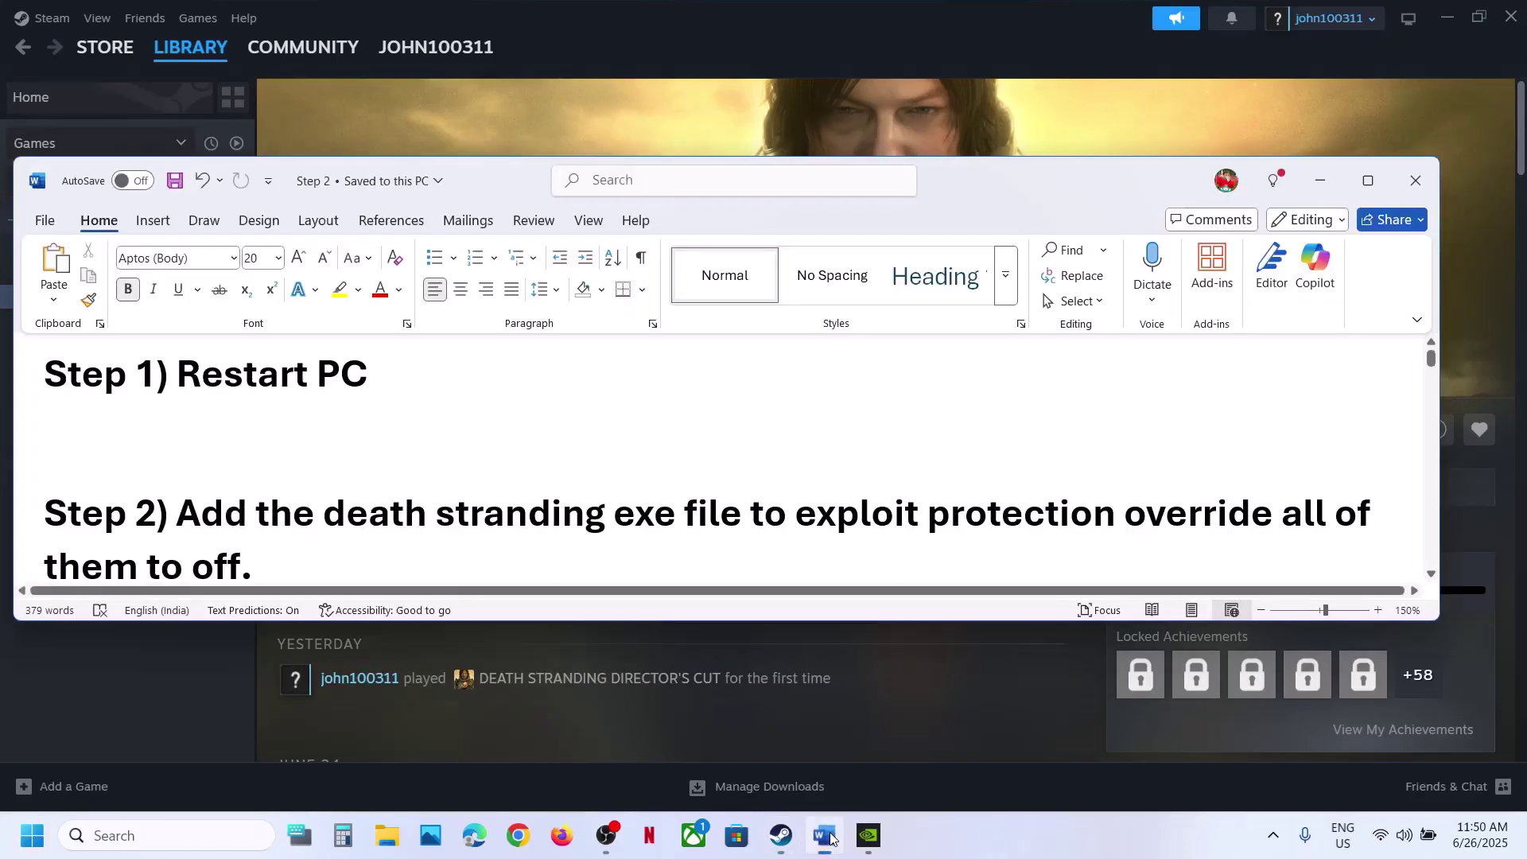
# Copy the words "exploit protection" from Step 2 of the Word document
pyautogui.scroll(-1, 378, 478)
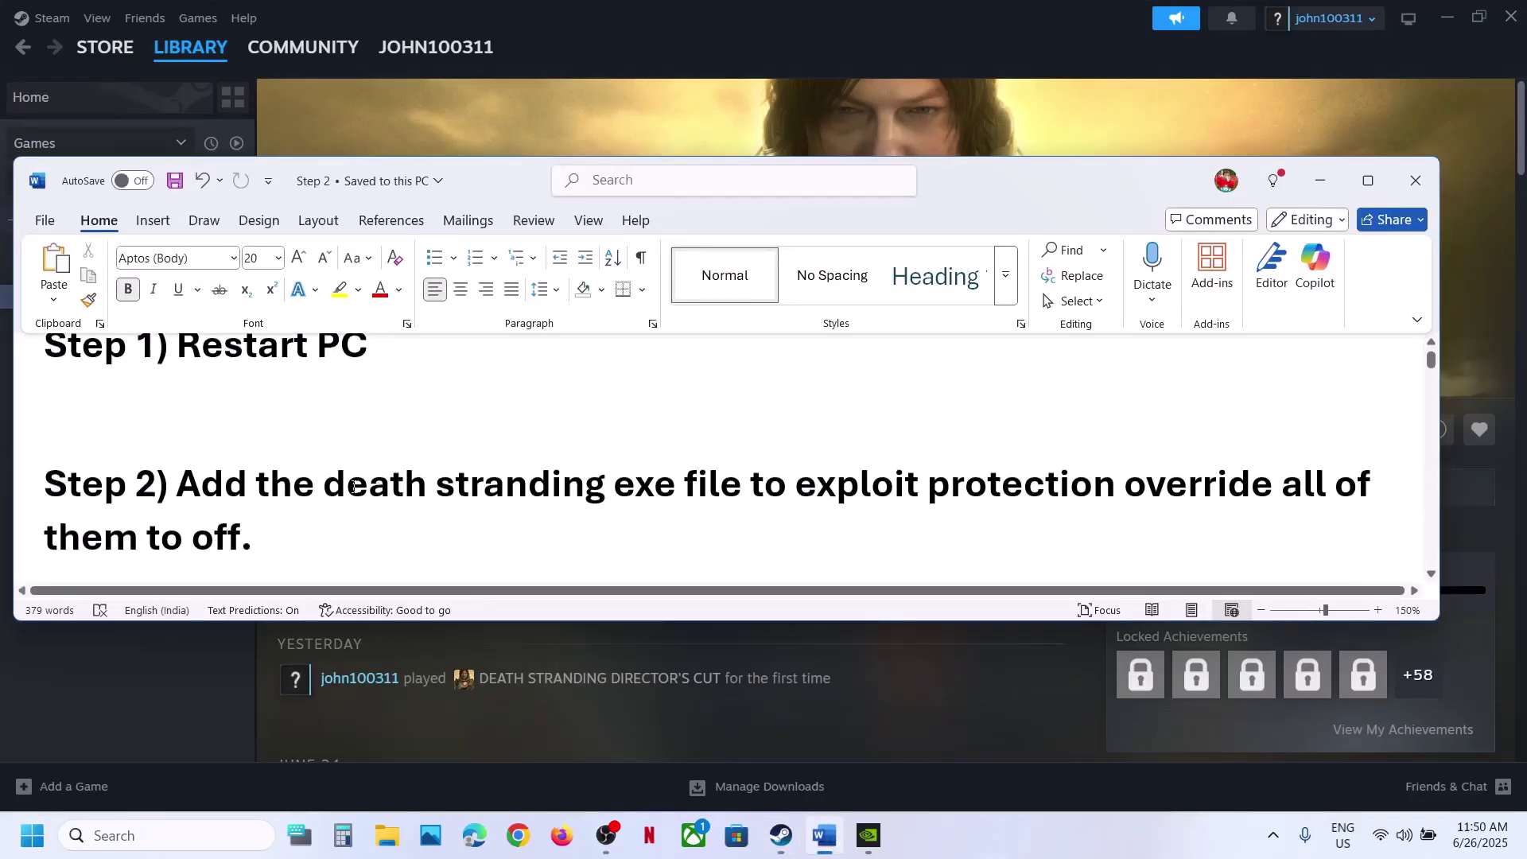
pyautogui.moveTo(353, 486); pyautogui.dragTo(835, 484)
pyautogui.hotkey('ctrl', 'c')
pyautogui.click(1046, 485)
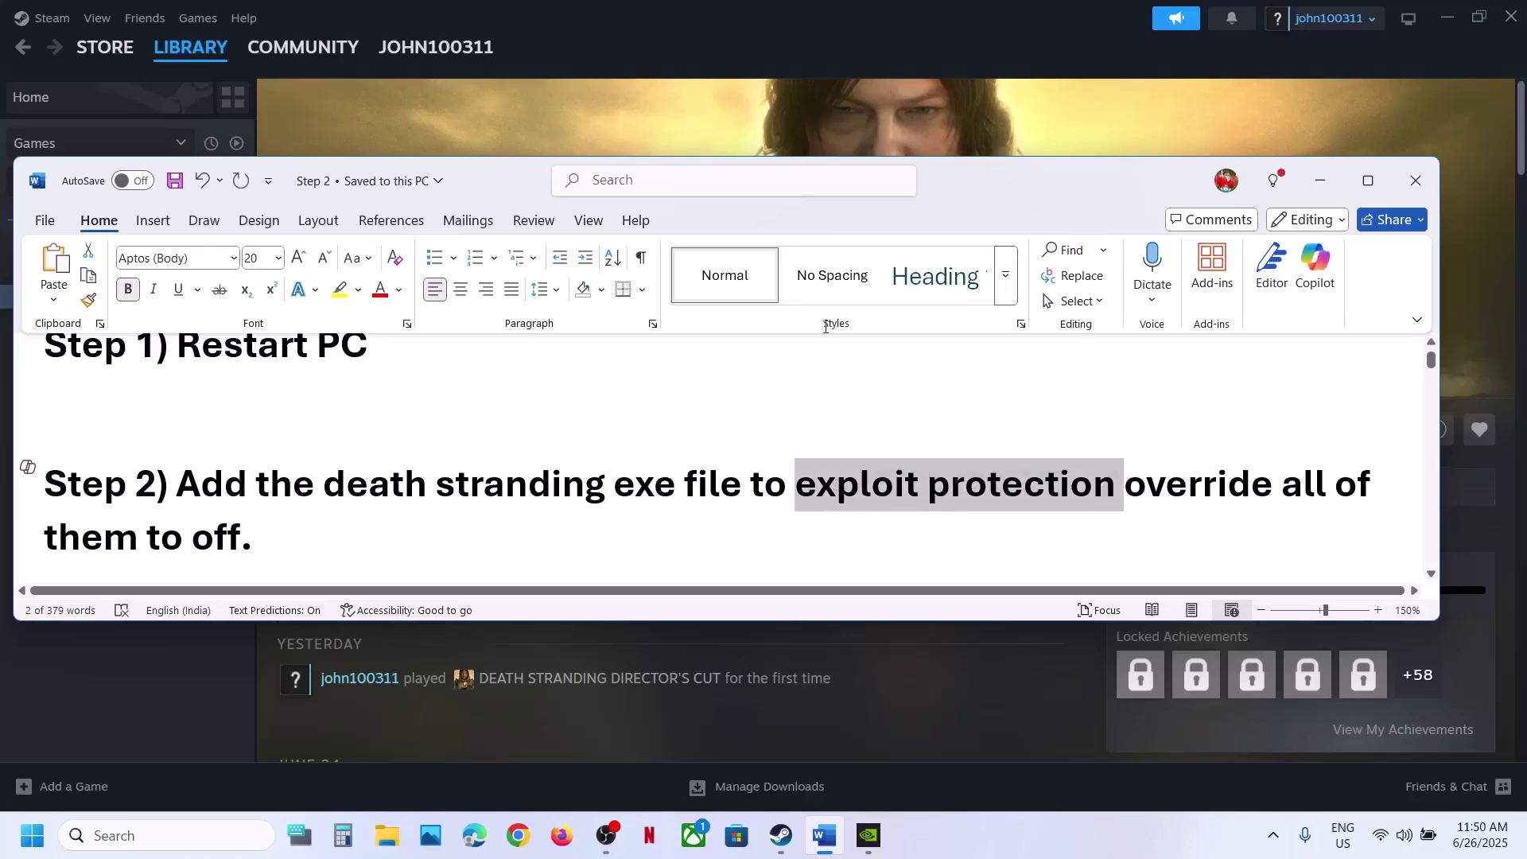
# Search Windows for the copied text "exploit protection" and open the Exploit protection system settings
pyautogui.click(718, 137)
pyautogui.click(213, 827)
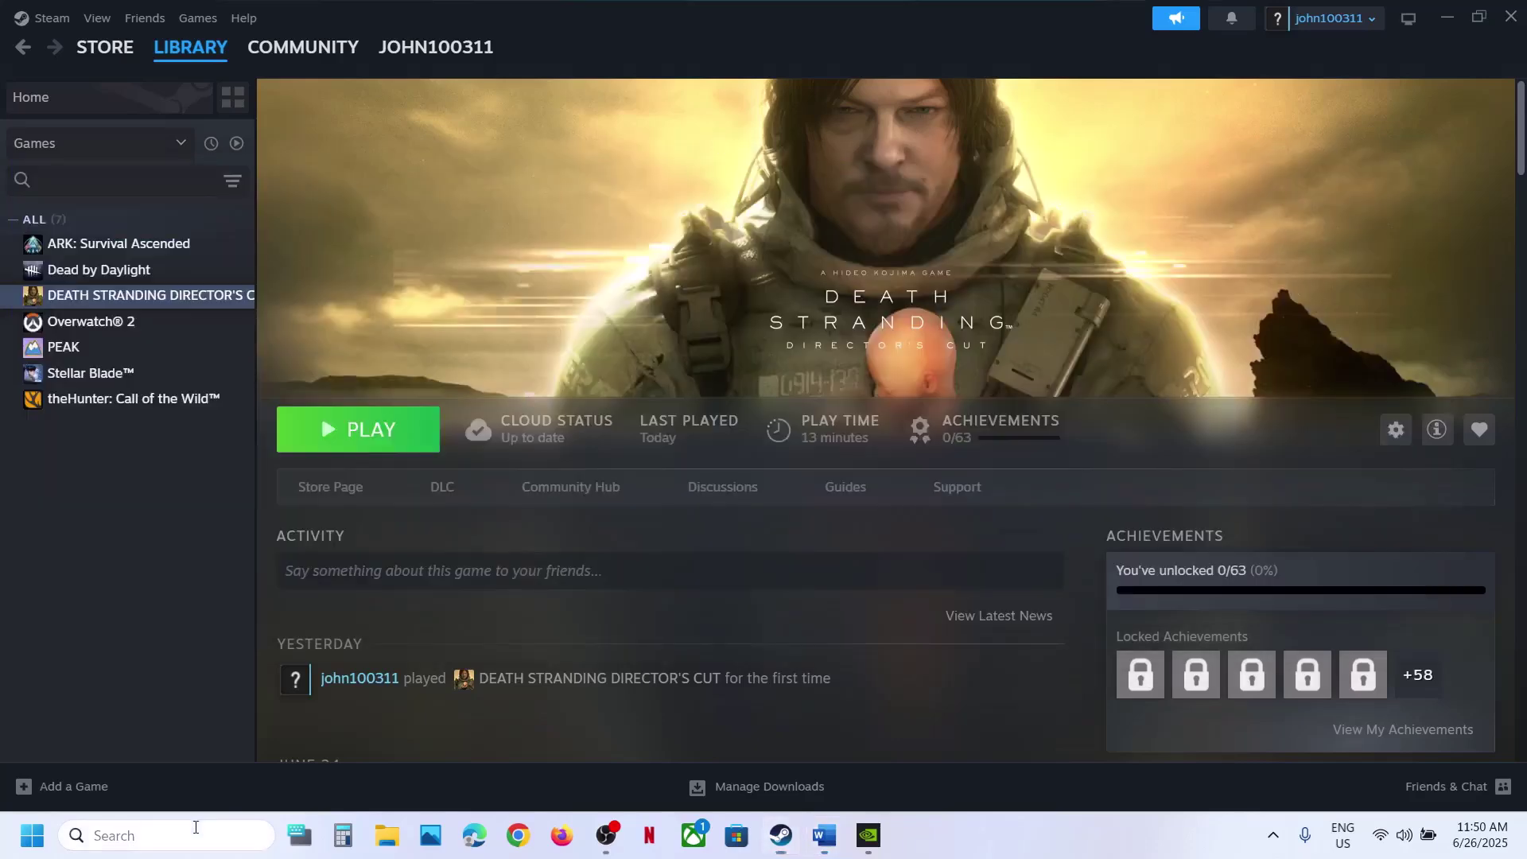
pyautogui.hotkey('ctrl', 'v')
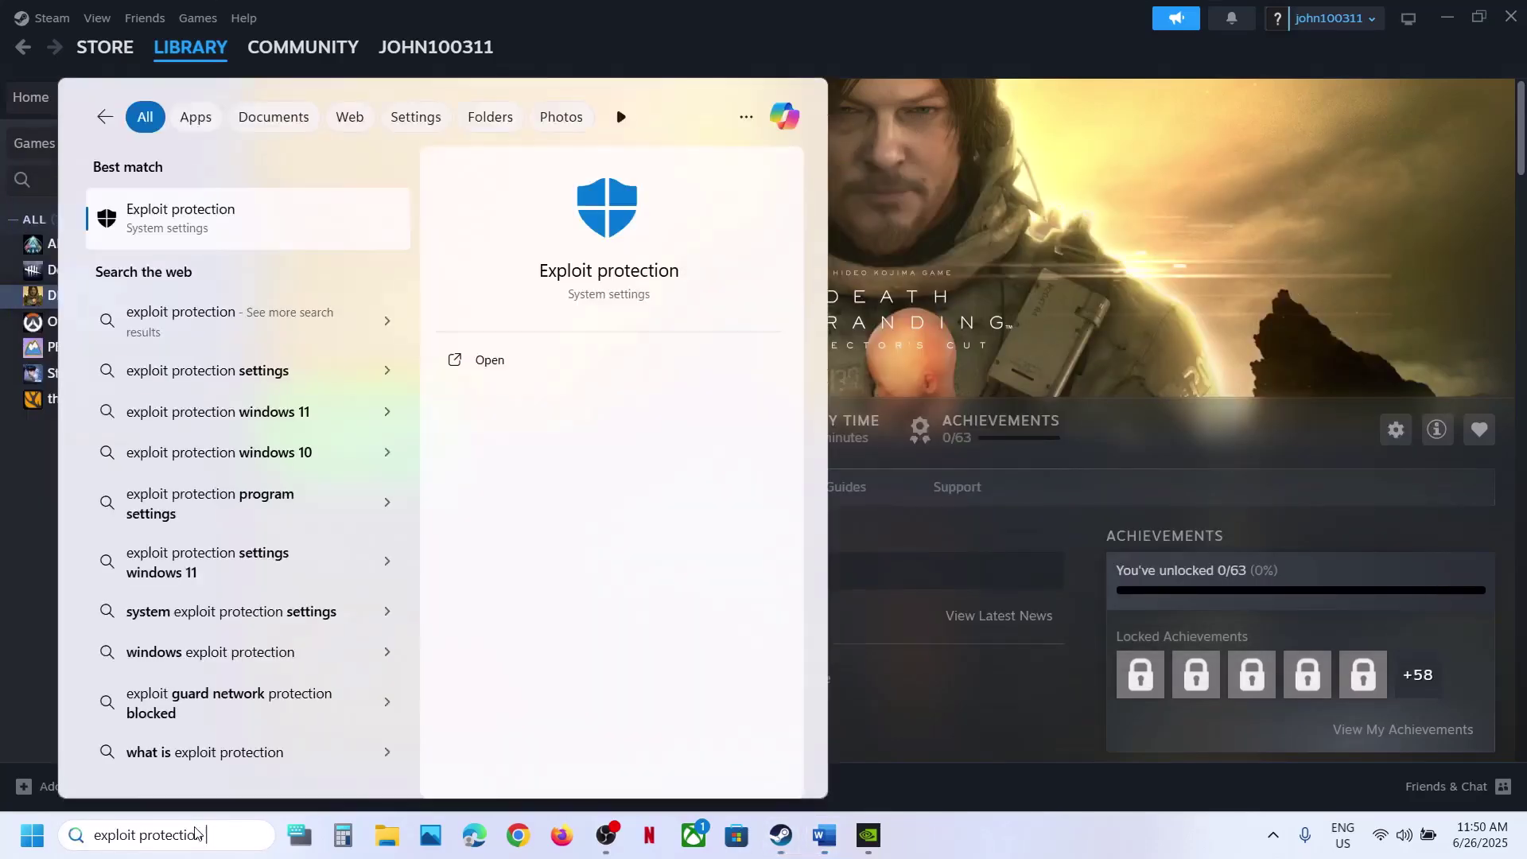
pyautogui.click(198, 231)
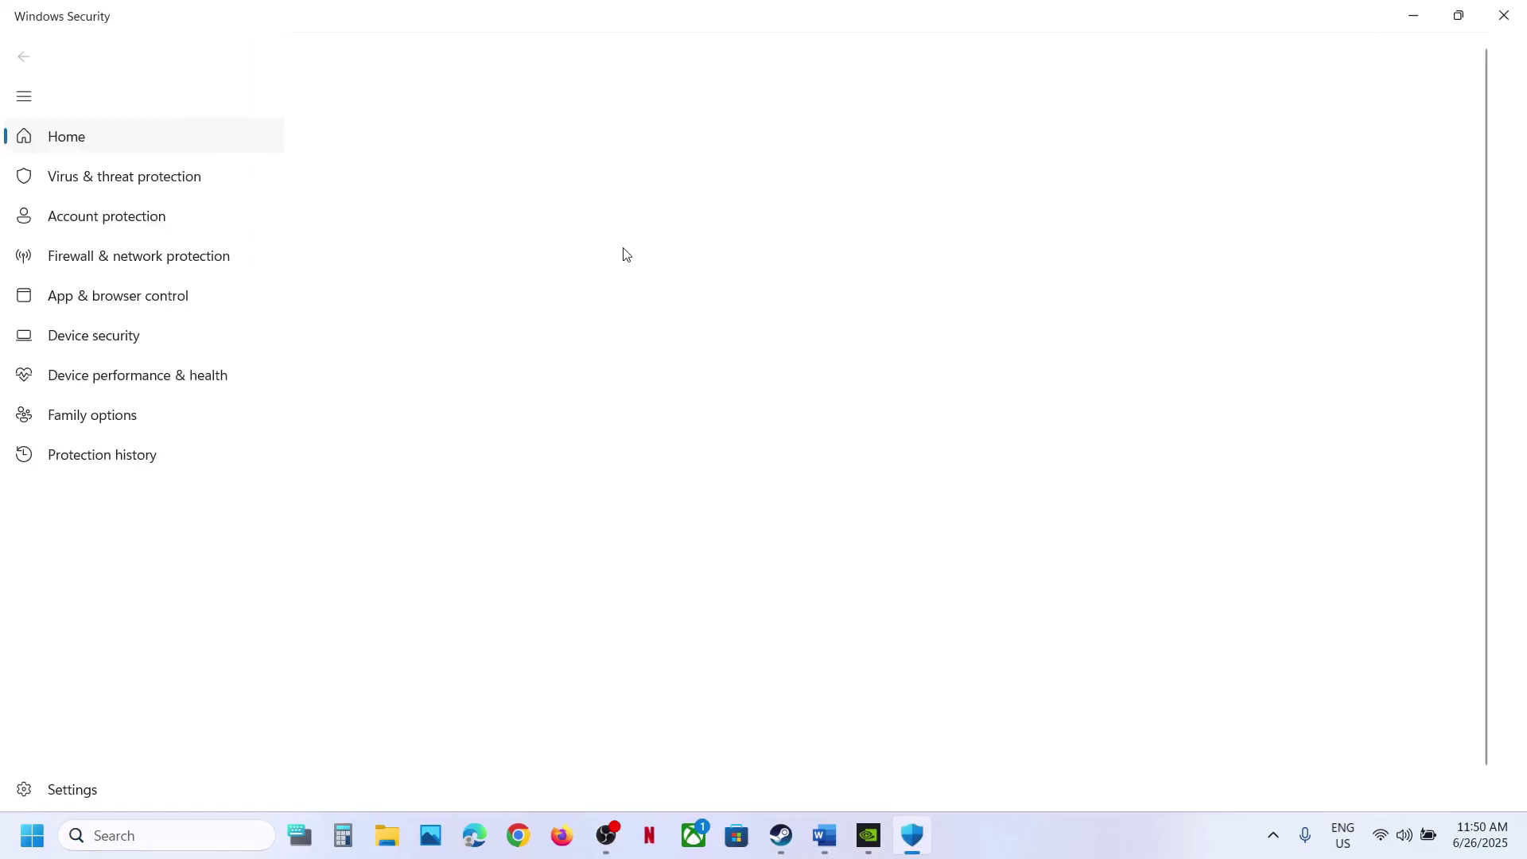
# Start adding a program to customize by exact file path in the Exploit protection program settings
pyautogui.click(614, 198)
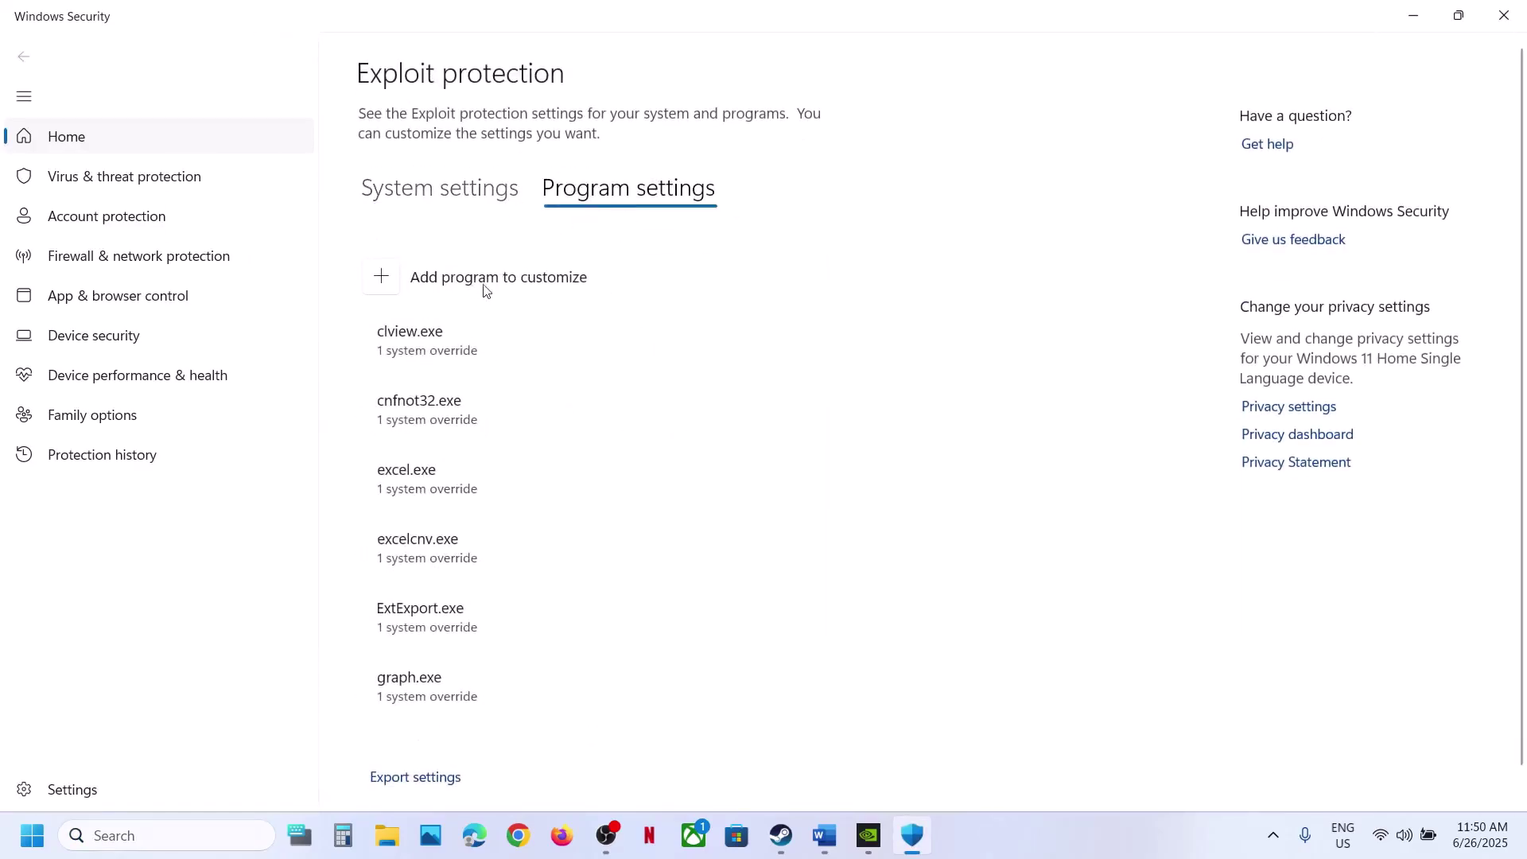
pyautogui.click(382, 284)
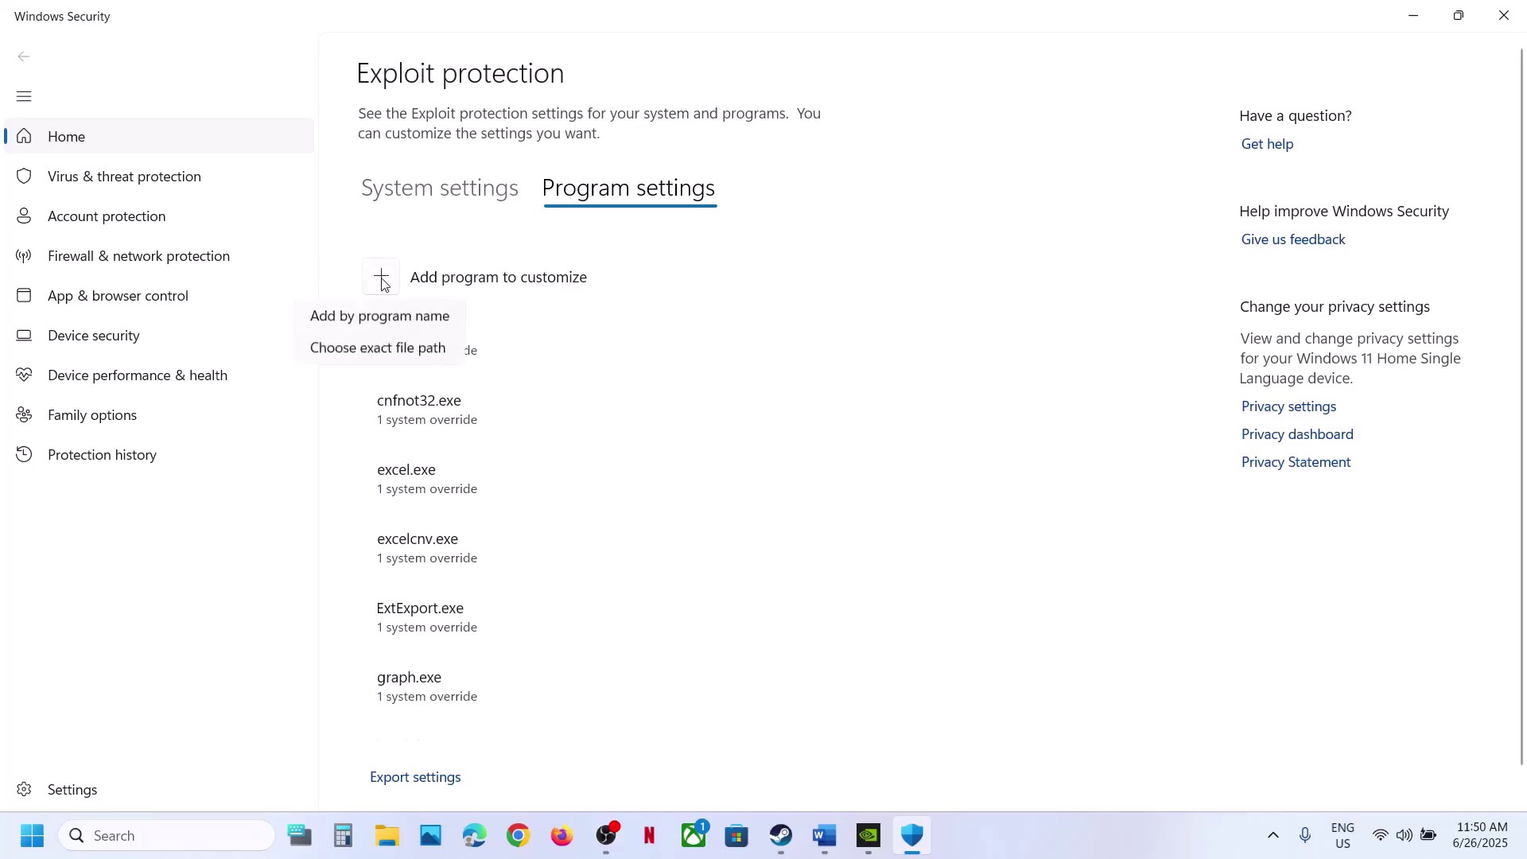
pyautogui.click(368, 355)
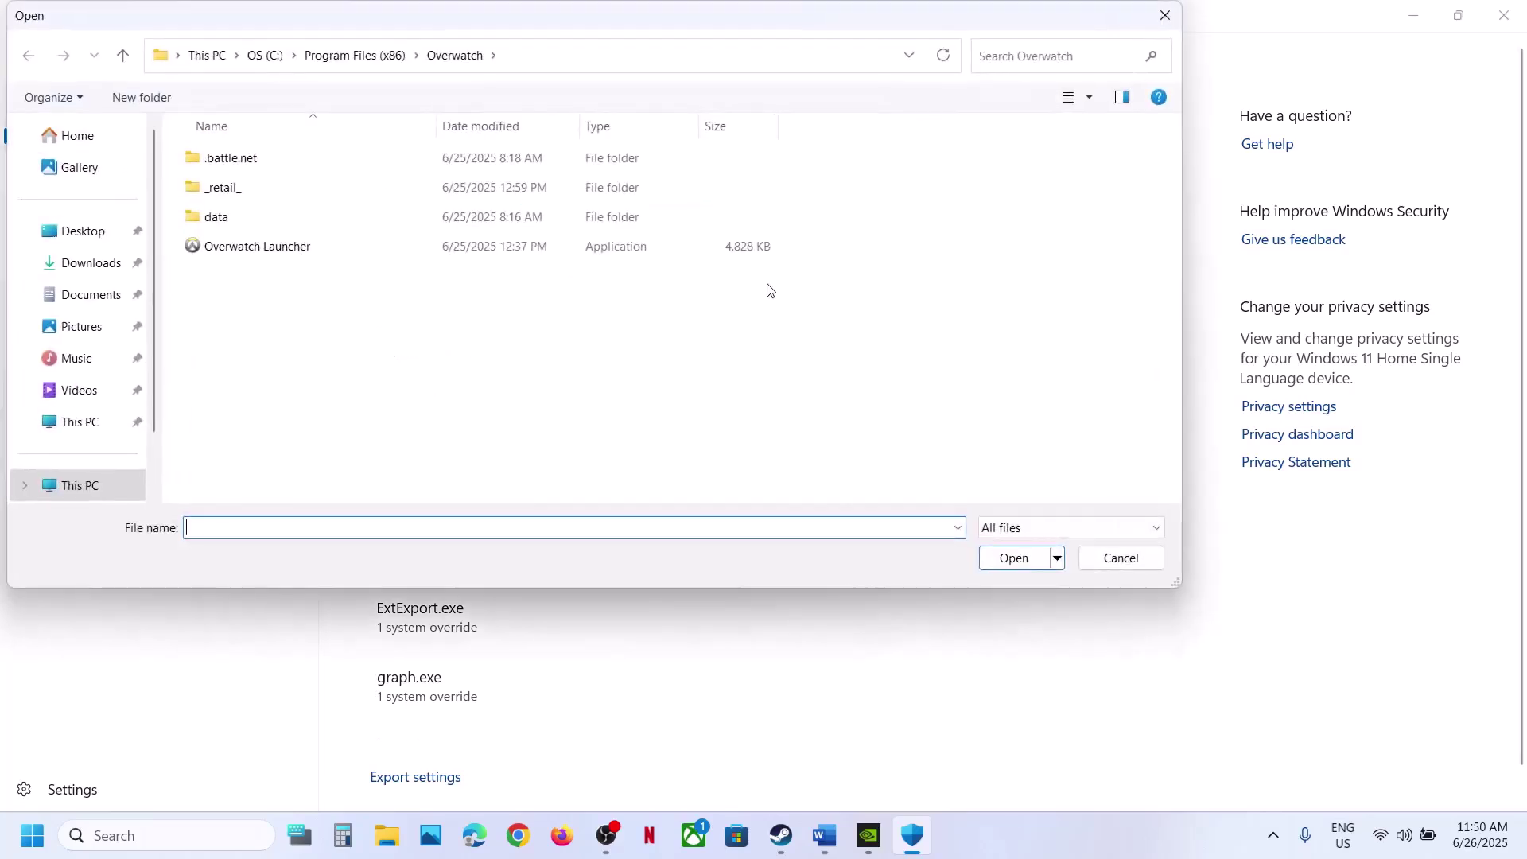
# Browse to the Steam folder inside Program Files (x86) on the OS (C:) drive
pyautogui.click(94, 422)
pyautogui.doubleClick(346, 187)
pyautogui.scroll(-2, 347, 270)
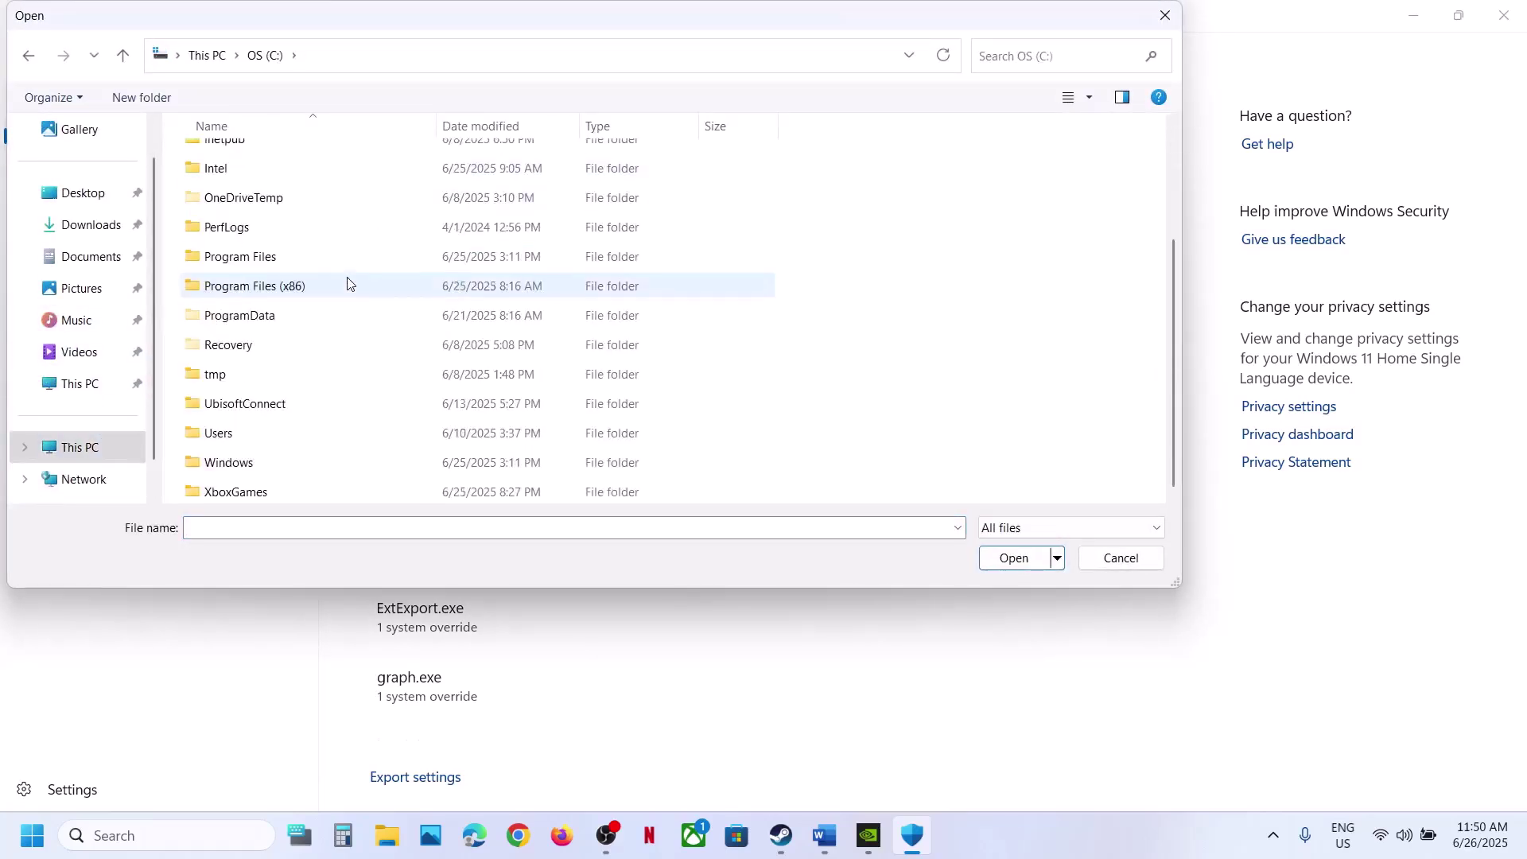
pyautogui.doubleClick(315, 287)
pyautogui.scroll(-6, 315, 288)
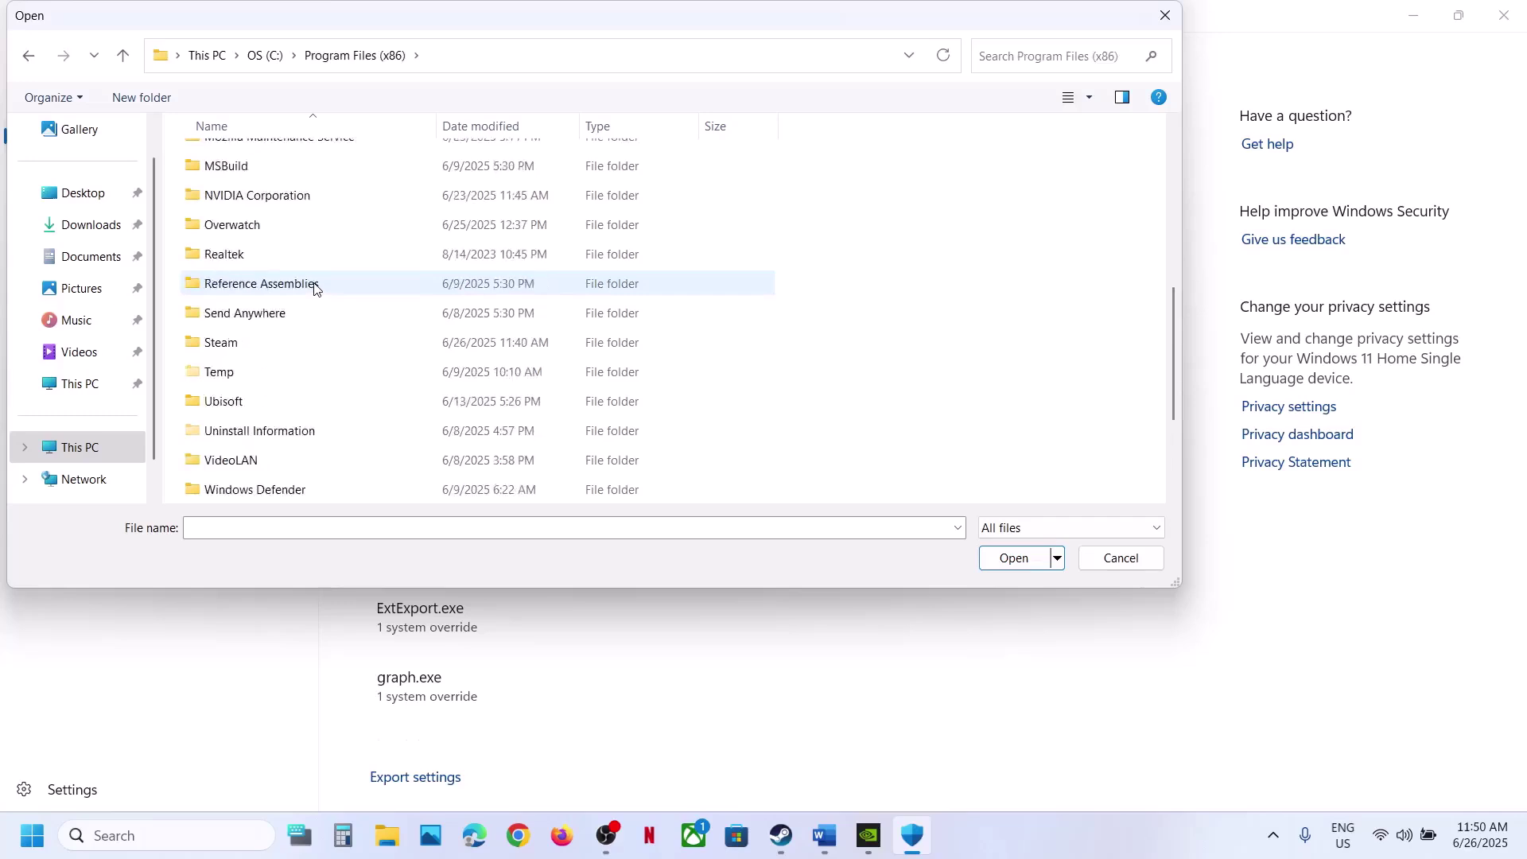
pyautogui.scroll(-1, 315, 287)
pyautogui.scroll(1, 315, 288)
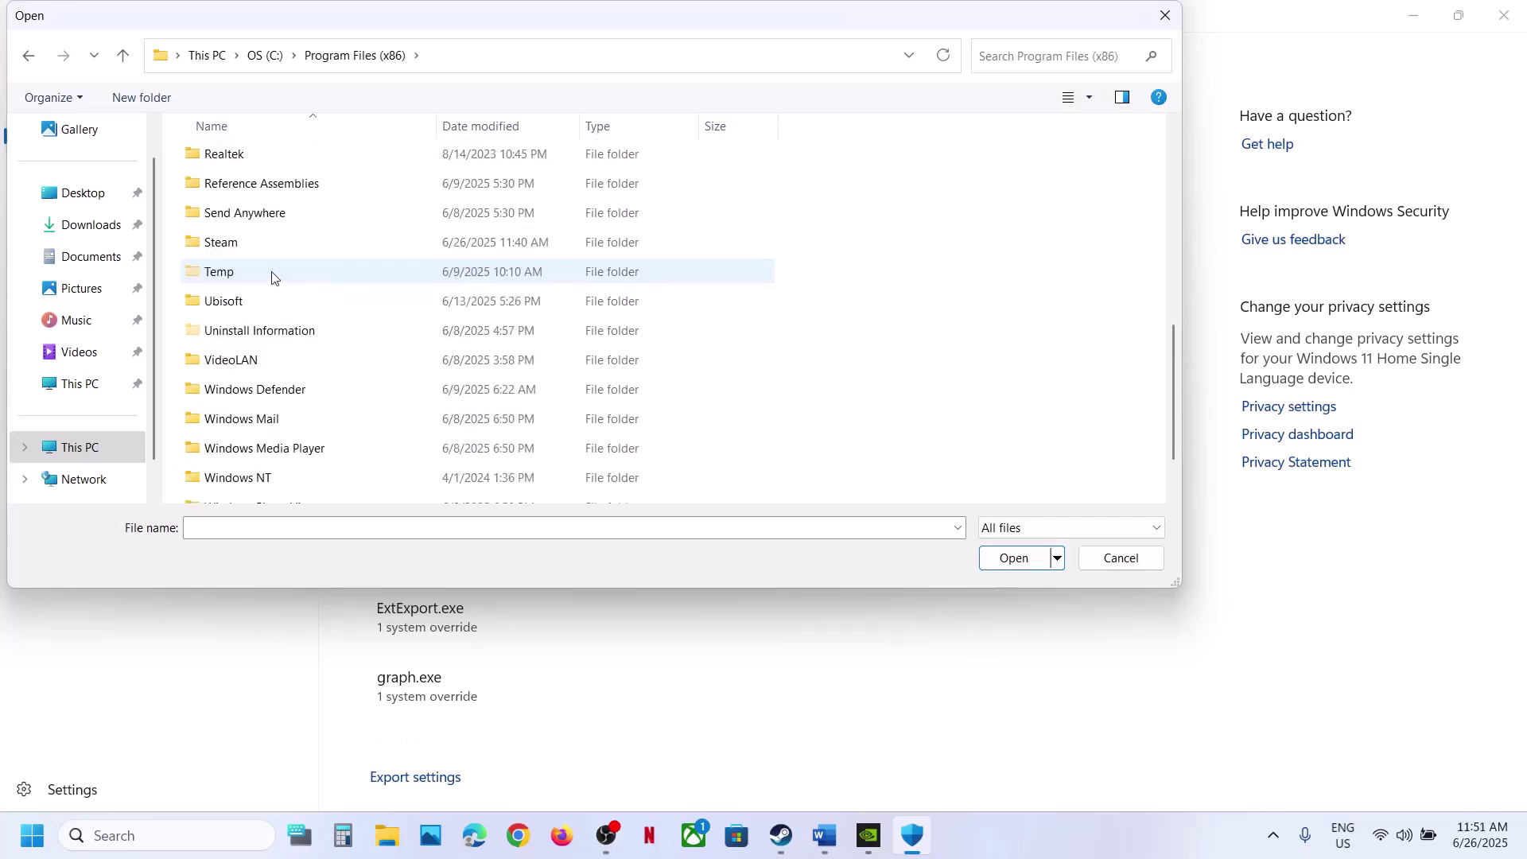
pyautogui.doubleClick(230, 244)
# Add the ds application from steamapps\common\DEATH STRANDING DIRECTORS CUT as the program to customize
pyautogui.scroll(-1, 263, 337)
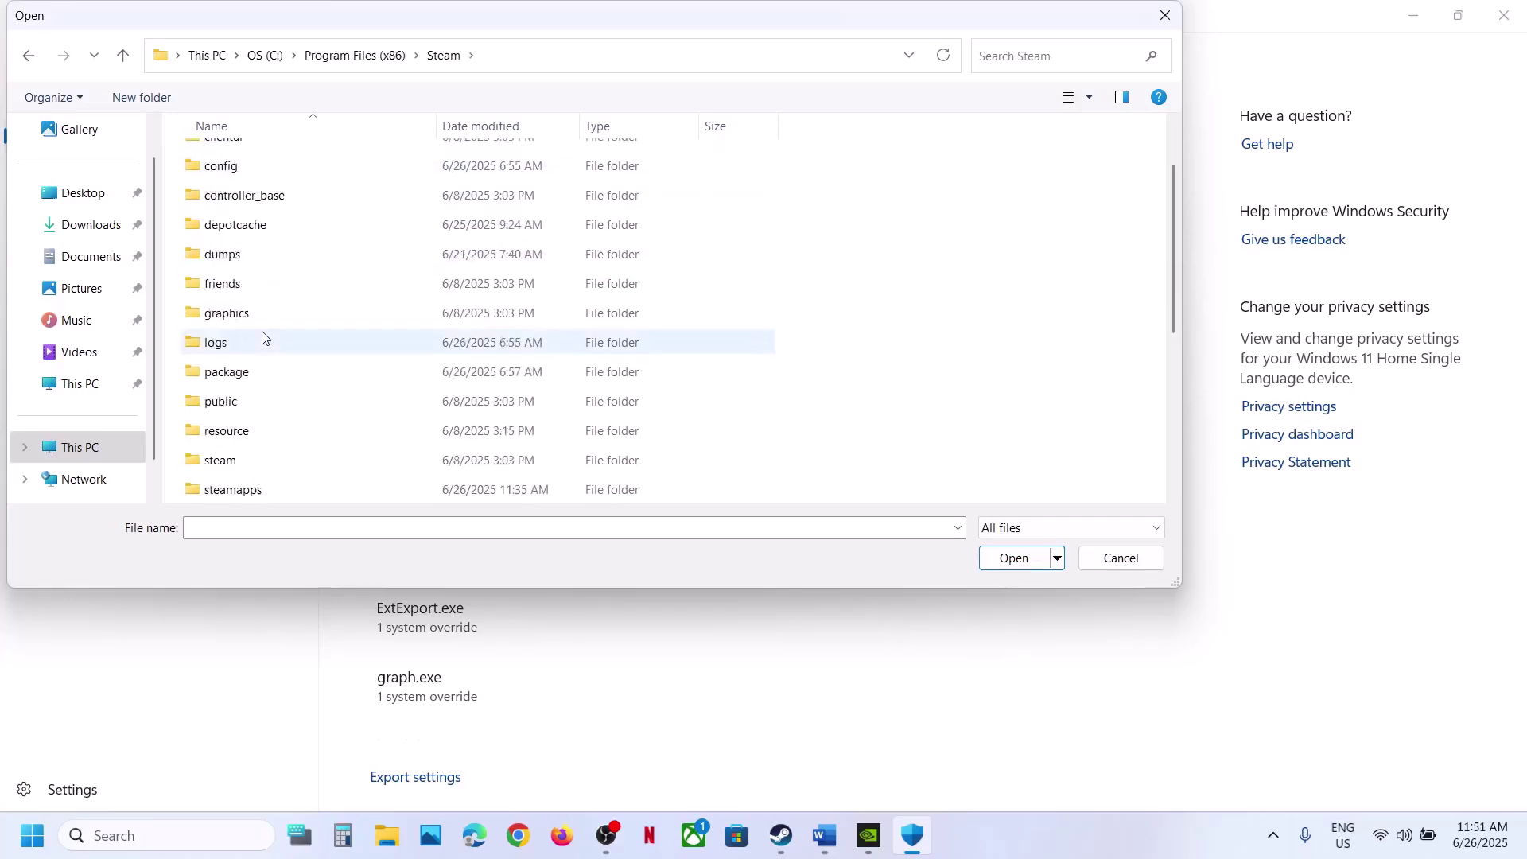
pyautogui.scroll(-1, 262, 337)
pyautogui.doubleClick(233, 400)
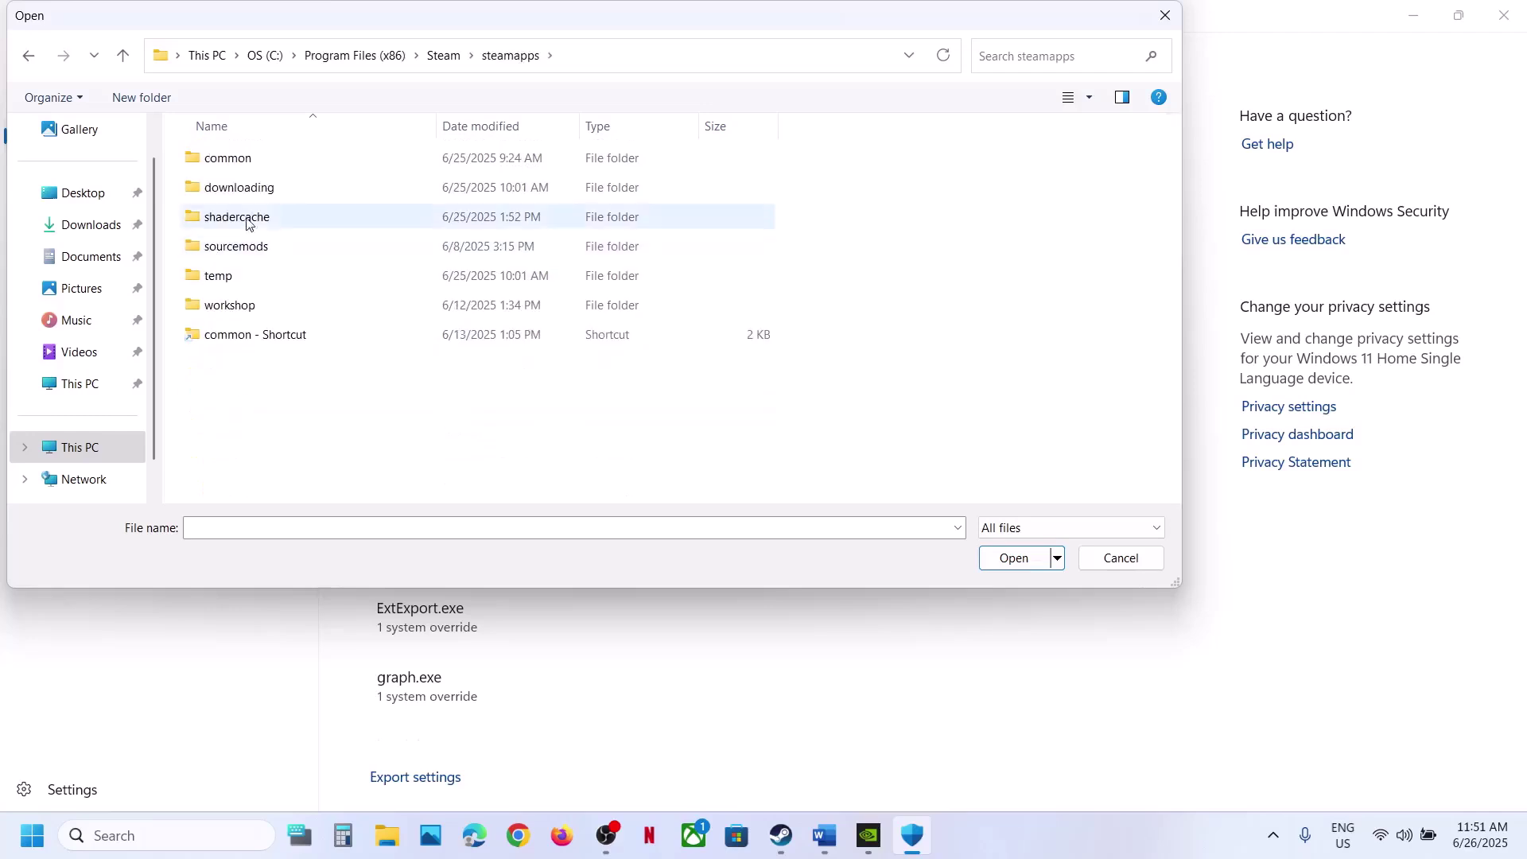
pyautogui.doubleClick(234, 162)
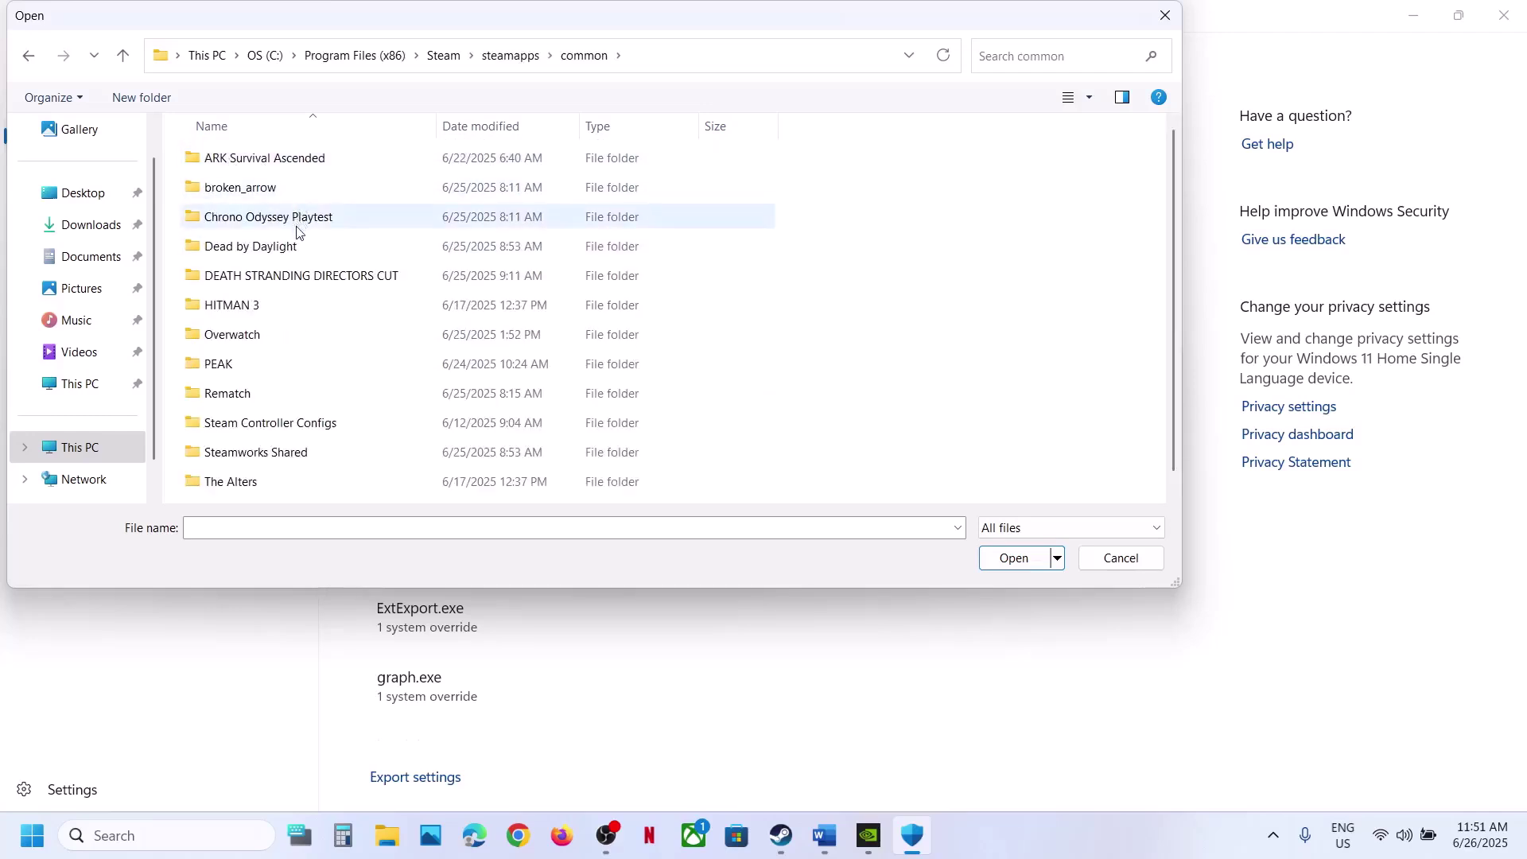
pyautogui.doubleClick(286, 278)
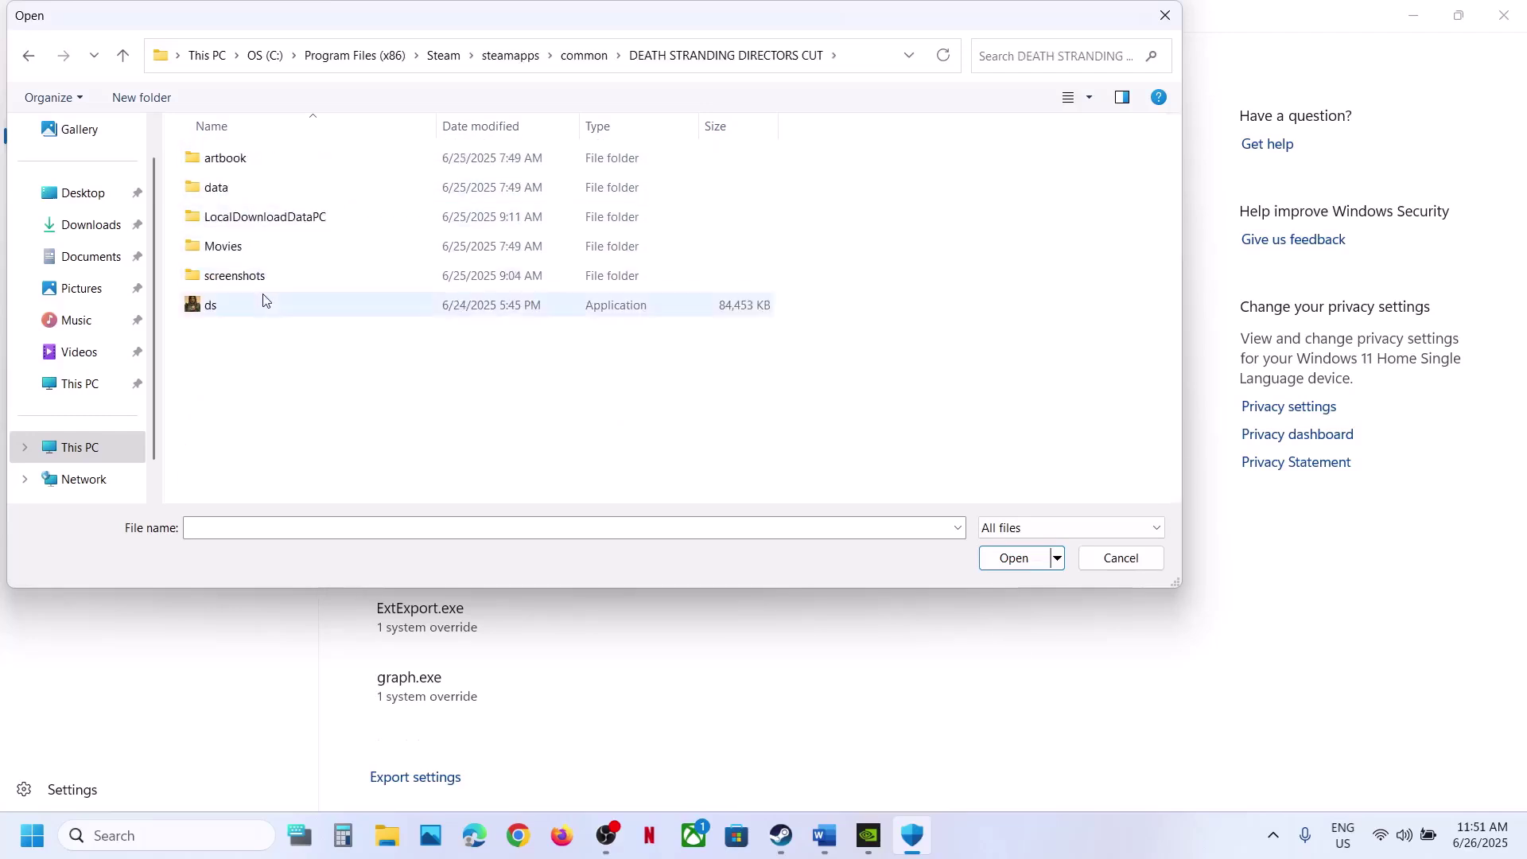
pyautogui.click(230, 312)
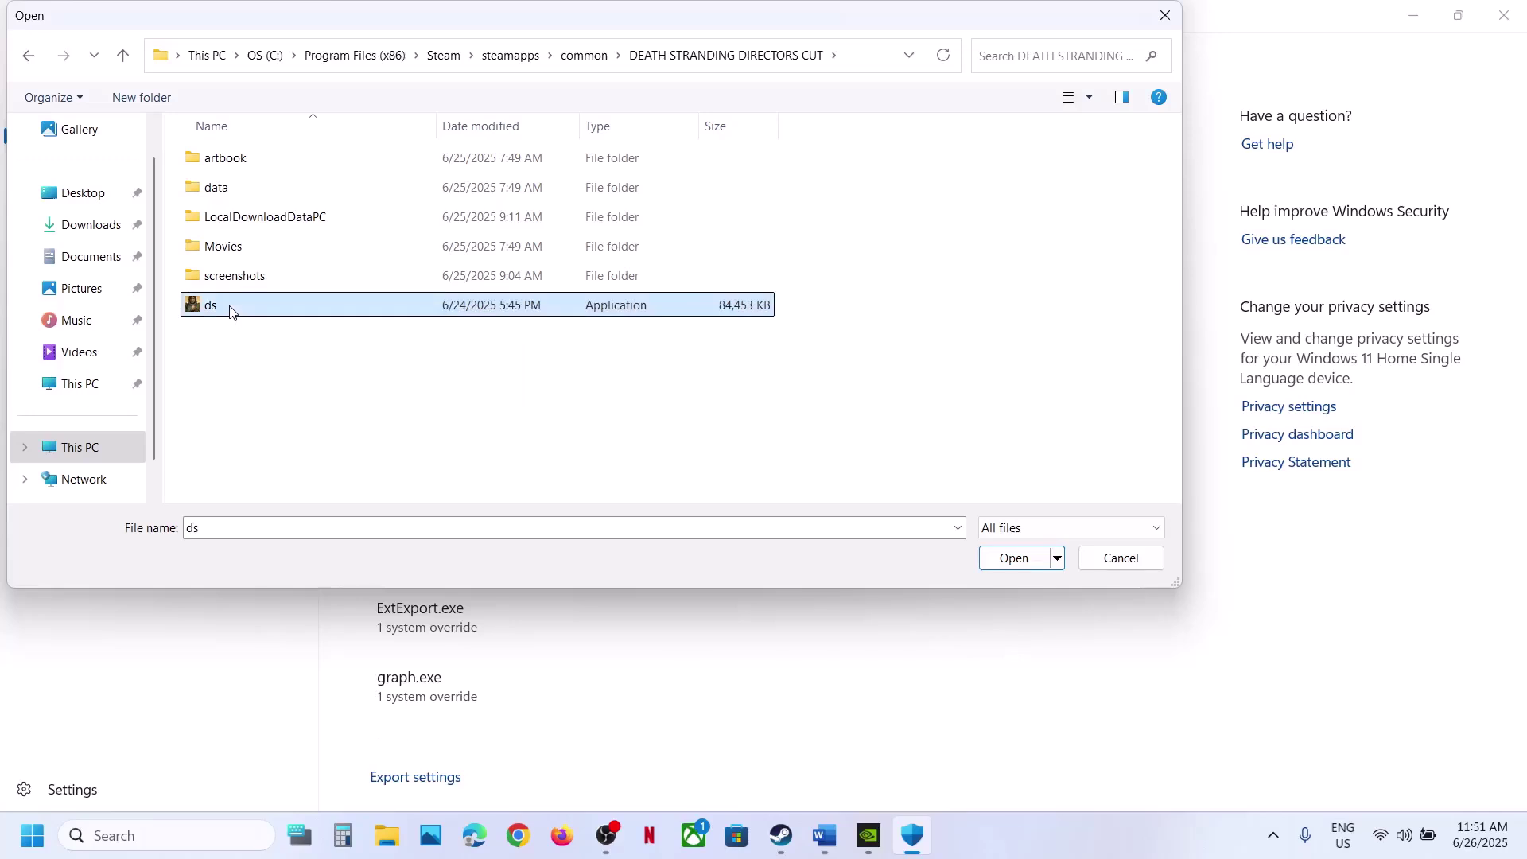
pyautogui.click(1019, 562)
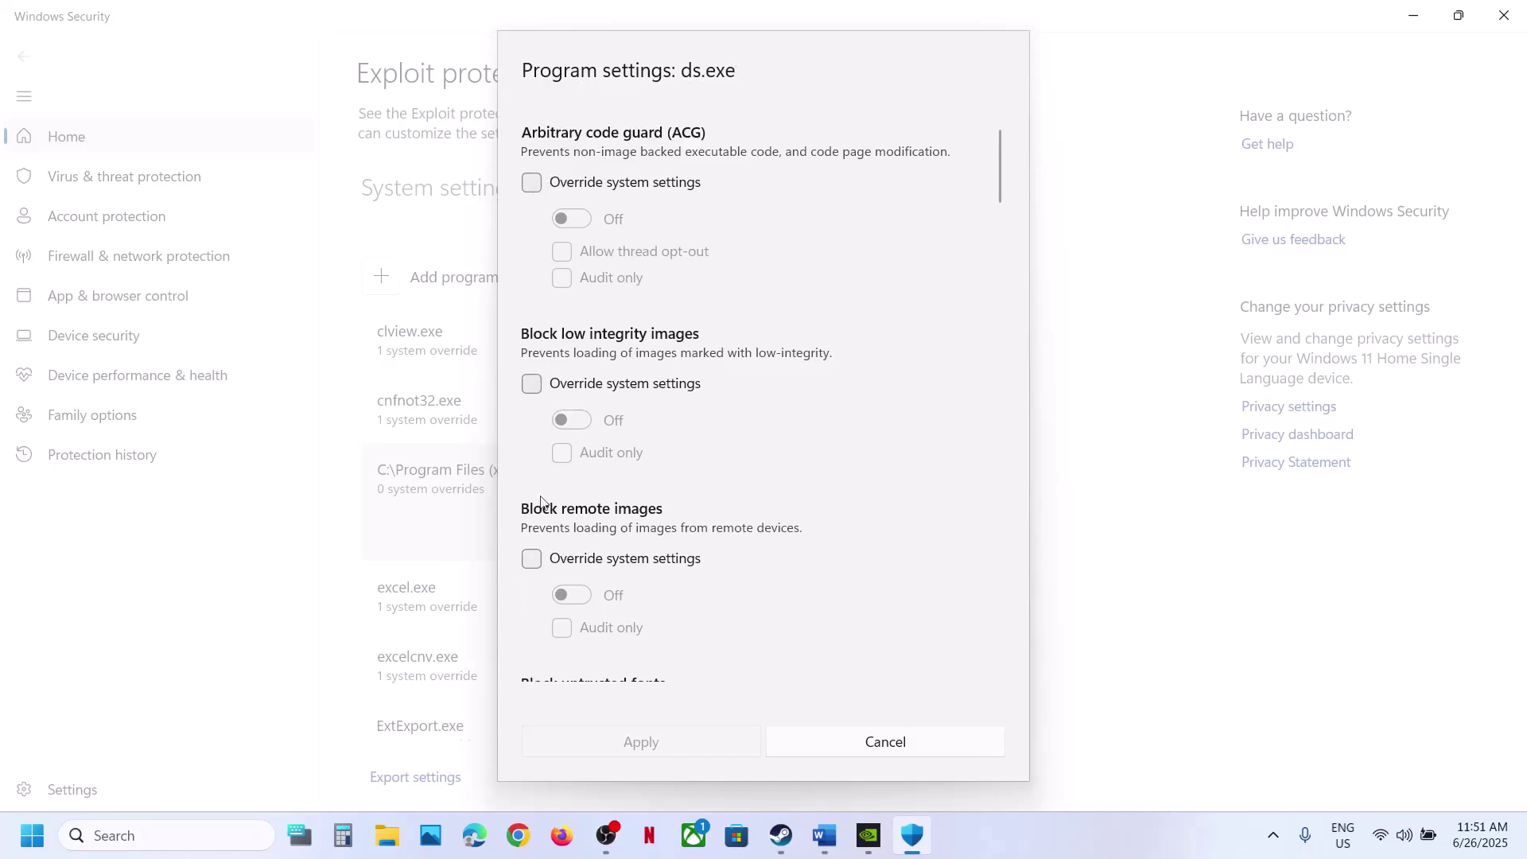
# Override the system settings to Off for Arbitrary code guard, Block low integrity images, Block remote images and Block untrusted fonts
pyautogui.click(532, 184)
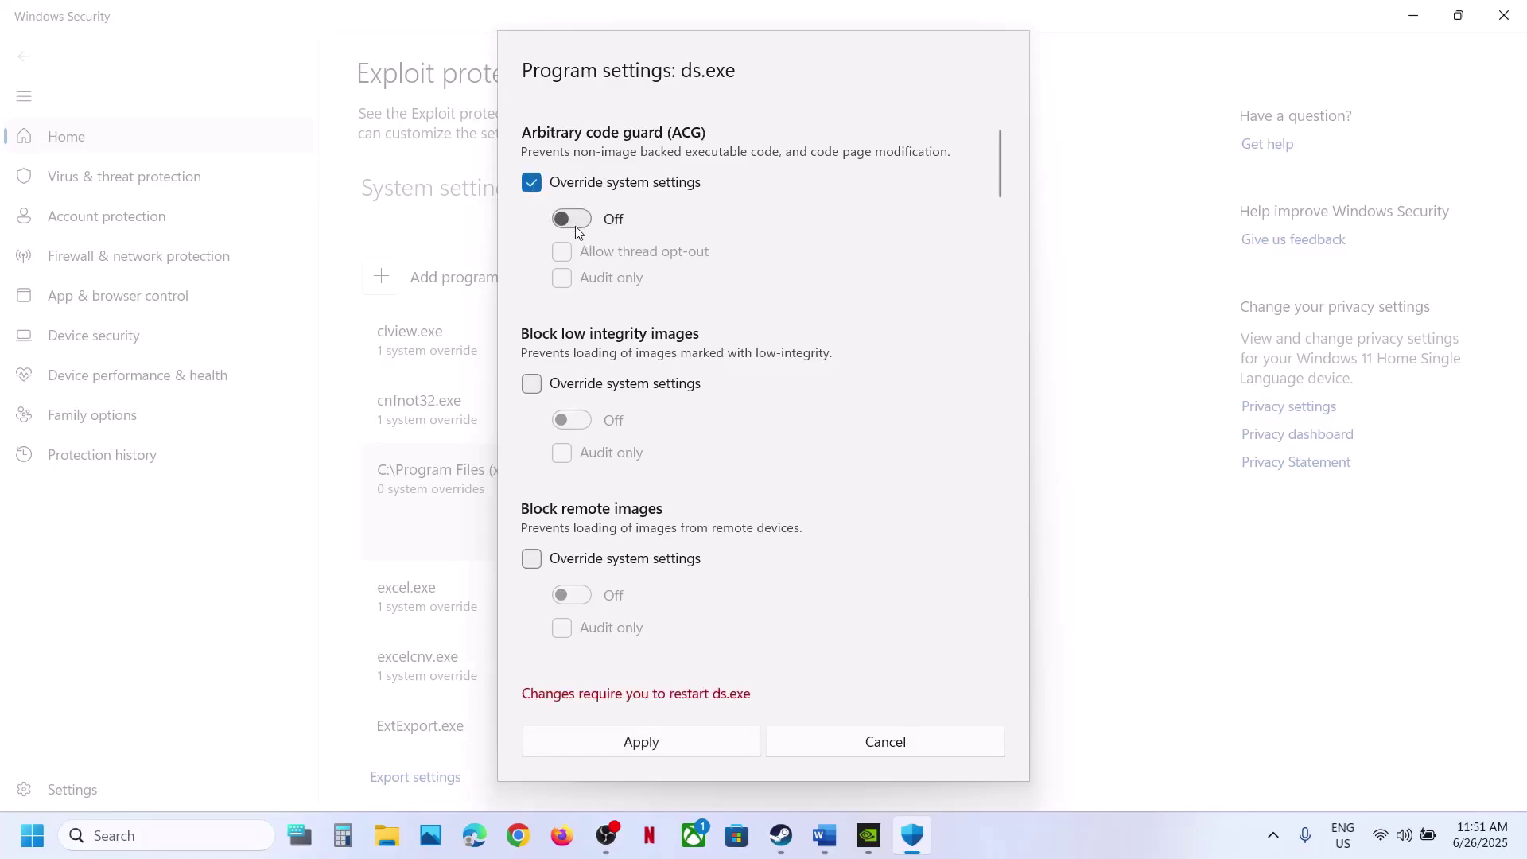
pyautogui.click(530, 385)
pyautogui.scroll(-3, 564, 466)
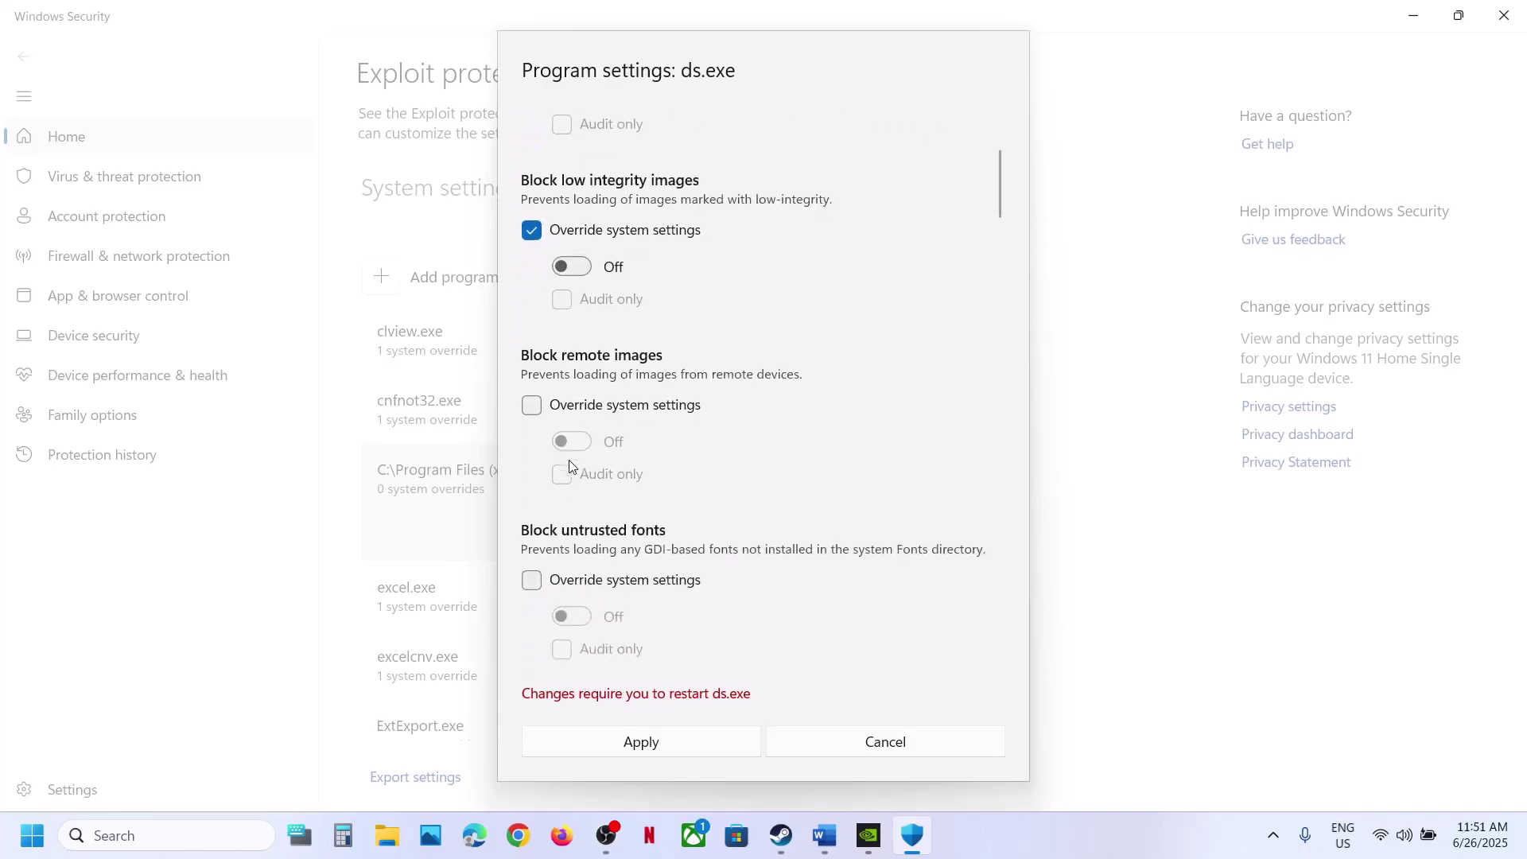
pyautogui.click(531, 394)
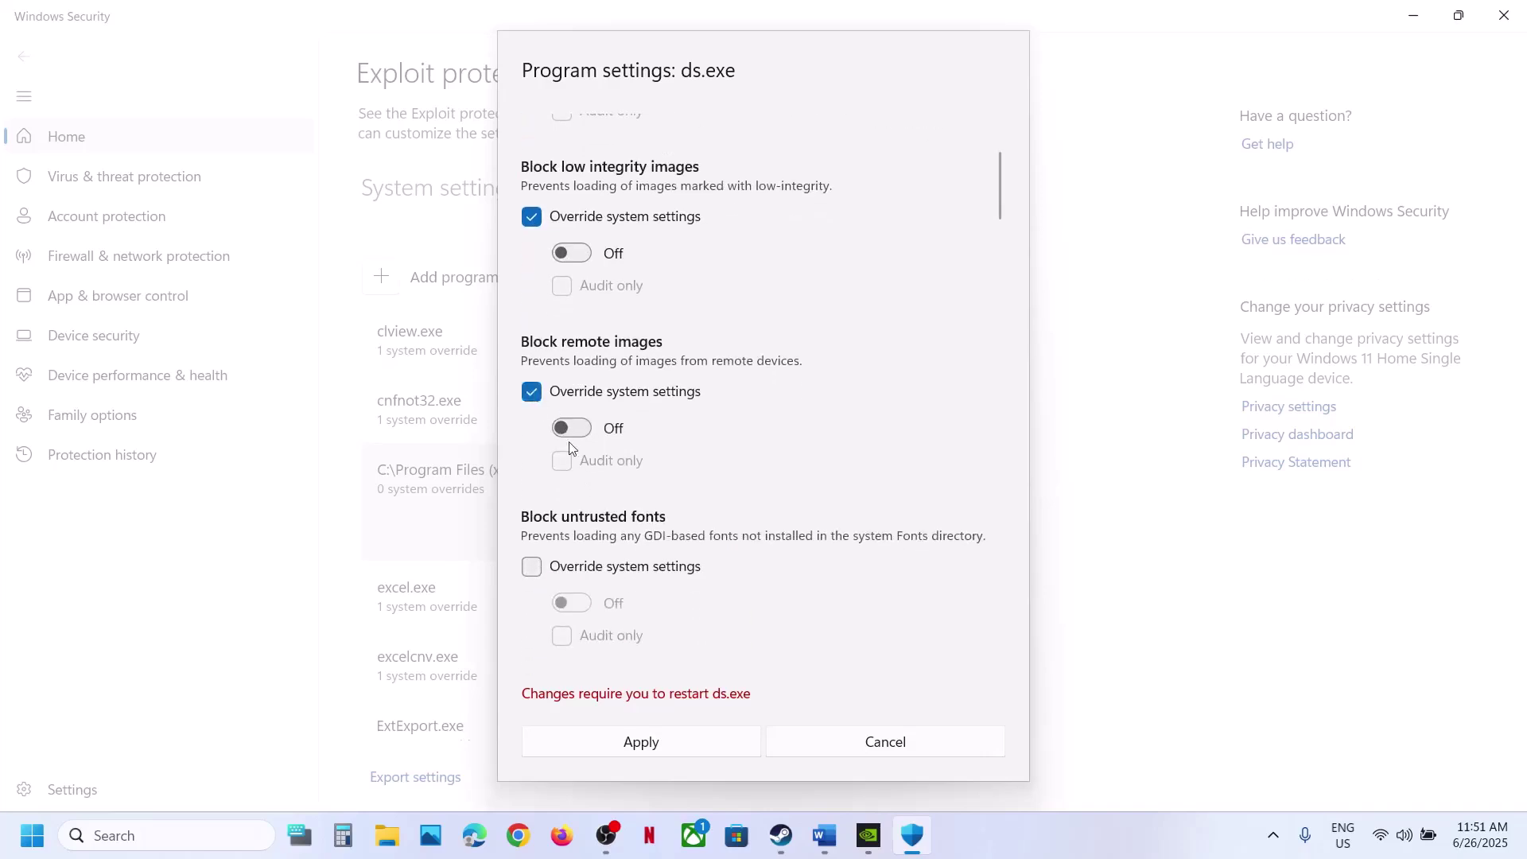
pyautogui.scroll(-3, 569, 433)
pyautogui.click(539, 420)
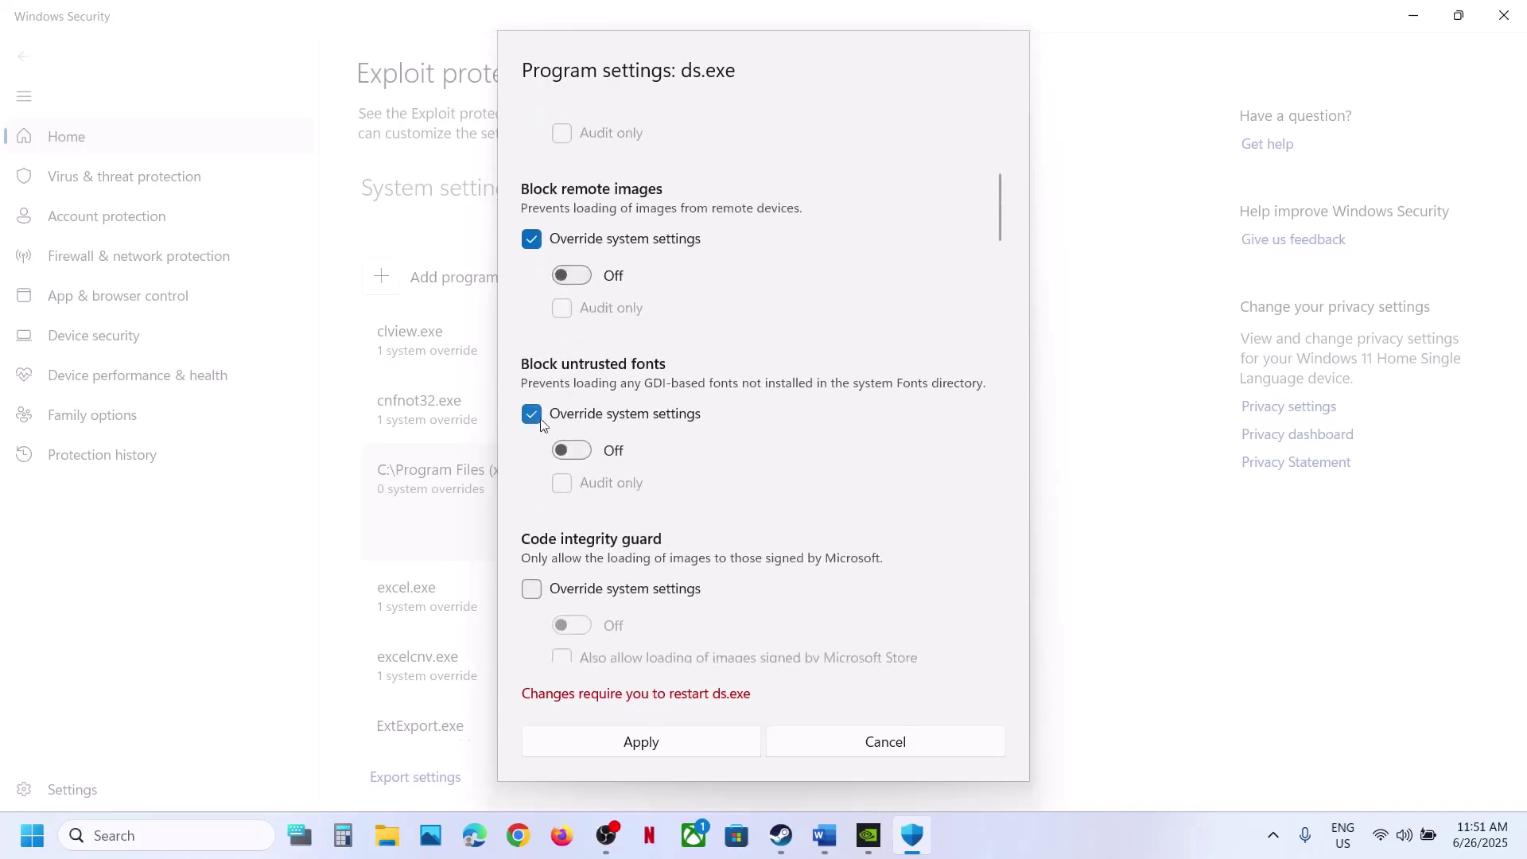
# Override the system settings for Code integrity guard and Control flow guard (CFG), with both set to Off
pyautogui.scroll(-4, 584, 450)
pyautogui.click(538, 388)
pyautogui.scroll(-4, 538, 389)
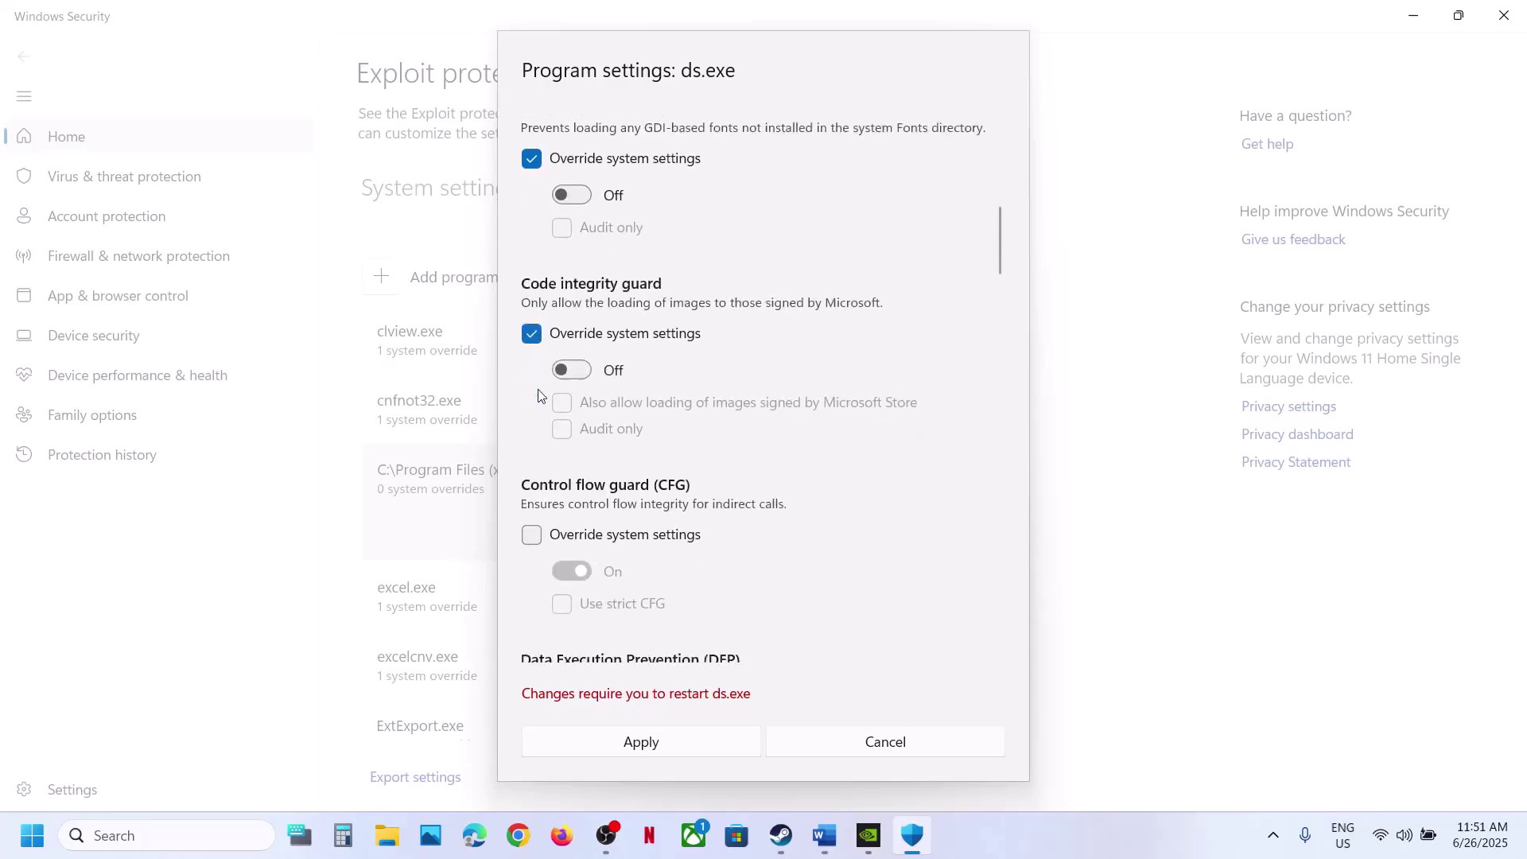
pyautogui.click(530, 363)
pyautogui.scroll(-1, 538, 441)
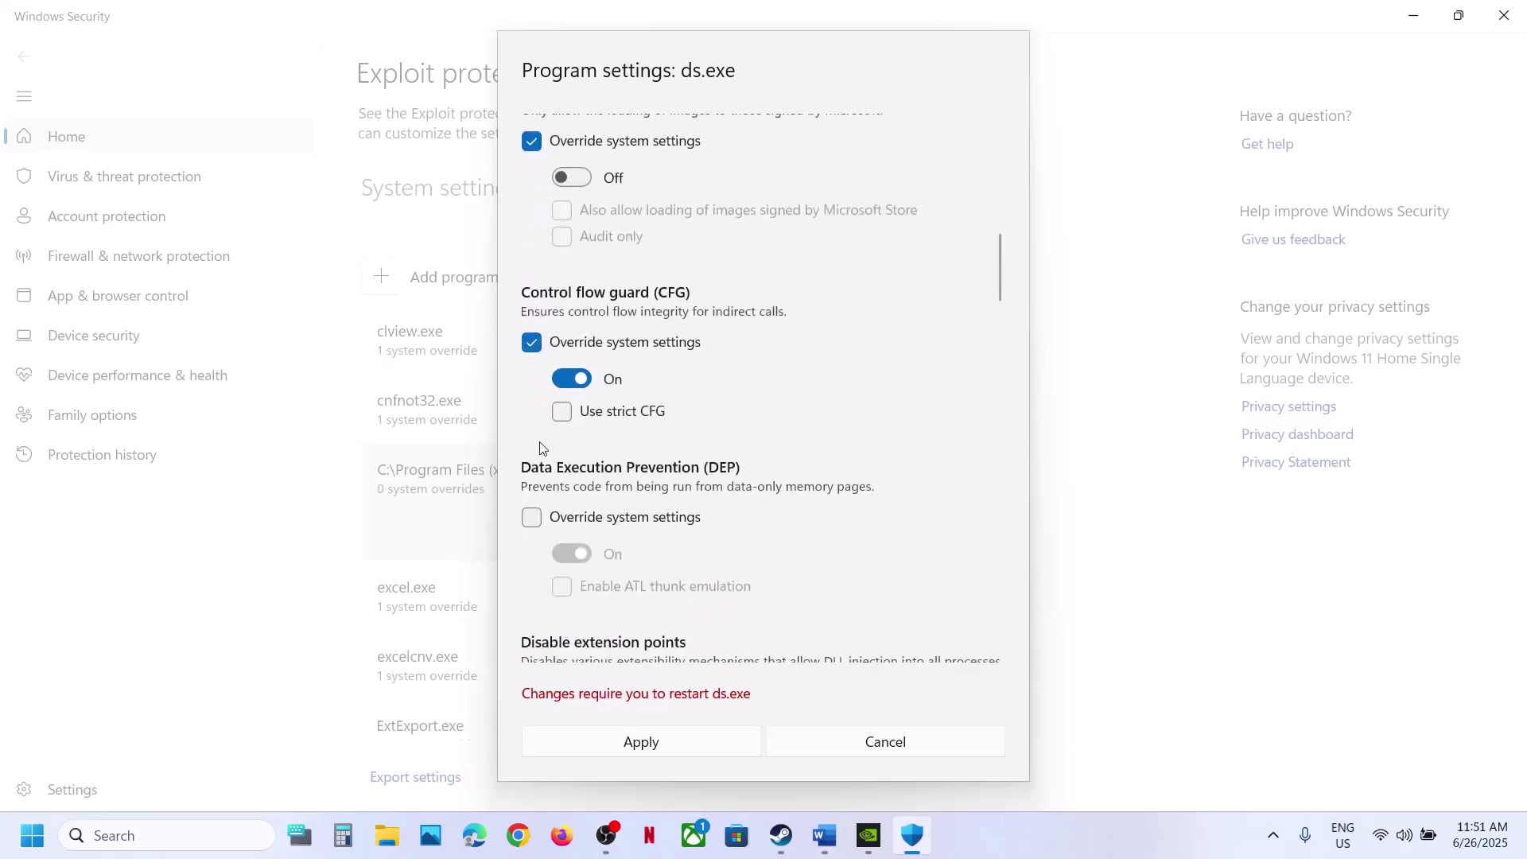
pyautogui.click(570, 382)
# Override the system settings for Data Execution Prevention (DEP) and Disable extension points, with both set to Off
pyautogui.scroll(-2, 567, 398)
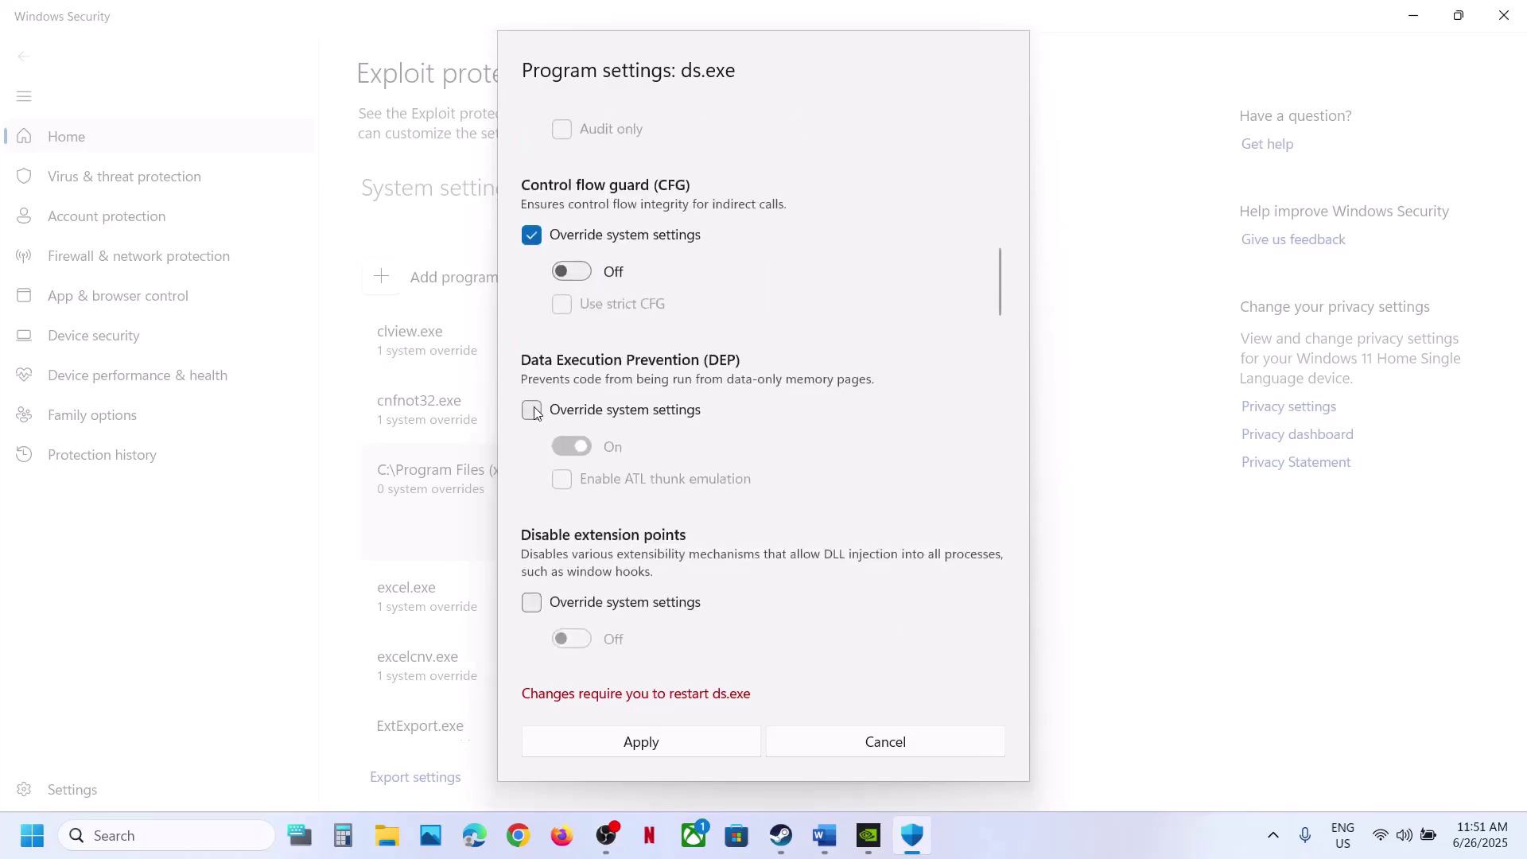
pyautogui.click(532, 407)
pyautogui.click(570, 447)
pyautogui.scroll(-2, 568, 459)
pyautogui.click(531, 487)
pyautogui.click(568, 523)
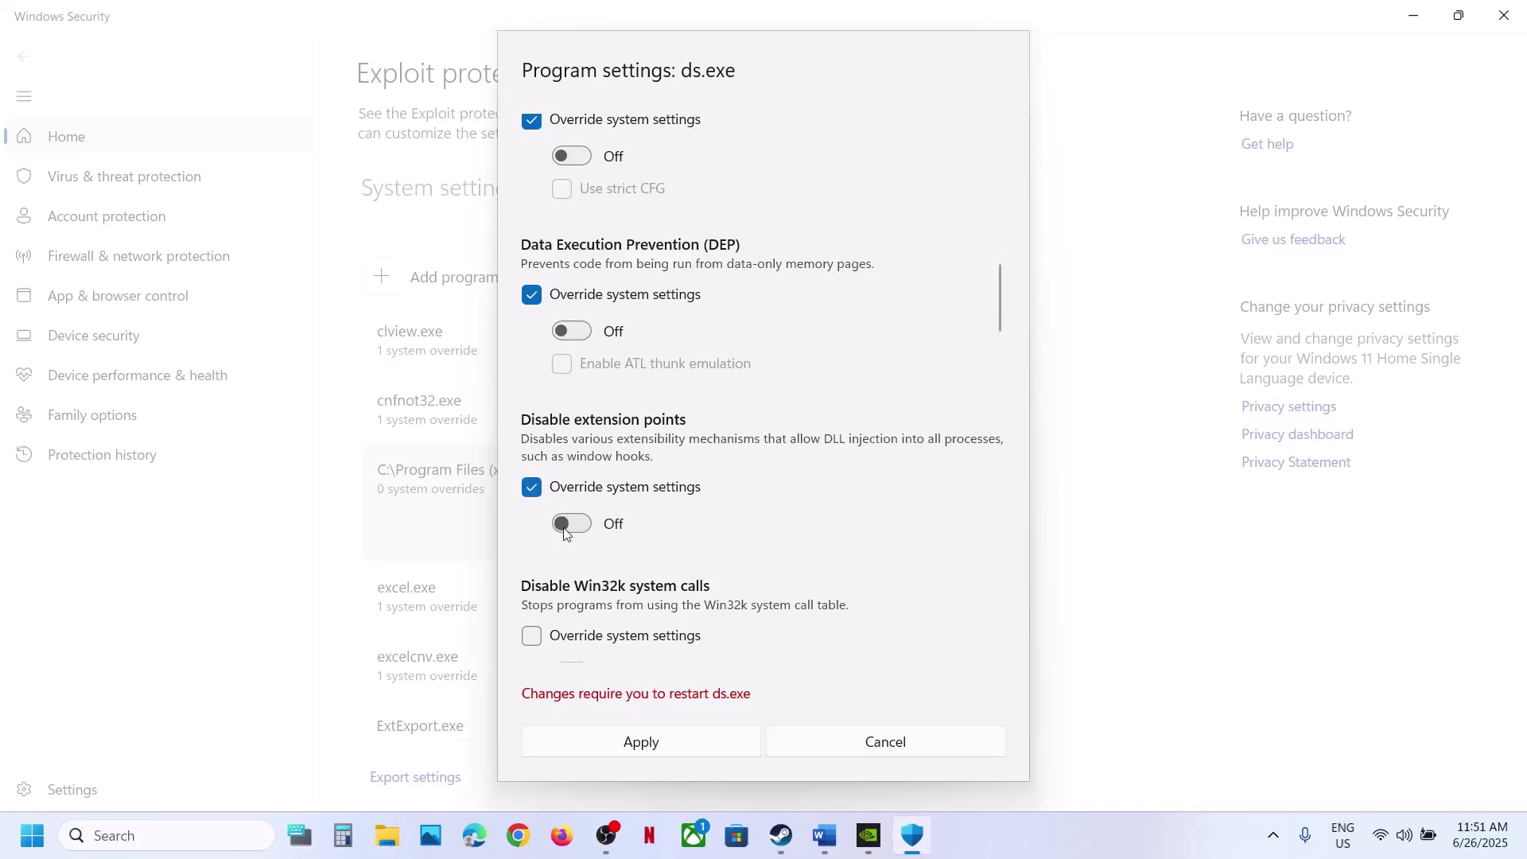
# Override the system settings to Off for Disable Win32k system calls, Do not allow child processes and Export address filtering (EAF)
pyautogui.scroll(-3, 555, 486)
pyautogui.click(532, 448)
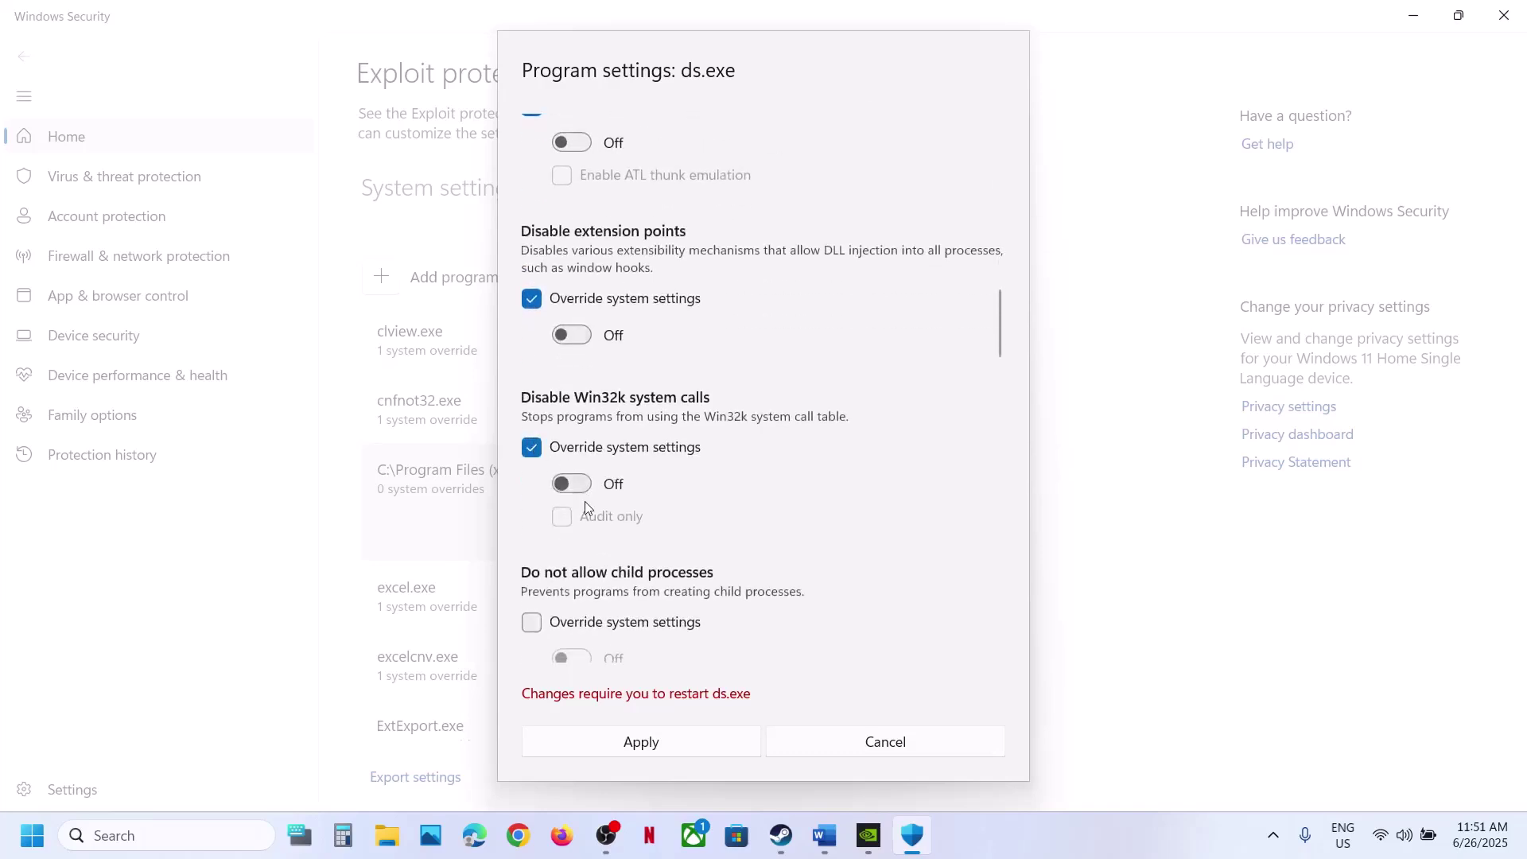
pyautogui.scroll(-2, 585, 501)
pyautogui.click(532, 509)
pyautogui.scroll(-4, 560, 445)
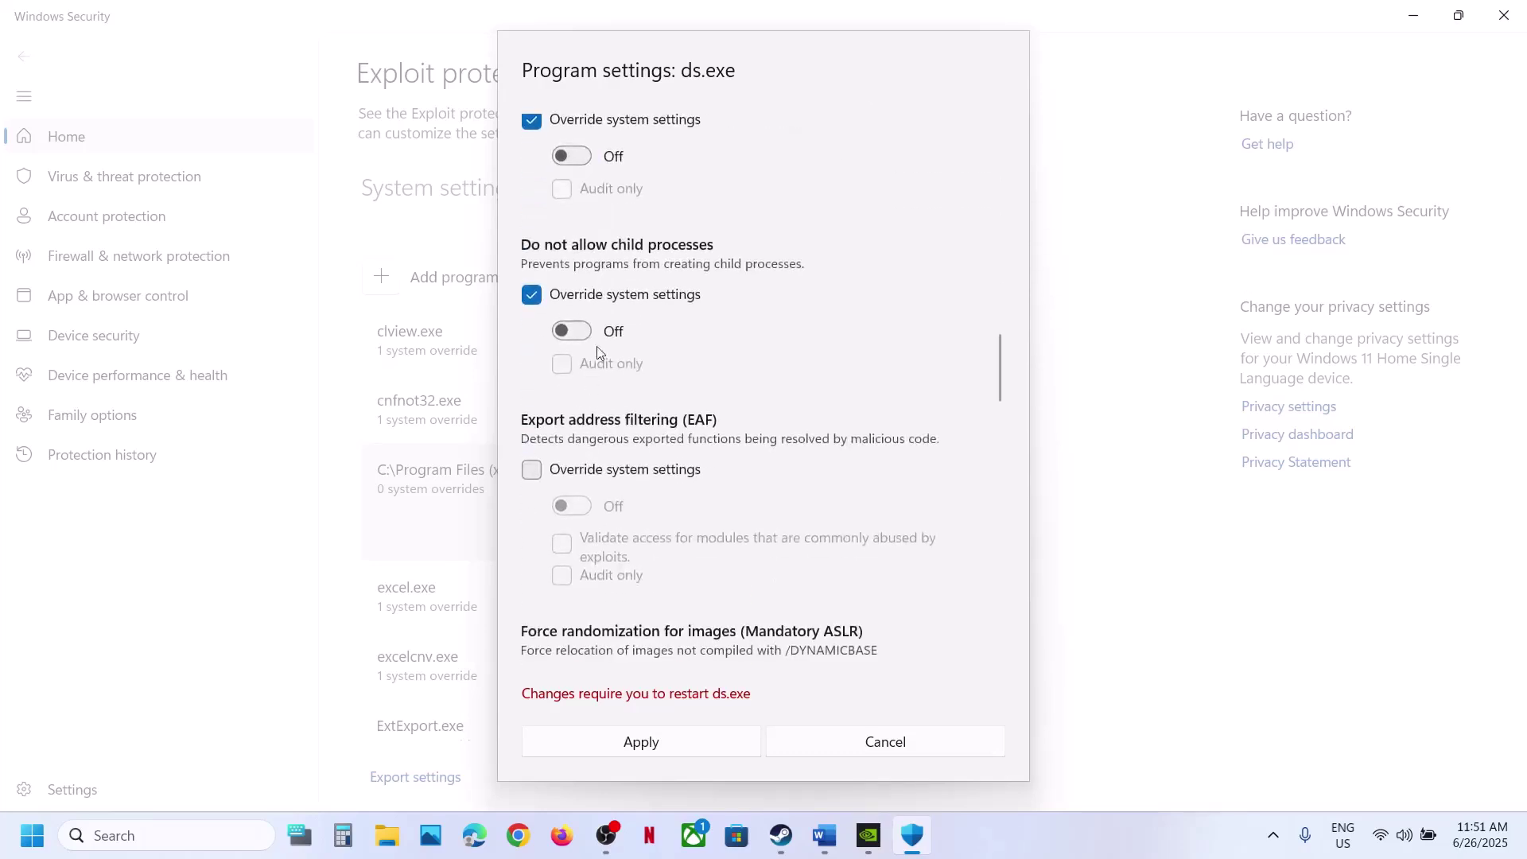
pyautogui.click(532, 471)
# Override the system settings to Off for Mandatory ASLR, Hardware-enforced Stack Protection and Import address filtering (IAF)
pyautogui.scroll(-3, 586, 527)
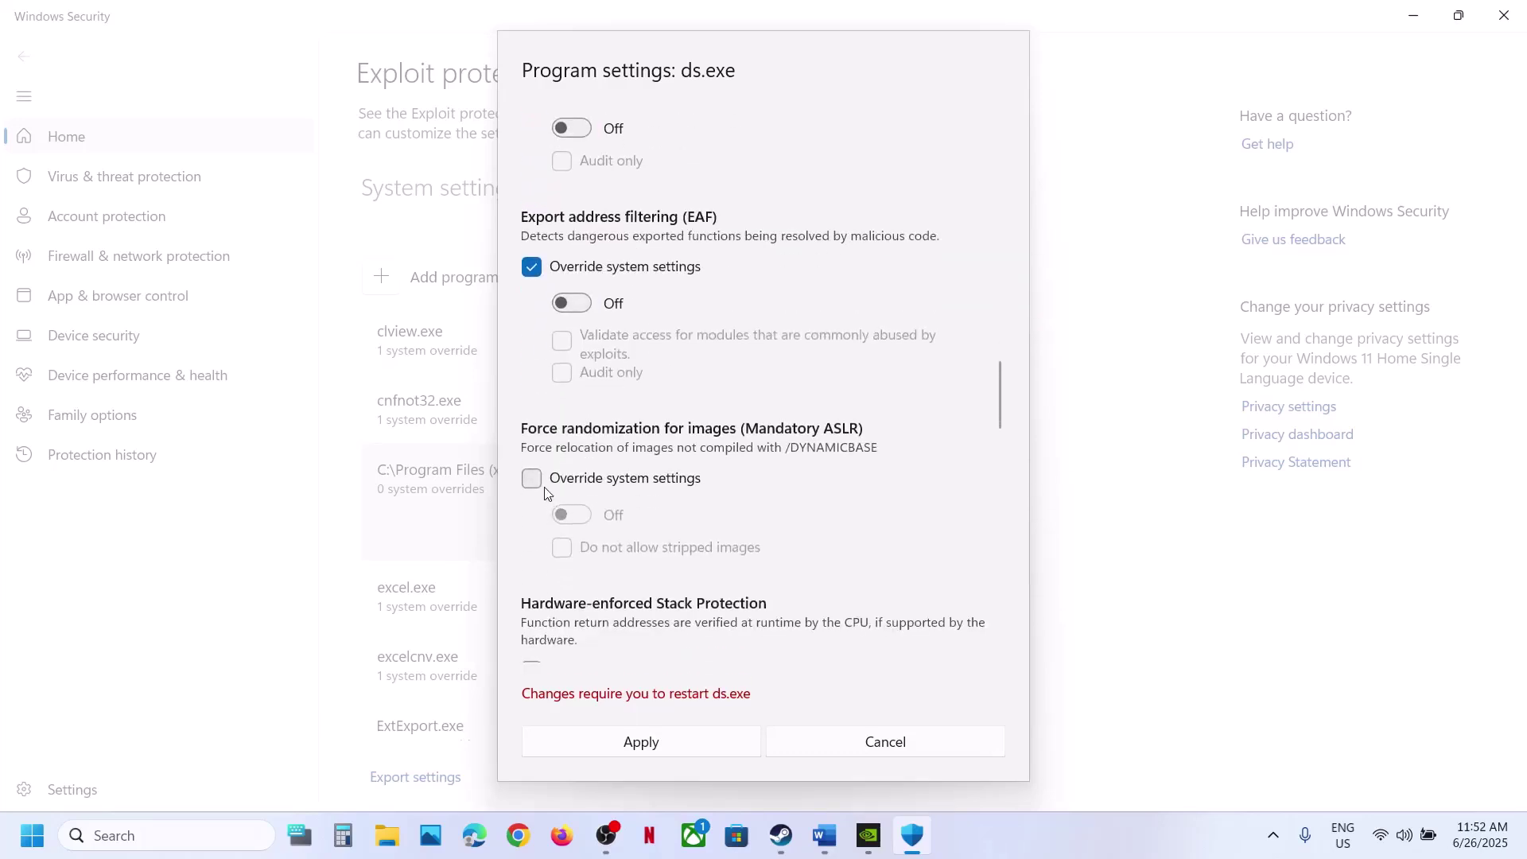
pyautogui.click(536, 482)
pyautogui.scroll(-3, 538, 485)
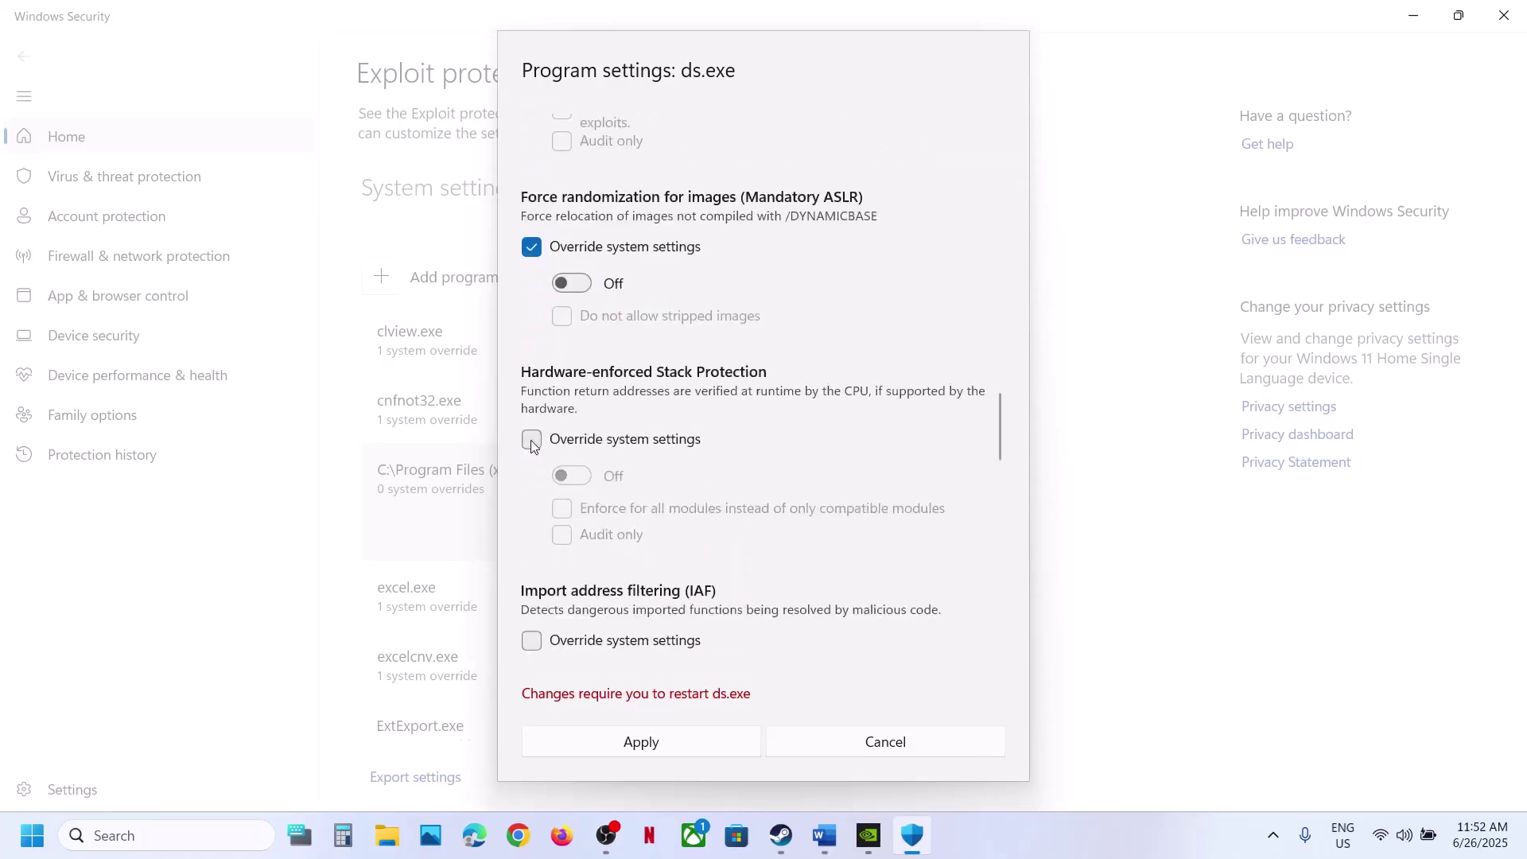
pyautogui.click(532, 442)
pyautogui.scroll(-3, 531, 440)
pyautogui.click(531, 427)
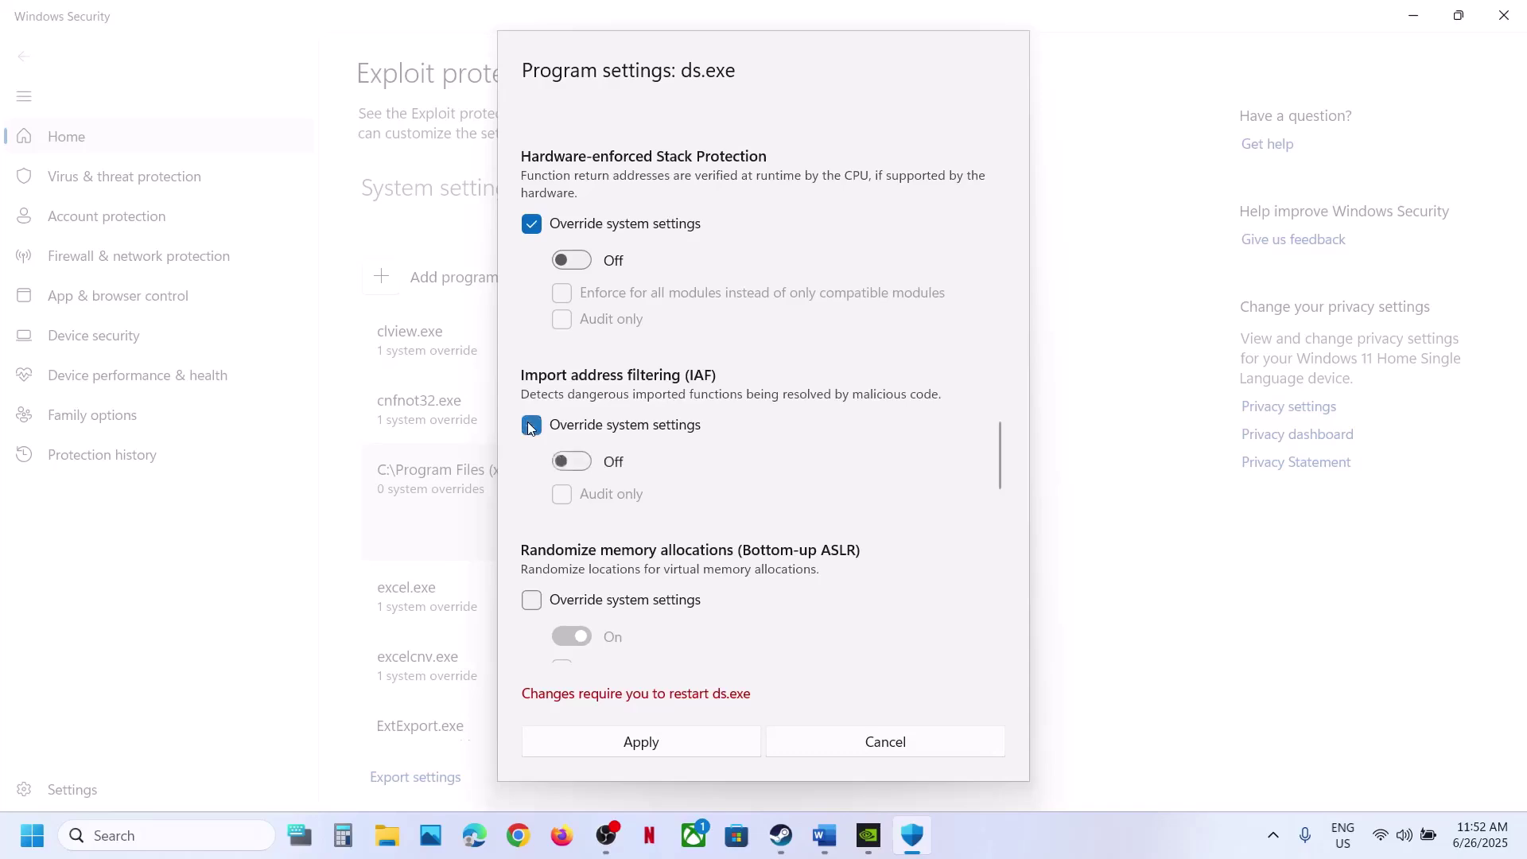
# Override the system setting for Randomize memory allocations (Bottom-up ASLR) and set it to Off
pyautogui.scroll(-2, 541, 446)
pyautogui.click(537, 451)
pyautogui.scroll(-2, 537, 450)
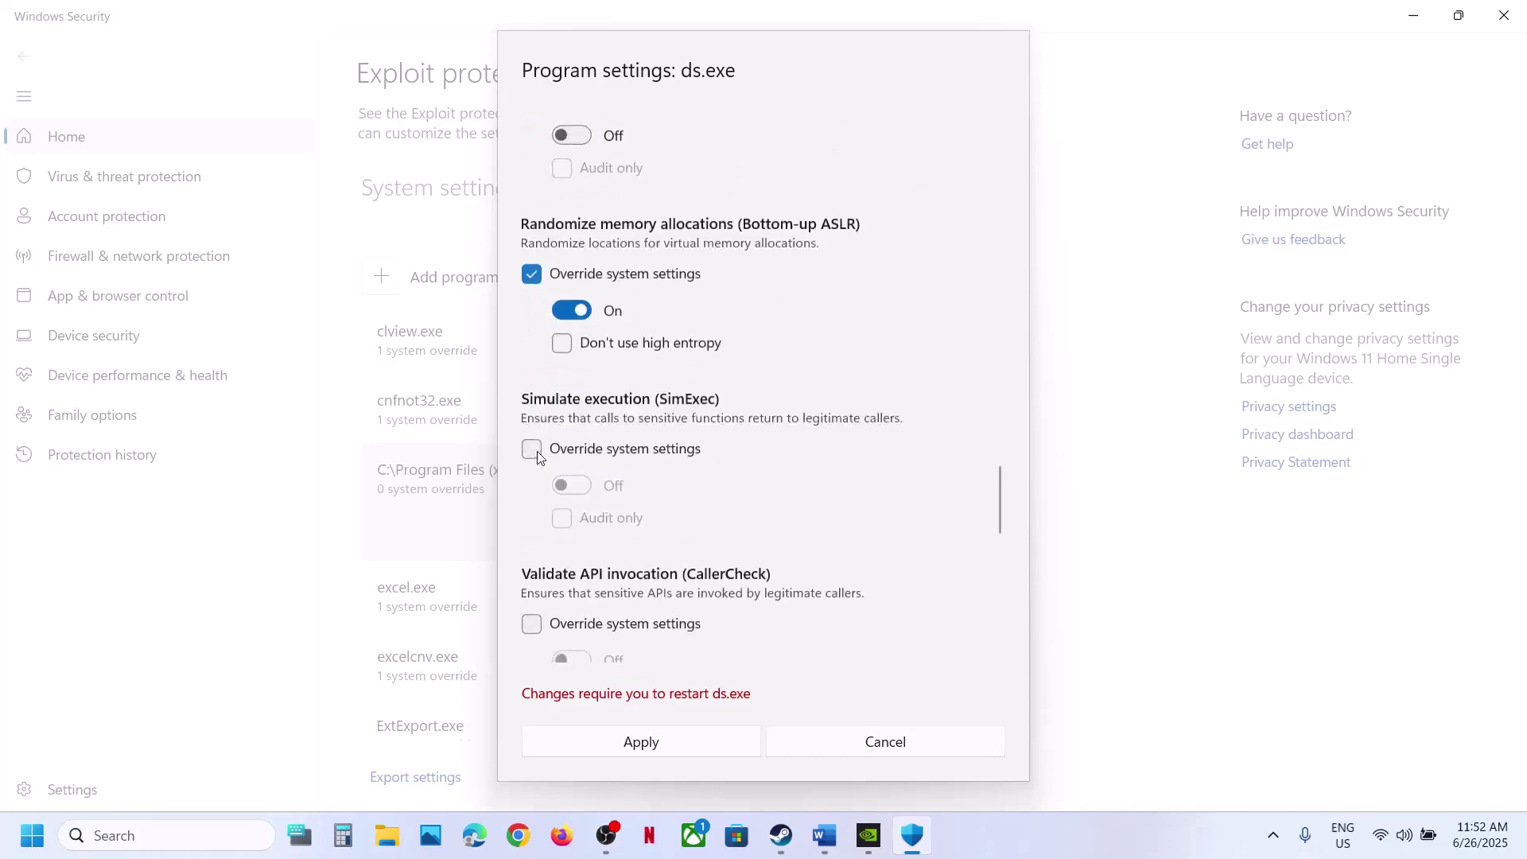
pyautogui.click(567, 317)
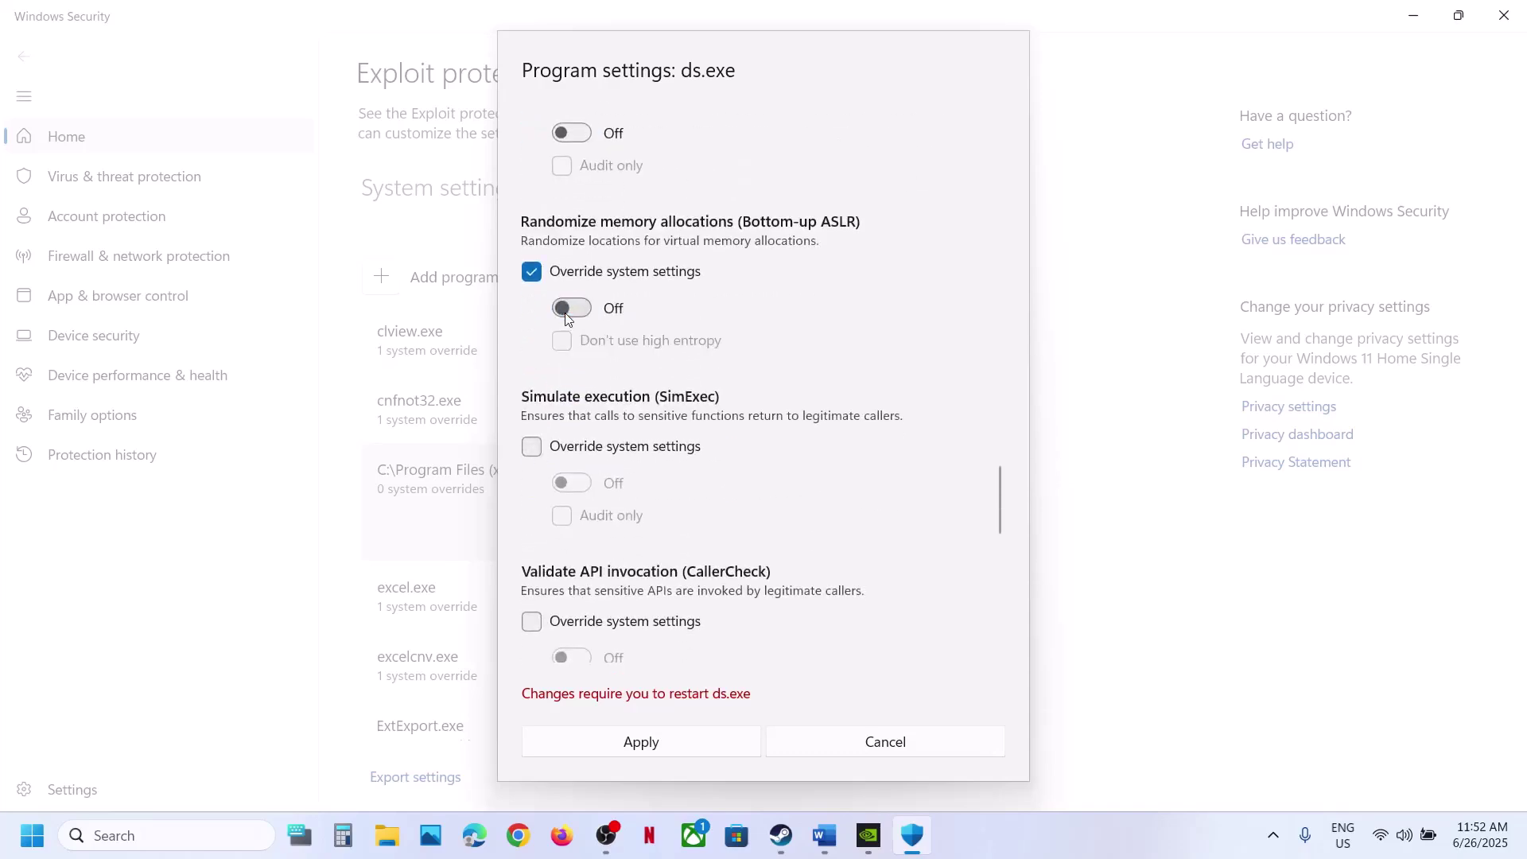
# Override the system settings for Simulate execution (SimExec) and Validate API invocation (CallerCheck), keeping both set to Off
pyautogui.scroll(-1, 540, 362)
pyautogui.click(531, 363)
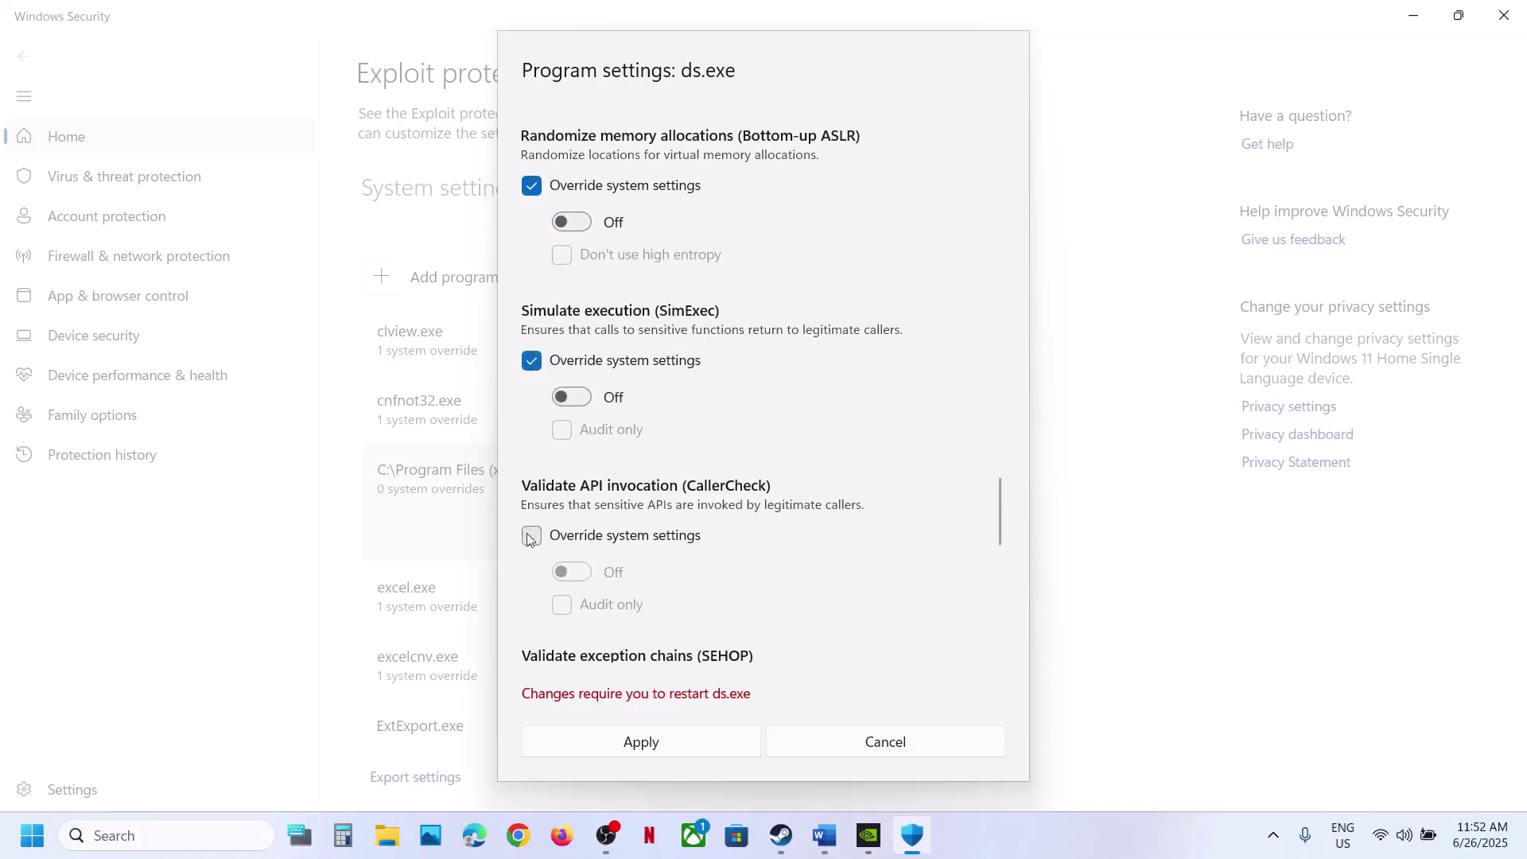
pyautogui.click(531, 537)
# Override the system setting for Validate exception chains (SEHOP) and set it to Off
pyautogui.scroll(-2, 532, 549)
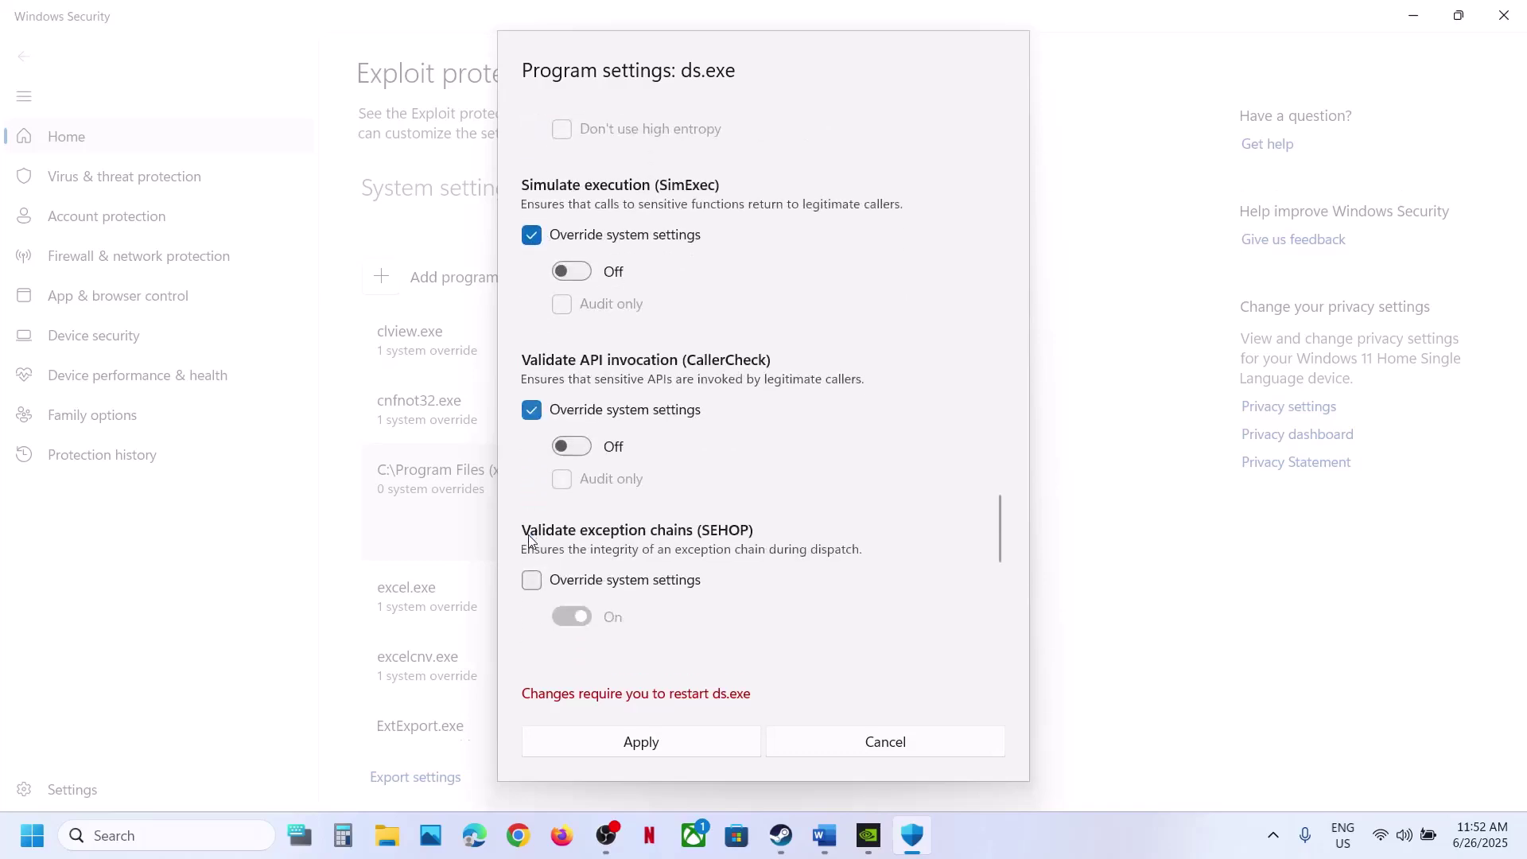
pyautogui.click(531, 580)
pyautogui.scroll(-3, 532, 581)
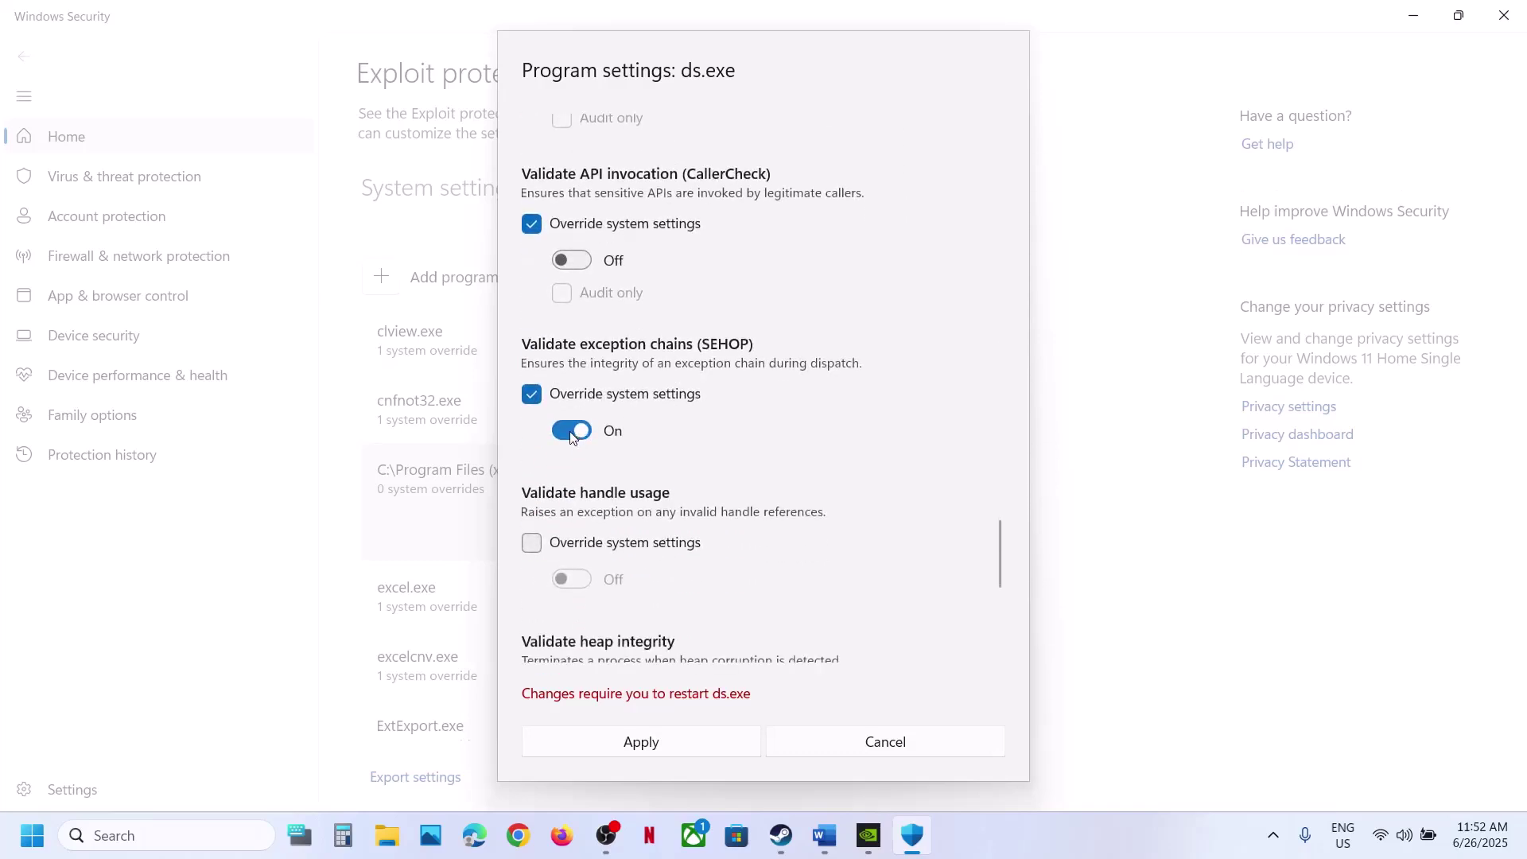
pyautogui.click(570, 434)
# Override the system settings for Validate handle usage and Validate heap integrity, with both set to Off
pyautogui.scroll(-2, 556, 417)
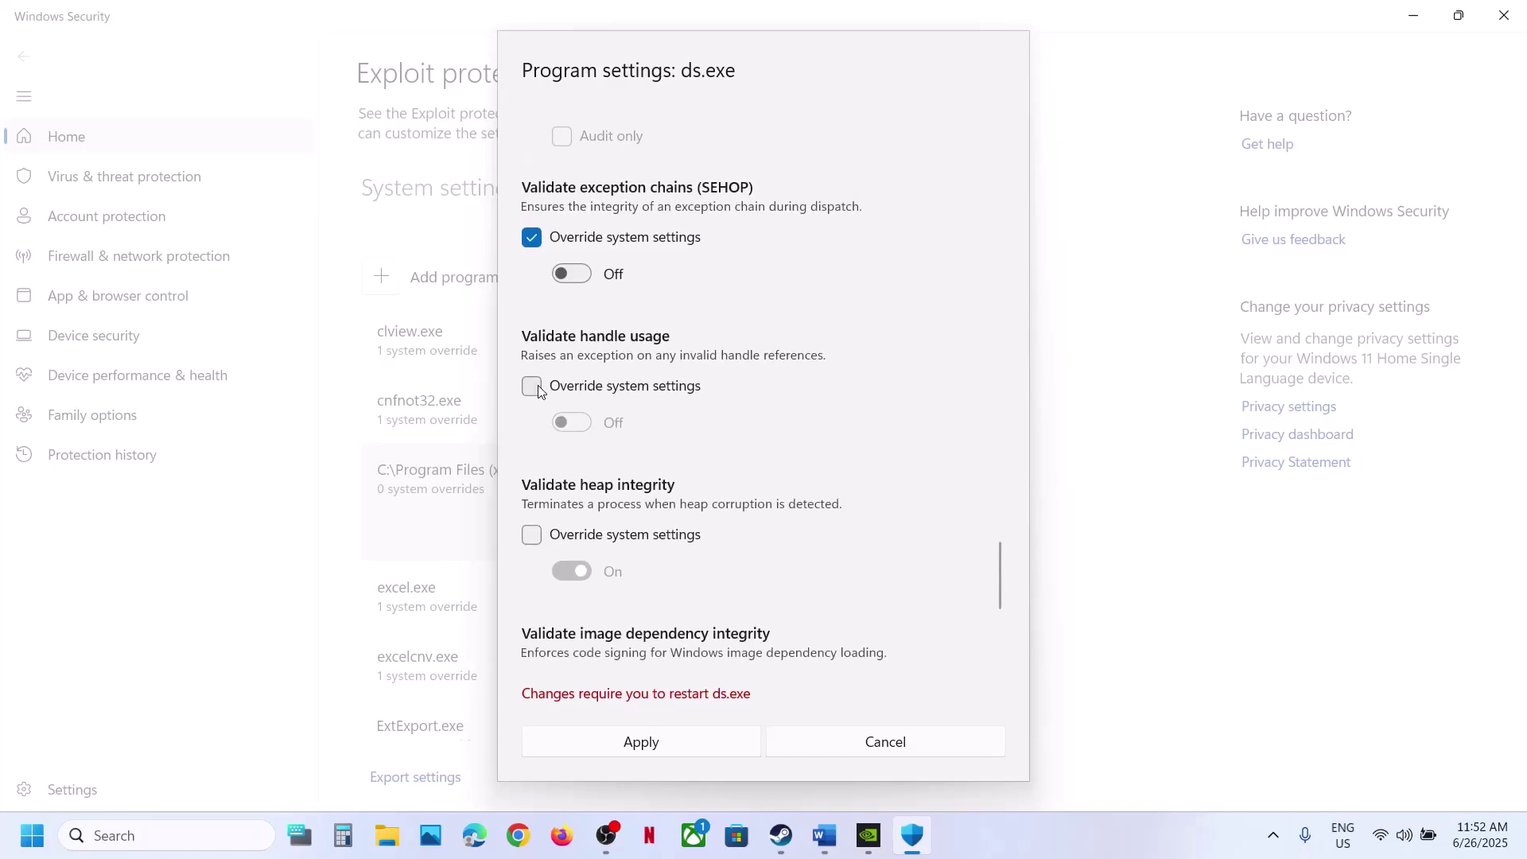
pyautogui.click(531, 535)
pyautogui.scroll(-2, 531, 535)
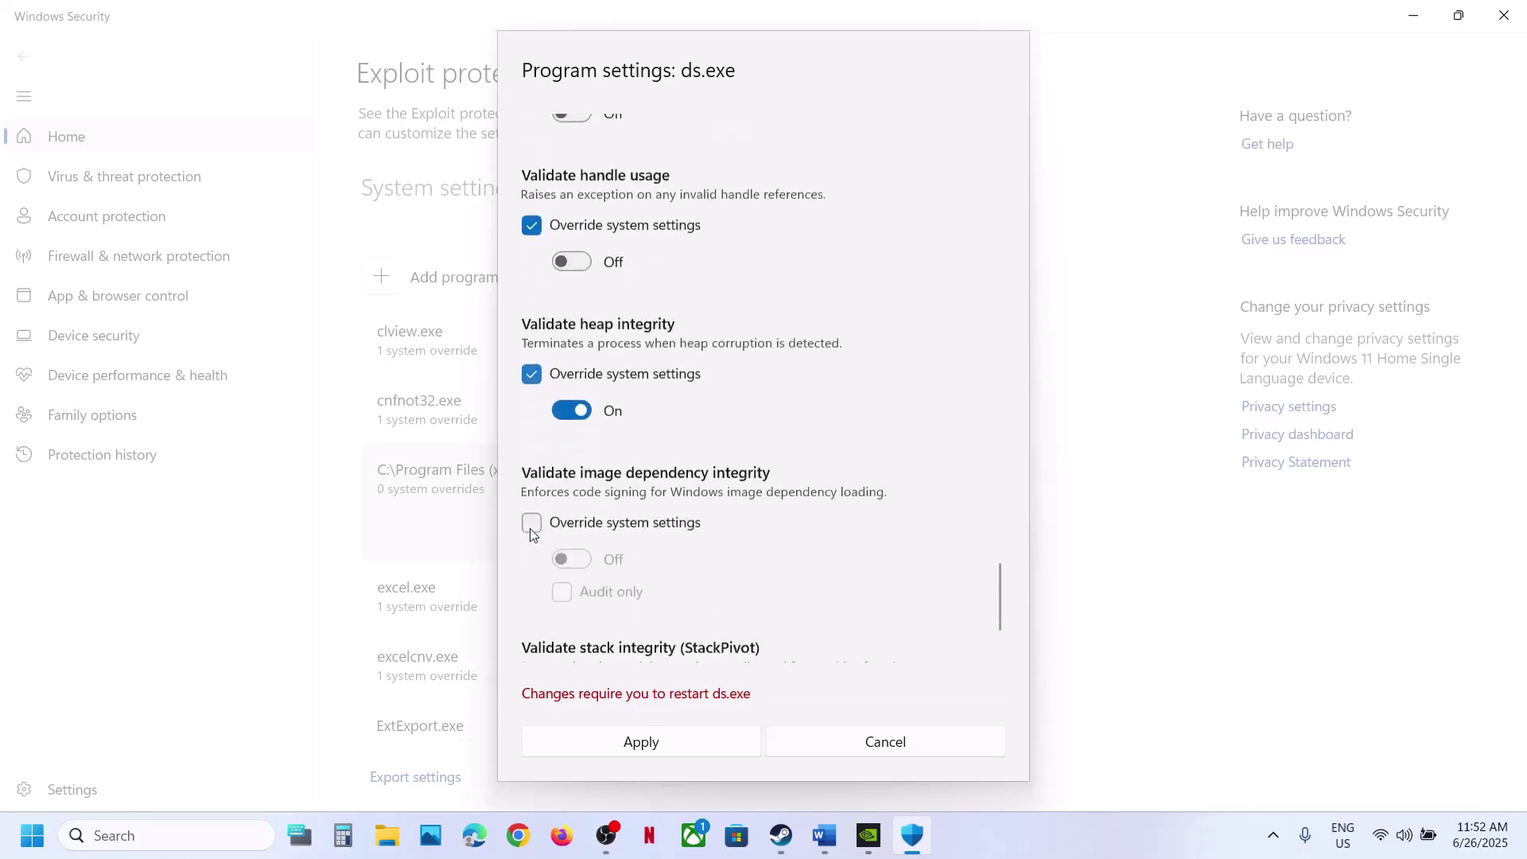
pyautogui.click(570, 410)
# Override the system settings for Validate image dependency integrity and Validate stack integrity (StackPivot), keeping both set to Off
pyautogui.scroll(-2, 567, 414)
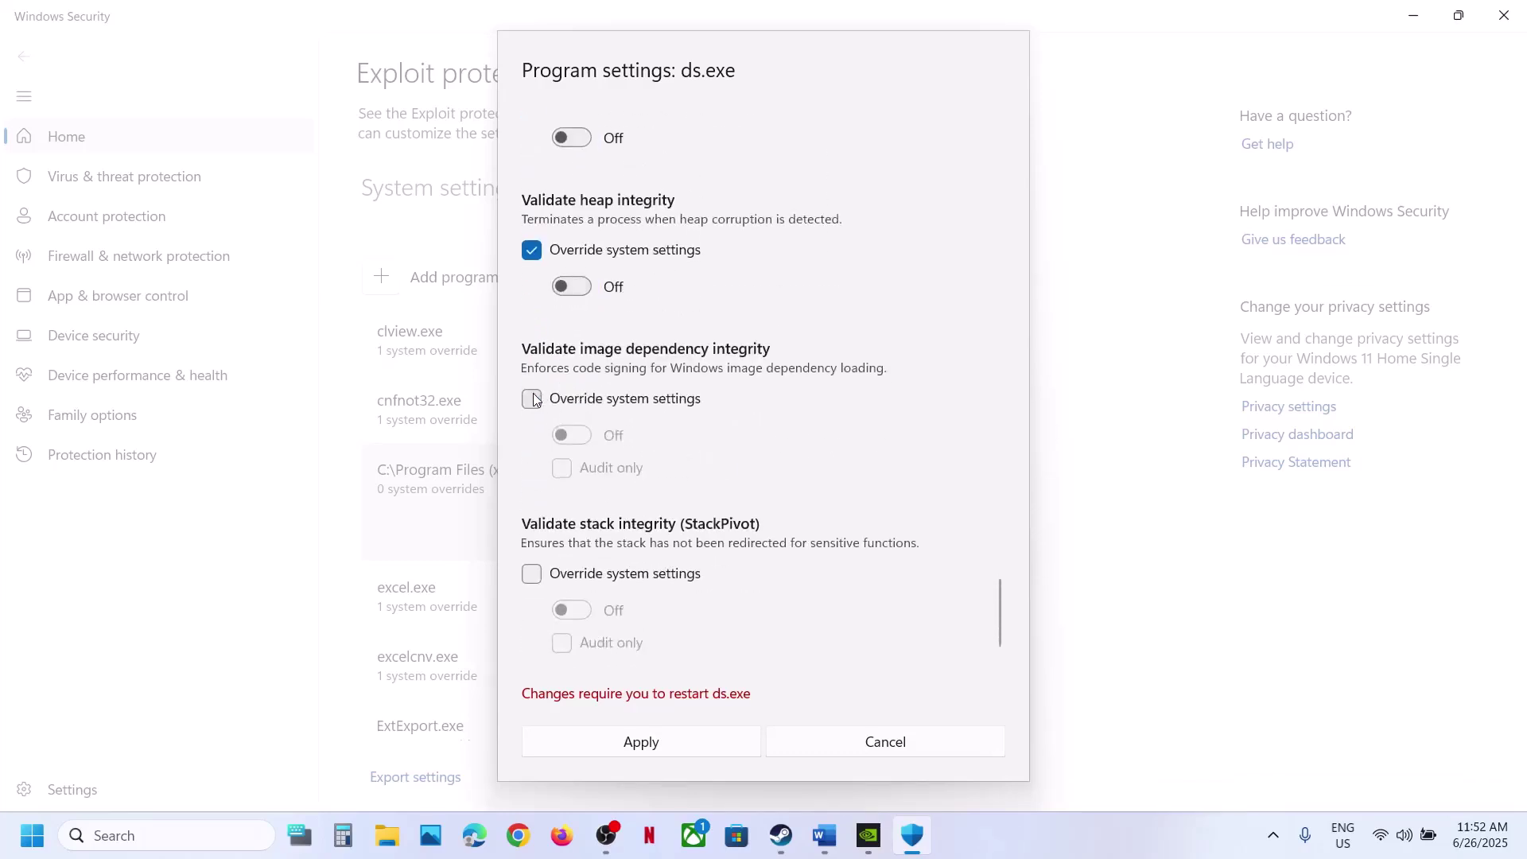
pyautogui.scroll(-1, 549, 477)
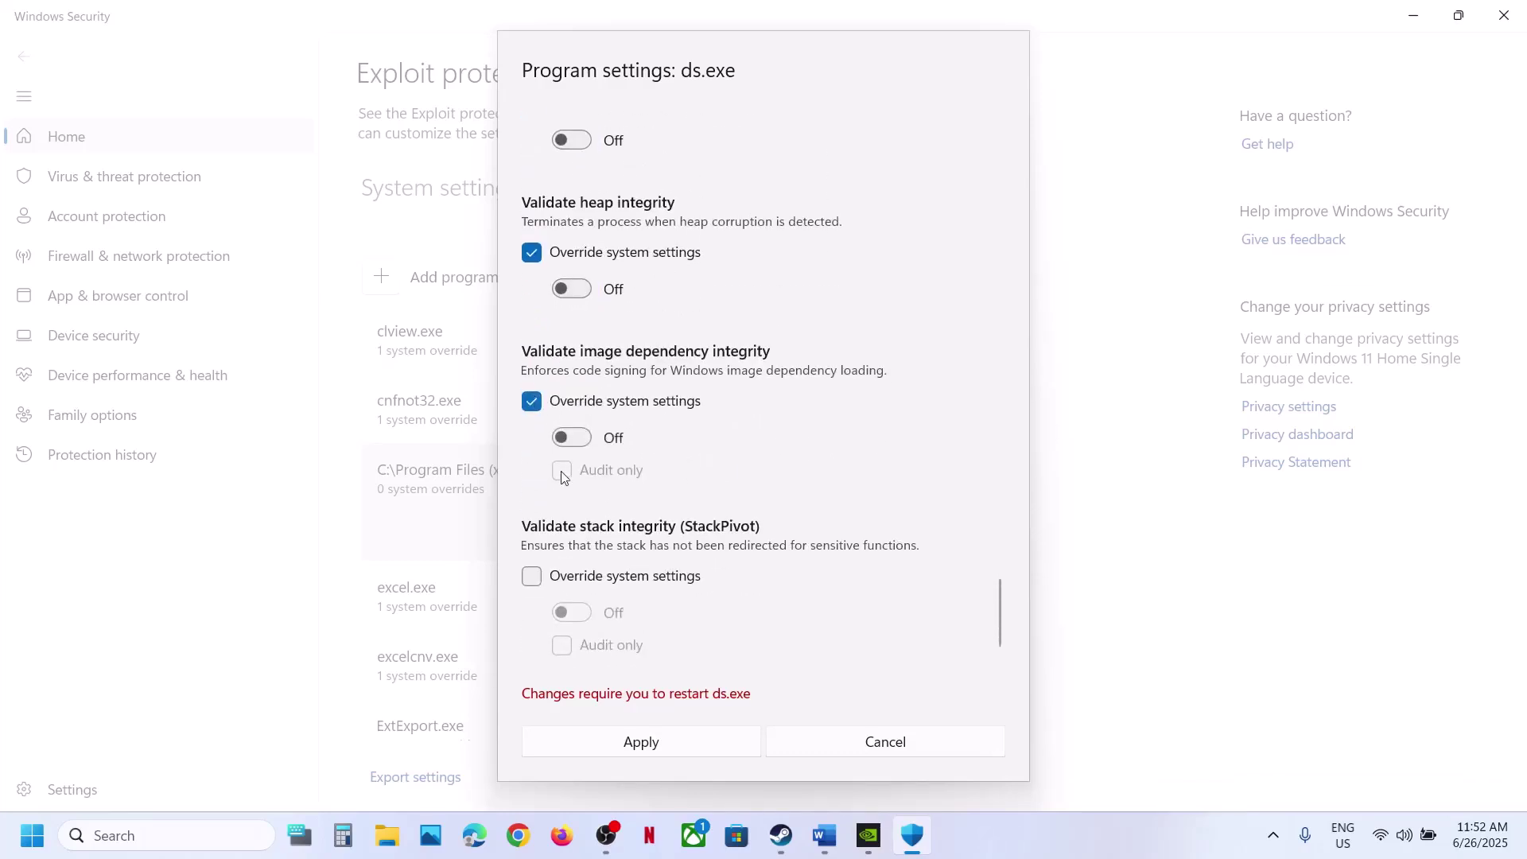
pyautogui.click(531, 568)
# Apply the ds.exe program settings and allow Windows Security to make changes to the device
pyautogui.scroll(15, 589, 395)
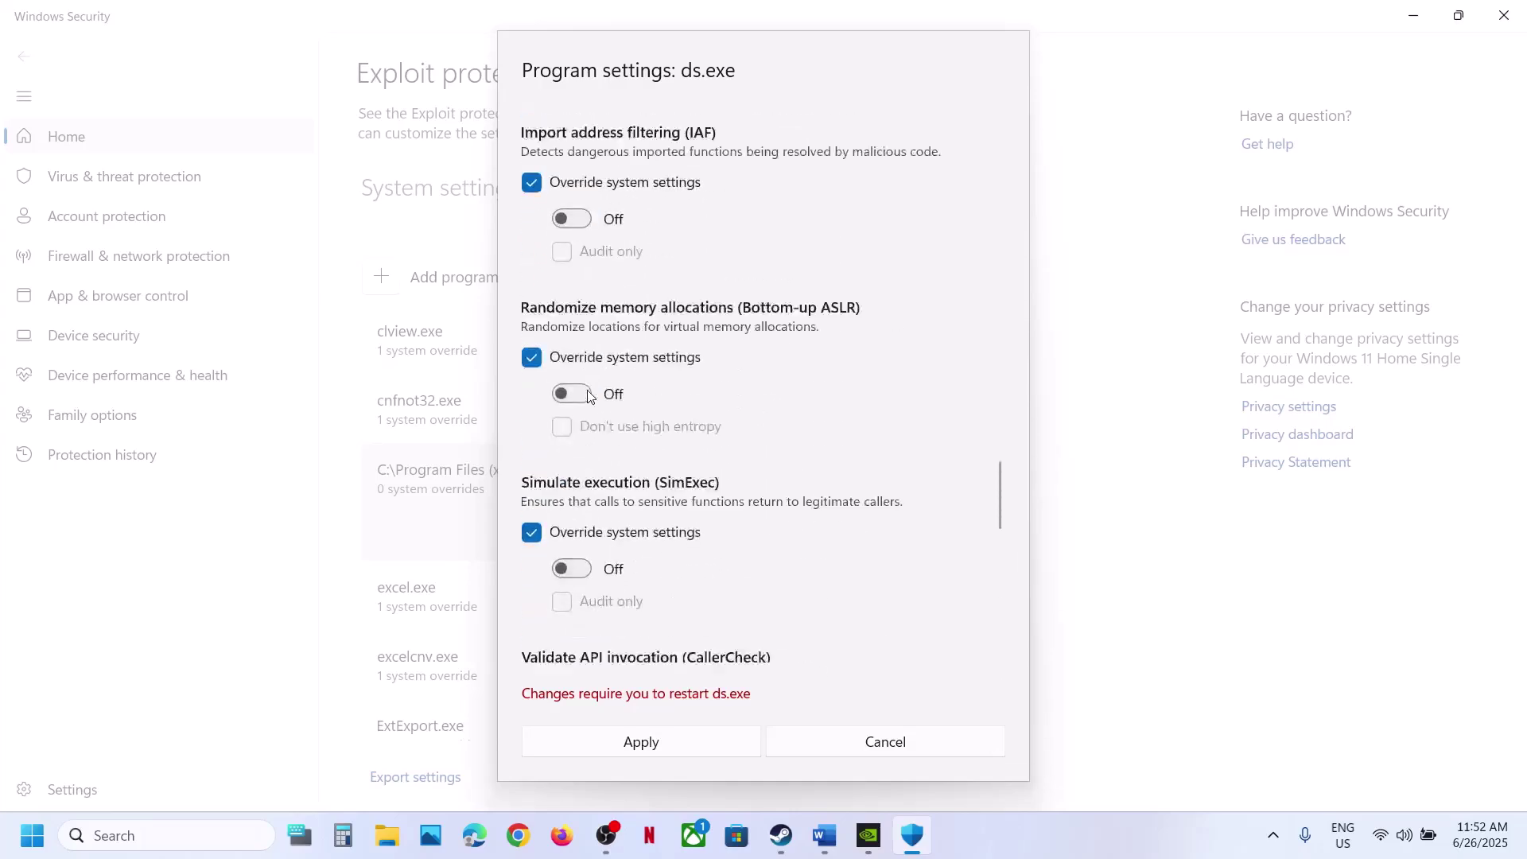
pyautogui.scroll(-15, 589, 395)
pyautogui.scroll(1, 589, 395)
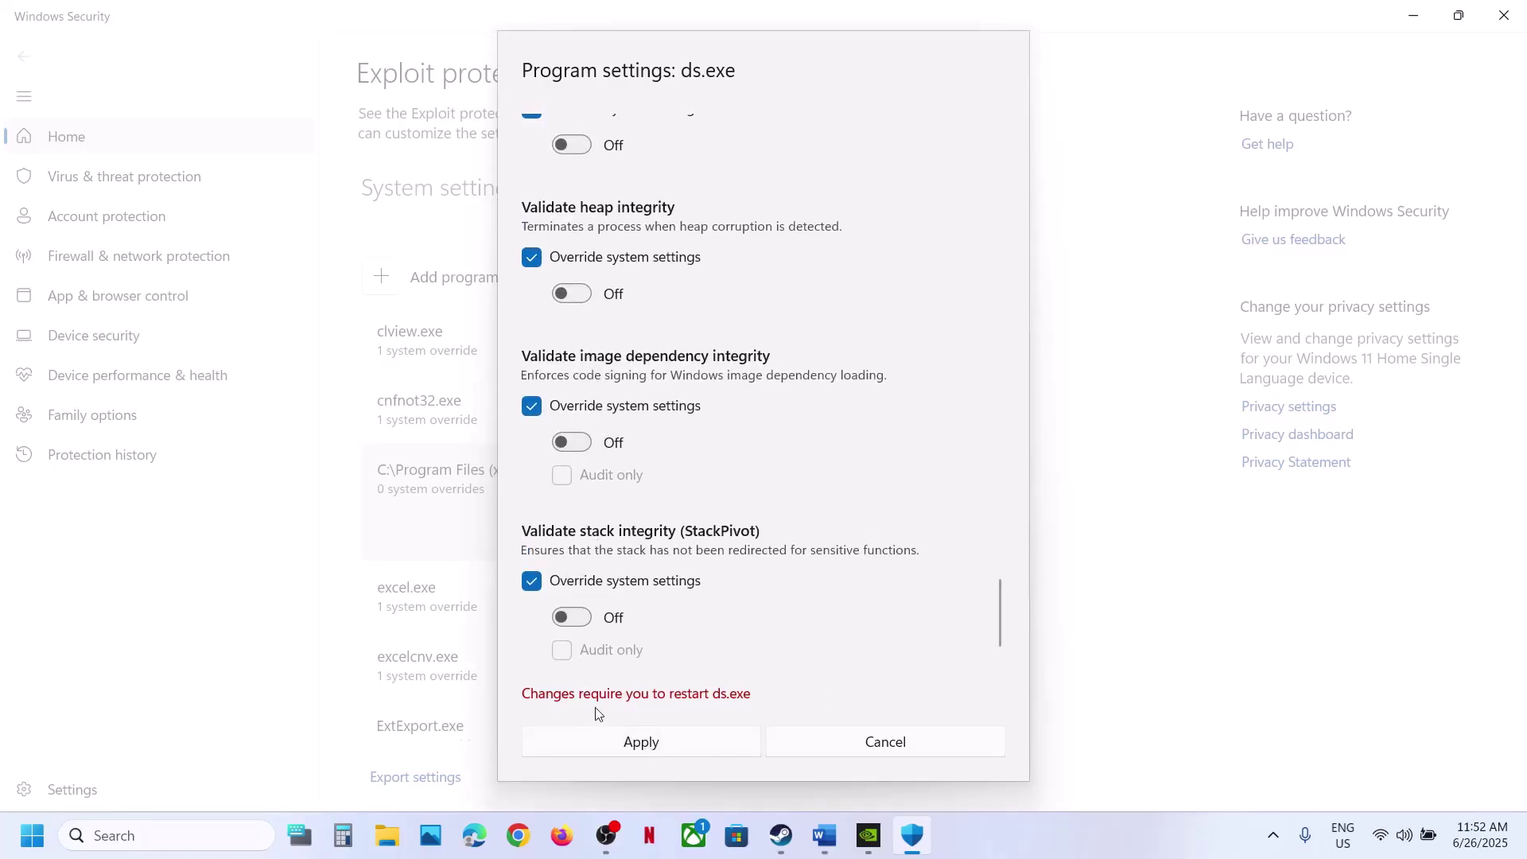
pyautogui.click(672, 751)
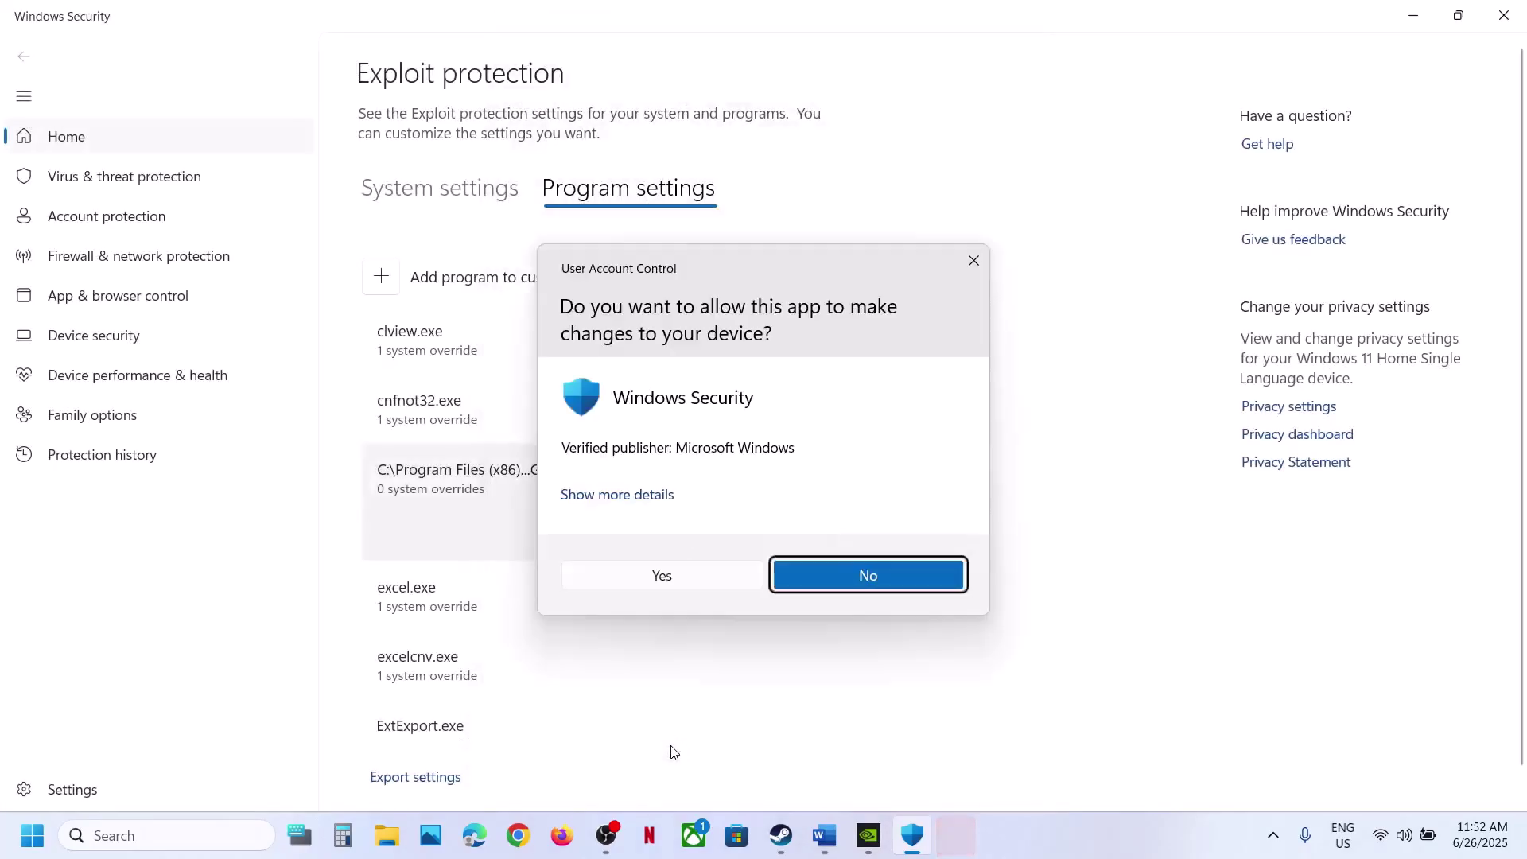
pyautogui.click(662, 576)
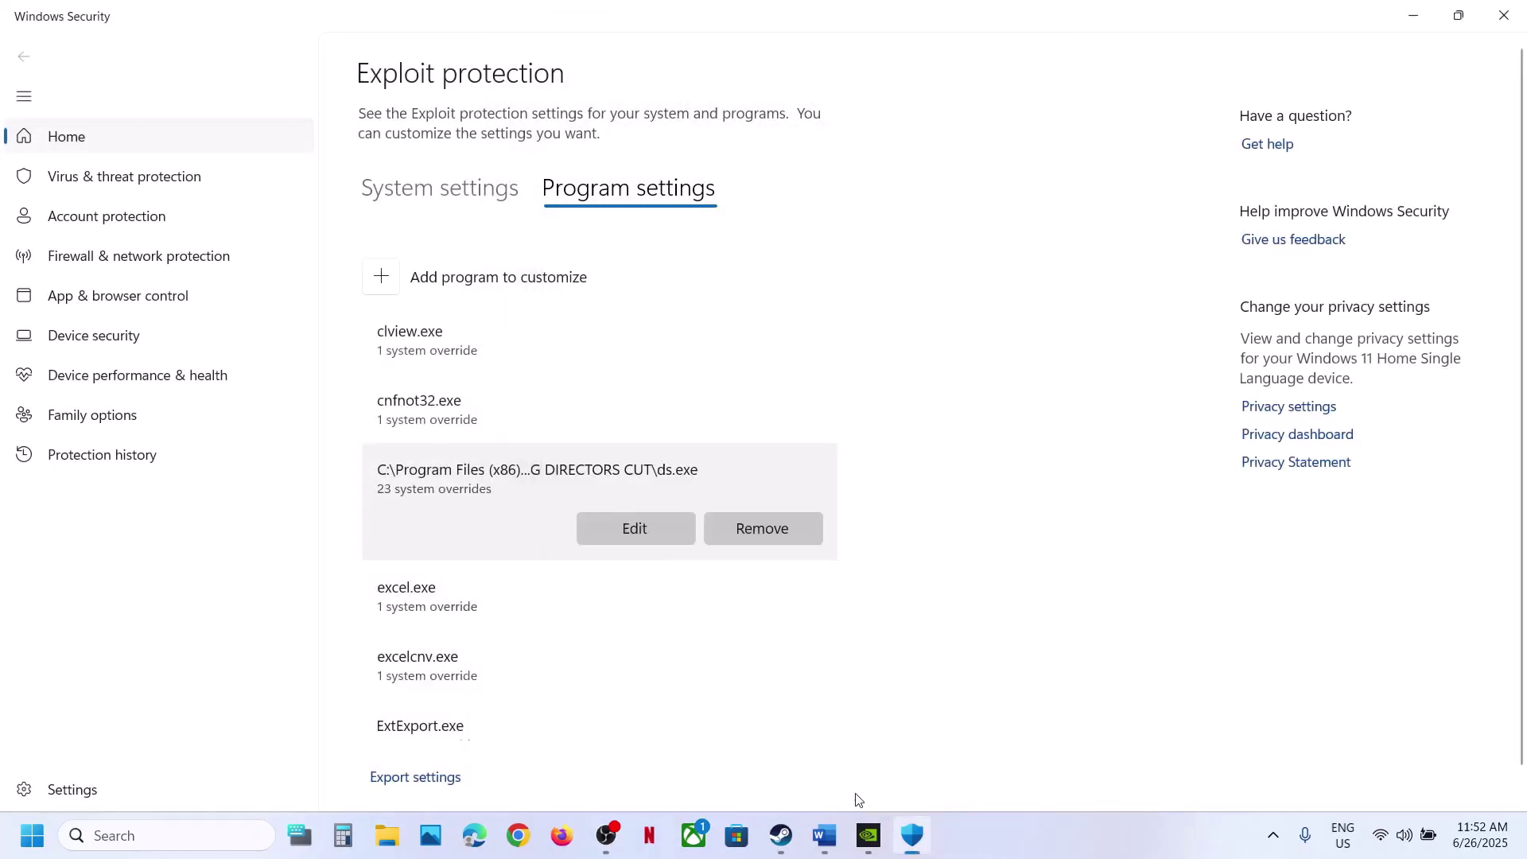
# Switch to the Word document of instructions and examine Step 3 on DLSS, memory streaming and graphics settings
pyautogui.click(782, 835)
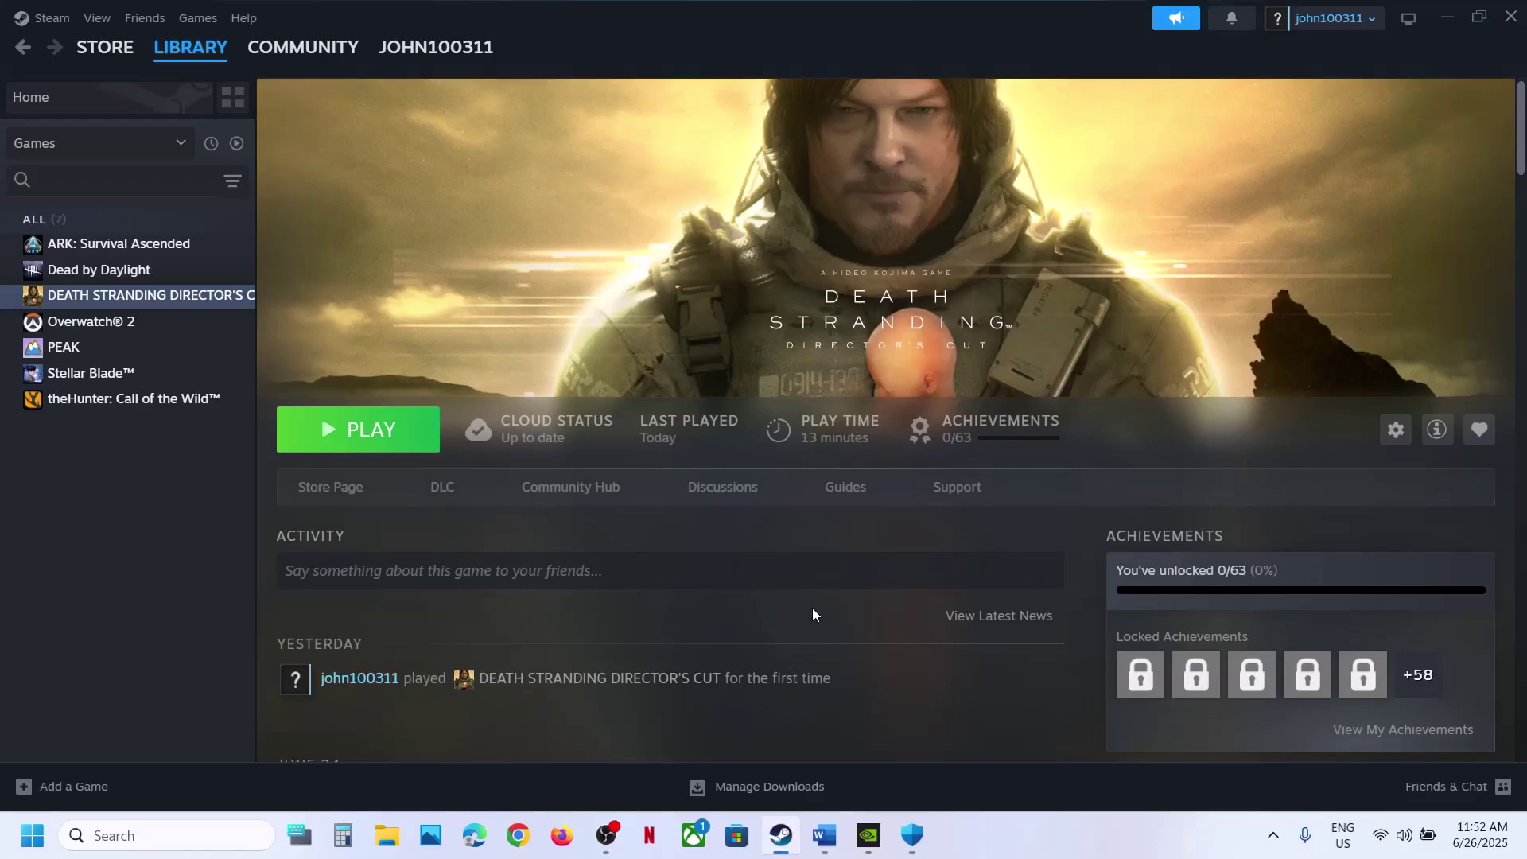
pyautogui.click(827, 835)
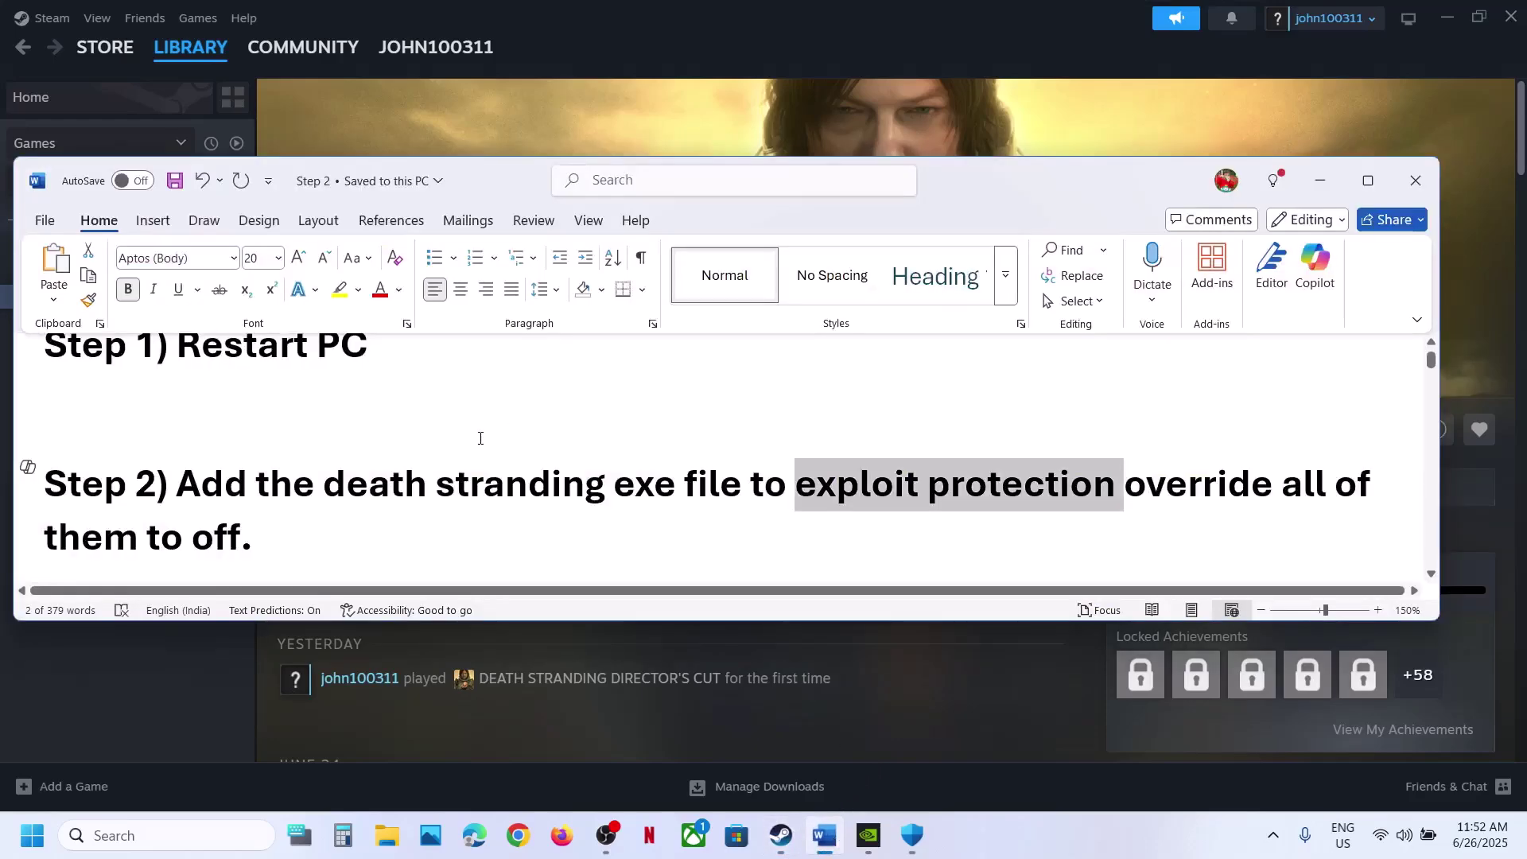
pyautogui.scroll(-3, 480, 438)
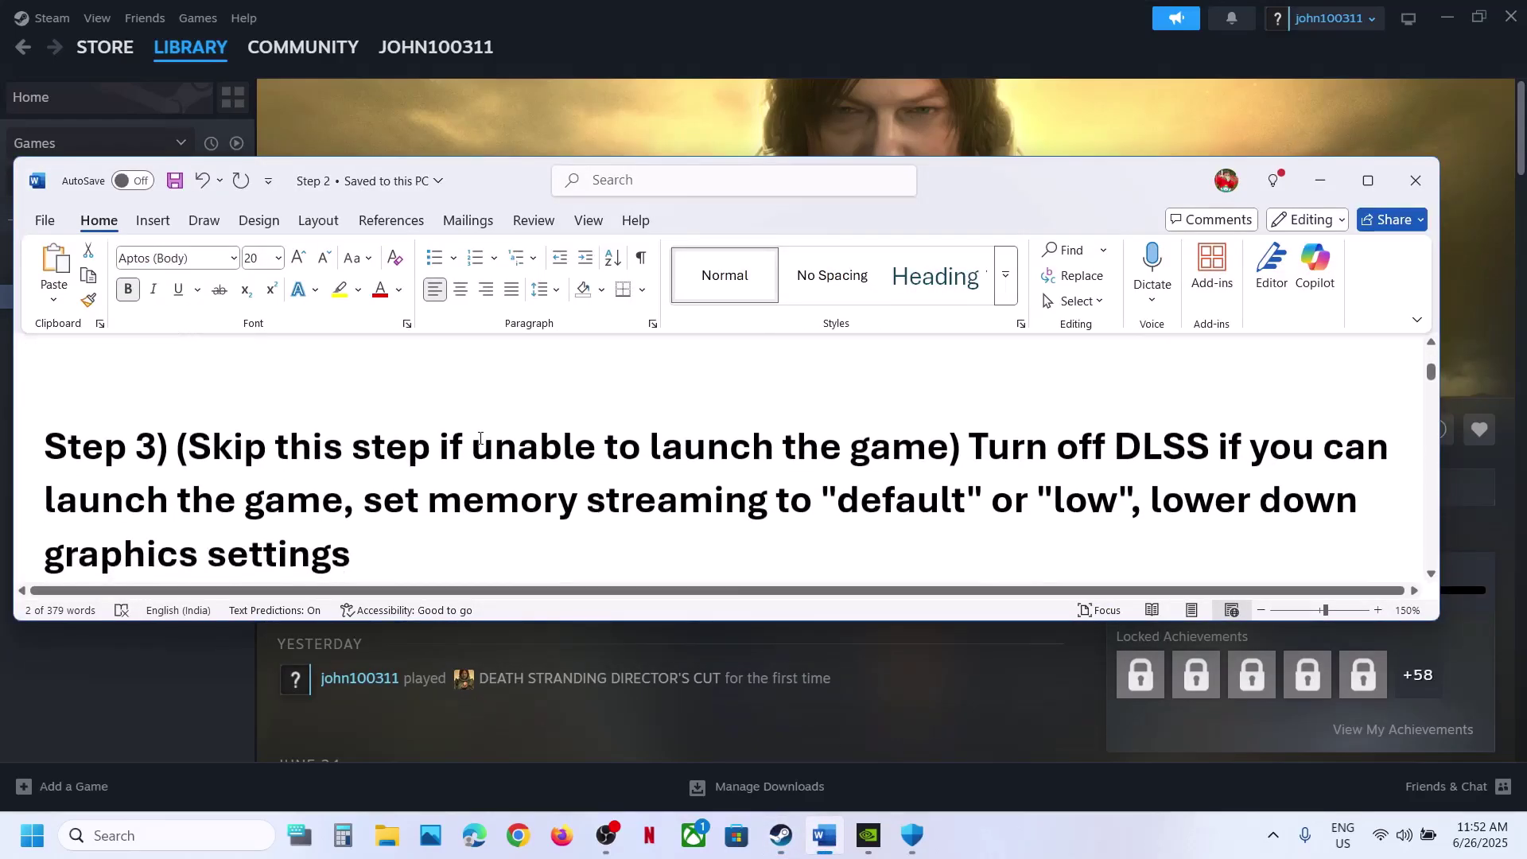
pyautogui.click(1368, 181)
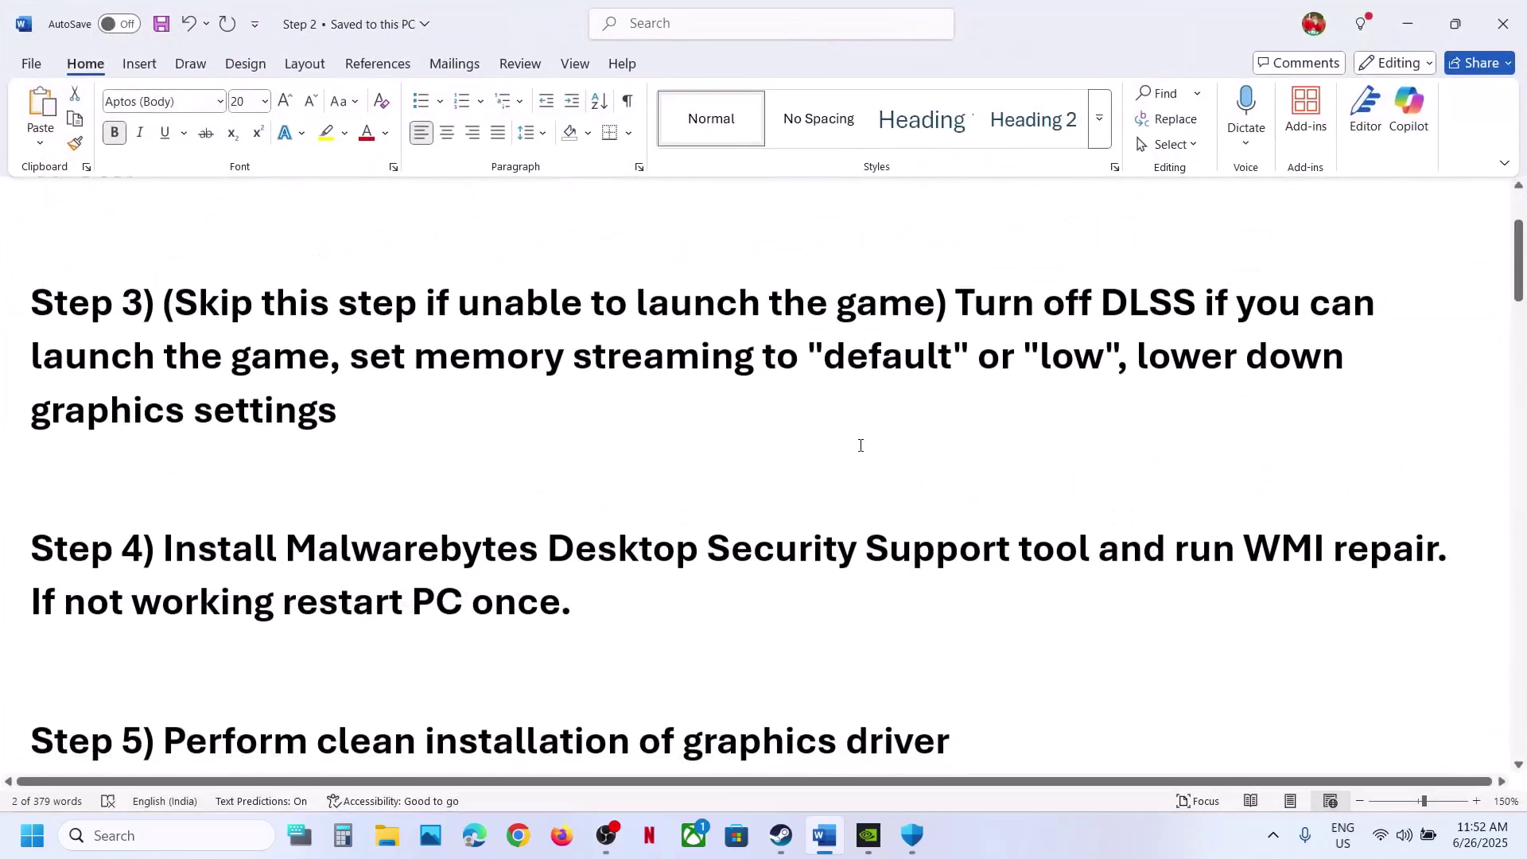
pyautogui.scroll(3, 860, 445)
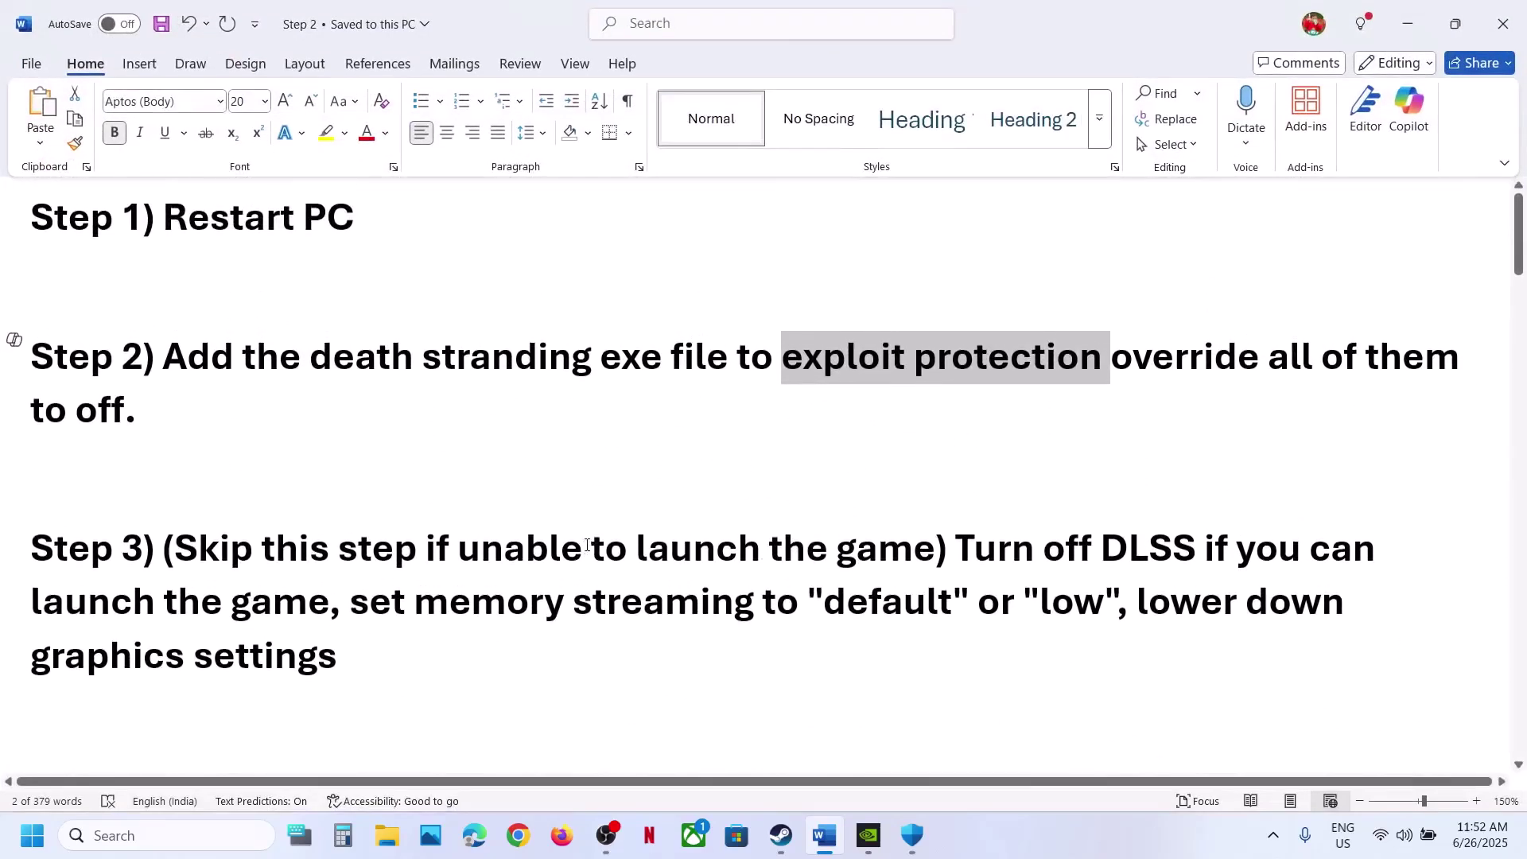
pyautogui.moveTo(261, 556); pyautogui.dragTo(837, 556)
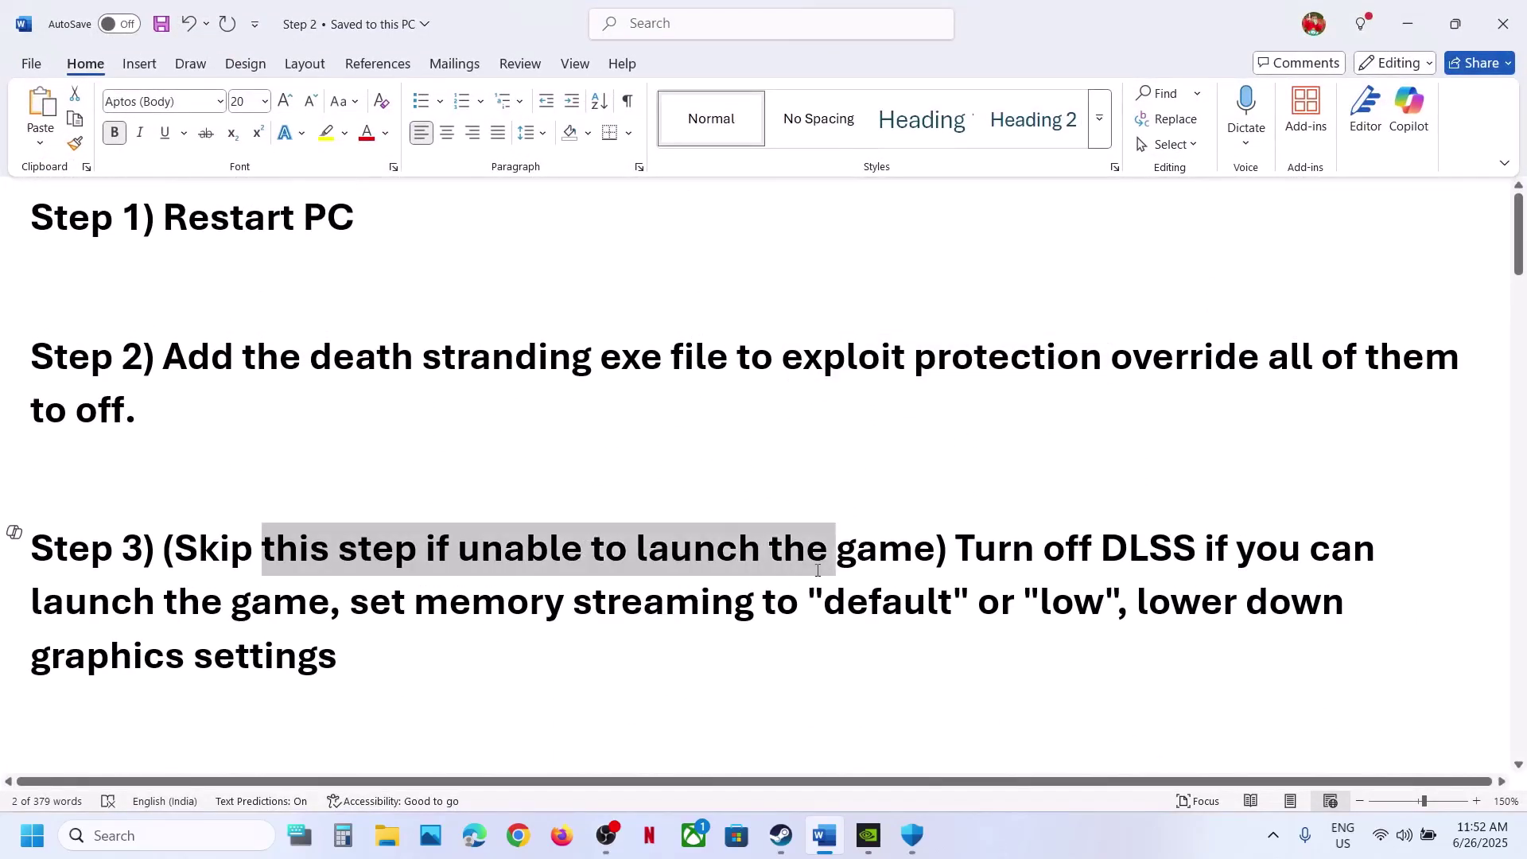
pyautogui.click(939, 600)
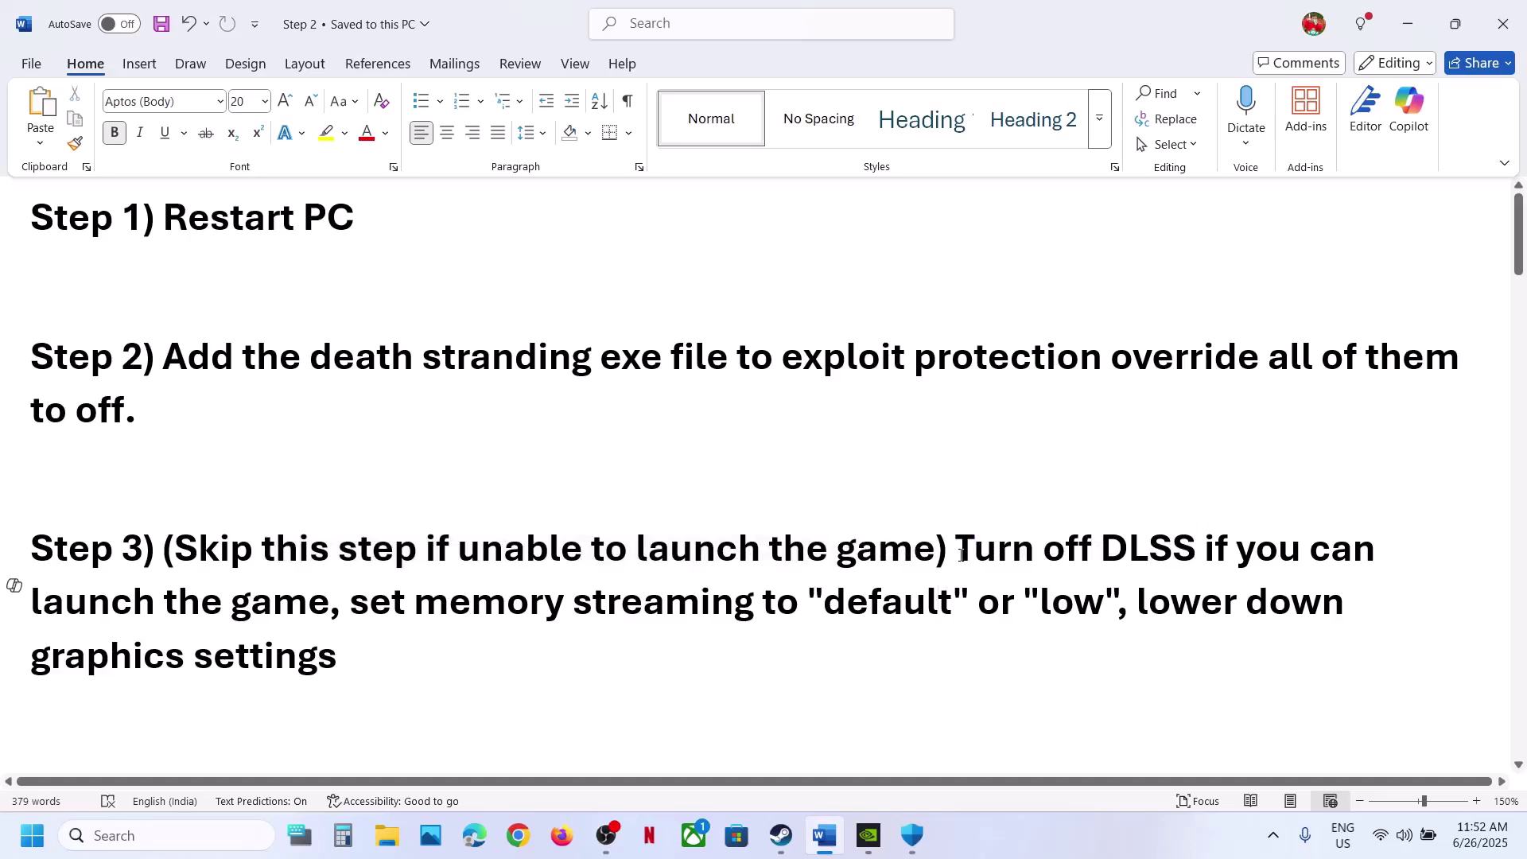
pyautogui.moveTo(961, 555); pyautogui.dragTo(1170, 555)
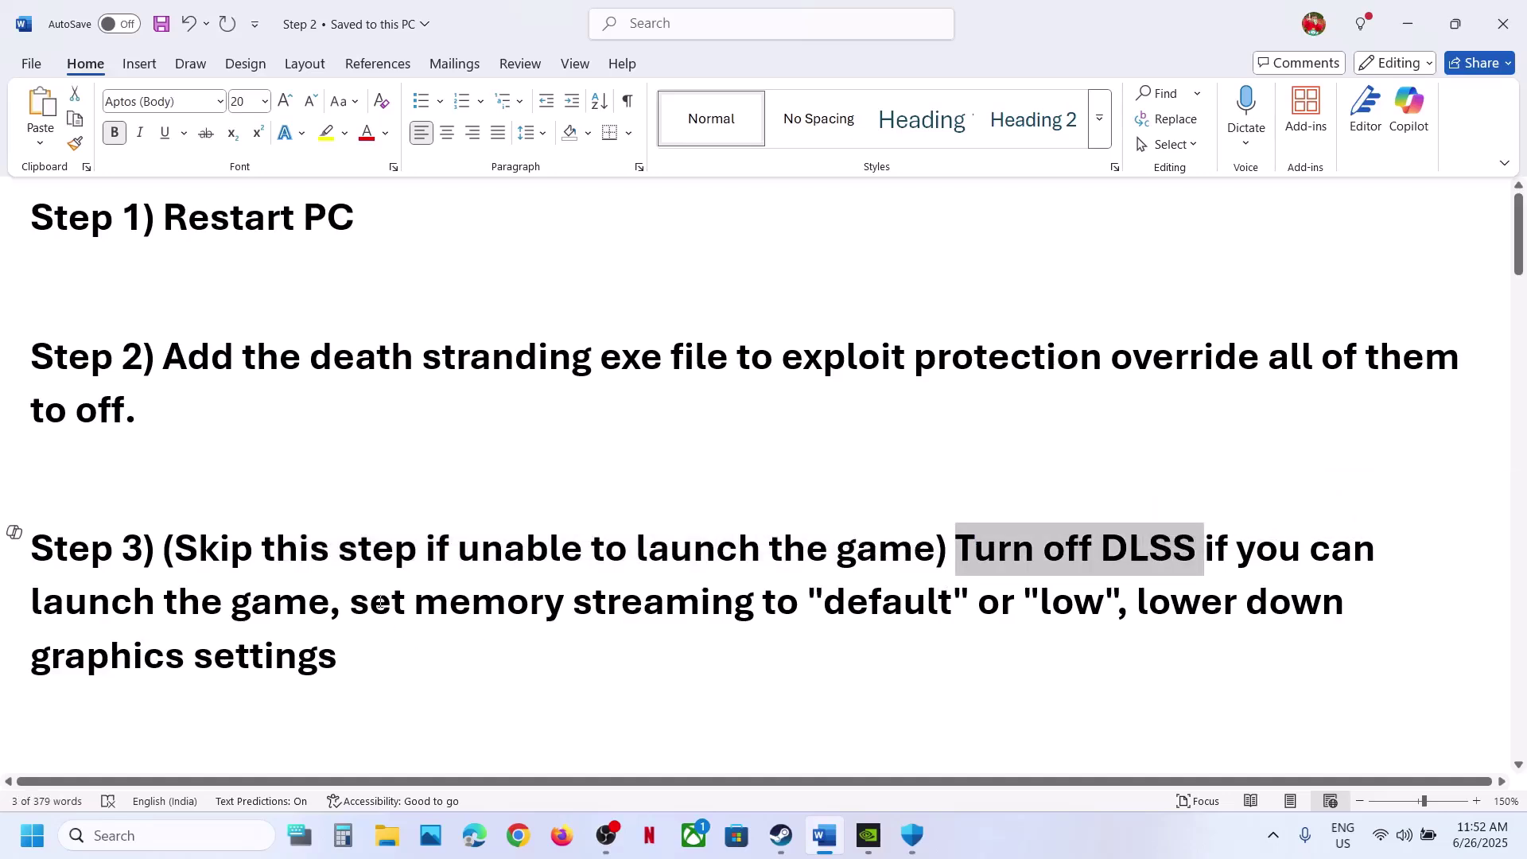
pyautogui.moveTo(361, 604); pyautogui.dragTo(1196, 644)
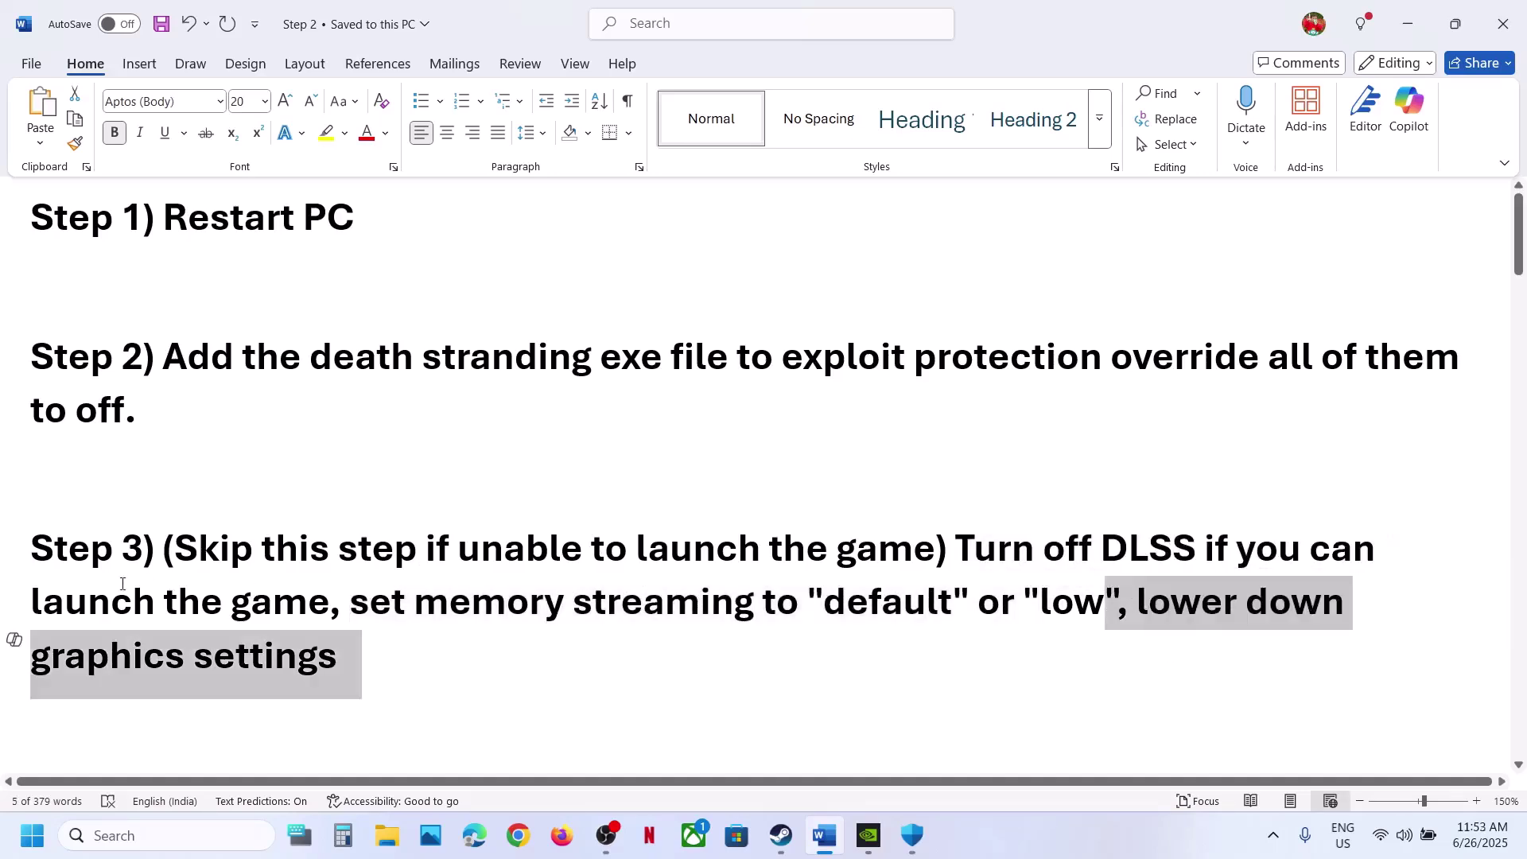
pyautogui.moveTo(174, 550); pyautogui.dragTo(835, 550)
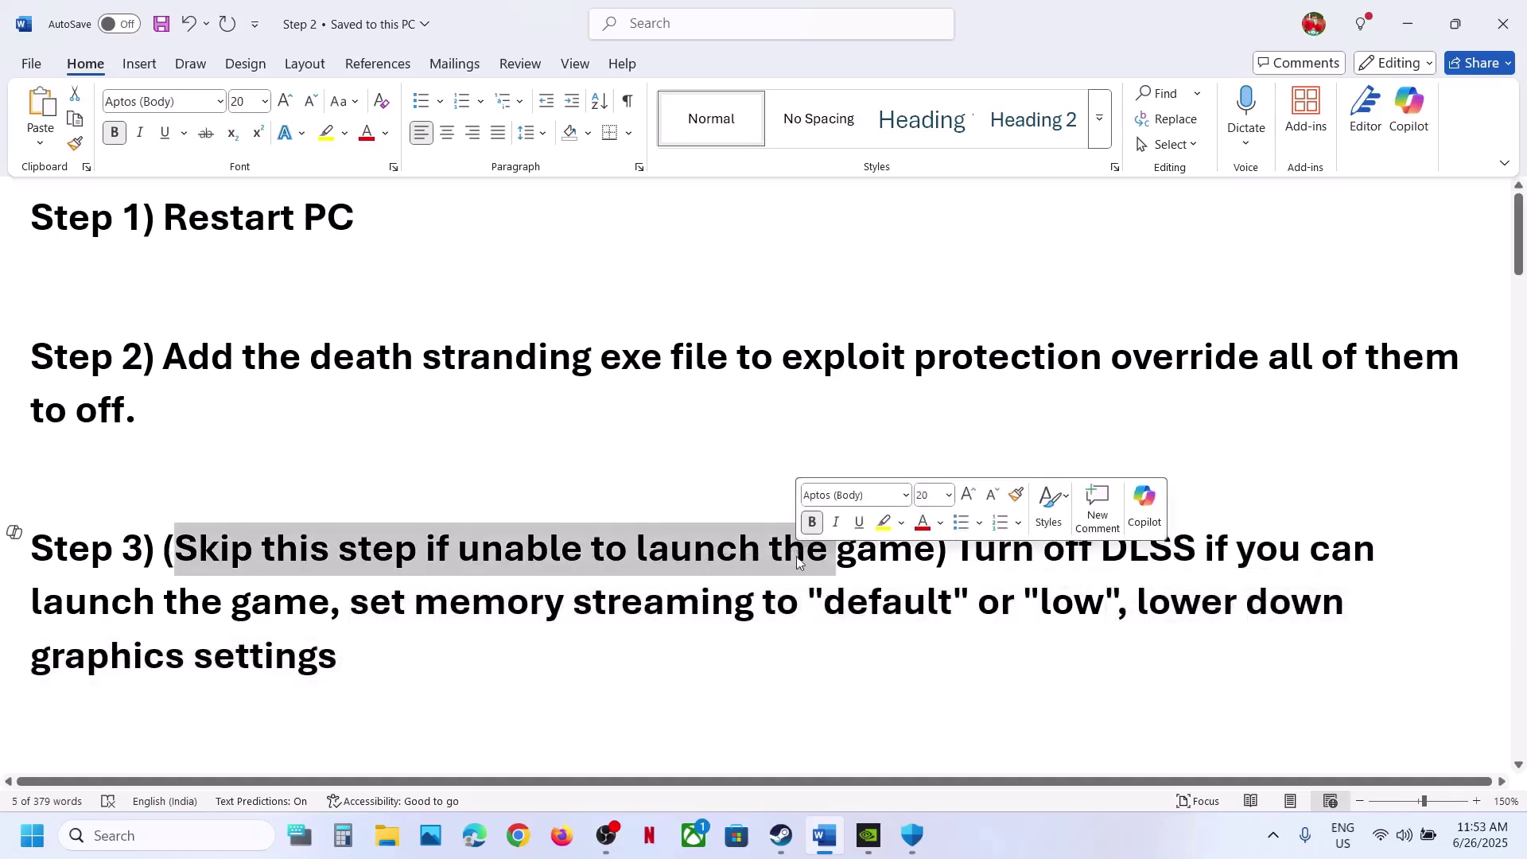
# Switch to Death Stranding Director's Cut and open the Graphics Settings from its options
pyautogui.click(780, 835)
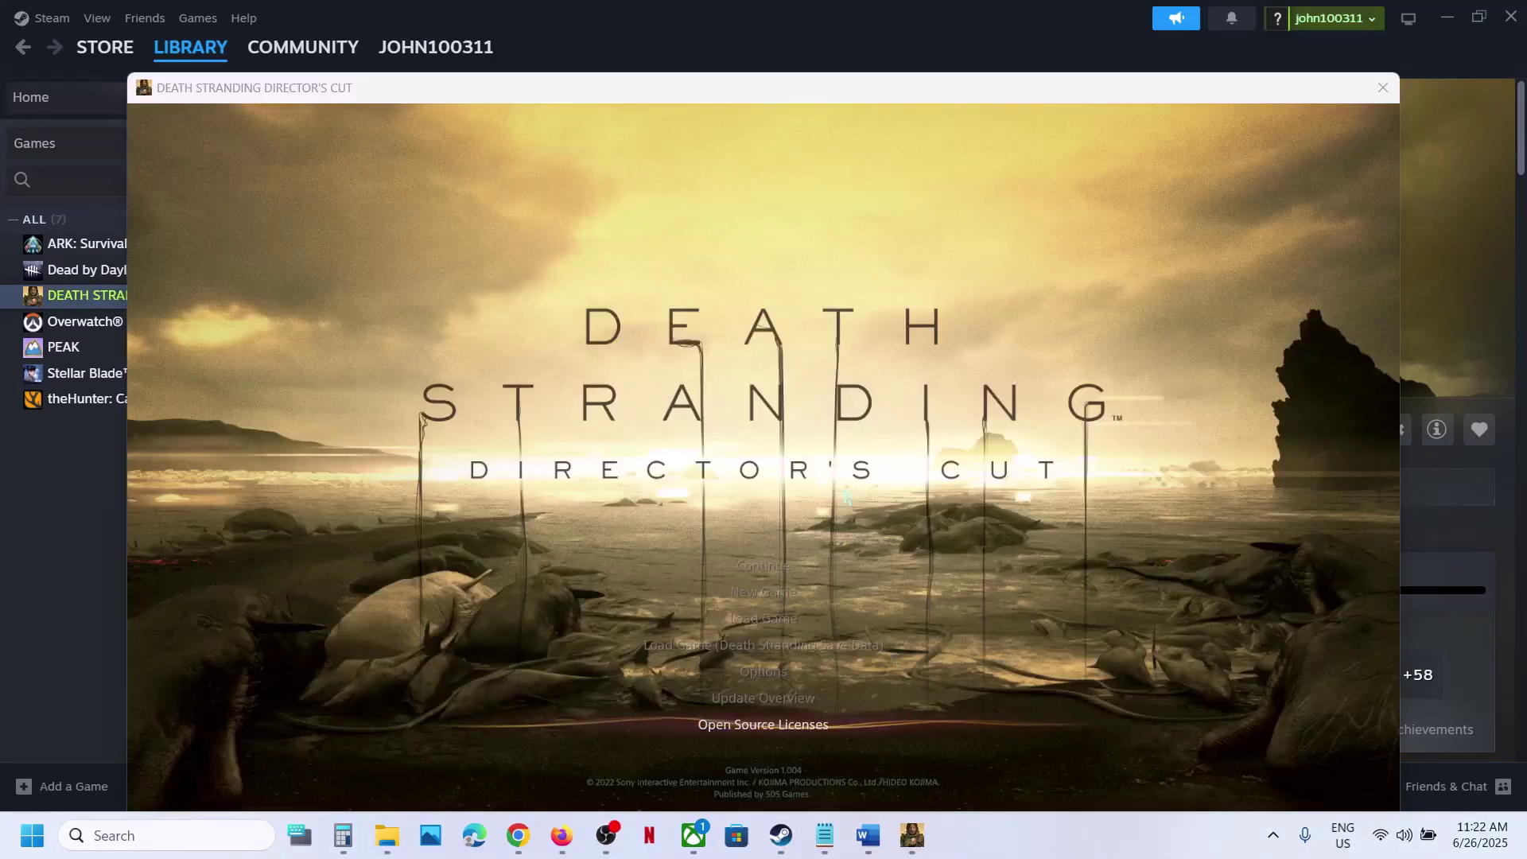
pyautogui.click(763, 674)
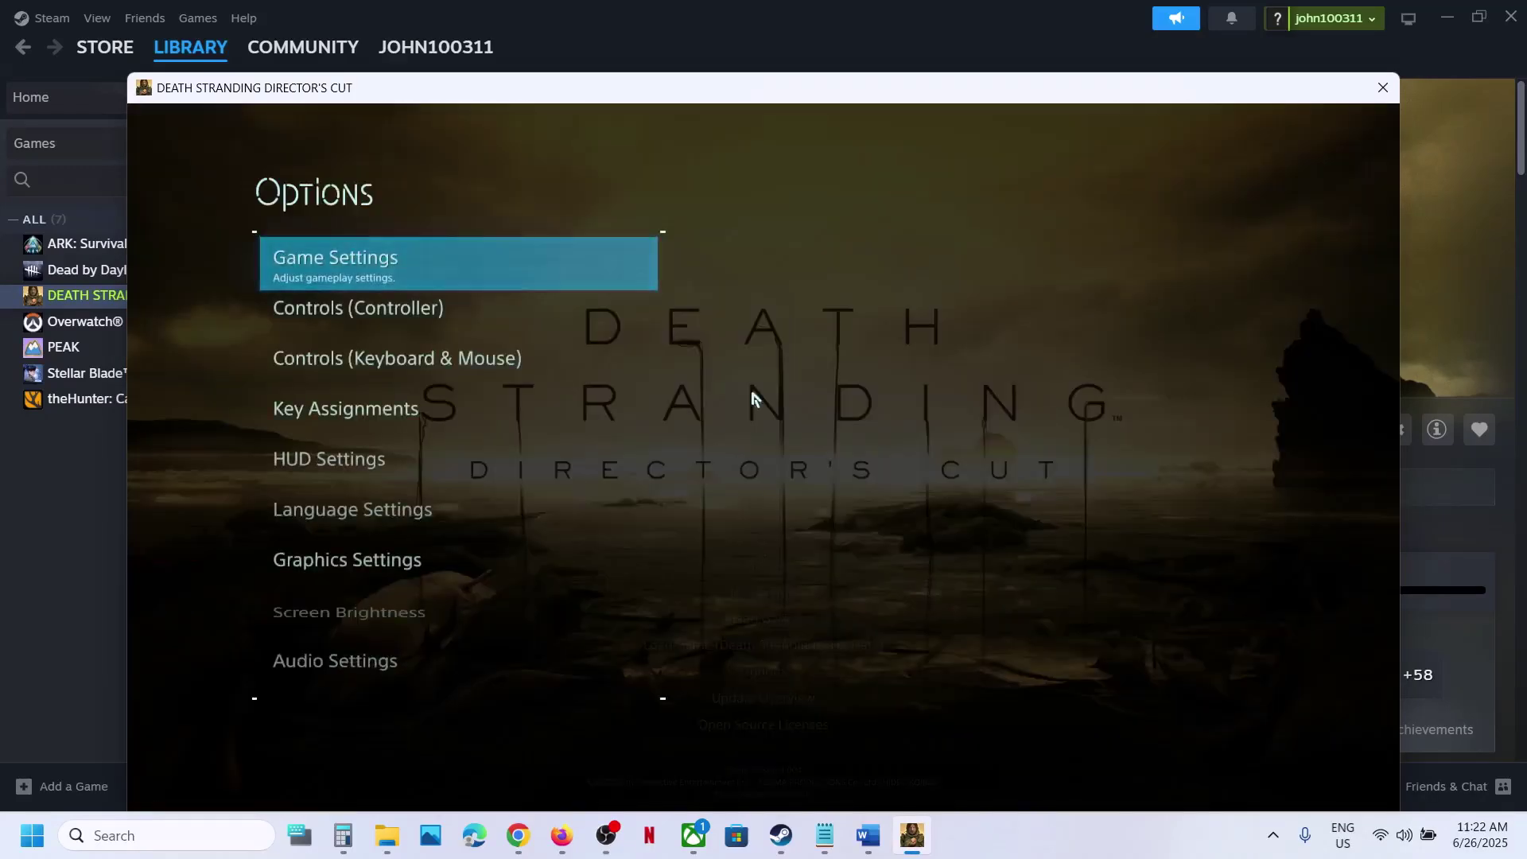
pyautogui.click(350, 569)
# Set NVIDIA DLSS to Off under Post-Processing and confirm the graphics settings
pyautogui.press('Down')
pyautogui.press('Down')
pyautogui.press('Down')
pyautogui.press('Down')
pyautogui.press('Down')
pyautogui.press('Down')
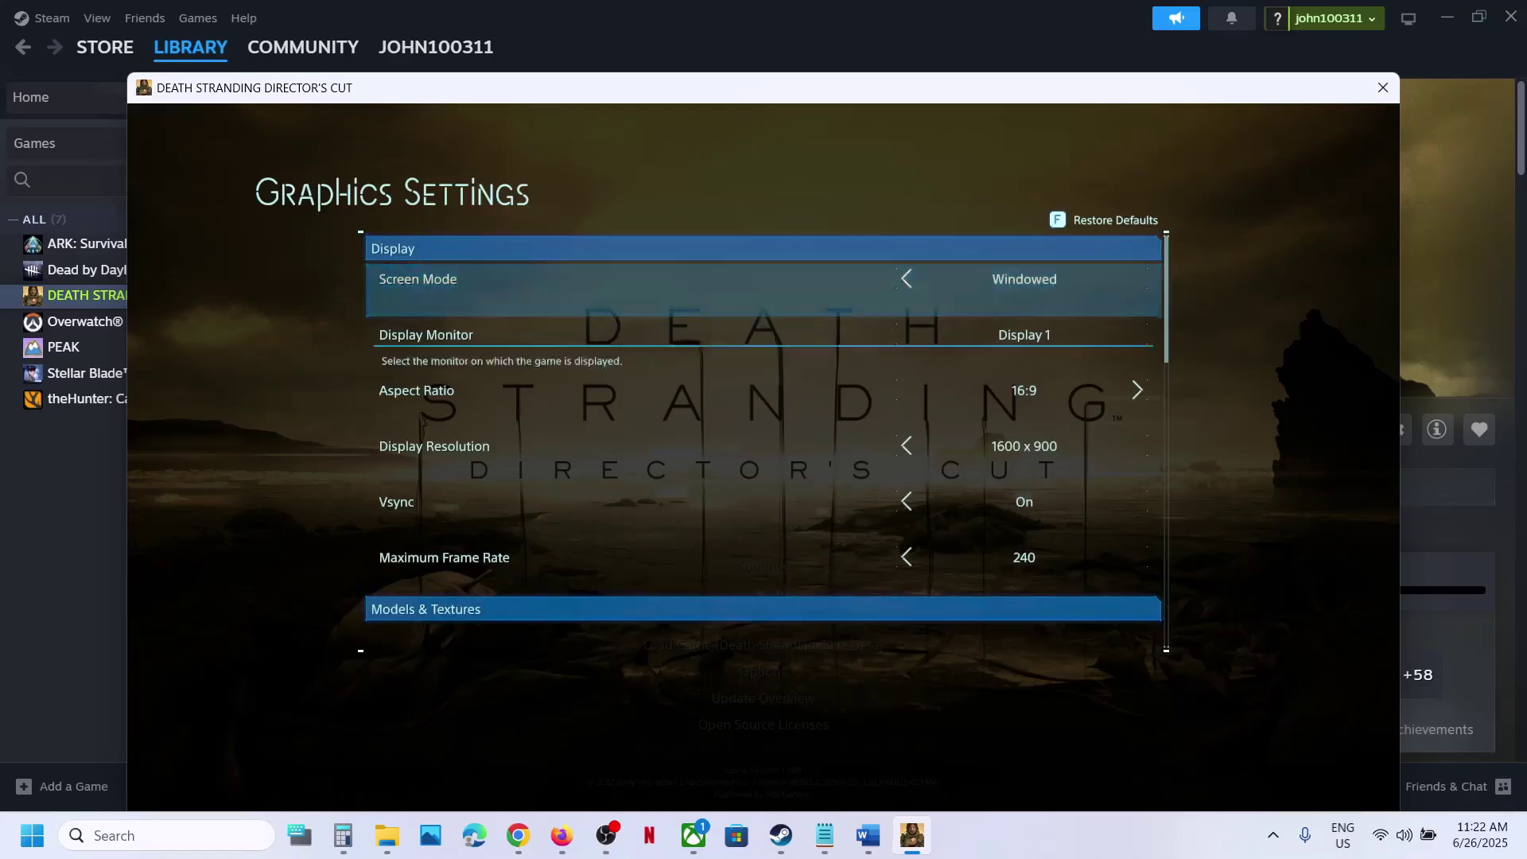
pyautogui.press('Down')
pyautogui.press('Down')
pyautogui.press('Down')
pyautogui.press('Down')
pyautogui.press('Down')
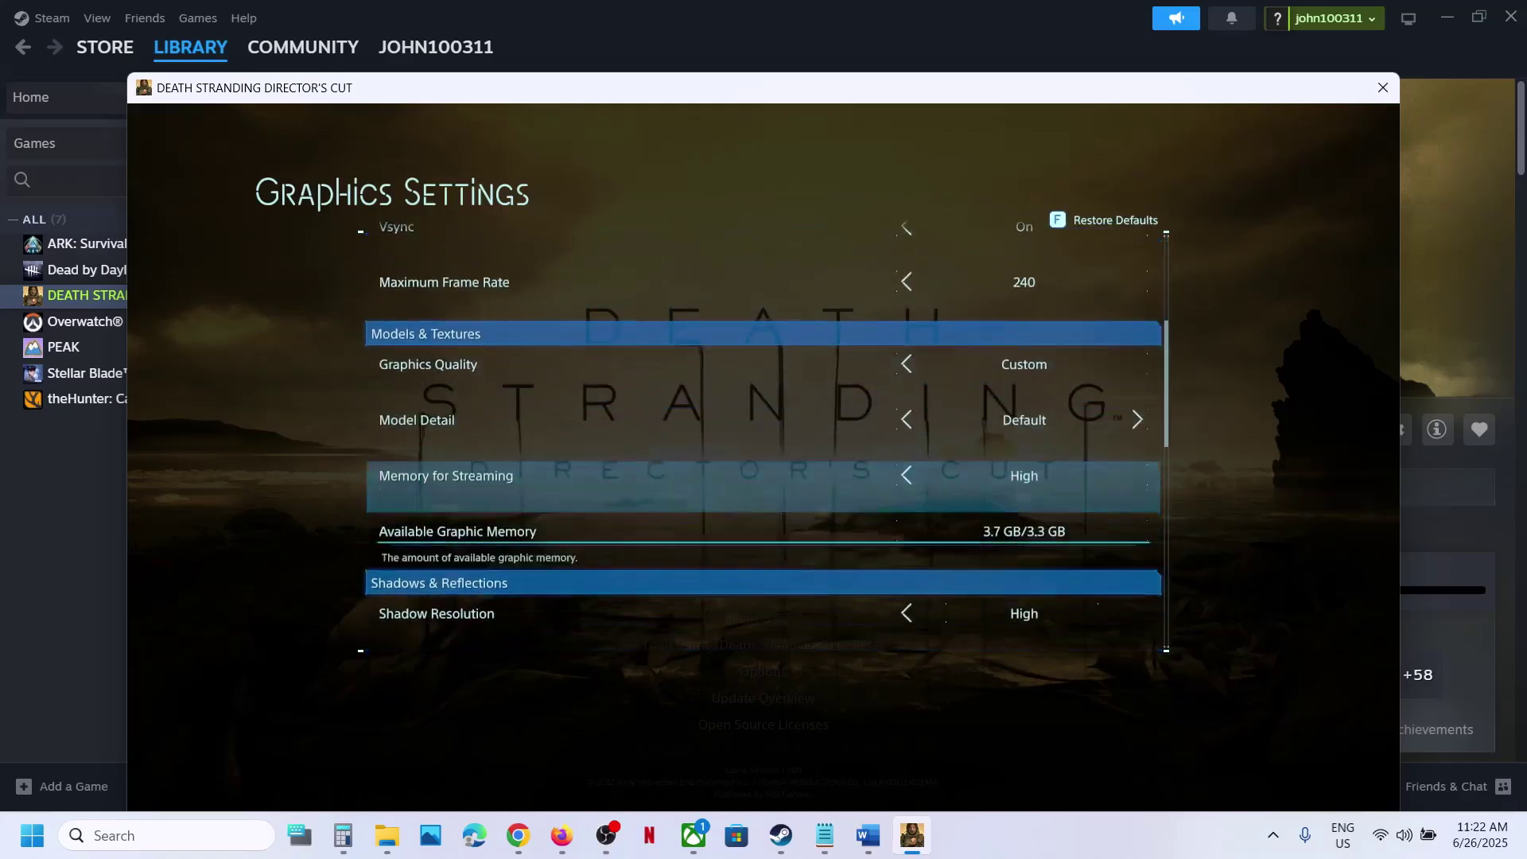
pyautogui.press('Down')
pyautogui.press('Down')
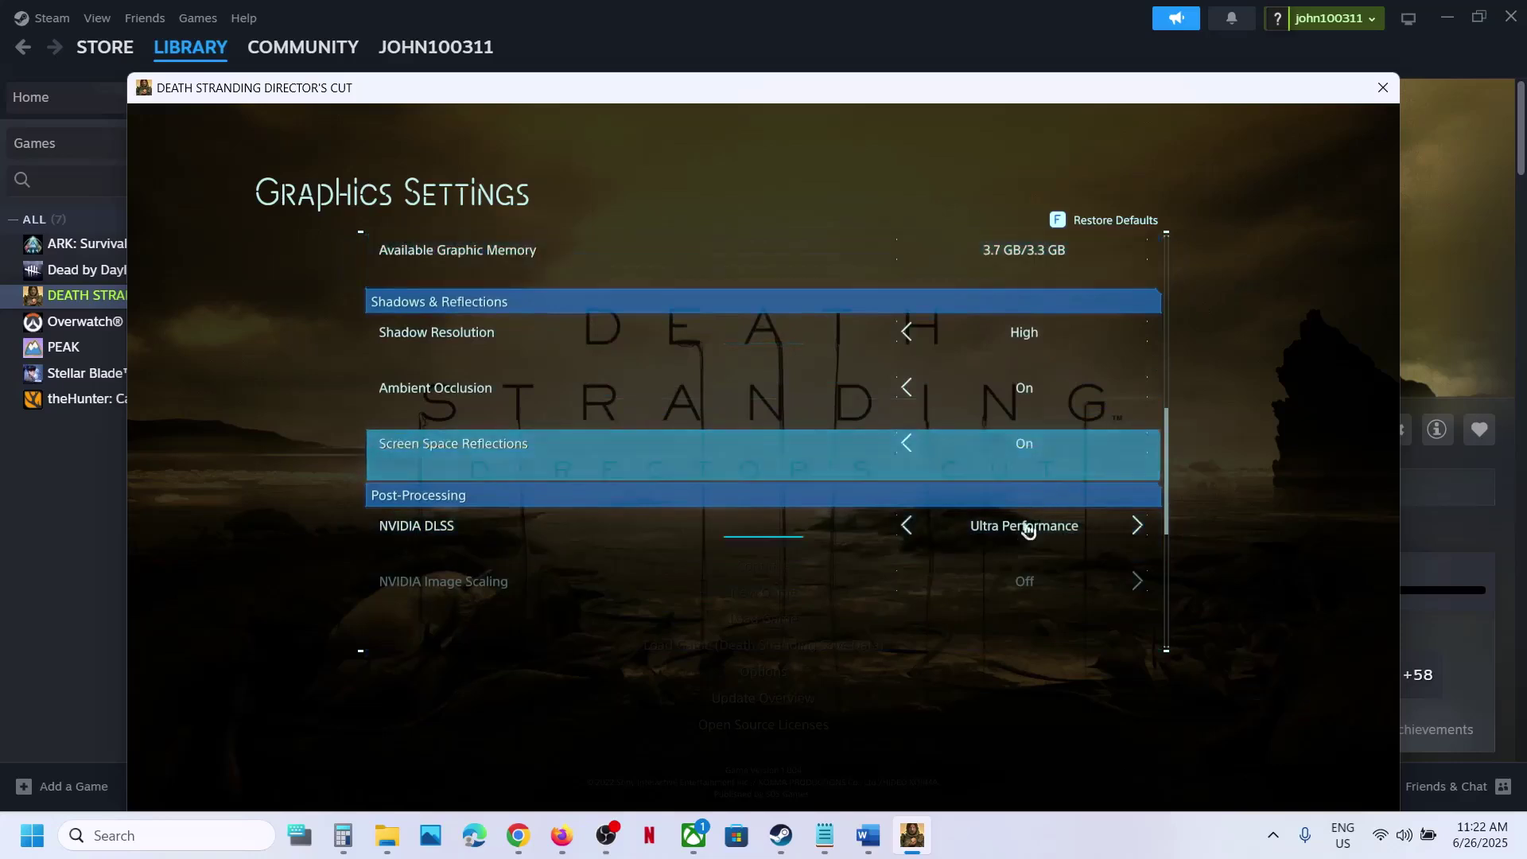
pyautogui.click(907, 526)
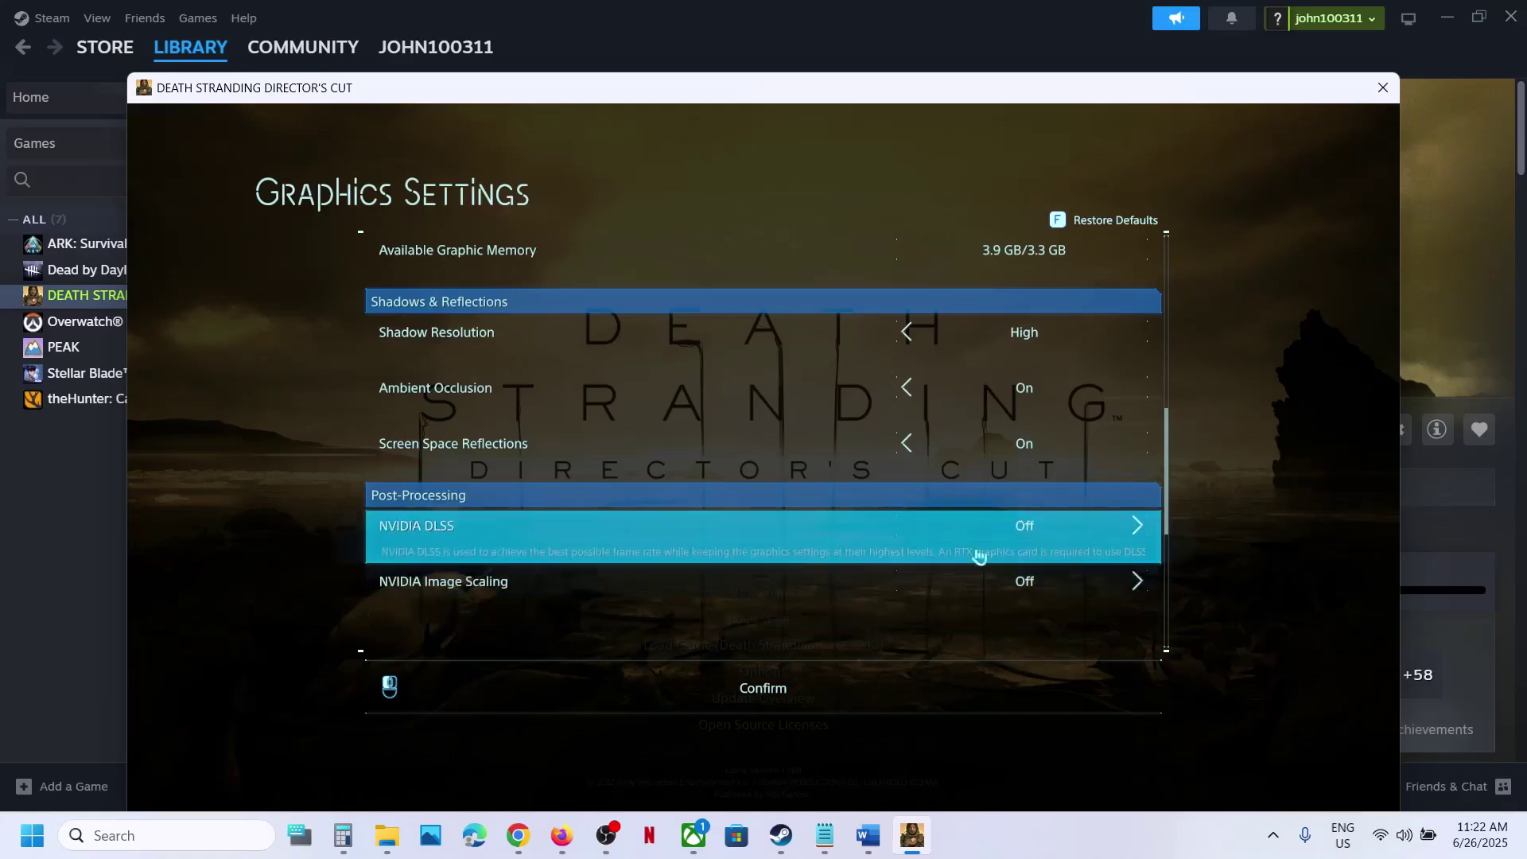
pyautogui.click(768, 707)
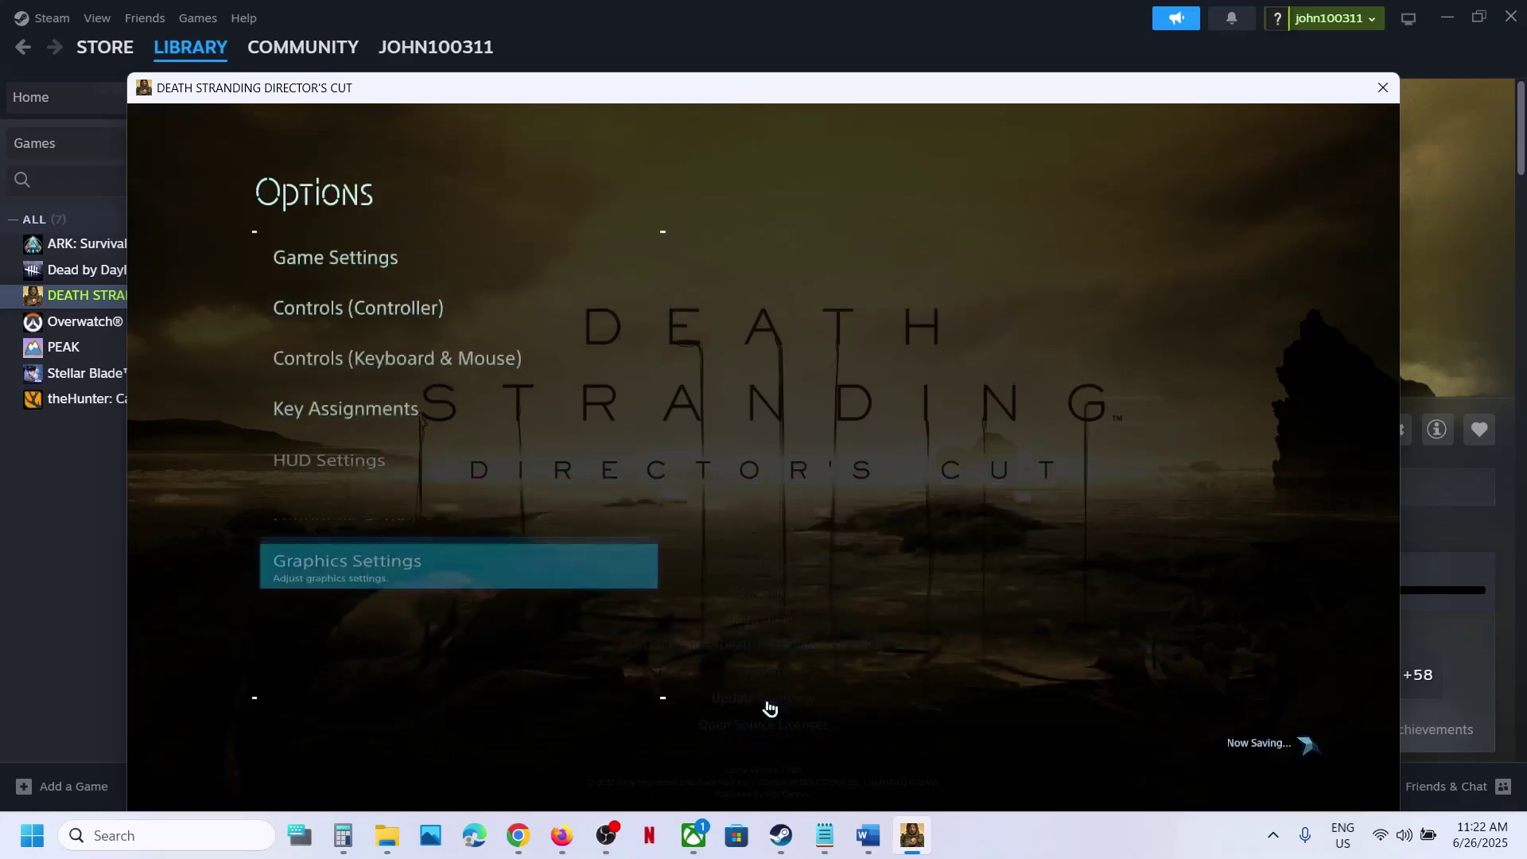
# Set Memory for Streaming to Low under Models & Textures and confirm the graphics settings
pyautogui.click(422, 578)
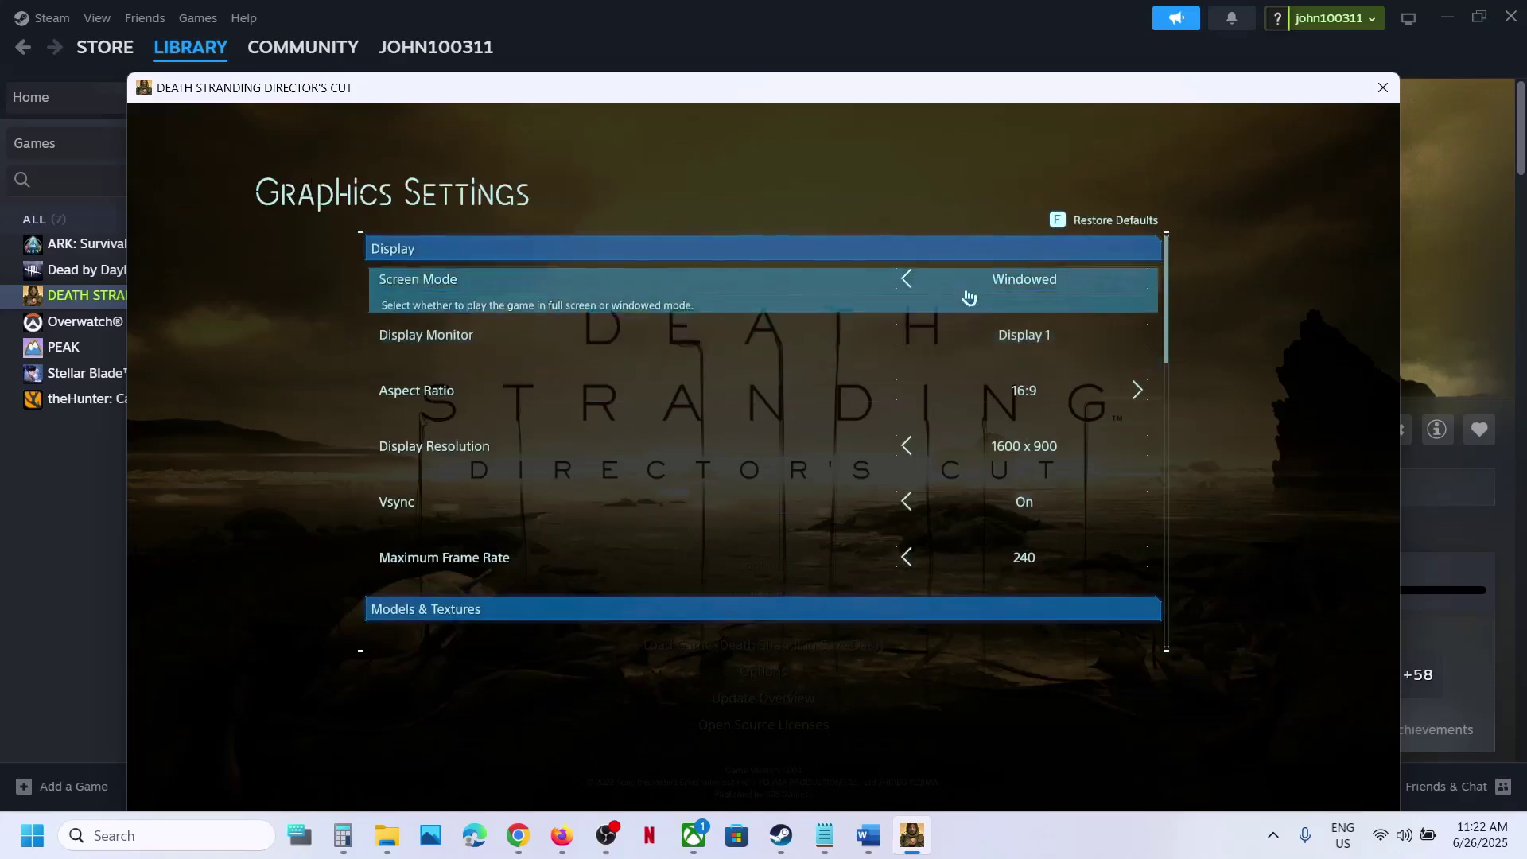
pyautogui.press('Down')
pyautogui.press('Down')
pyautogui.press('Down')
pyautogui.press('Down')
pyautogui.press('Down')
pyautogui.press('Down')
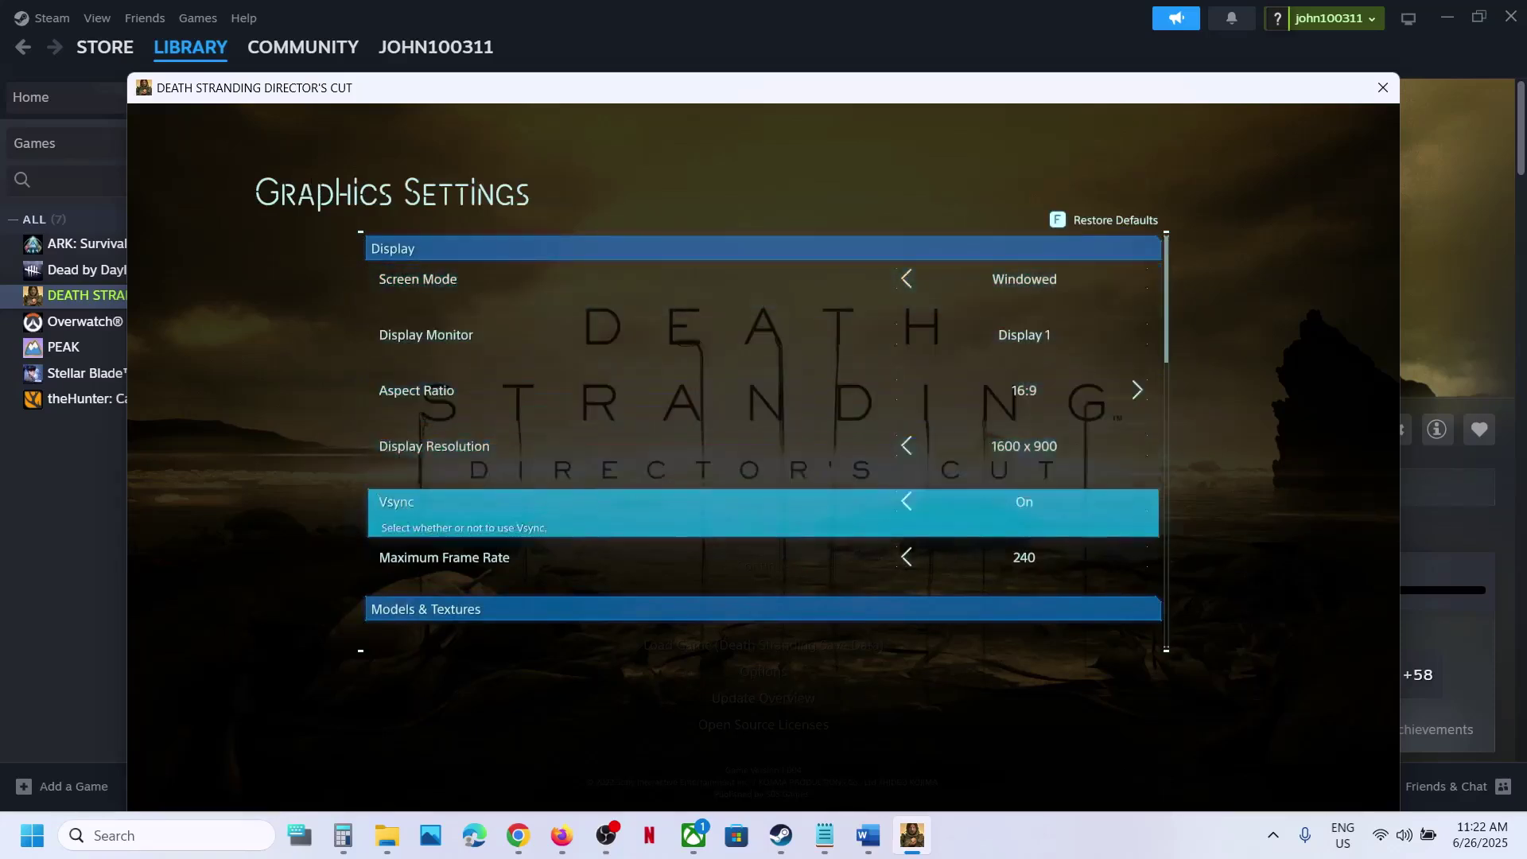
pyautogui.press('Up')
pyautogui.press('Up')
pyautogui.press('Up')
pyautogui.press('Up')
pyautogui.press('Up')
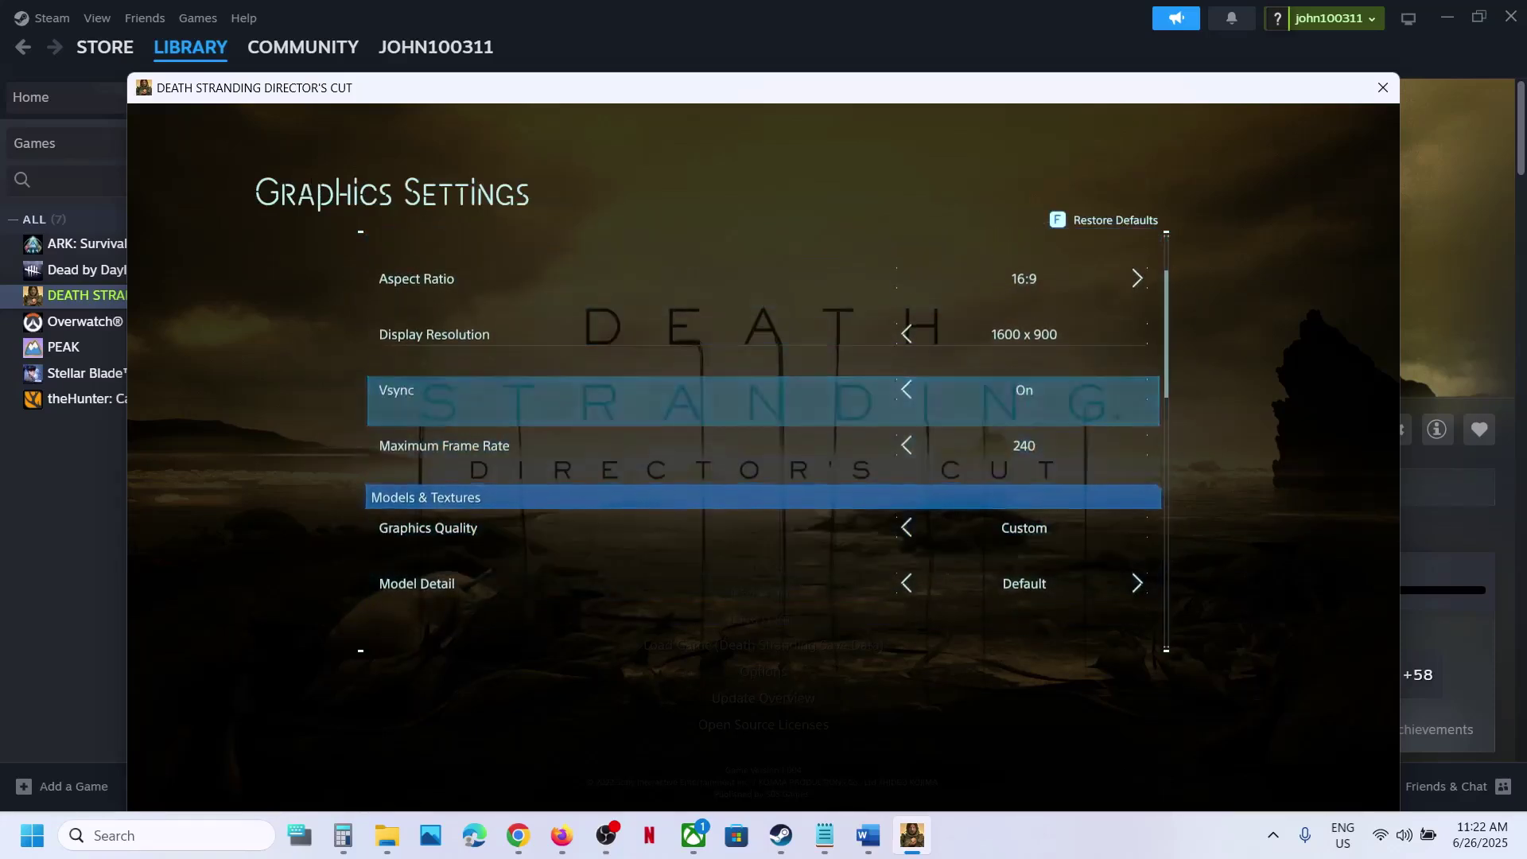
pyautogui.press('Up')
pyautogui.press('Down')
pyautogui.press('Down')
pyautogui.press('Down')
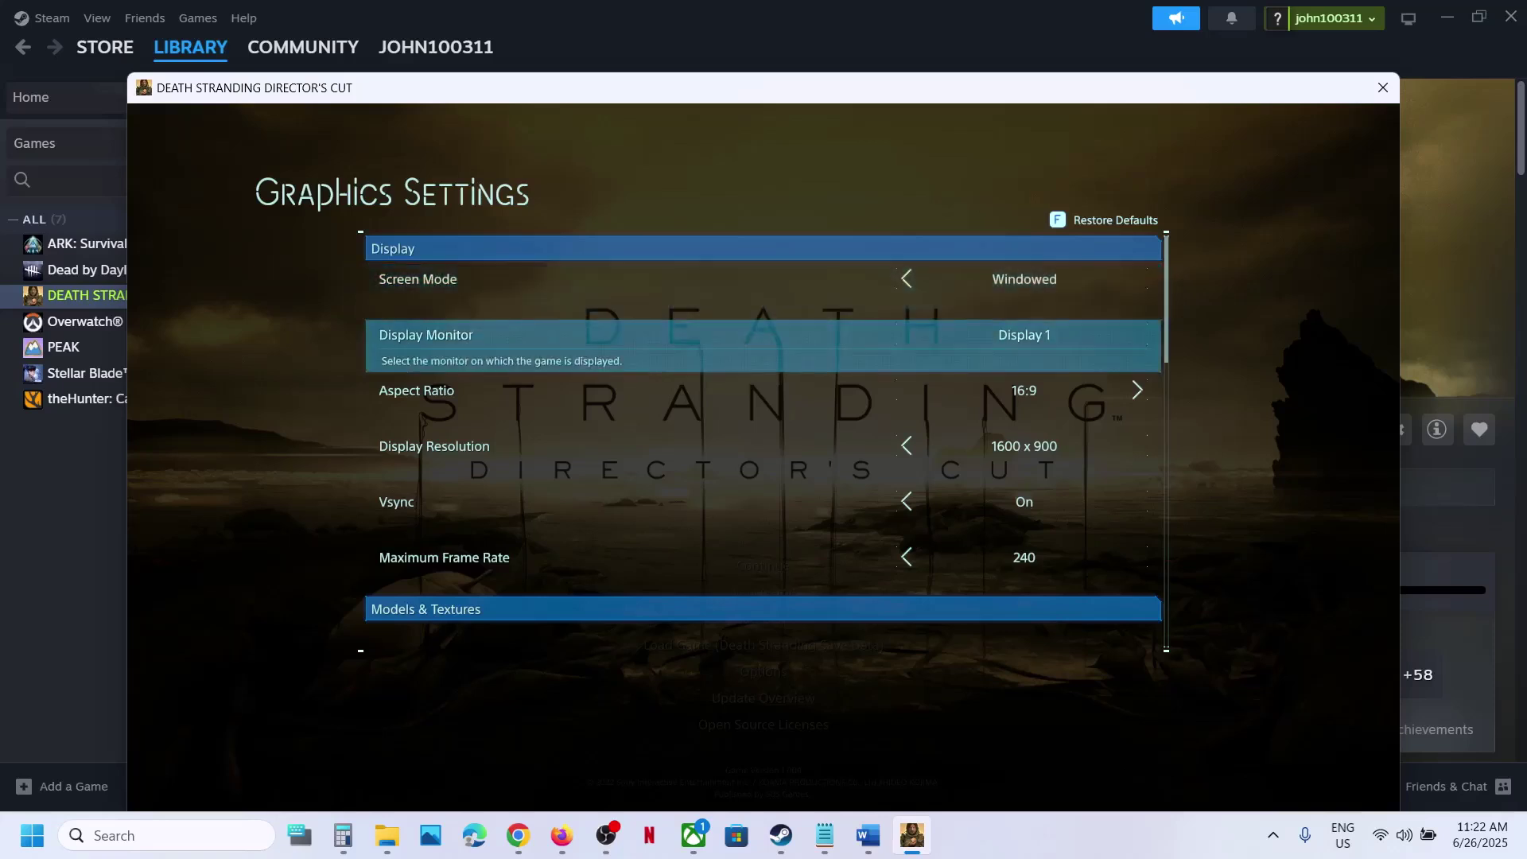
pyautogui.press('Down')
pyautogui.press('Down')
pyautogui.press('Down')
pyautogui.press('Down')
pyautogui.press('Down')
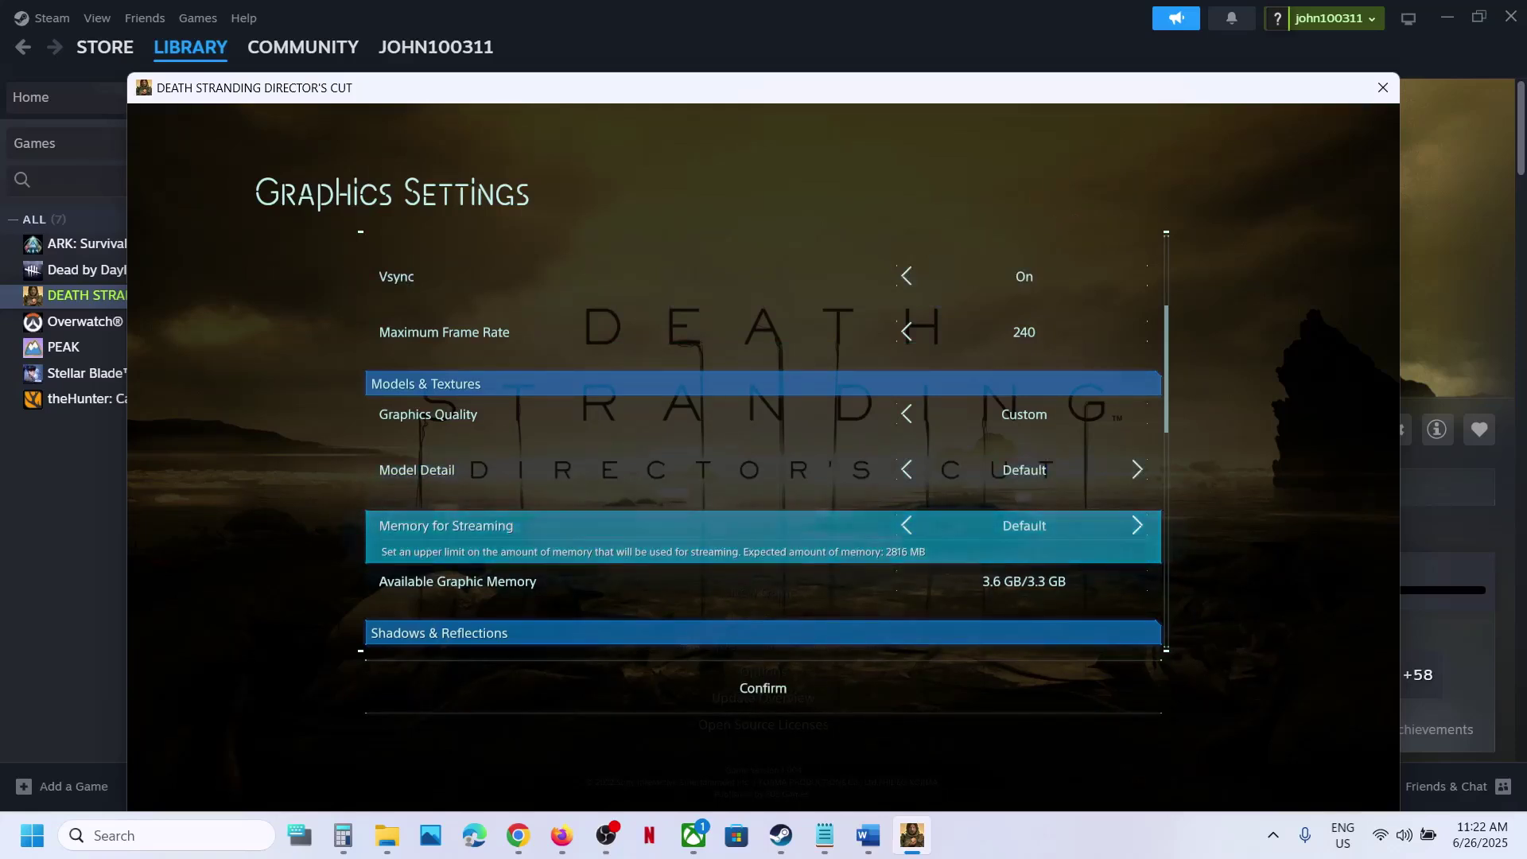
pyautogui.press('Left')
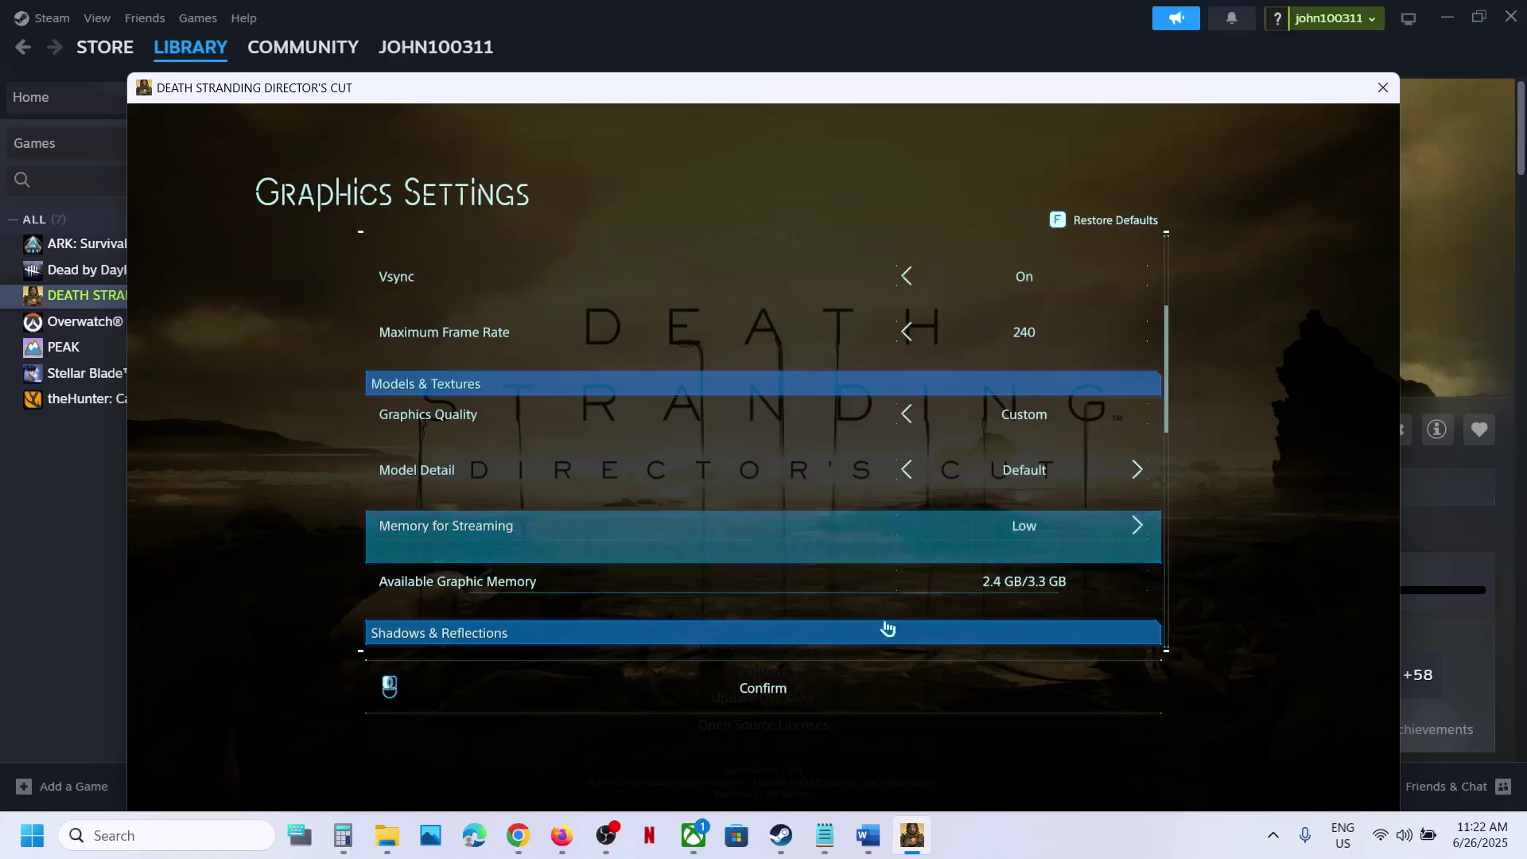
pyautogui.click(758, 689)
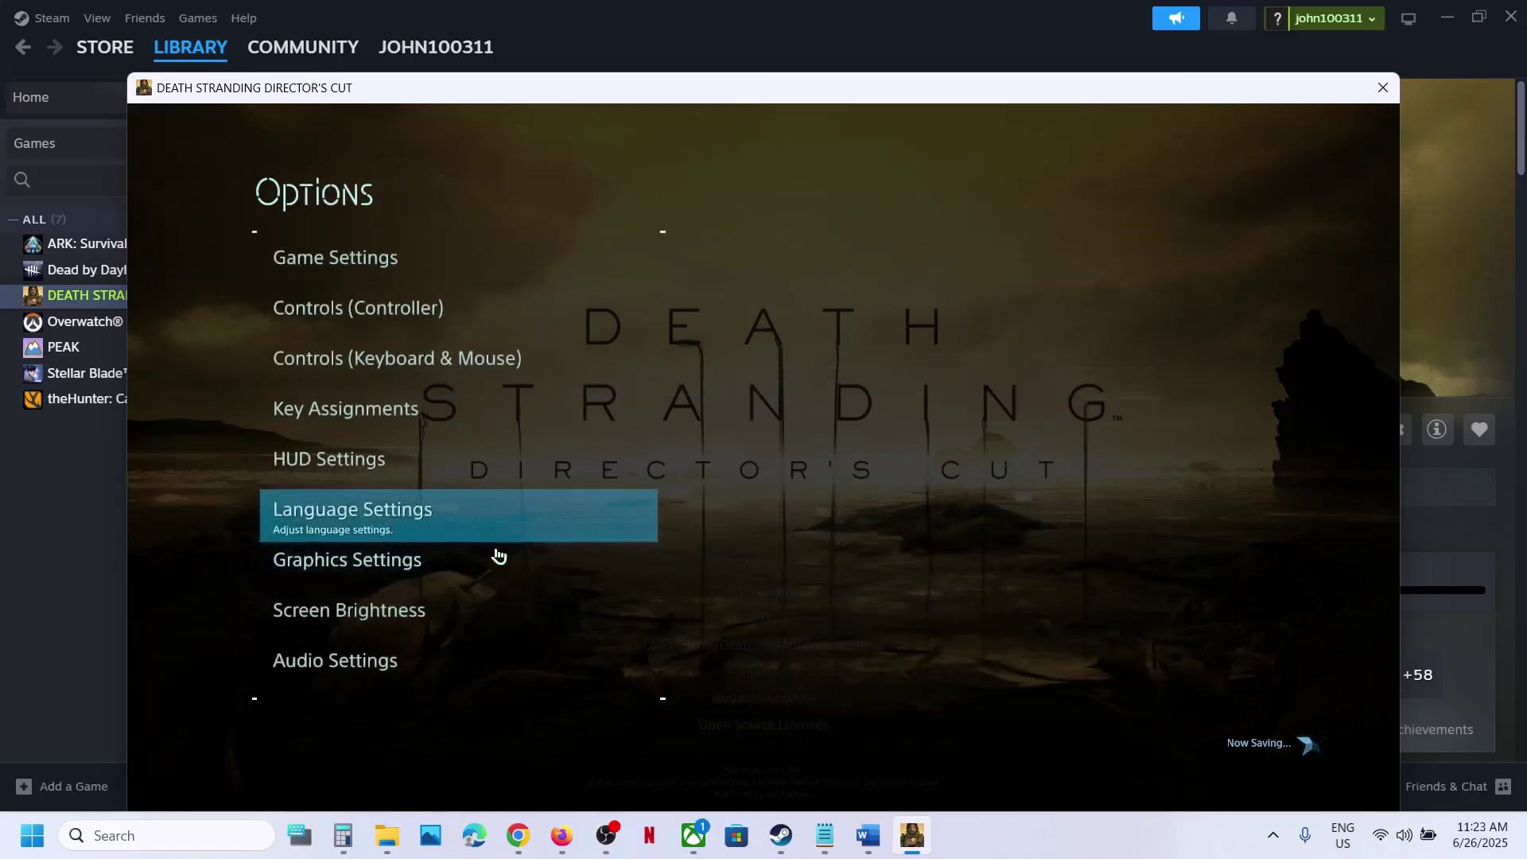
# Open the Graphics Settings from the game options and go to Screen Mode under Display
pyautogui.click(395, 579)
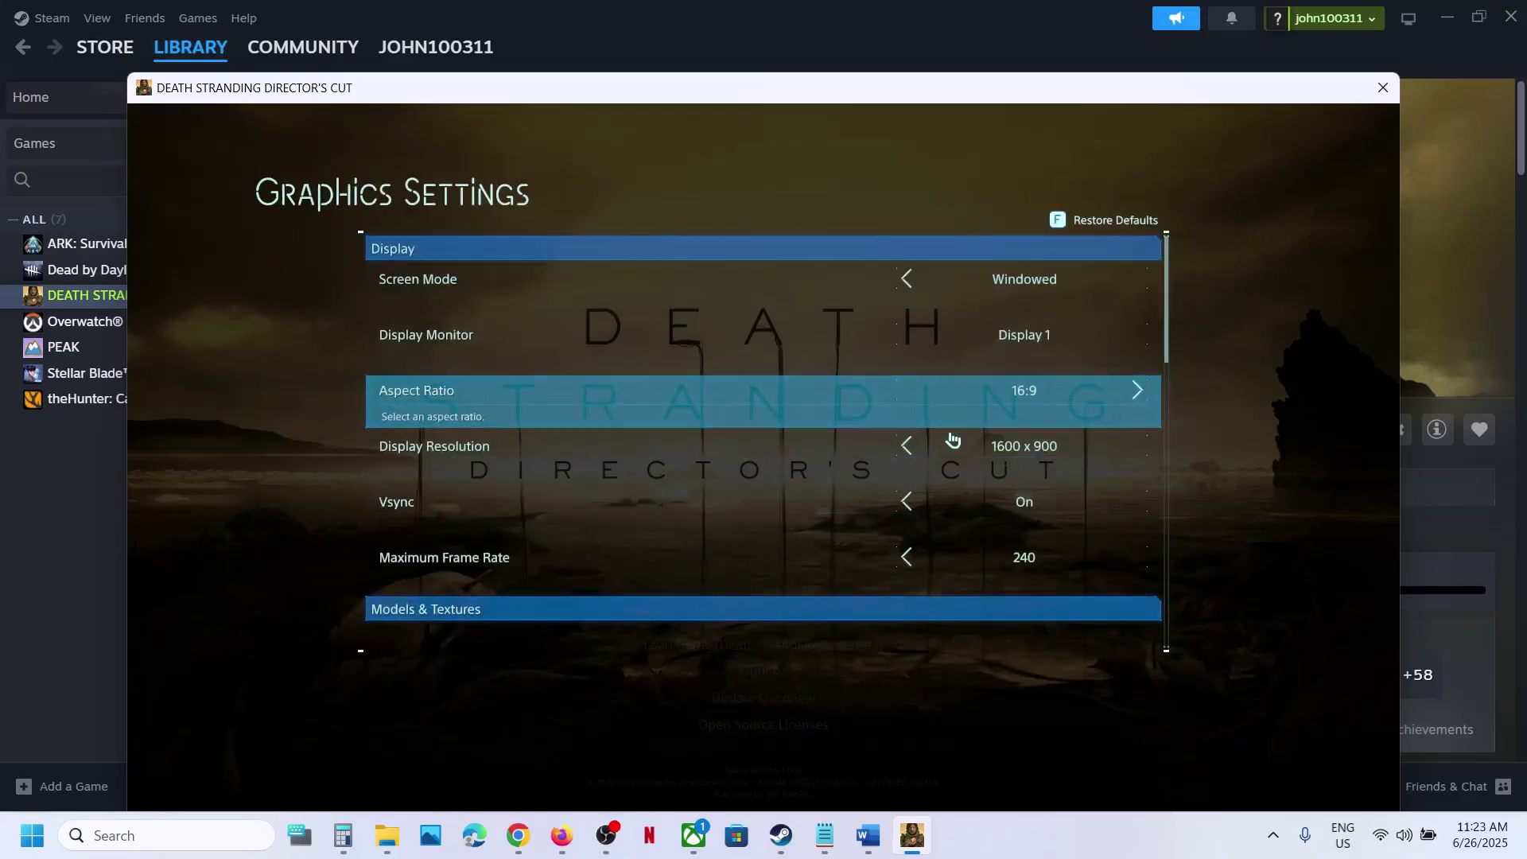
pyautogui.press('Up')
pyautogui.press('Up')
pyautogui.press('Up')
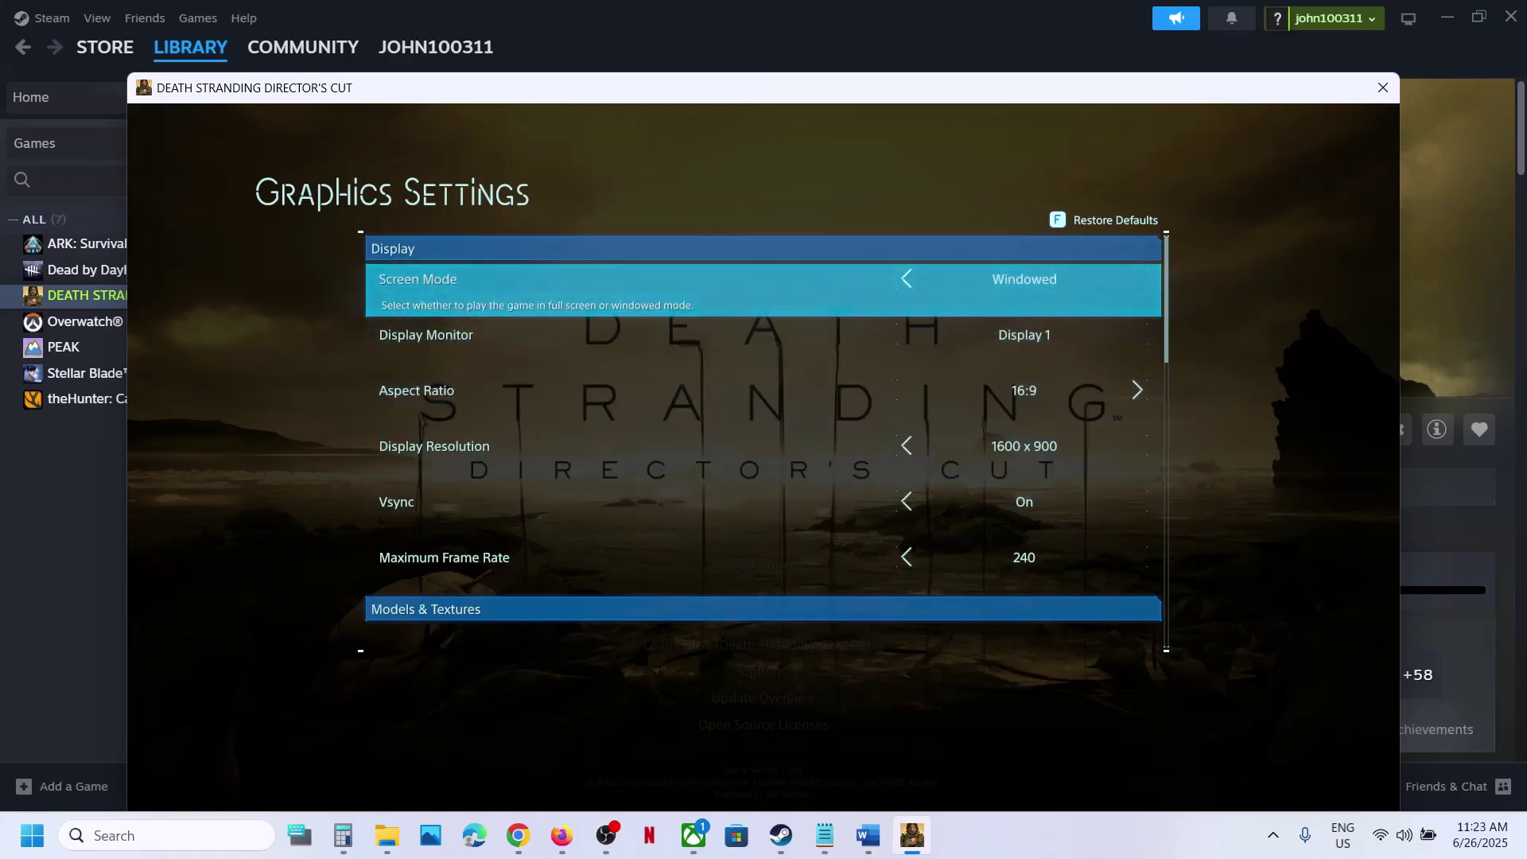
# Try a Display Resolution of 1280 x 720 and revert the change
pyautogui.press('Down')
pyautogui.press('Down')
pyautogui.press('Down')
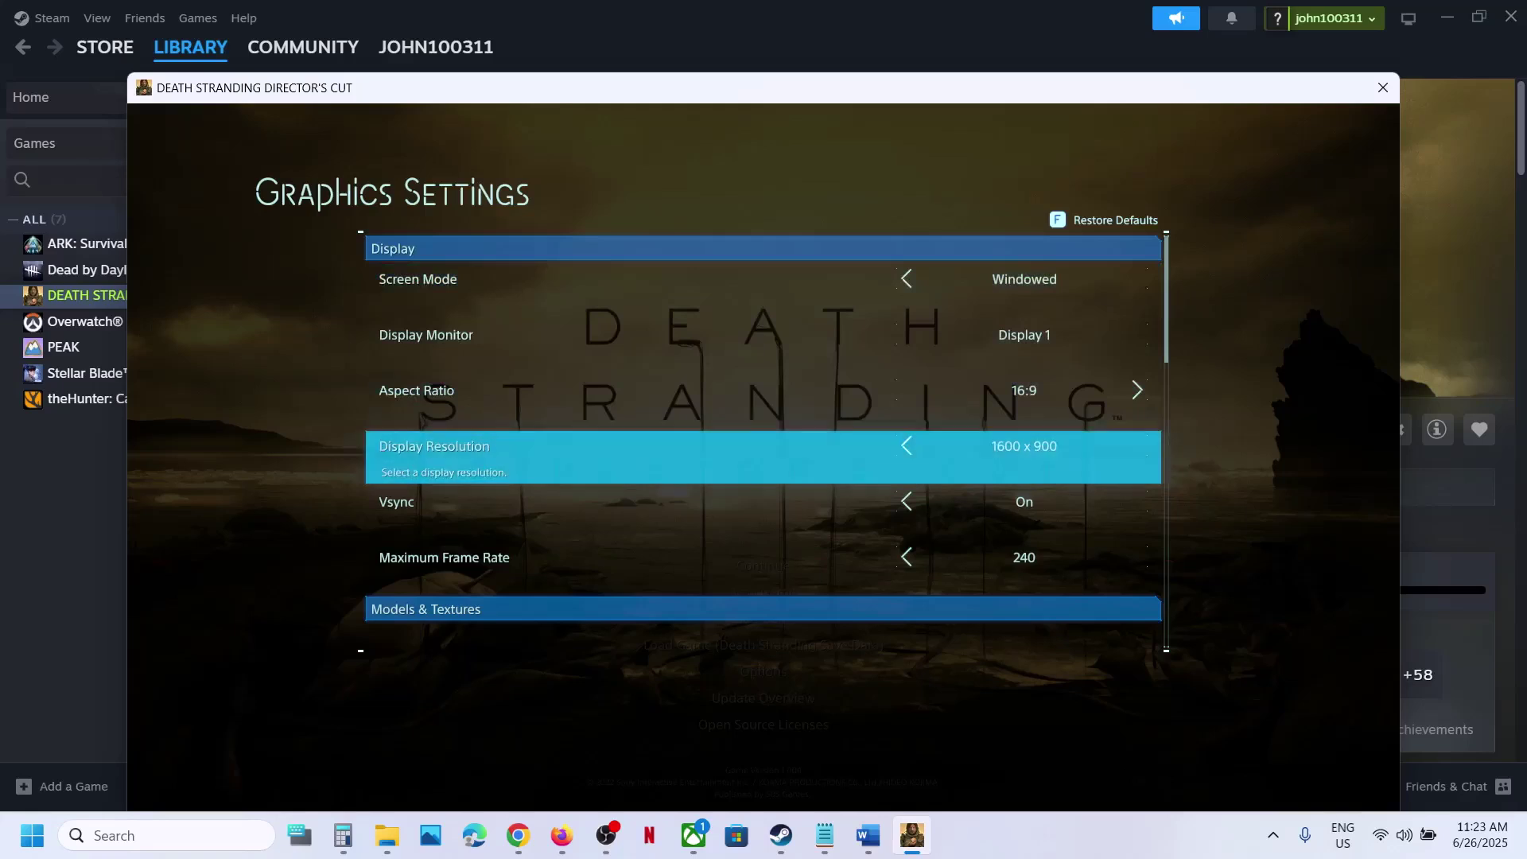
pyautogui.press('Left')
pyautogui.press('Return')
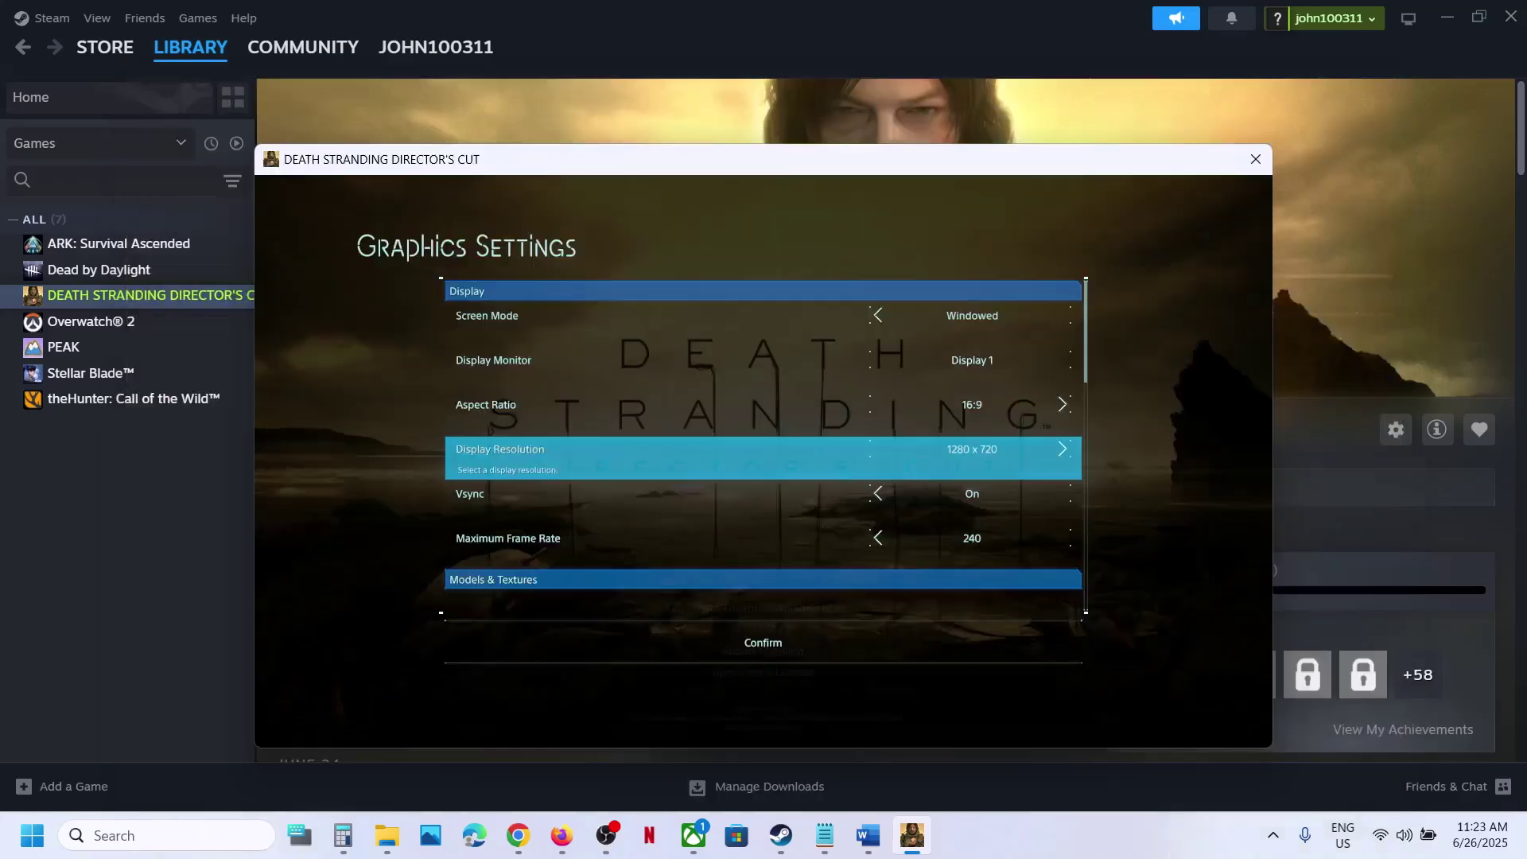
pyautogui.press('Escape')
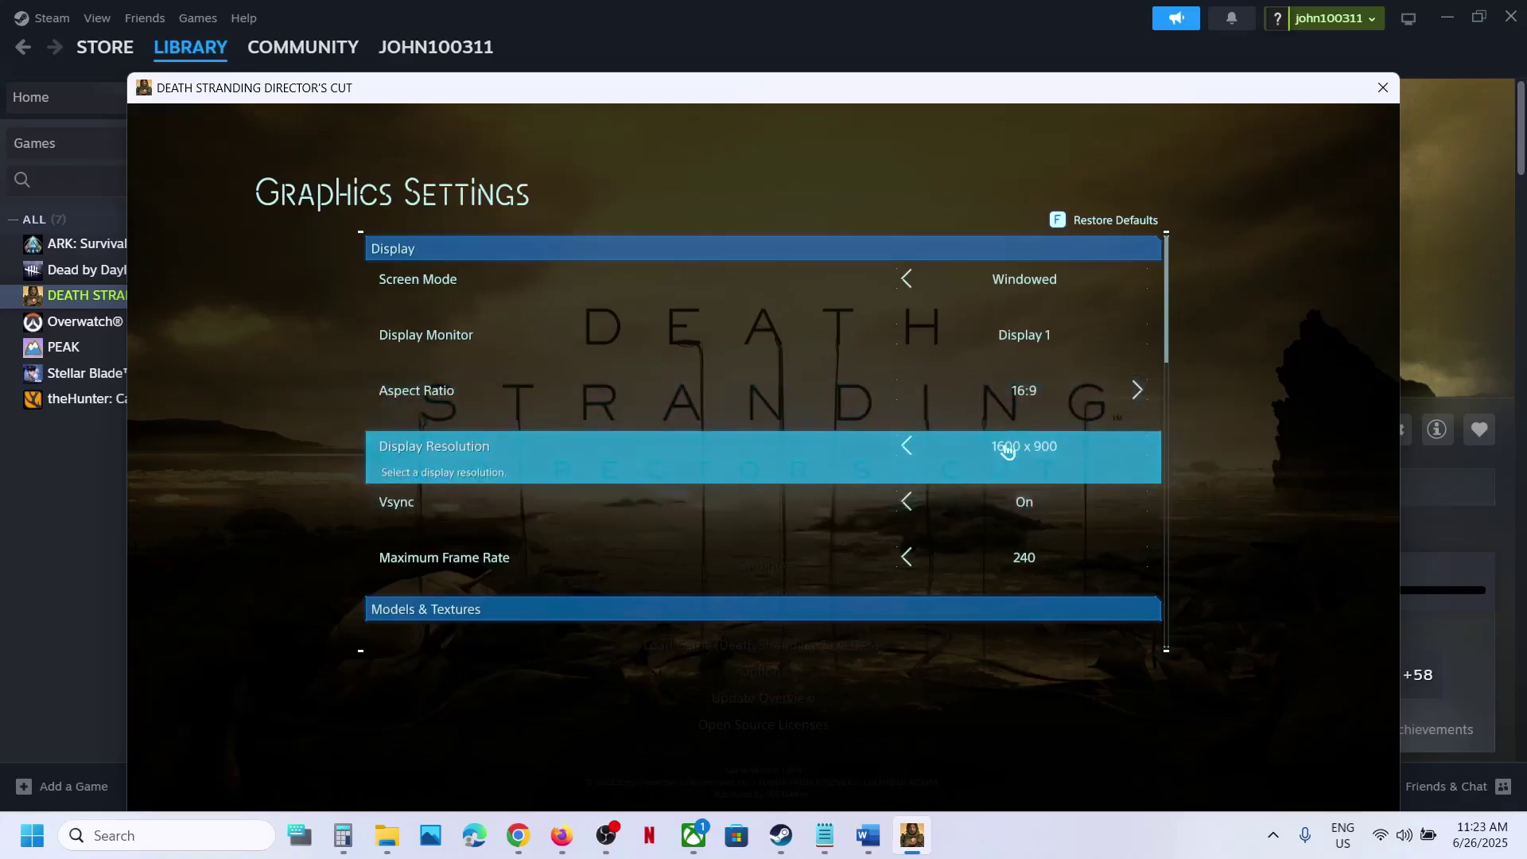
# Set the overall Graphics Quality to Low under Models & Textures and confirm the graphics settings
pyautogui.press('Down')
pyautogui.press('Down')
pyautogui.press('Down')
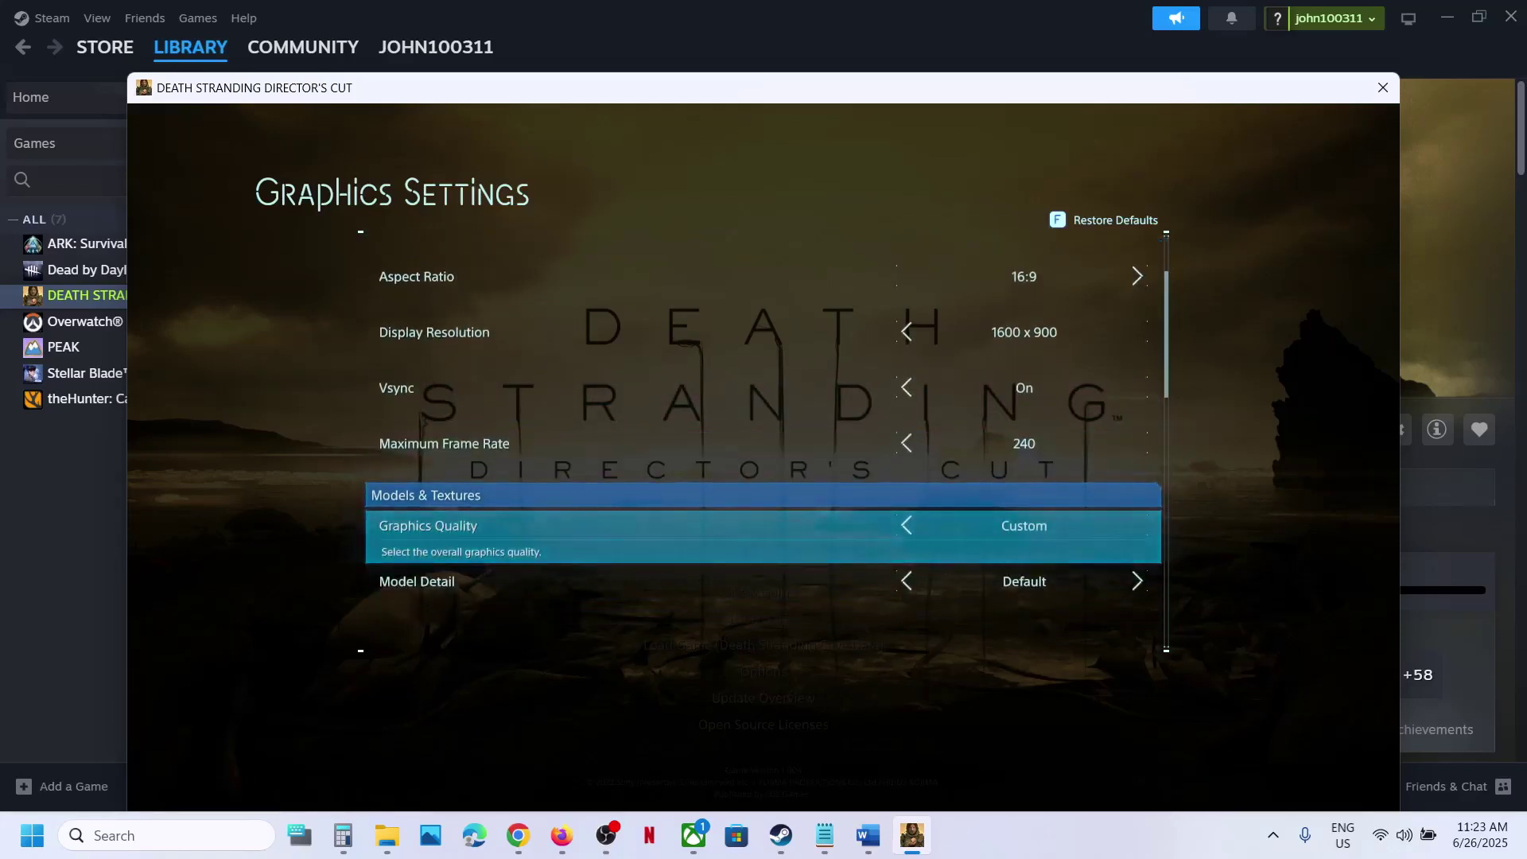
pyautogui.press('Left')
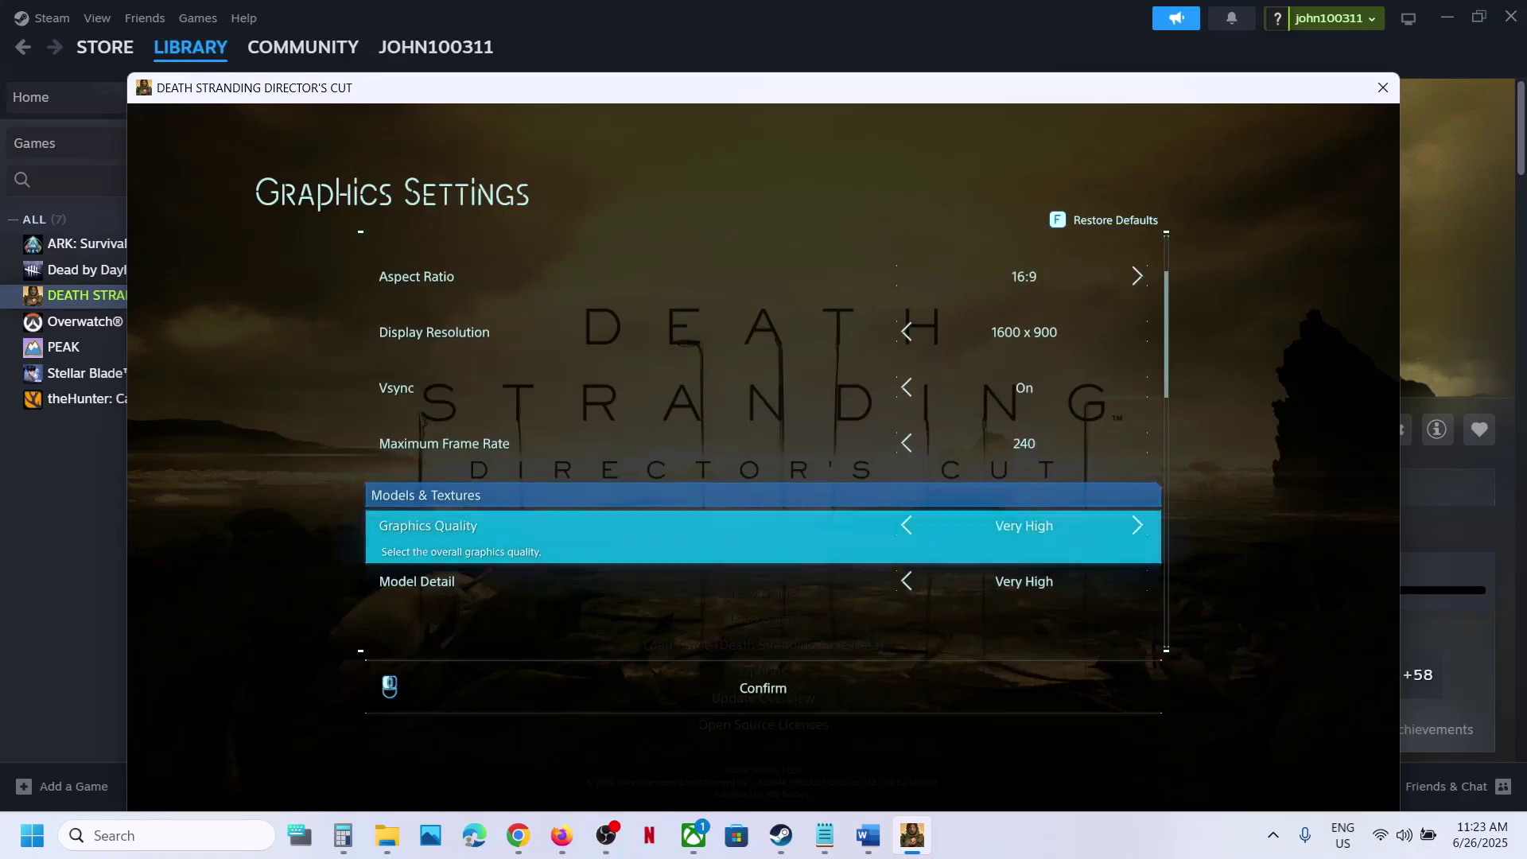
pyautogui.press('Left')
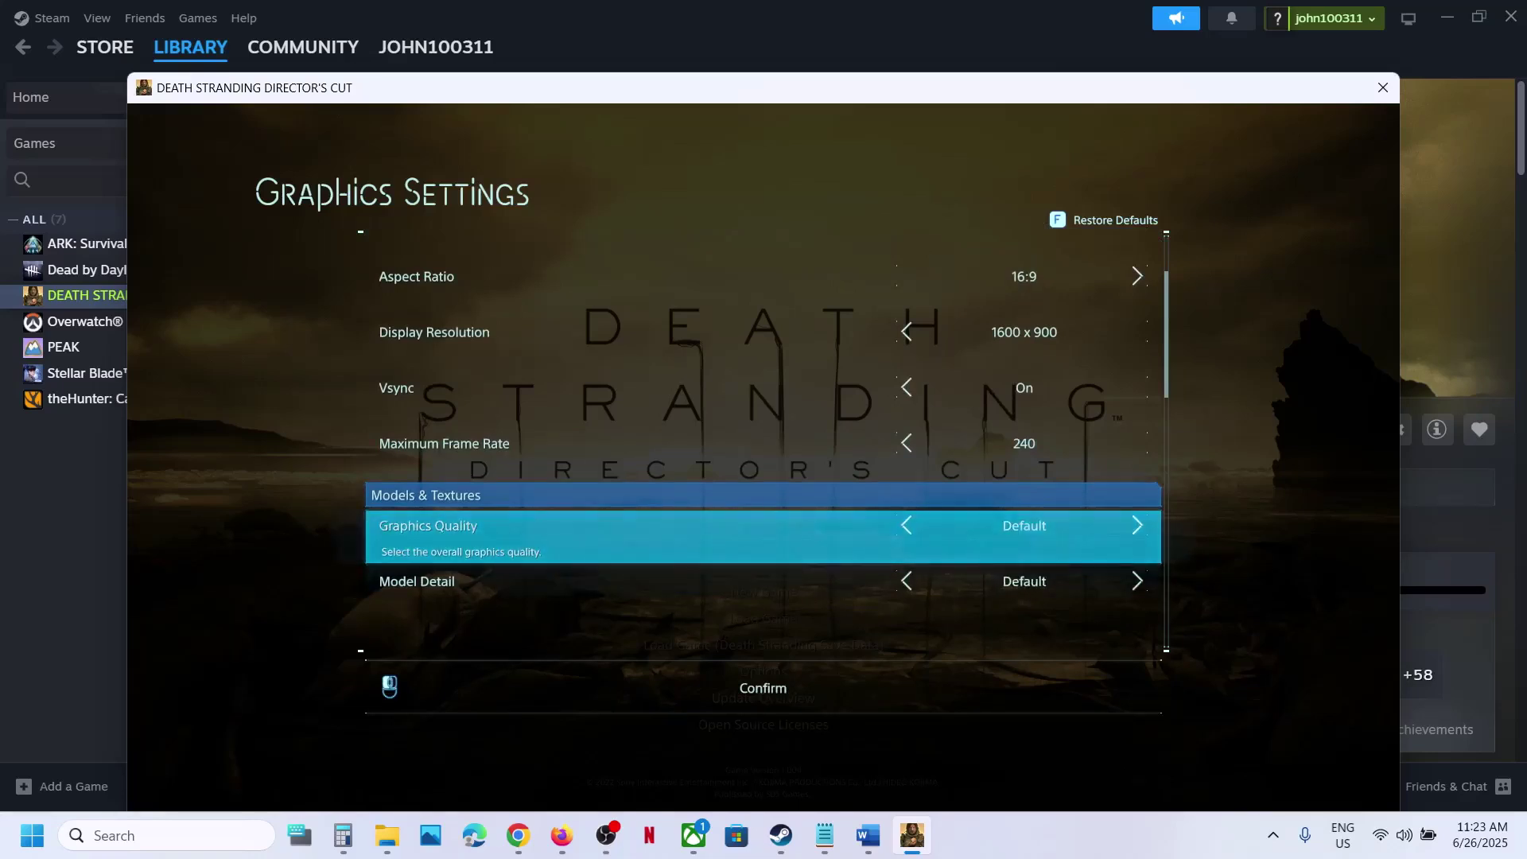
pyautogui.press('Left')
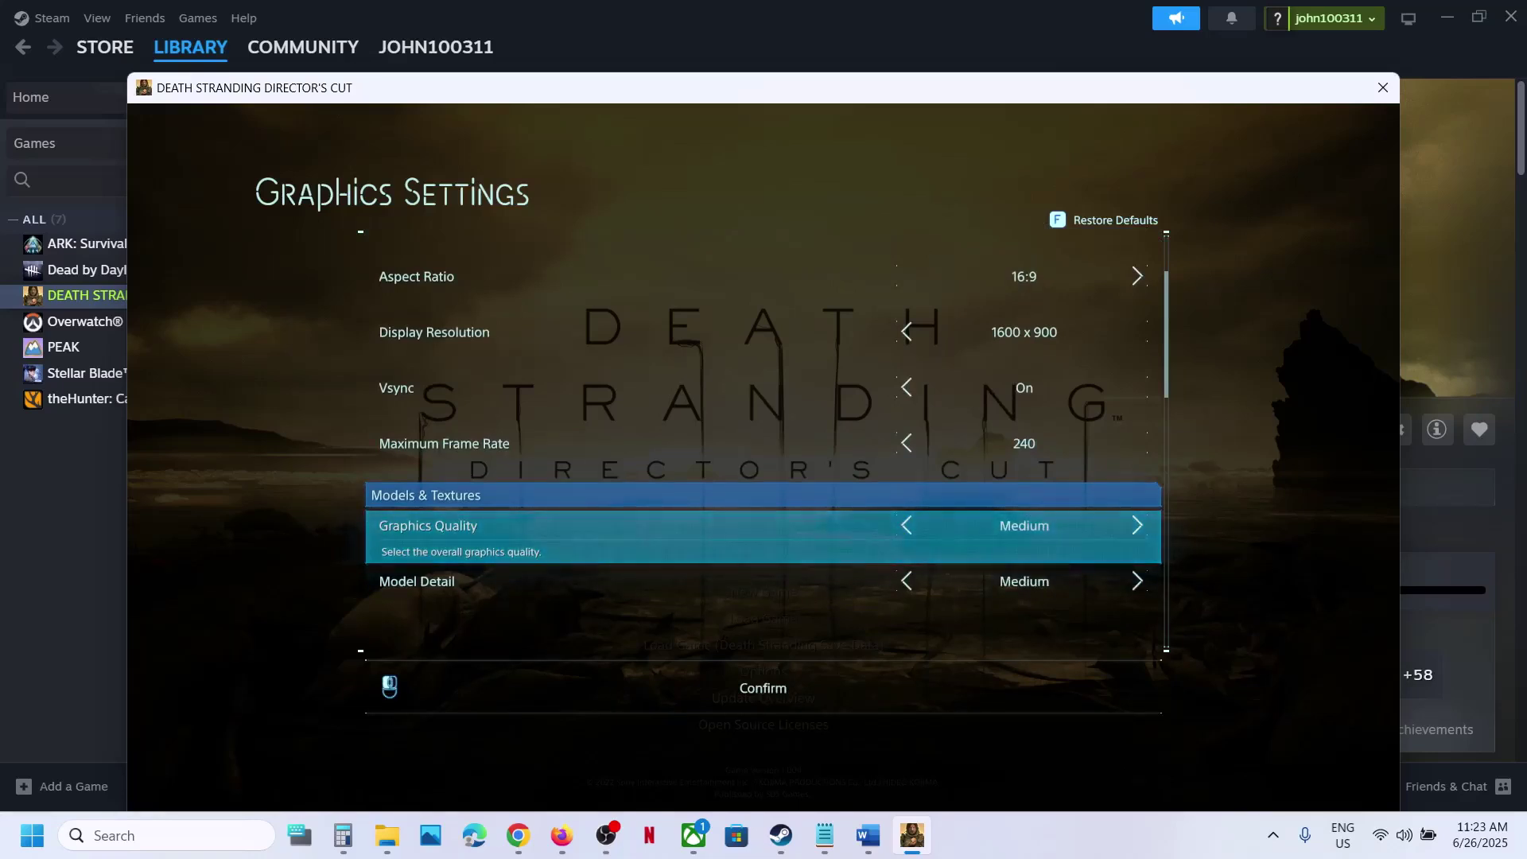
pyautogui.press('Left')
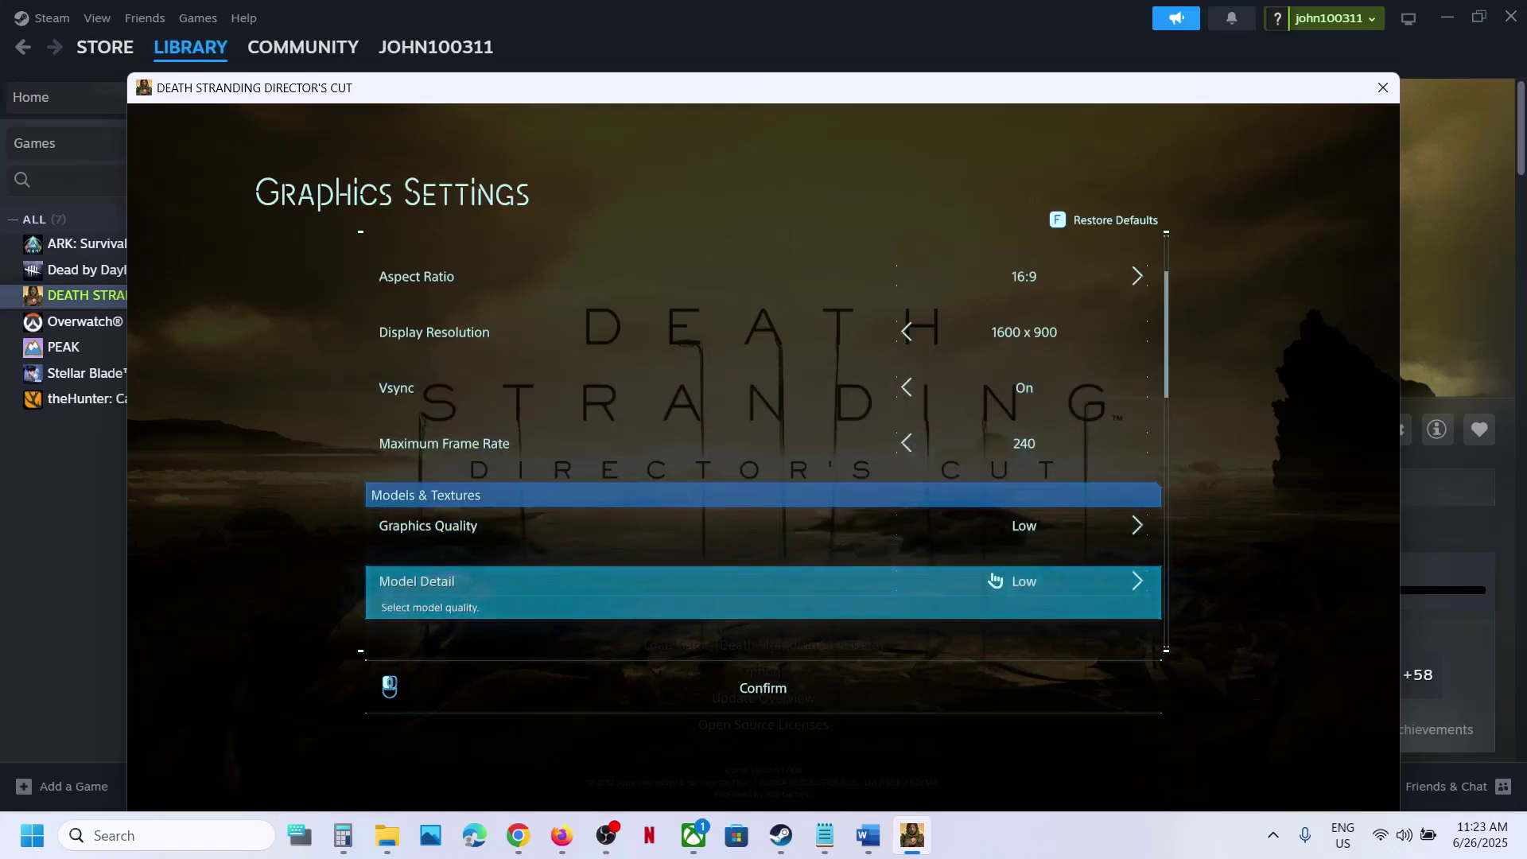
pyautogui.click(770, 697)
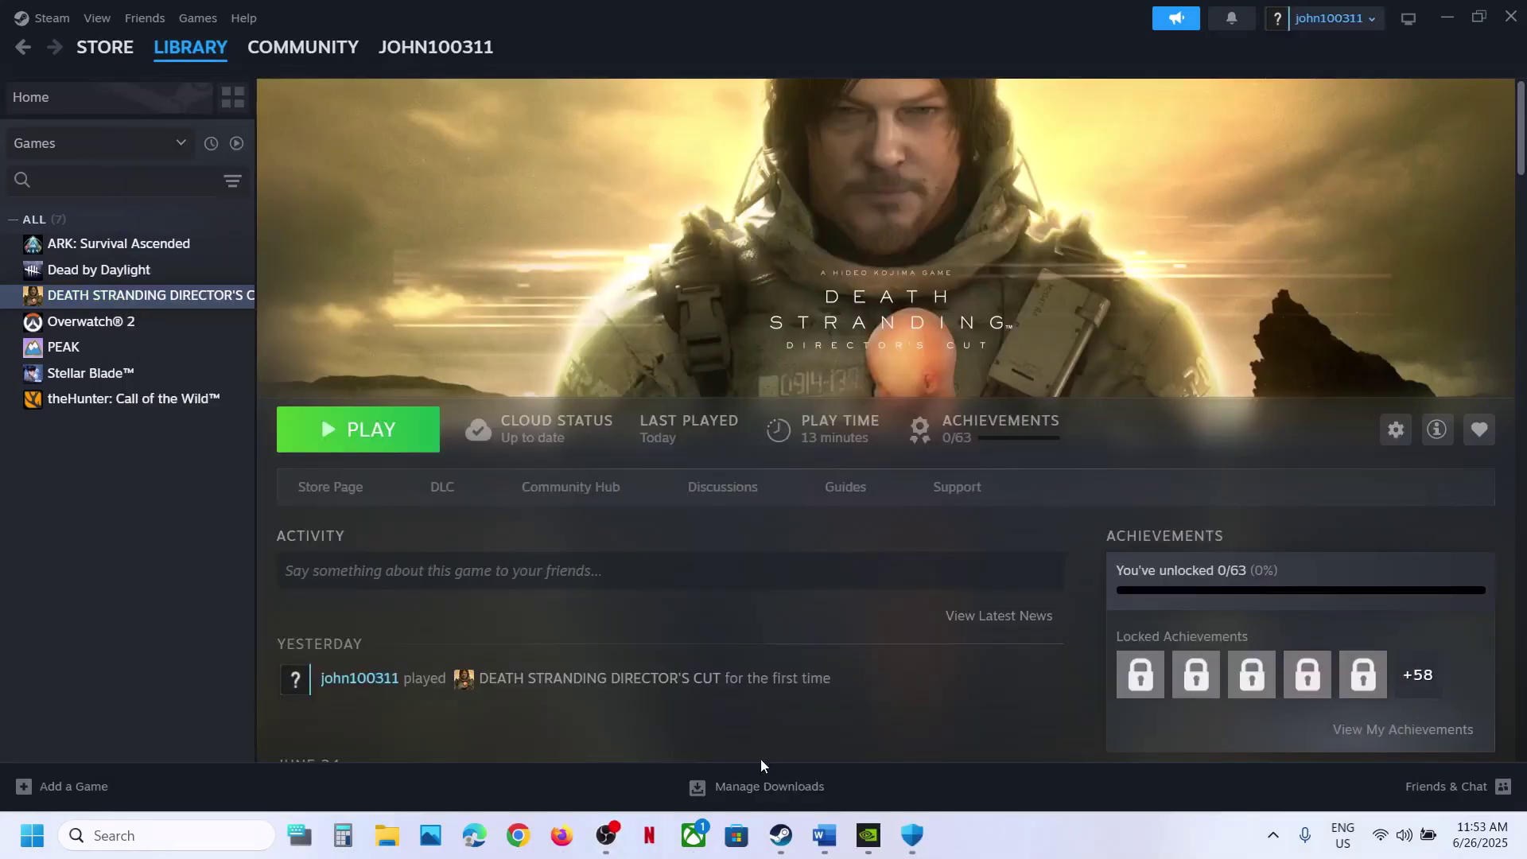
# Switch to the Word document of instructions and copy "Malwarebytes Desktop Security Support tool" from Step 4
pyautogui.click(824, 835)
pyautogui.scroll(-3, 587, 613)
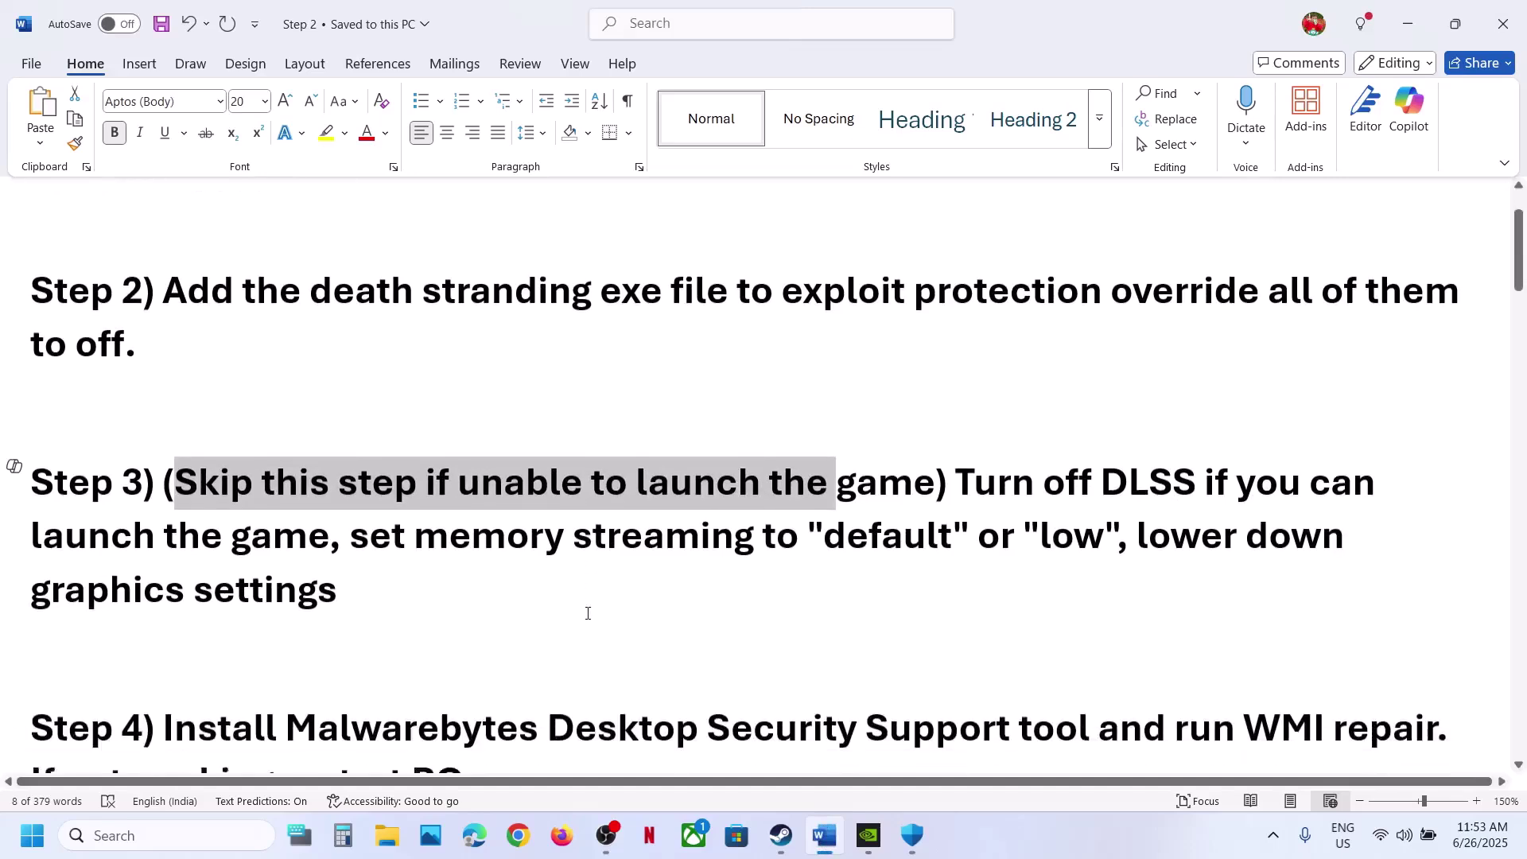
pyautogui.scroll(-2, 588, 613)
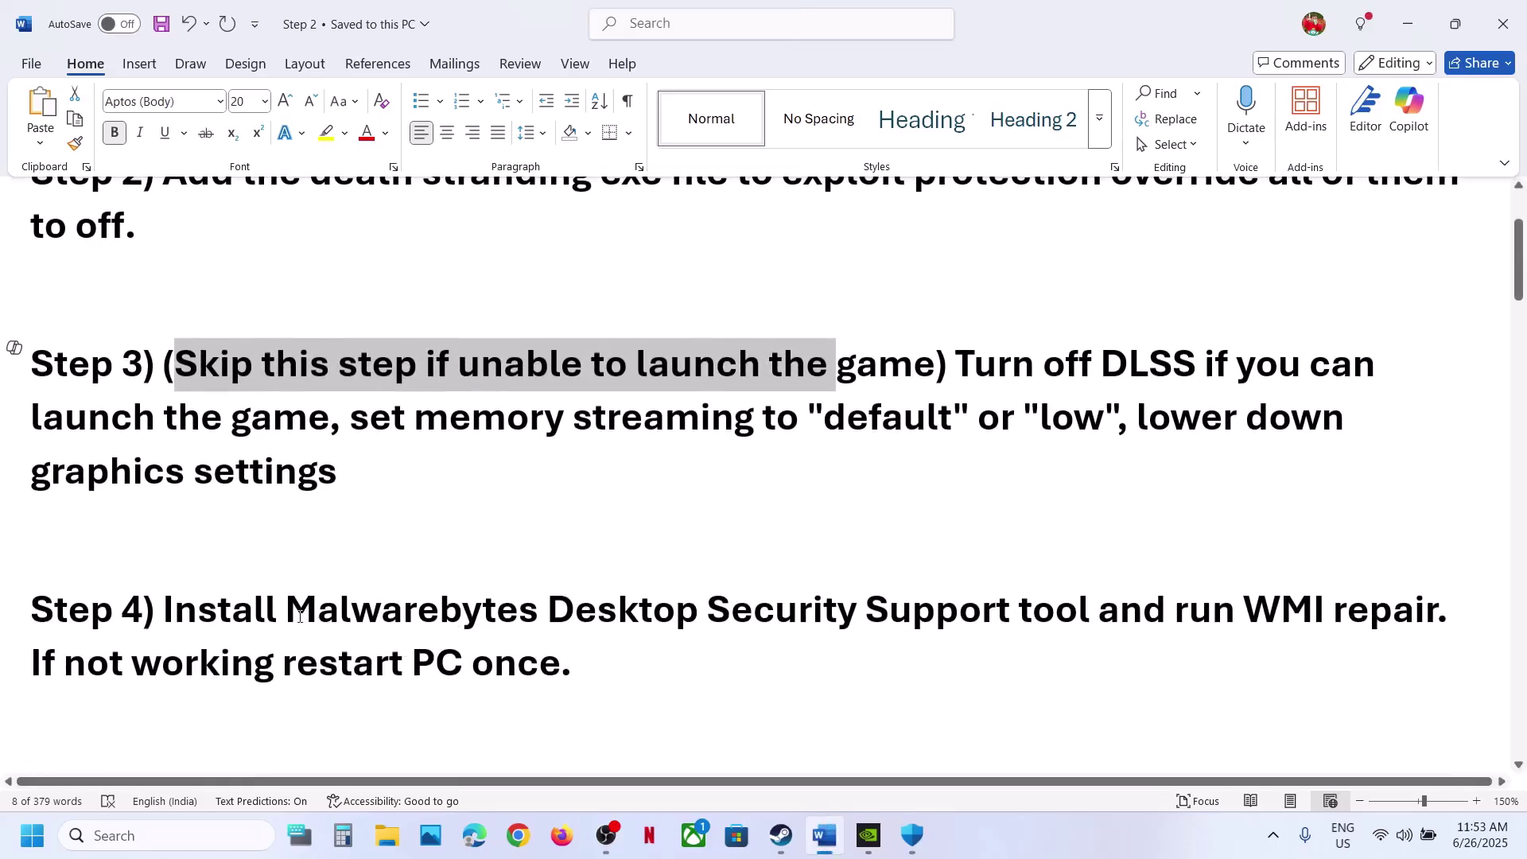
pyautogui.moveTo(292, 614); pyautogui.dragTo(1092, 616)
pyautogui.hotkey('ctrl', 'c')
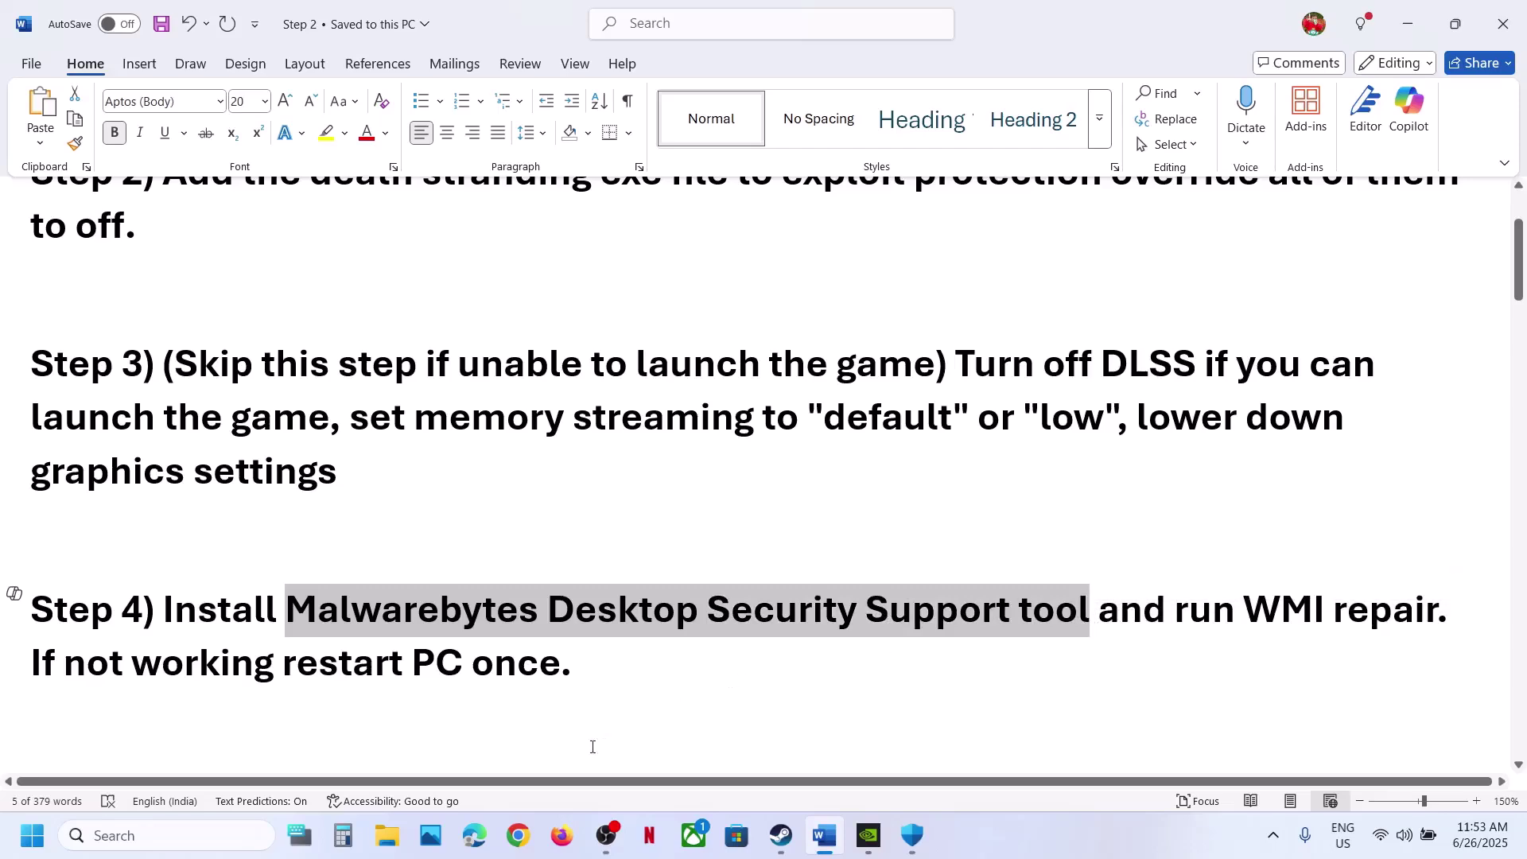
# Switch to Chrome, search for the copied tool name and open Malwarebytes' "Uninstall and reinstall Desktop Security with the Support Tool" article
pyautogui.click(517, 835)
pyautogui.hotkey('ctrl', 'v')
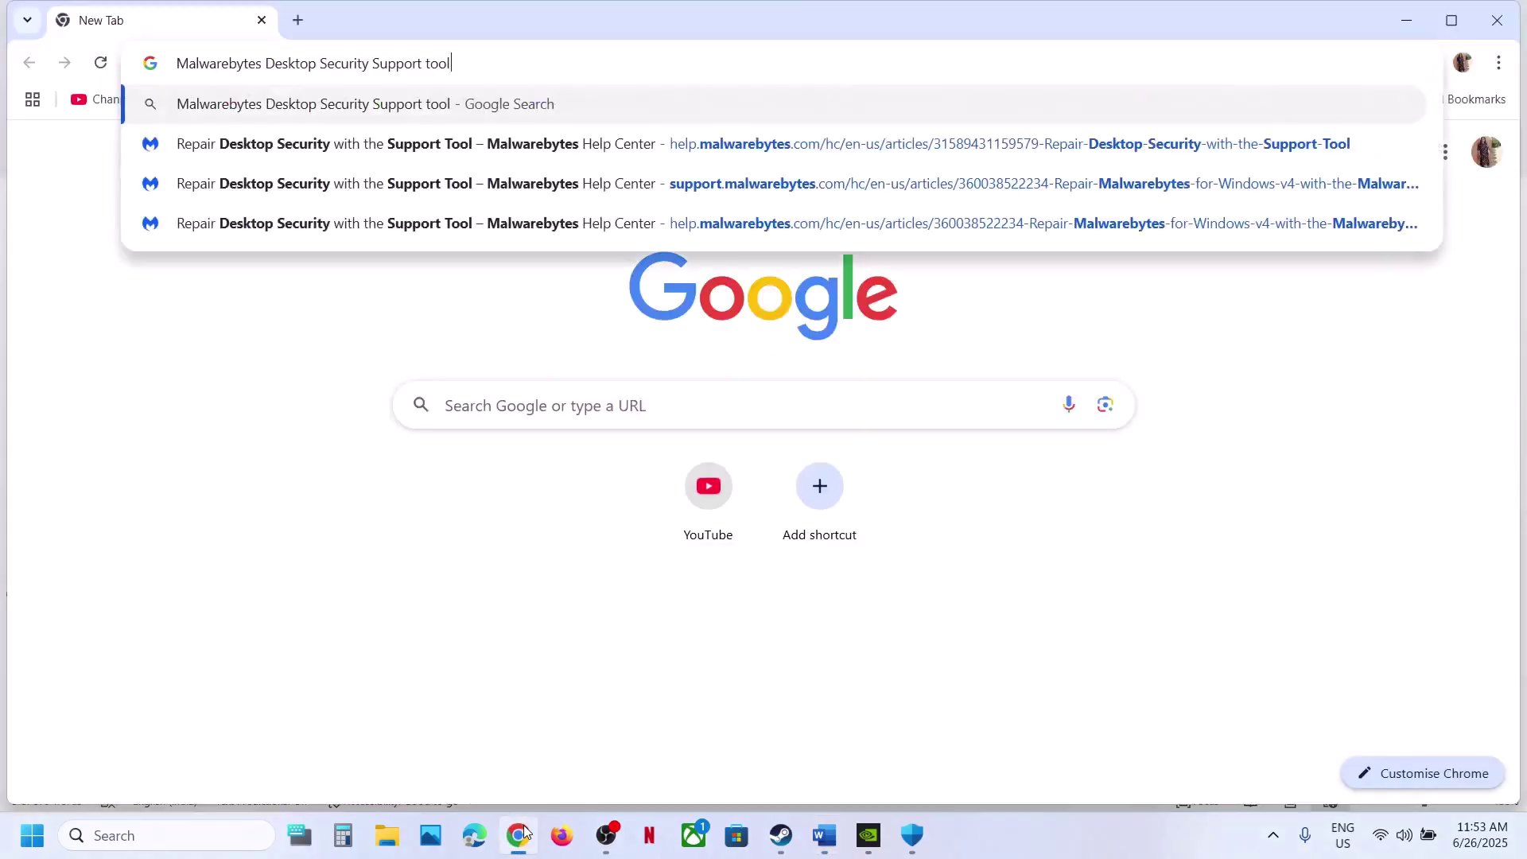
pyautogui.press('Return')
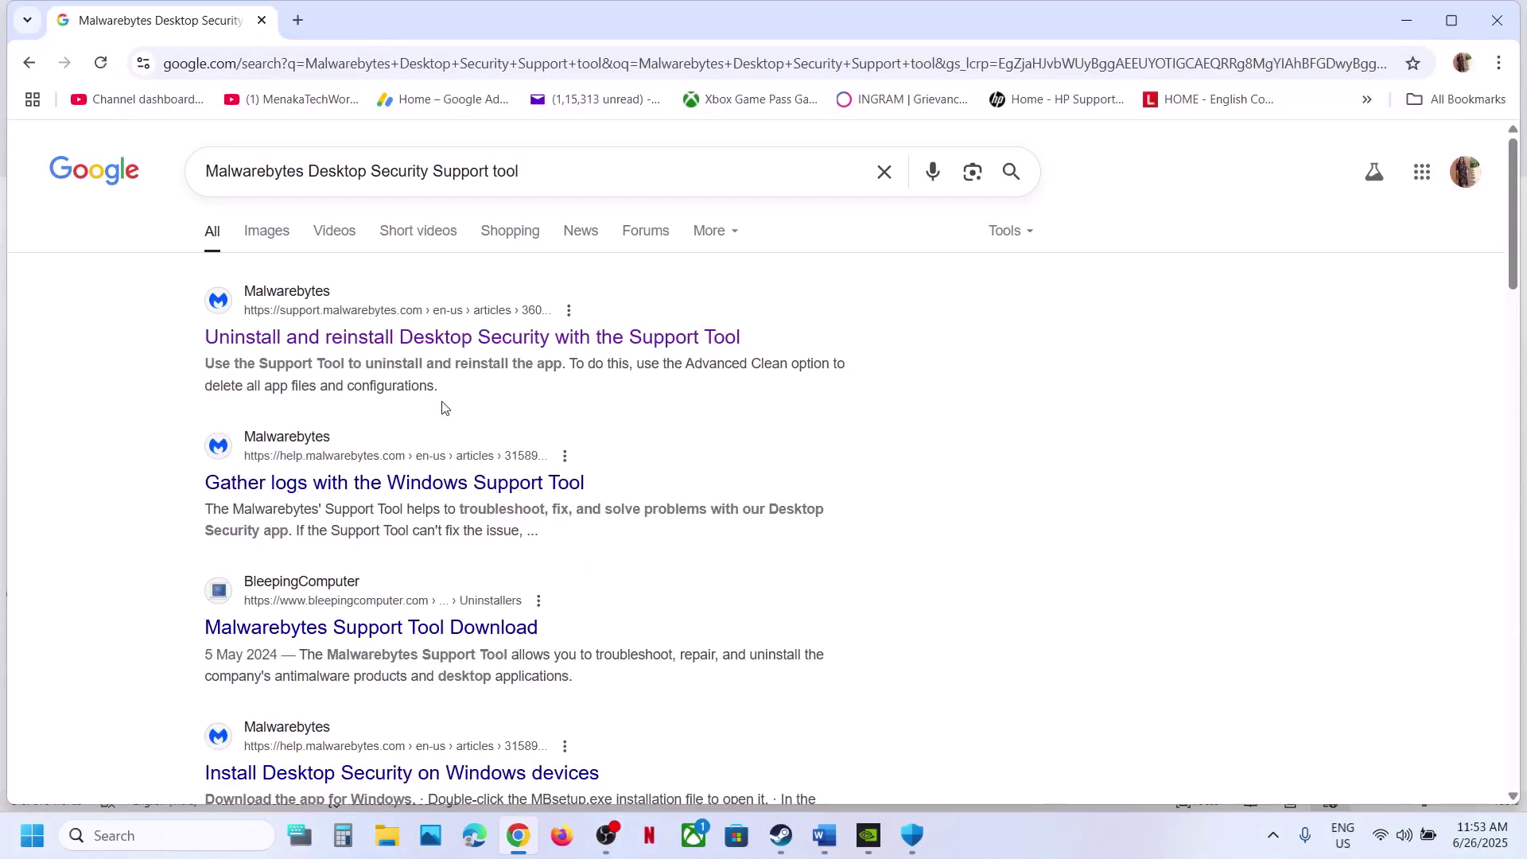
pyautogui.click(412, 348)
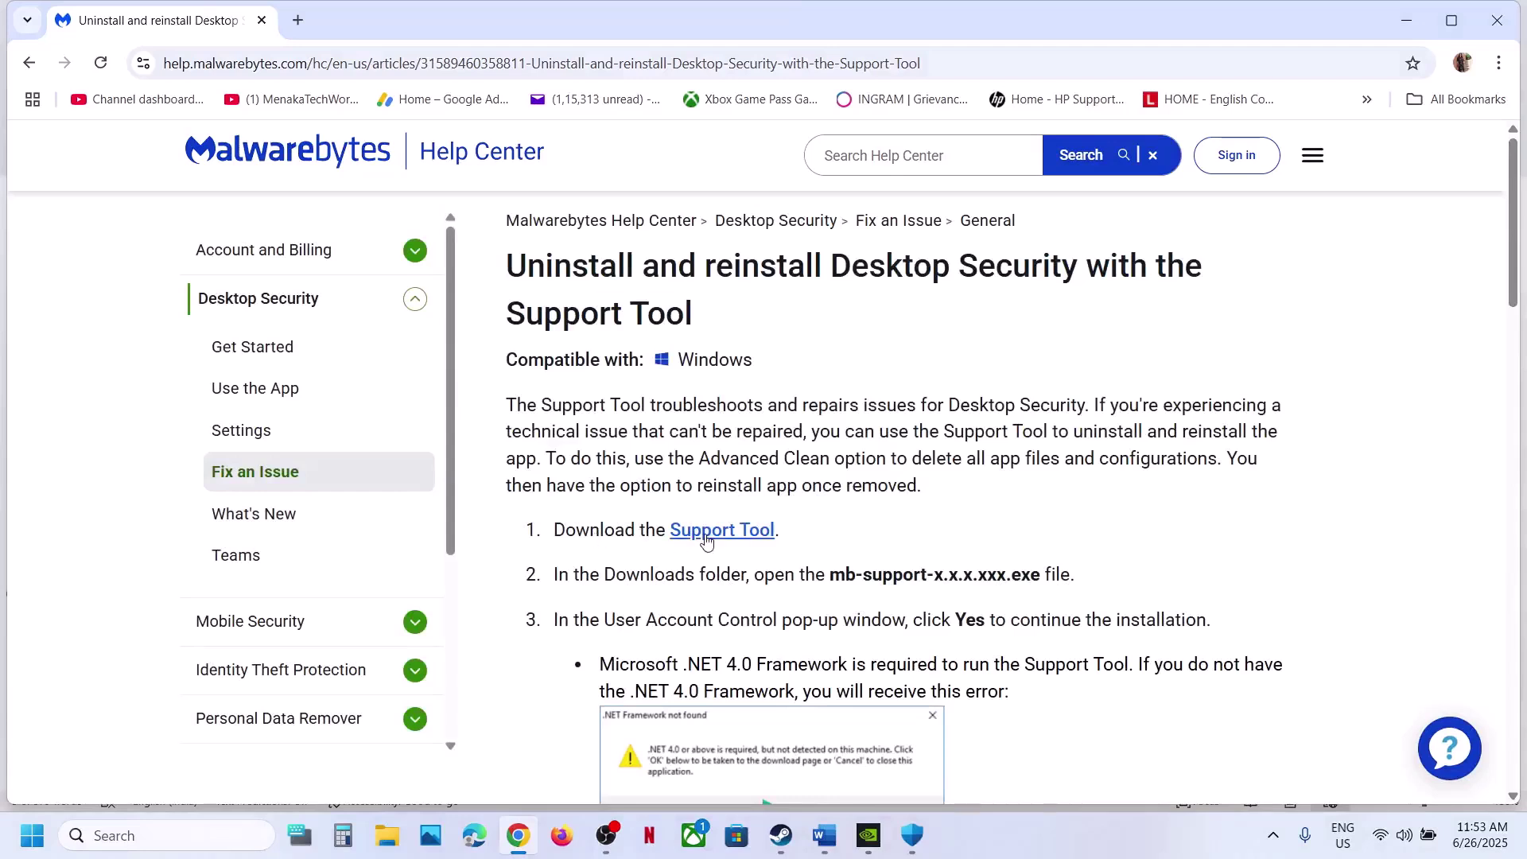
# Download the Malwarebytes Support Tool from the article and run it, allowing it to make changes to the device
pyautogui.click(733, 538)
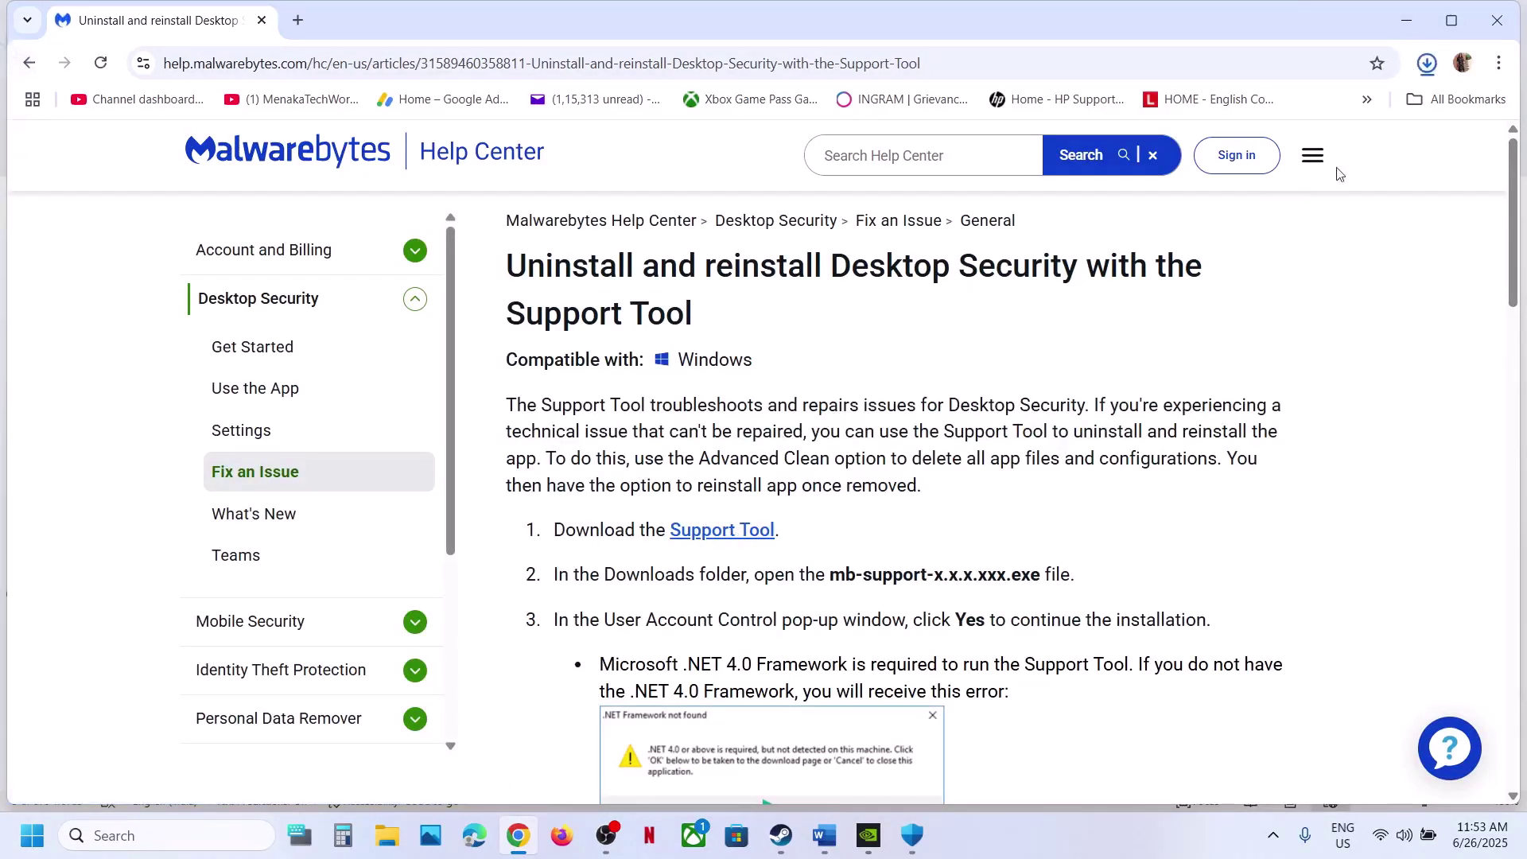
pyautogui.click(1299, 120)
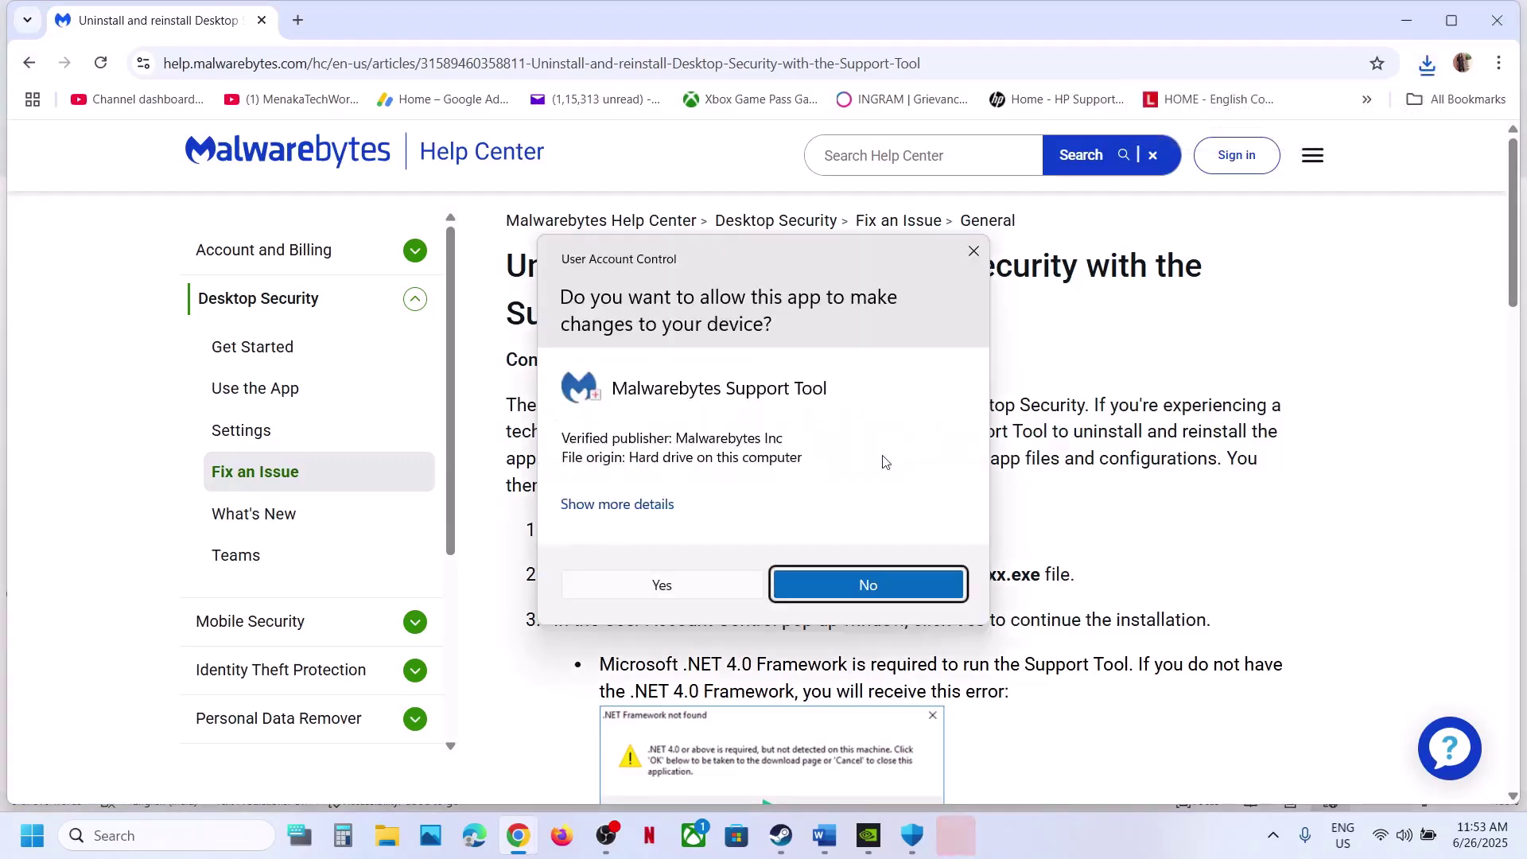
pyautogui.click(698, 590)
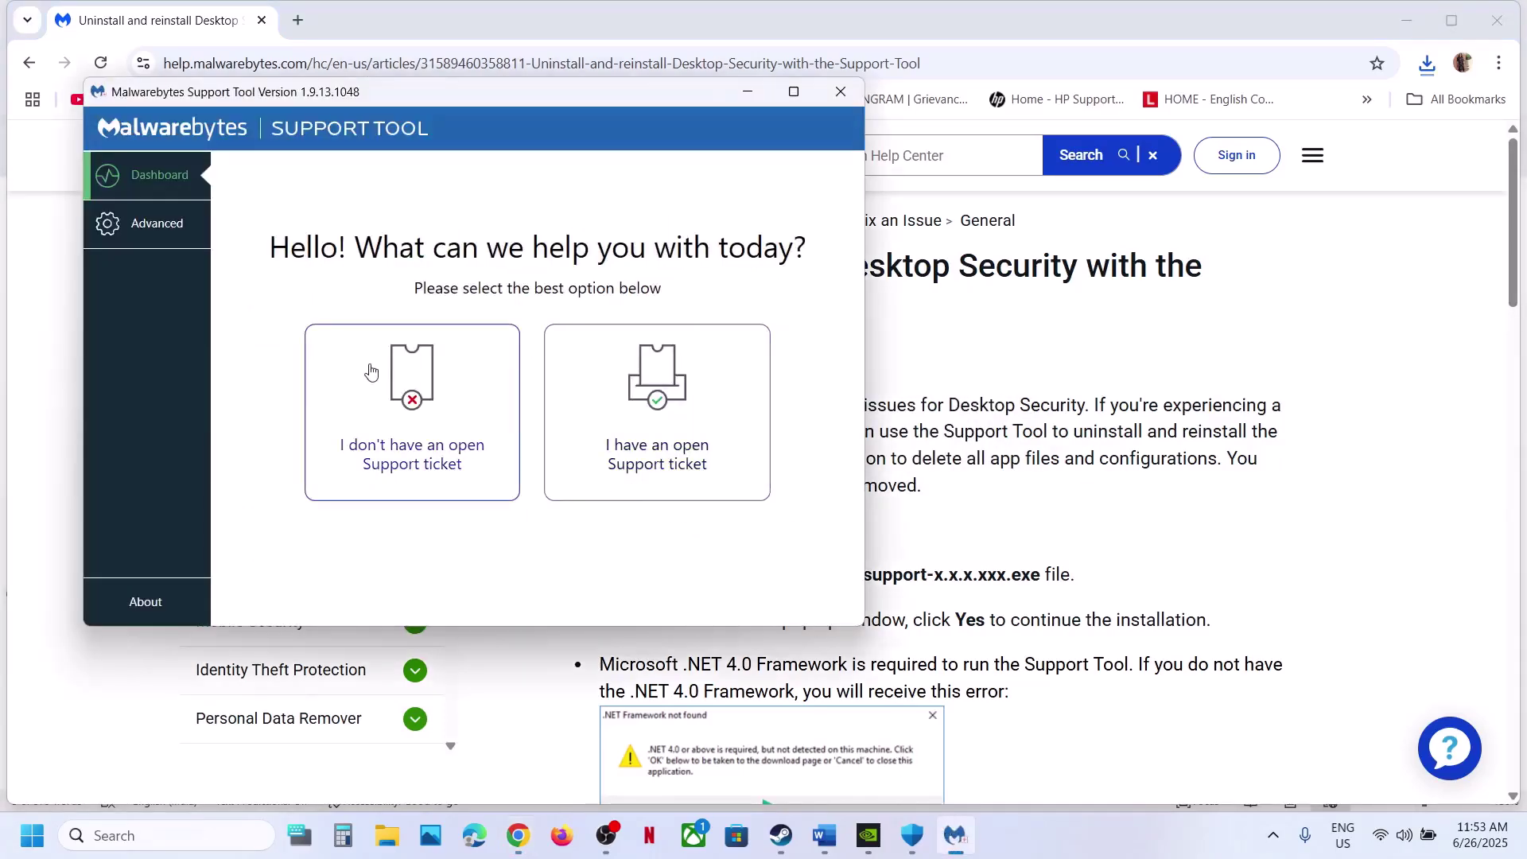
# Run a system repair from the Support Tool's advanced options with Windows Management Instrumentation (WMI) selected
pyautogui.click(137, 232)
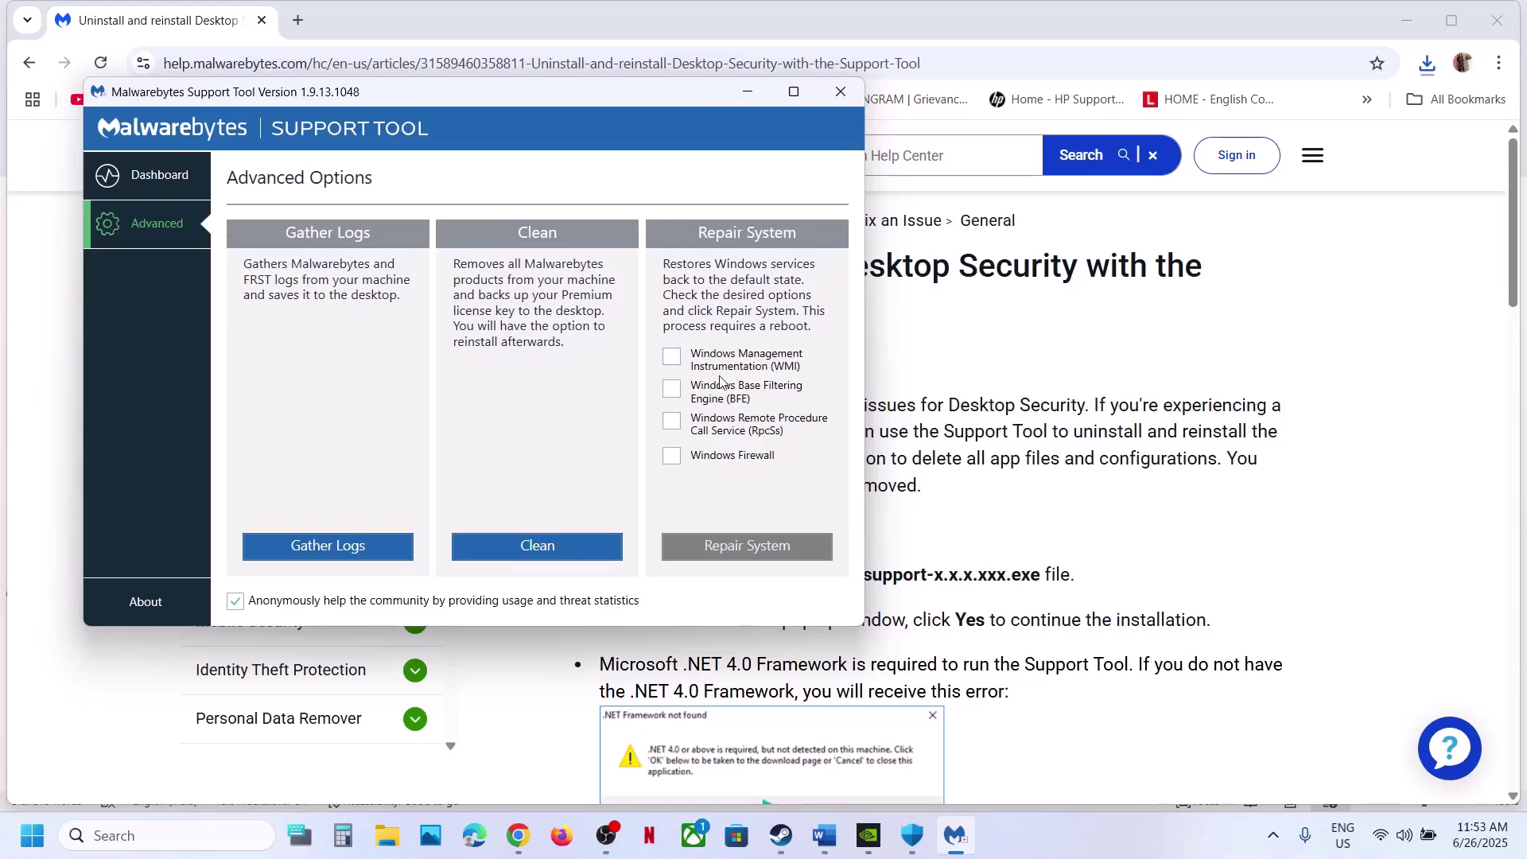
pyautogui.click(672, 357)
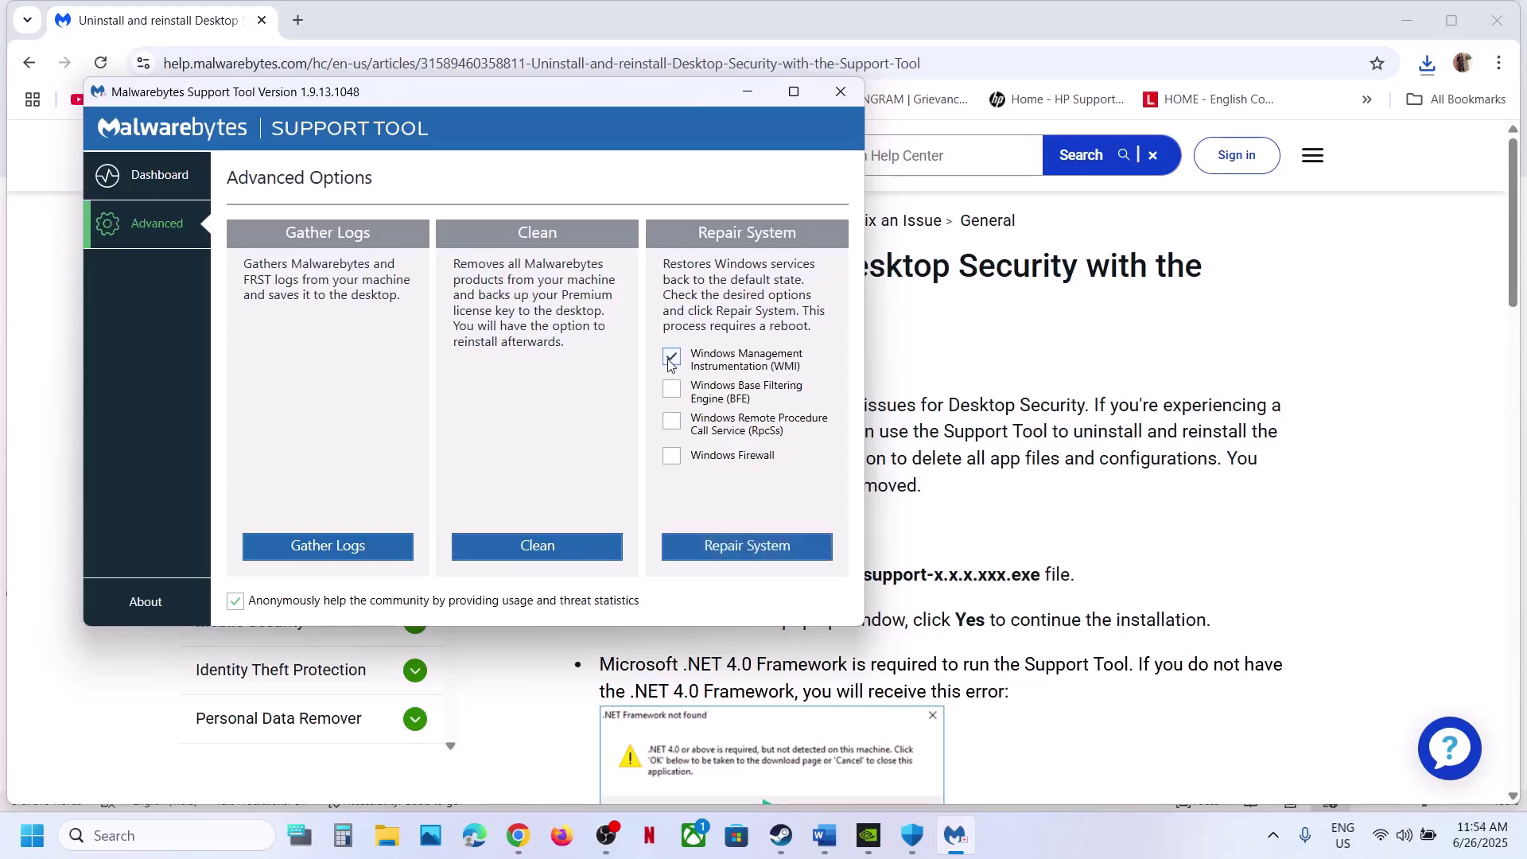
pyautogui.click(747, 547)
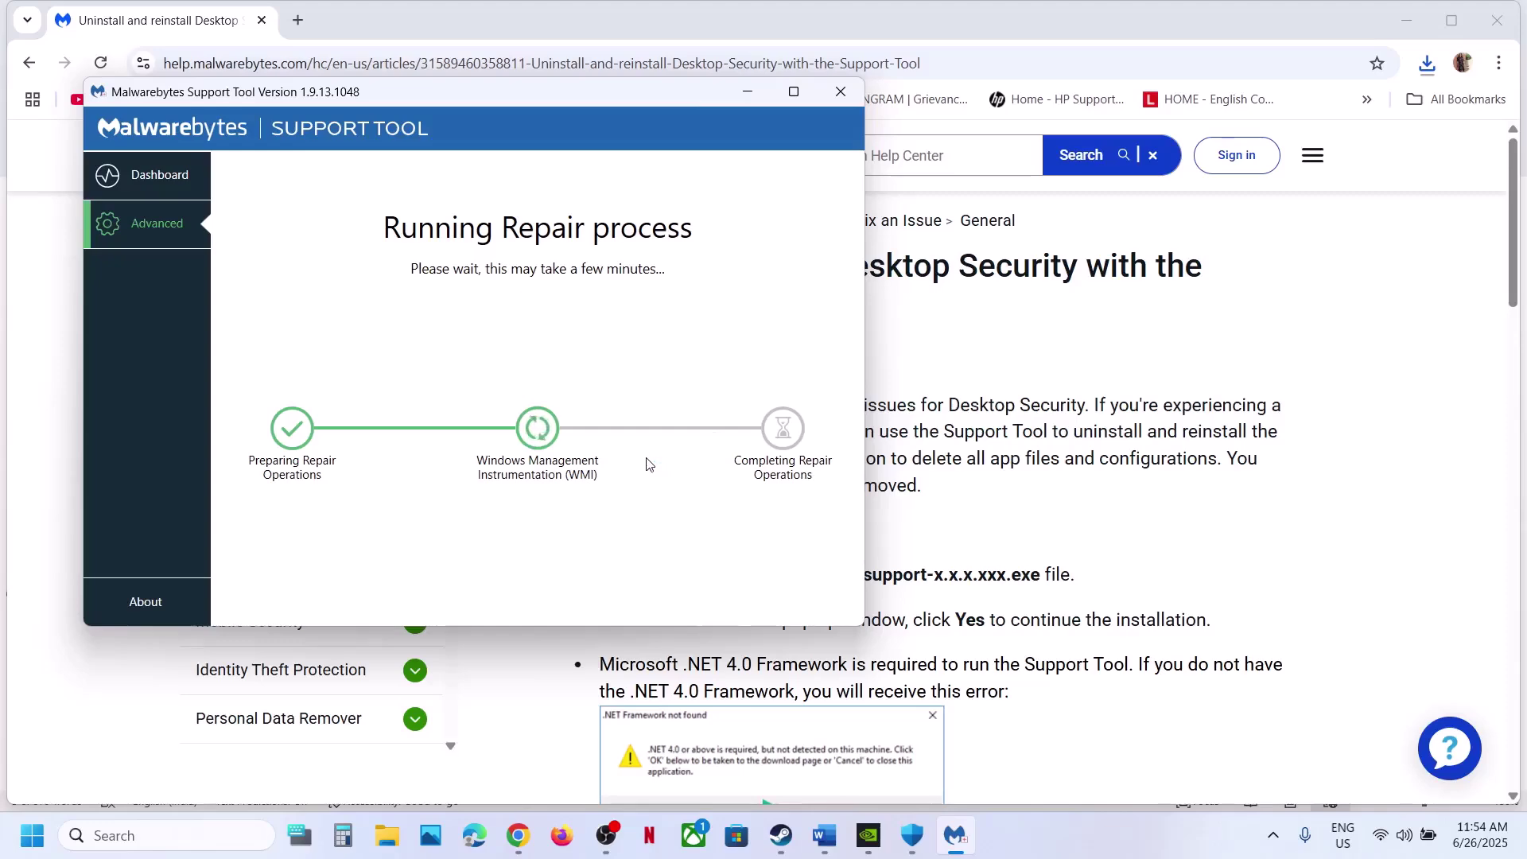
# Switch to the game's page in Steam and return to the Word document to examine the restart advice in Step 4
pyautogui.click(960, 567)
pyautogui.click(780, 835)
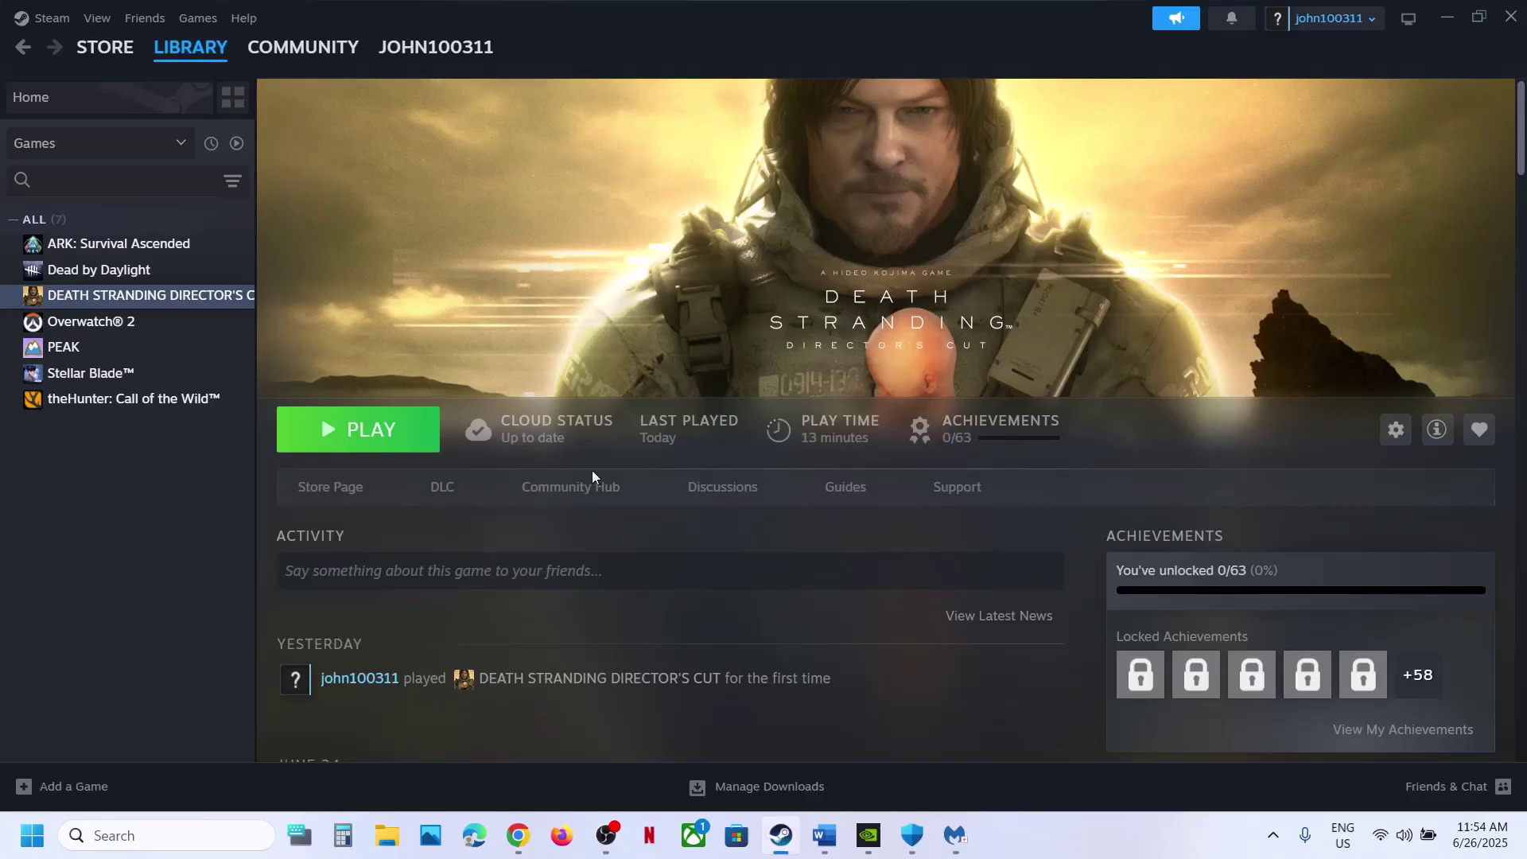
pyautogui.click(823, 835)
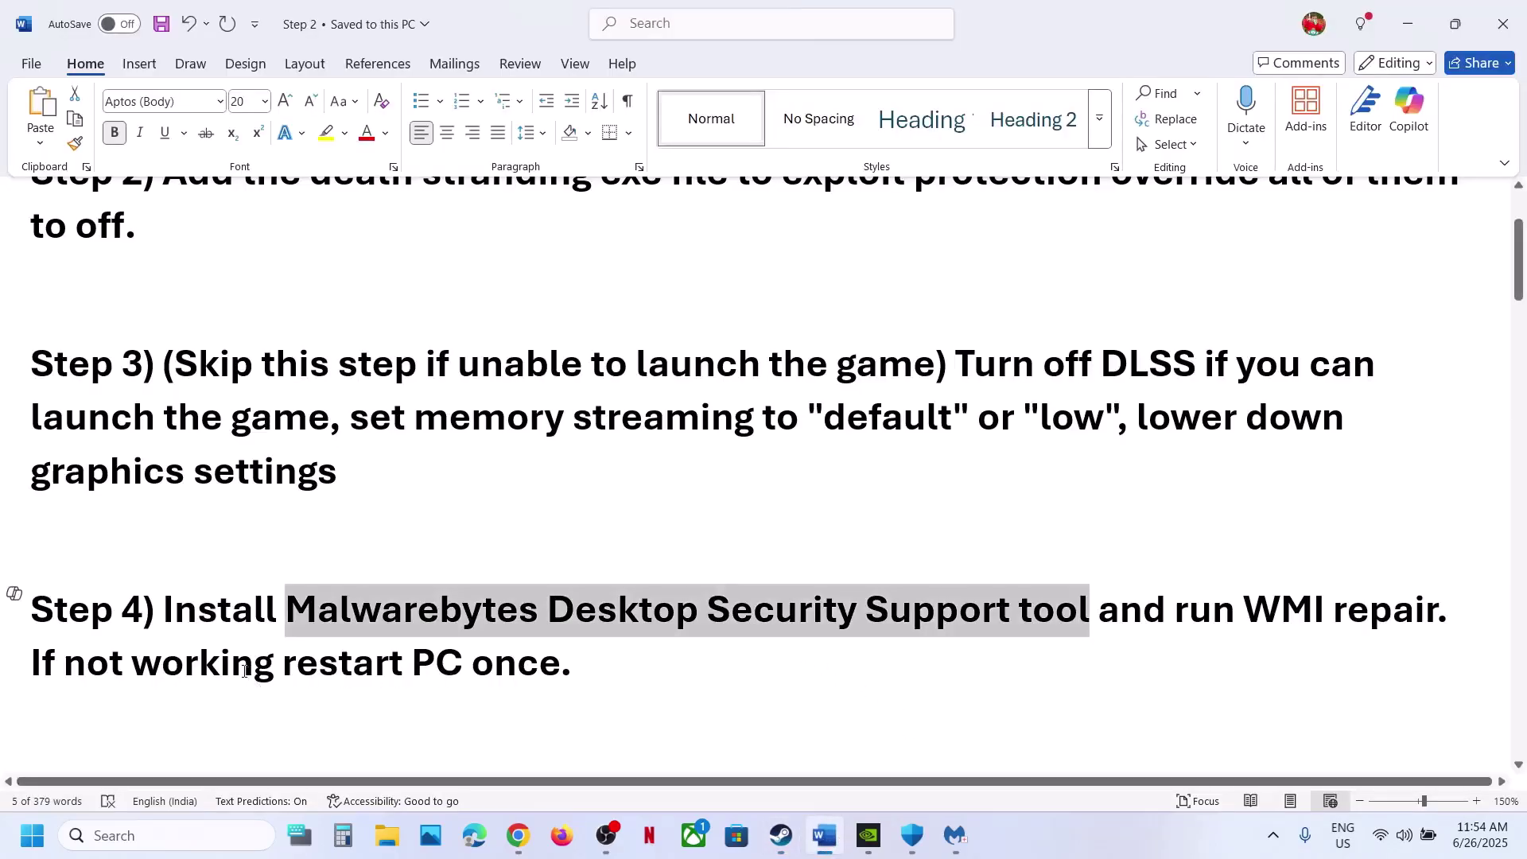
pyautogui.moveTo(244, 670); pyautogui.dragTo(468, 664)
# View the Restart option among the Windows power options and close them without restarting
pyautogui.click(32, 835)
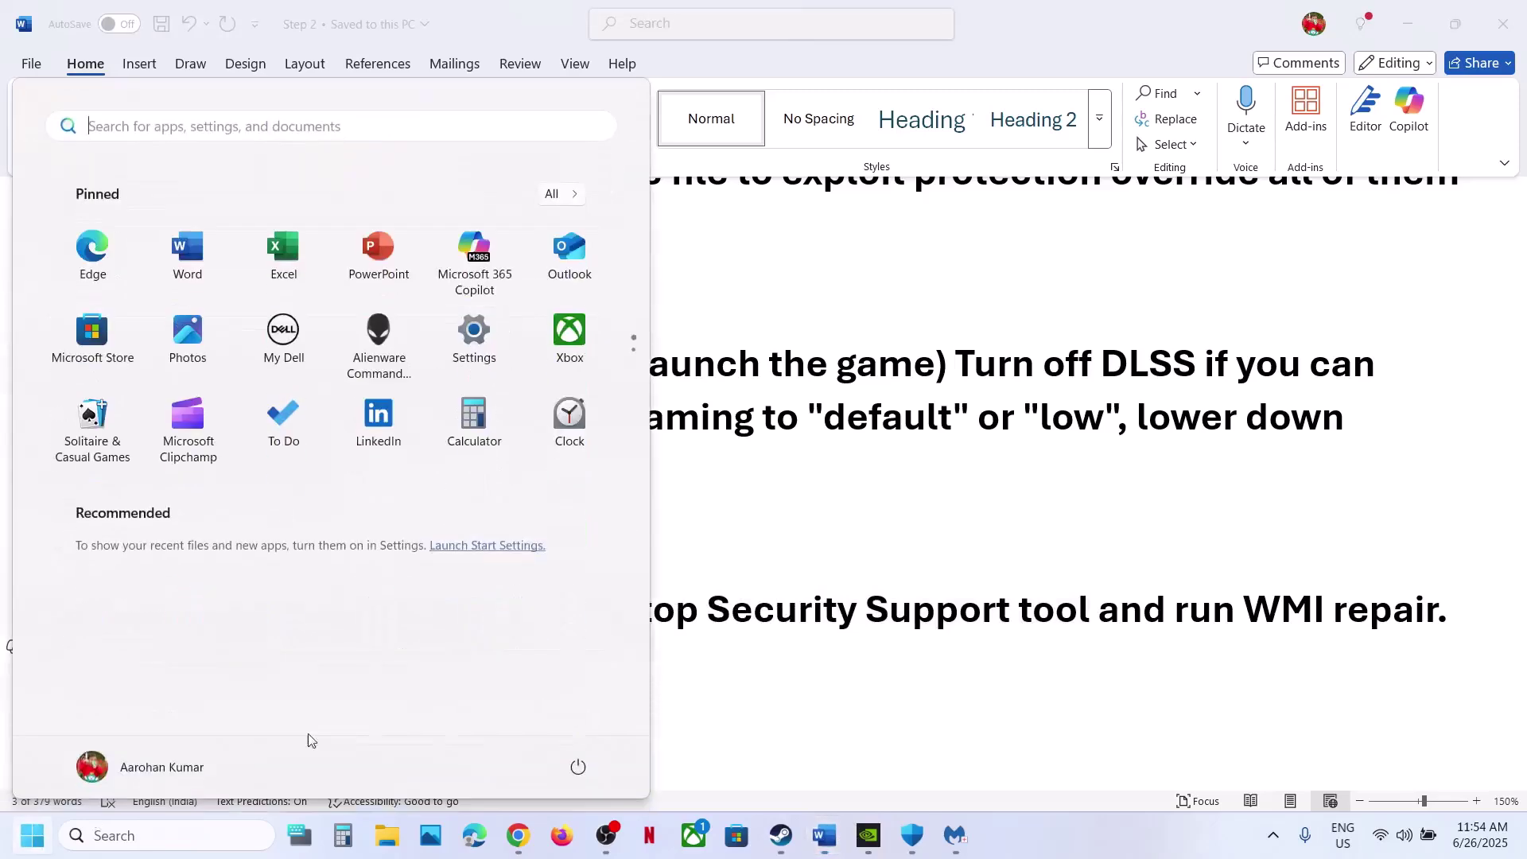
pyautogui.click(578, 765)
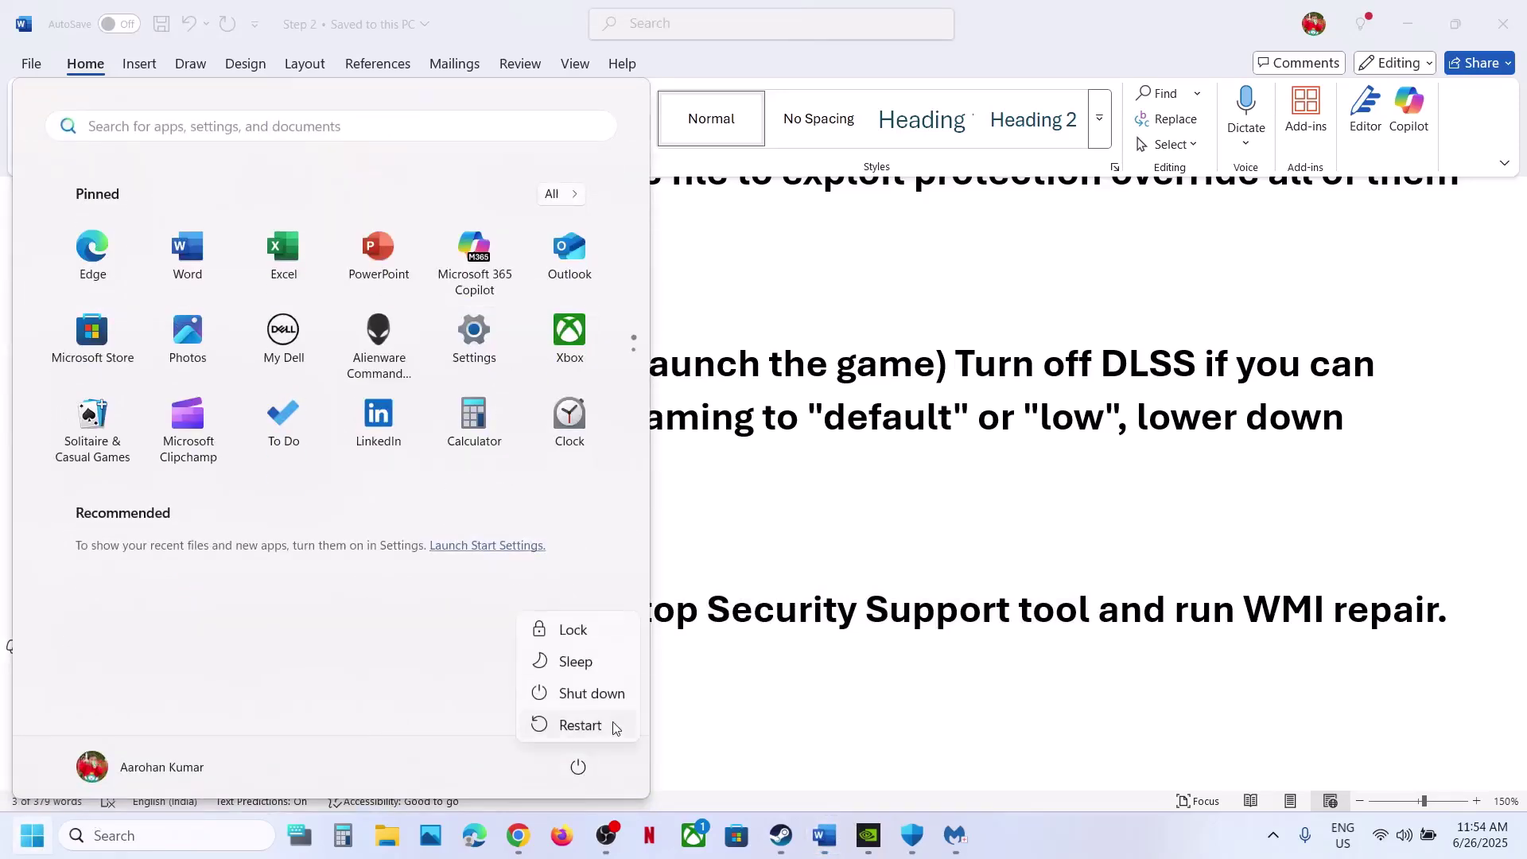
pyautogui.click(752, 704)
pyautogui.click(751, 704)
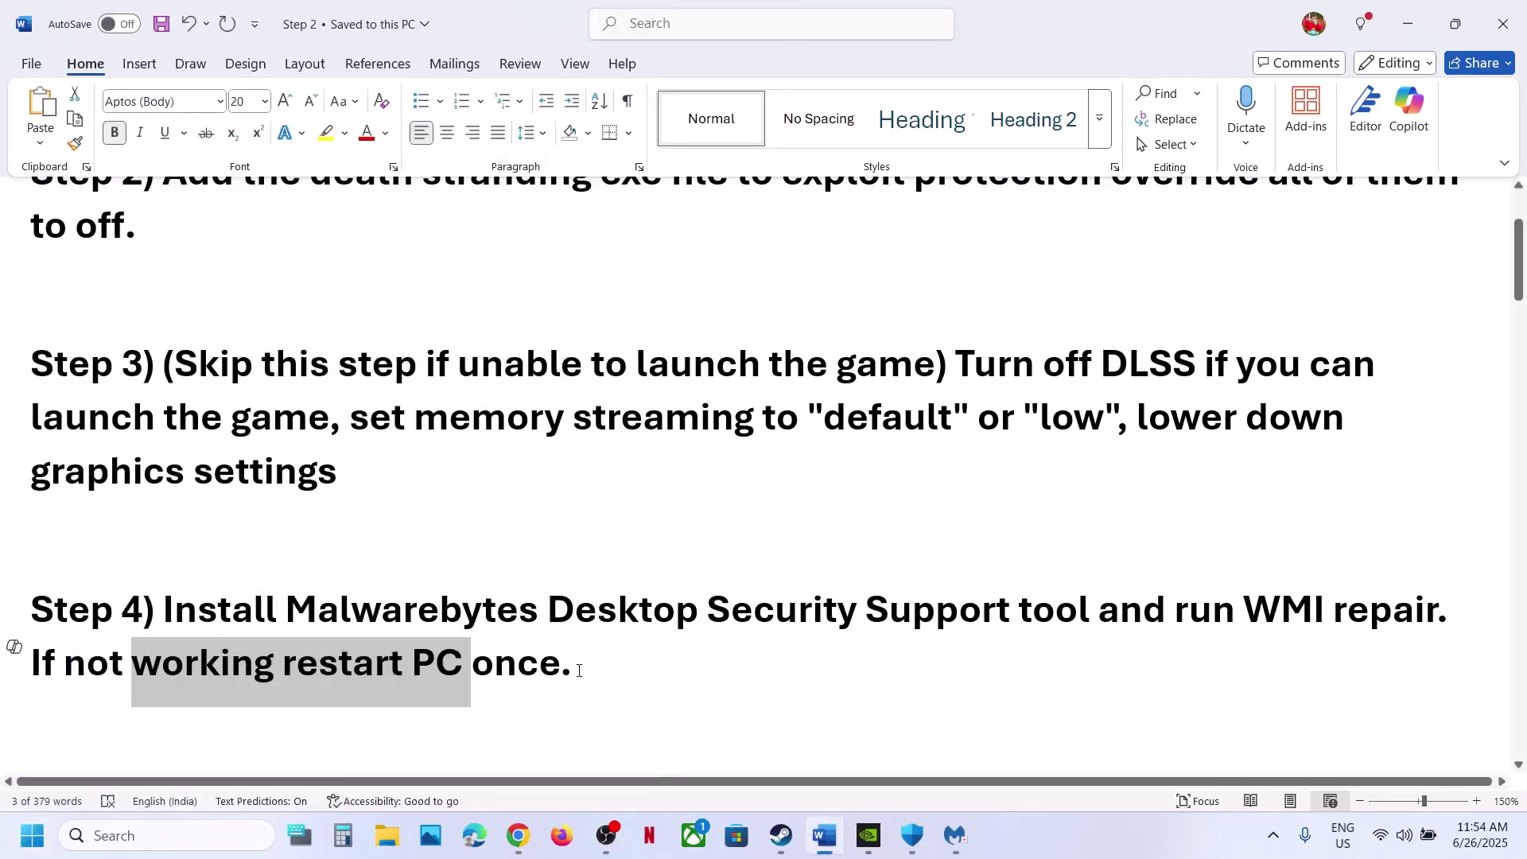
# Examine Step 4 and Step 5 in the instructions, including the NVIDIA and AMD links for a clean graphics driver installation
pyautogui.moveTo(578, 671); pyautogui.dragTo(167, 628)
pyautogui.scroll(-3, 168, 628)
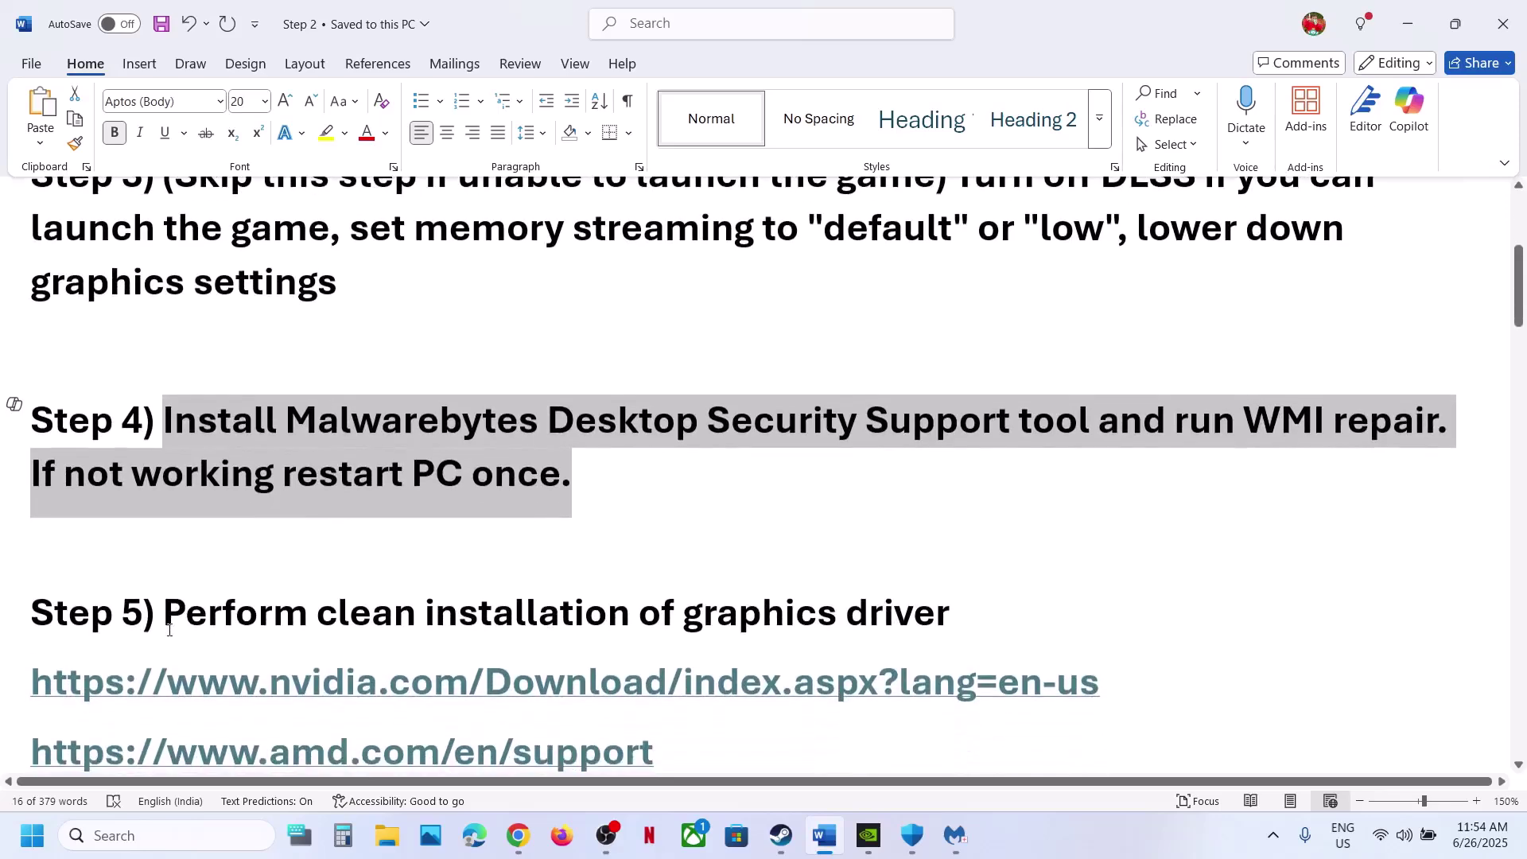
pyautogui.scroll(-1, 169, 629)
pyautogui.moveTo(183, 577); pyautogui.dragTo(841, 574)
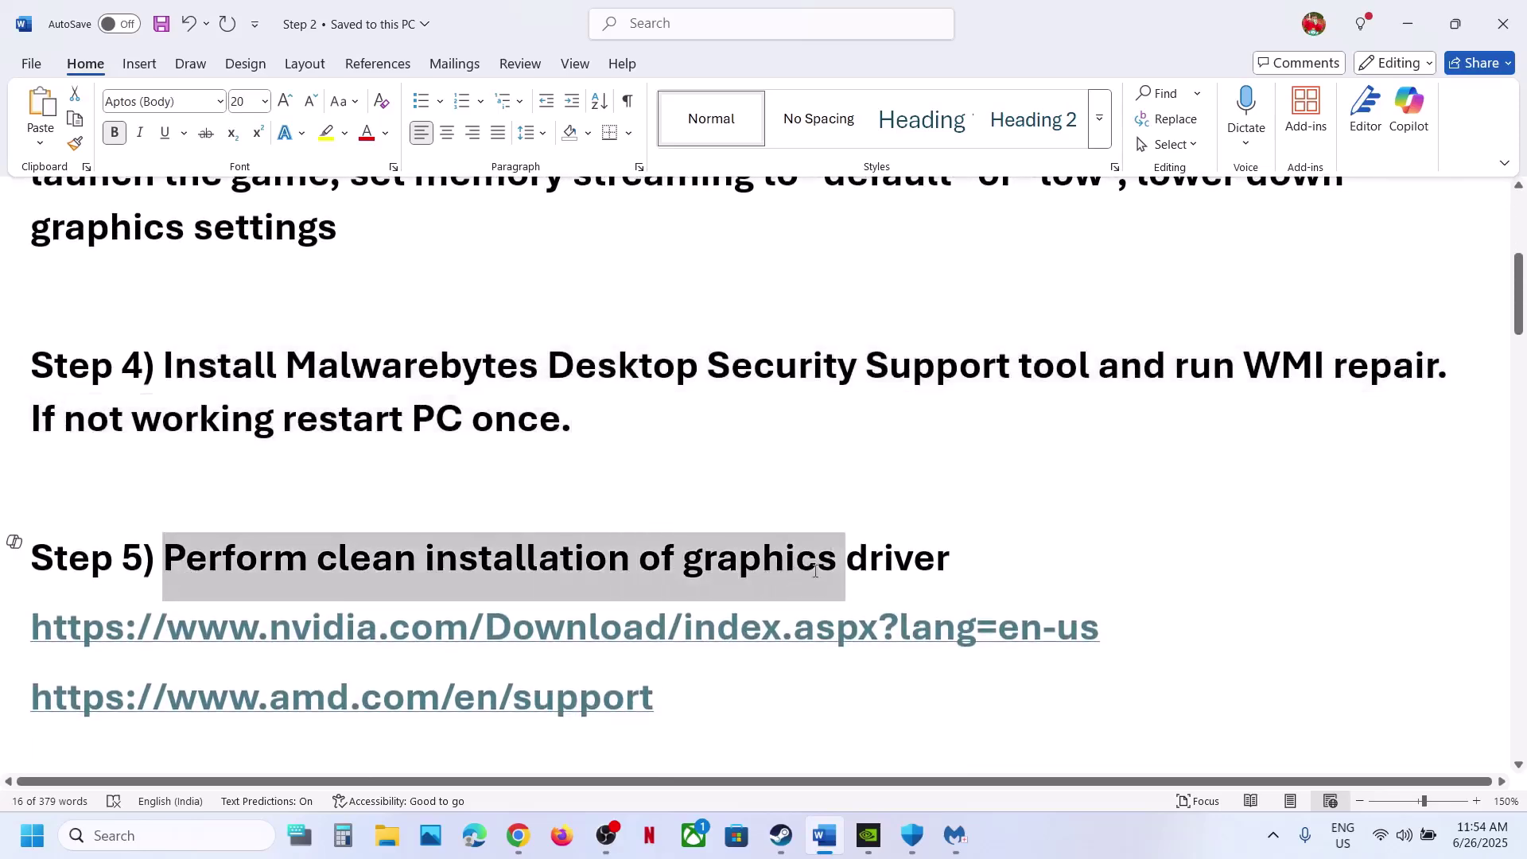
pyautogui.moveTo(312, 625); pyautogui.dragTo(732, 632)
pyautogui.moveTo(231, 690); pyautogui.dragTo(380, 693)
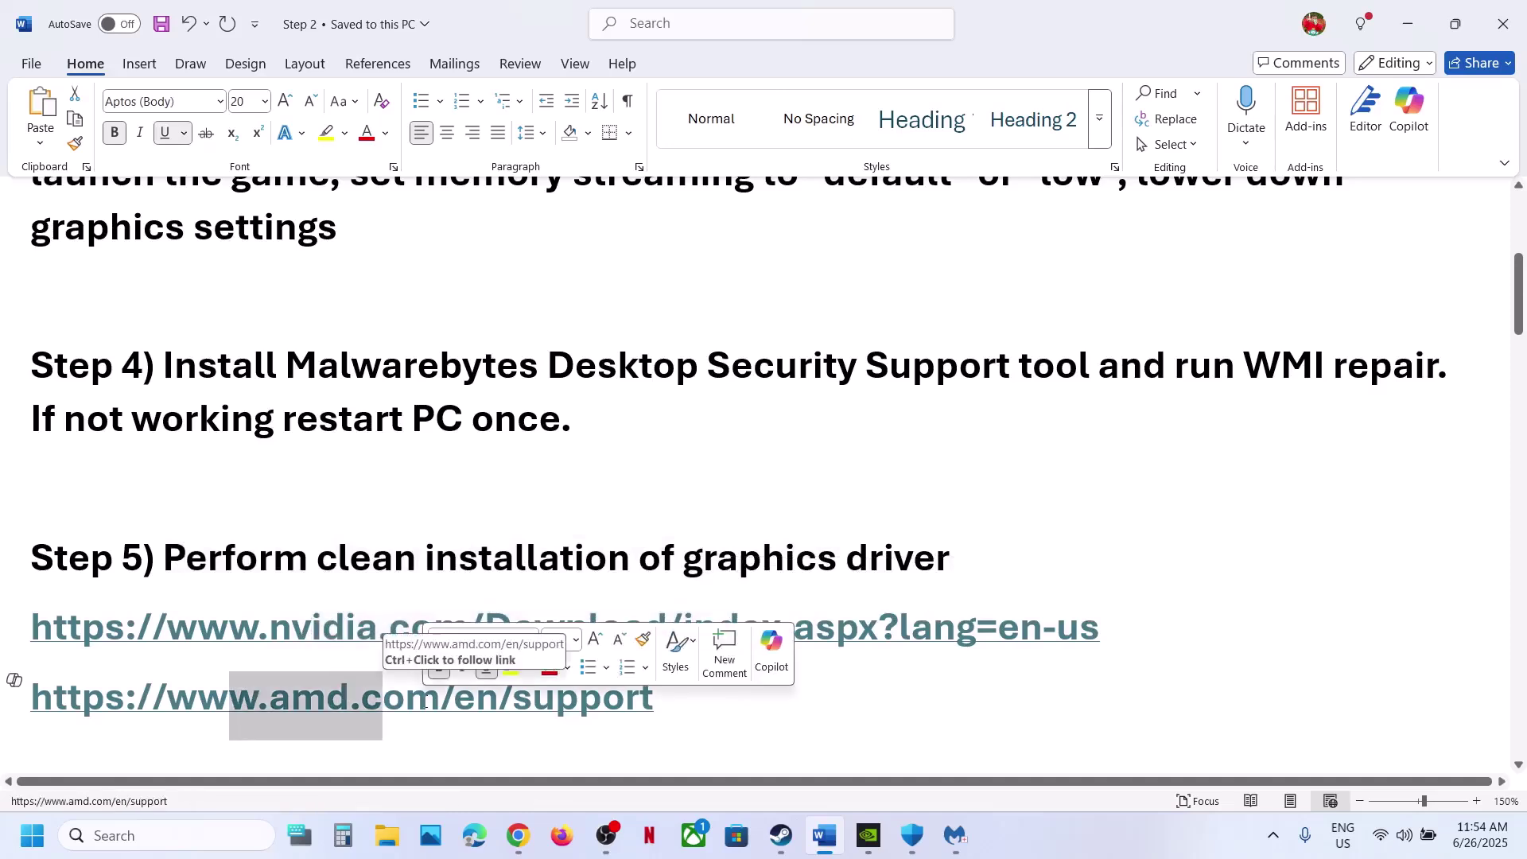
pyautogui.moveTo(259, 628); pyautogui.dragTo(470, 630)
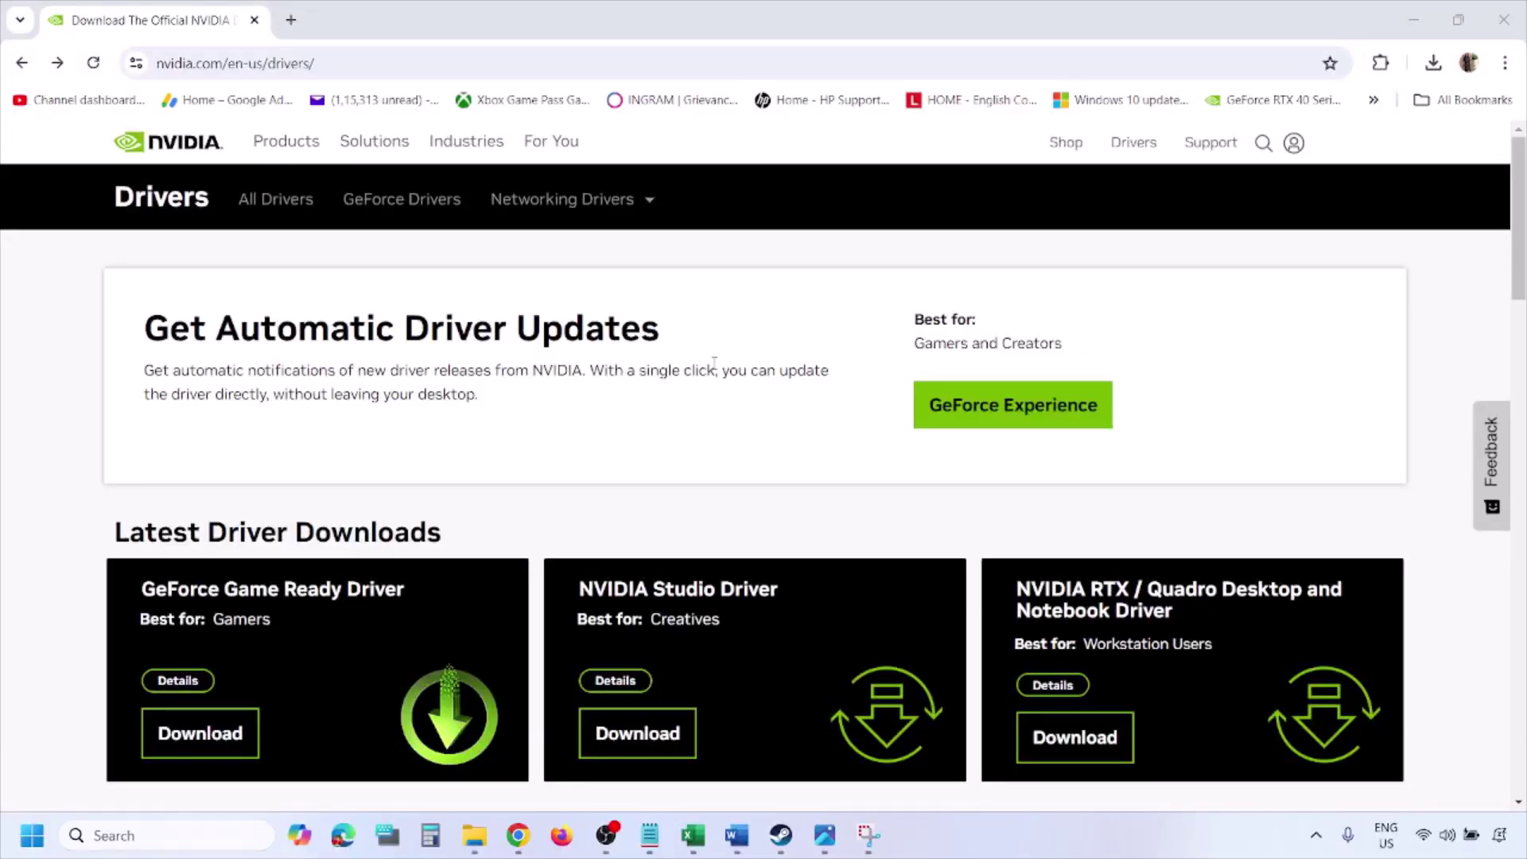
# Search NVIDIA's manual driver lookup for the GeForce RTX 3050 Laptop GPU with Windows 11 and English (US)
pyautogui.scroll(-8, 357, 486)
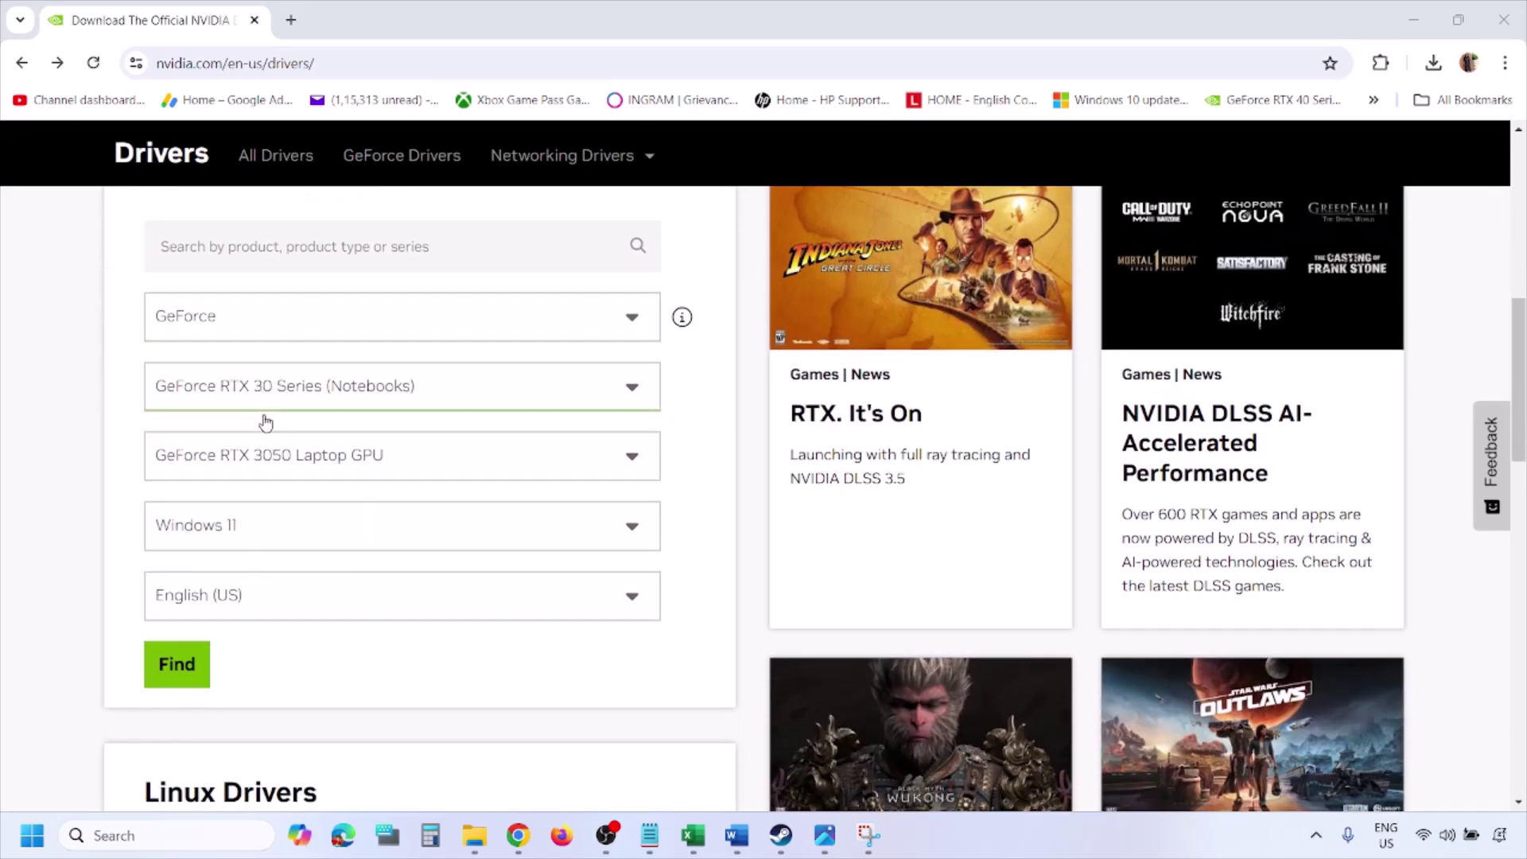
pyautogui.click(253, 532)
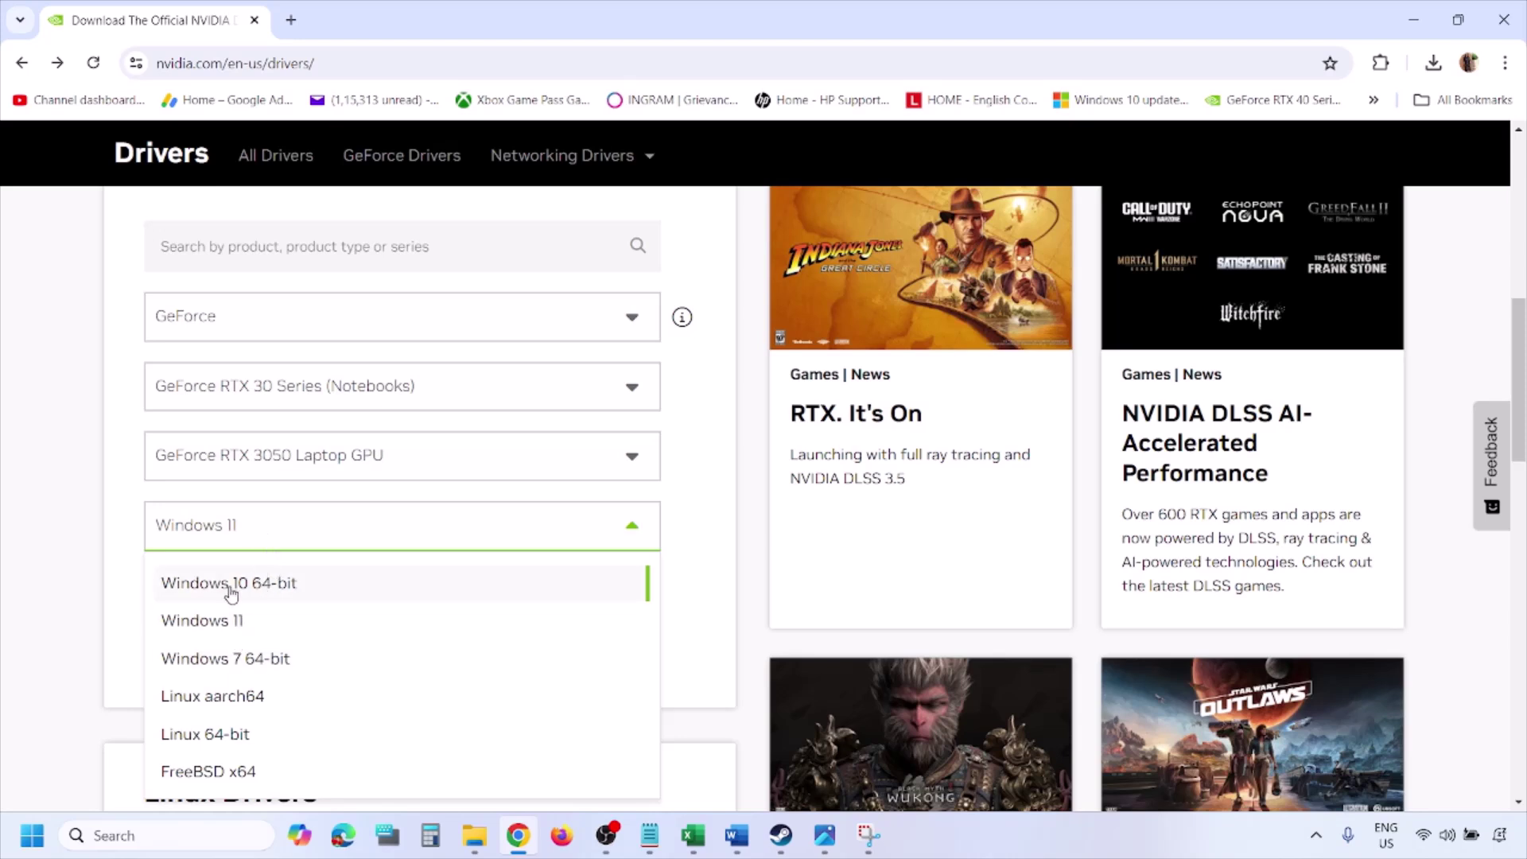
pyautogui.click(222, 620)
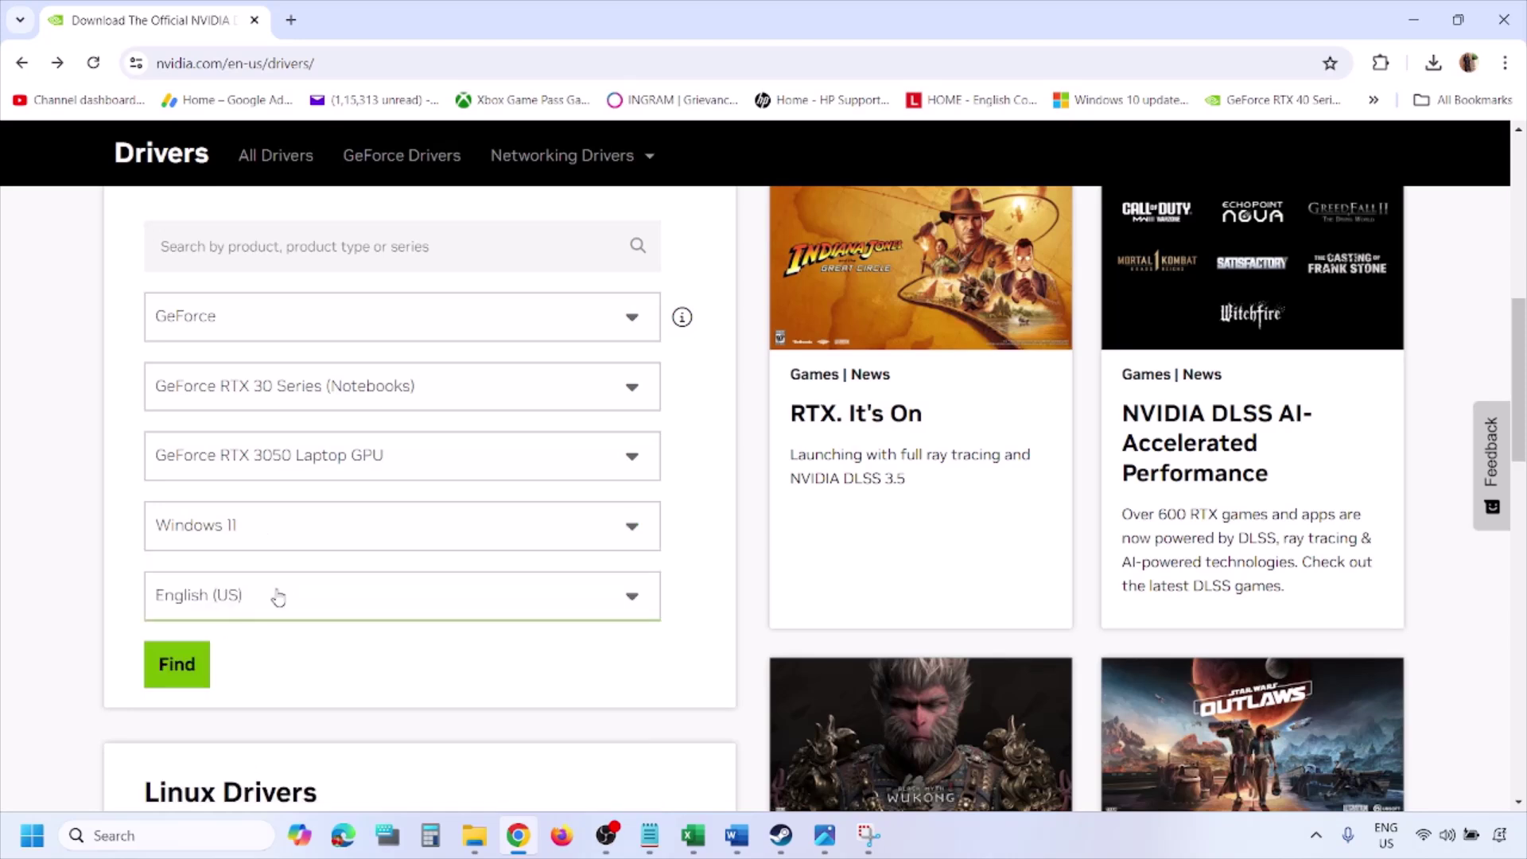
pyautogui.click(181, 671)
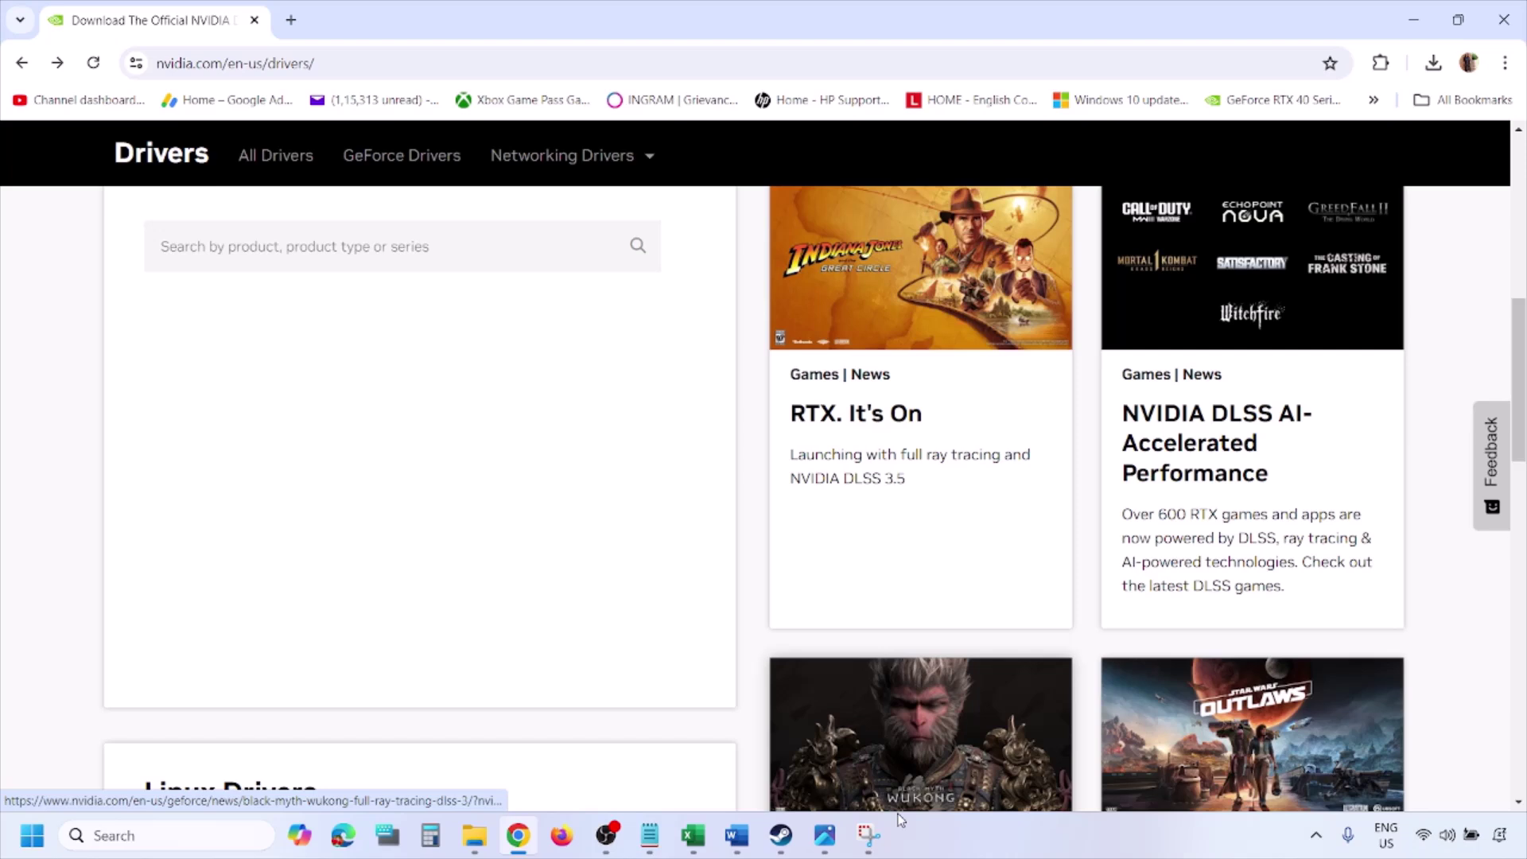
# Switch to the Photos app and view screenshots 1.png to 5.png, covering the Game Ready driver download, custom installation and clean installation option
pyautogui.click(825, 837)
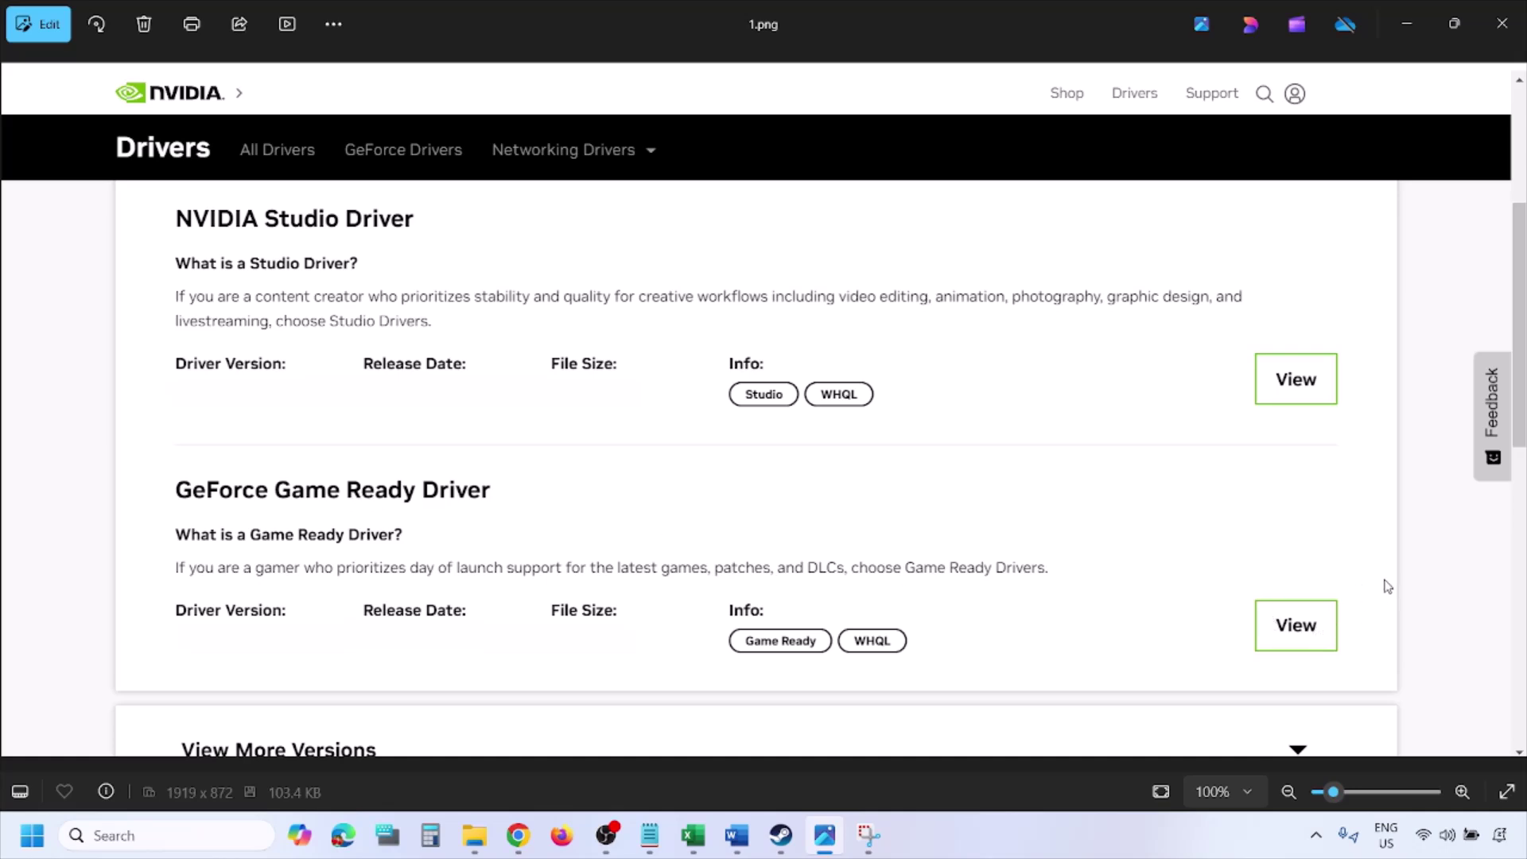
pyautogui.press('Right')
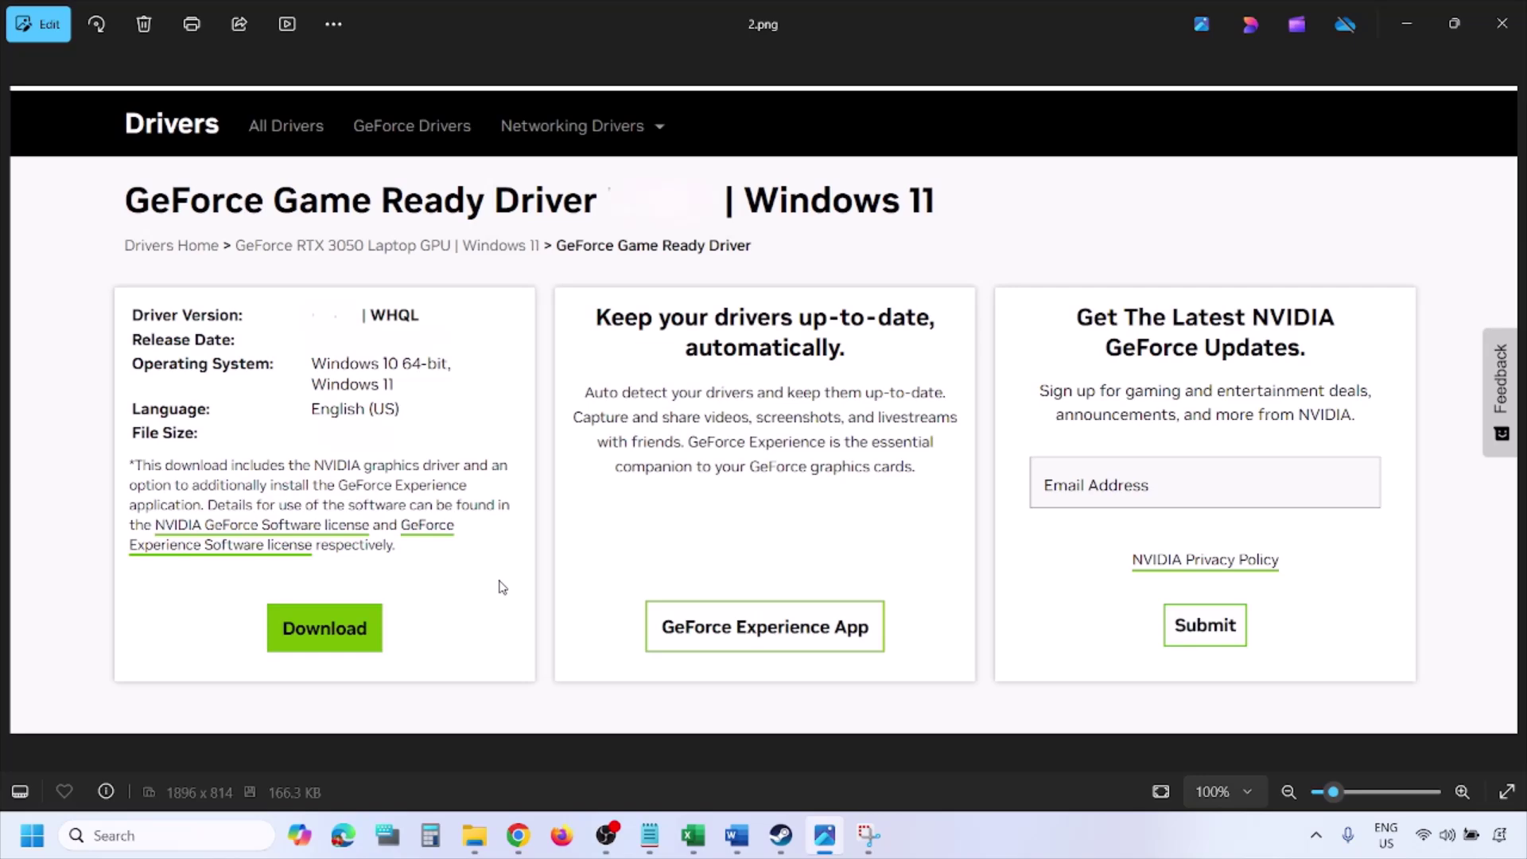
pyautogui.press('Right')
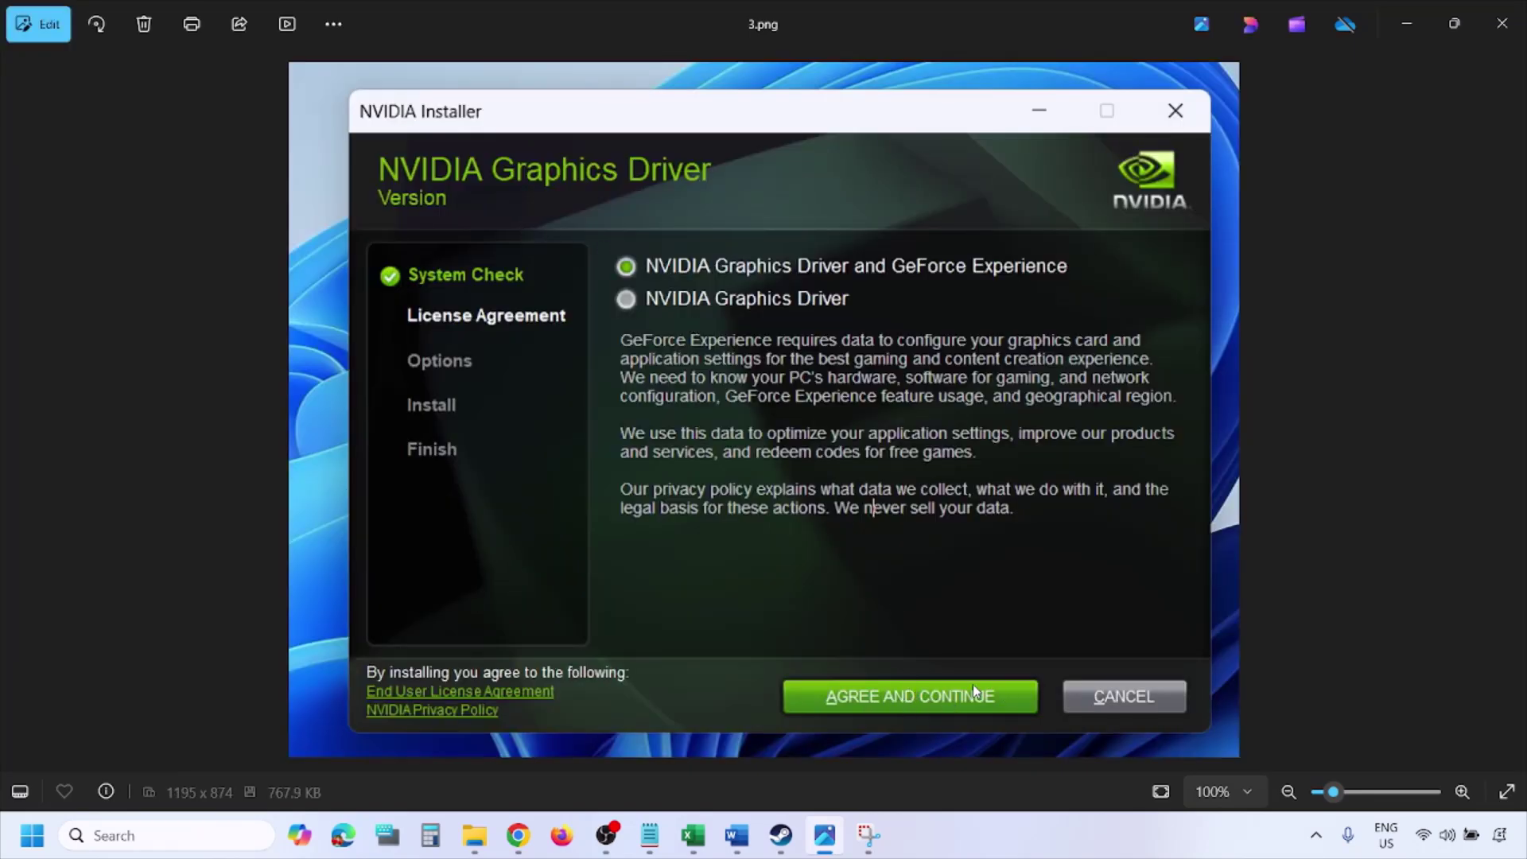
pyautogui.press('Right')
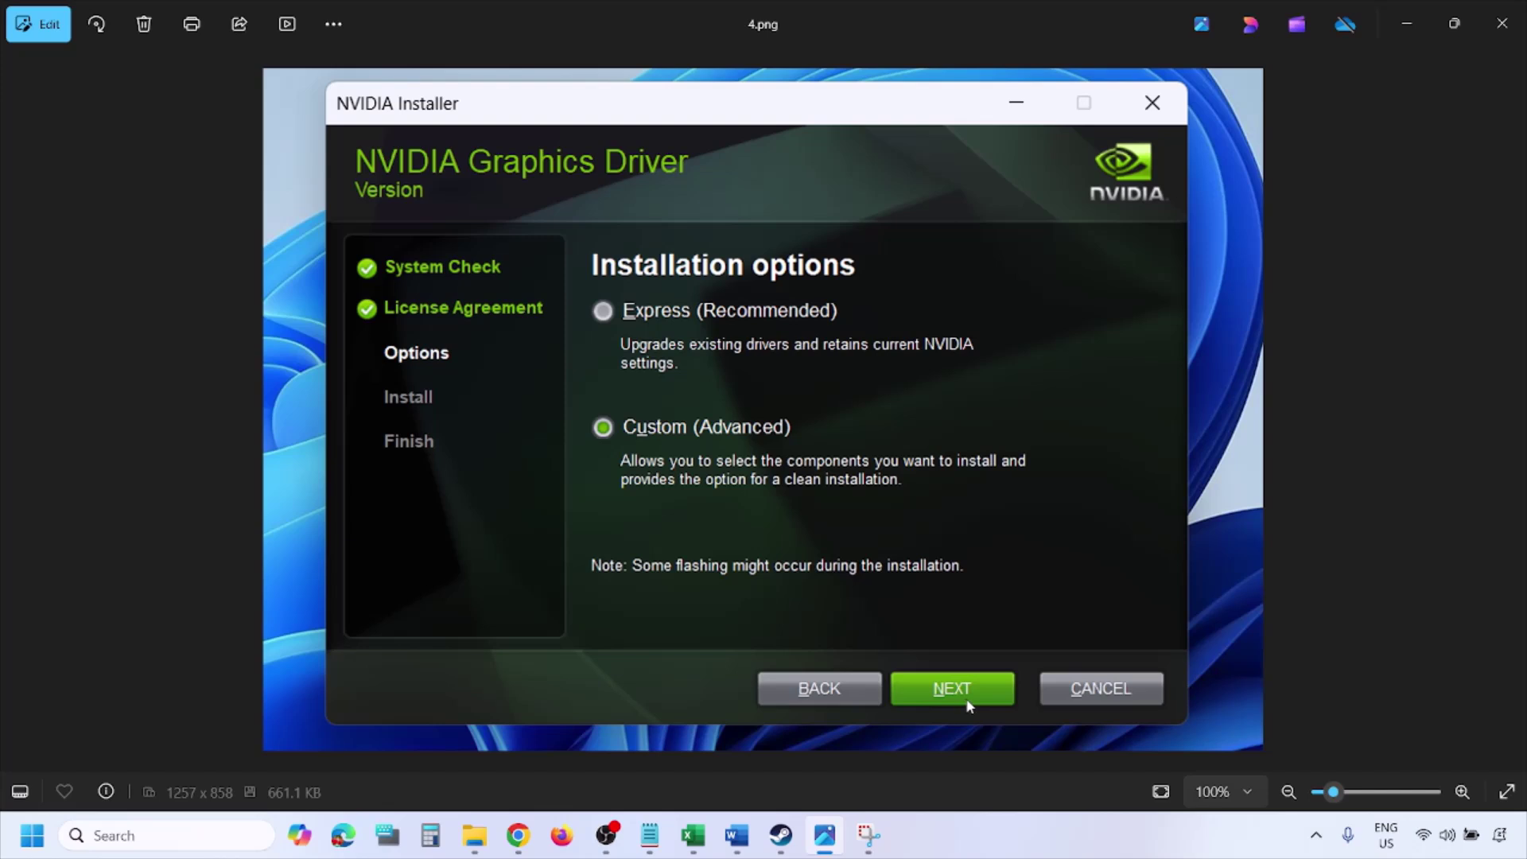
pyautogui.press('Right')
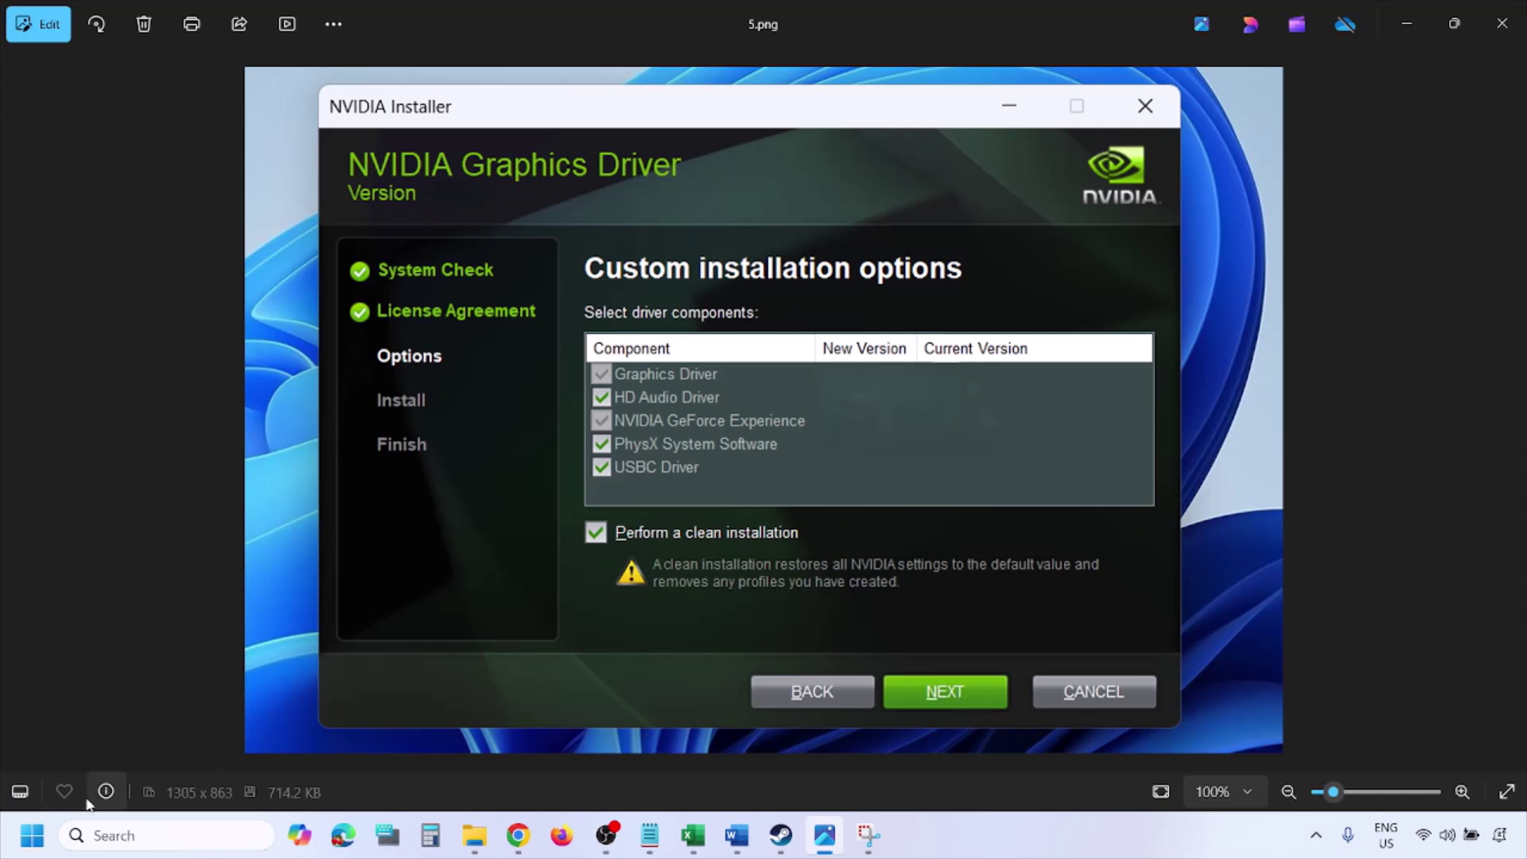
# View the Restart option in the Windows power options without restarting the computer
pyautogui.click(32, 835)
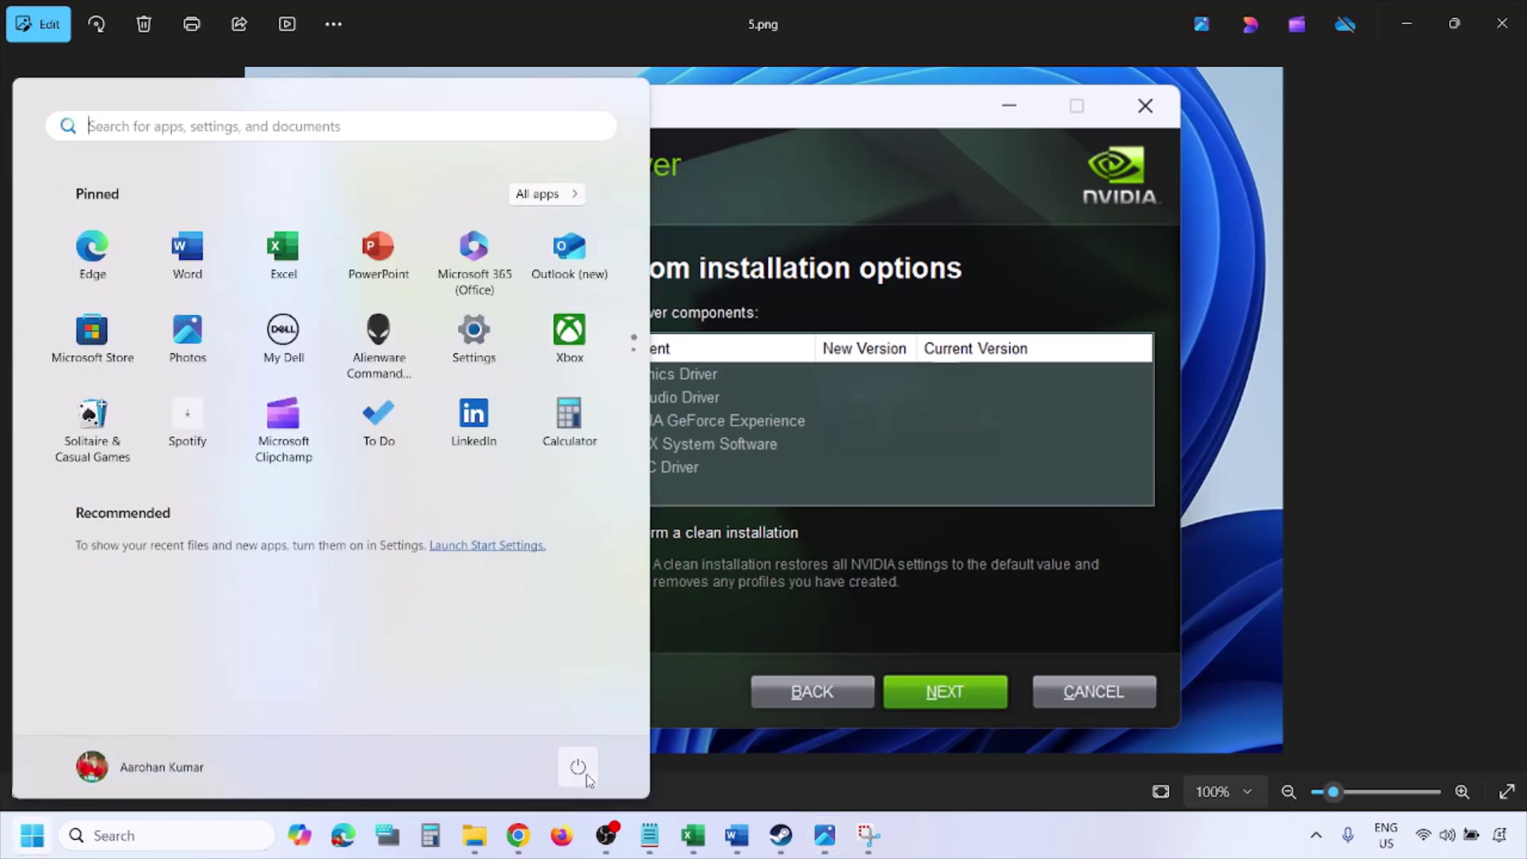
pyautogui.click(580, 768)
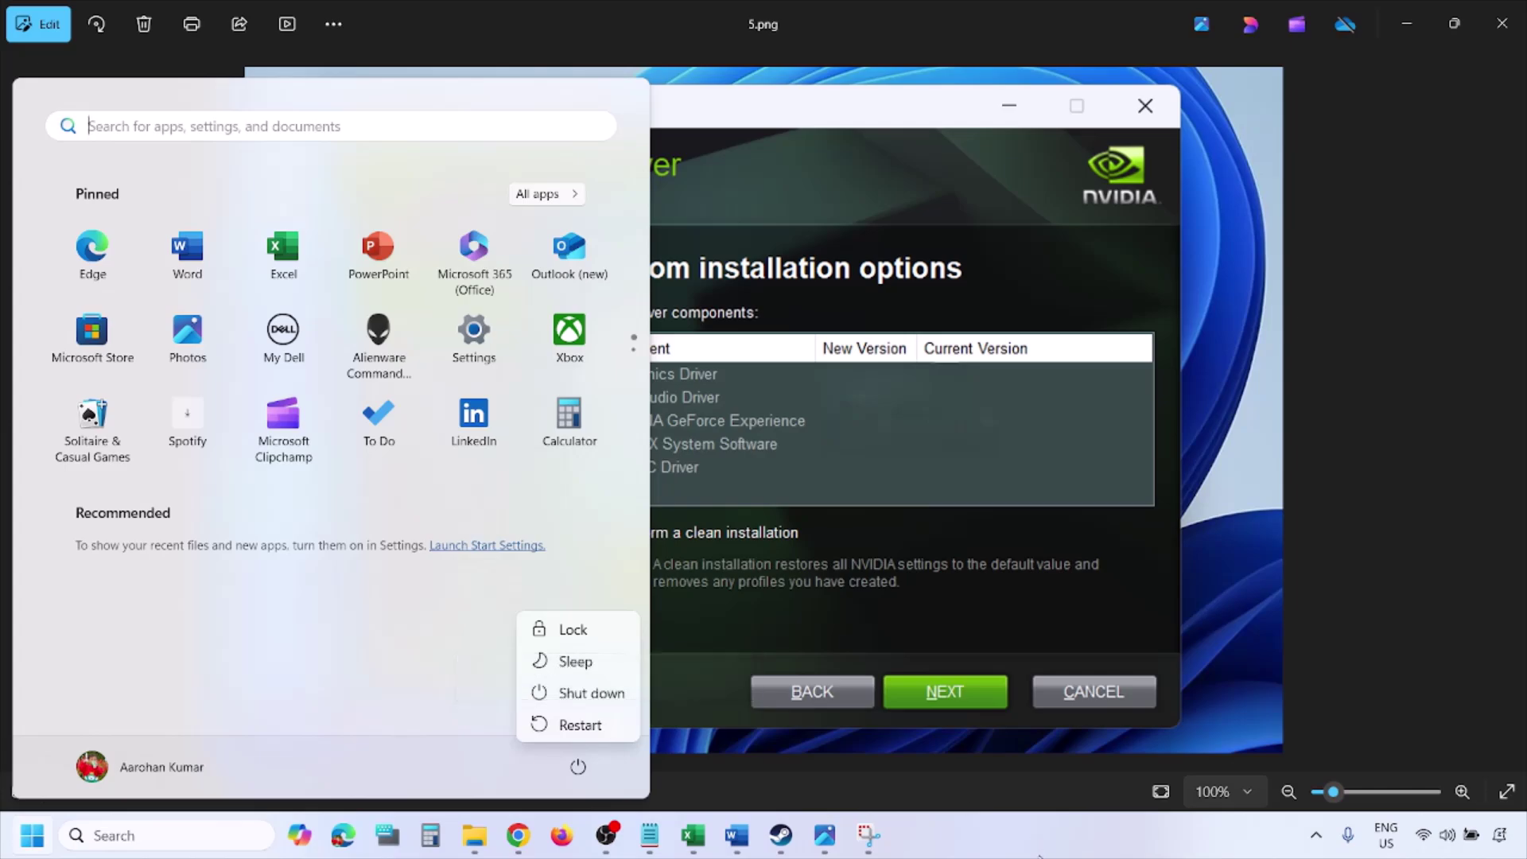
pyautogui.press('Right')
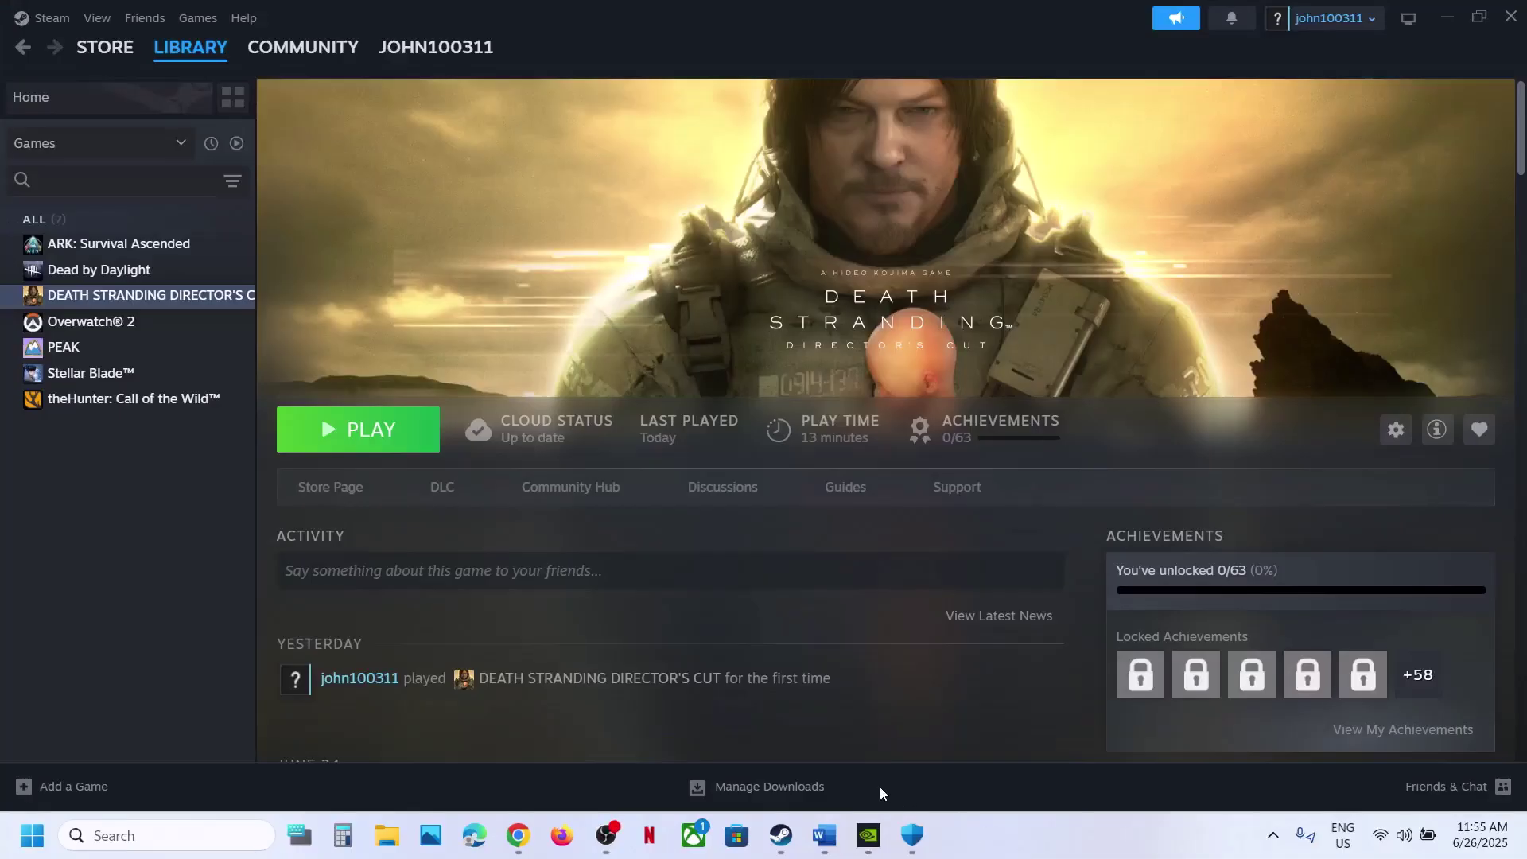
# Switch to the Word document, copy "graphics" from Step 6, and search Windows for it to open the Graphics settings
pyautogui.click(824, 835)
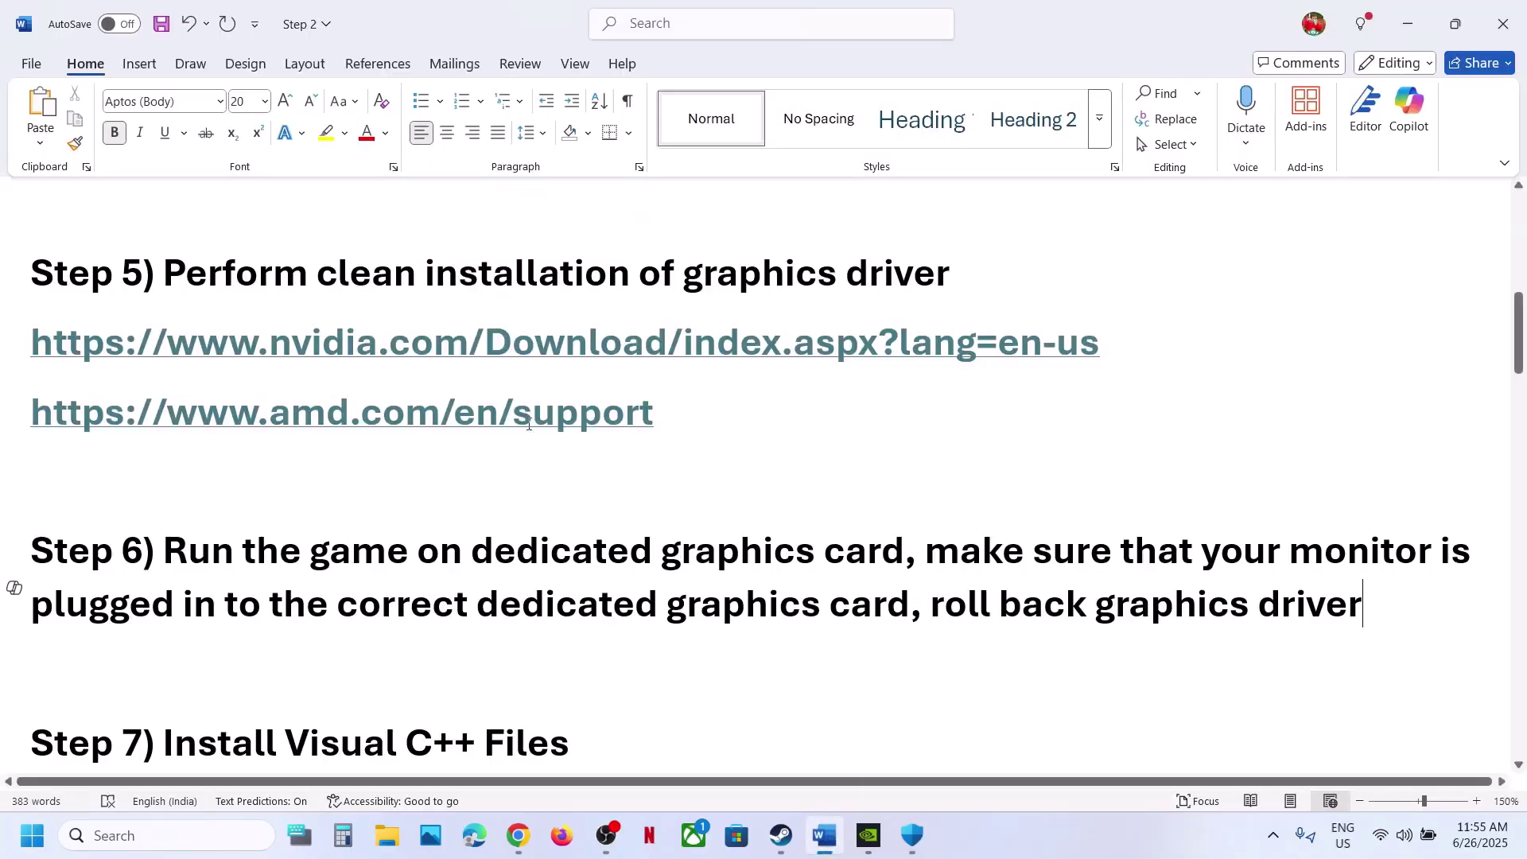
pyautogui.moveTo(296, 420); pyautogui.dragTo(476, 420)
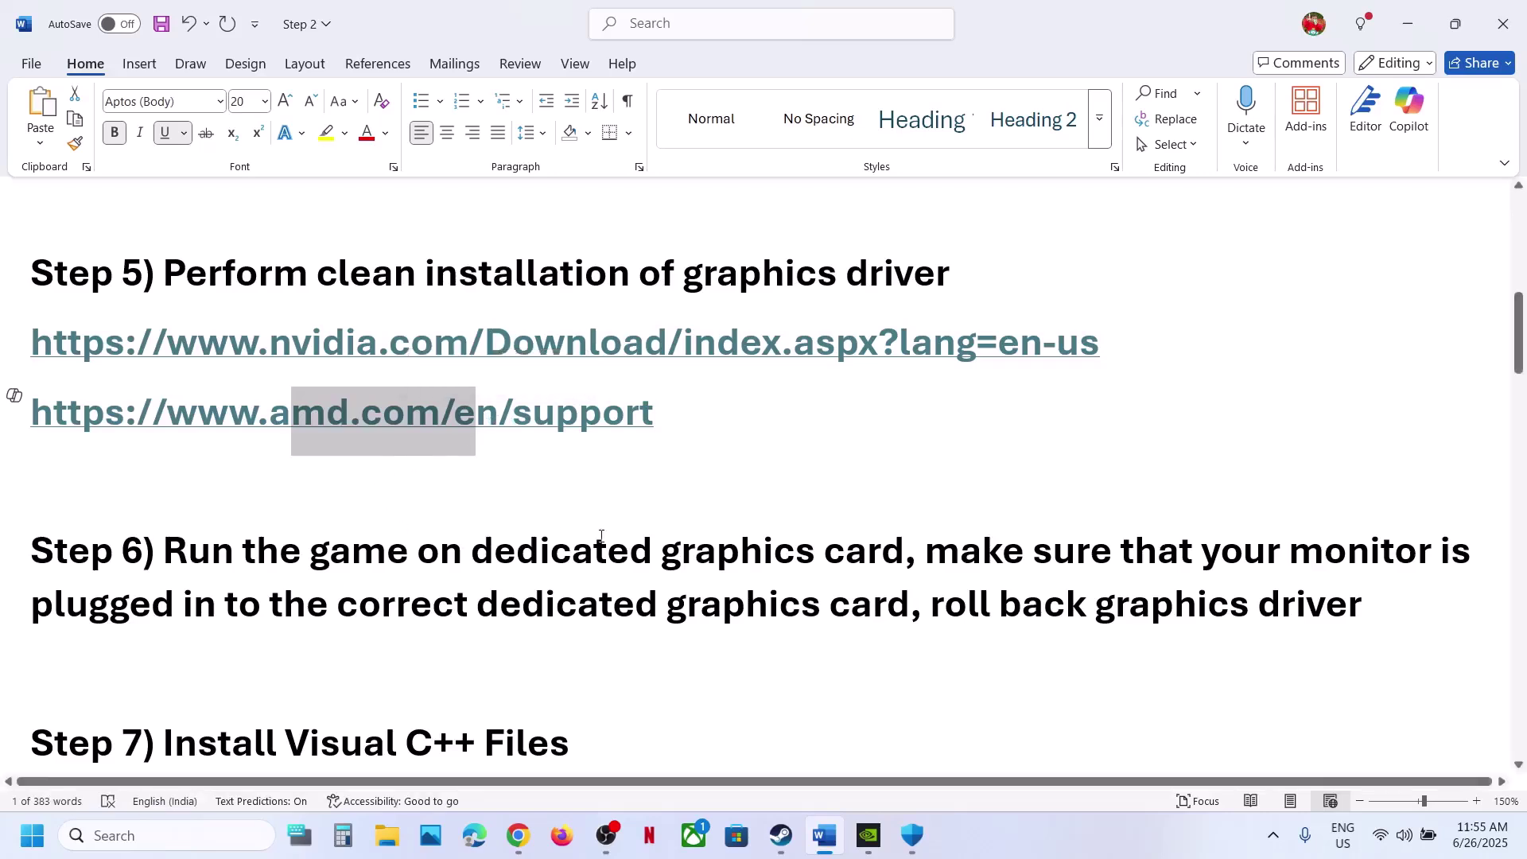
pyautogui.doubleClick(704, 549)
pyautogui.hotkey('ctrl', 'c')
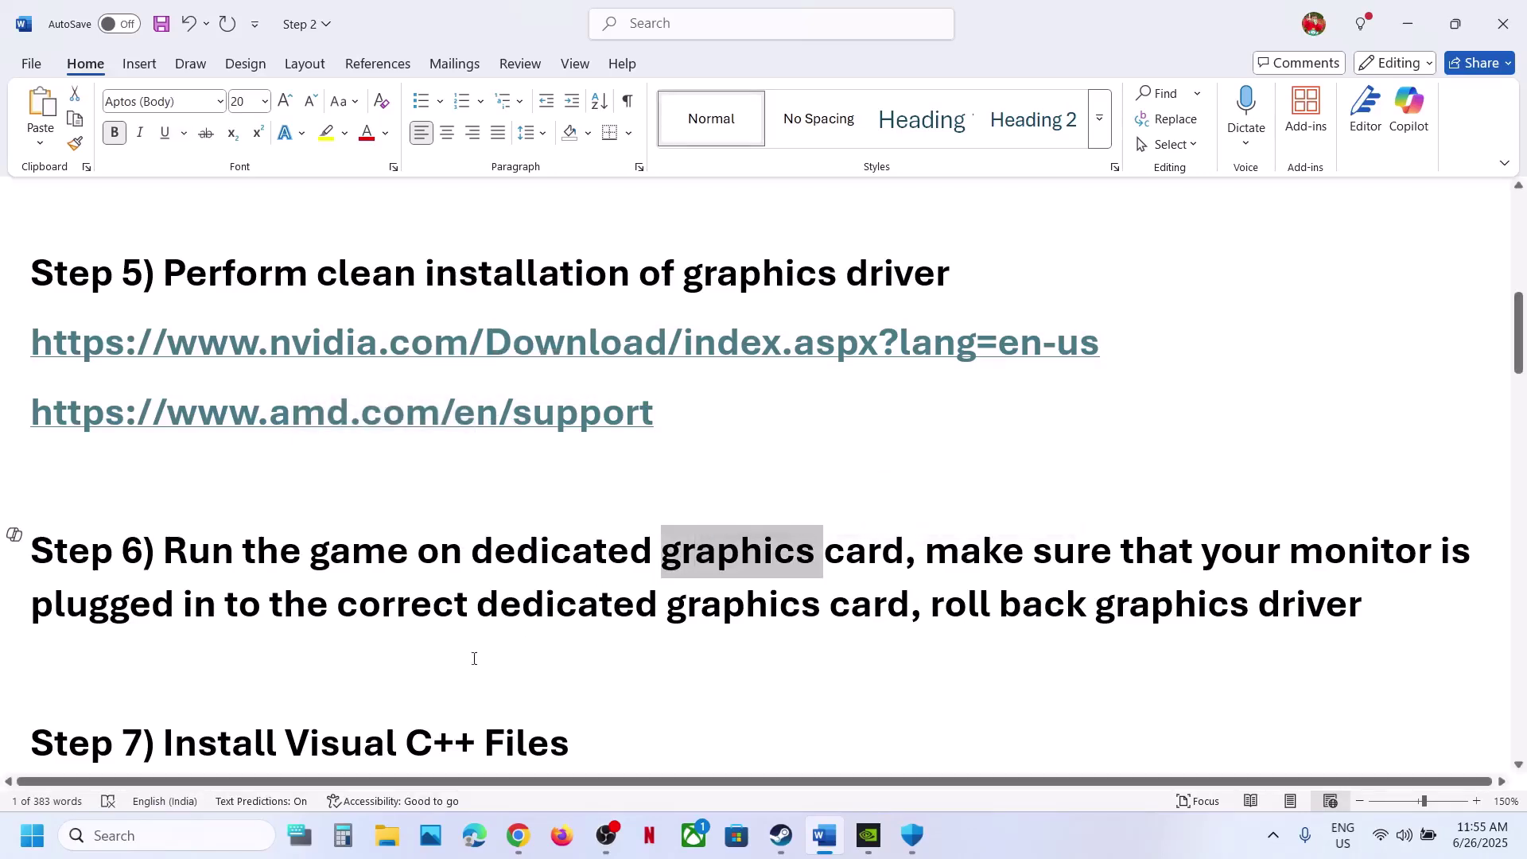
pyautogui.click(203, 845)
pyautogui.hotkey('ctrl', 'v')
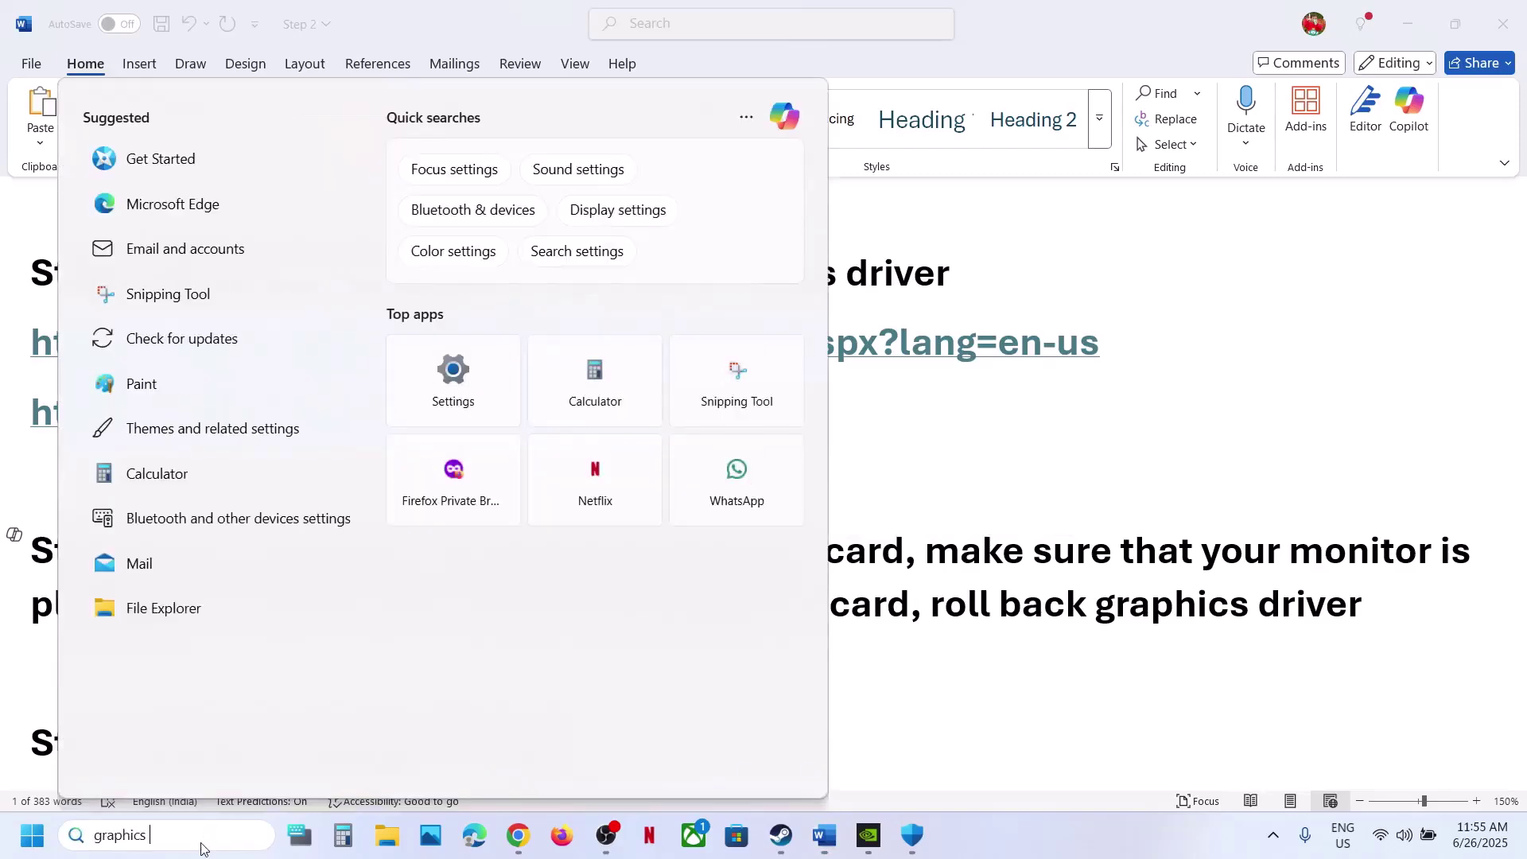
pyautogui.press('Return')
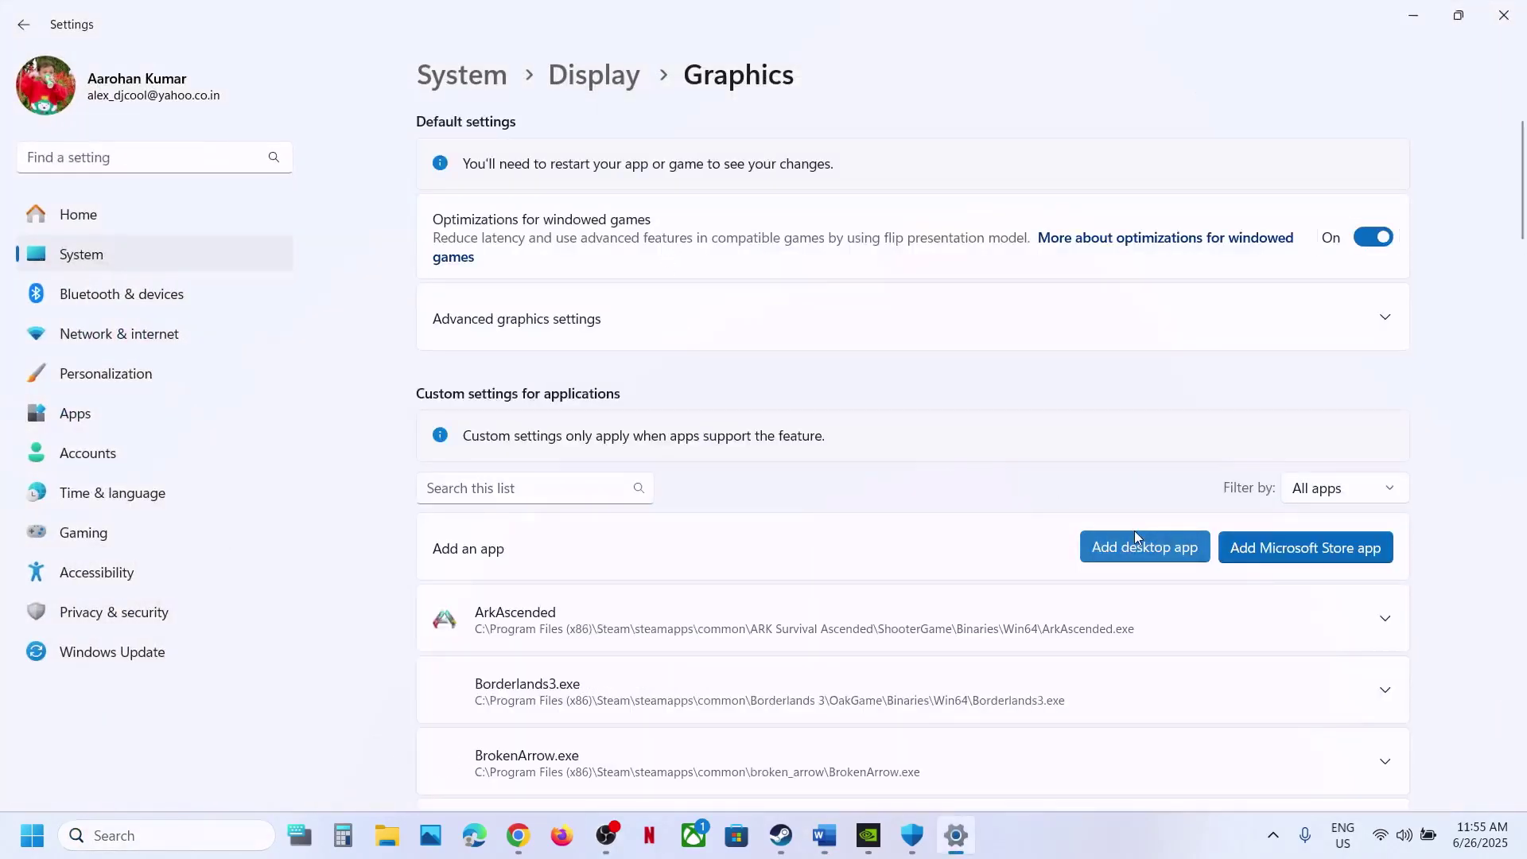
# Add the desktop app ds from C:\Program Files (x86)\Steam\steamapps\common\DEATH STRANDING DIRECTORS CUT to the custom graphics settings
pyautogui.click(1134, 535)
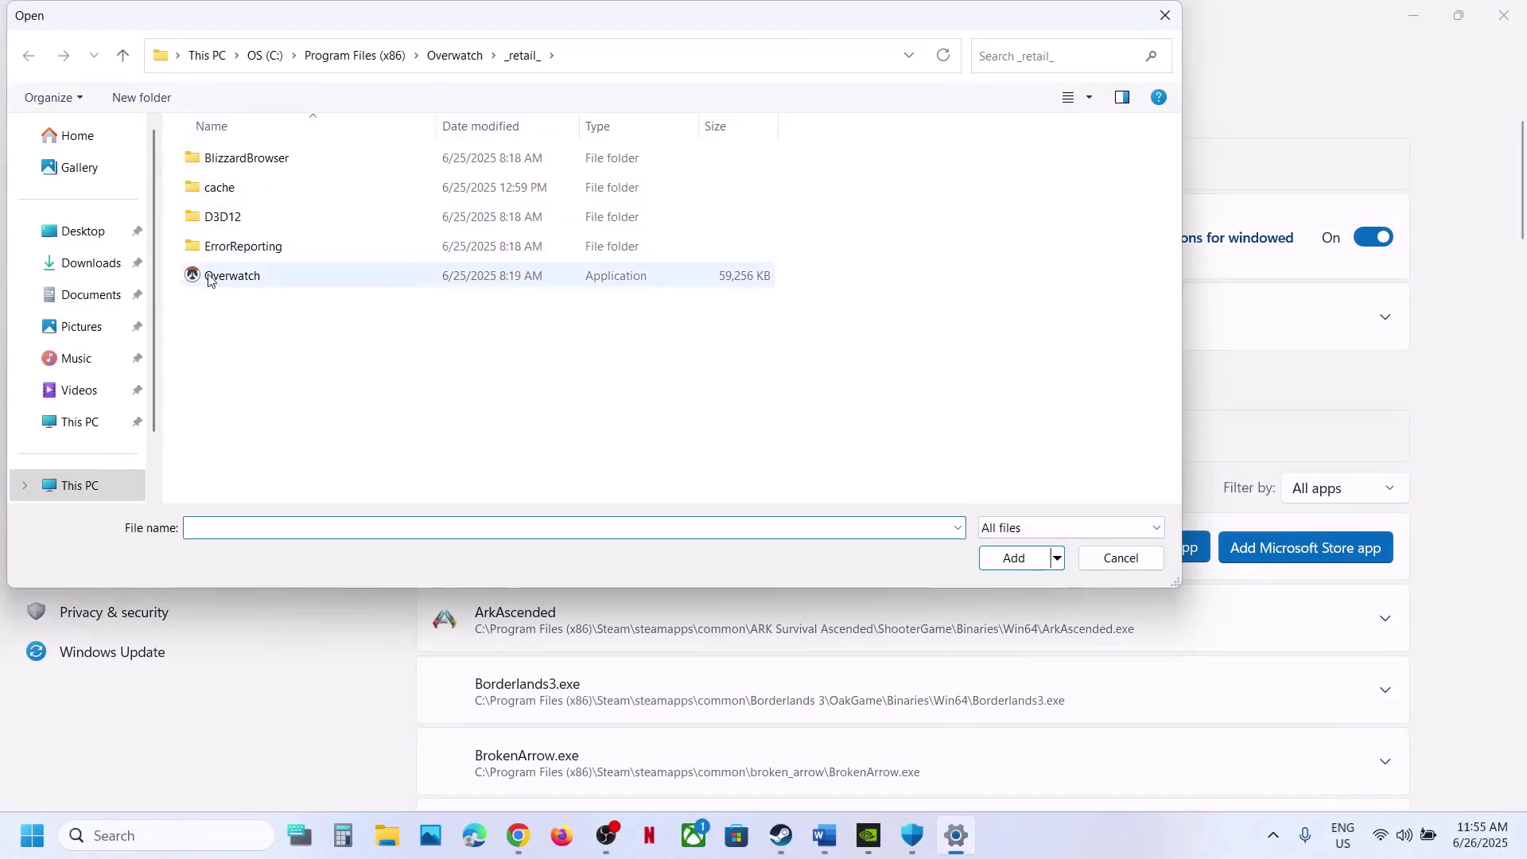
pyautogui.click(359, 57)
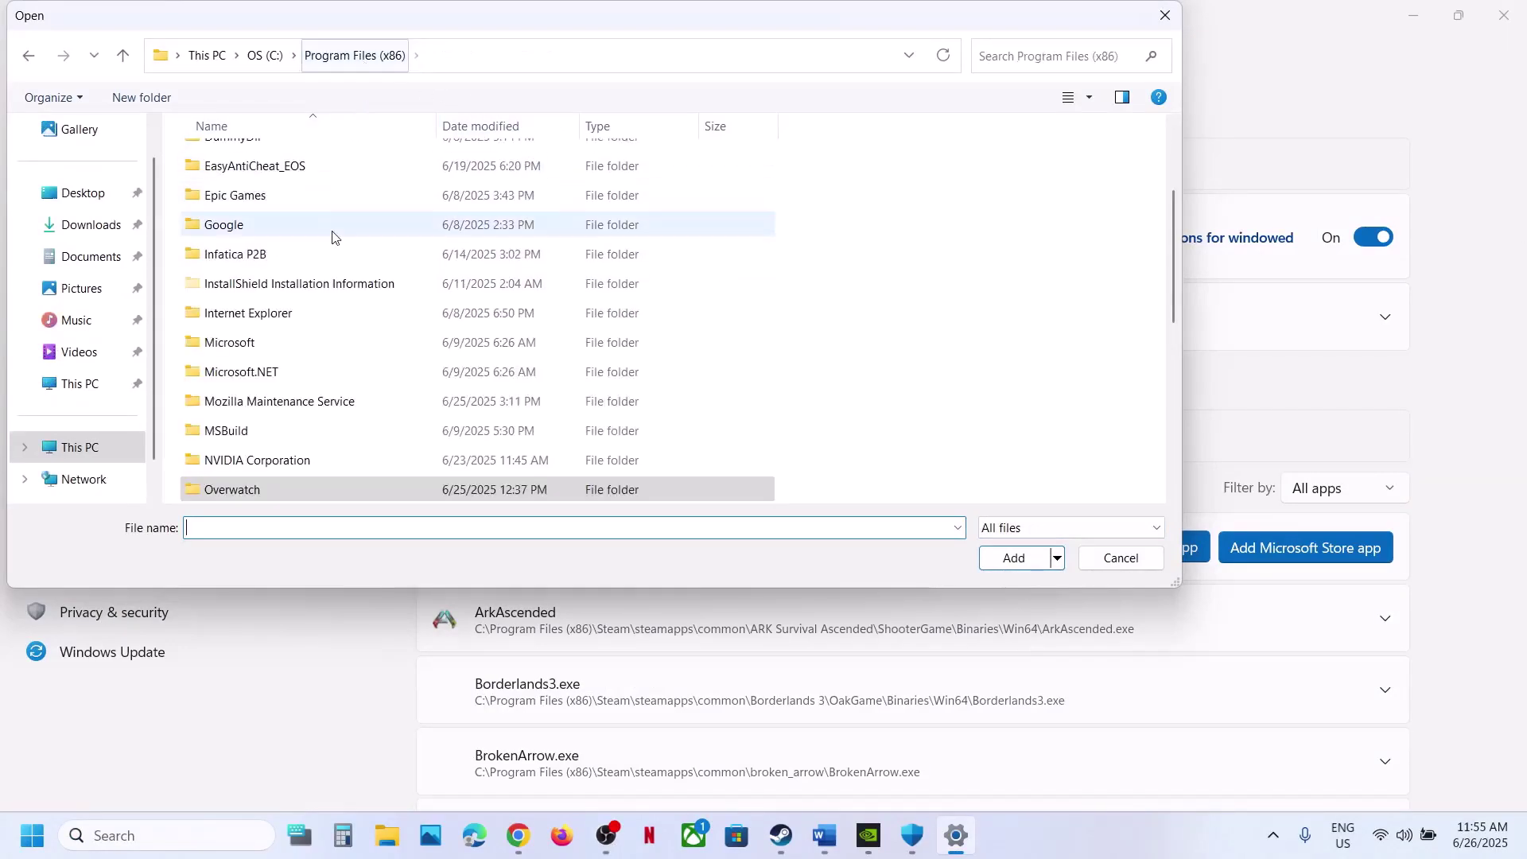
pyautogui.scroll(-5, 333, 236)
pyautogui.click(229, 179)
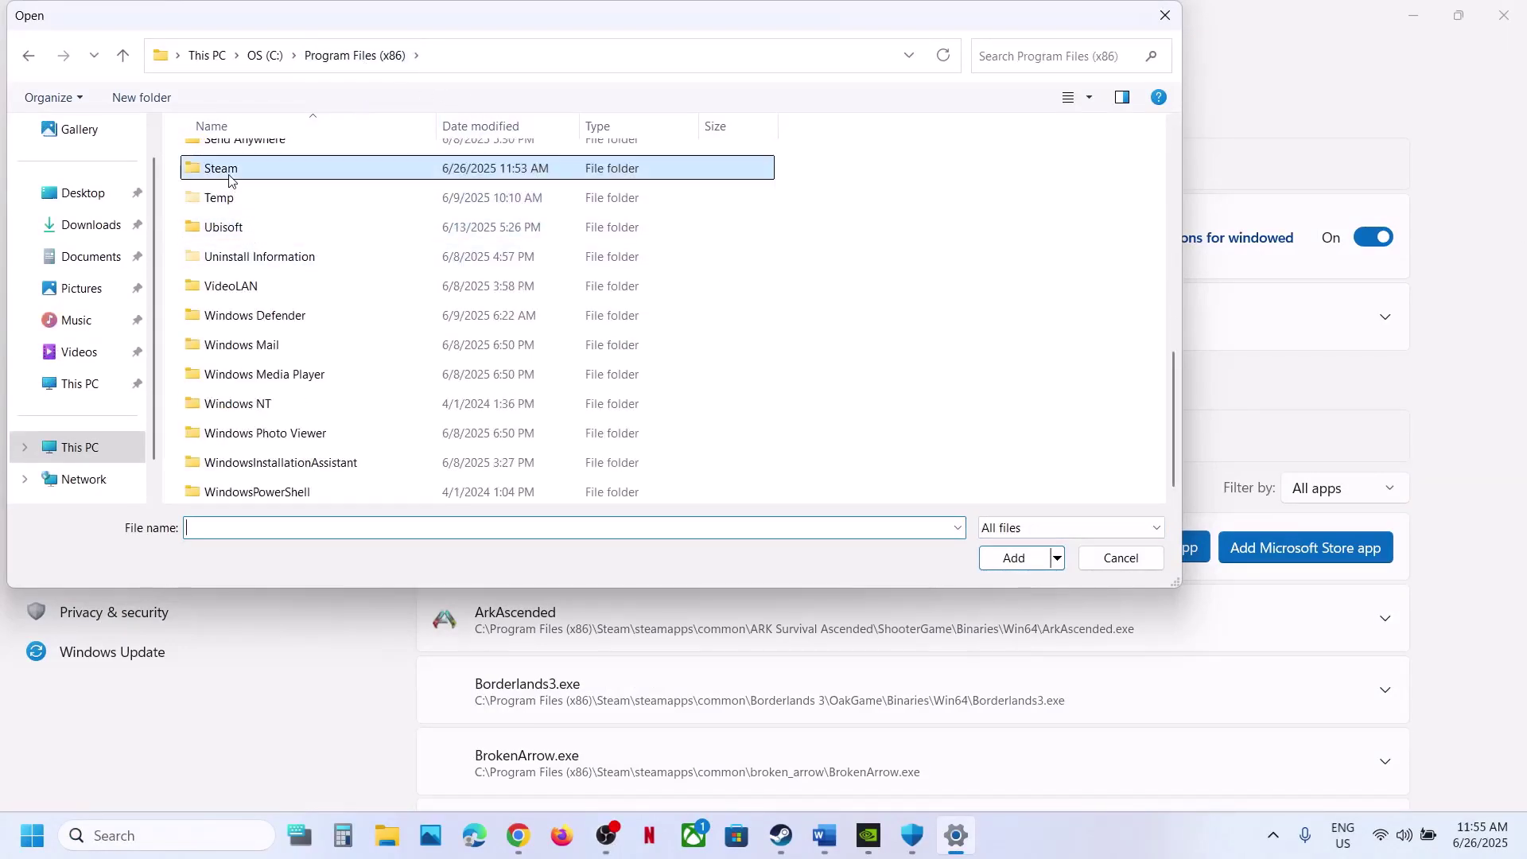
pyautogui.doubleClick(229, 180)
pyautogui.write('steam')
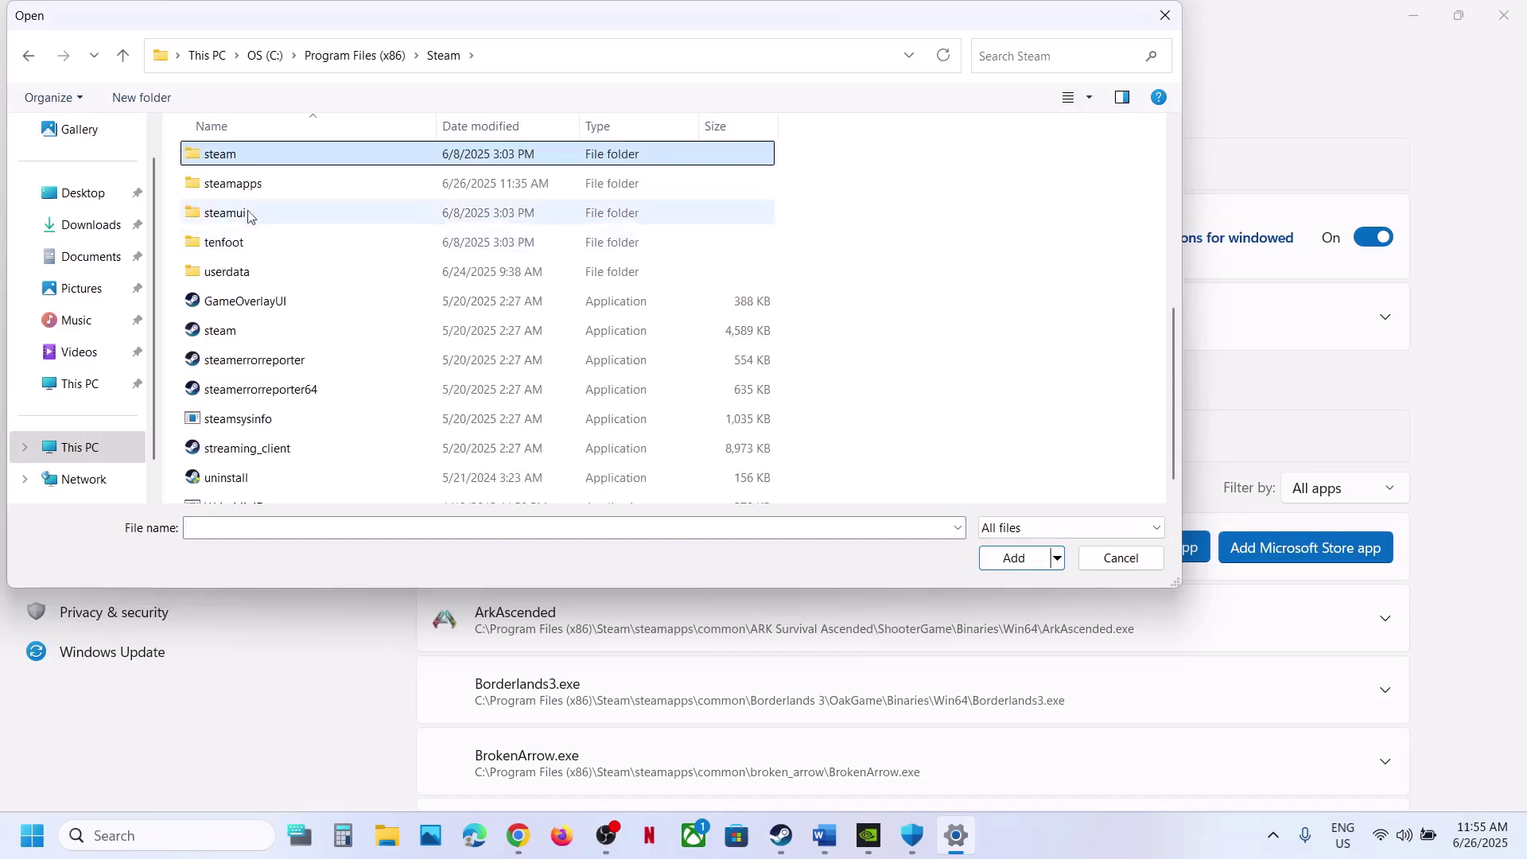
pyautogui.doubleClick(243, 189)
pyautogui.click(238, 158)
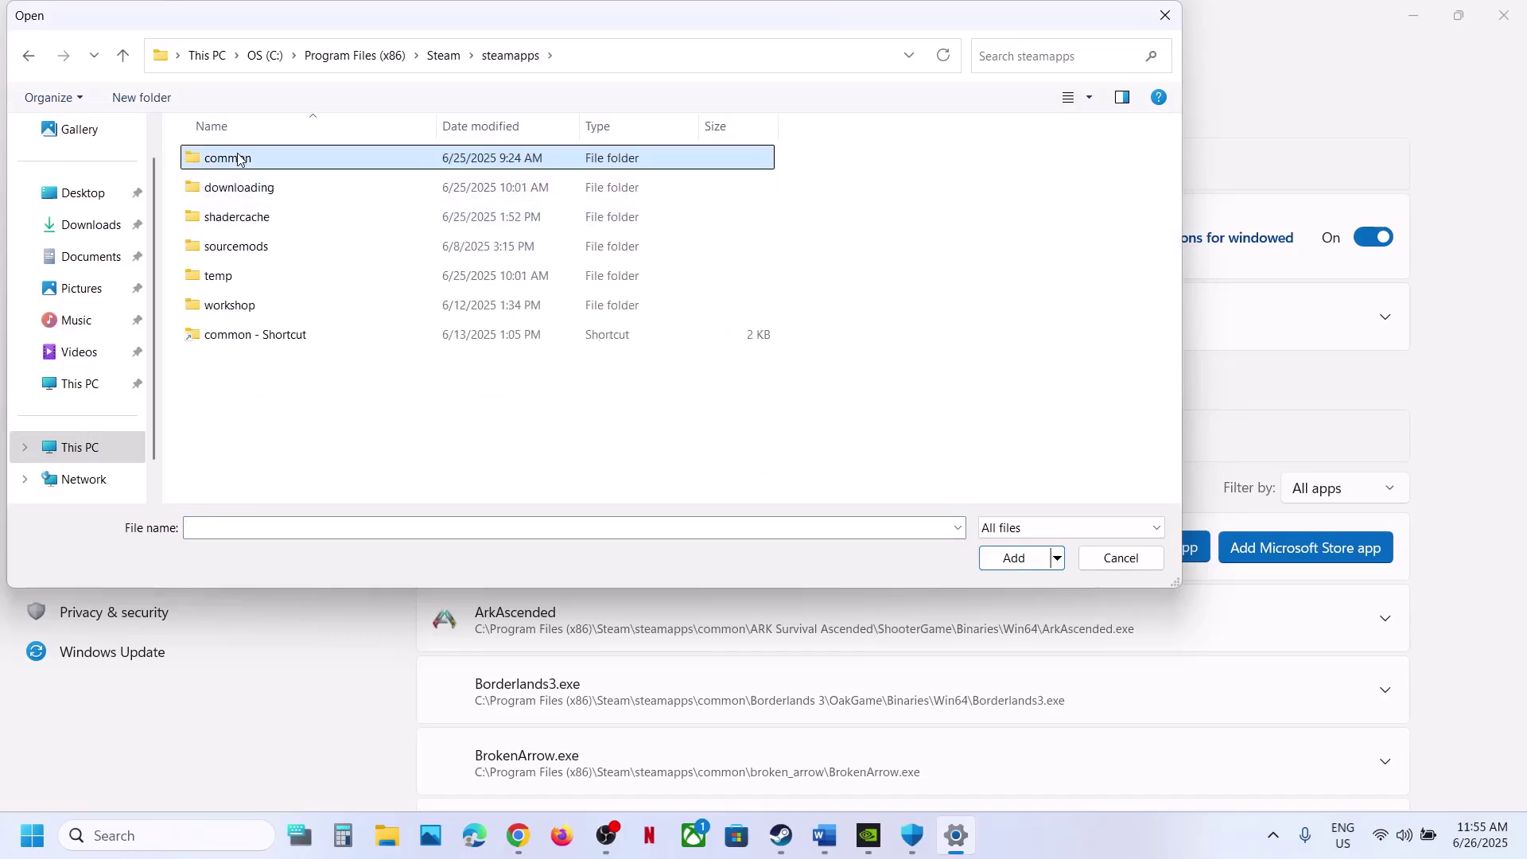
pyautogui.doubleClick(238, 159)
pyautogui.doubleClick(301, 275)
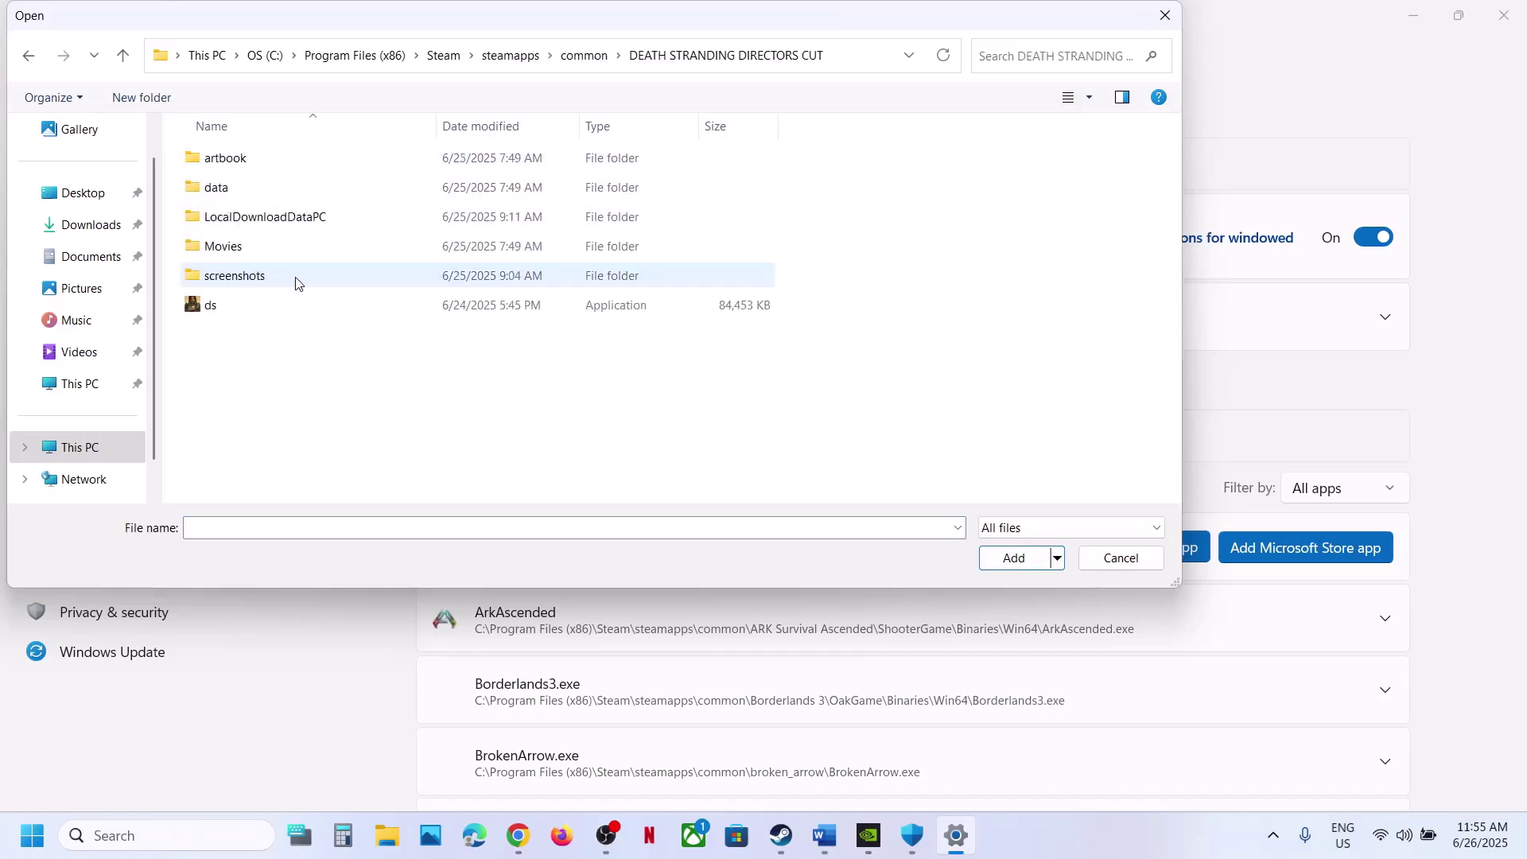
pyautogui.click(233, 303)
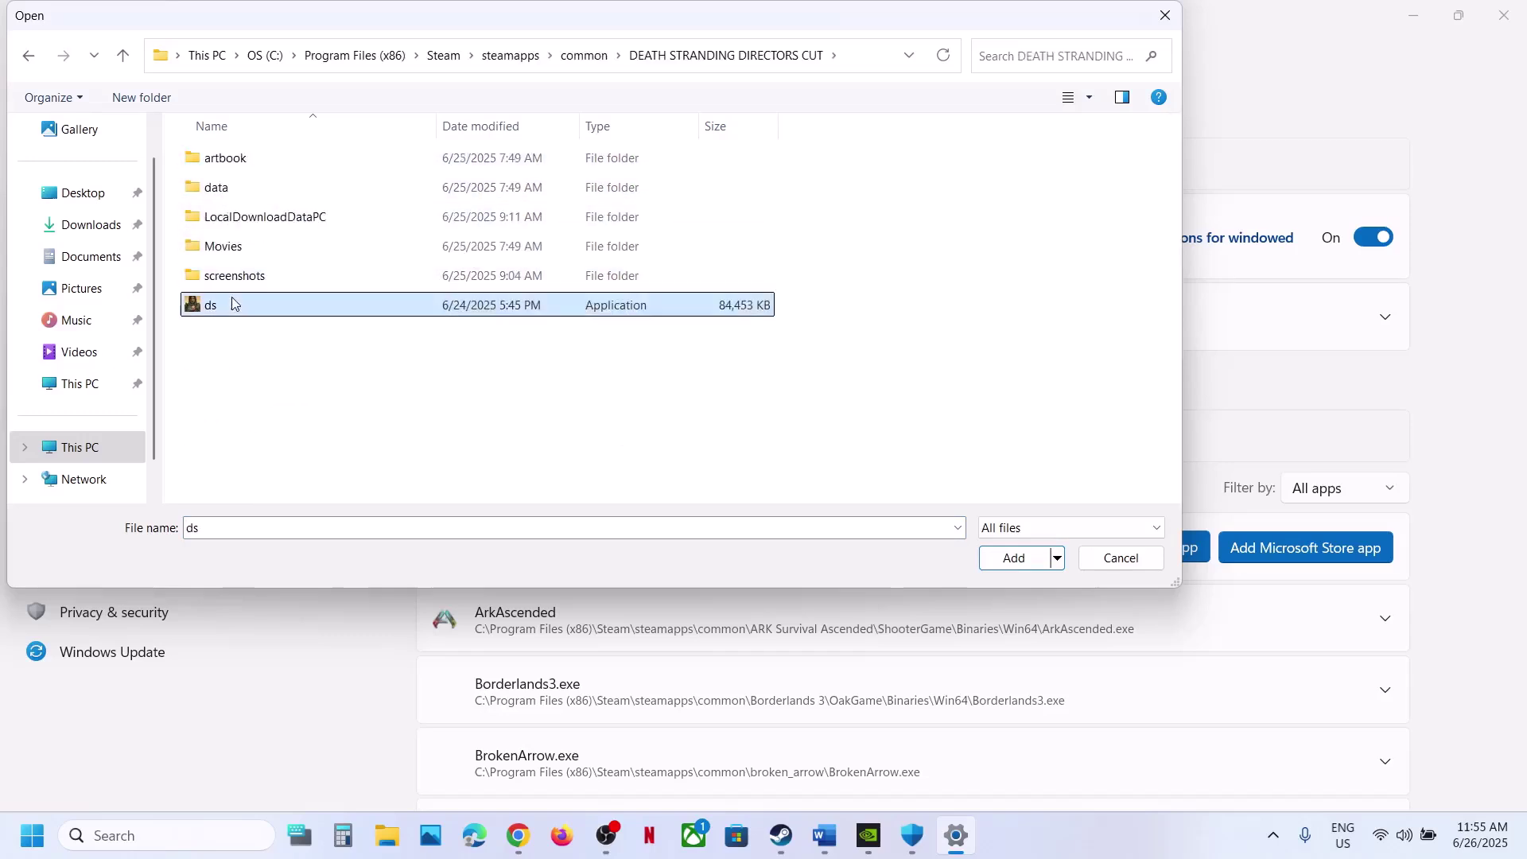
pyautogui.click(995, 561)
# Set the GPU preference of DEATH STRANDING DIRECTOR'S CUT to High Performance (NVIDIA GeForce RTX 3050 Laptop GPU) and close Settings
pyautogui.scroll(-5, 814, 607)
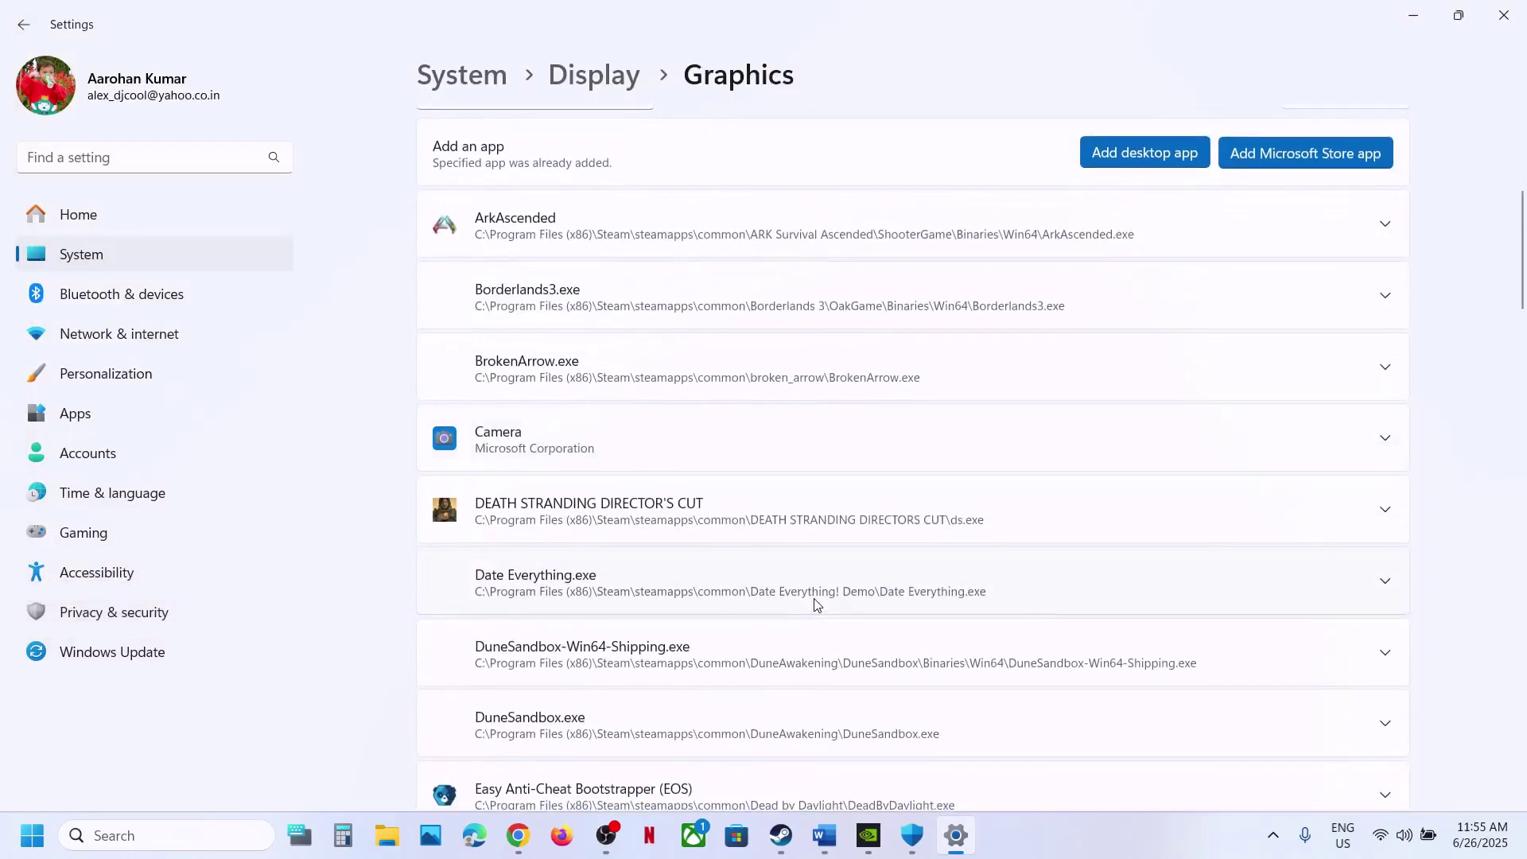
pyautogui.click(649, 526)
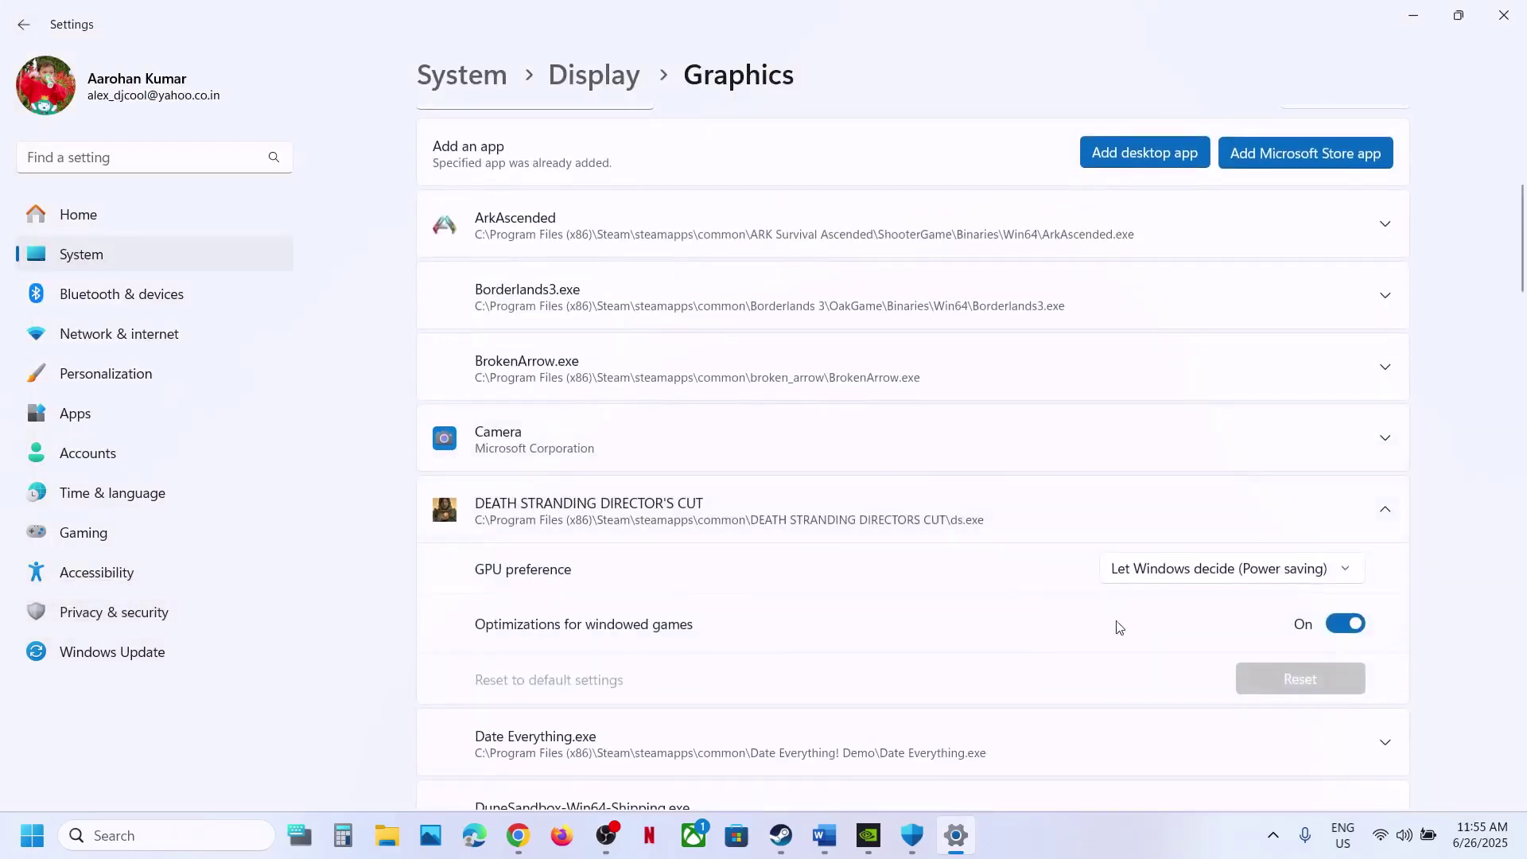
pyautogui.click(1192, 570)
pyautogui.click(1225, 641)
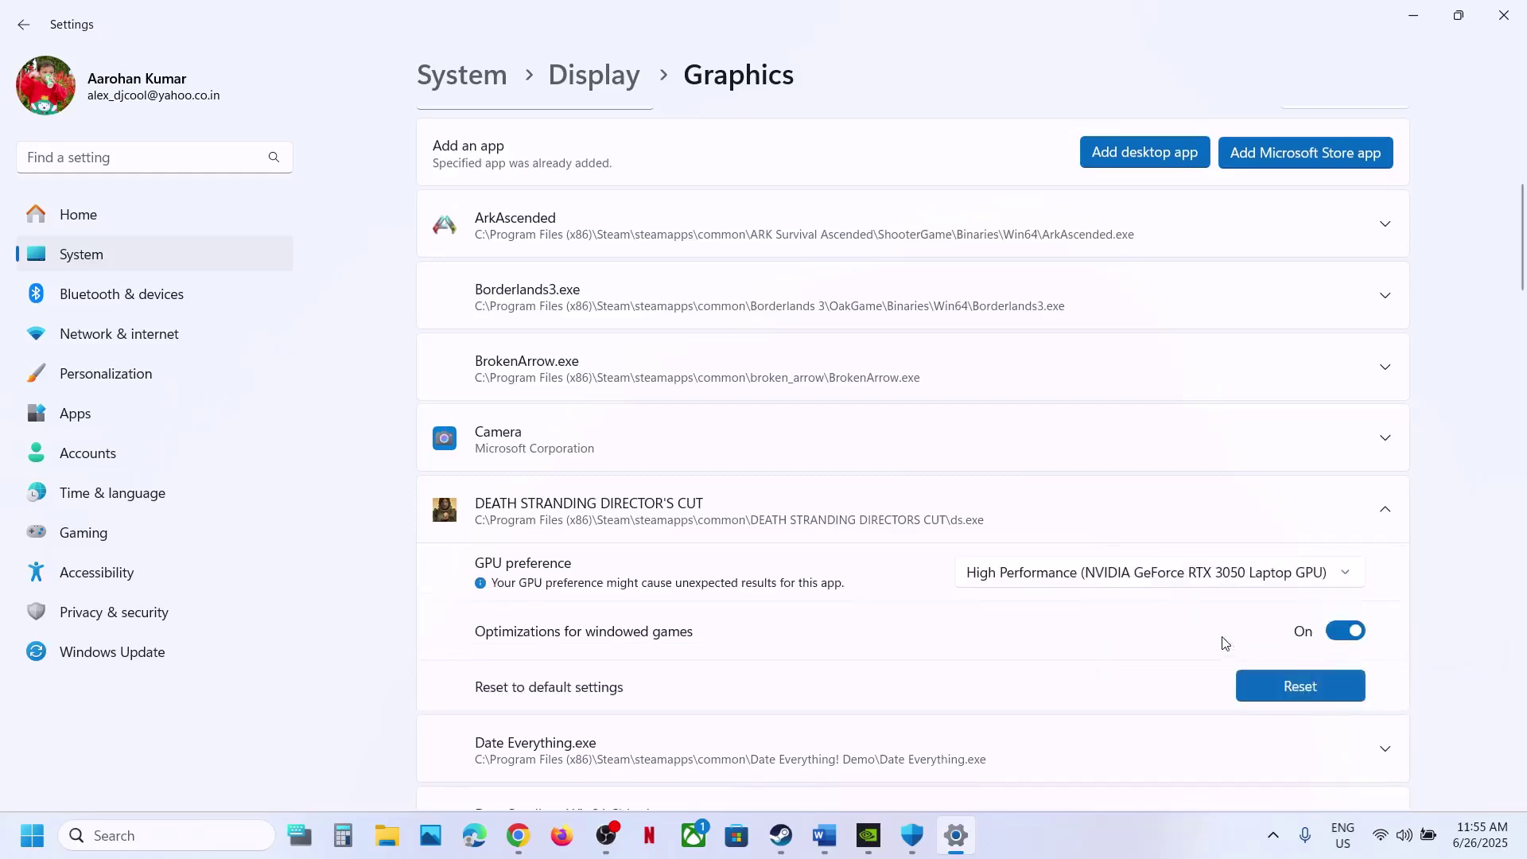
pyautogui.click(1503, 15)
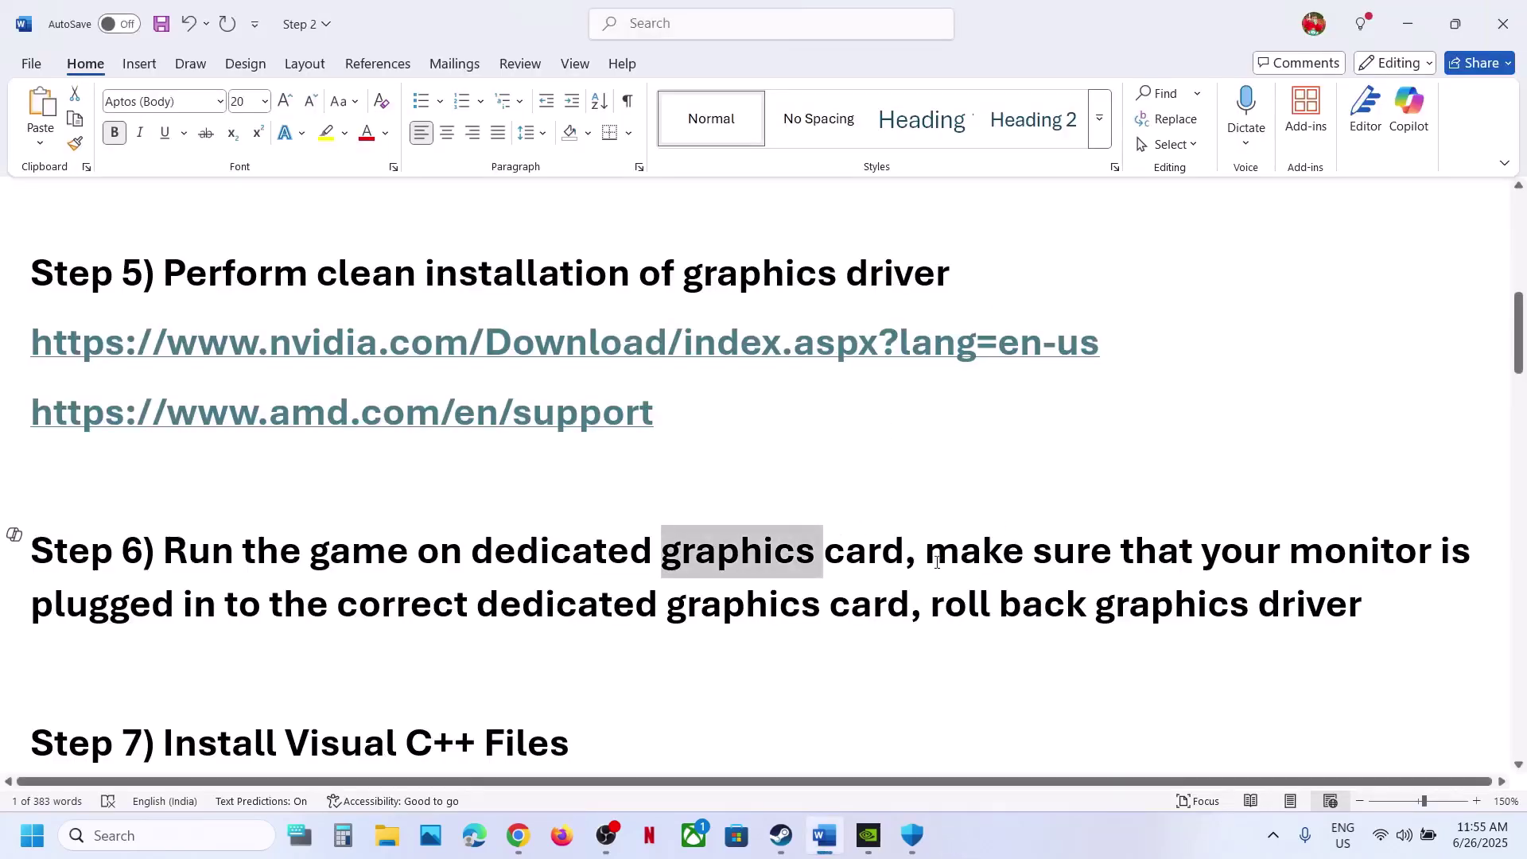
# Examine the Step 6 advice on the monitor connection and rolling back the graphics driver, along with the NVIDIA download link in Step 5
pyautogui.moveTo(935, 560); pyautogui.dragTo(1054, 553)
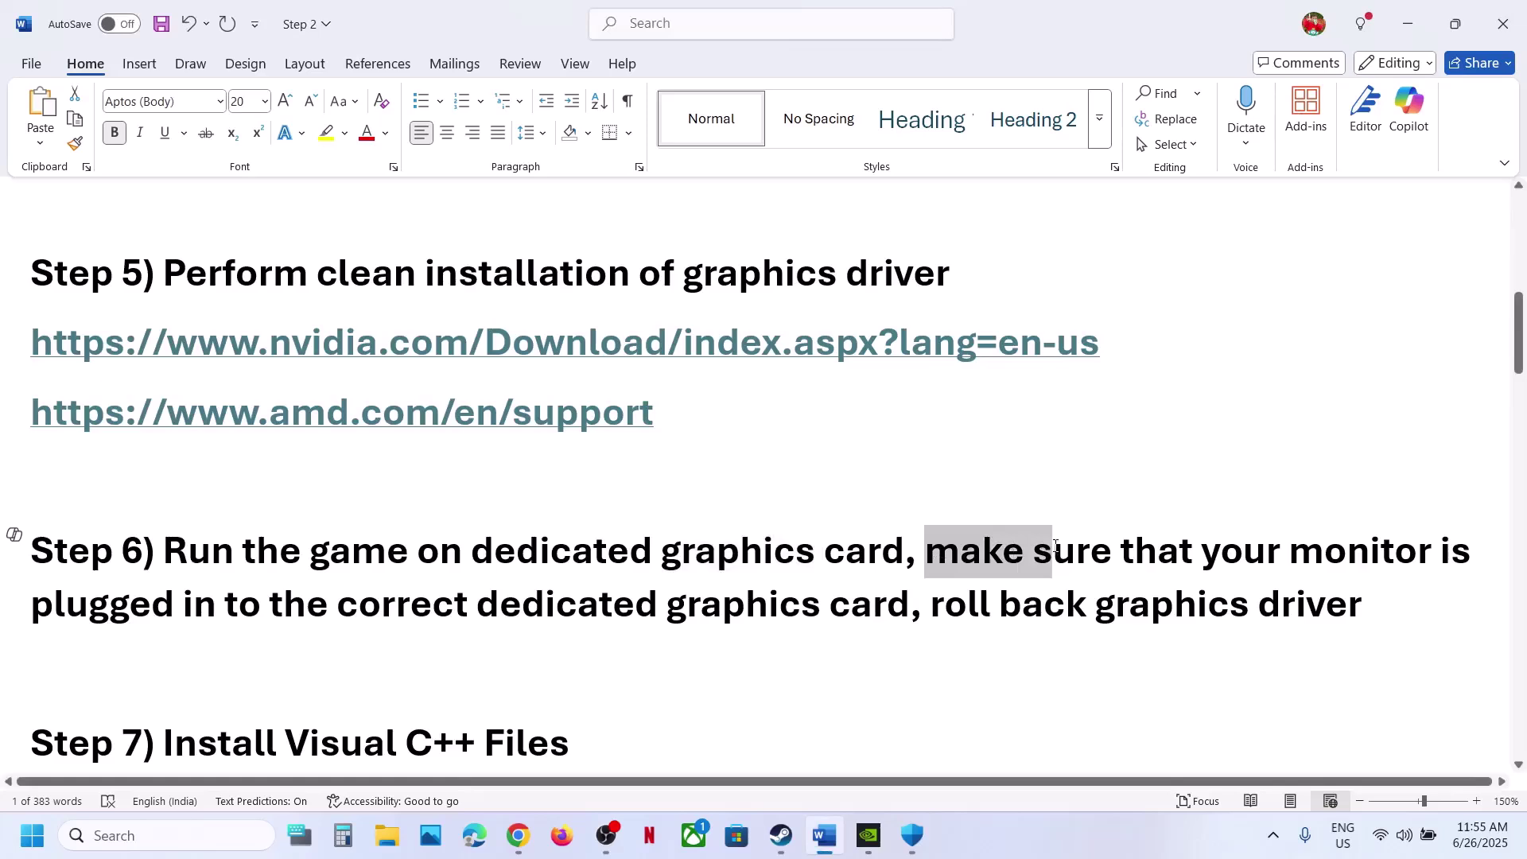
pyautogui.moveTo(1055, 546); pyautogui.dragTo(1352, 563)
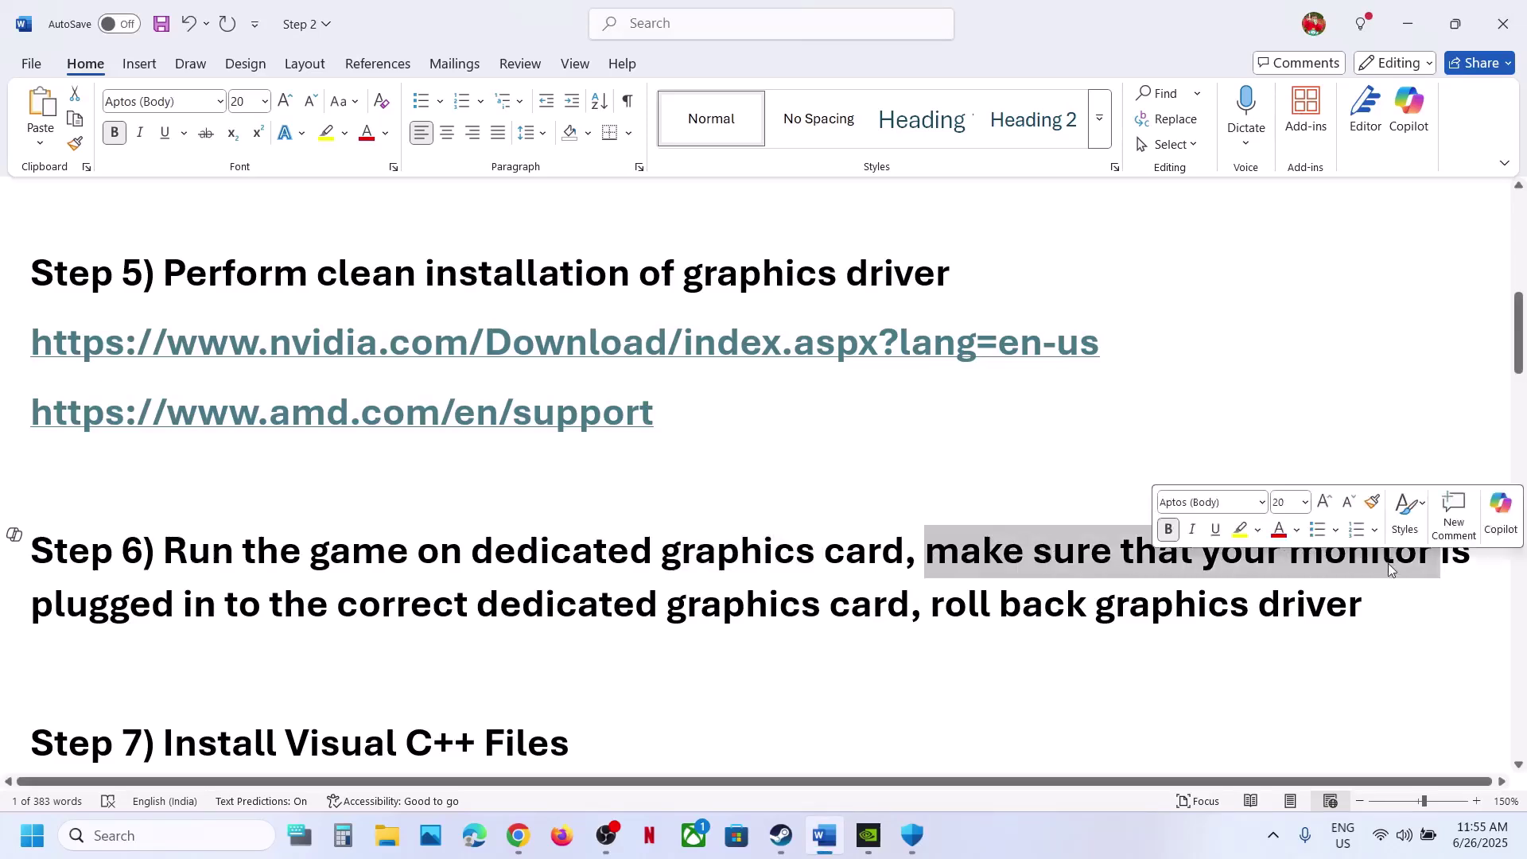
pyautogui.click(1315, 564)
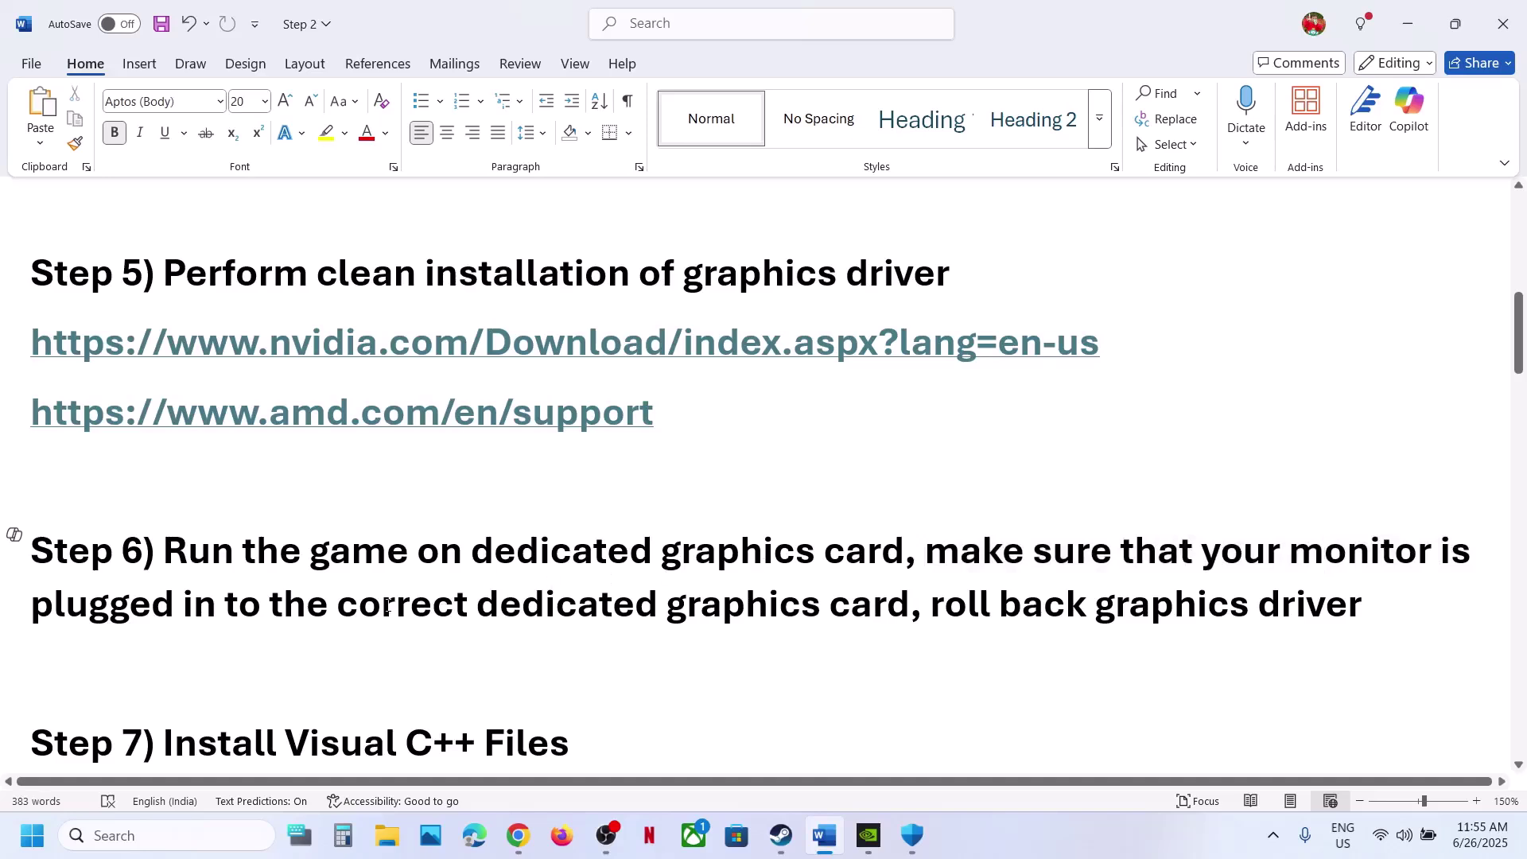
pyautogui.moveTo(135, 604); pyautogui.dragTo(761, 621)
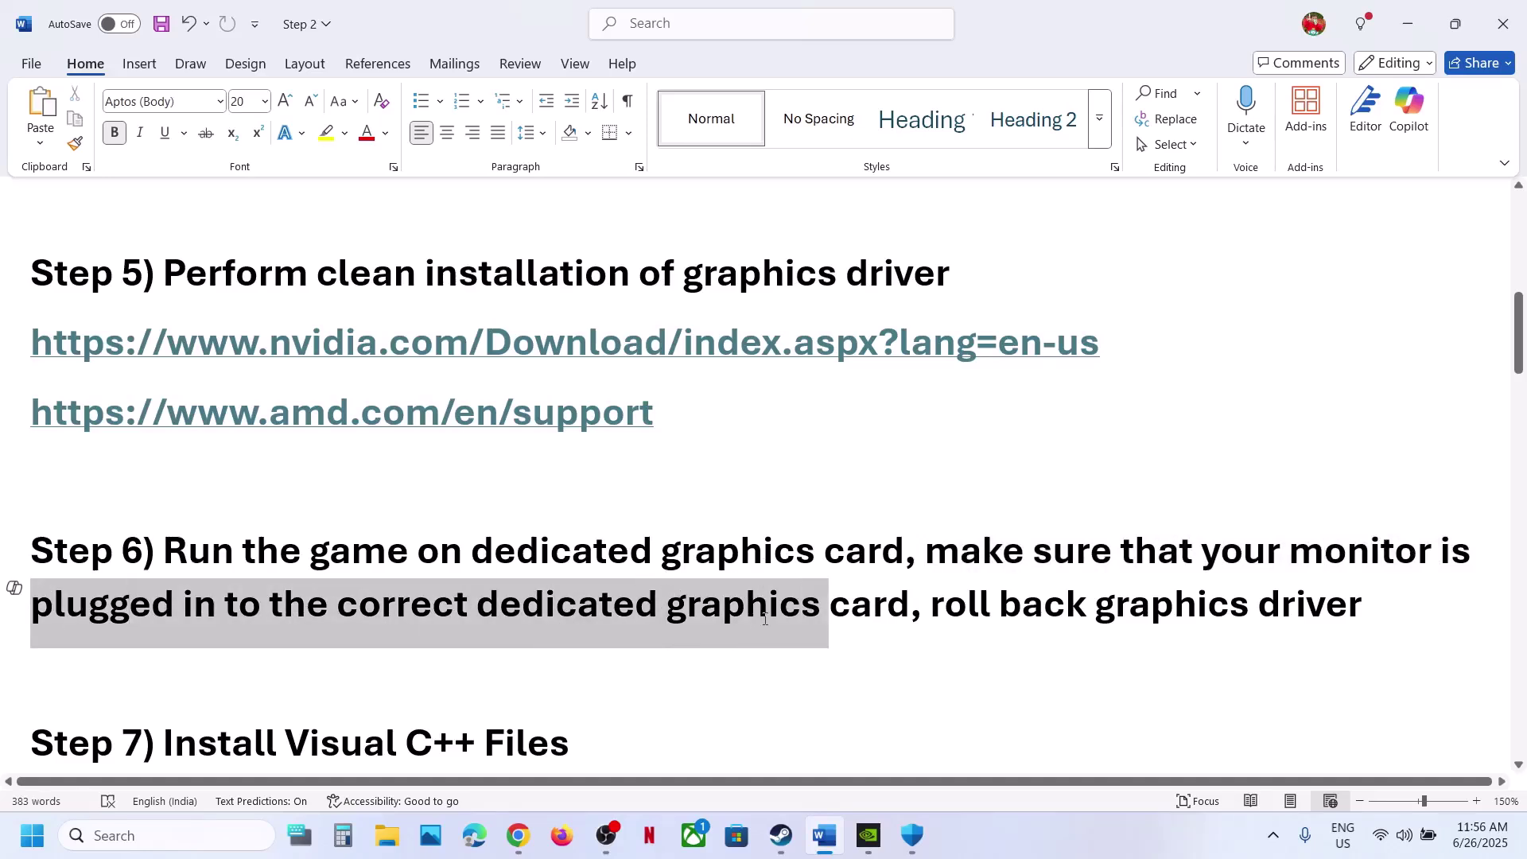
pyautogui.moveTo(765, 619); pyautogui.dragTo(910, 624)
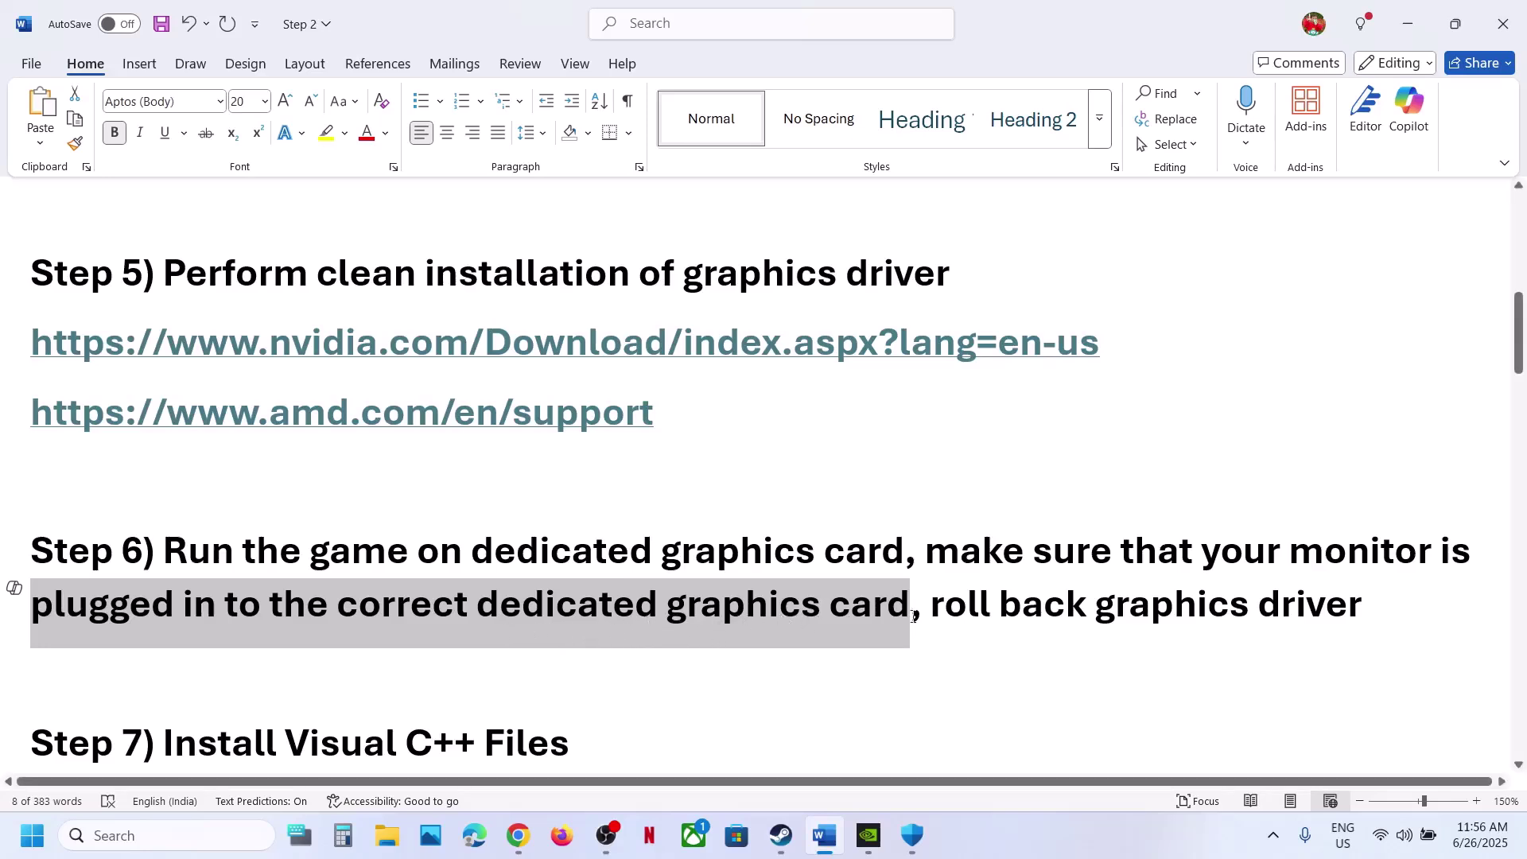
pyautogui.moveTo(930, 608); pyautogui.dragTo(1360, 608)
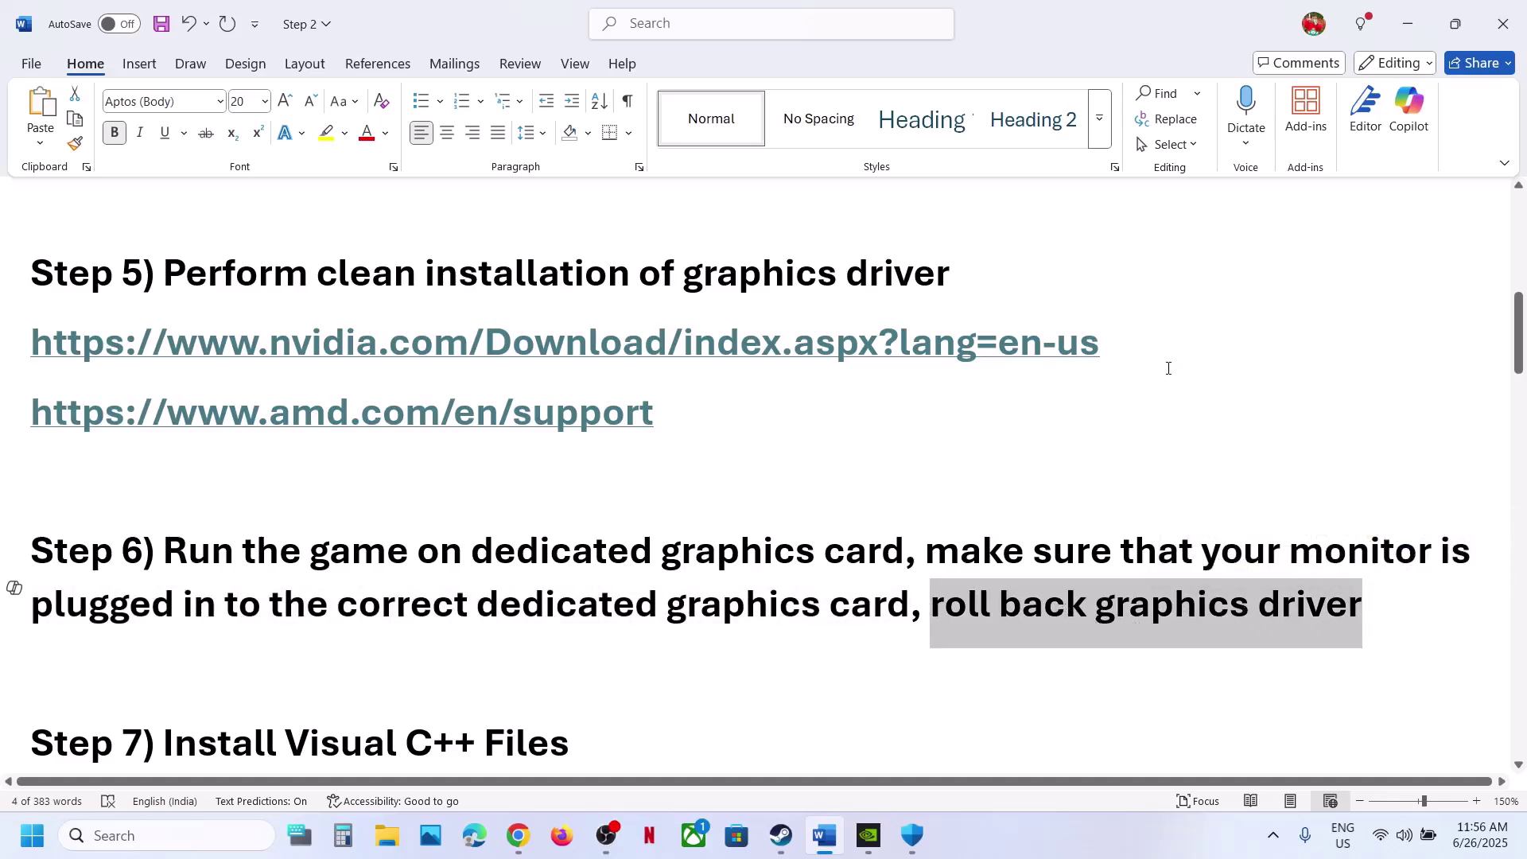
pyautogui.tripleClick(1134, 344)
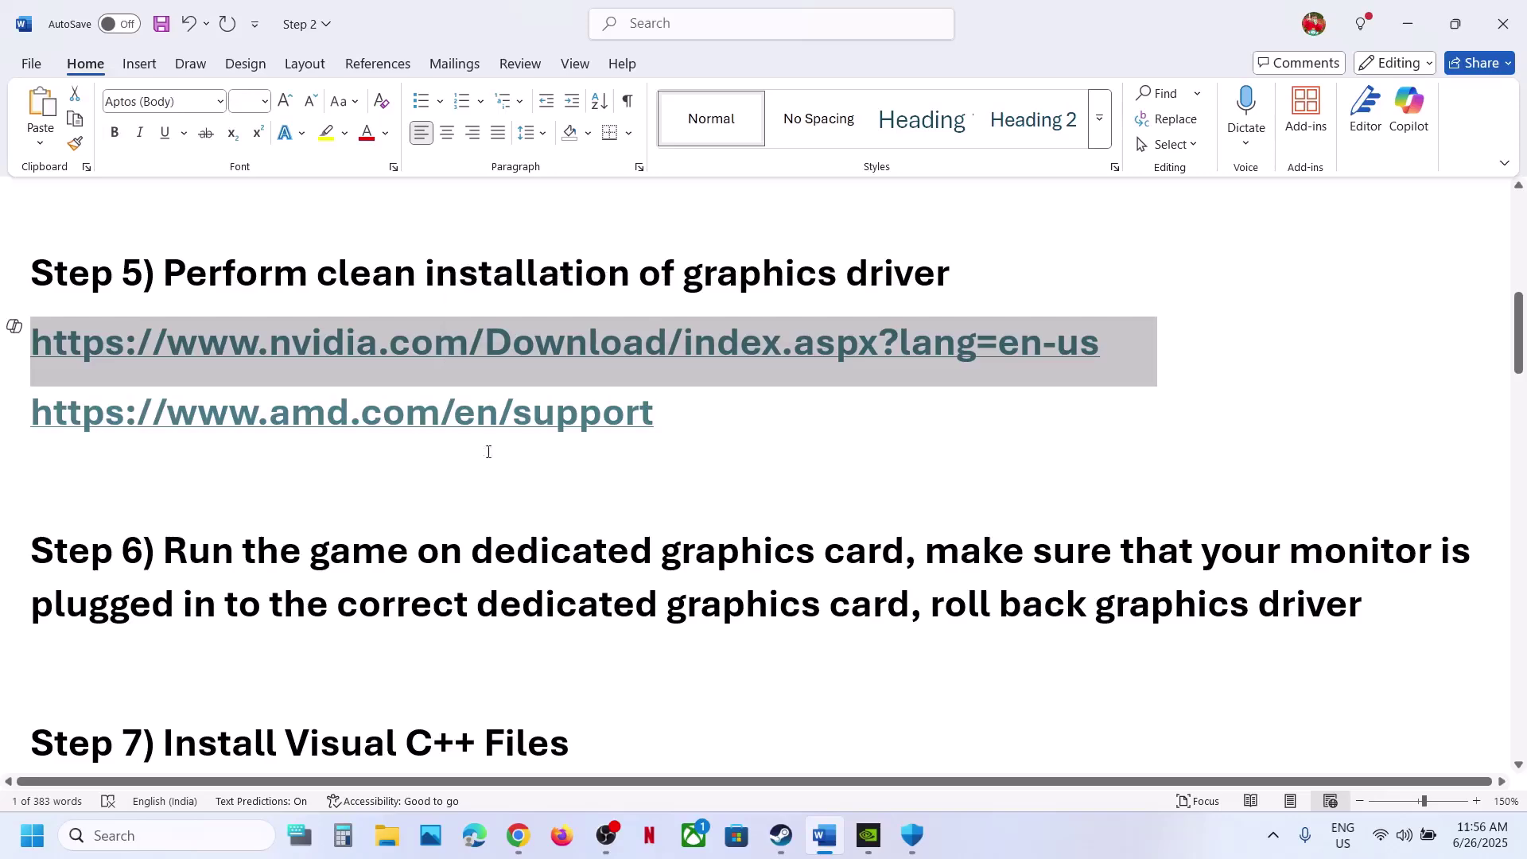
pyautogui.click(518, 835)
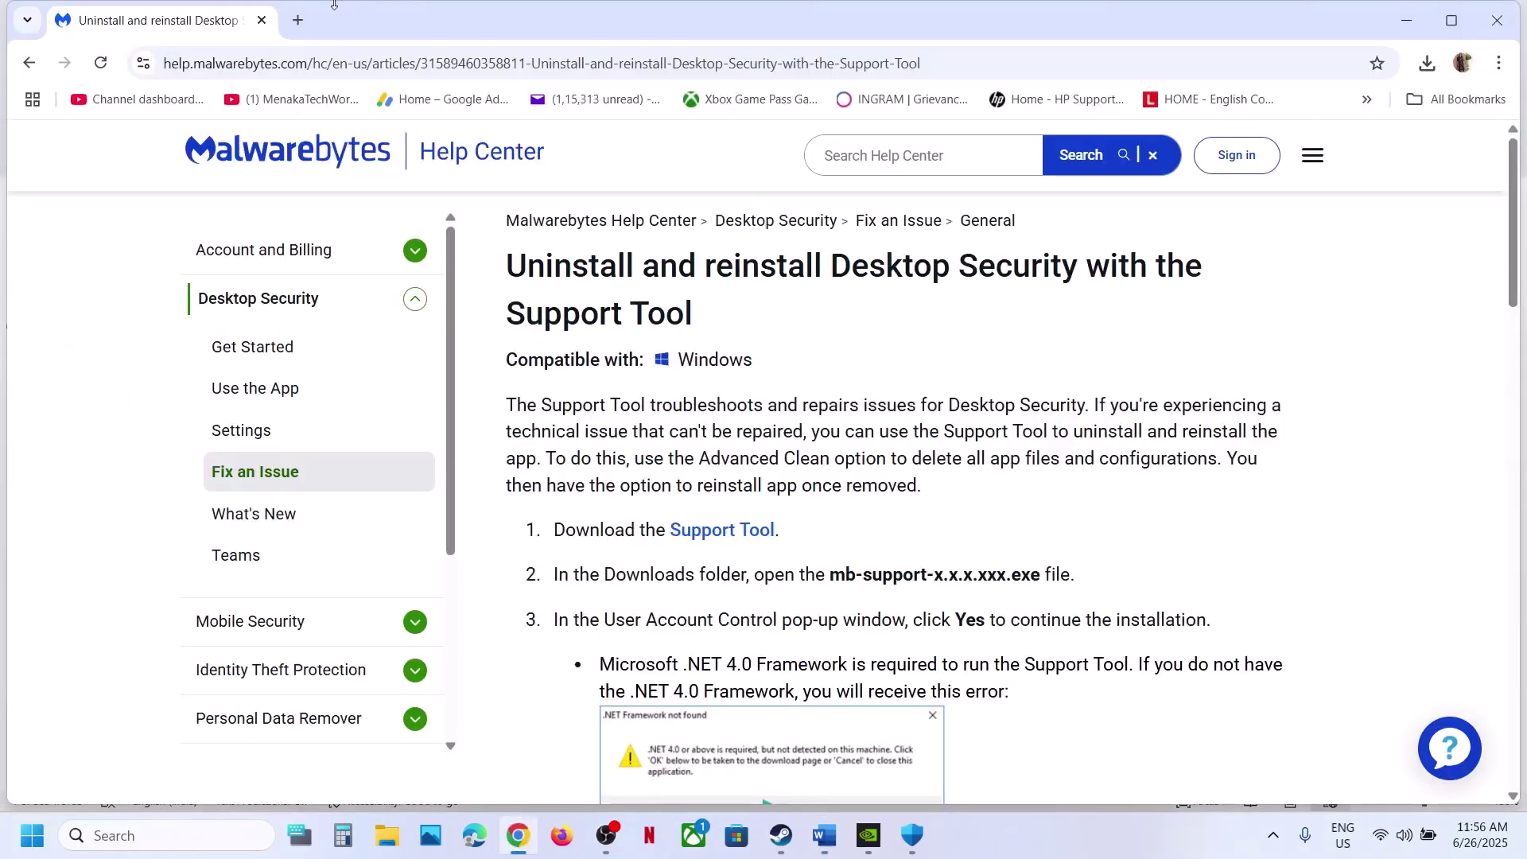
pyautogui.click(299, 20)
pyautogui.write('https://www.nvidia.com/en-us/drivers/')
pyautogui.press('Return')
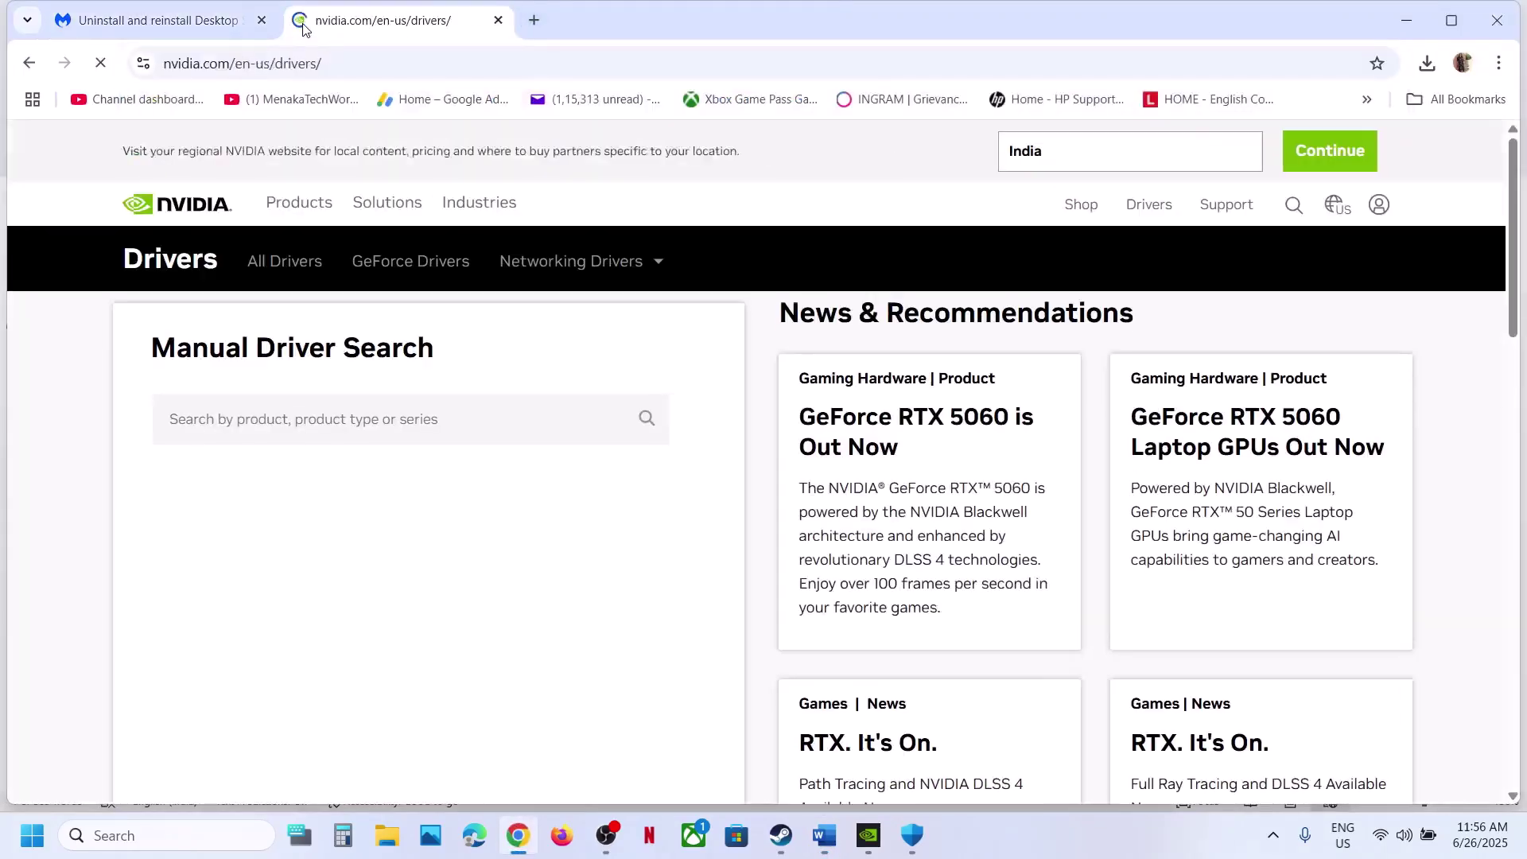
pyautogui.moveTo(602, 276)
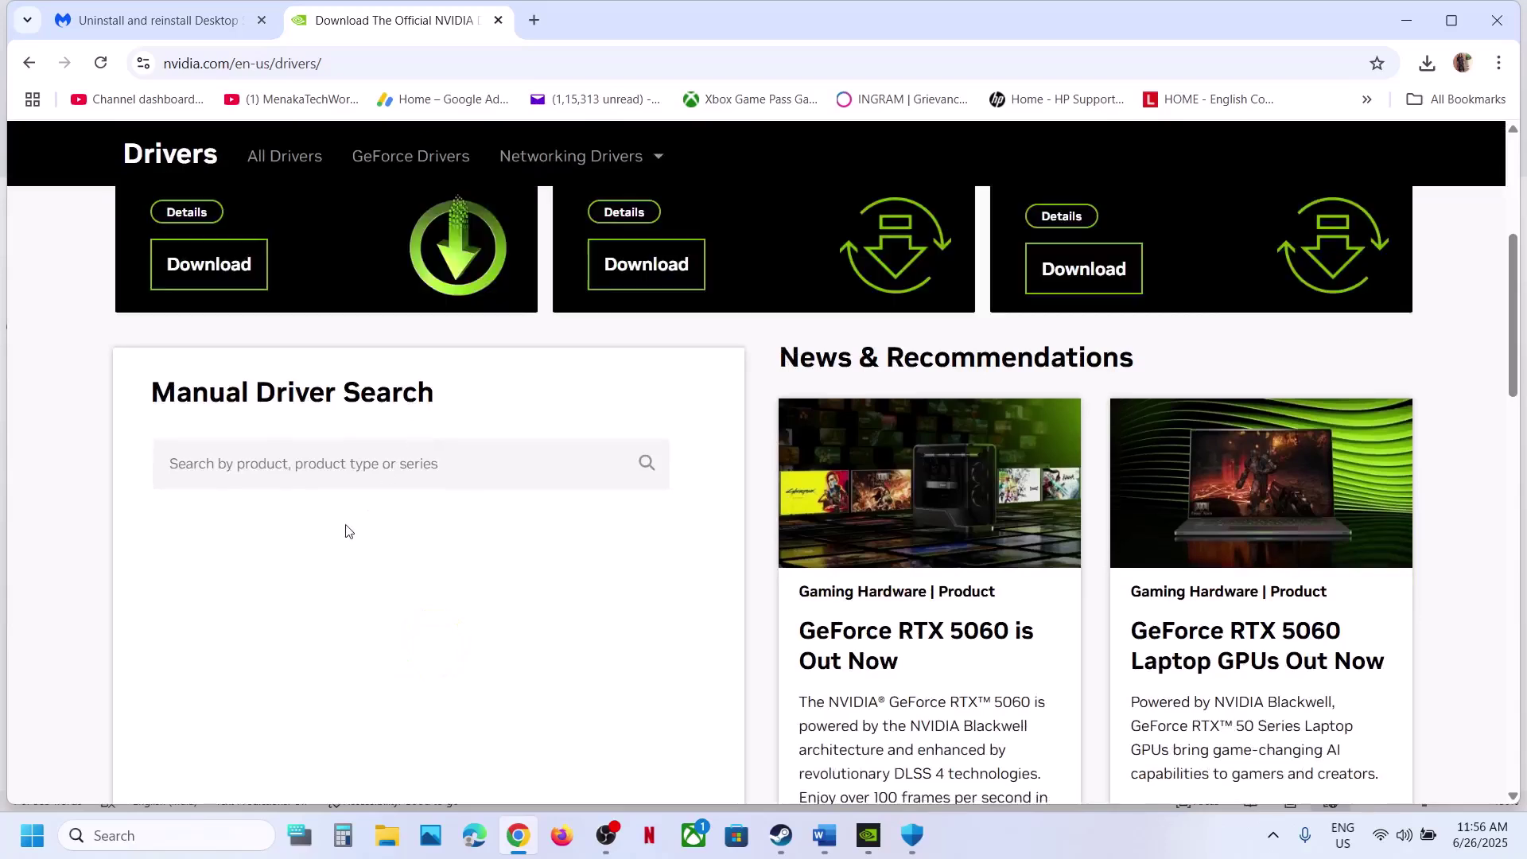
pyautogui.scroll(-1, 346, 527)
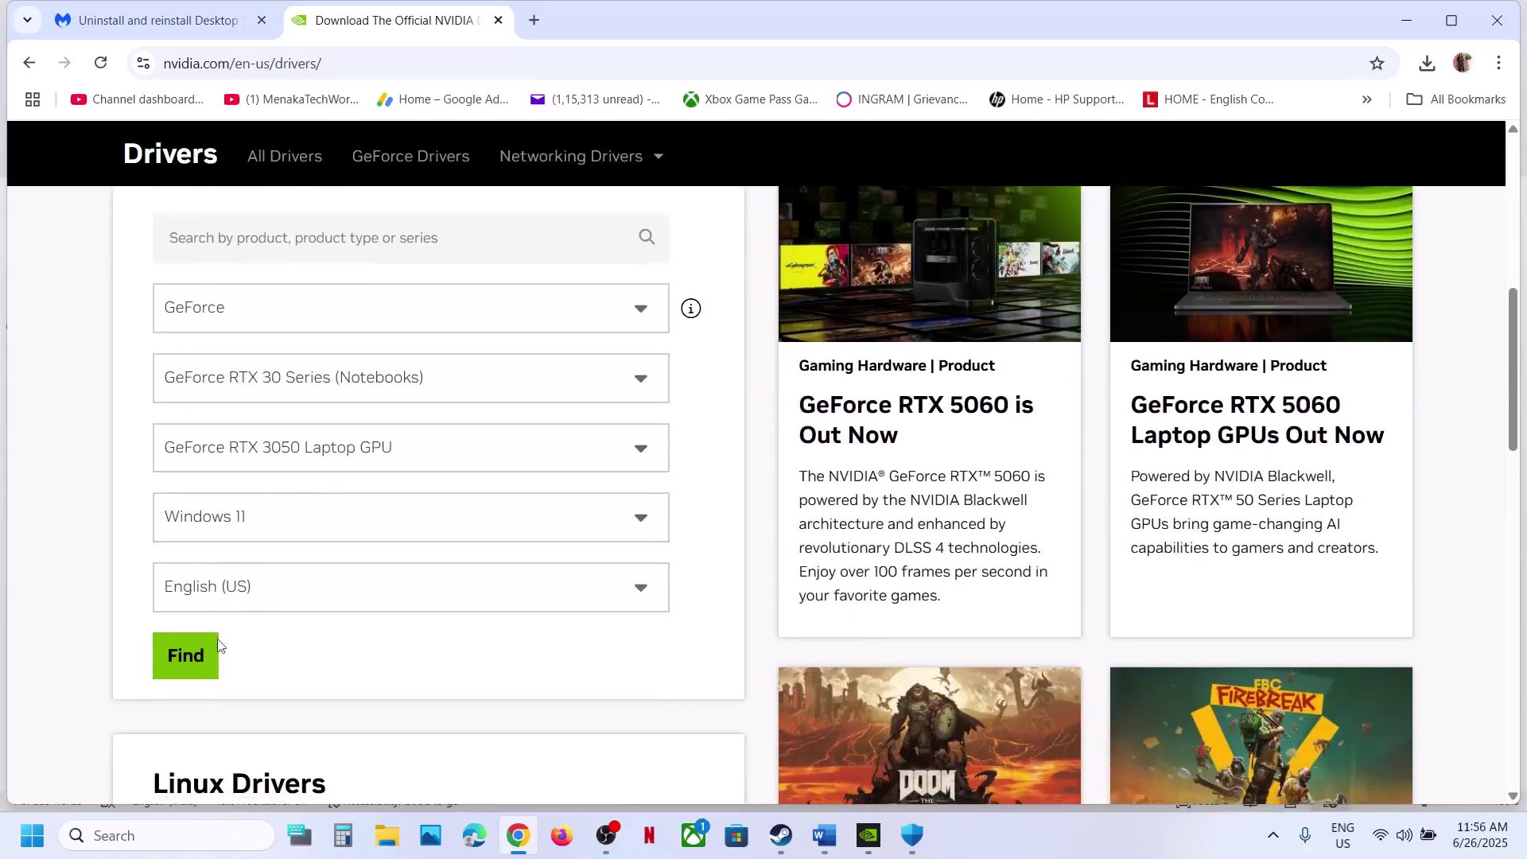
pyautogui.click(205, 659)
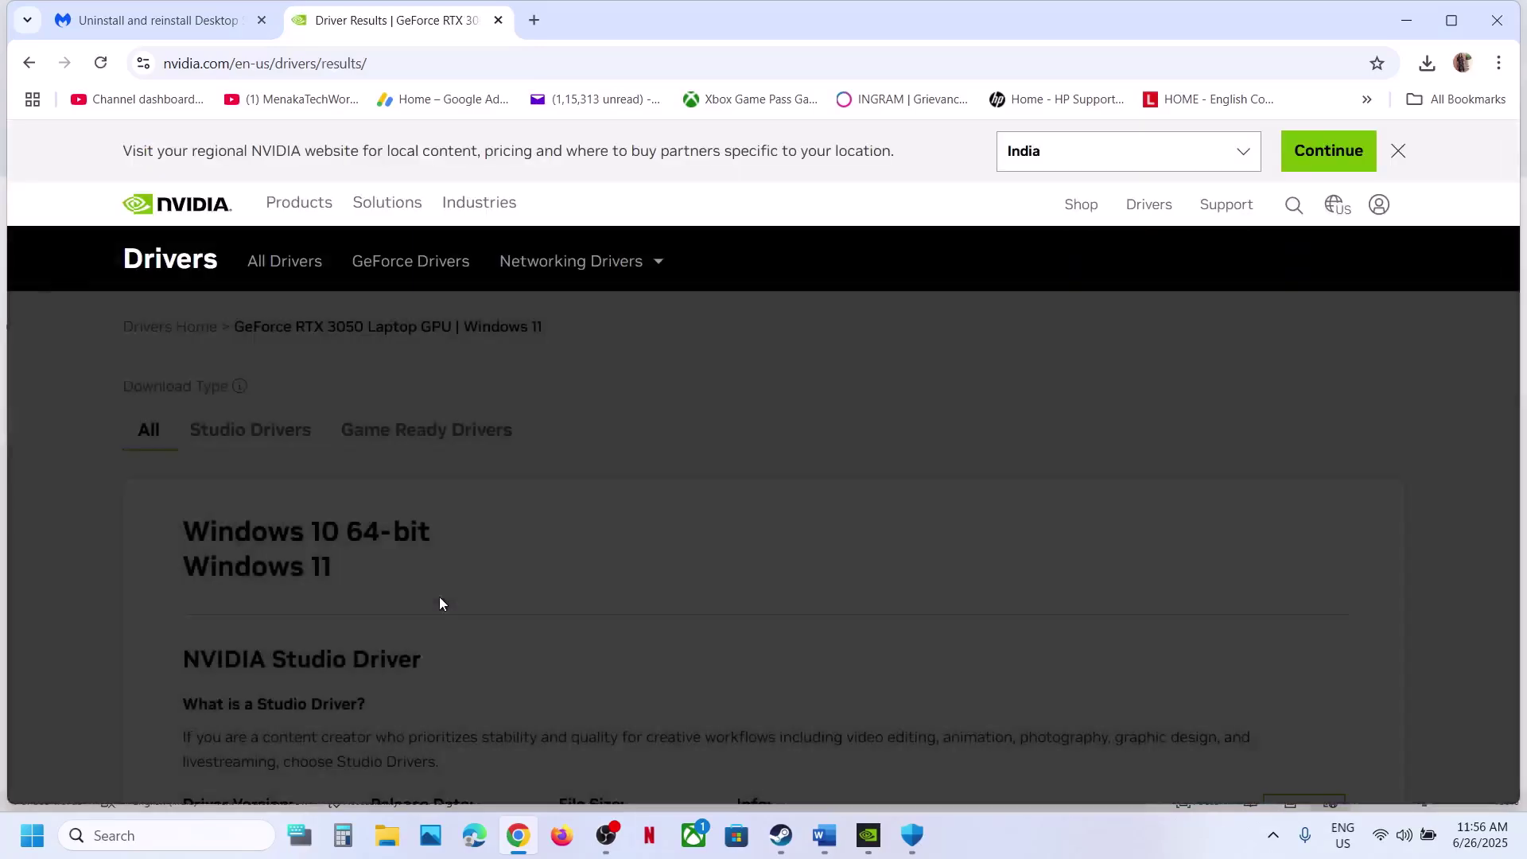
# Expand the driver results to show more versions
pyautogui.scroll(-10, 439, 603)
pyautogui.scroll(4, 439, 603)
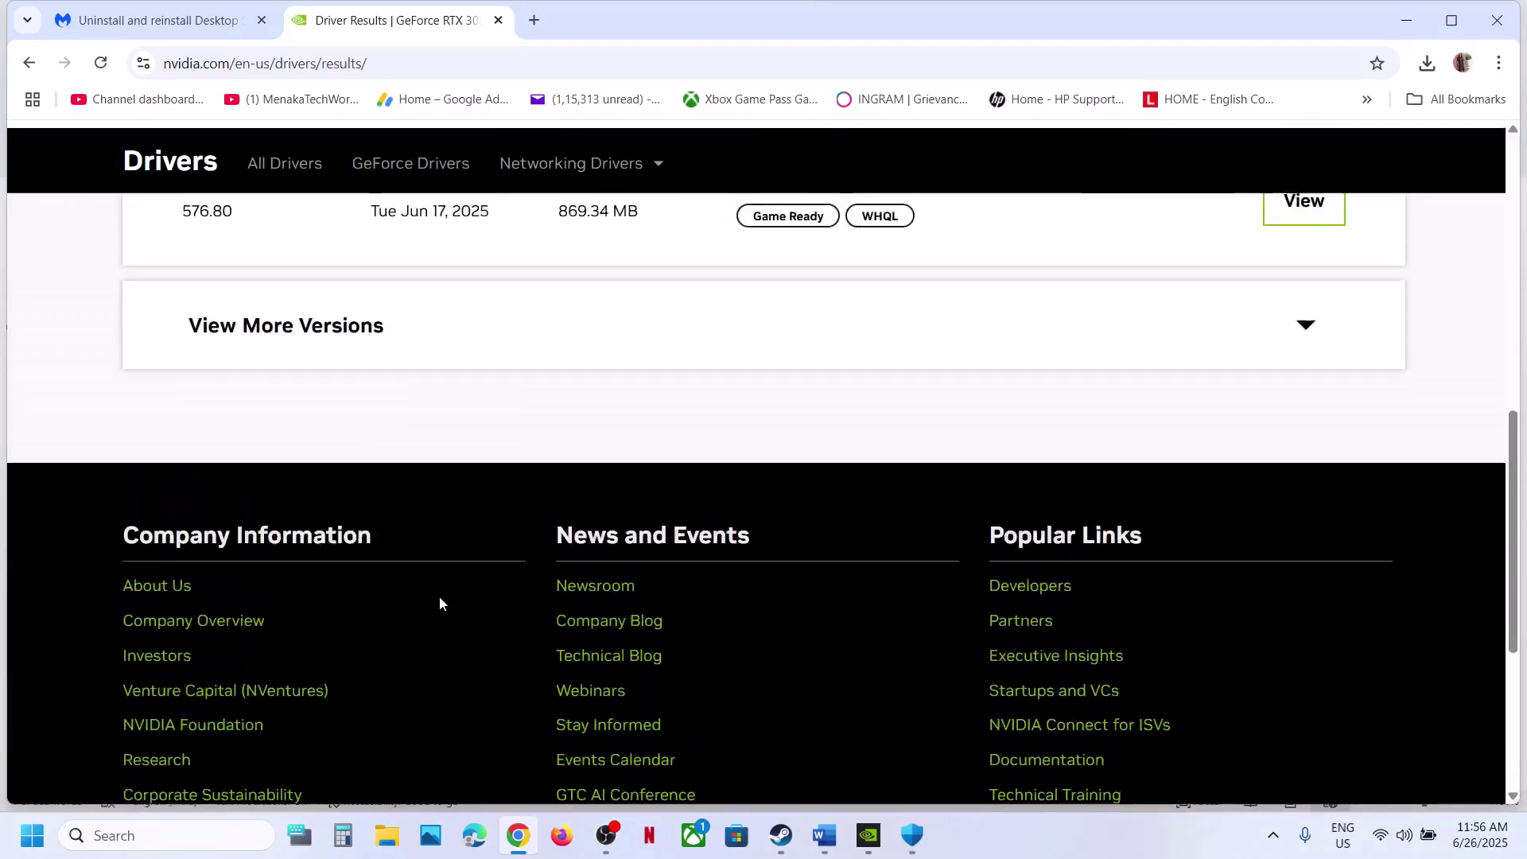
pyautogui.click(300, 589)
pyautogui.scroll(-5, 300, 589)
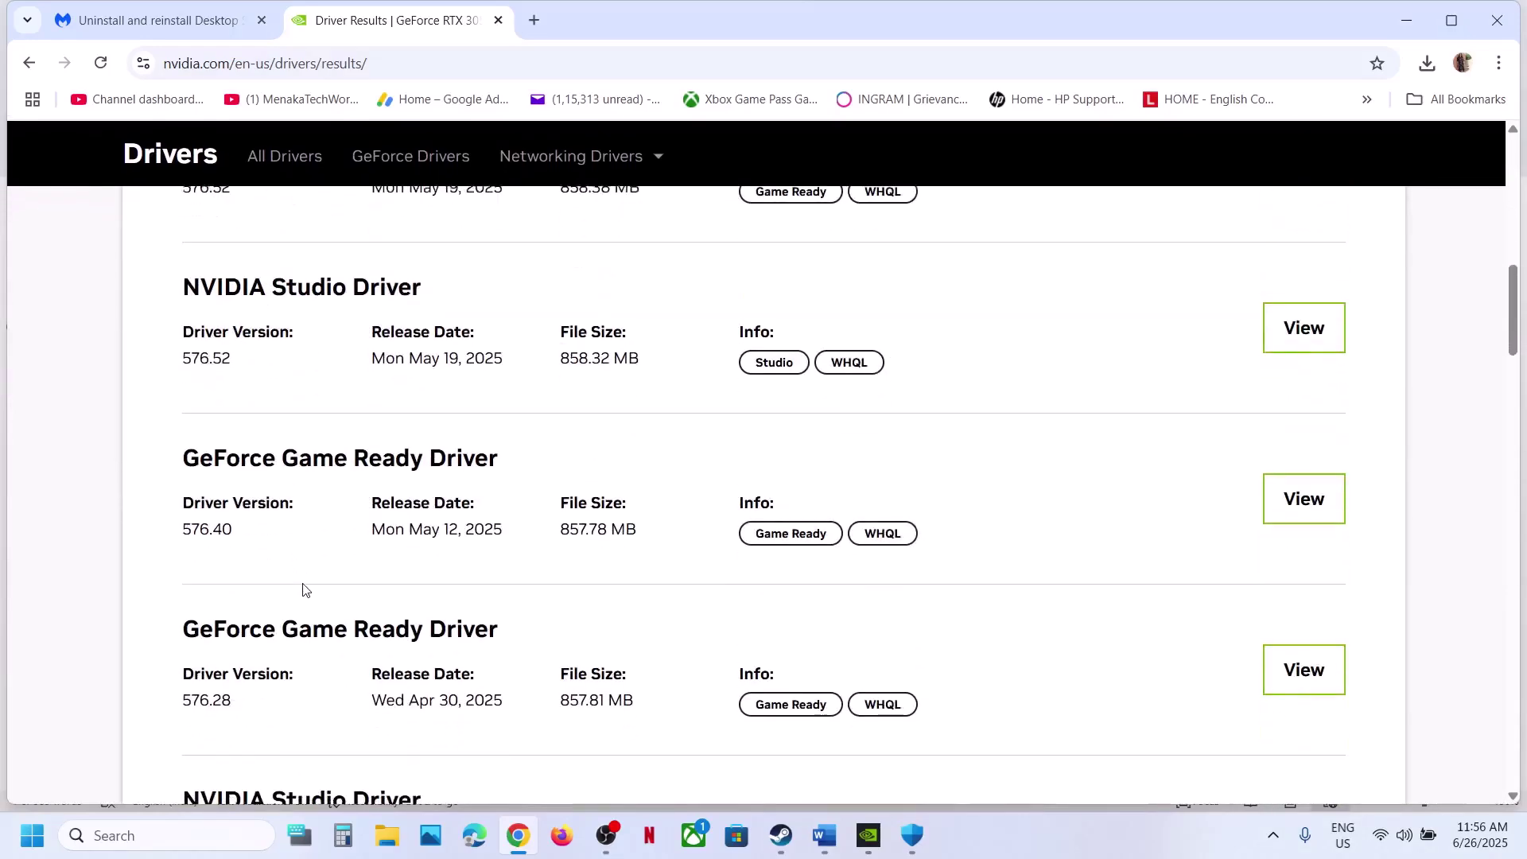
# Examine the earlier GeForce Game Ready Driver versions as rollback candidates, from 576.80 back to 566.36
pyautogui.scroll(4, 302, 589)
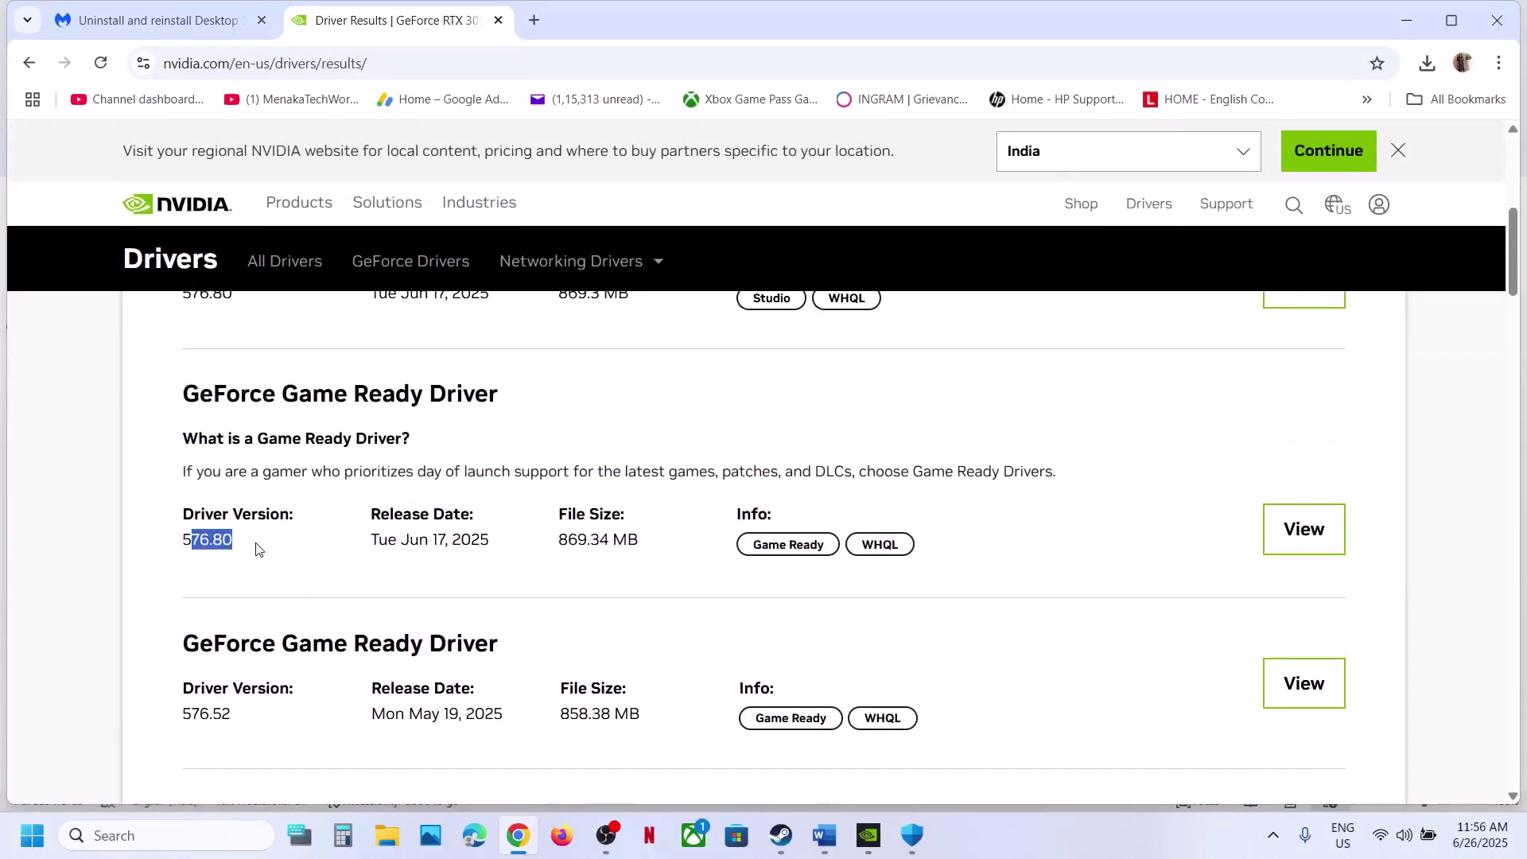
pyautogui.scroll(1, 259, 550)
pyautogui.scroll(-1, 259, 549)
pyautogui.scroll(2, 259, 550)
pyautogui.scroll(-2, 260, 549)
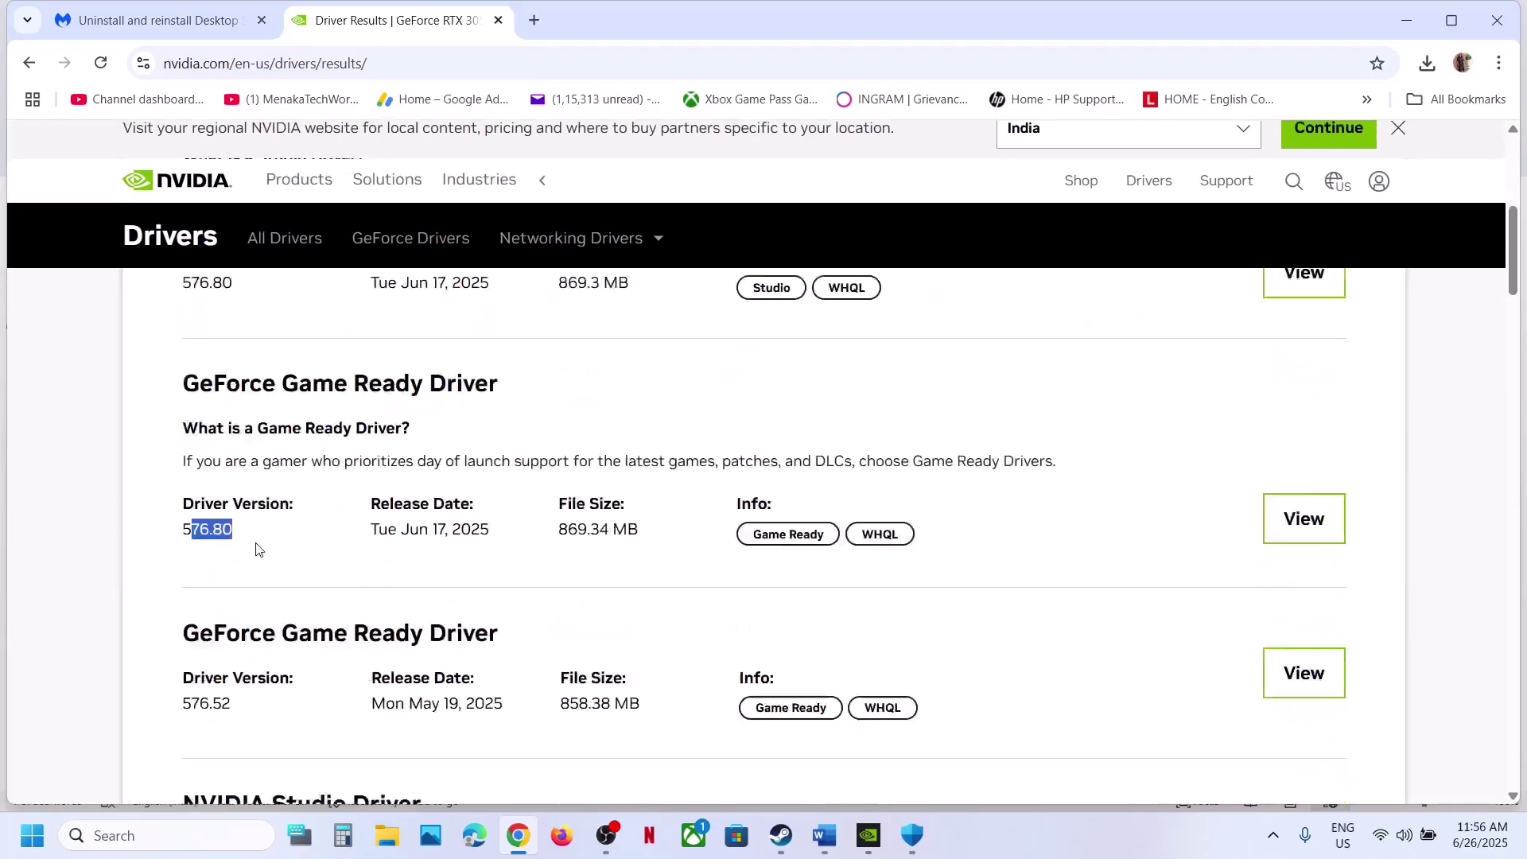
pyautogui.scroll(-4, 256, 549)
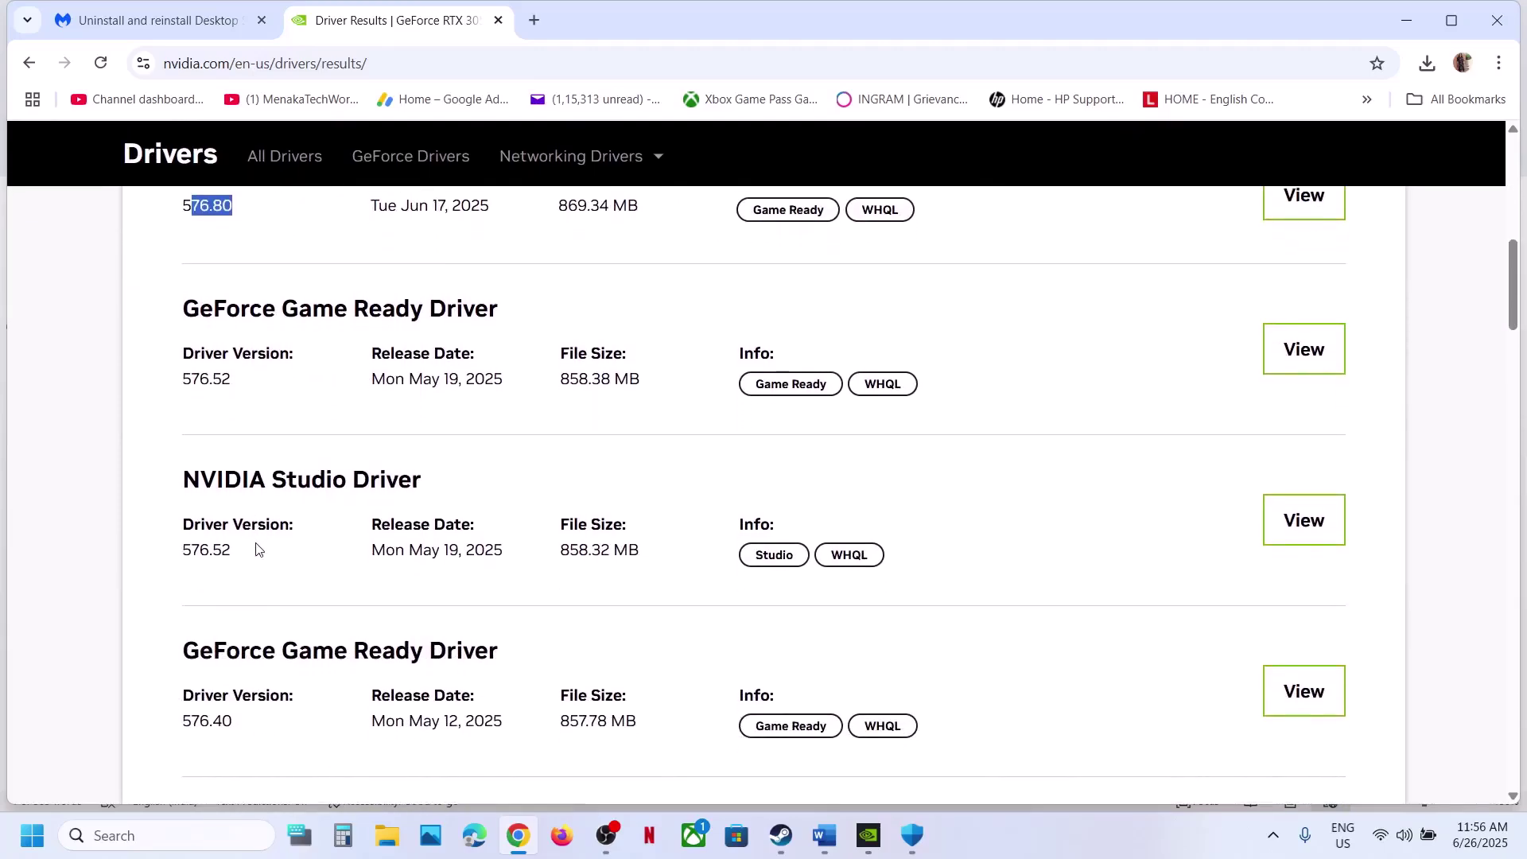
pyautogui.scroll(-2, 256, 549)
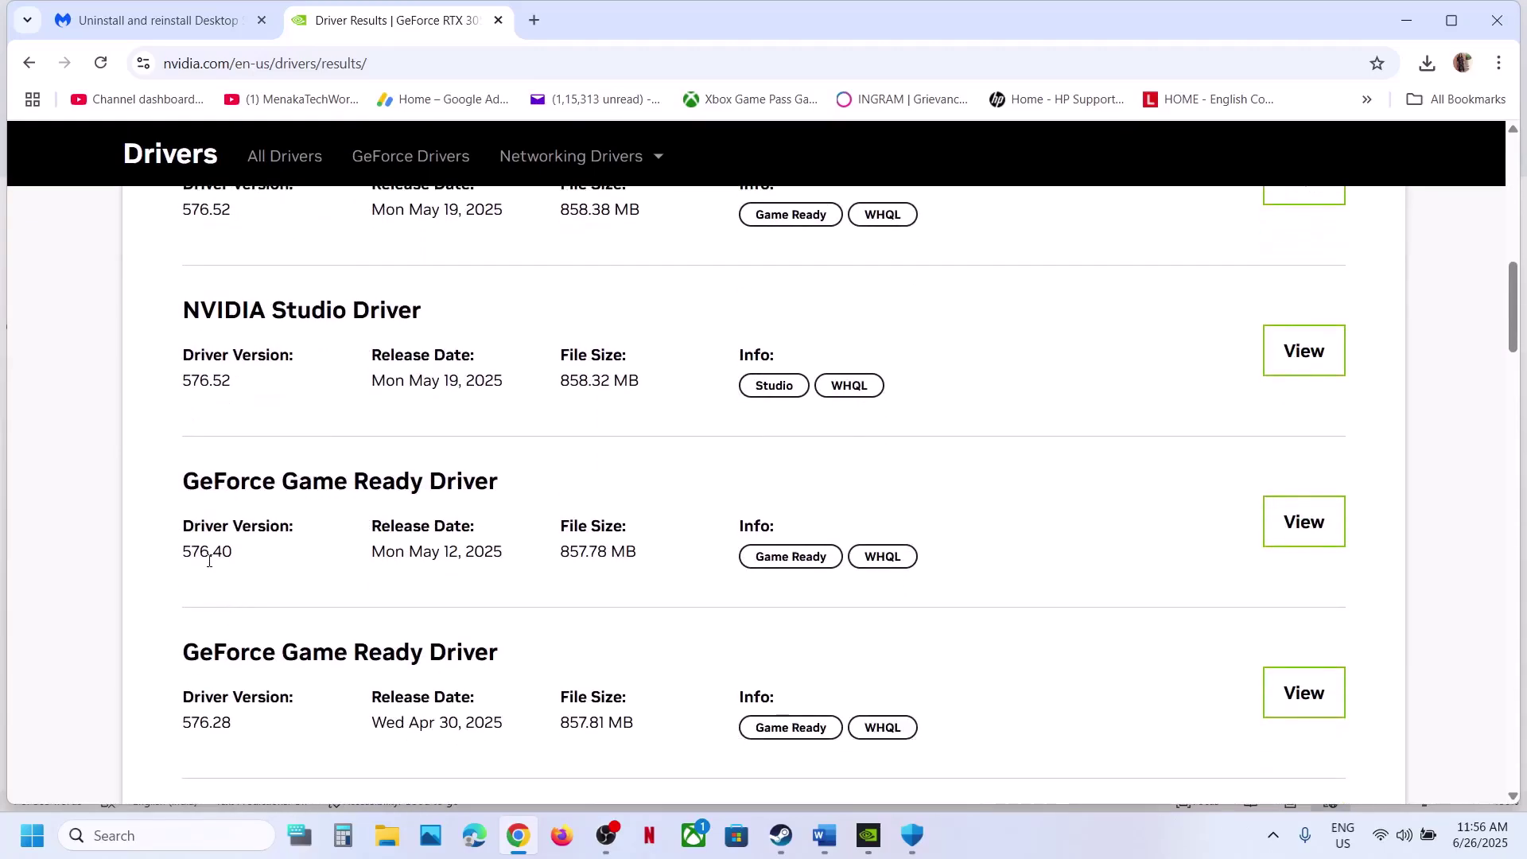
pyautogui.scroll(-2, 207, 568)
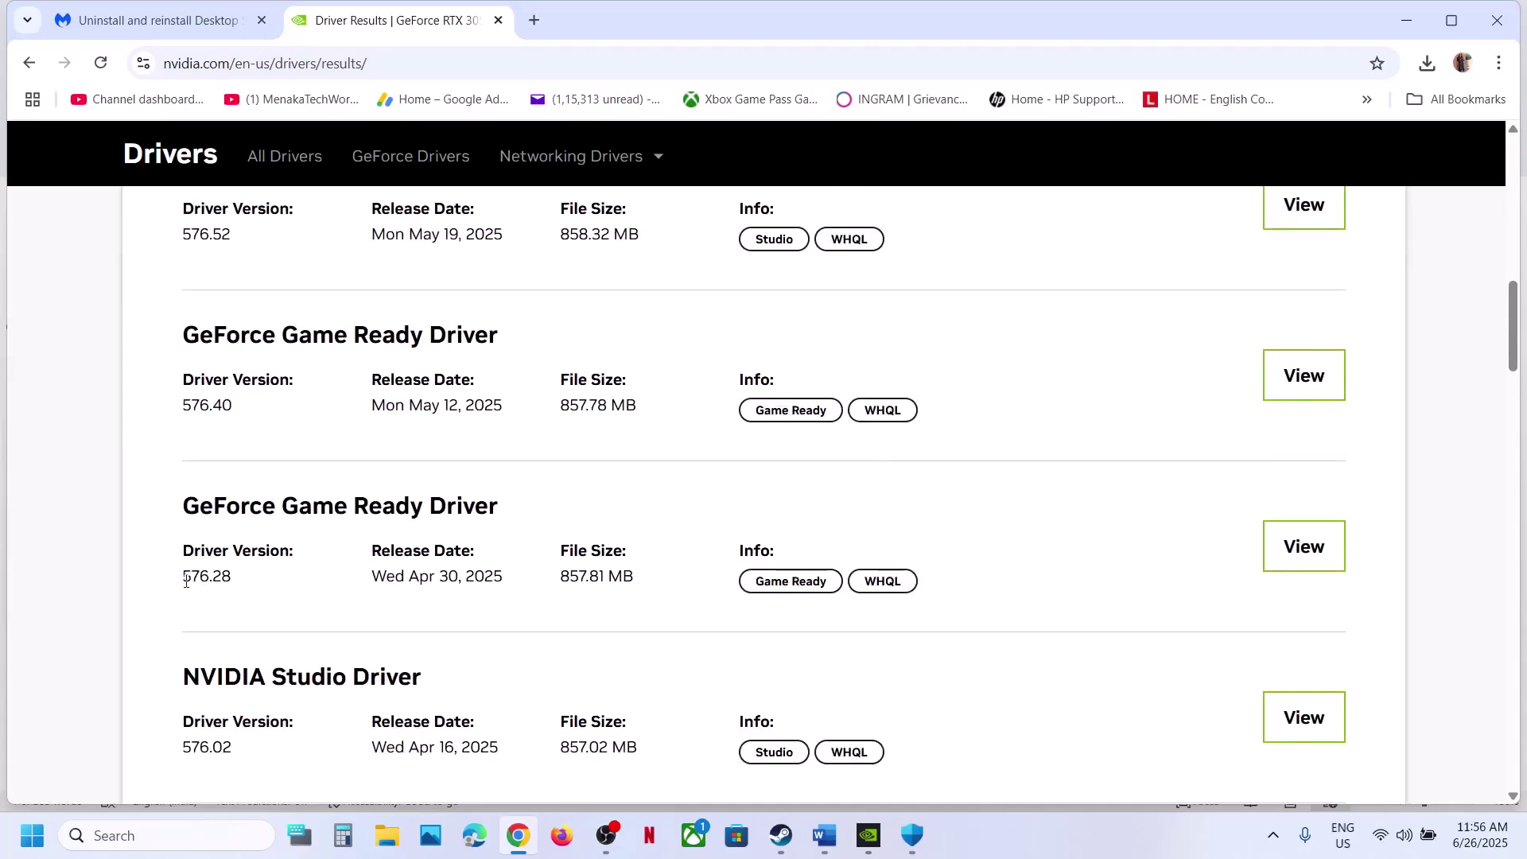
pyautogui.moveTo(187, 581); pyautogui.dragTo(252, 590)
pyautogui.scroll(-10, 252, 590)
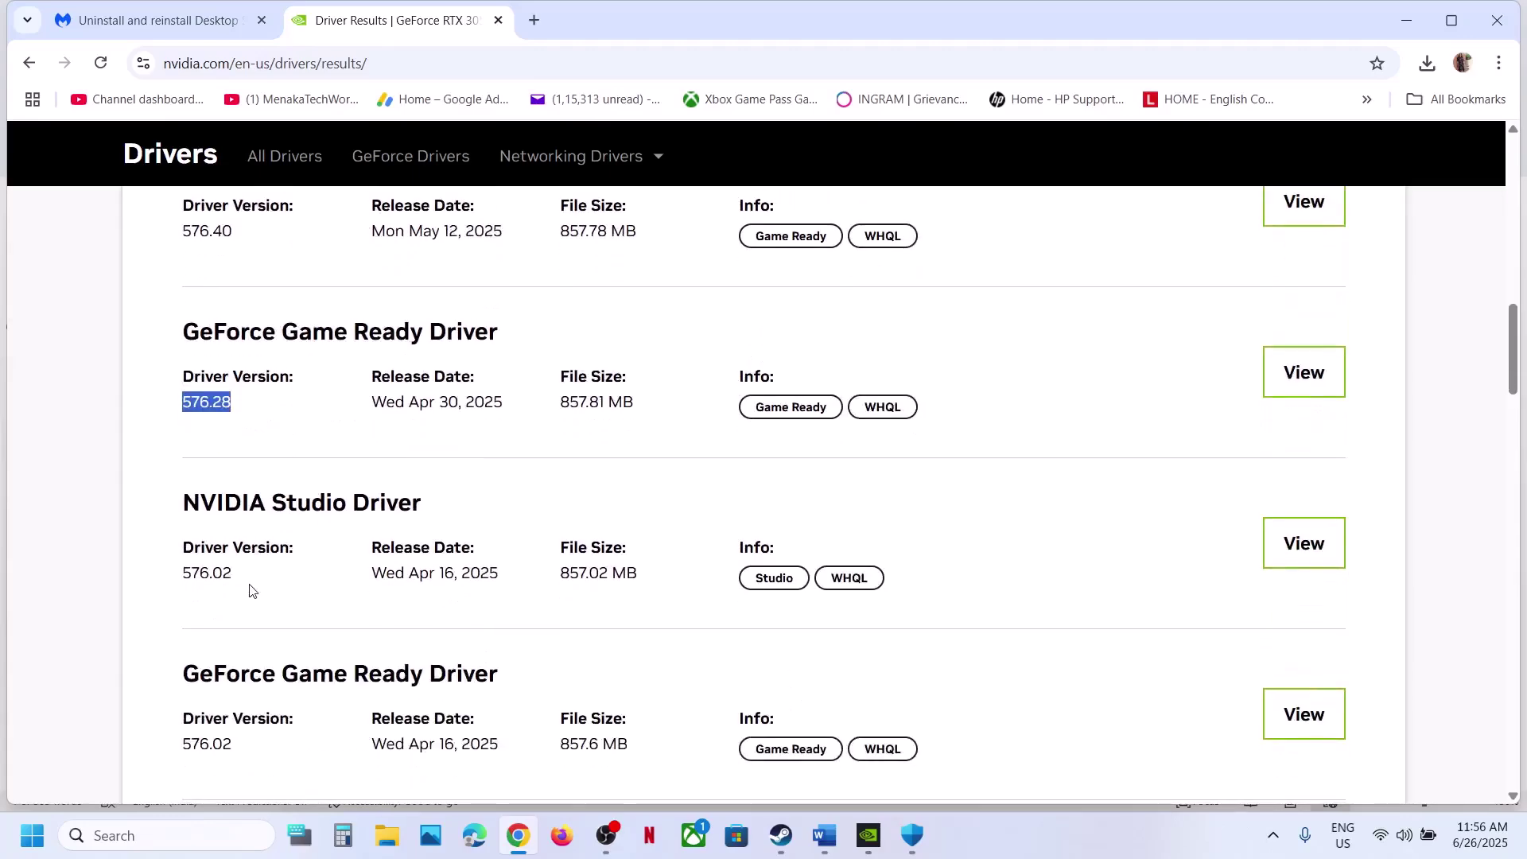
pyautogui.scroll(-11, 251, 590)
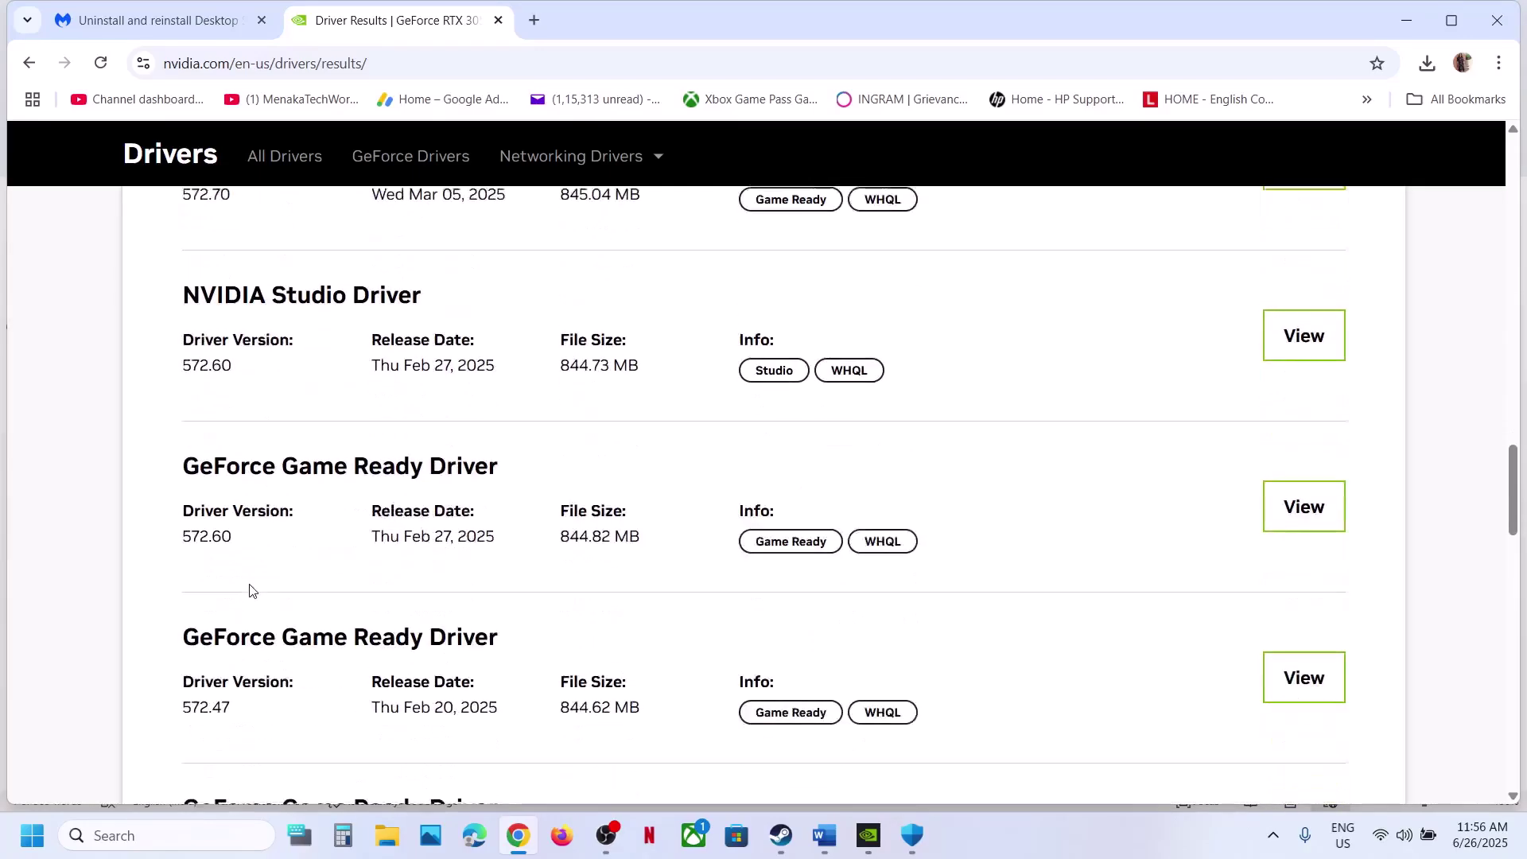
pyautogui.scroll(-5, 252, 590)
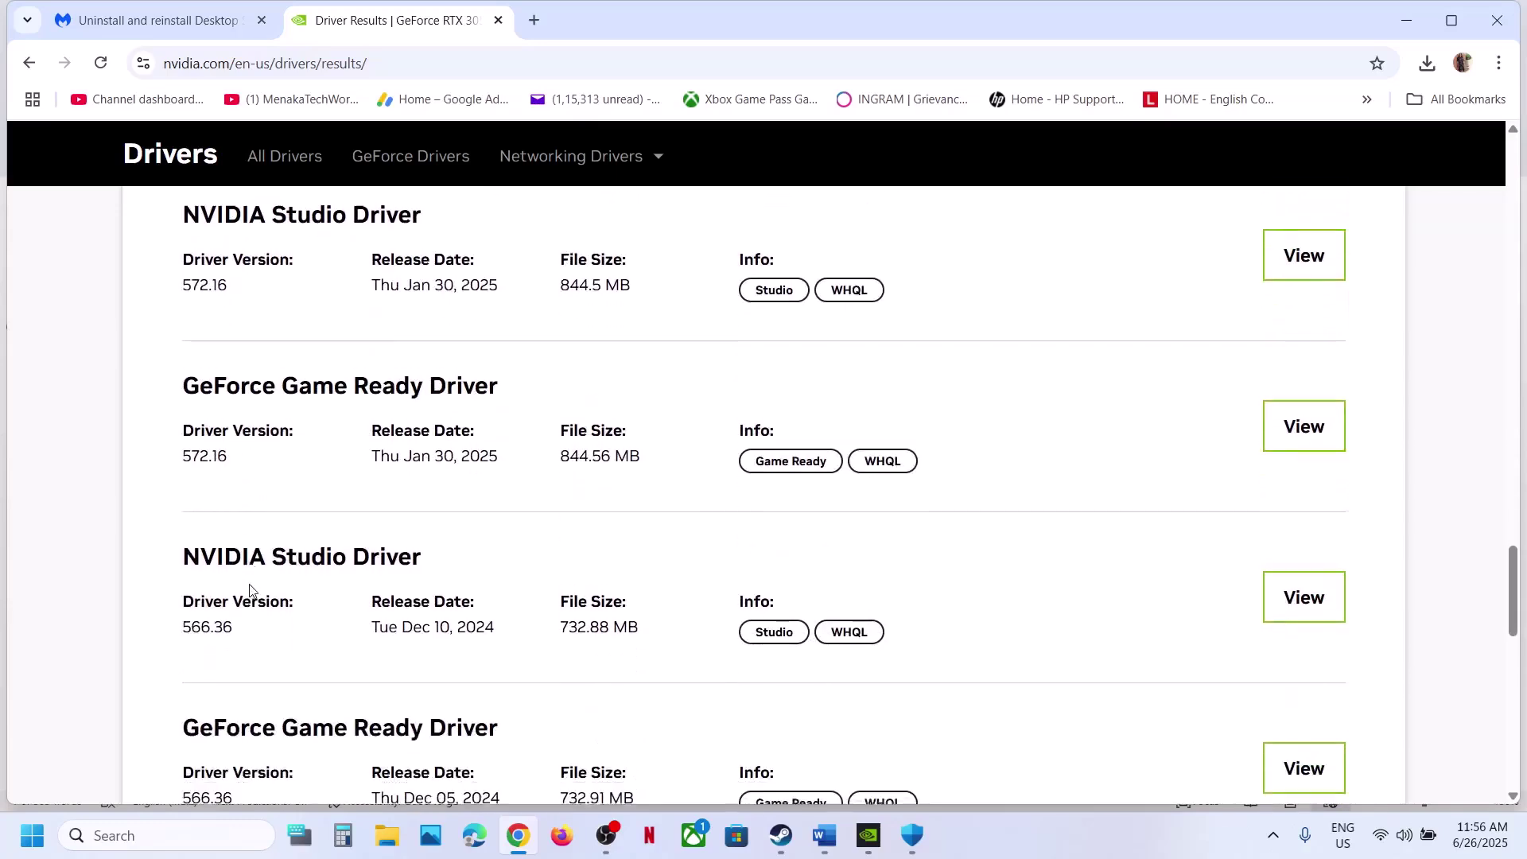
pyautogui.moveTo(192, 722); pyautogui.dragTo(286, 730)
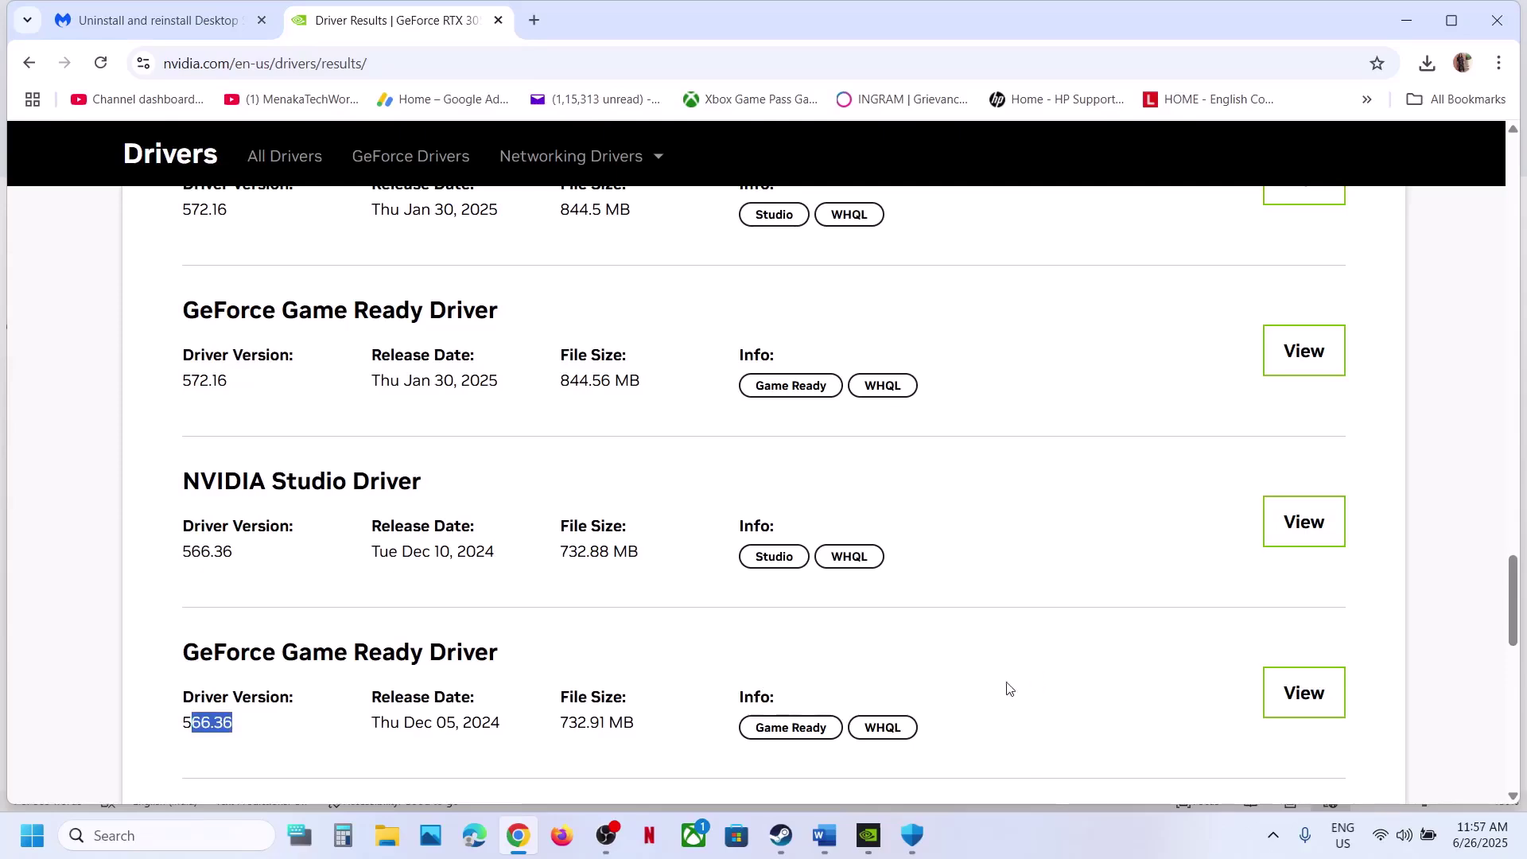
# Switch to the Word document and copy the Visual C++ download link from Step 7
pyautogui.click(799, 829)
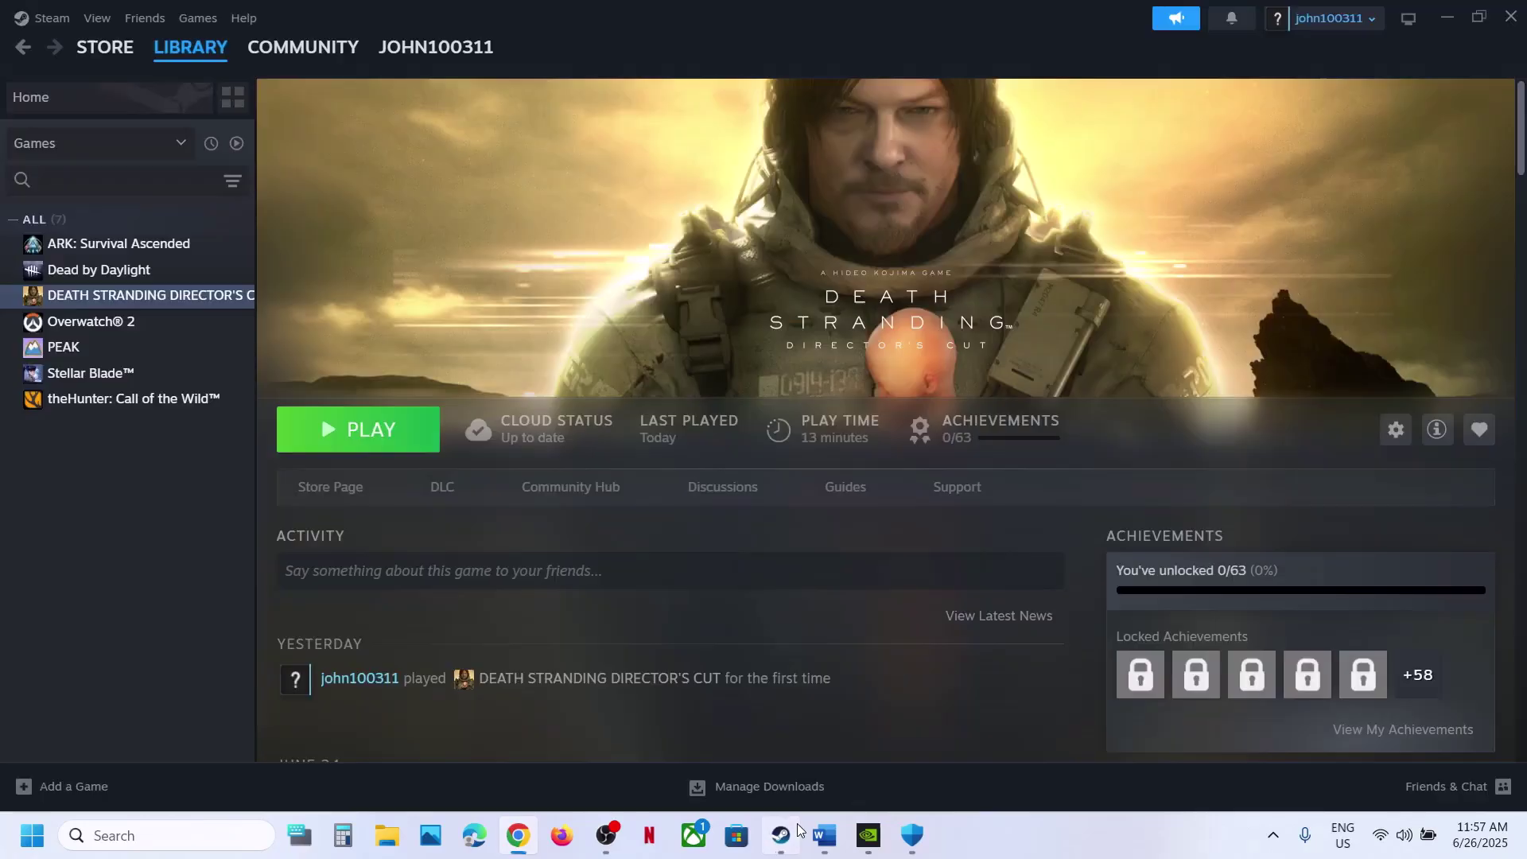
pyautogui.click(824, 835)
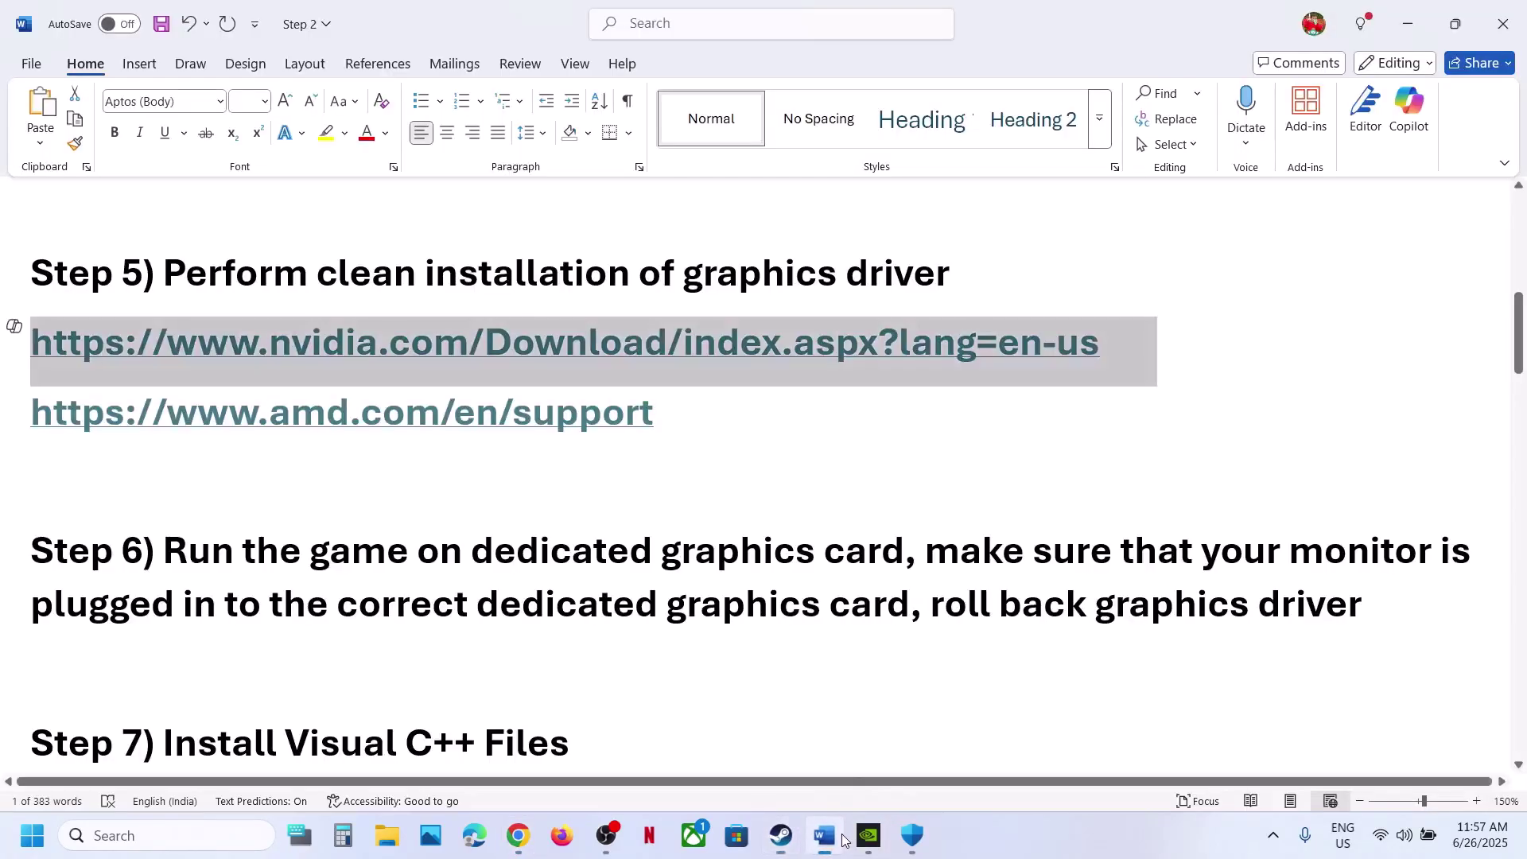
pyautogui.scroll(-3, 712, 611)
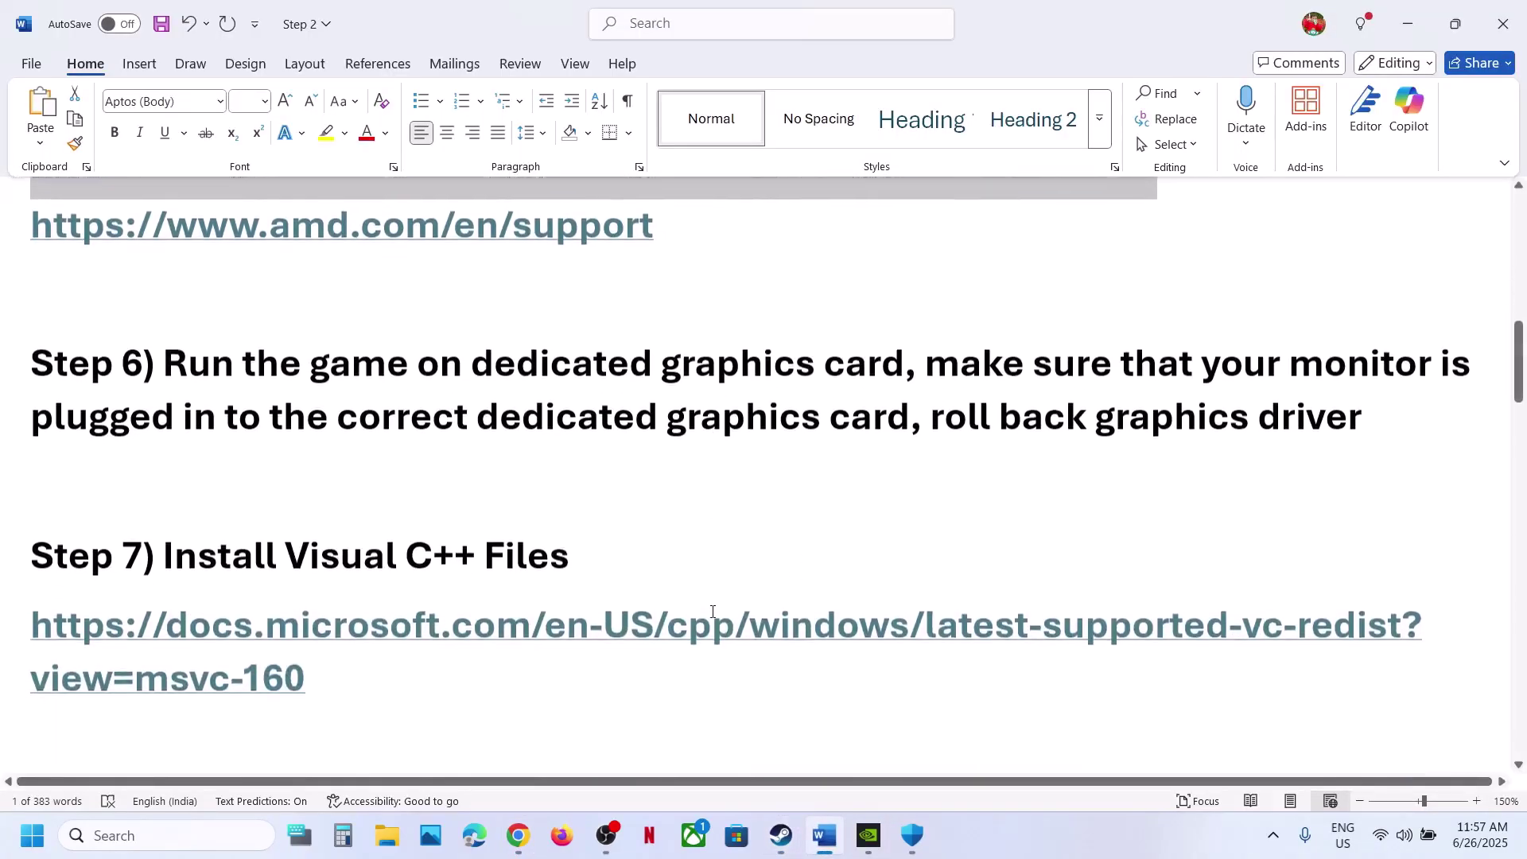
pyautogui.doubleClick(14, 636)
pyautogui.hotkey('ctrl', 'c')
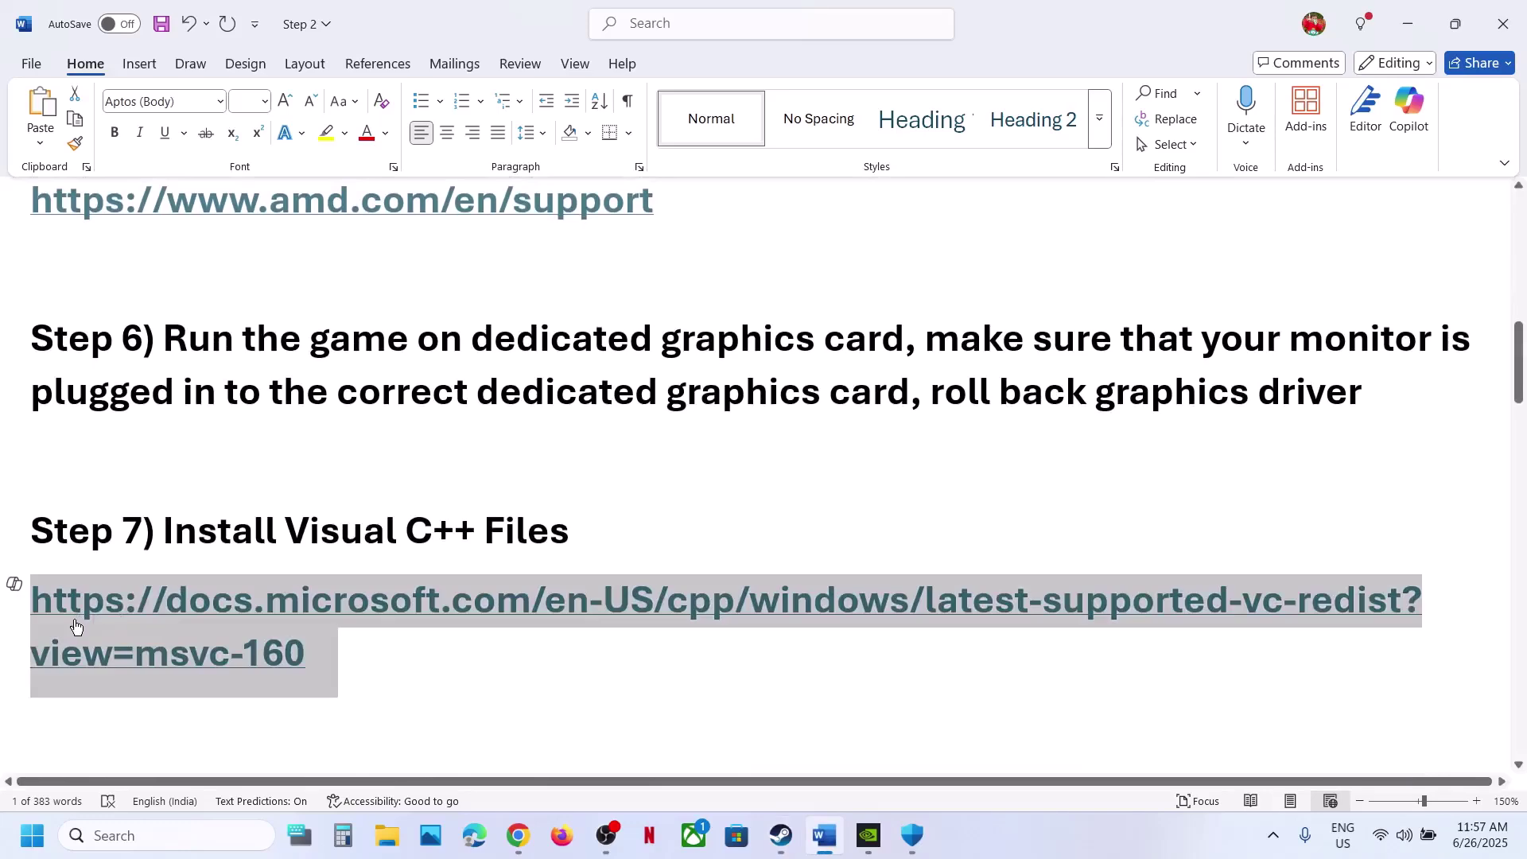
# Switch to Chrome and open the copied Visual C++ Redistributable link in a new tab
pyautogui.click(516, 836)
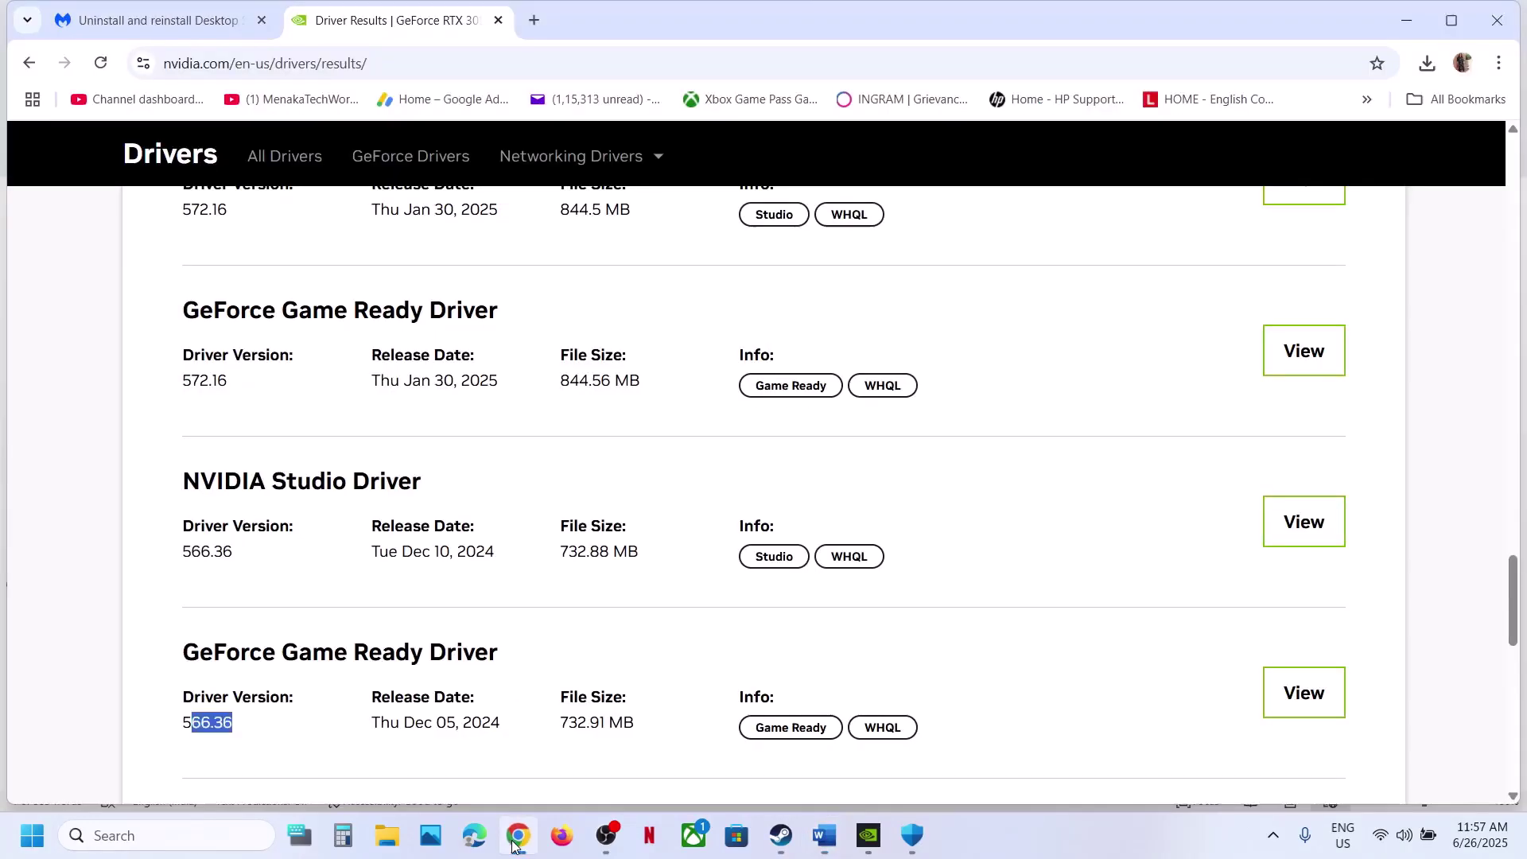
pyautogui.click(533, 20)
pyautogui.hotkey('ctrl', 'v')
pyautogui.press('Return')
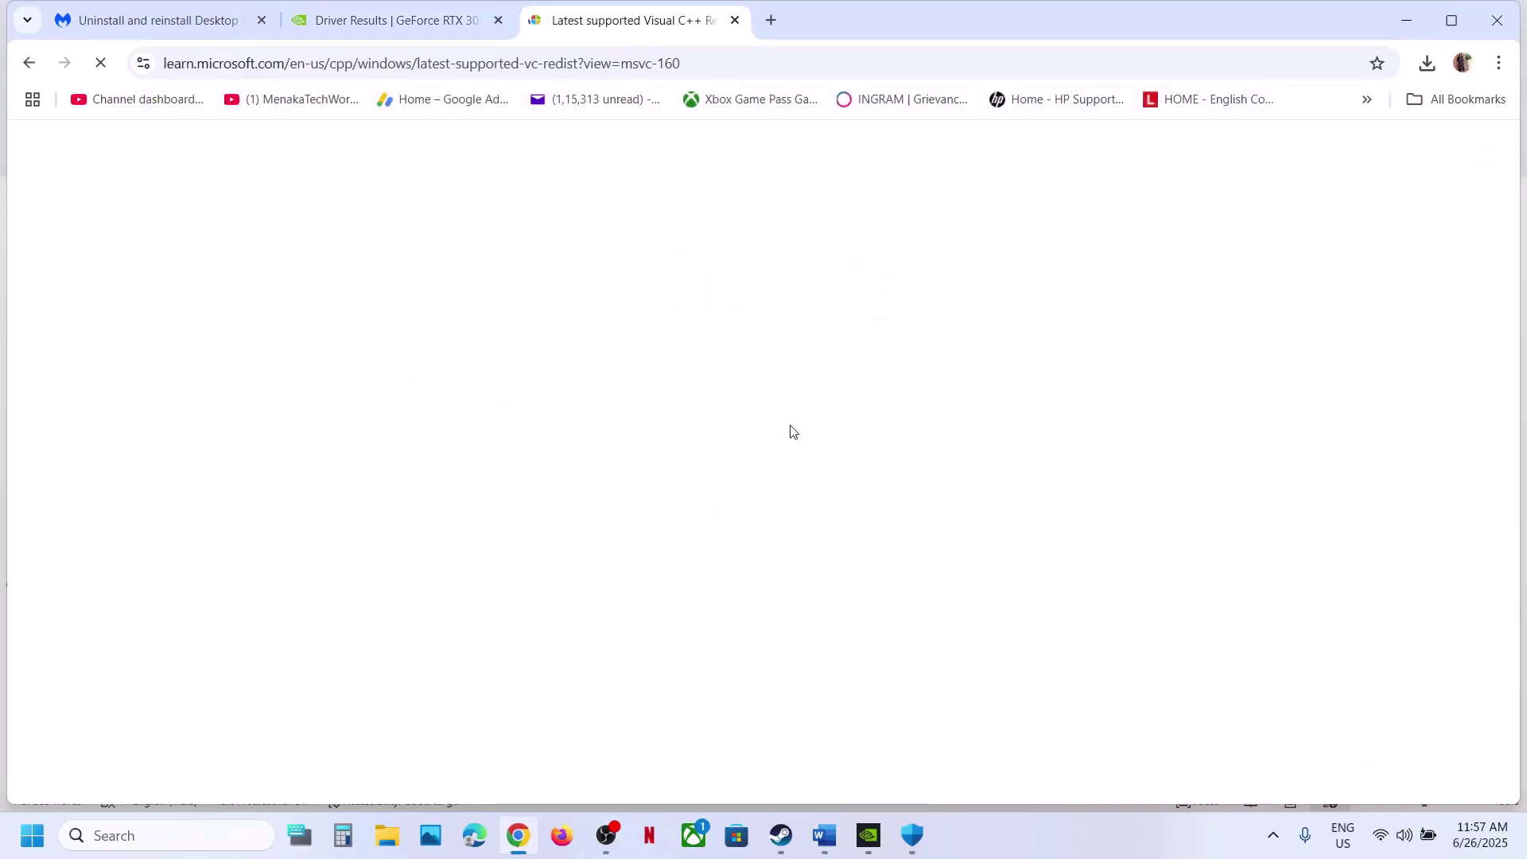
# Download the X86 and X64 installers of the latest Microsoft Visual C++ Redistributable
pyautogui.scroll(-10, 792, 429)
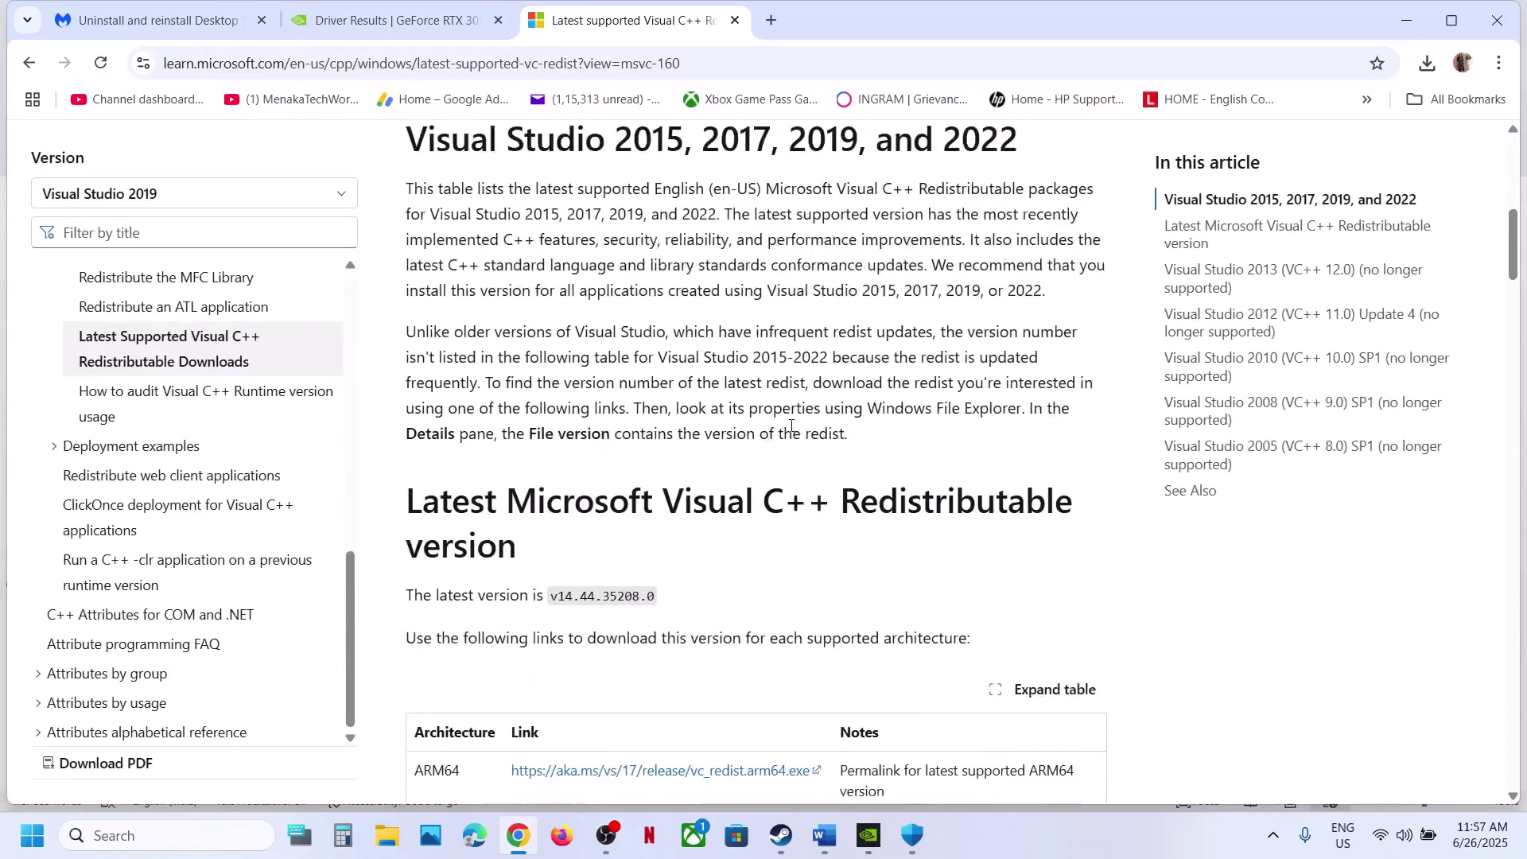
pyautogui.scroll(-1, 791, 426)
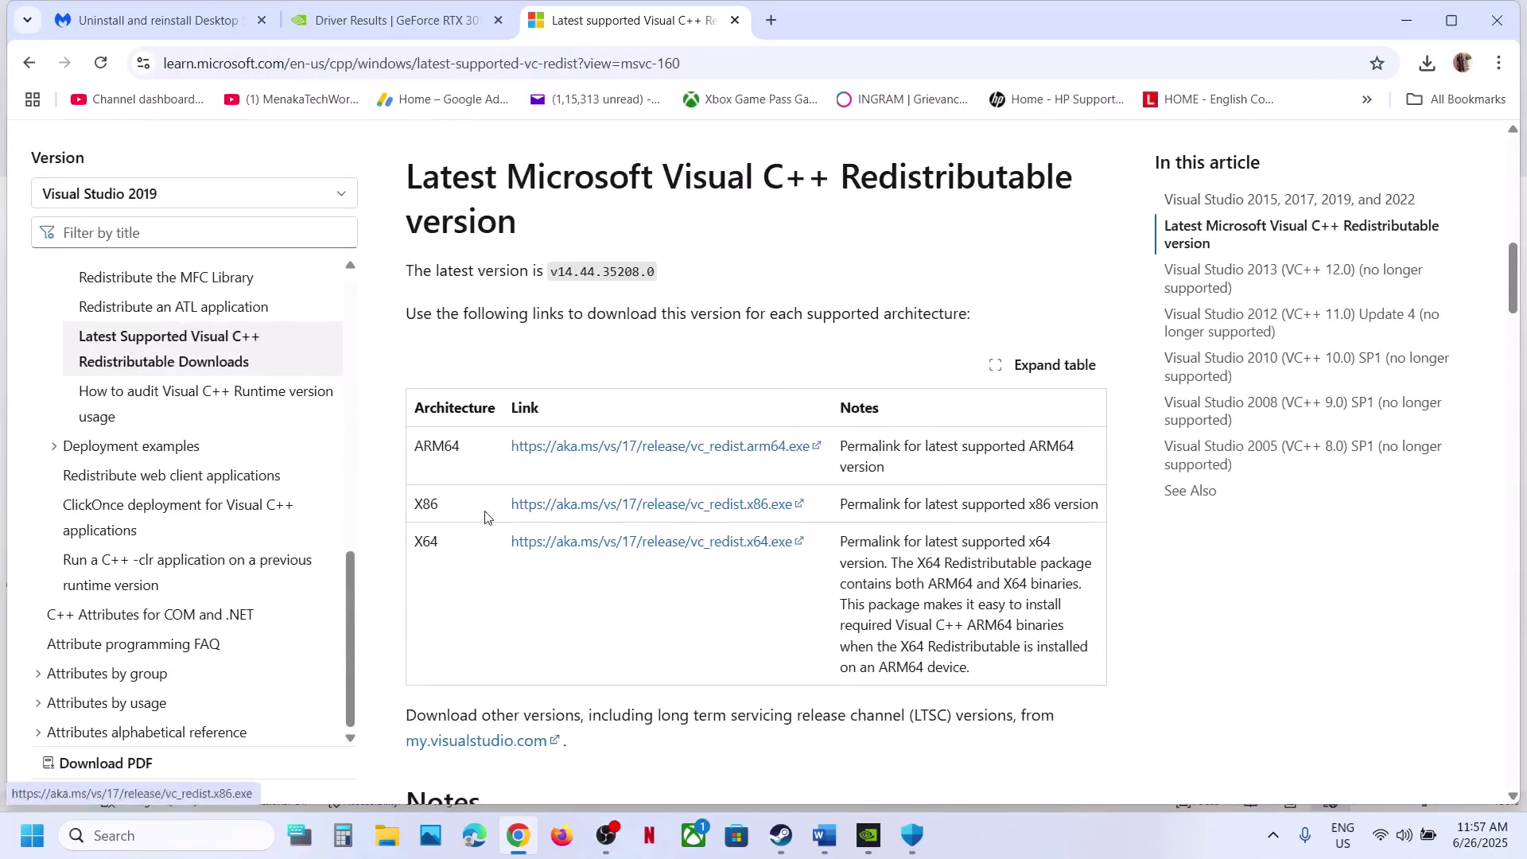
pyautogui.doubleClick(433, 507)
pyautogui.doubleClick(433, 543)
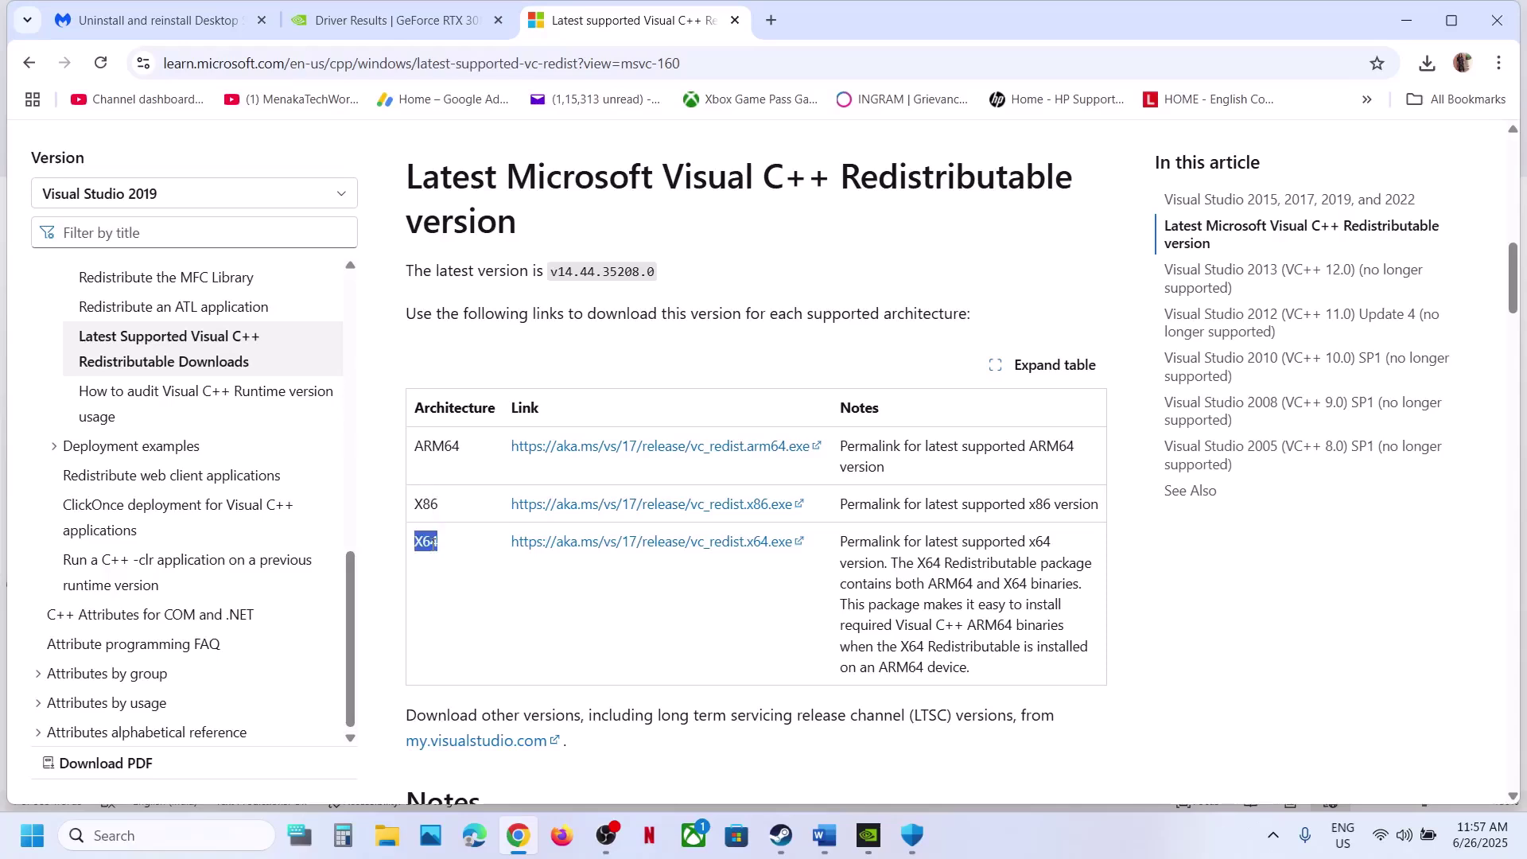
pyautogui.doubleClick(432, 503)
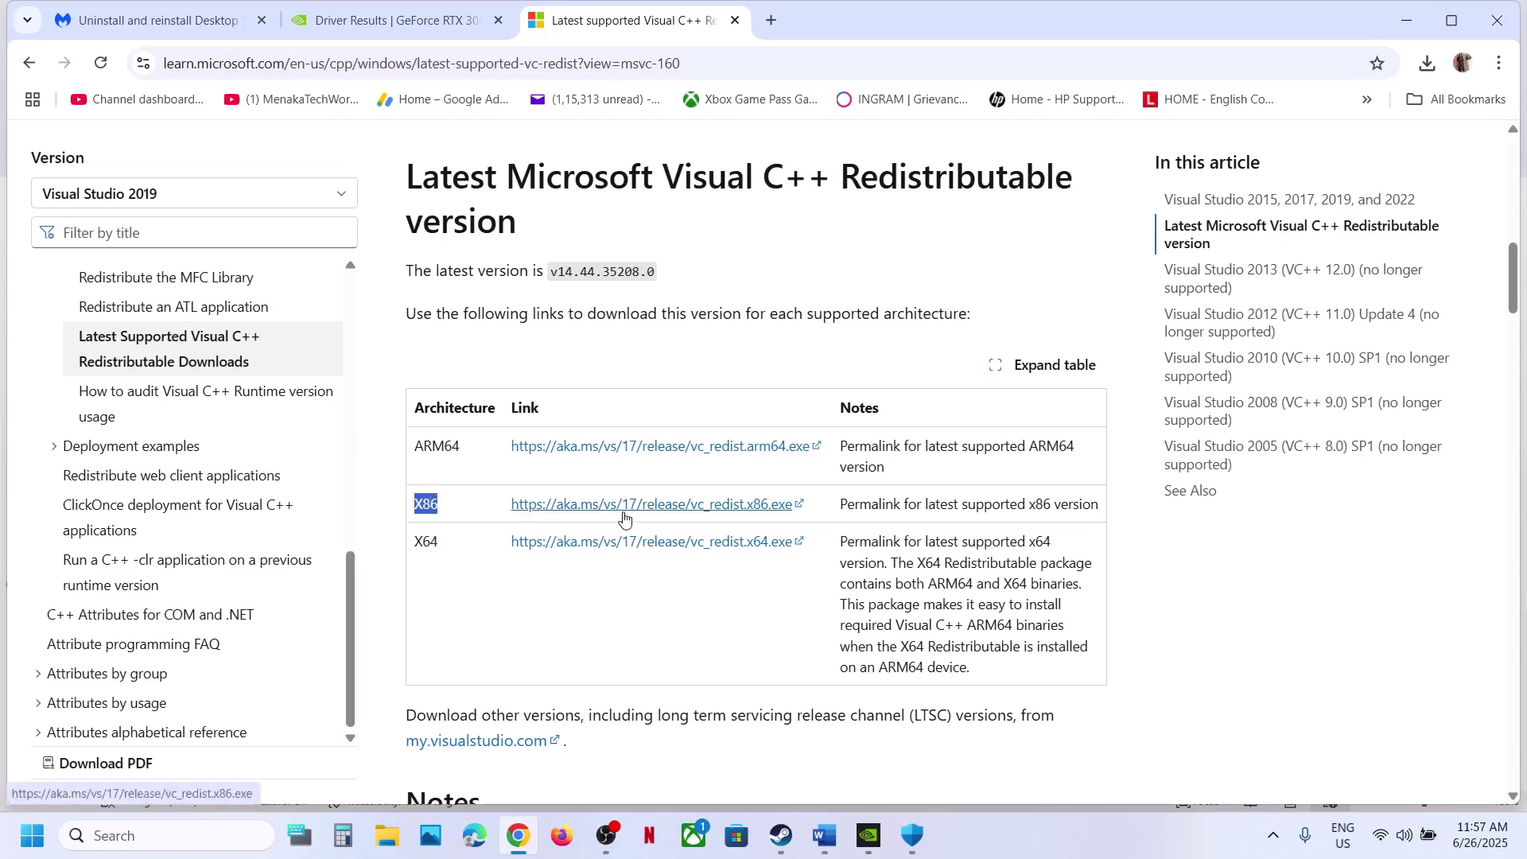
pyautogui.click(625, 515)
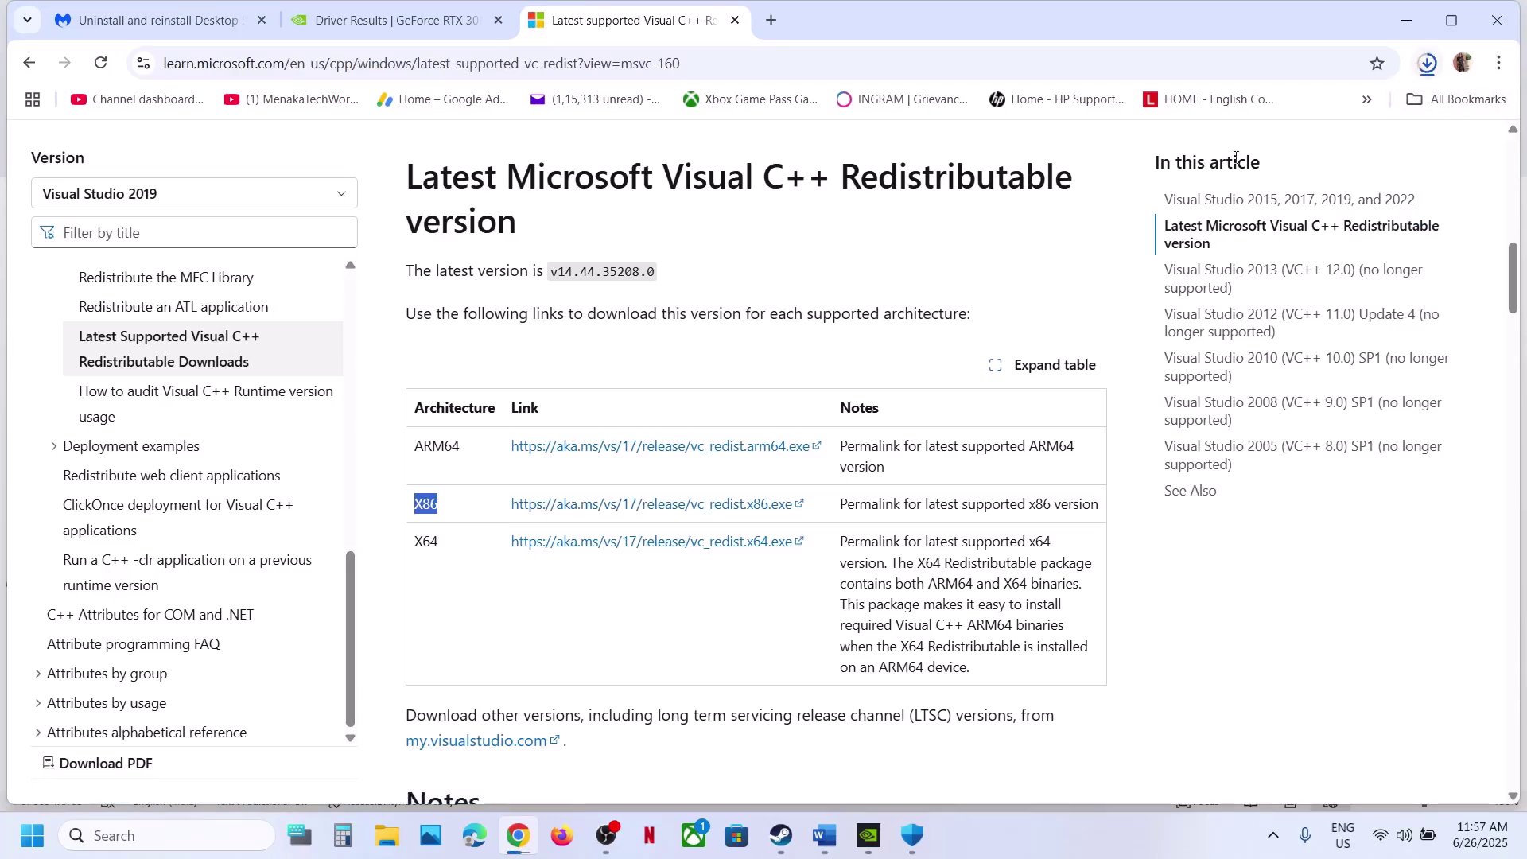
pyautogui.click(681, 542)
# Run the downloaded VC_redist.x86 installer, repair the x86 redistributable and allow it to make changes to the device
pyautogui.click(1423, 66)
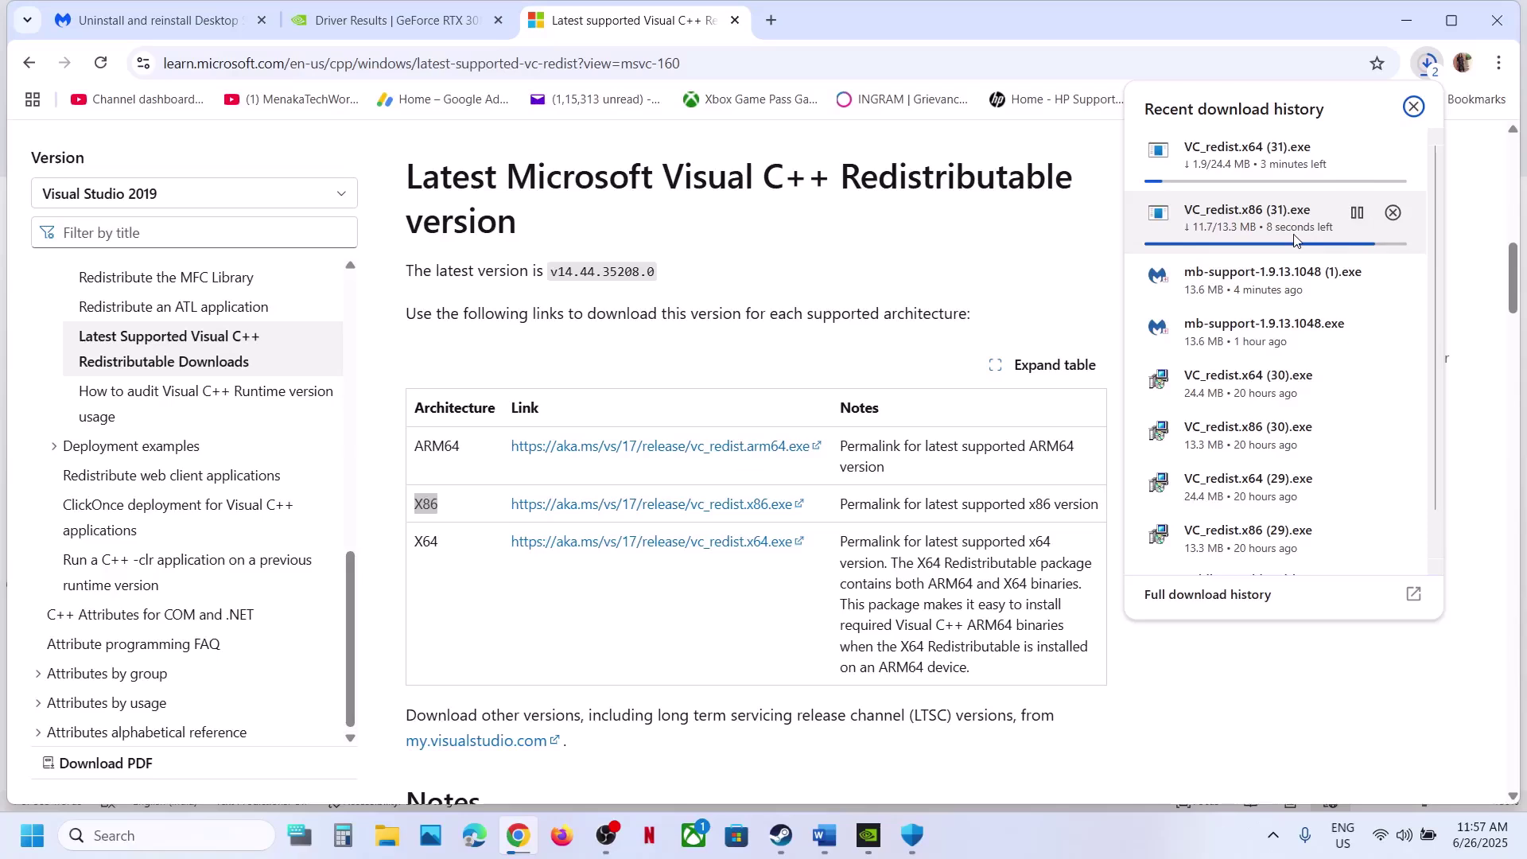
pyautogui.click(1252, 222)
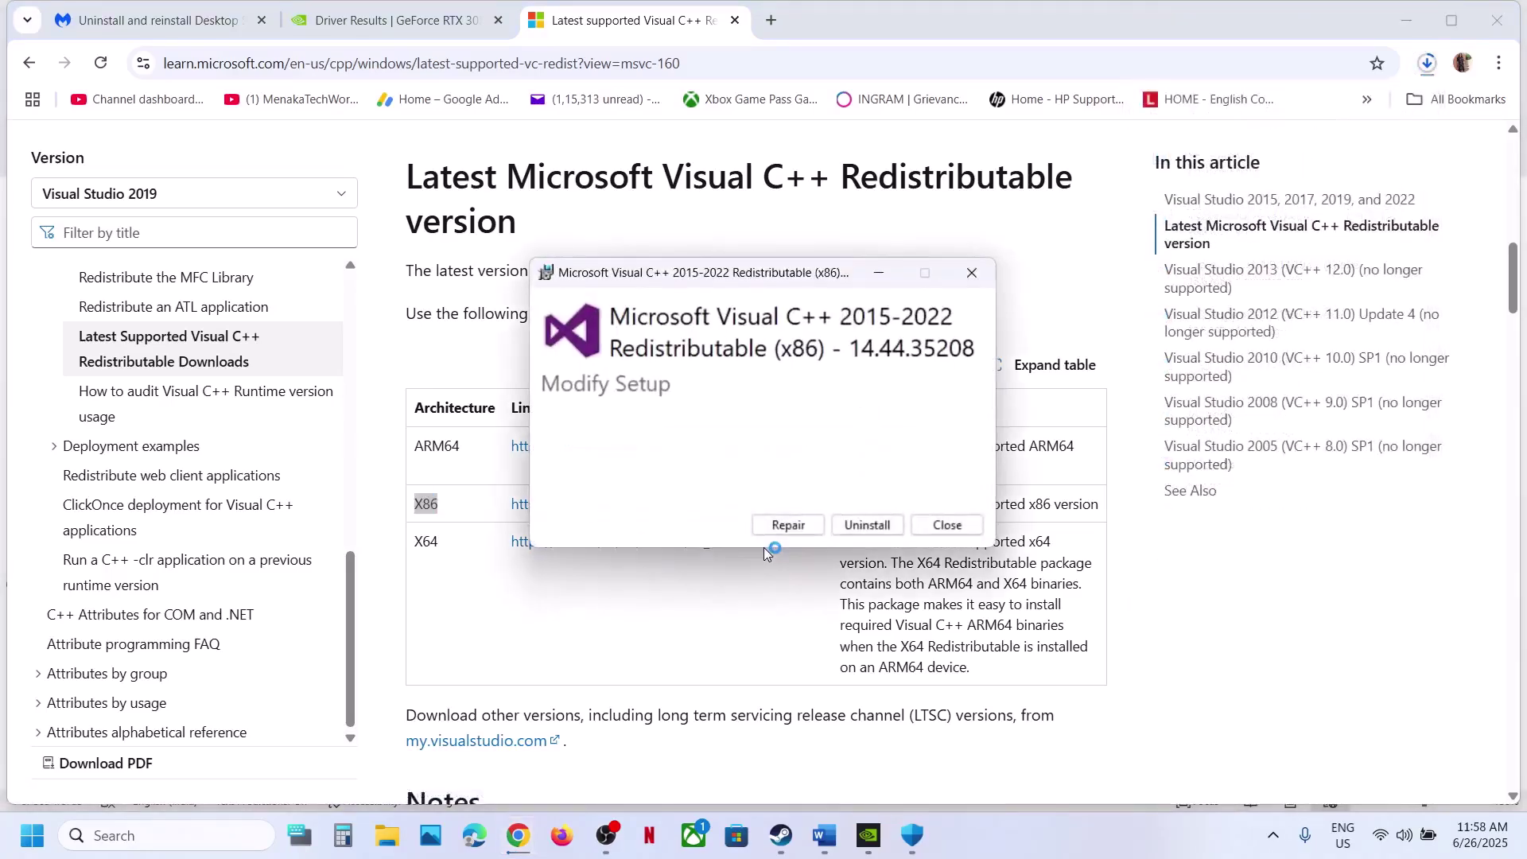
pyautogui.click(798, 528)
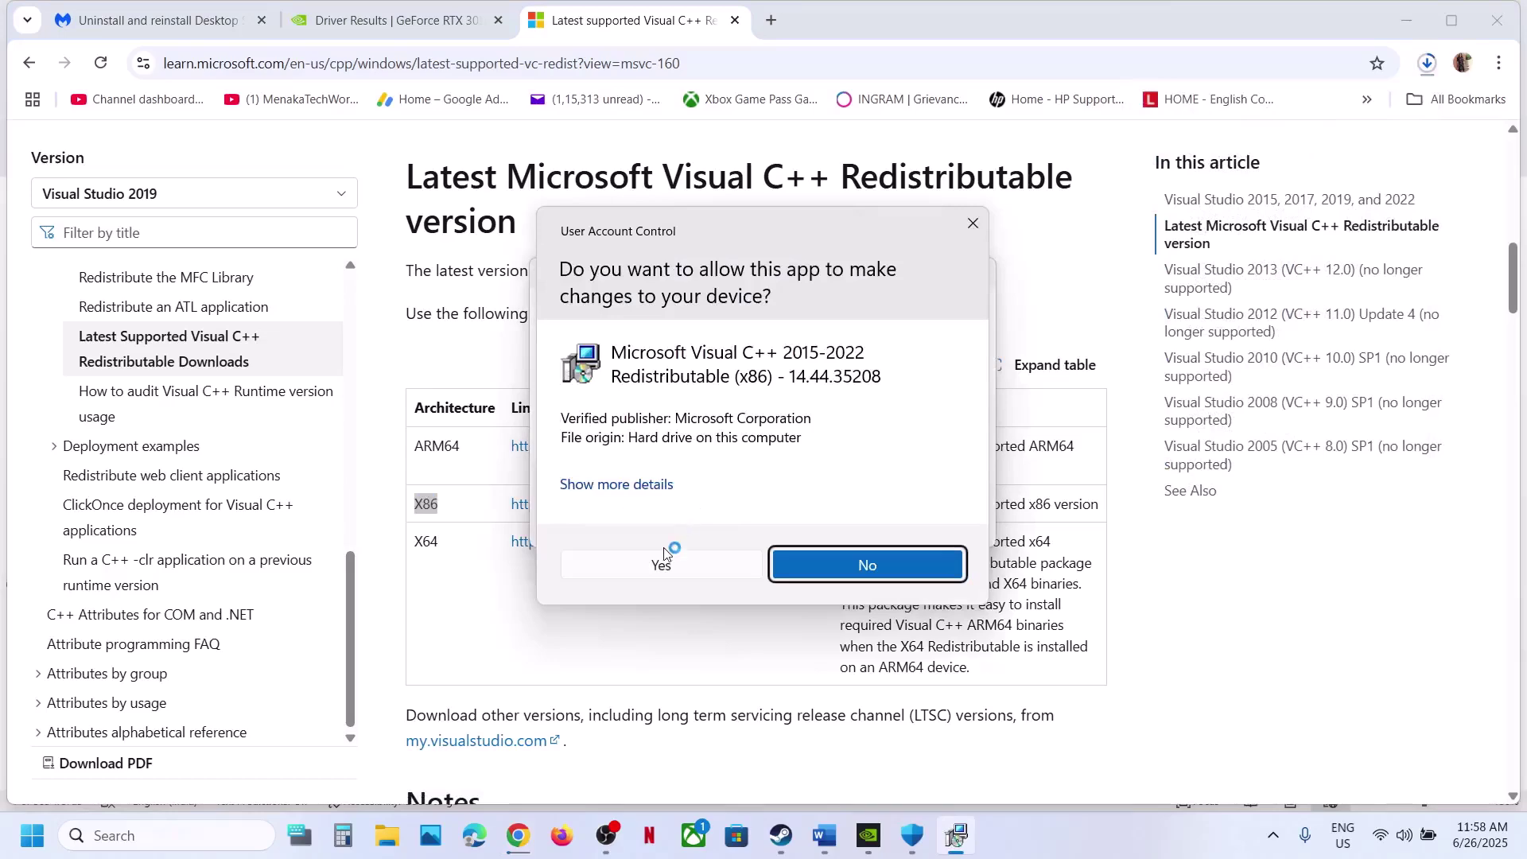
pyautogui.click(649, 562)
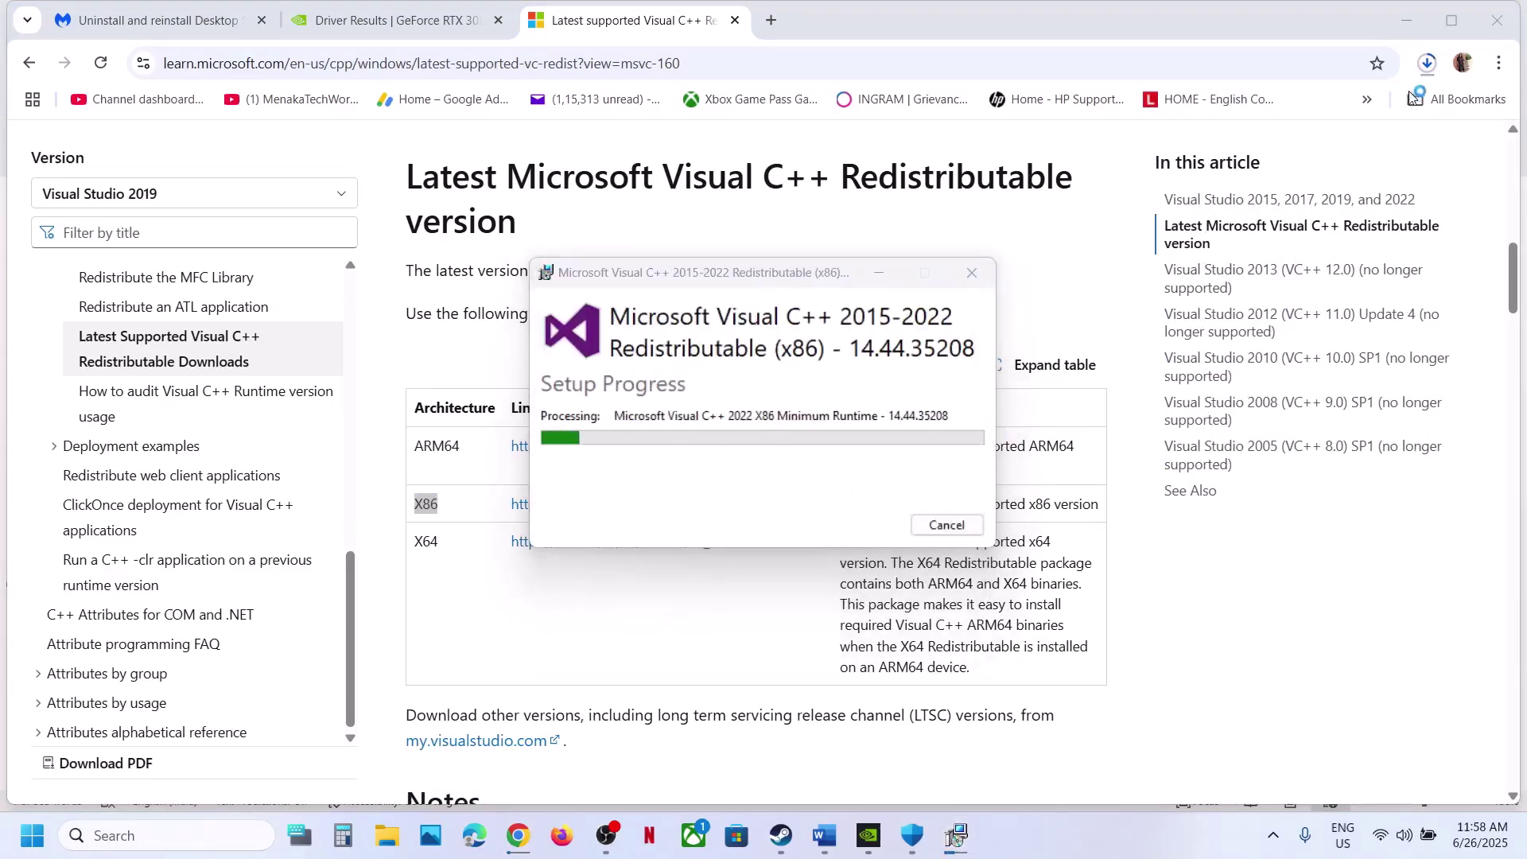
# Run the downloaded VC_redist.x64 installer, repair the x64 redistributable with permission to make changes, and move the x86 setup window aside
pyautogui.click(1428, 66)
pyautogui.click(1428, 67)
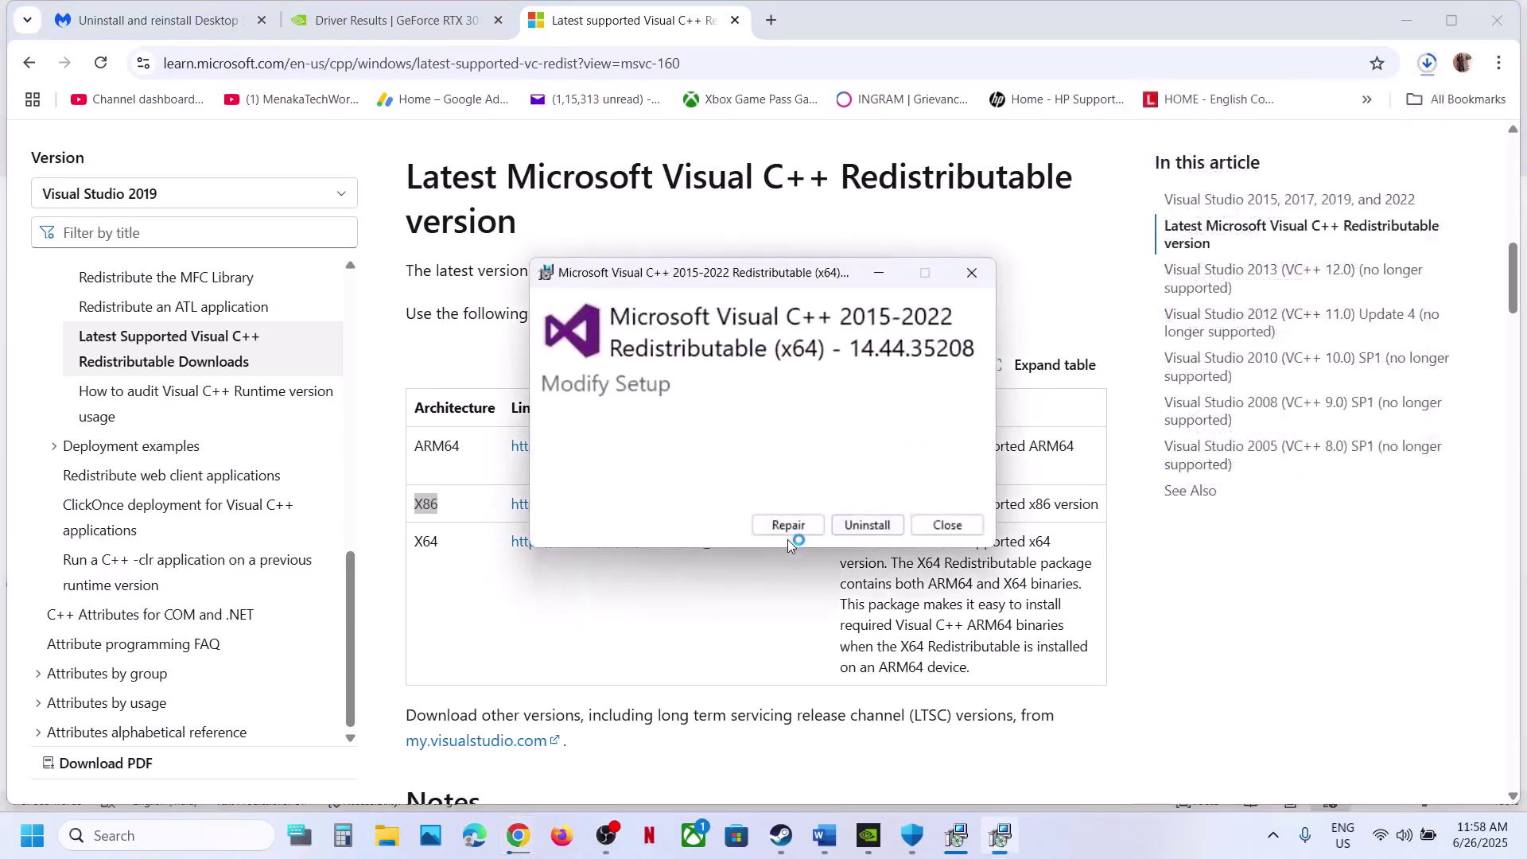
pyautogui.click(785, 531)
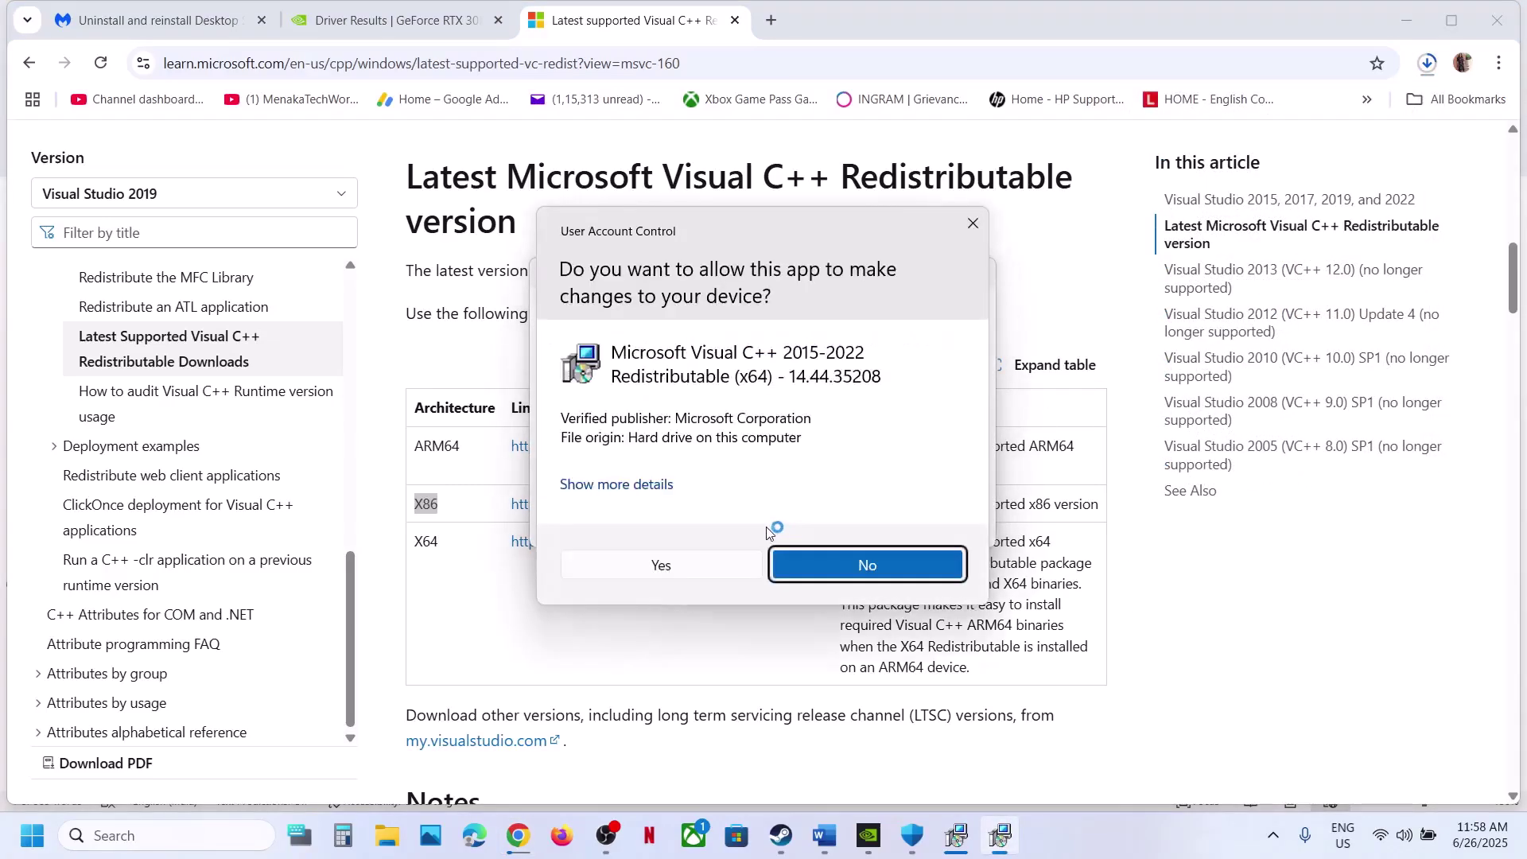
pyautogui.click(674, 574)
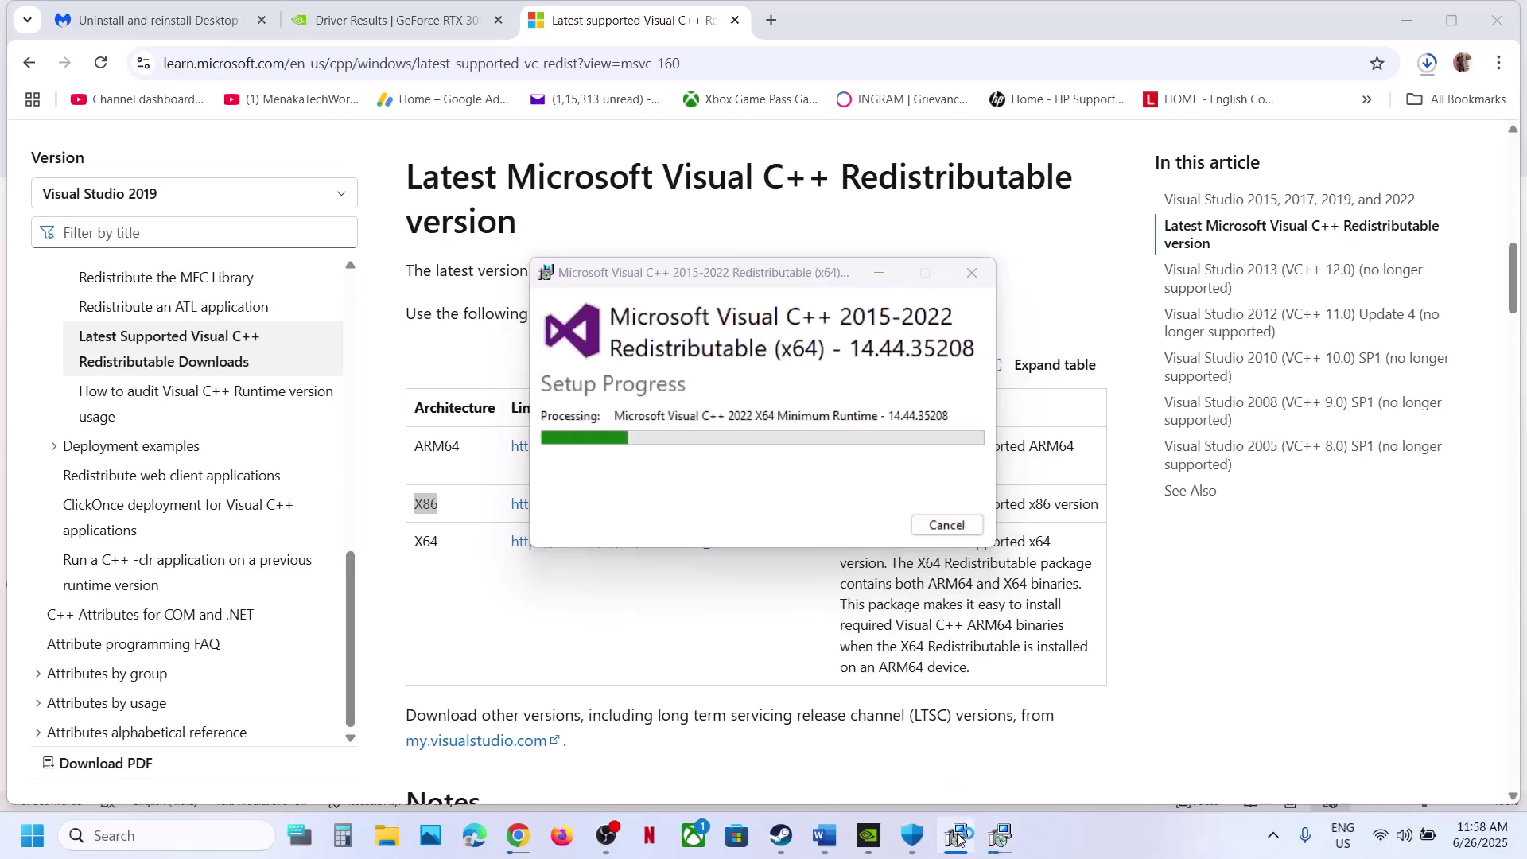
pyautogui.moveTo(791, 284); pyautogui.dragTo(1200, 369)
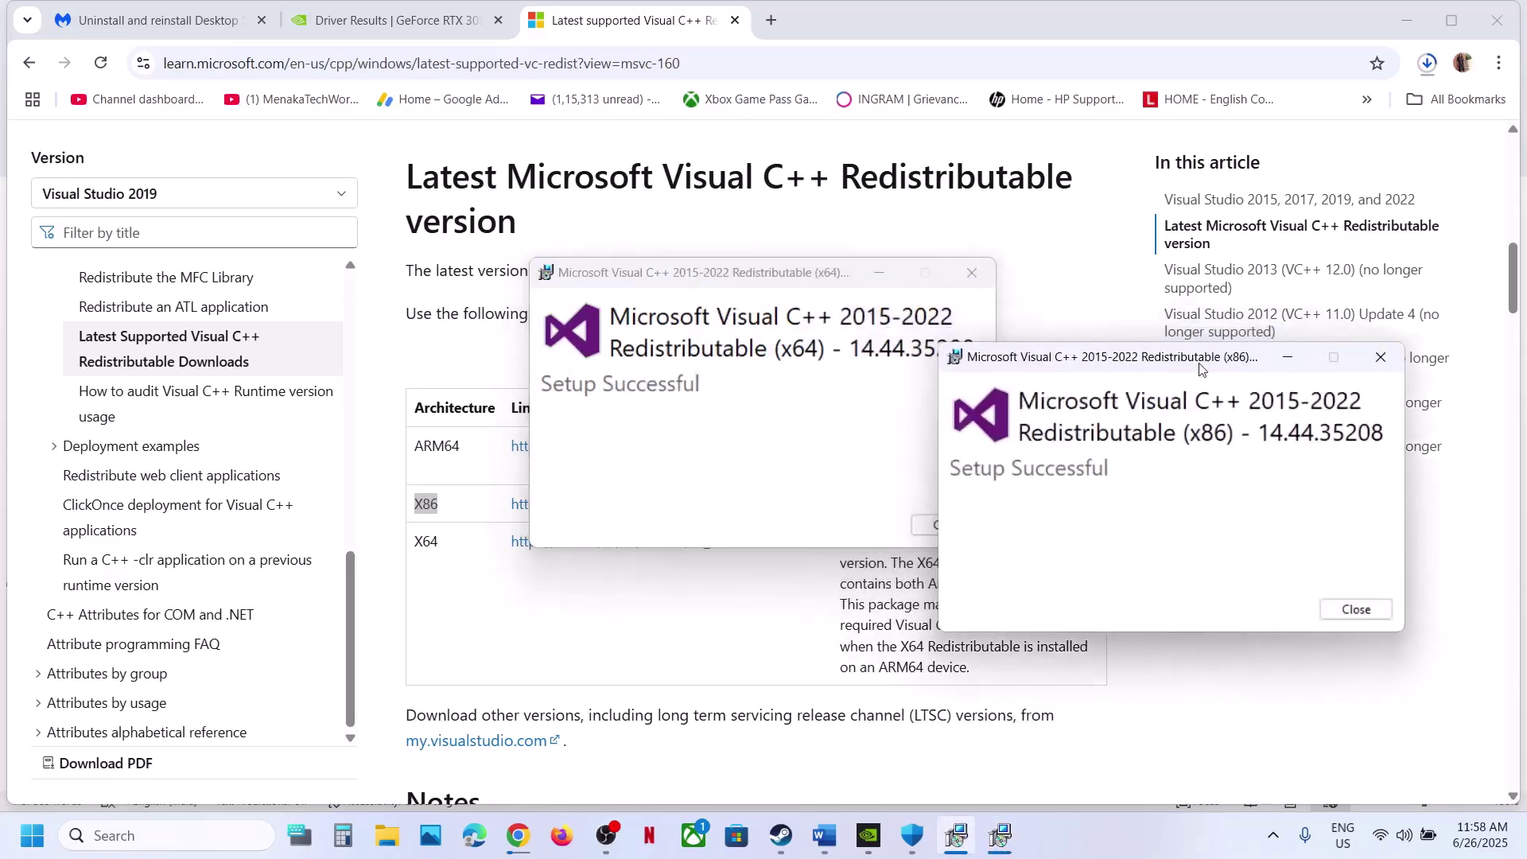
# Close the finished x64 and x86 Visual C++ Redistributable setup windows
pyautogui.click(904, 517)
pyautogui.click(948, 523)
pyautogui.click(1344, 609)
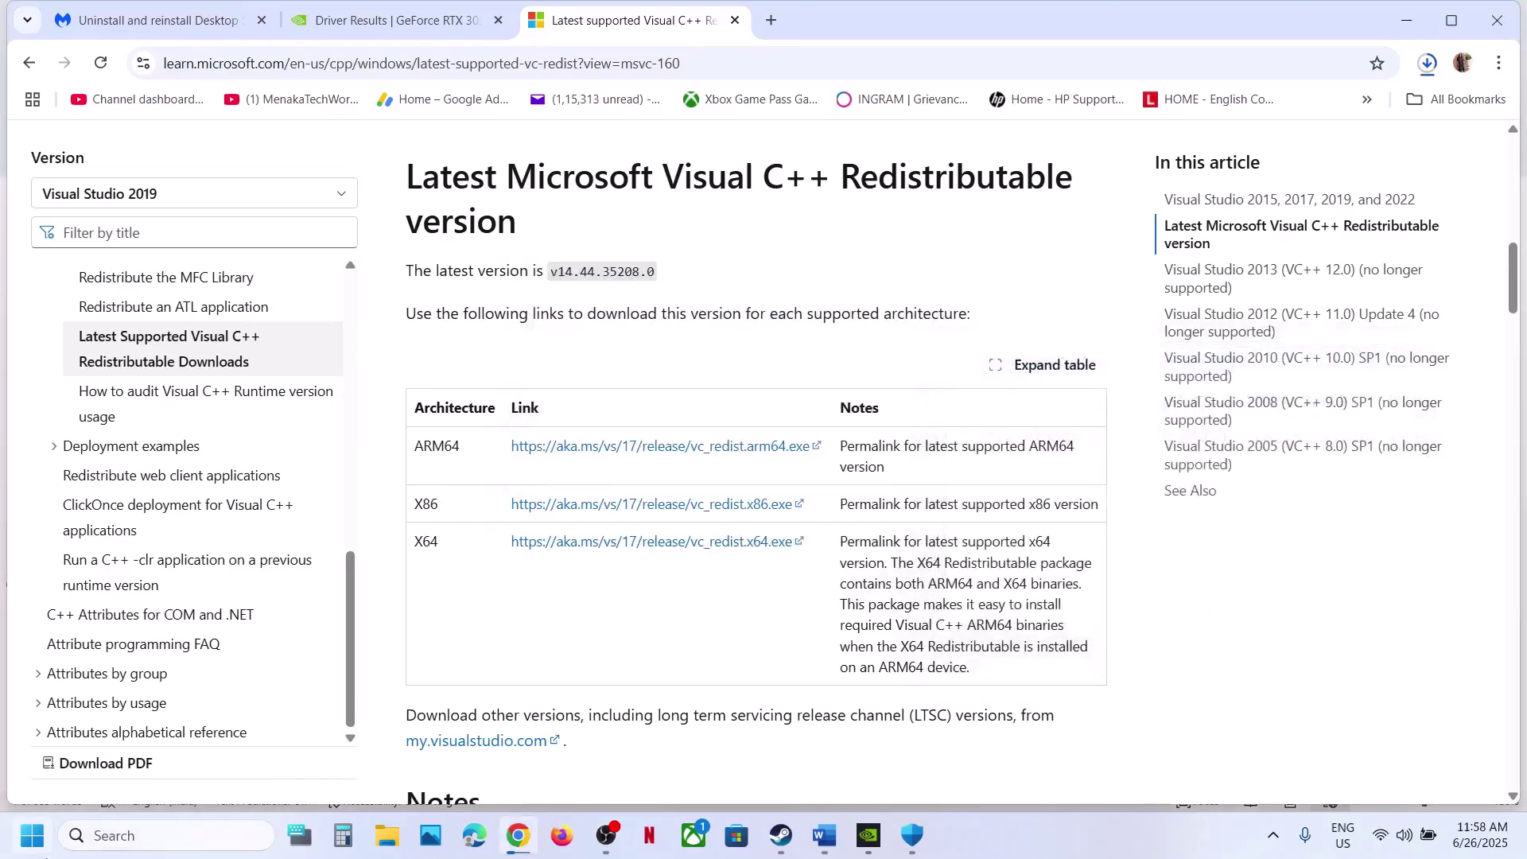
# Look at the Restart option among the computer's power options without restarting
pyautogui.click(32, 835)
pyautogui.click(579, 766)
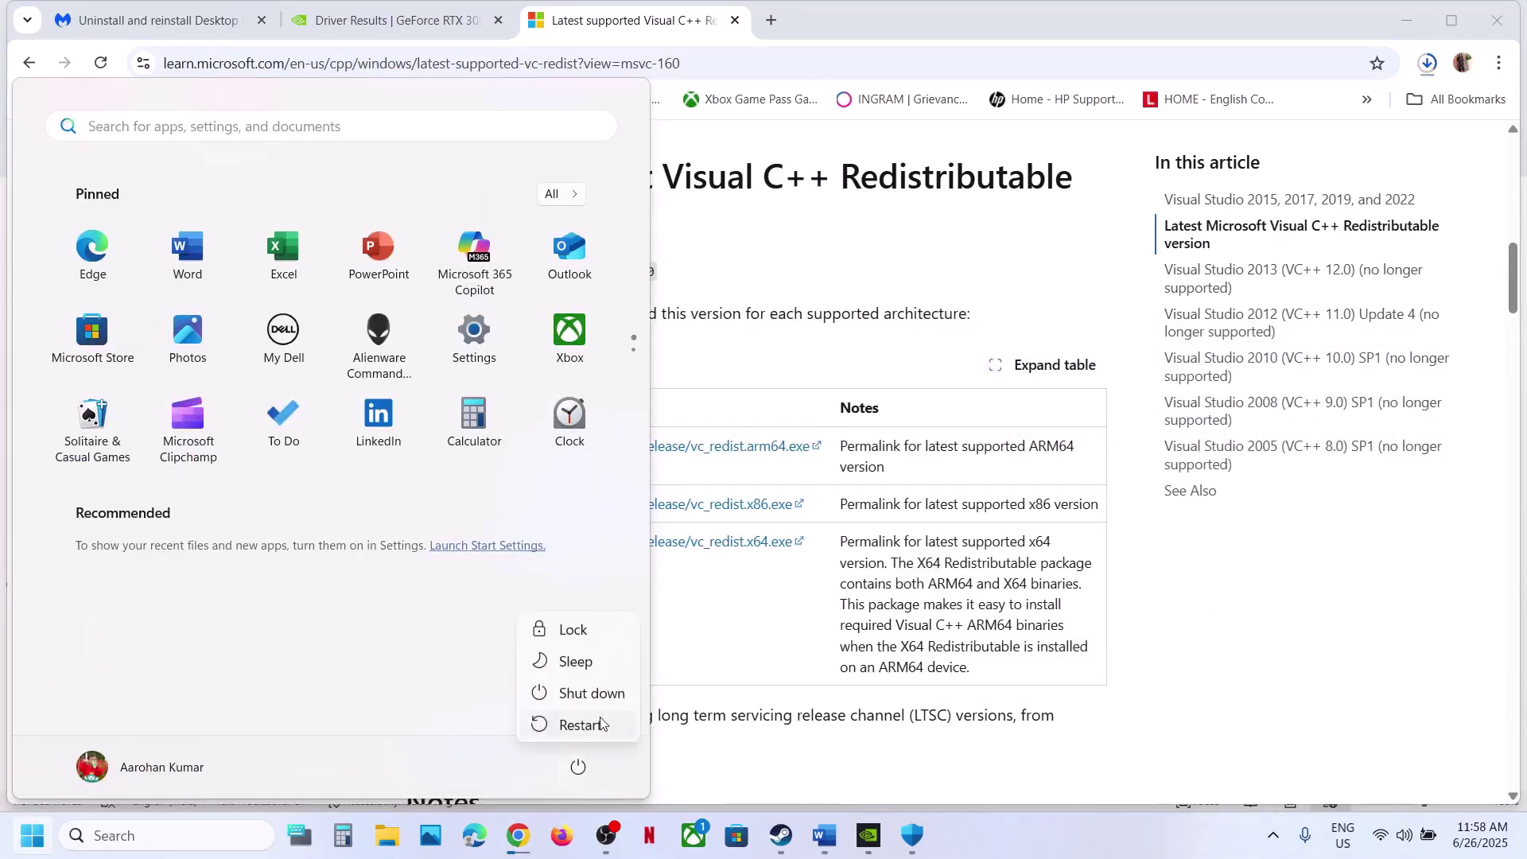
pyautogui.press('Escape')
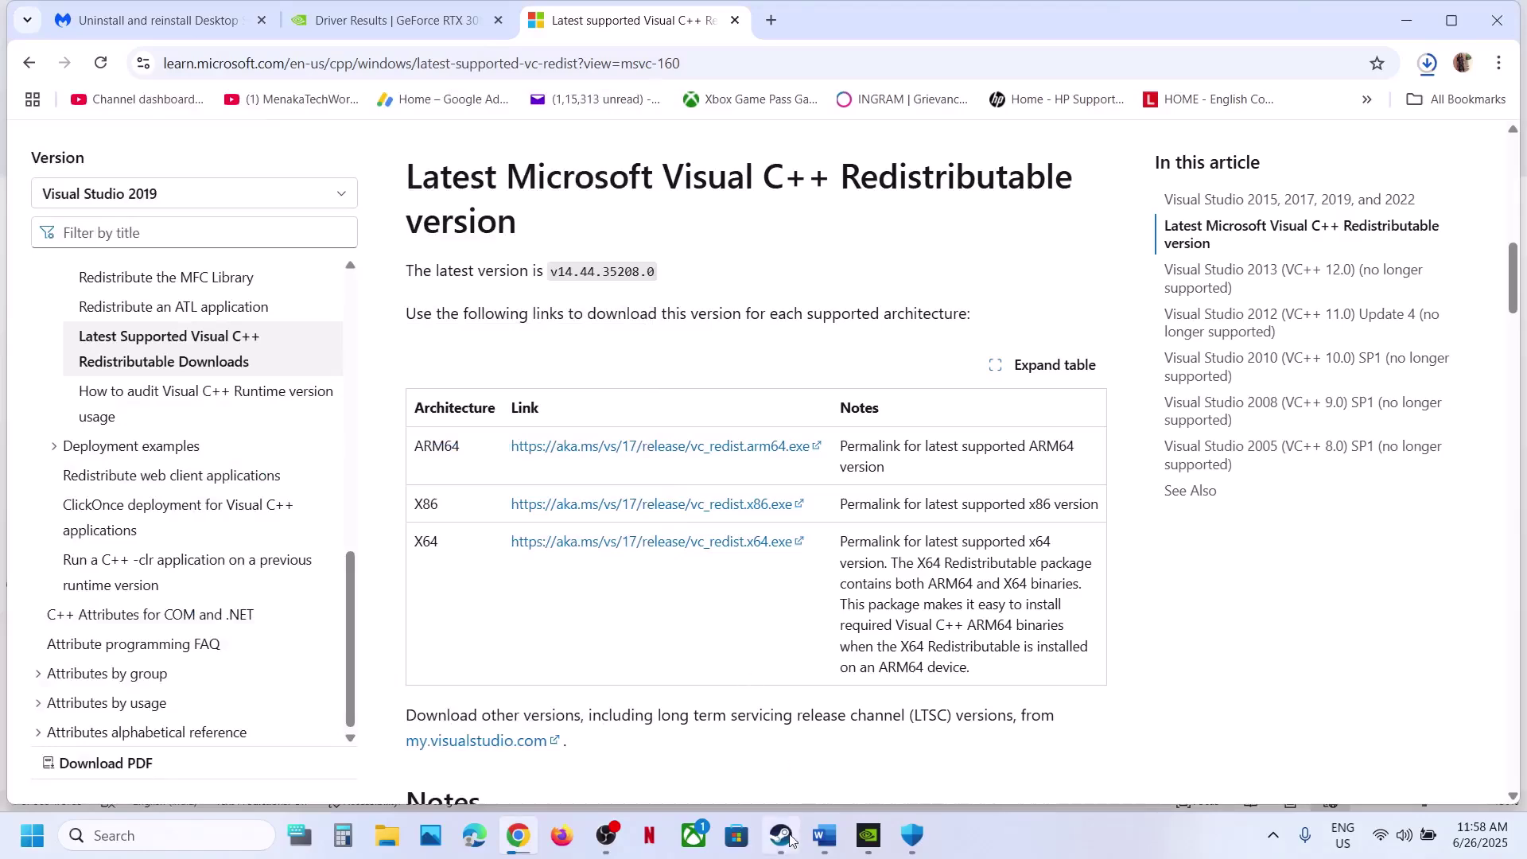
# Switch to the Word troubleshooting document and read Step 8 on verifying the game files
pyautogui.click(790, 839)
pyautogui.click(825, 835)
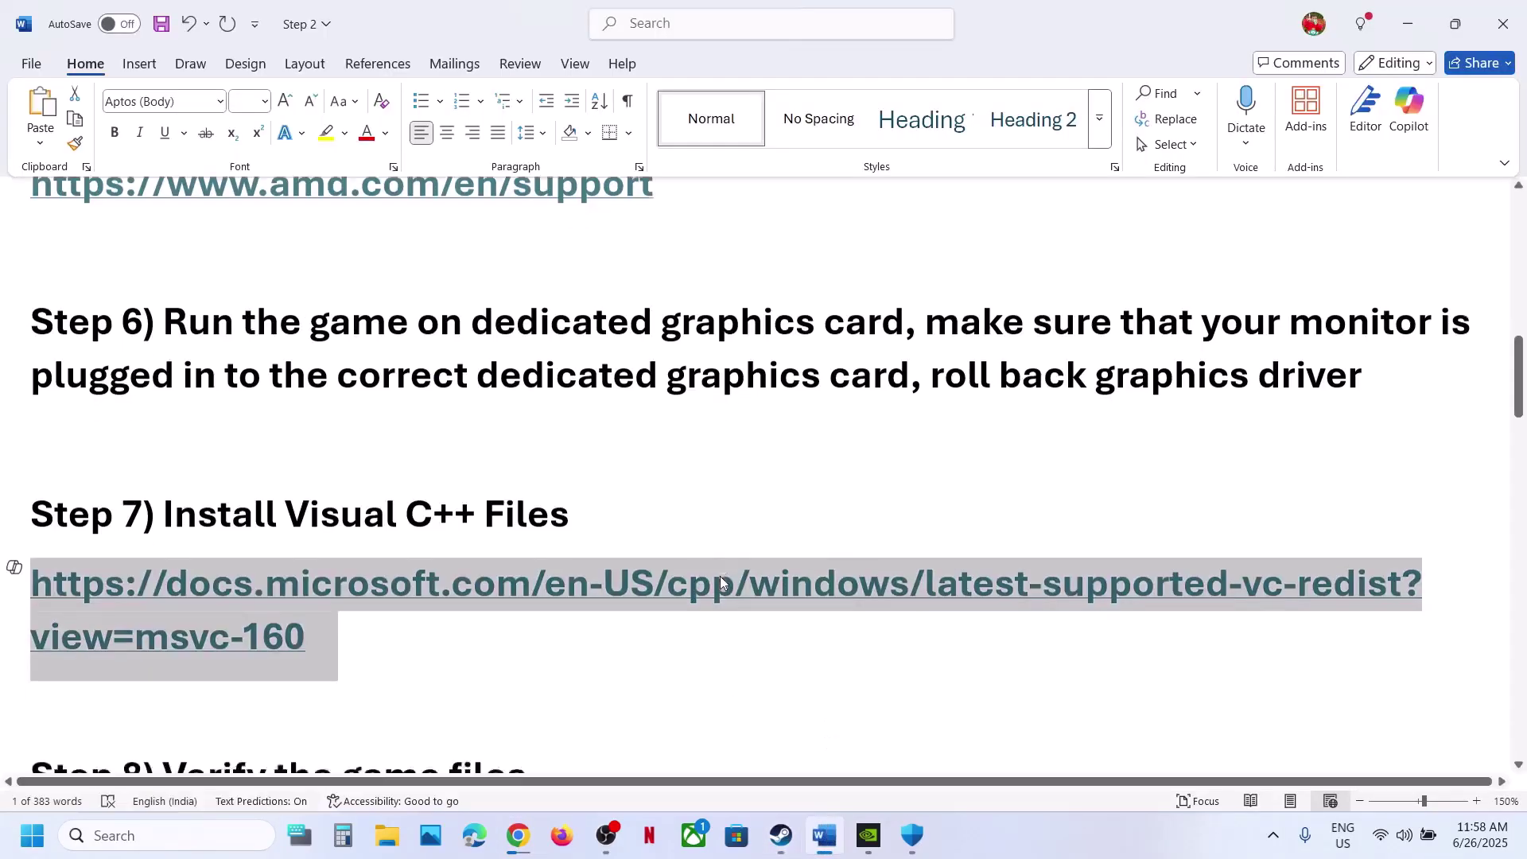
pyautogui.scroll(-3, 721, 581)
pyautogui.scroll(1, 720, 578)
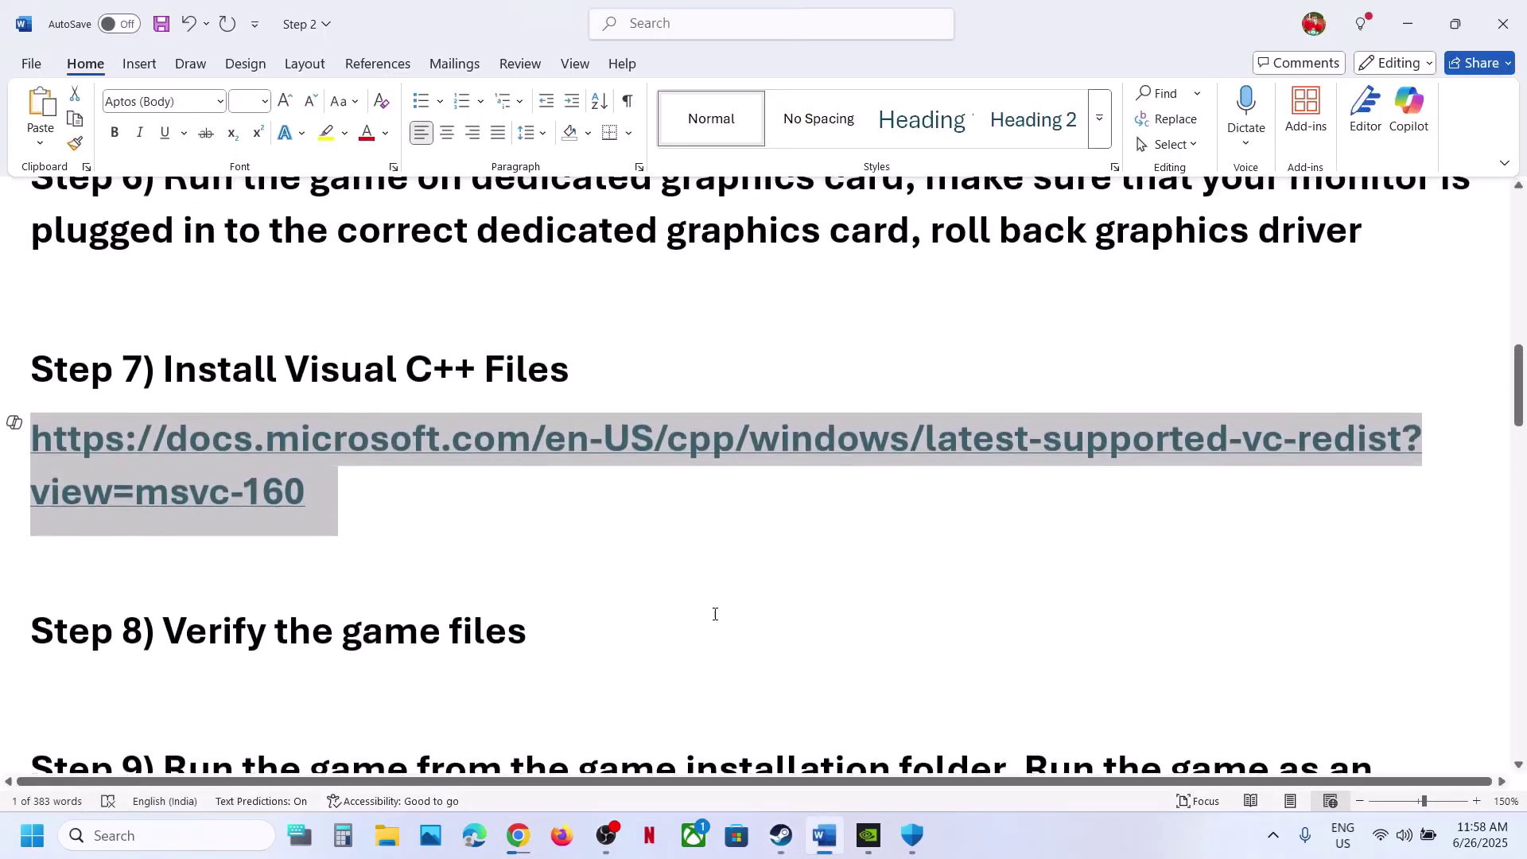
# Switch to Steam and look up the file integrity verification option in Death Stranding Director's Cut's installed files properties
pyautogui.click(780, 835)
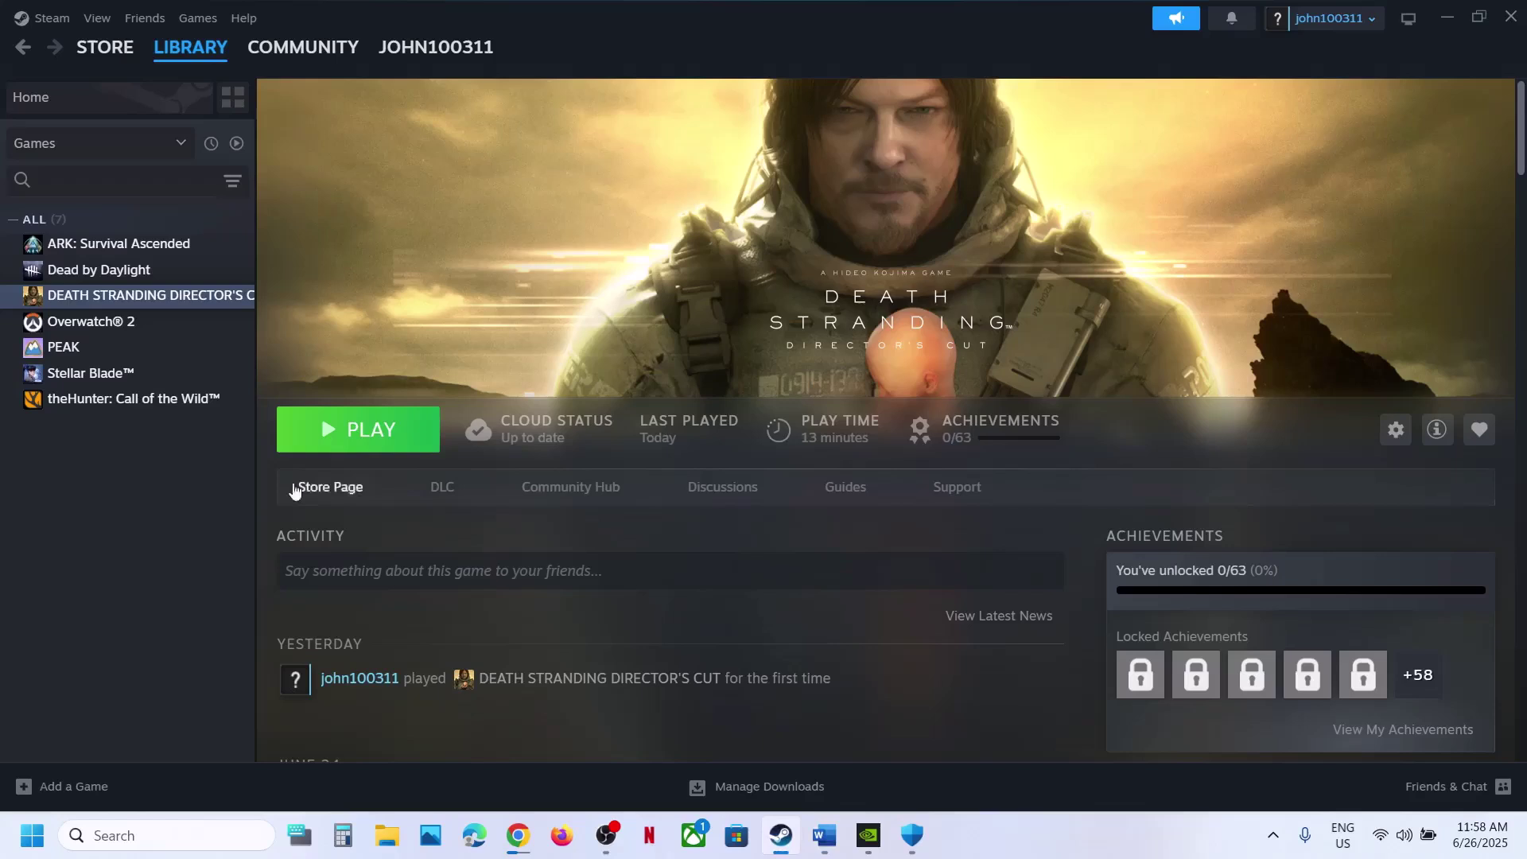
pyautogui.rightClick(119, 286)
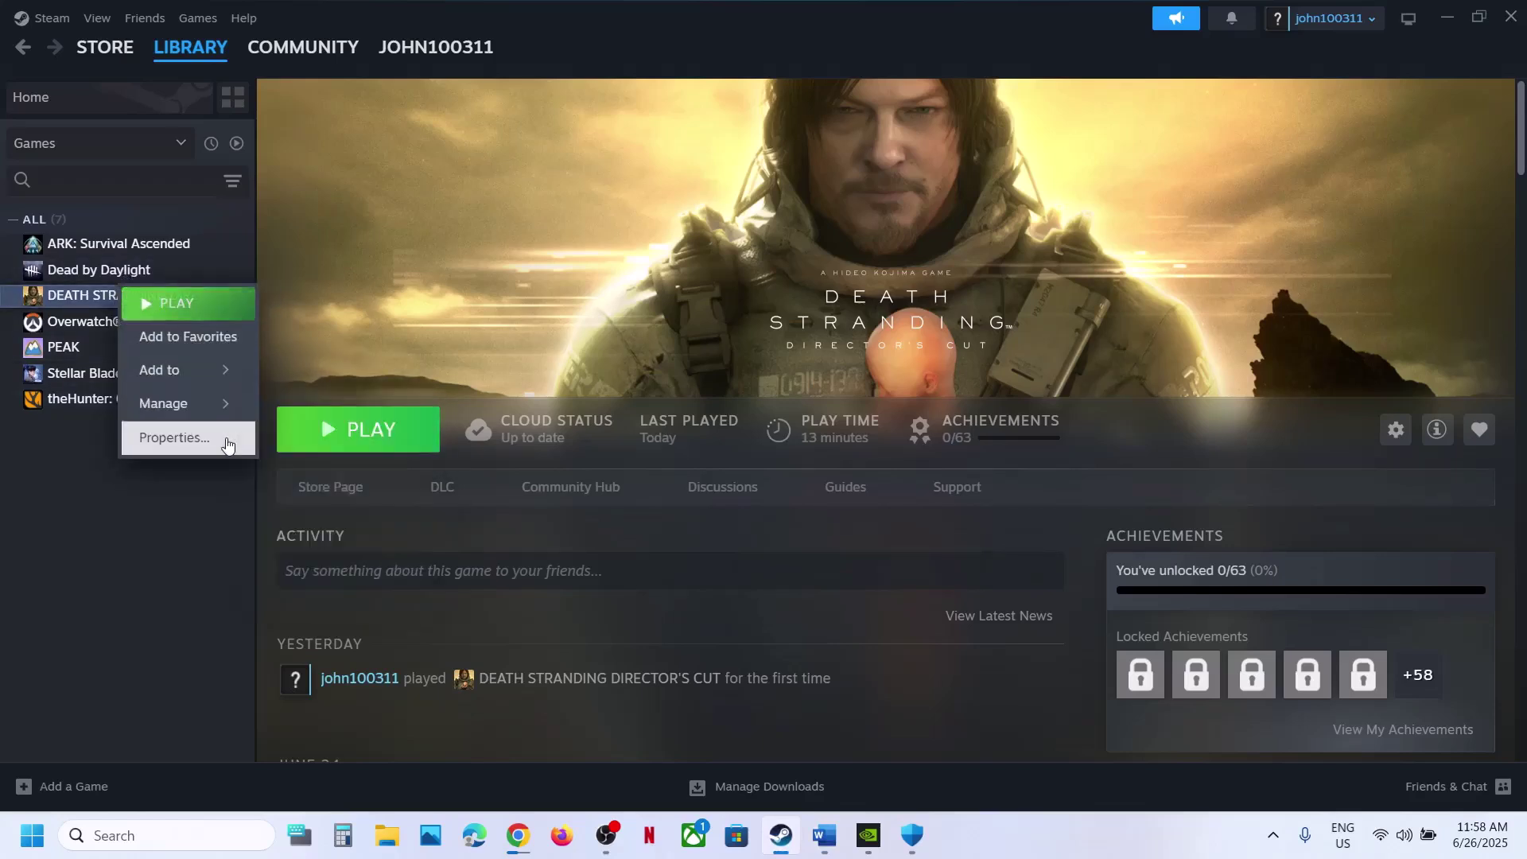
pyautogui.click(227, 445)
pyautogui.click(464, 338)
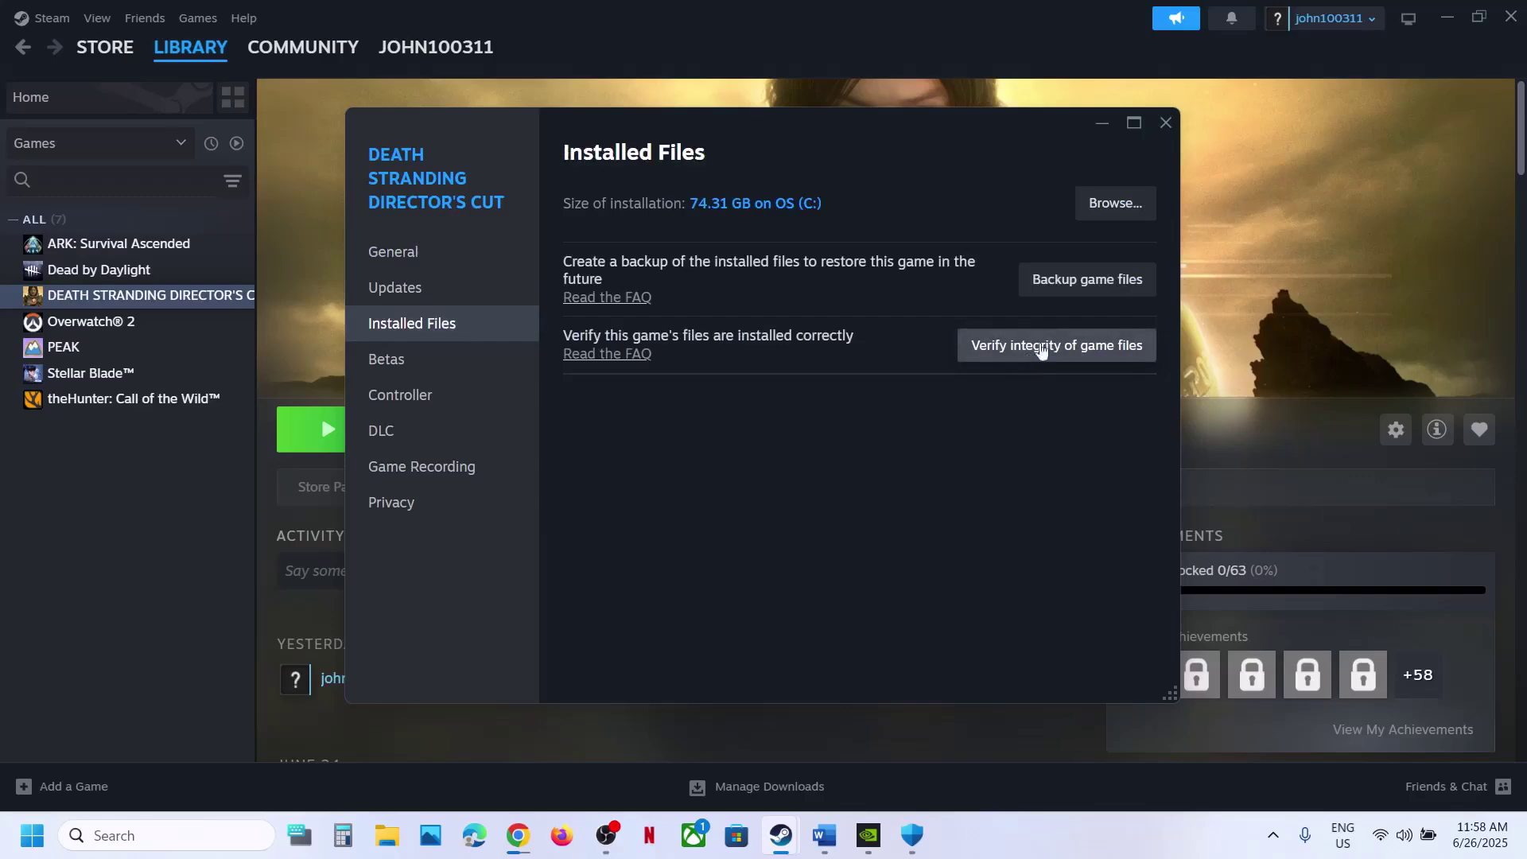
pyautogui.click(1164, 125)
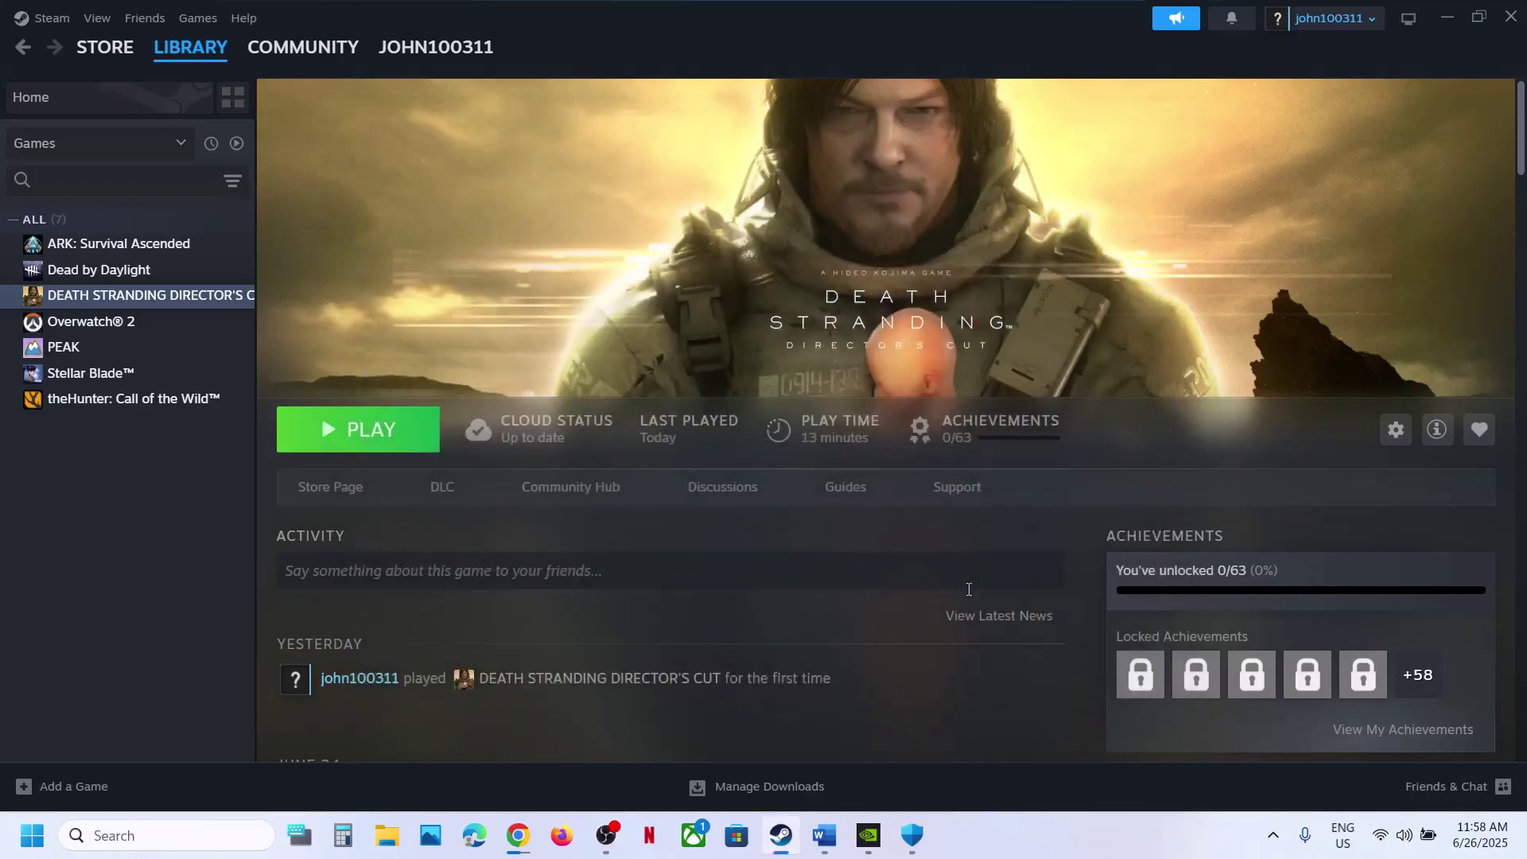
# Return to Word and read Step 9, selecting the phrase "game from the game installation folder"
pyautogui.click(824, 835)
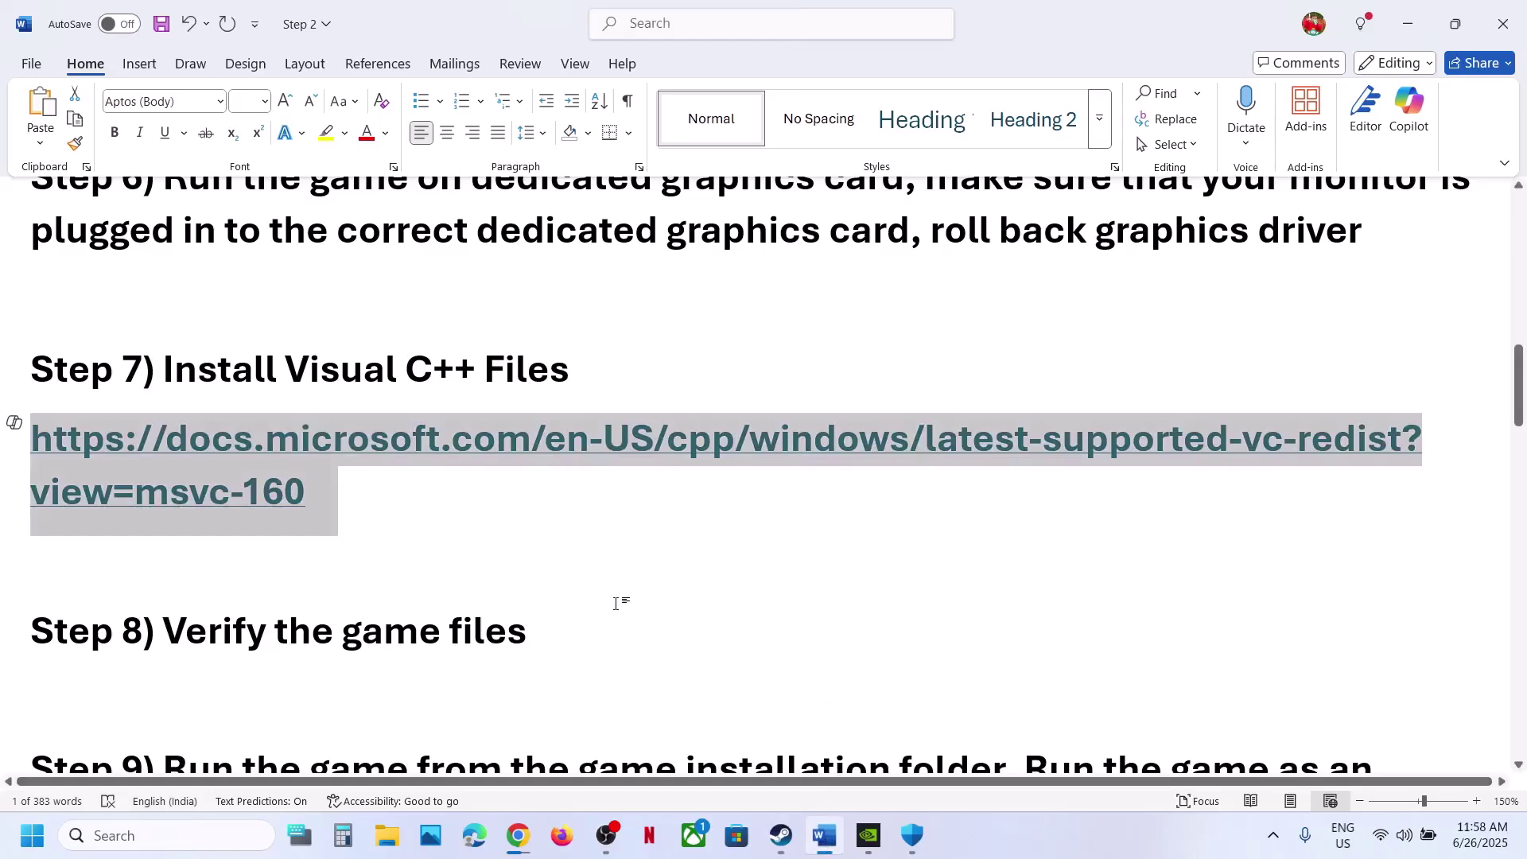
pyautogui.scroll(-3, 615, 603)
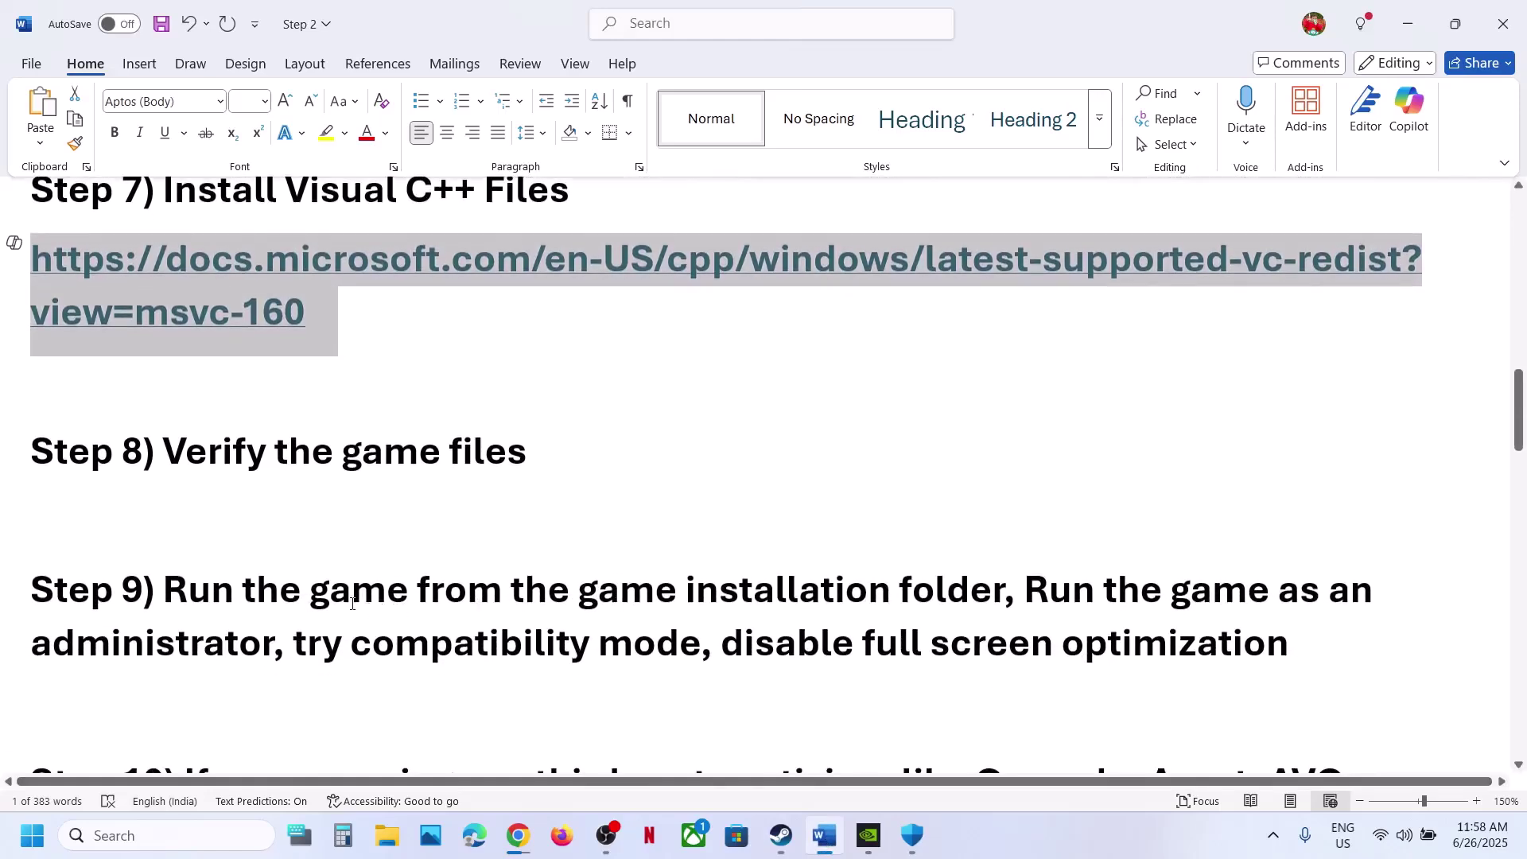
pyautogui.moveTo(352, 604); pyautogui.dragTo(1000, 593)
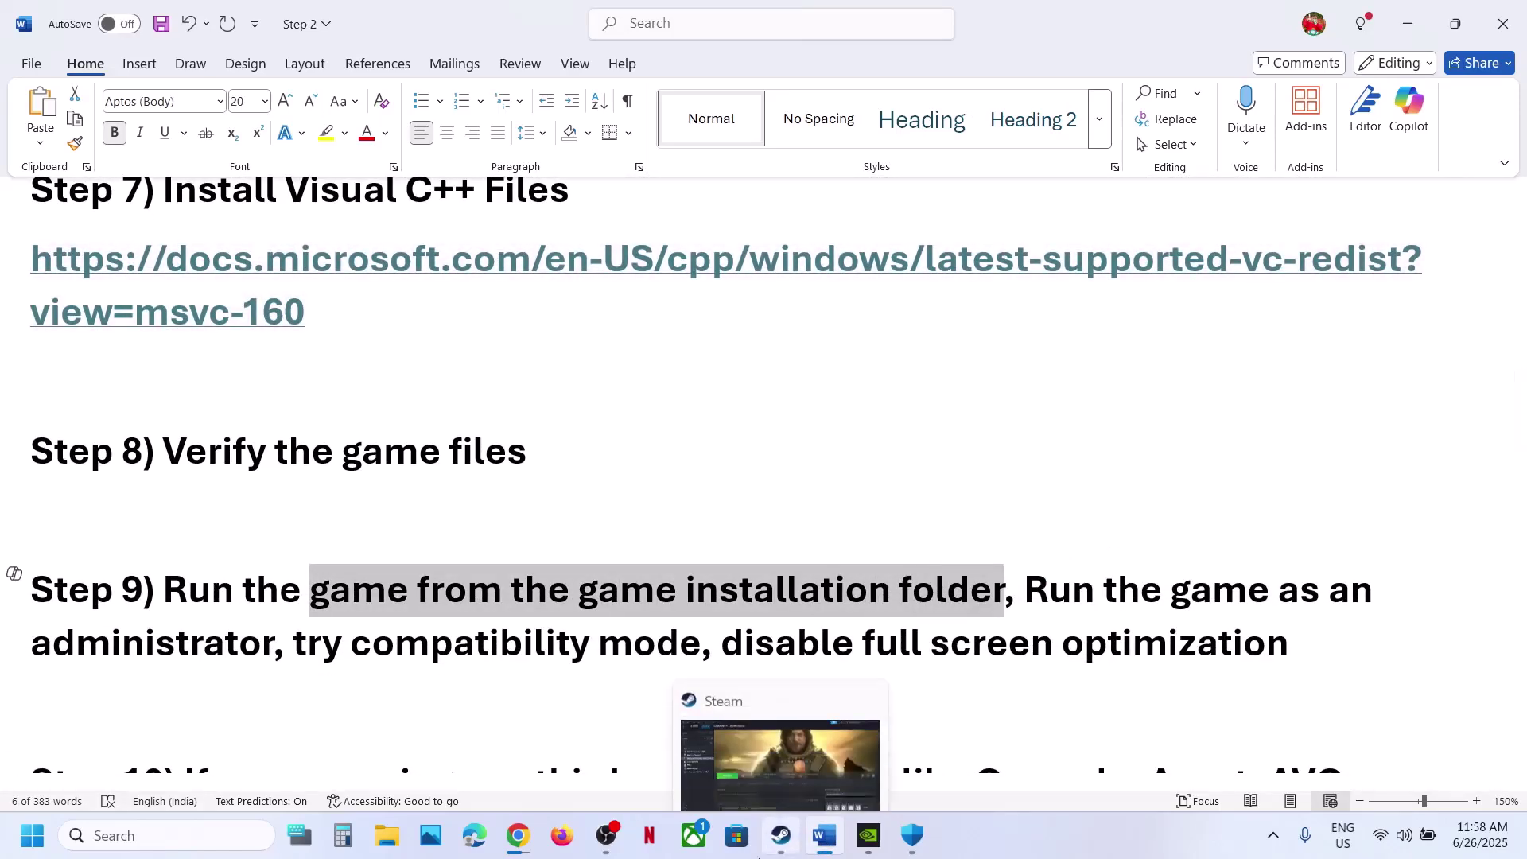
# Switch to Steam and browse the local files of Death Stranding Director's Cut
pyautogui.click(765, 843)
pyautogui.rightClick(178, 300)
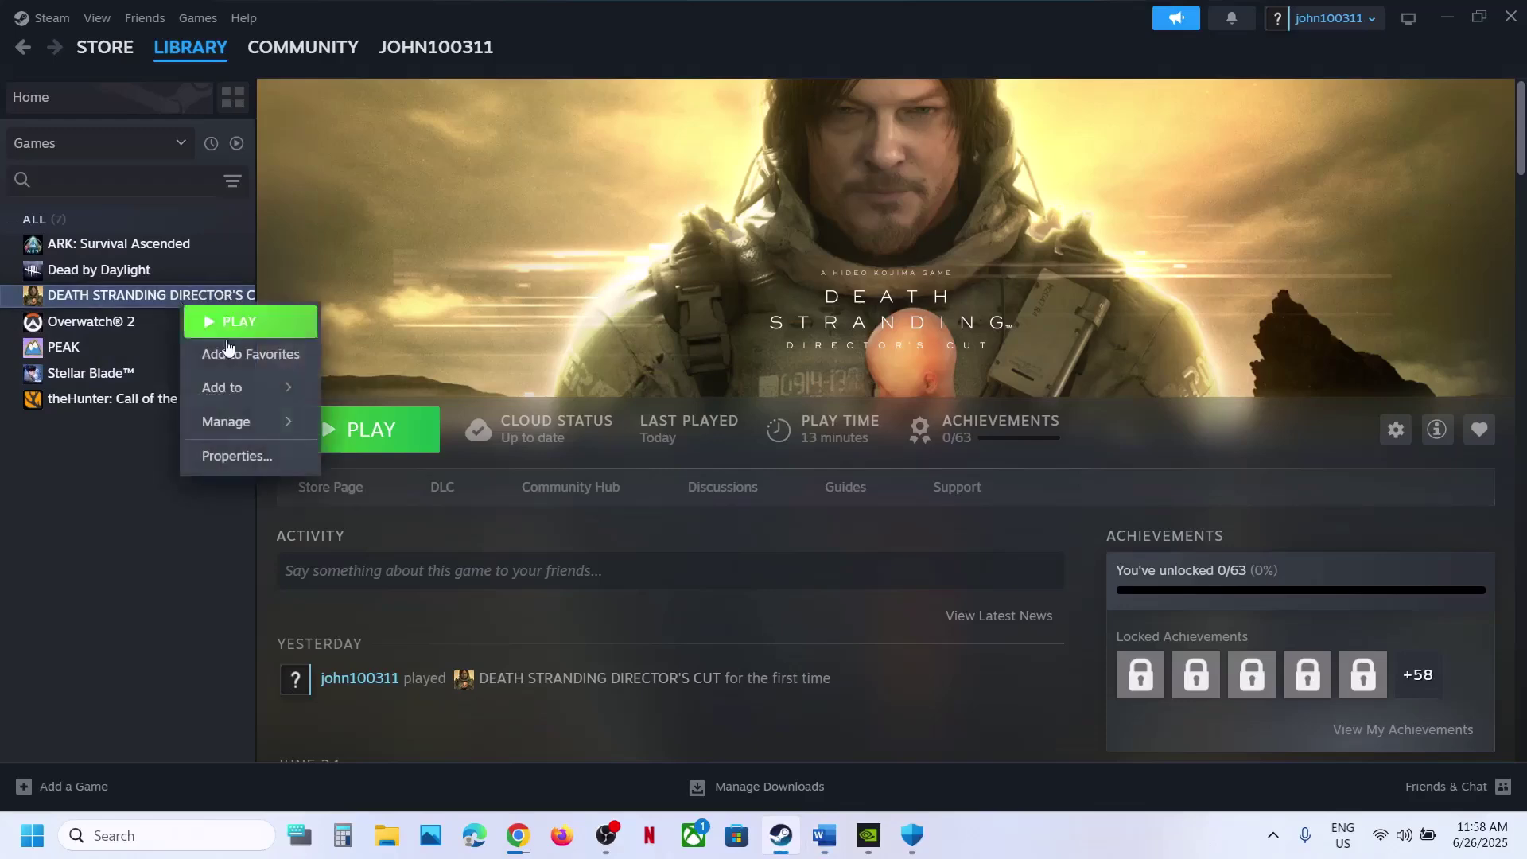
pyautogui.moveTo(247, 421)
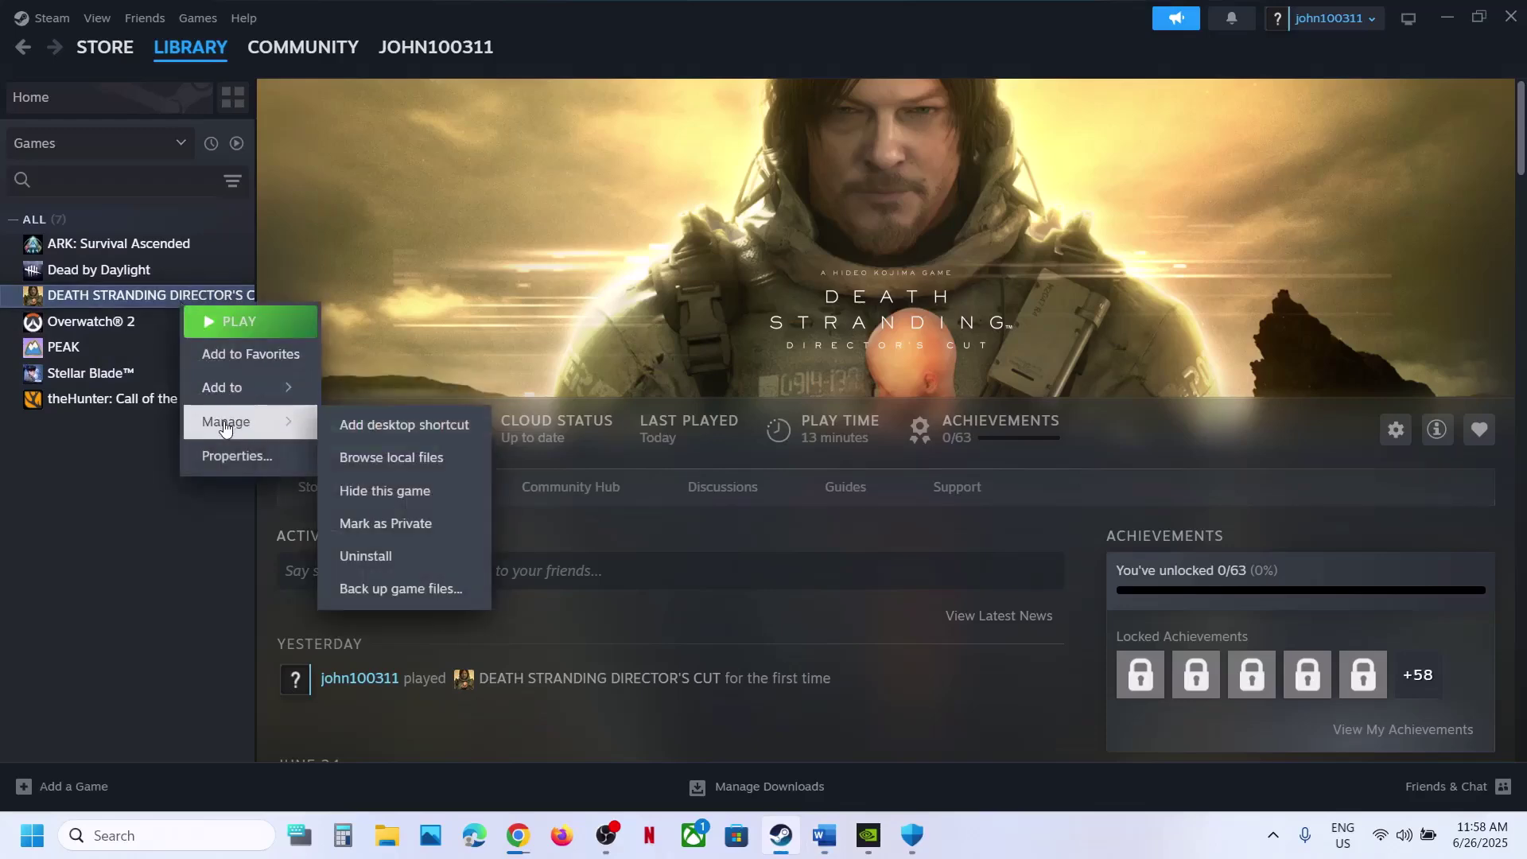
pyautogui.click(405, 458)
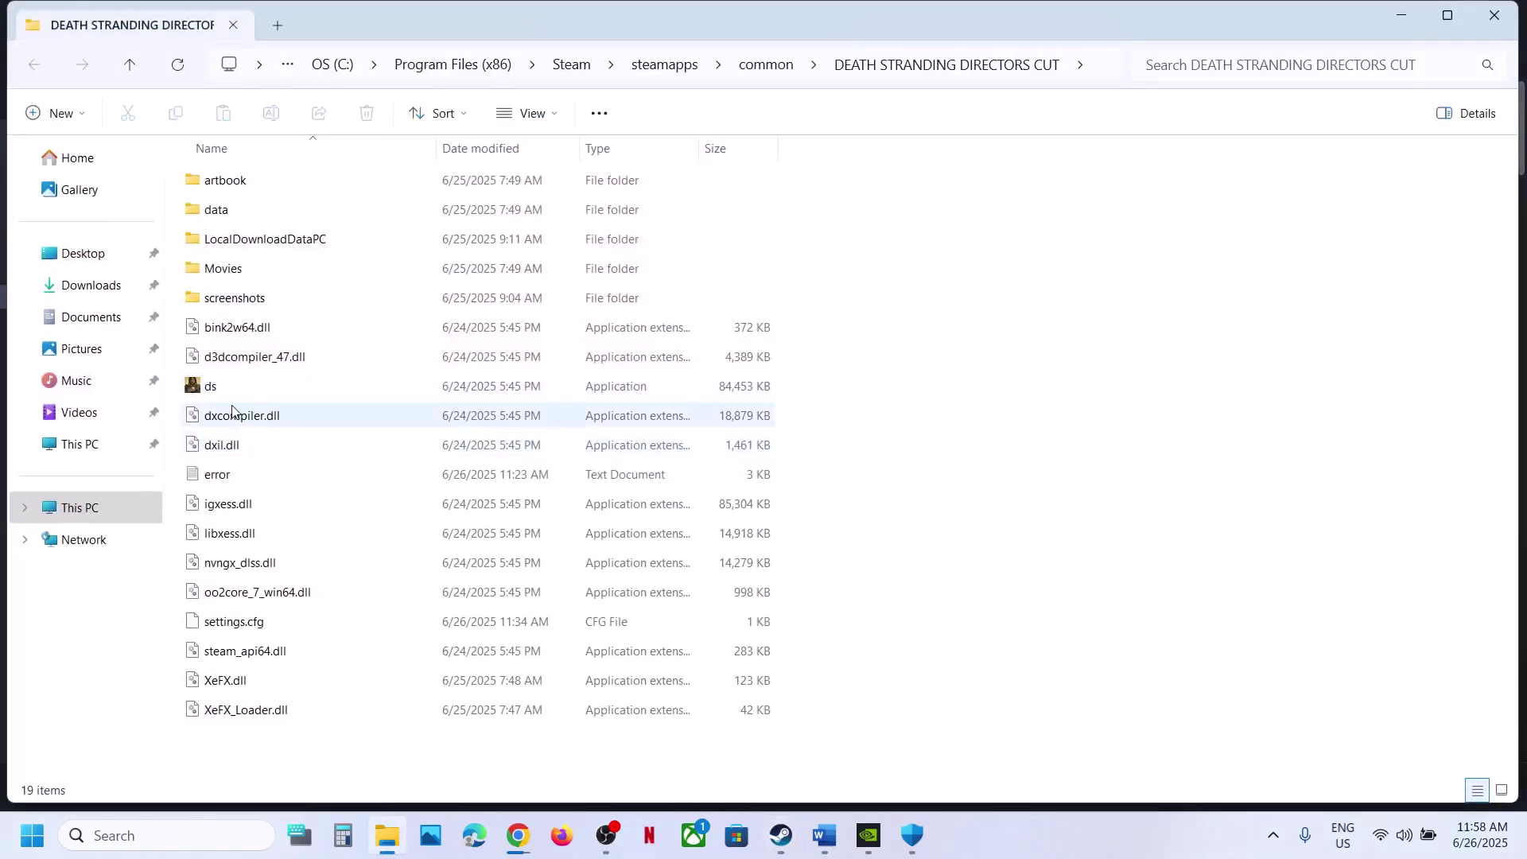
# Set the ds application to run as an administrator in its compatibility properties and apply the change
pyautogui.click(230, 397)
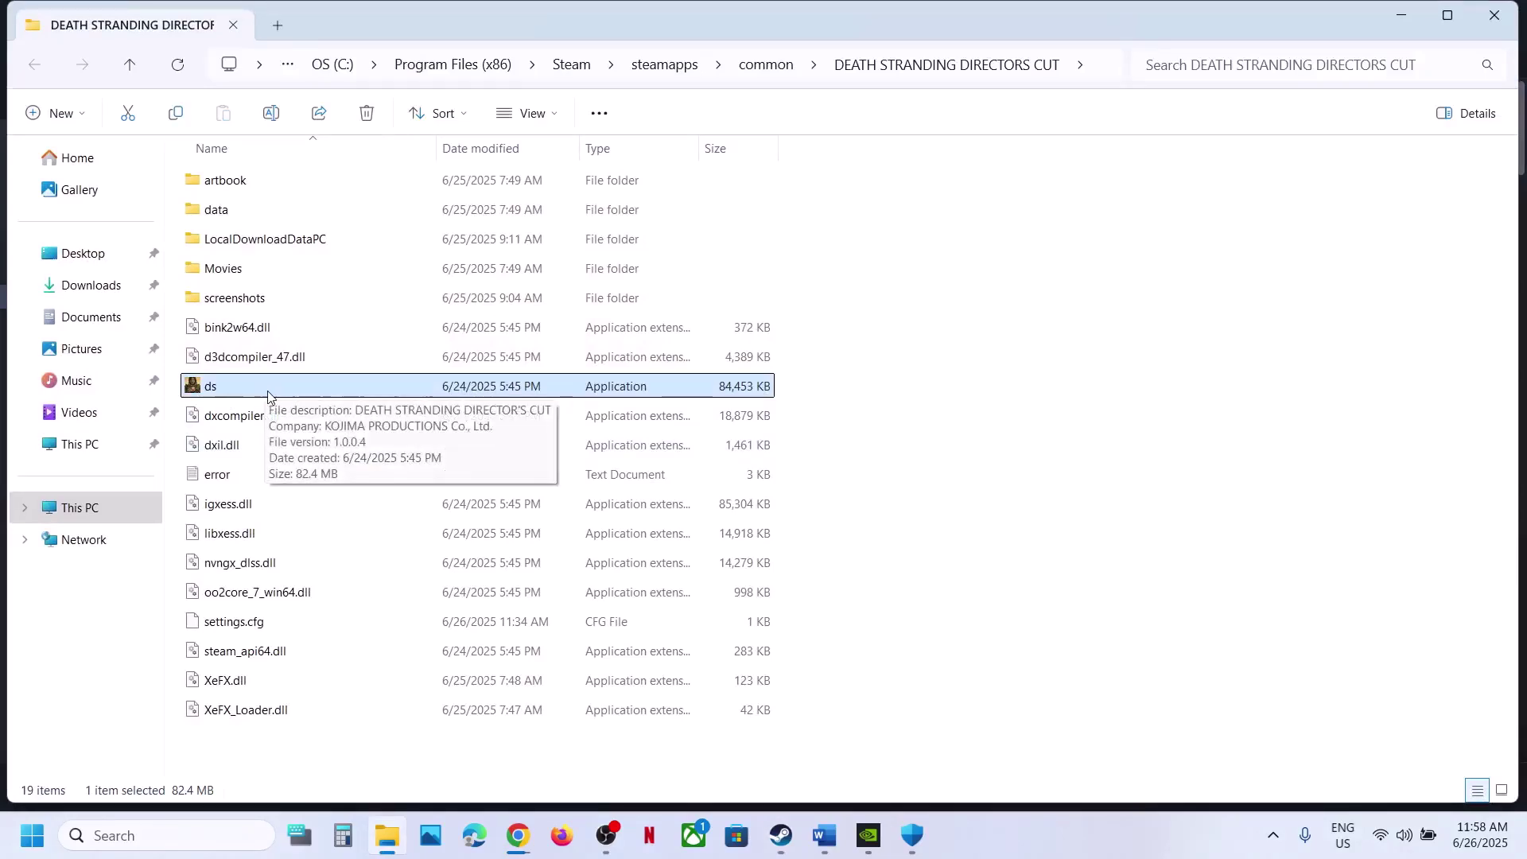
pyautogui.rightClick(268, 395)
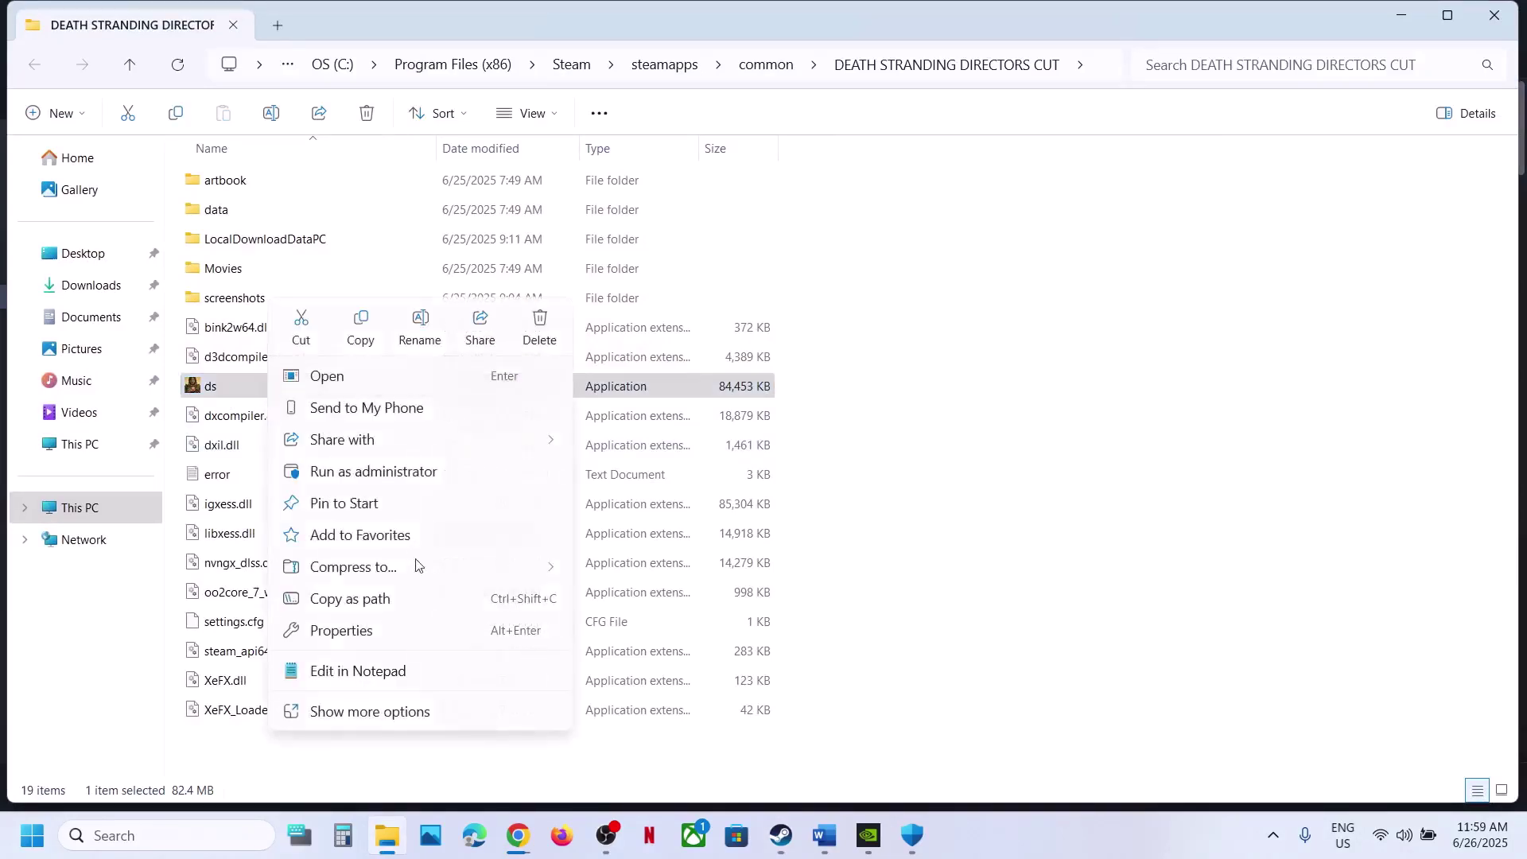
pyautogui.click(357, 633)
pyautogui.click(479, 318)
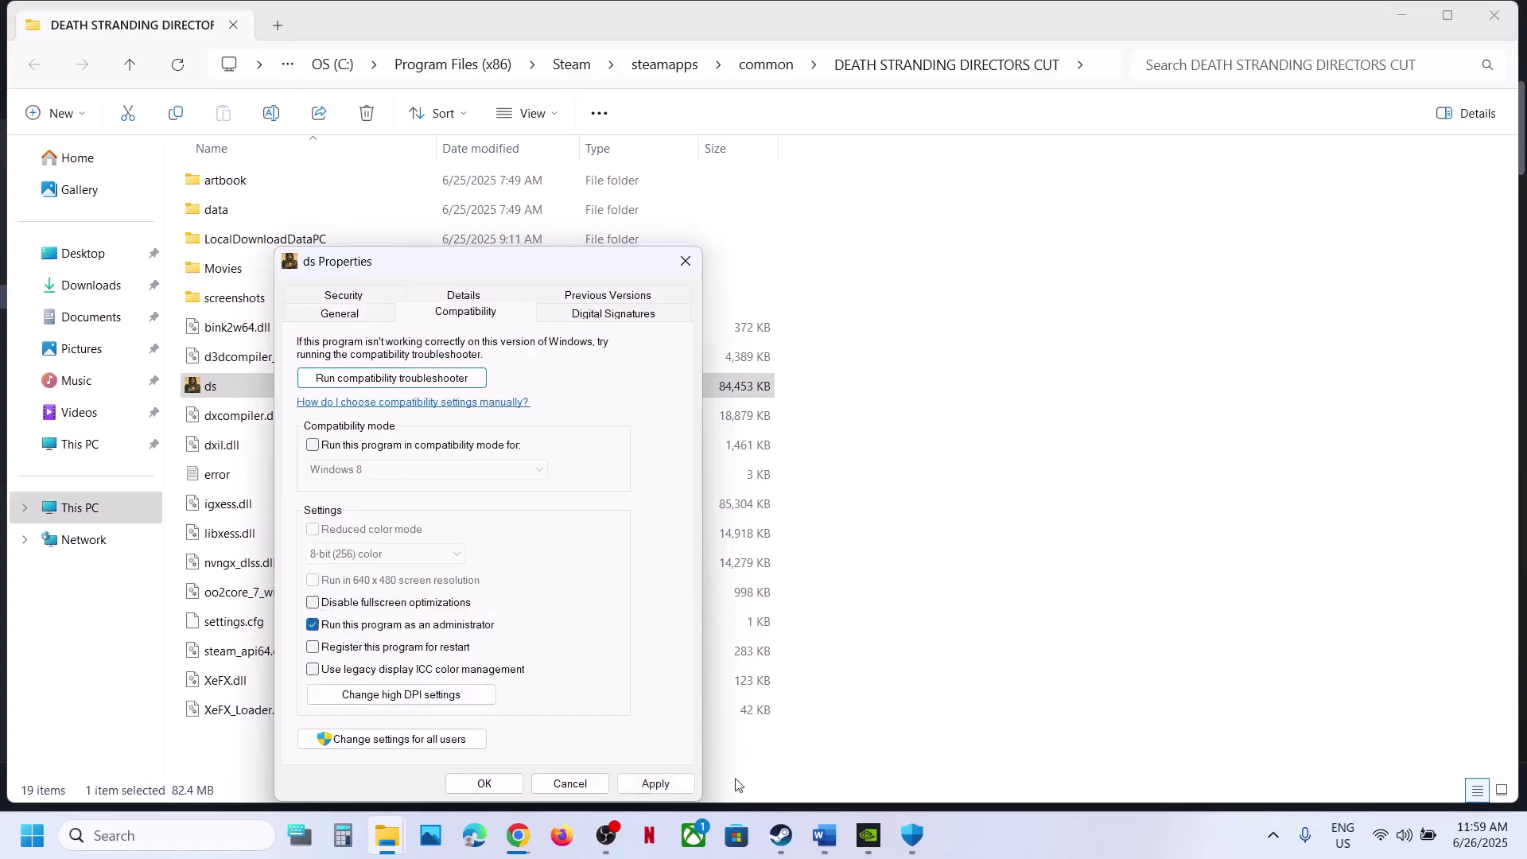
pyautogui.click(655, 784)
pyautogui.click(485, 783)
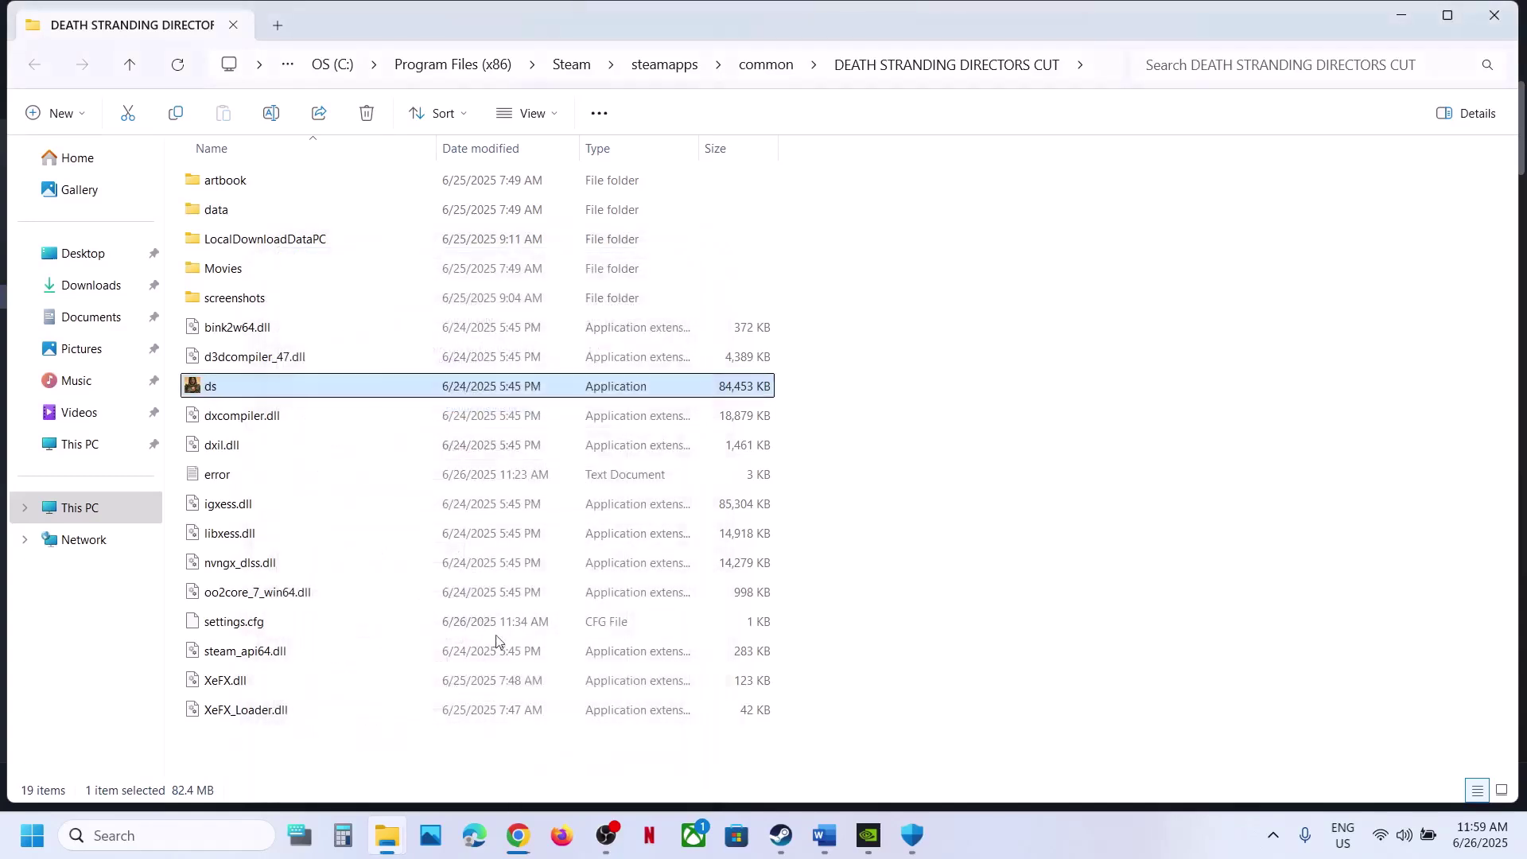
# Set the ds application to Windows 7 compatibility mode after trying Windows 8, disable fullscreen optimizations and apply
pyautogui.rightClick(276, 393)
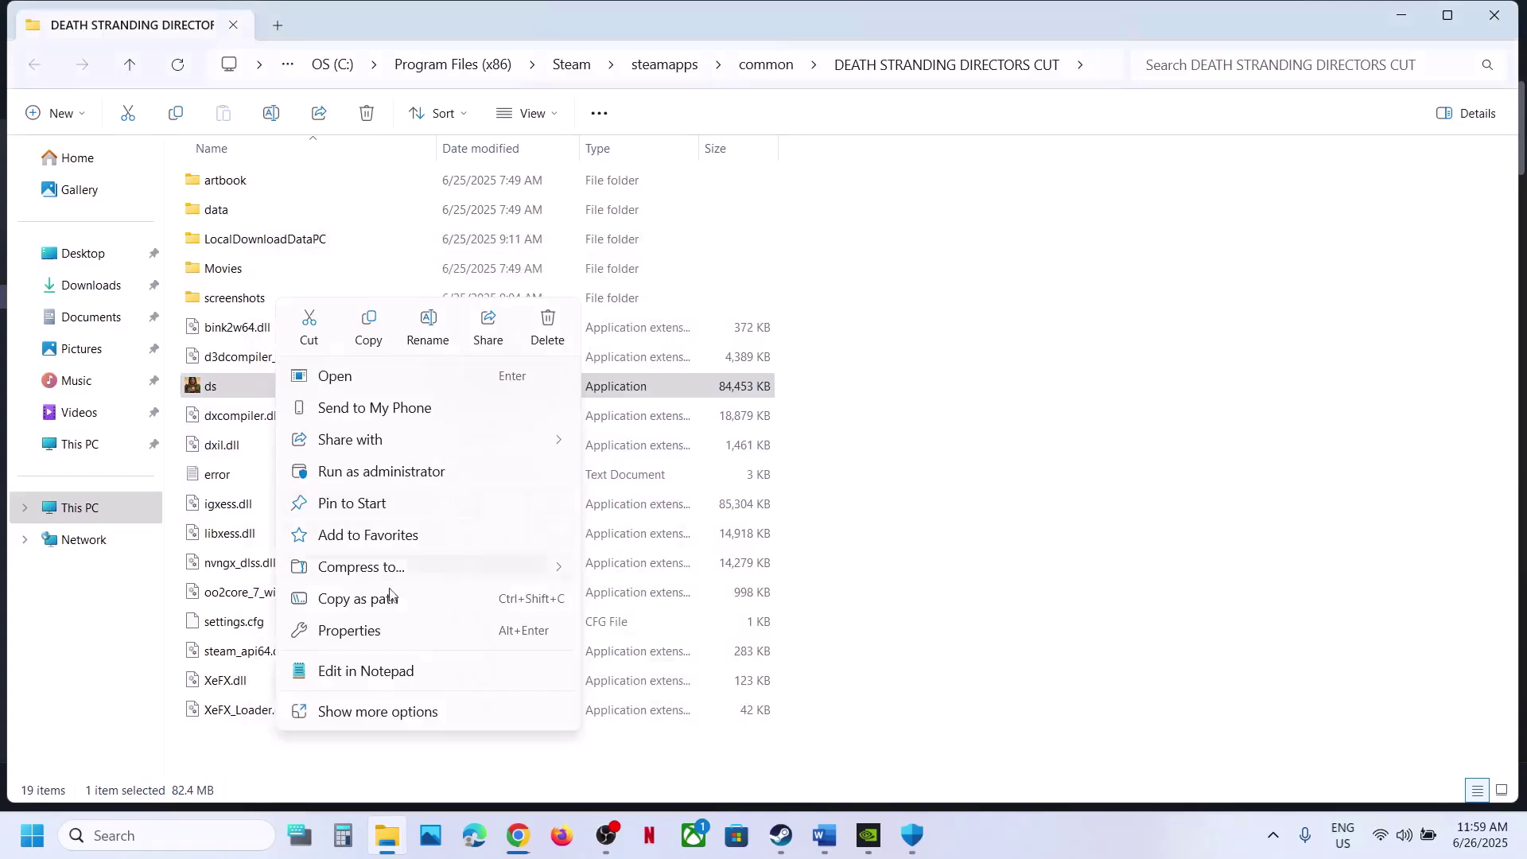
pyautogui.click(372, 631)
pyautogui.click(481, 321)
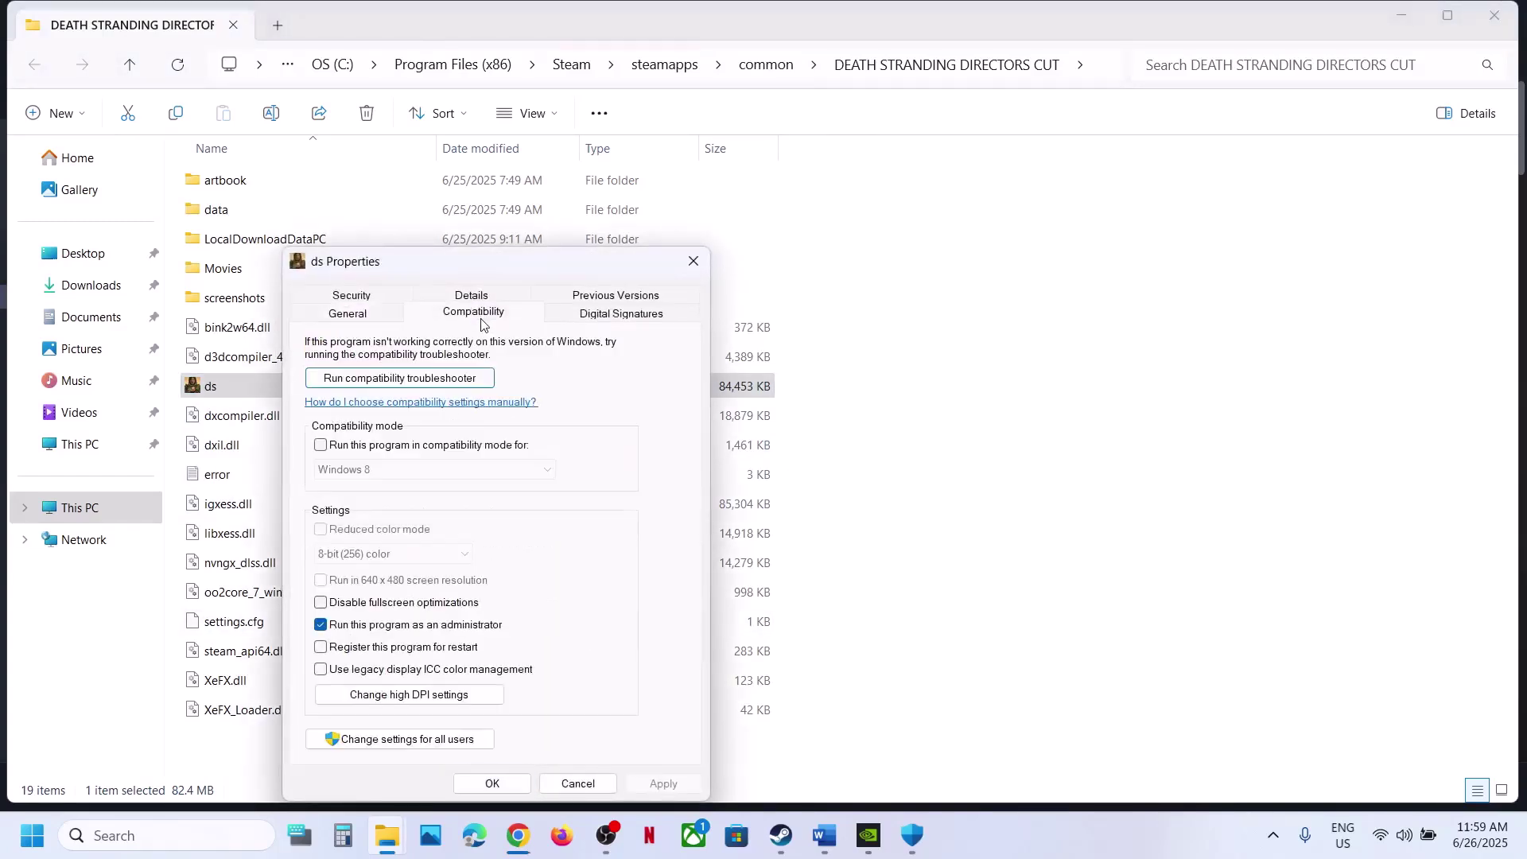
pyautogui.click(327, 448)
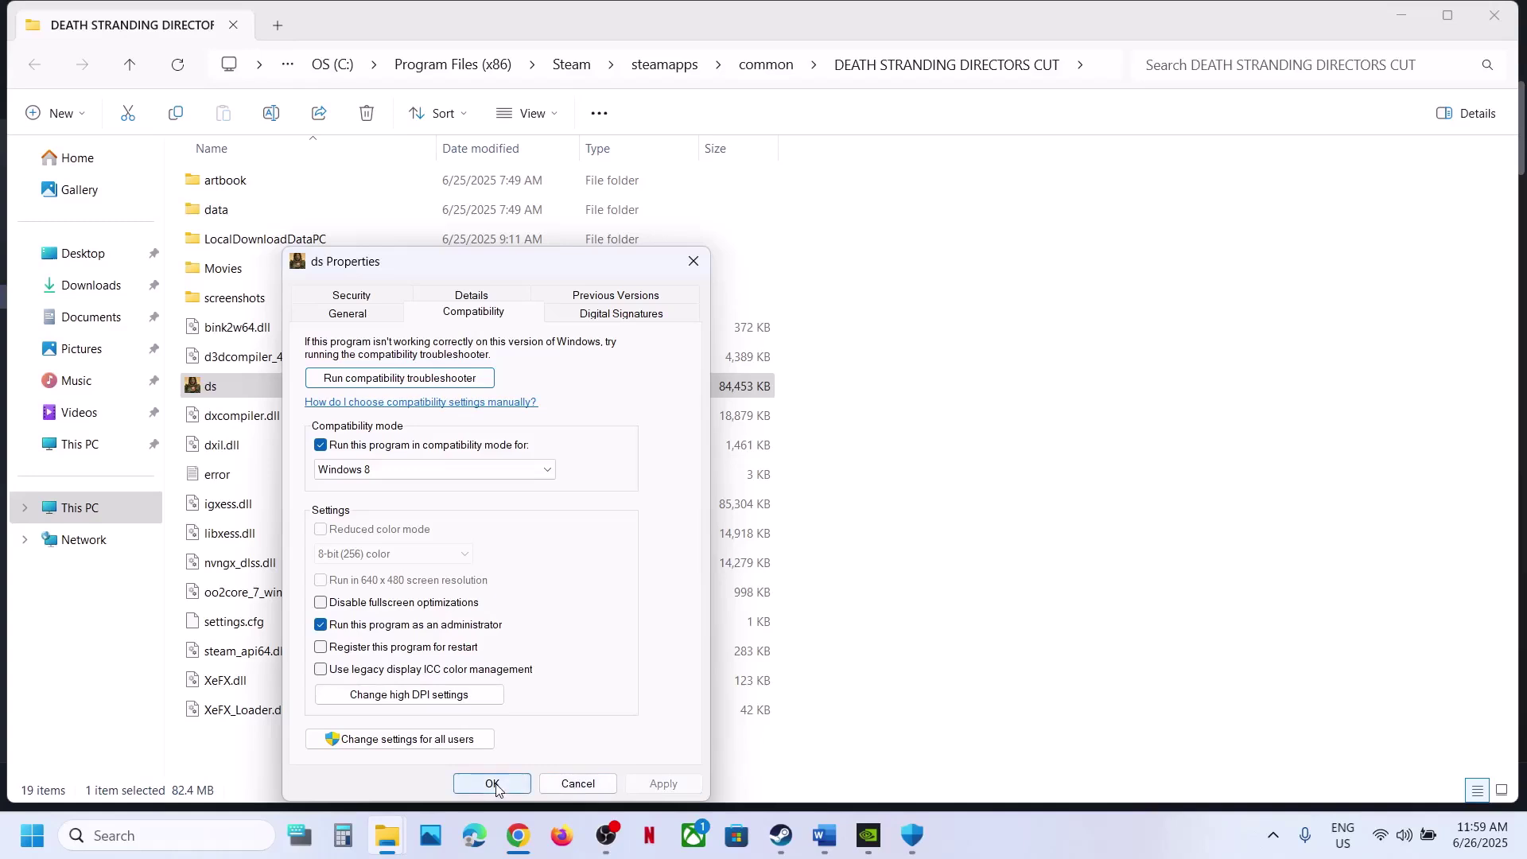
pyautogui.click(419, 471)
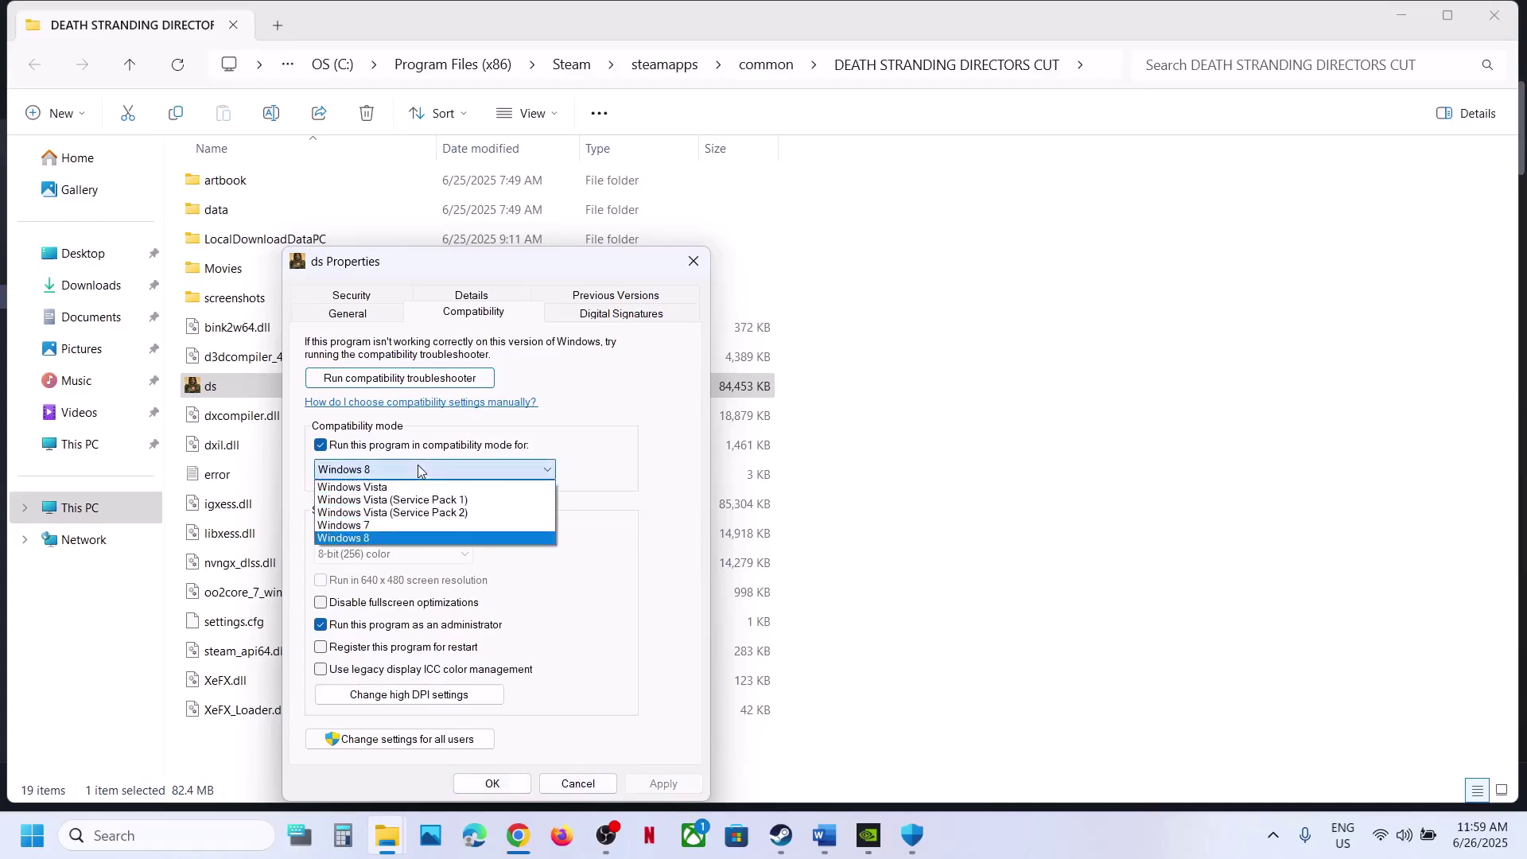
pyautogui.click(373, 528)
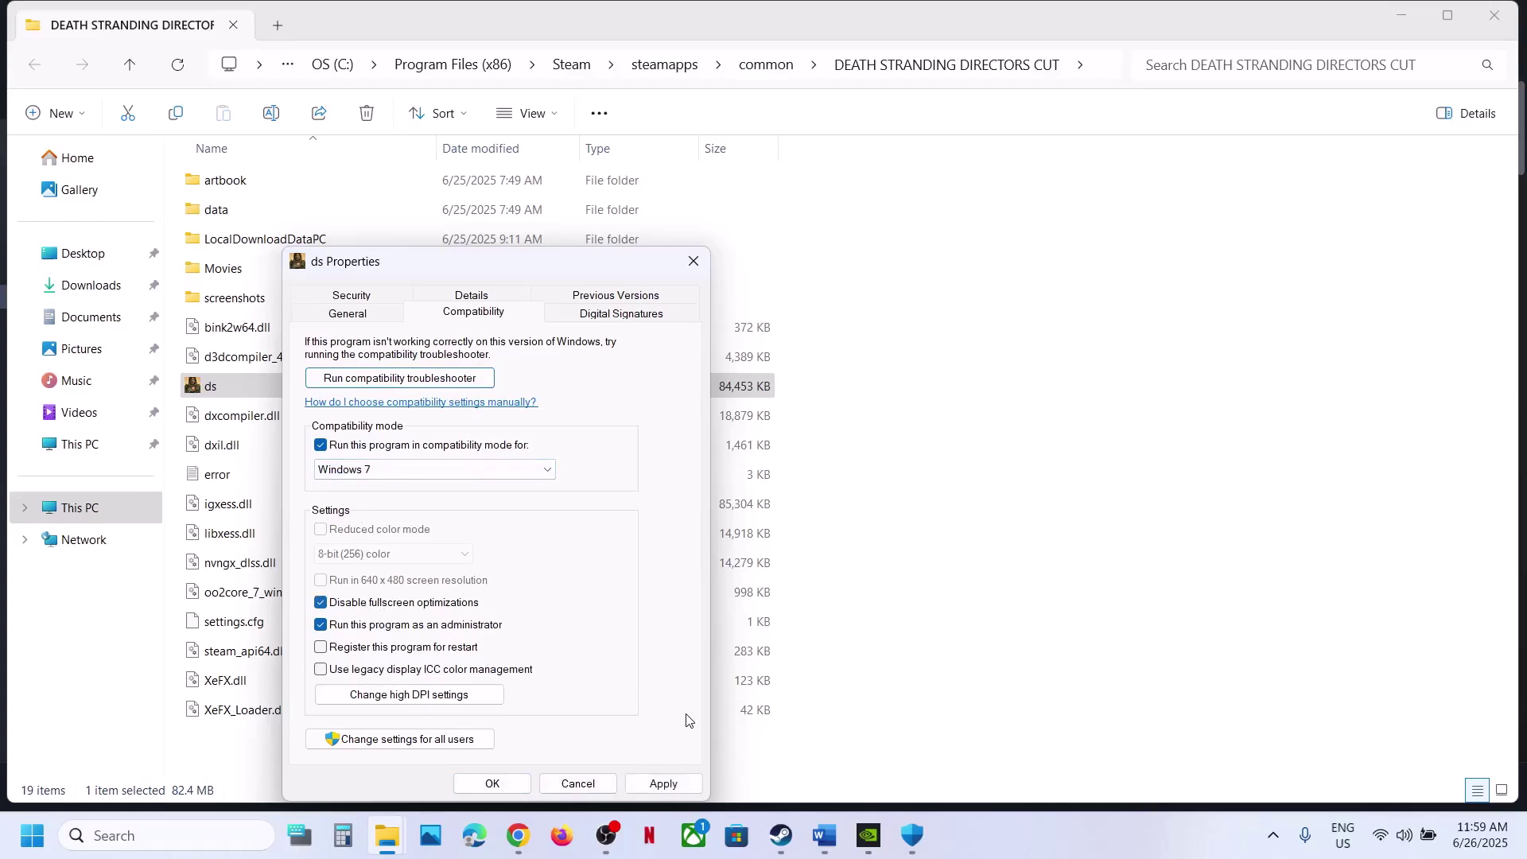
pyautogui.click(663, 784)
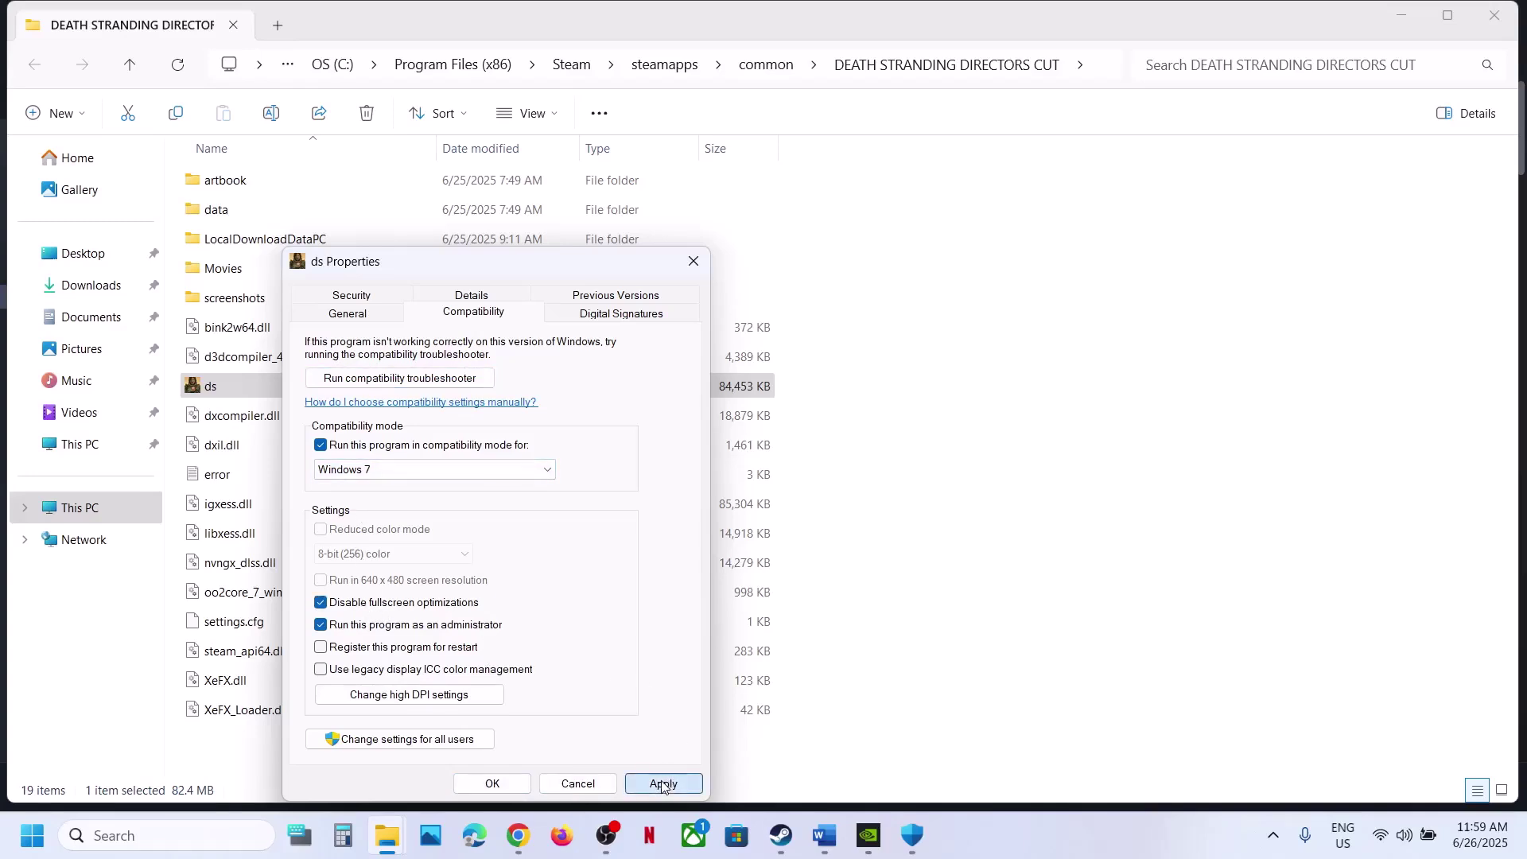
pyautogui.click(492, 783)
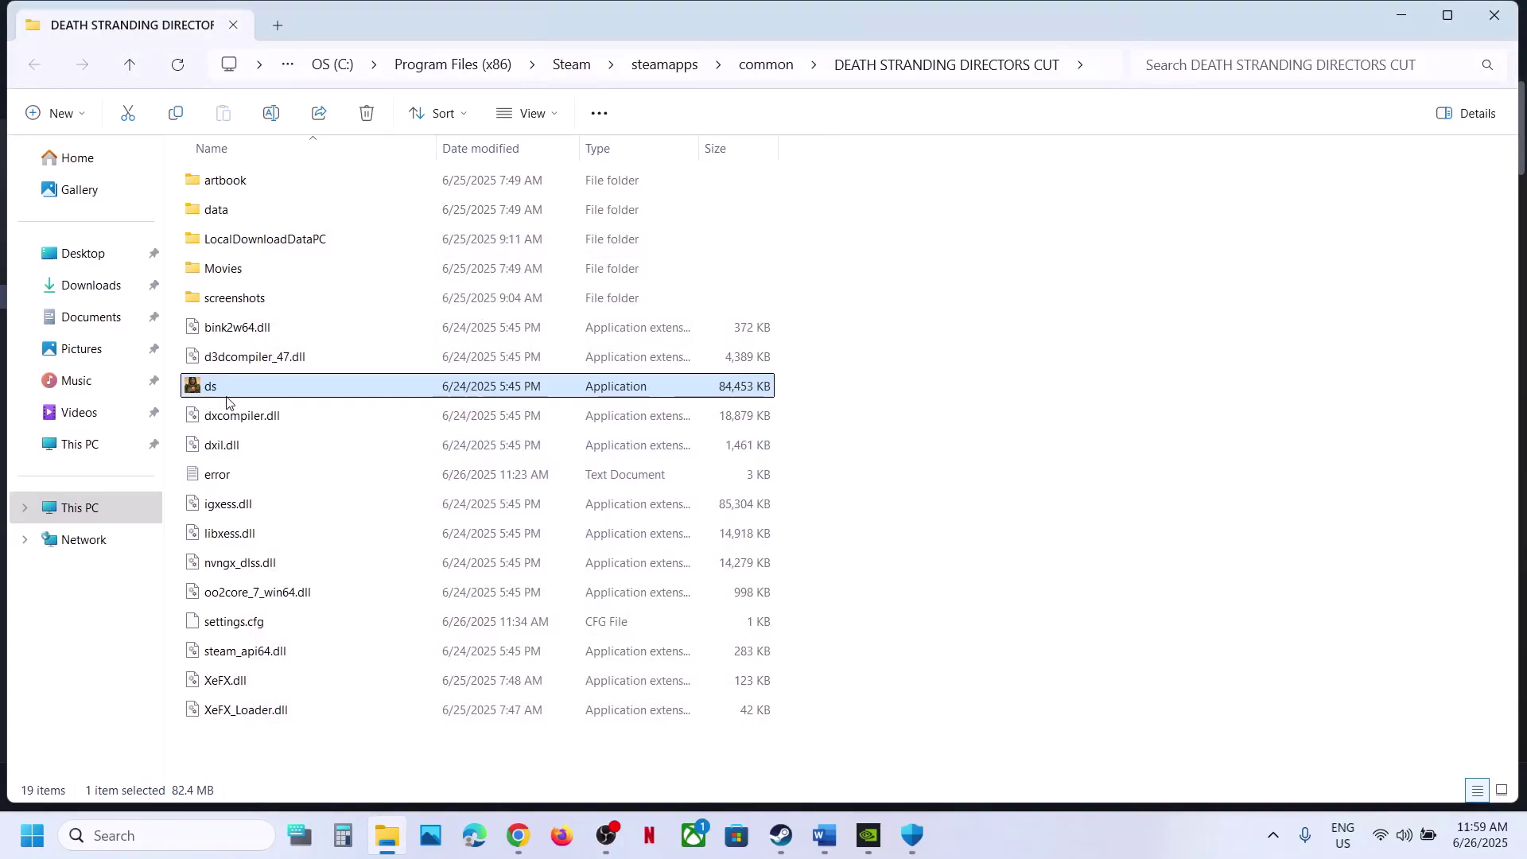
# Turn off compatibility mode, disabled fullscreen optimizations and administrator mode for the ds application, apply, and close the game folder
pyautogui.rightClick(229, 401)
pyautogui.click(321, 629)
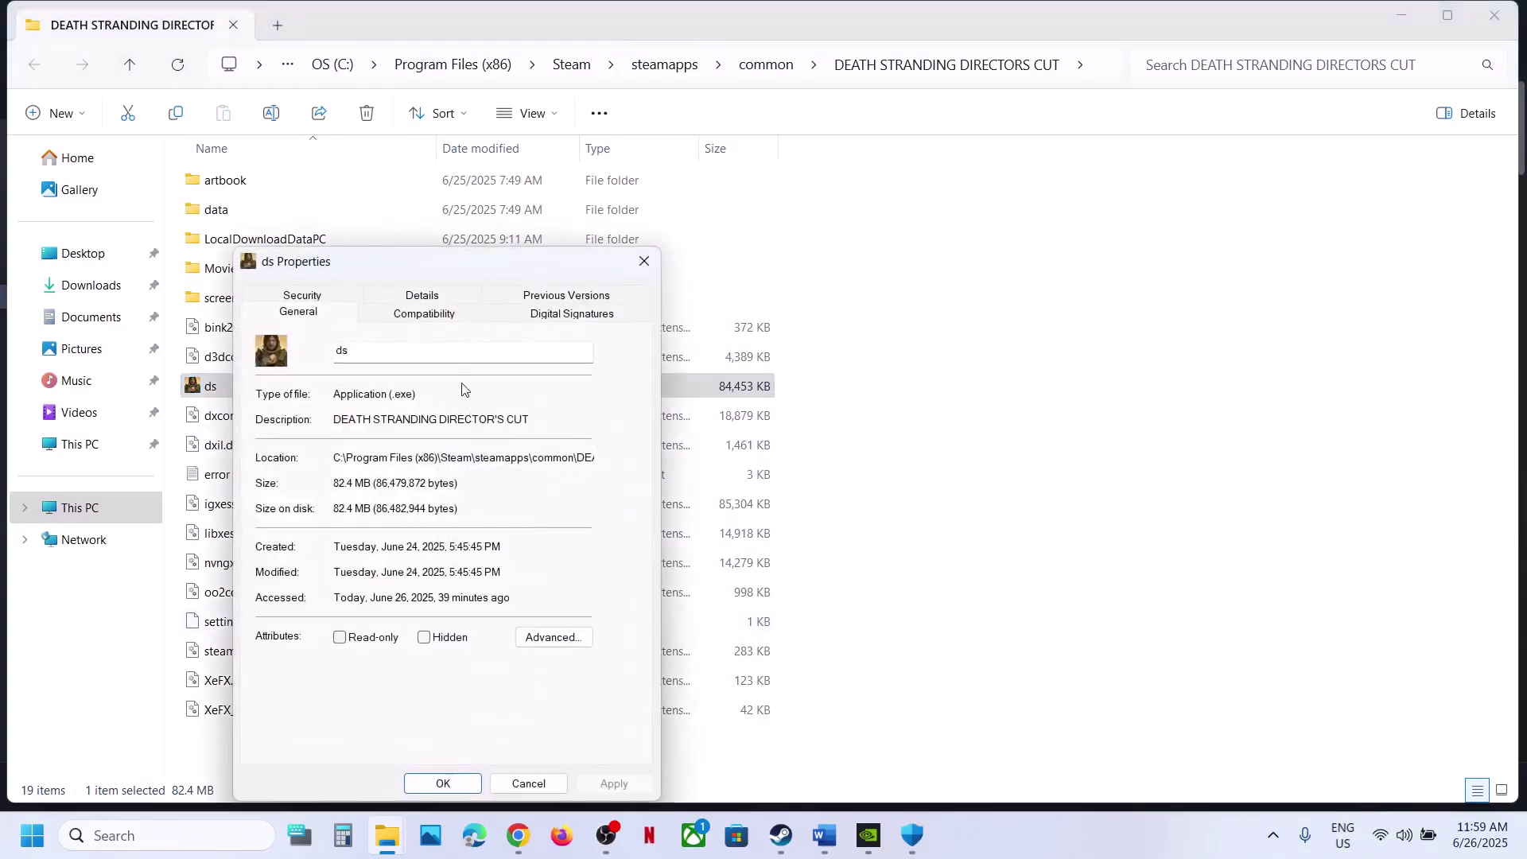
pyautogui.click(422, 315)
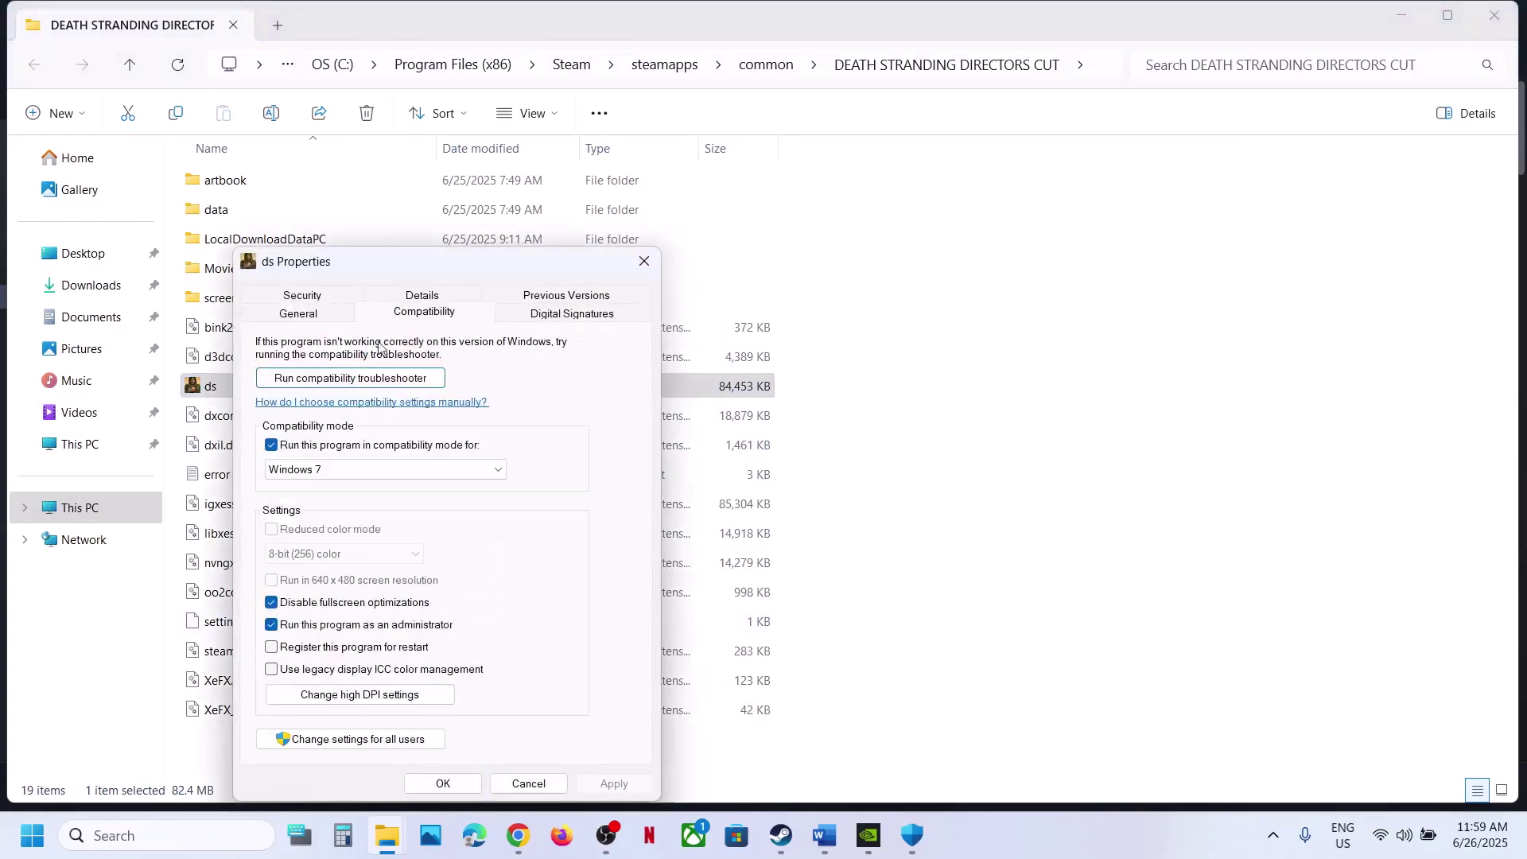
pyautogui.click(272, 448)
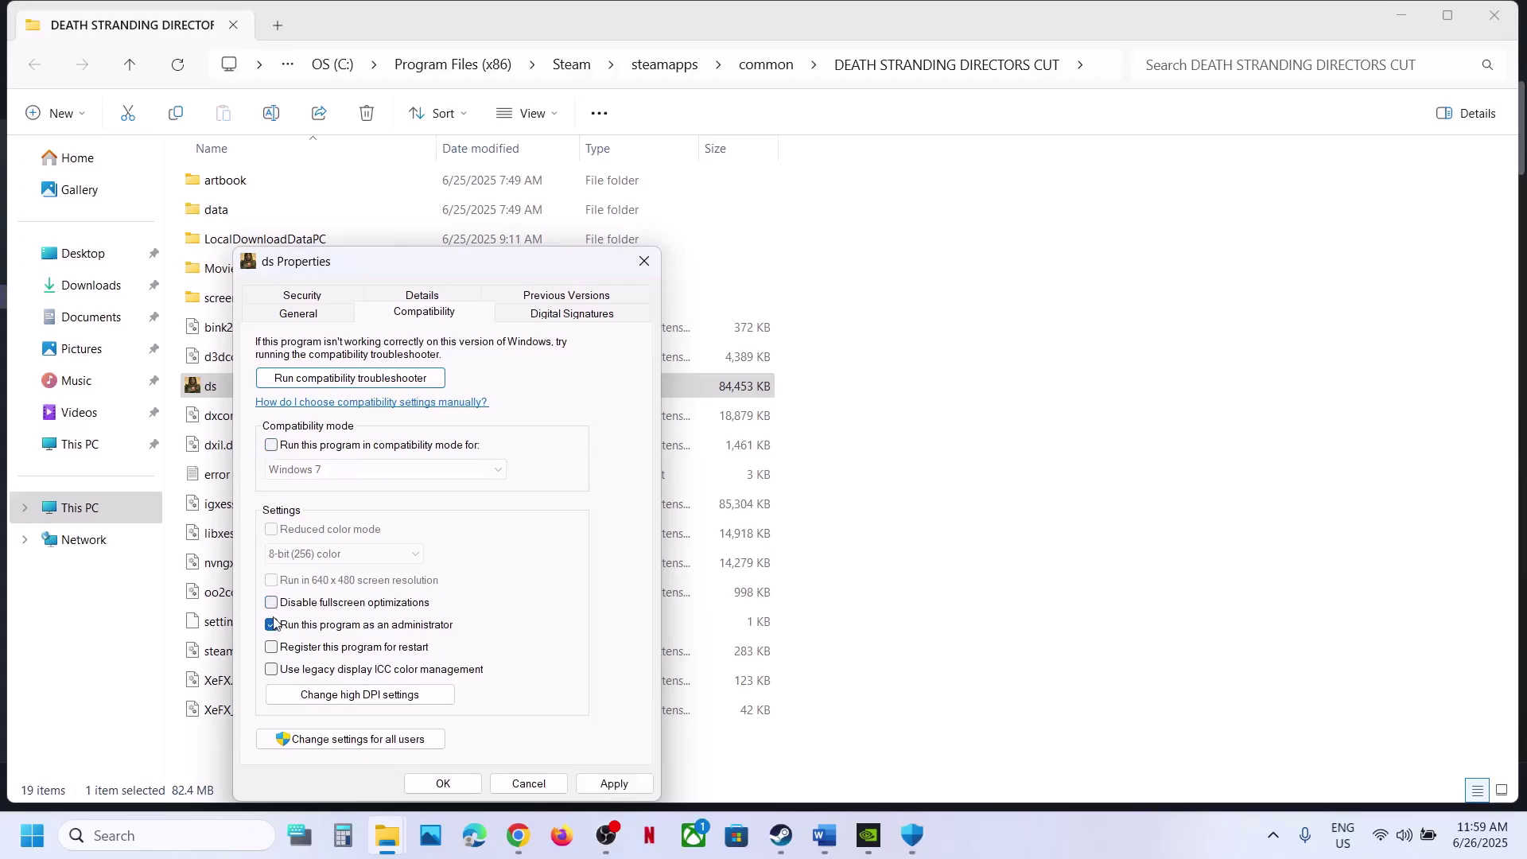
pyautogui.click(616, 782)
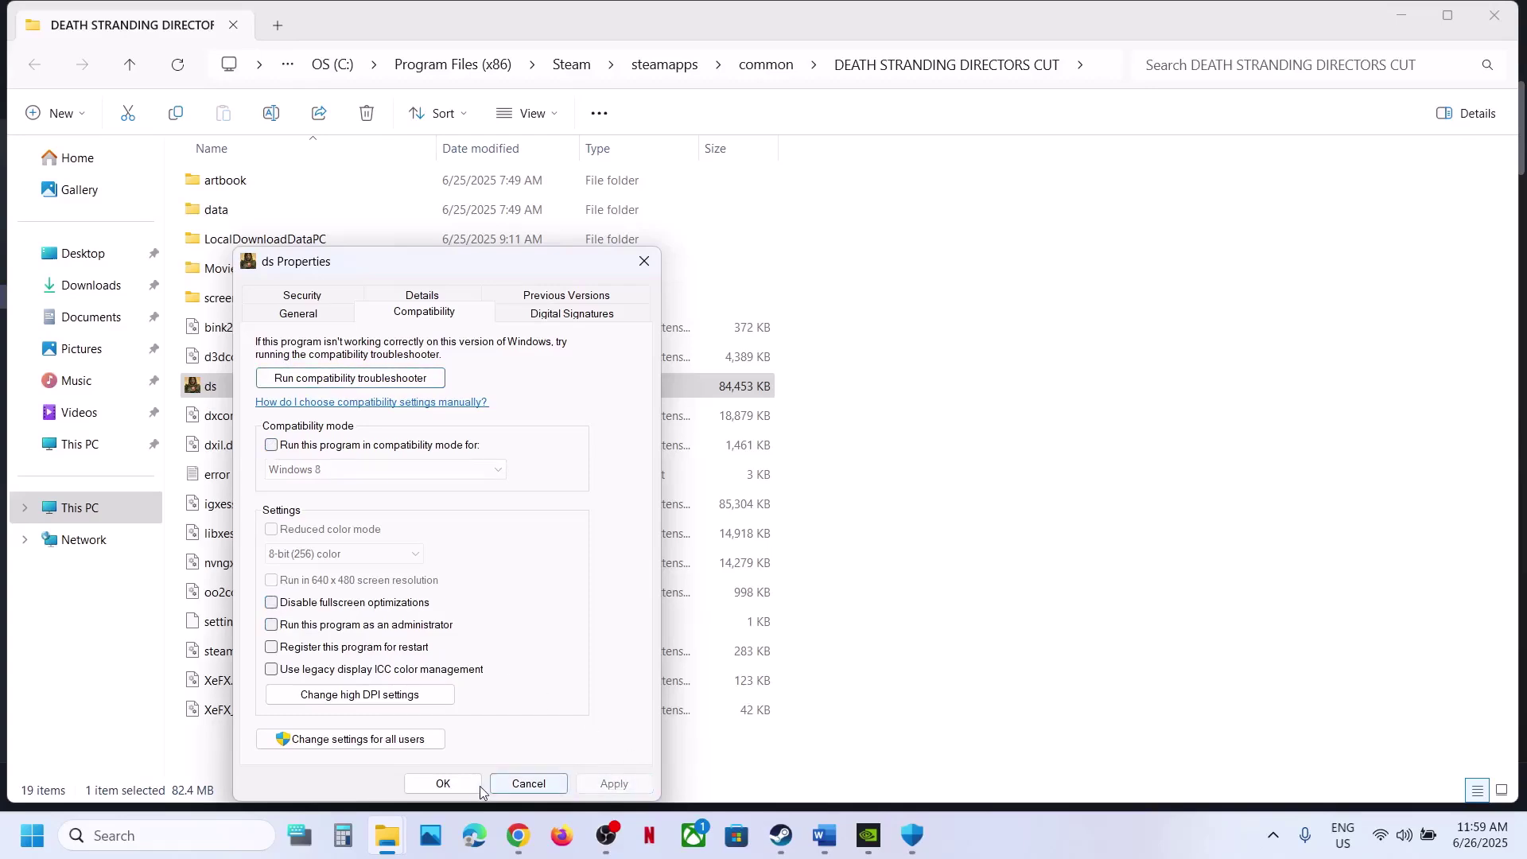
pyautogui.click(439, 784)
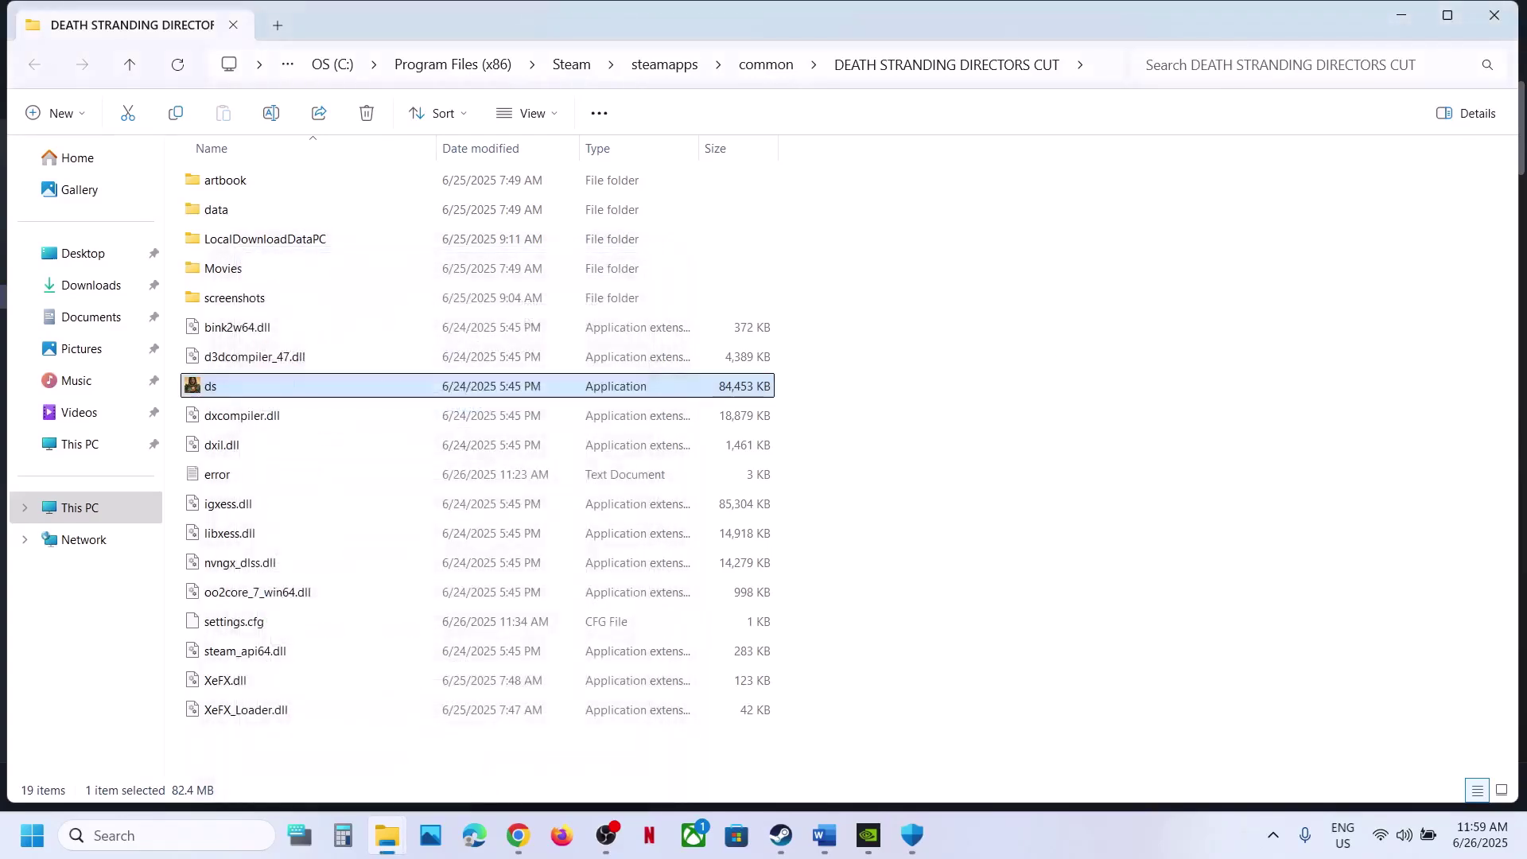
pyautogui.click(1494, 16)
# Switch to Word and read Step 10, selecting its text on allowing the game exe in the antivirus program
pyautogui.click(825, 835)
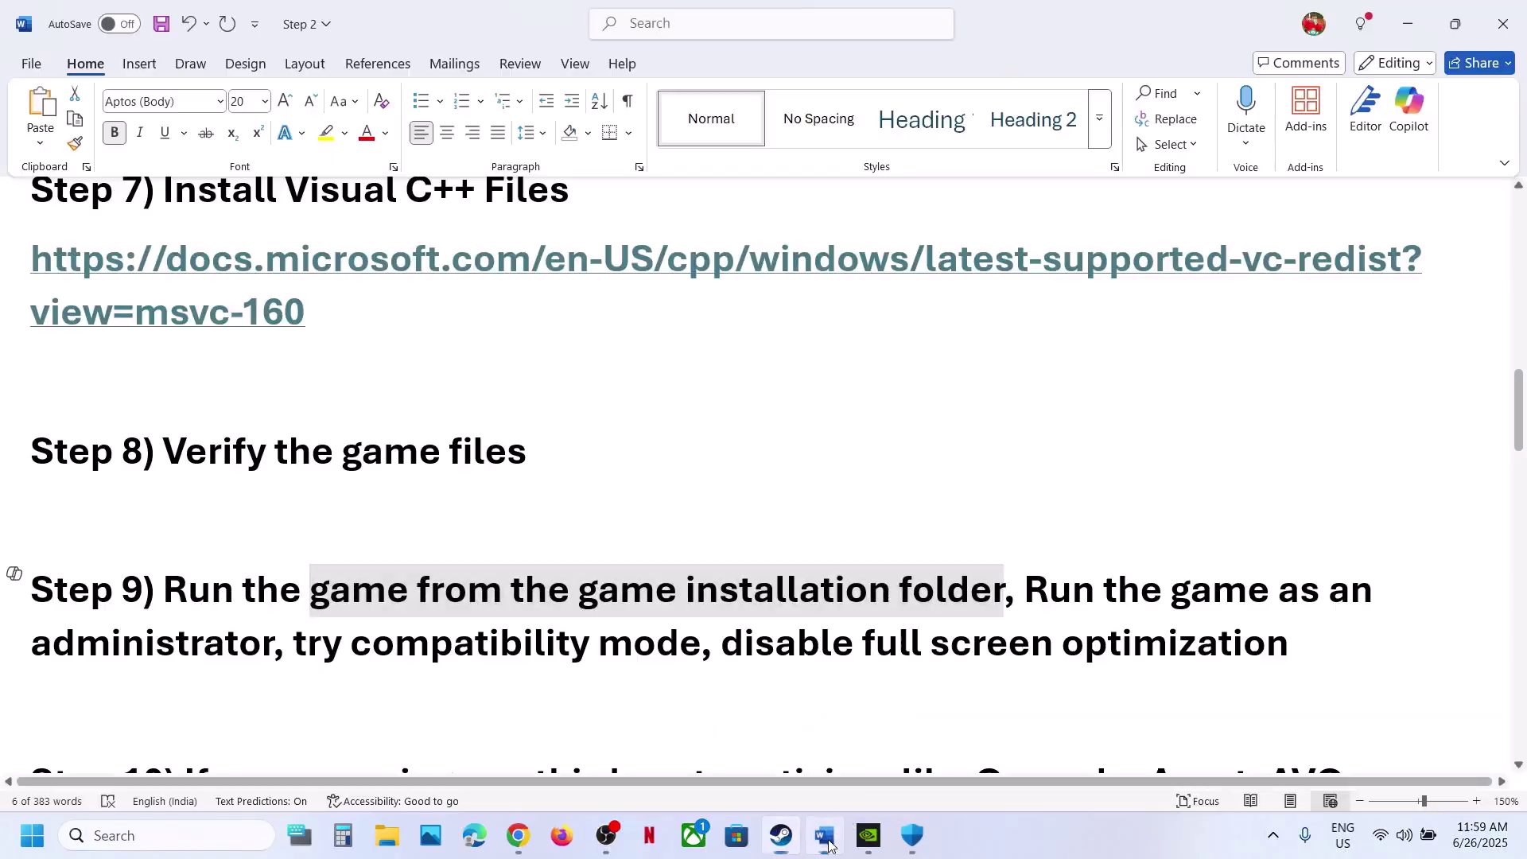
pyautogui.scroll(-2, 628, 548)
pyautogui.scroll(-1, 630, 551)
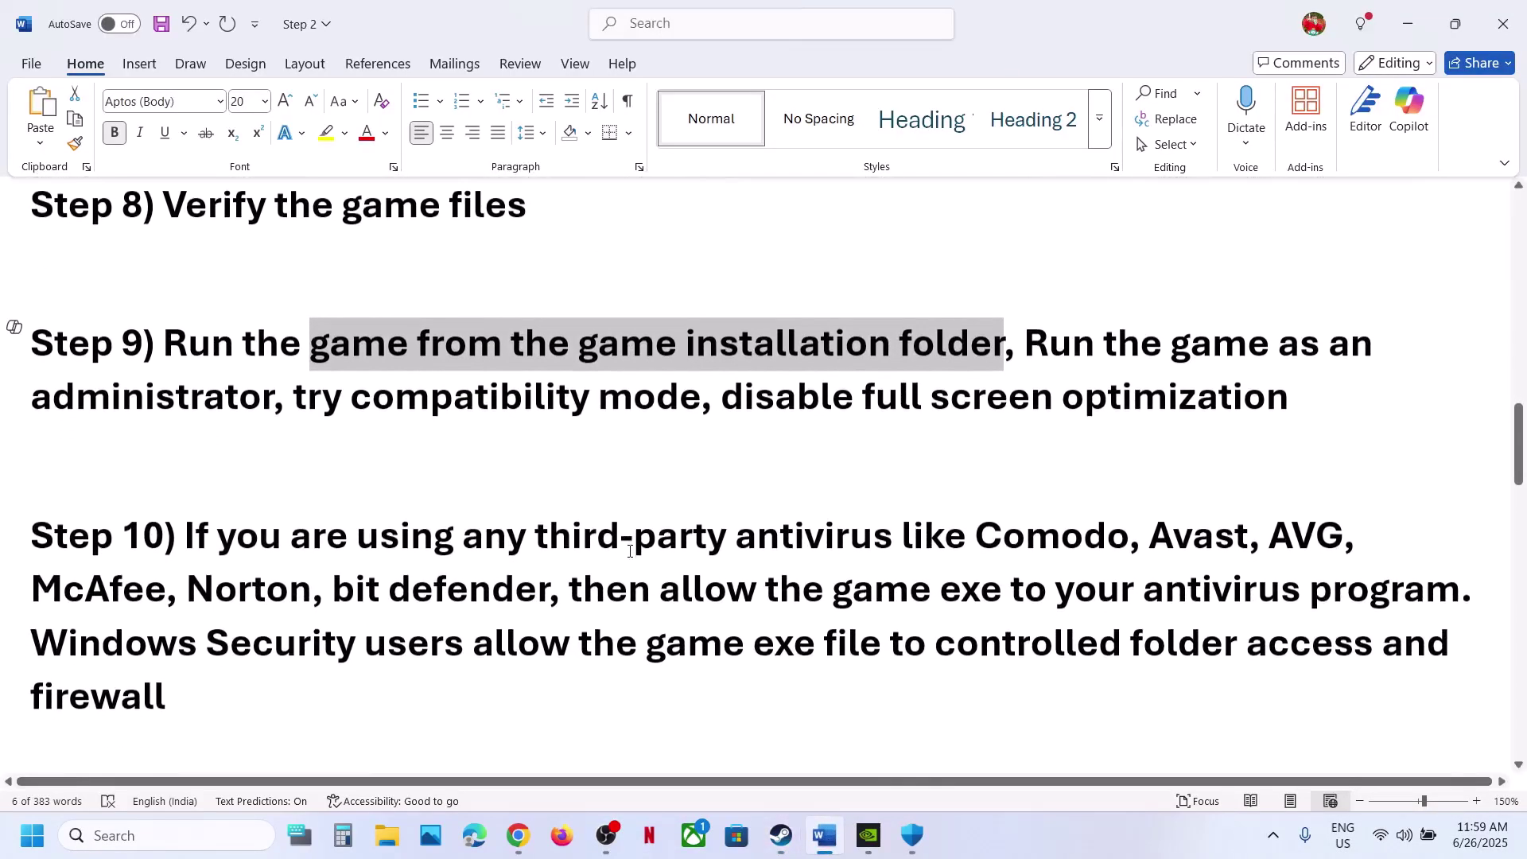
pyautogui.moveTo(284, 536); pyautogui.dragTo(966, 595)
pyautogui.click(963, 593)
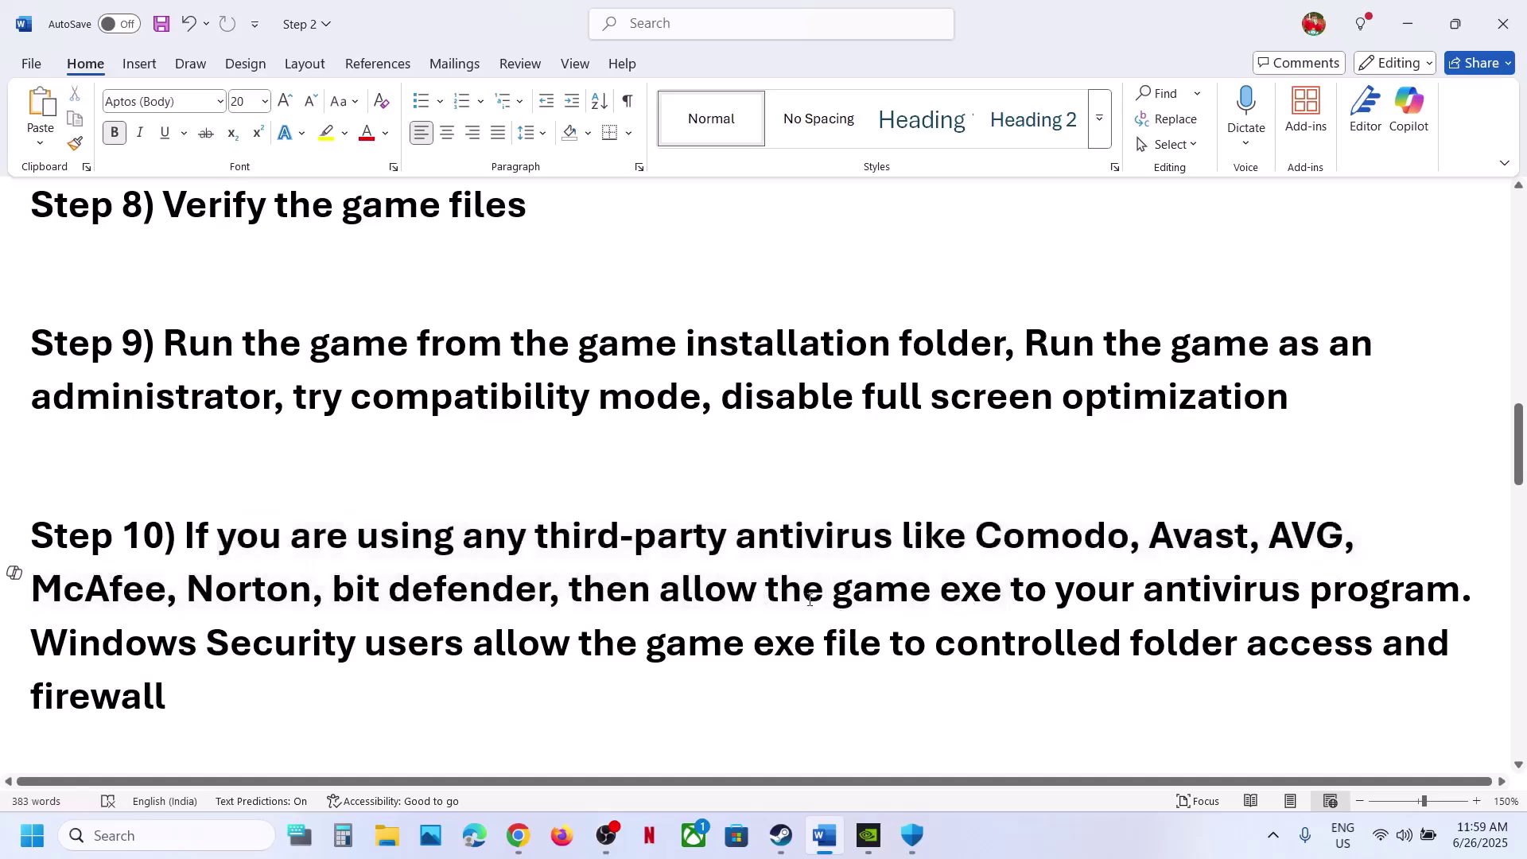
pyautogui.moveTo(810, 600); pyautogui.dragTo(1460, 592)
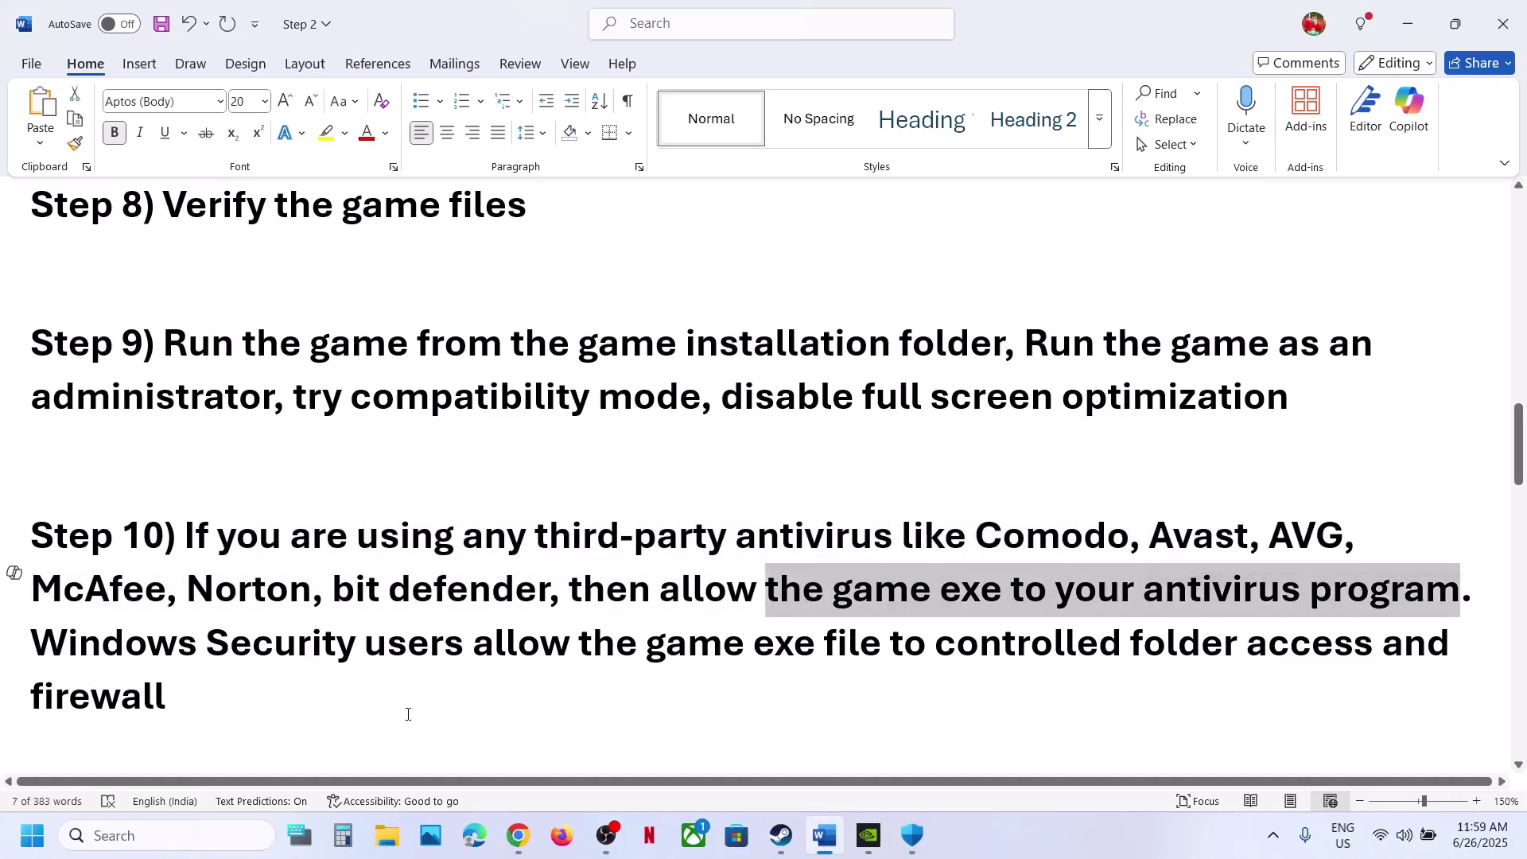
# Open Windows Security's ransomware protection from the Settings app and bring up the apps allowed through Controlled folder access
pyautogui.press('super+i')
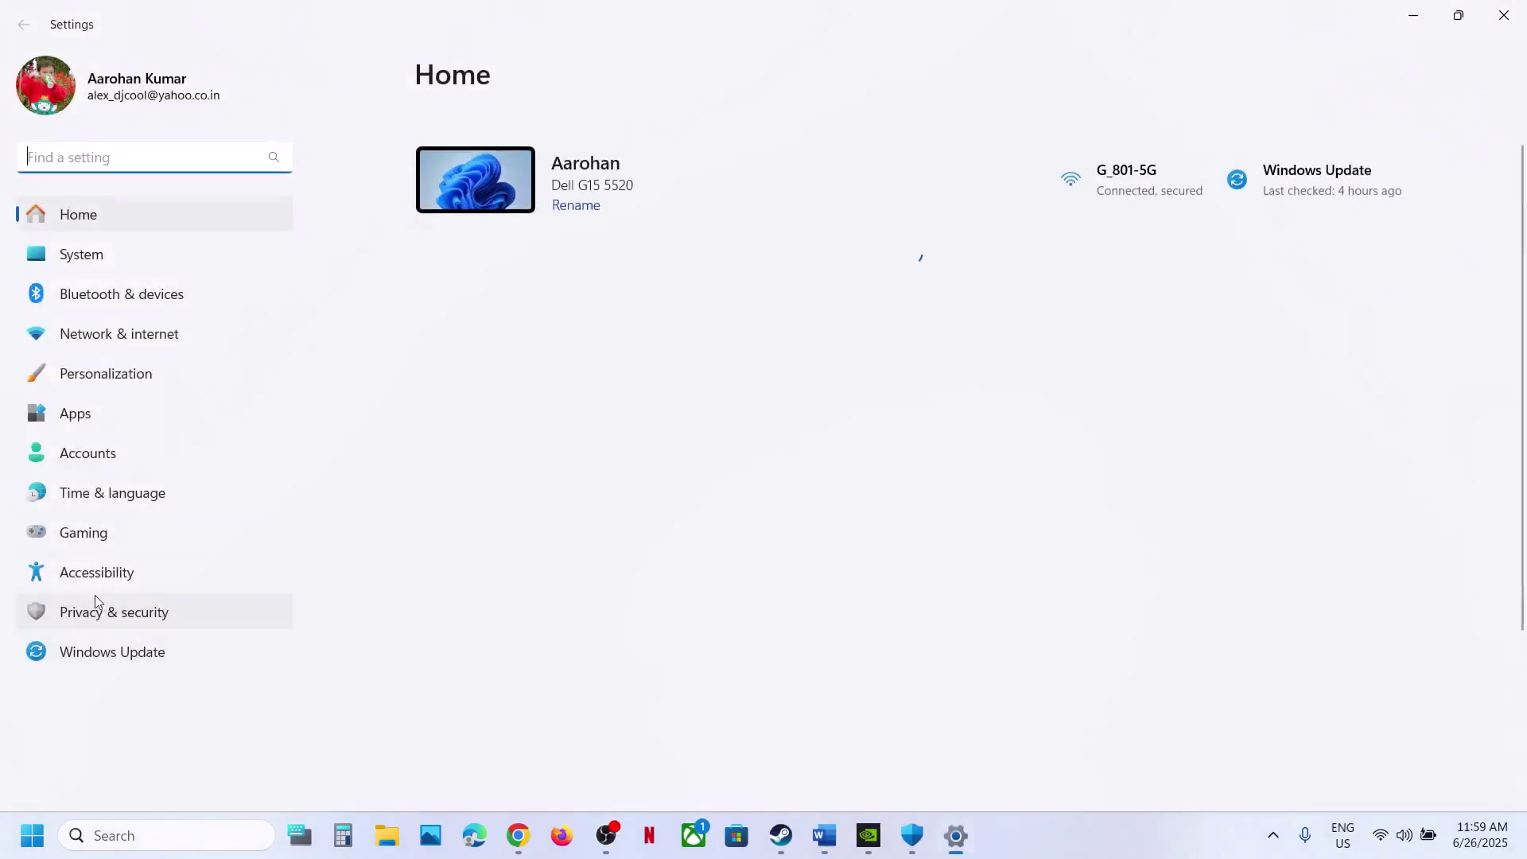
pyautogui.click(71, 610)
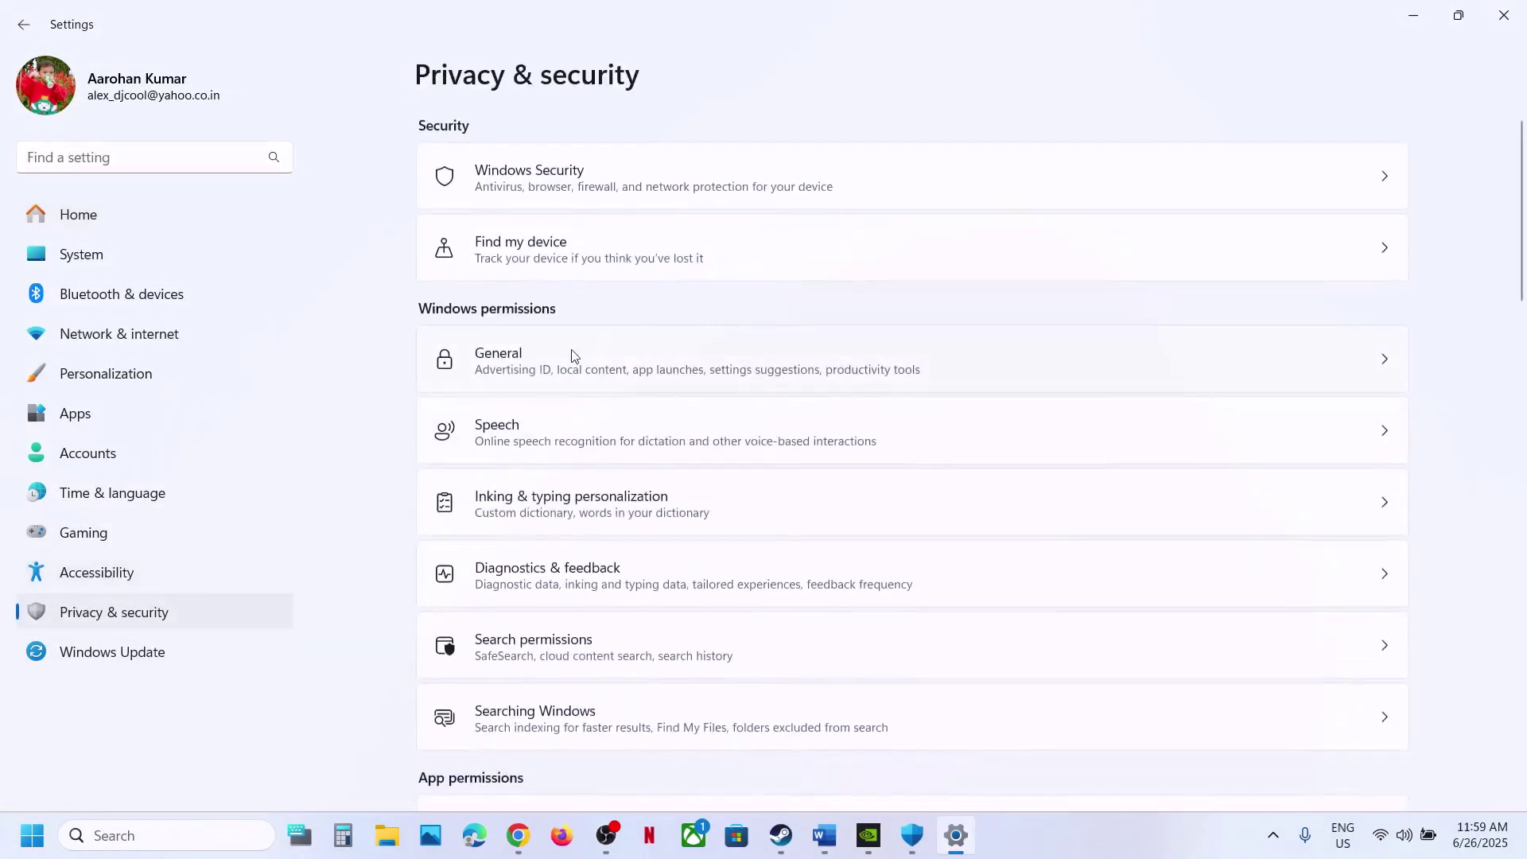
pyautogui.click(567, 191)
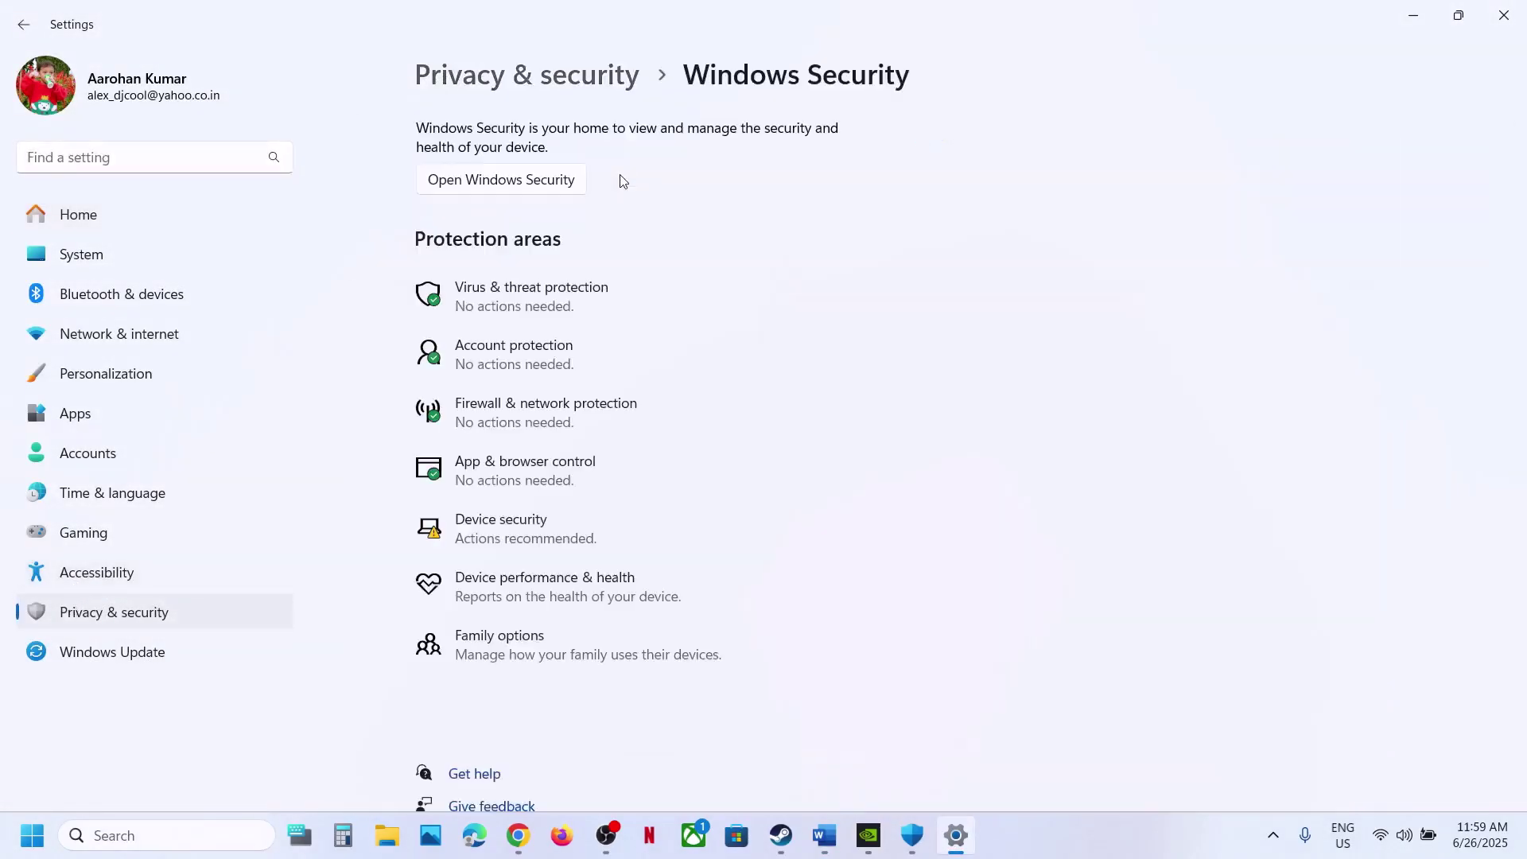
pyautogui.click(518, 305)
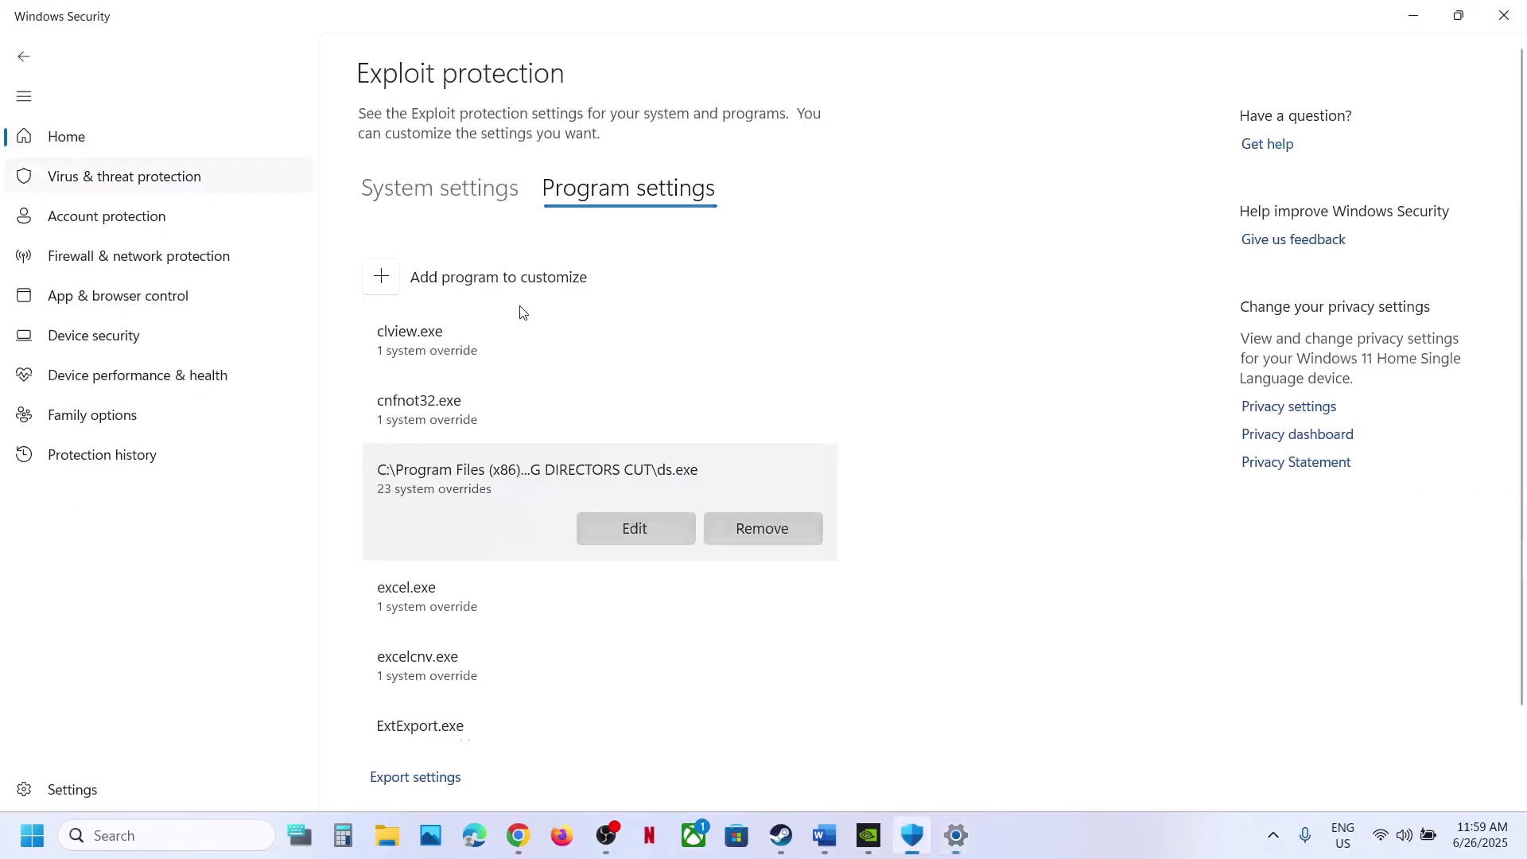
pyautogui.scroll(-2, 521, 311)
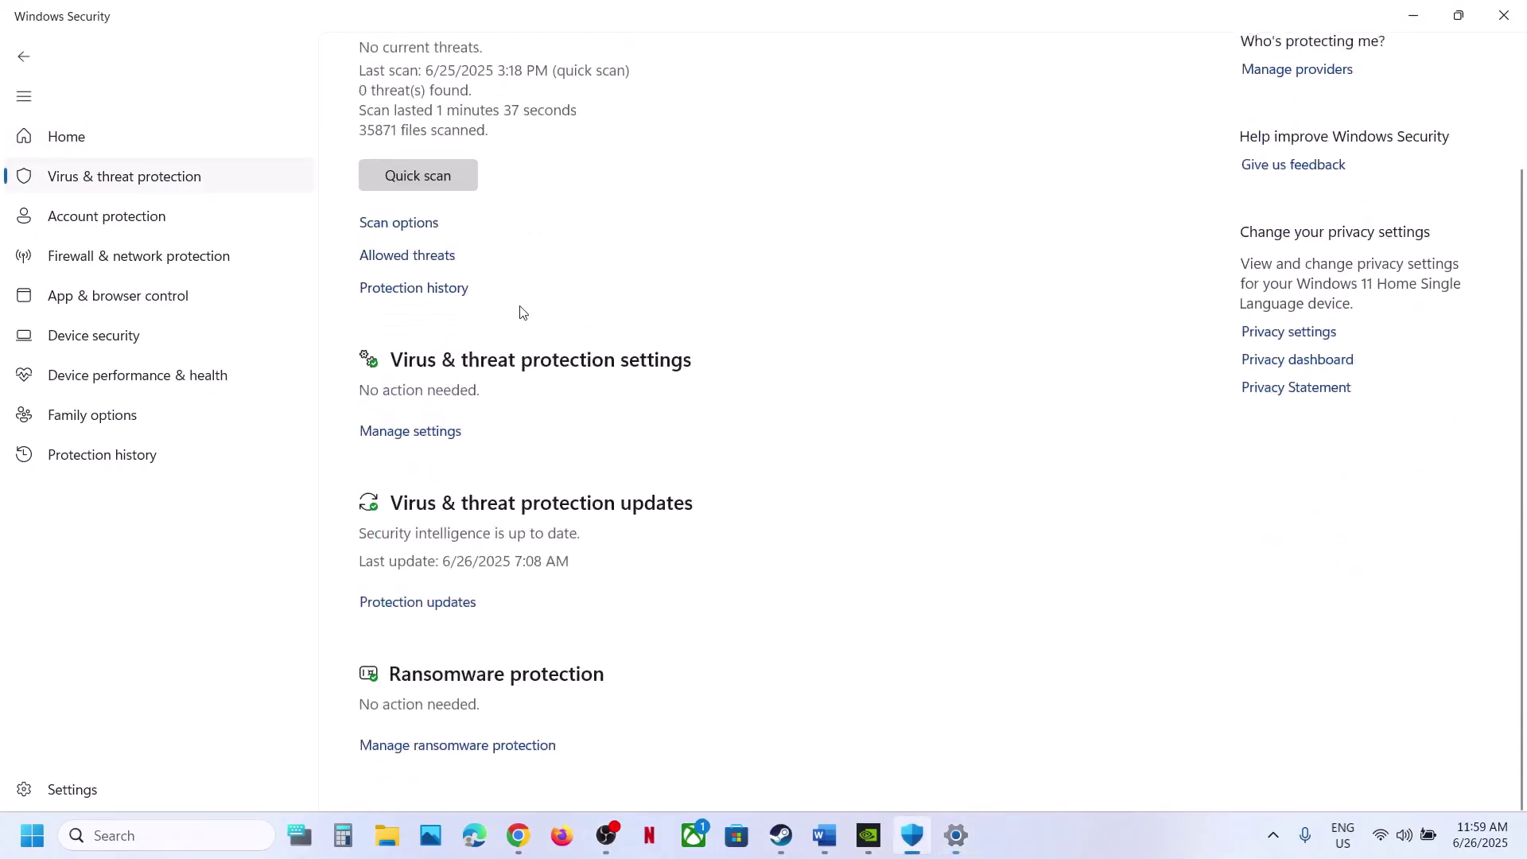
pyautogui.click(426, 741)
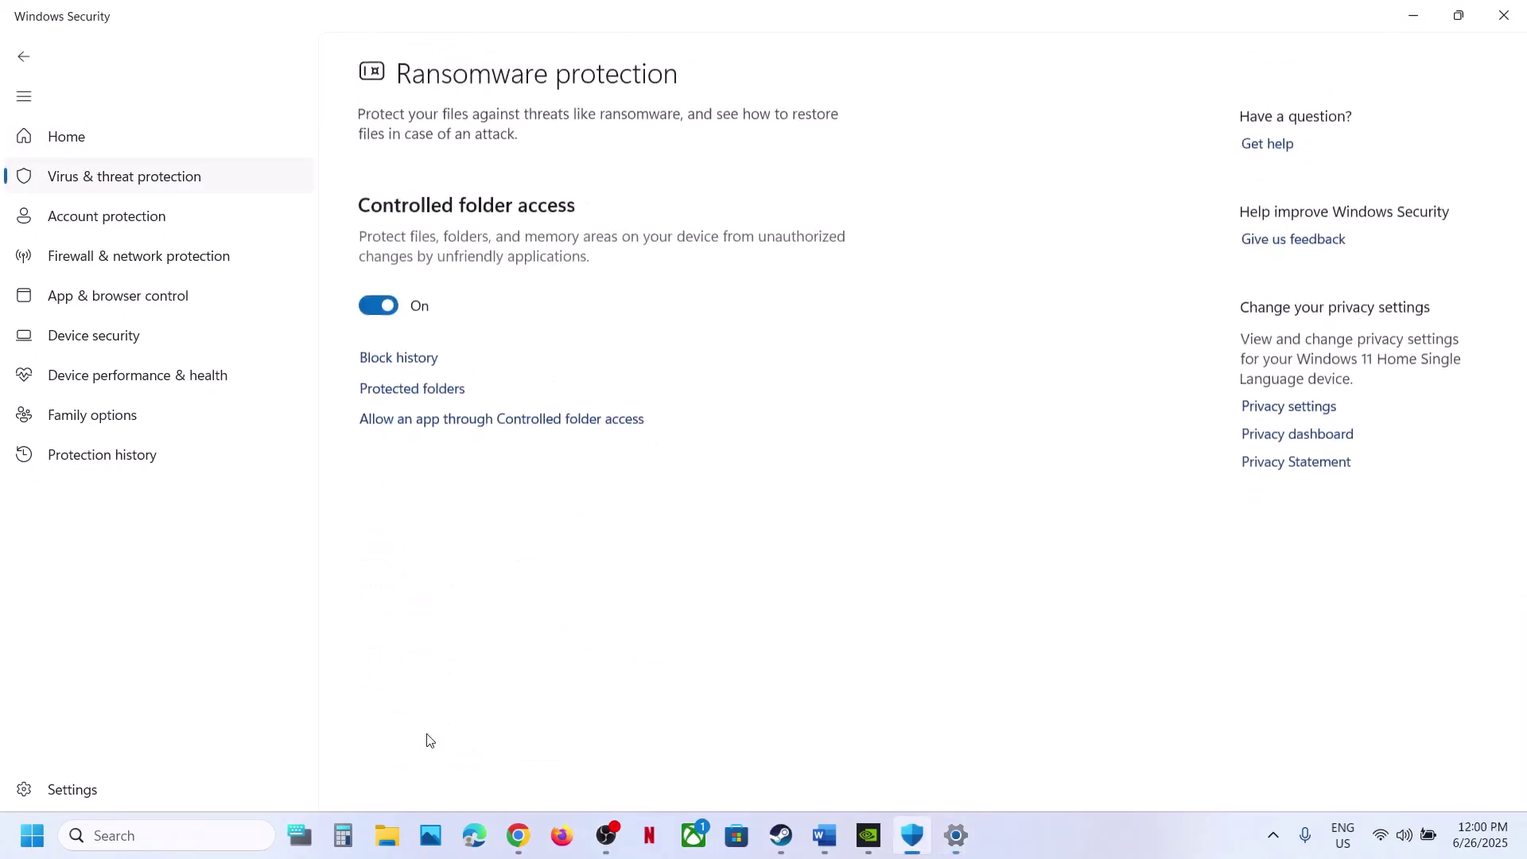
pyautogui.click(524, 419)
pyautogui.click(694, 575)
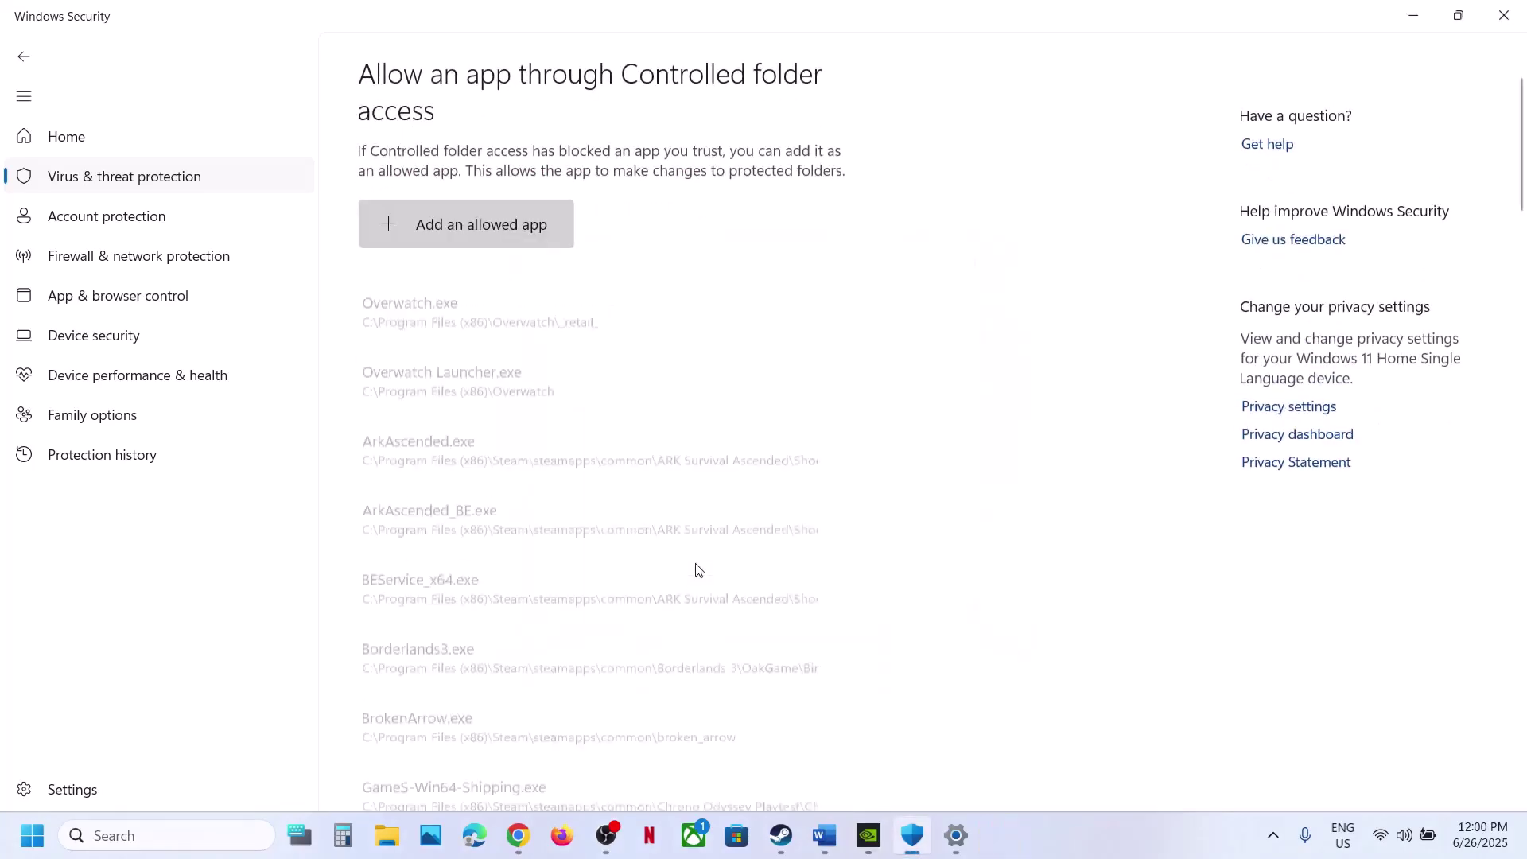
# Add the ds application from the DEATH STRANDING DIRECTORS CUT folder to the apps allowed through Controlled folder access
pyautogui.click(497, 242)
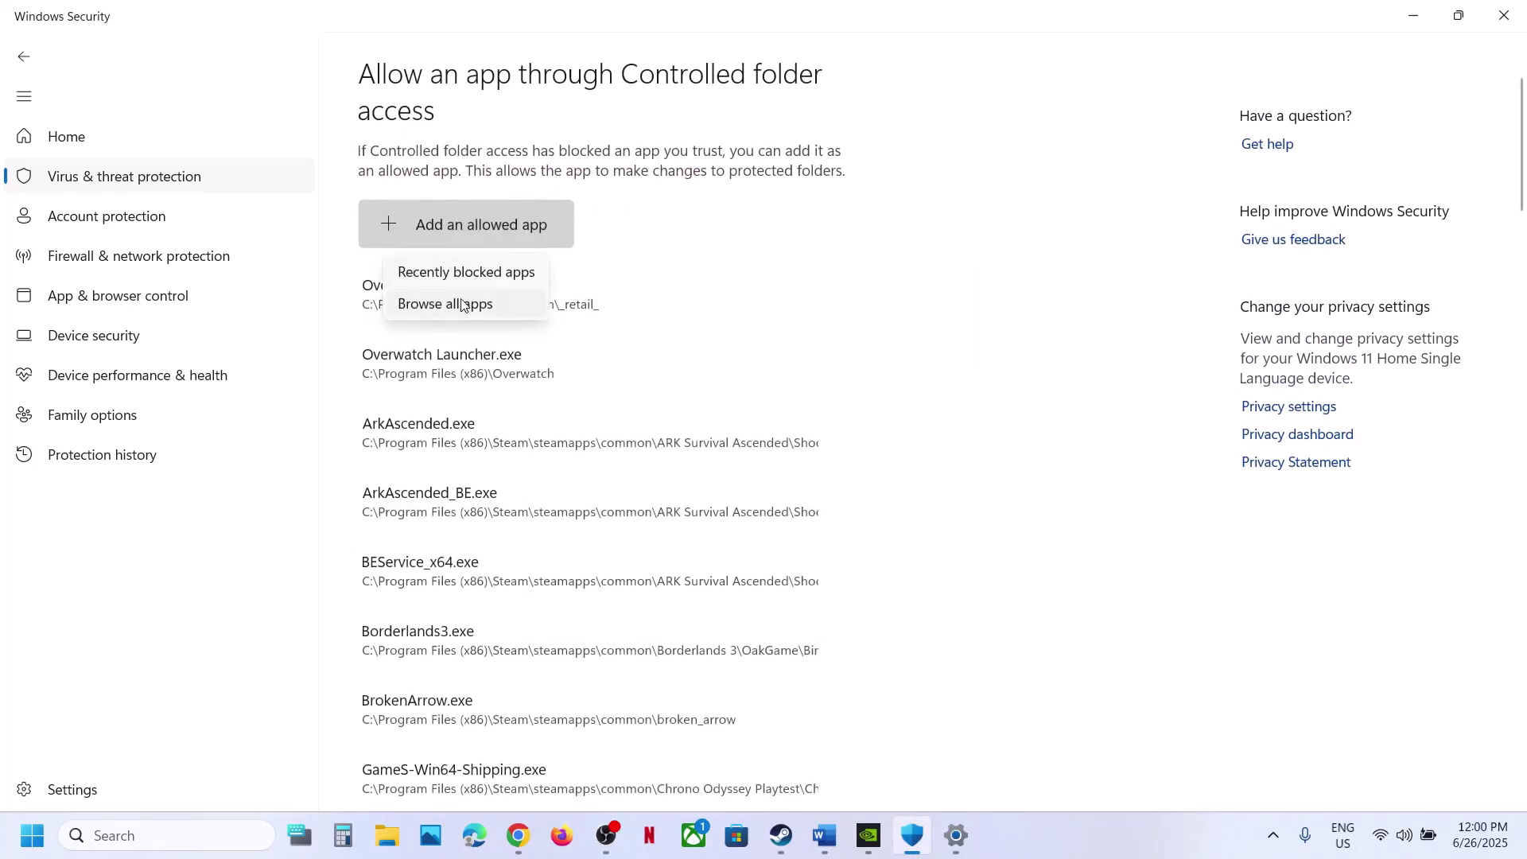
pyautogui.click(462, 305)
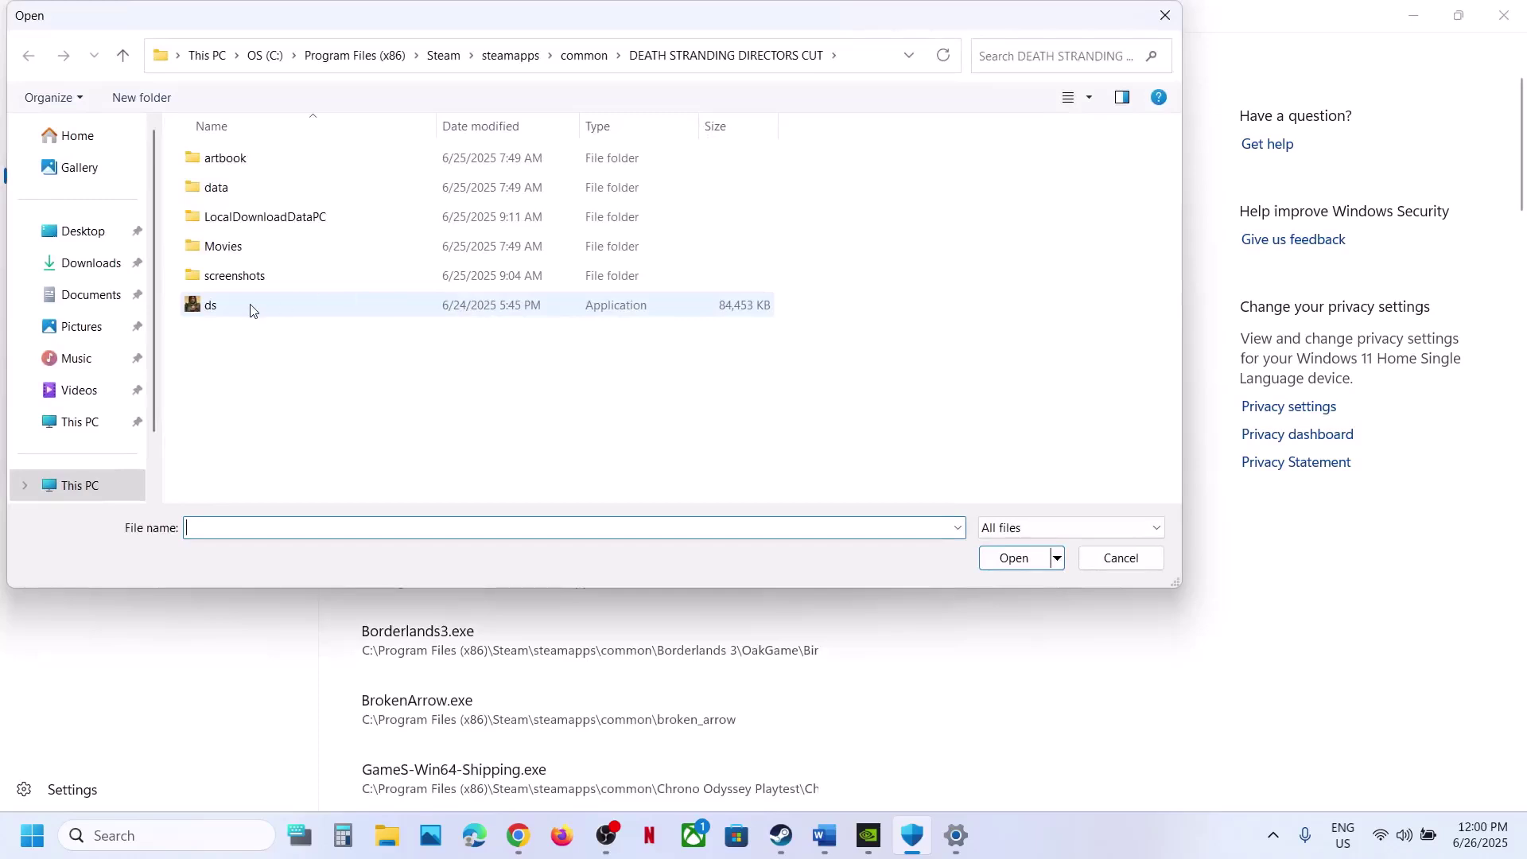
pyautogui.click(250, 310)
pyautogui.click(1012, 557)
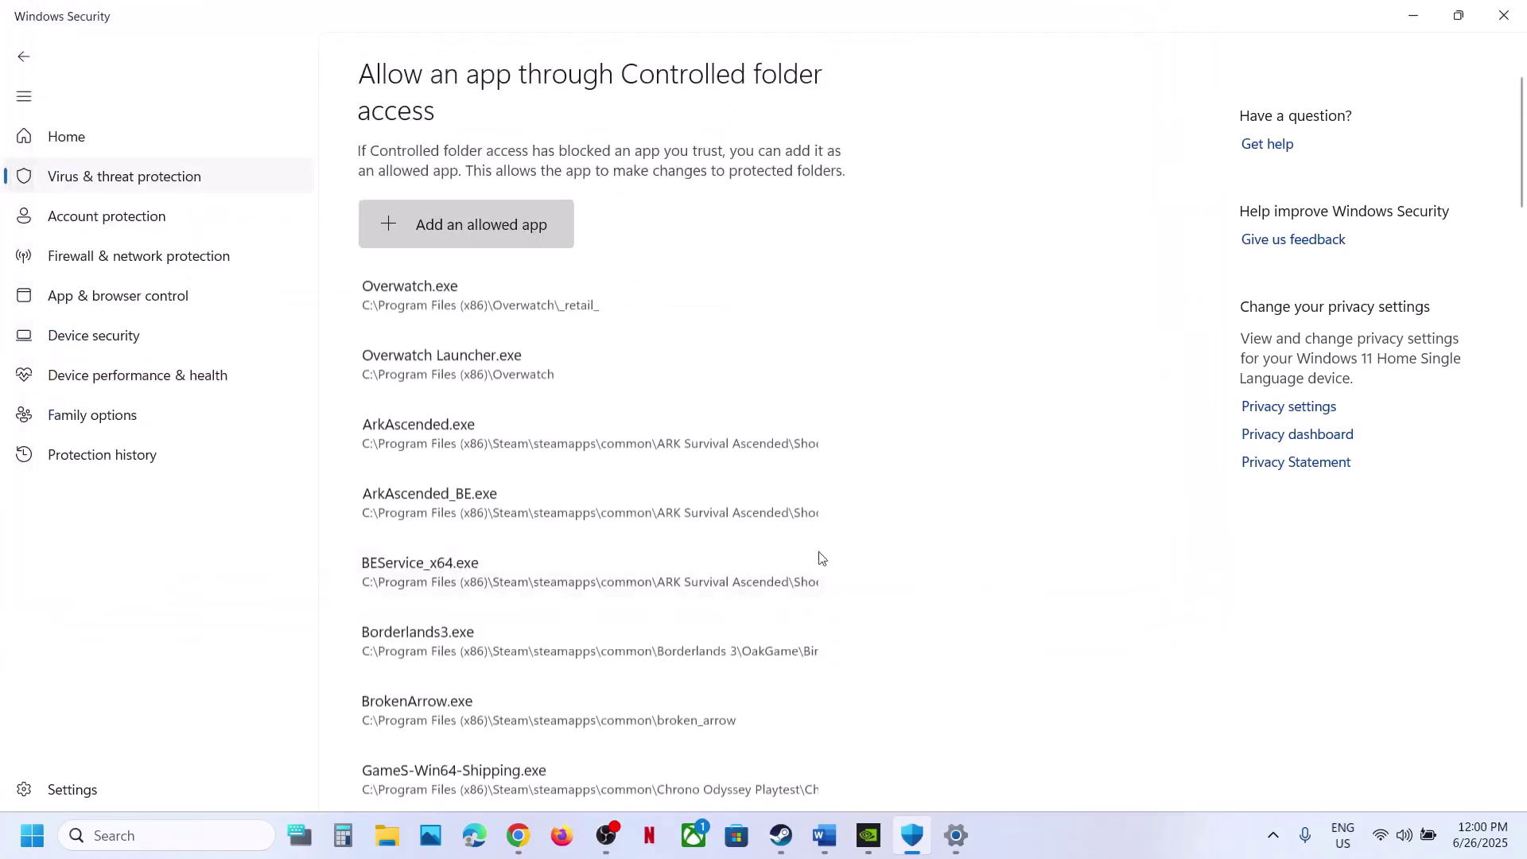
# Open Control Panel and bring up Windows Defender Firewall's list of allowed apps and features
pyautogui.click(210, 837)
pyautogui.write('con')
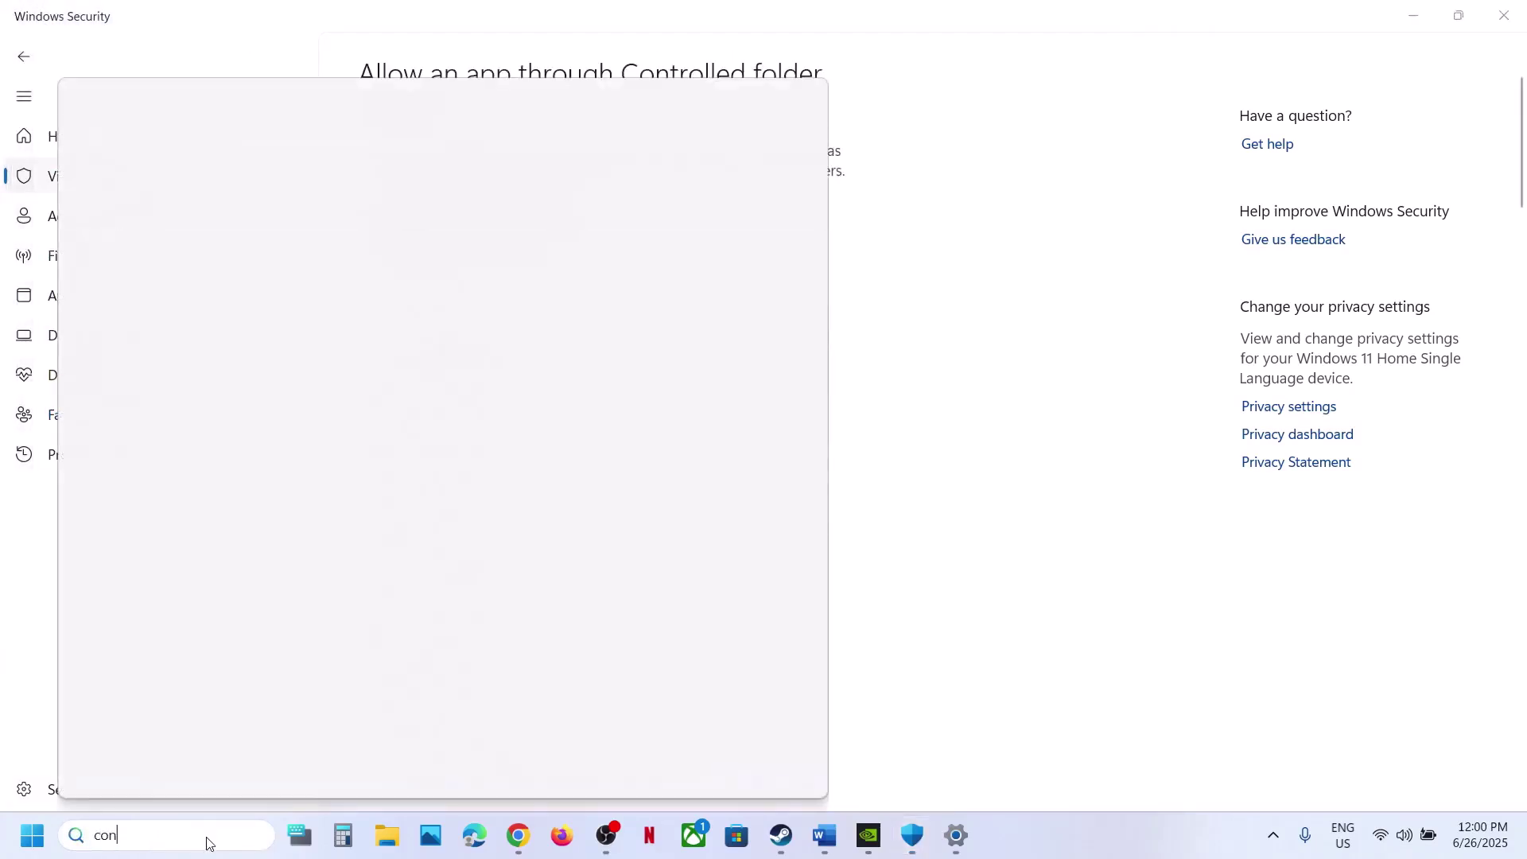
pyautogui.write('trol panel')
pyautogui.press('Return')
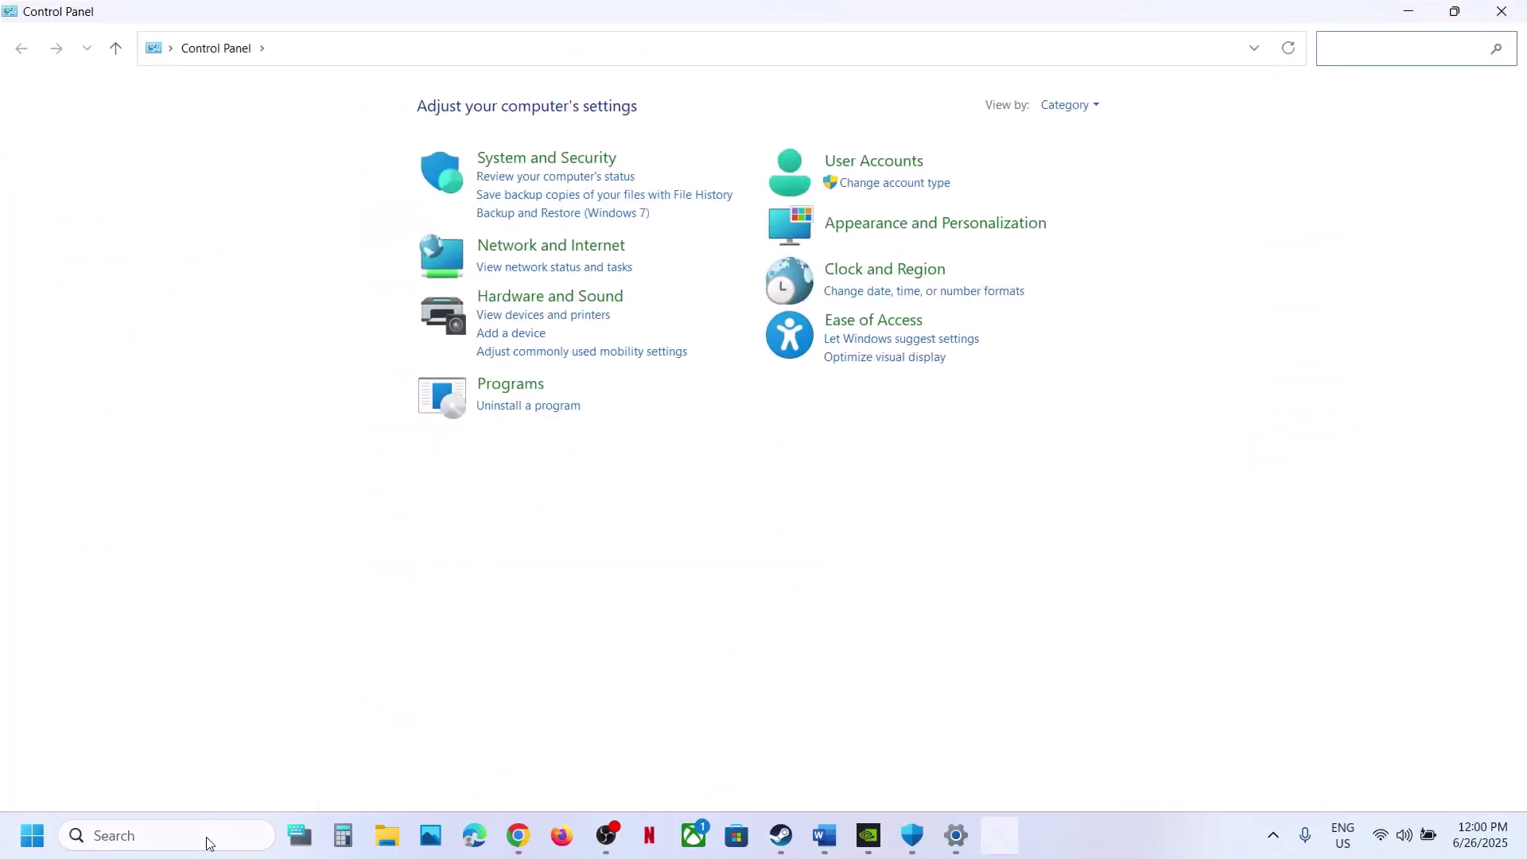
pyautogui.click(571, 158)
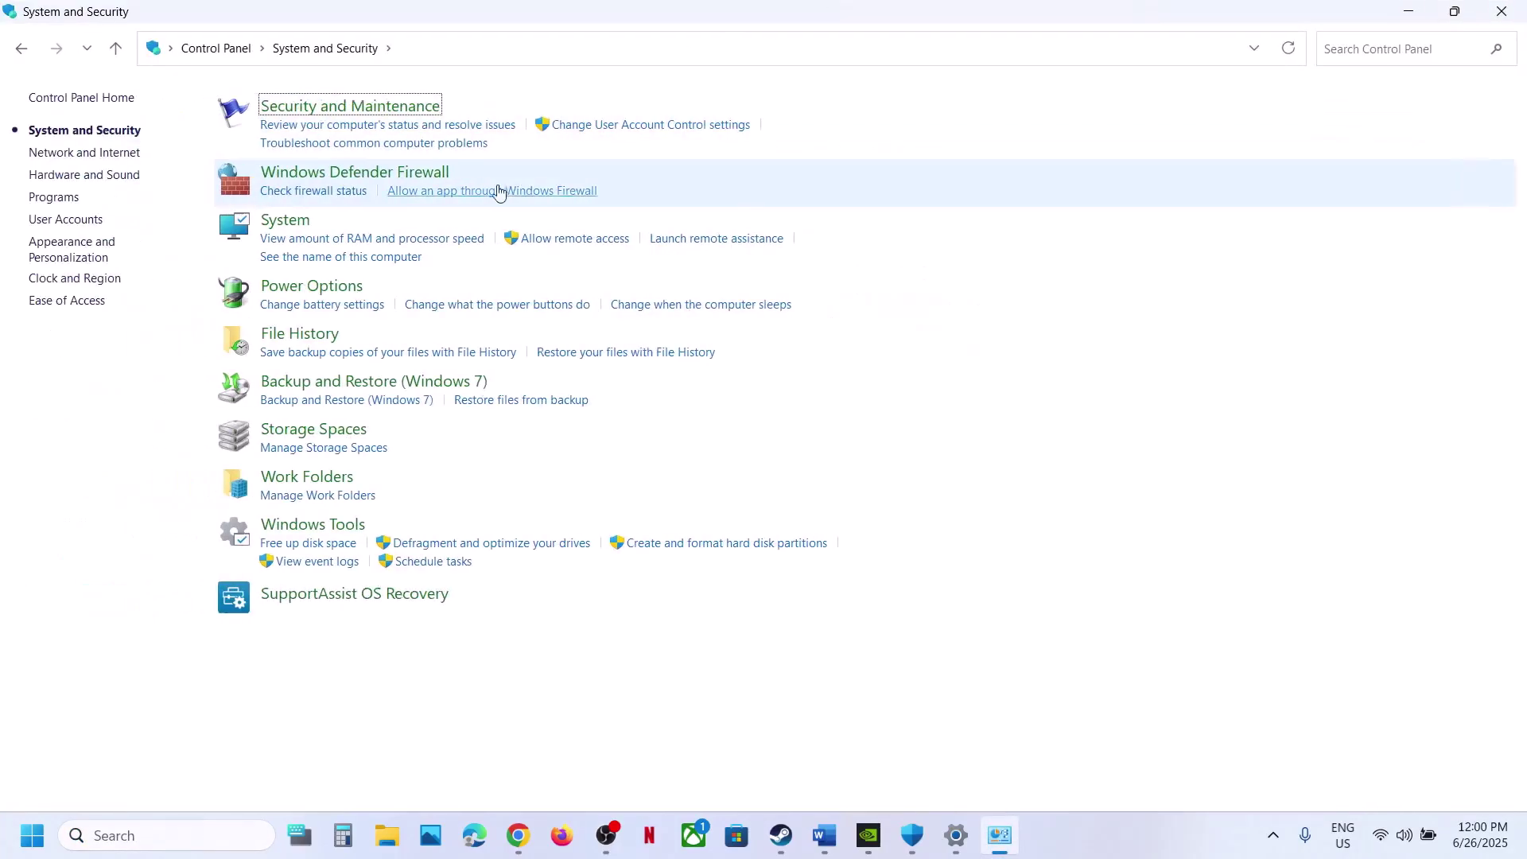
pyautogui.click(317, 192)
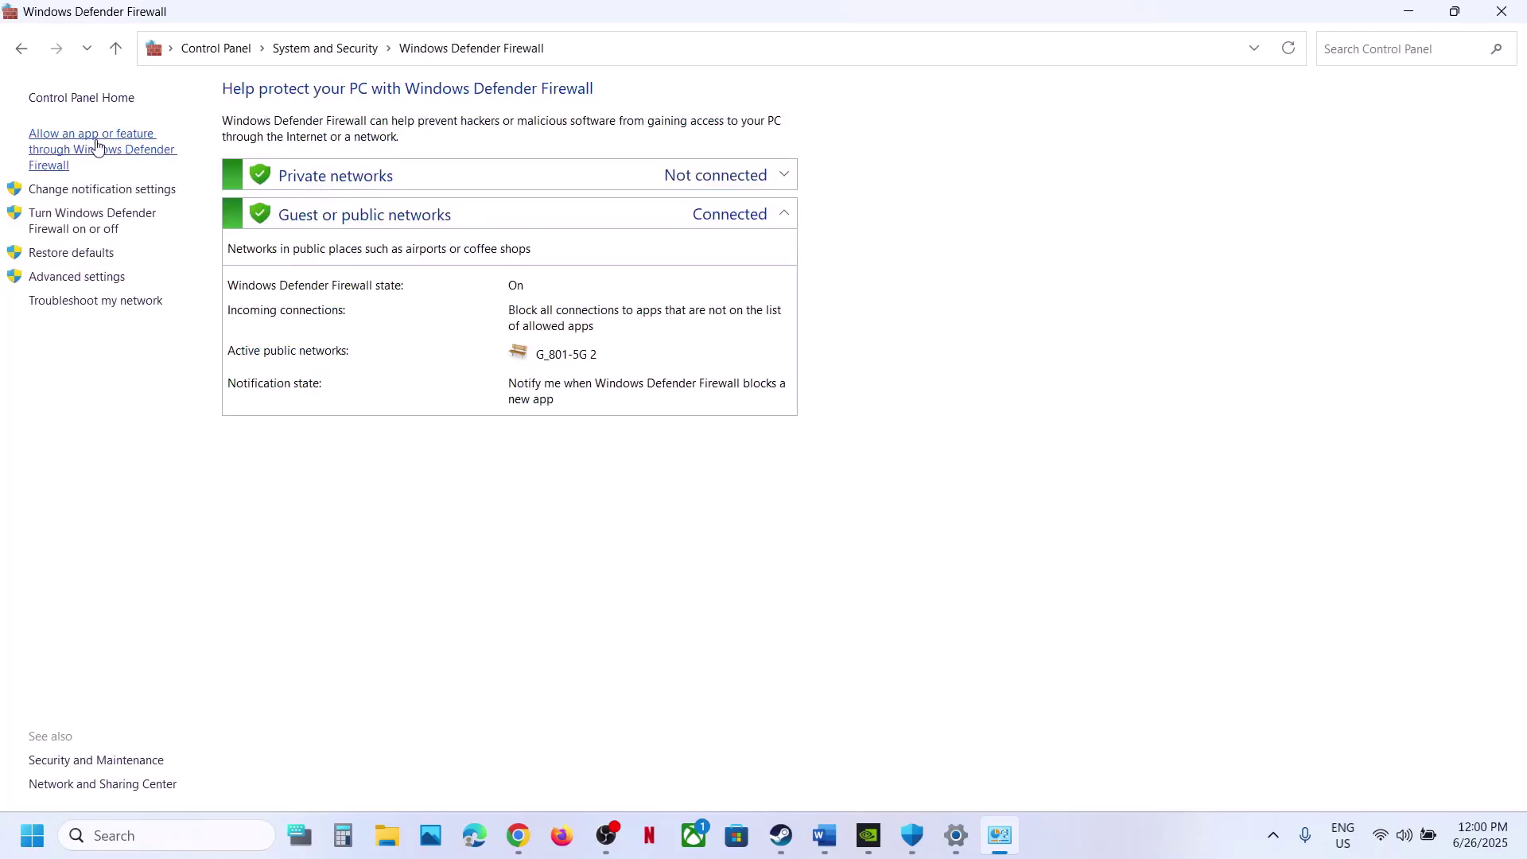
pyautogui.click(97, 147)
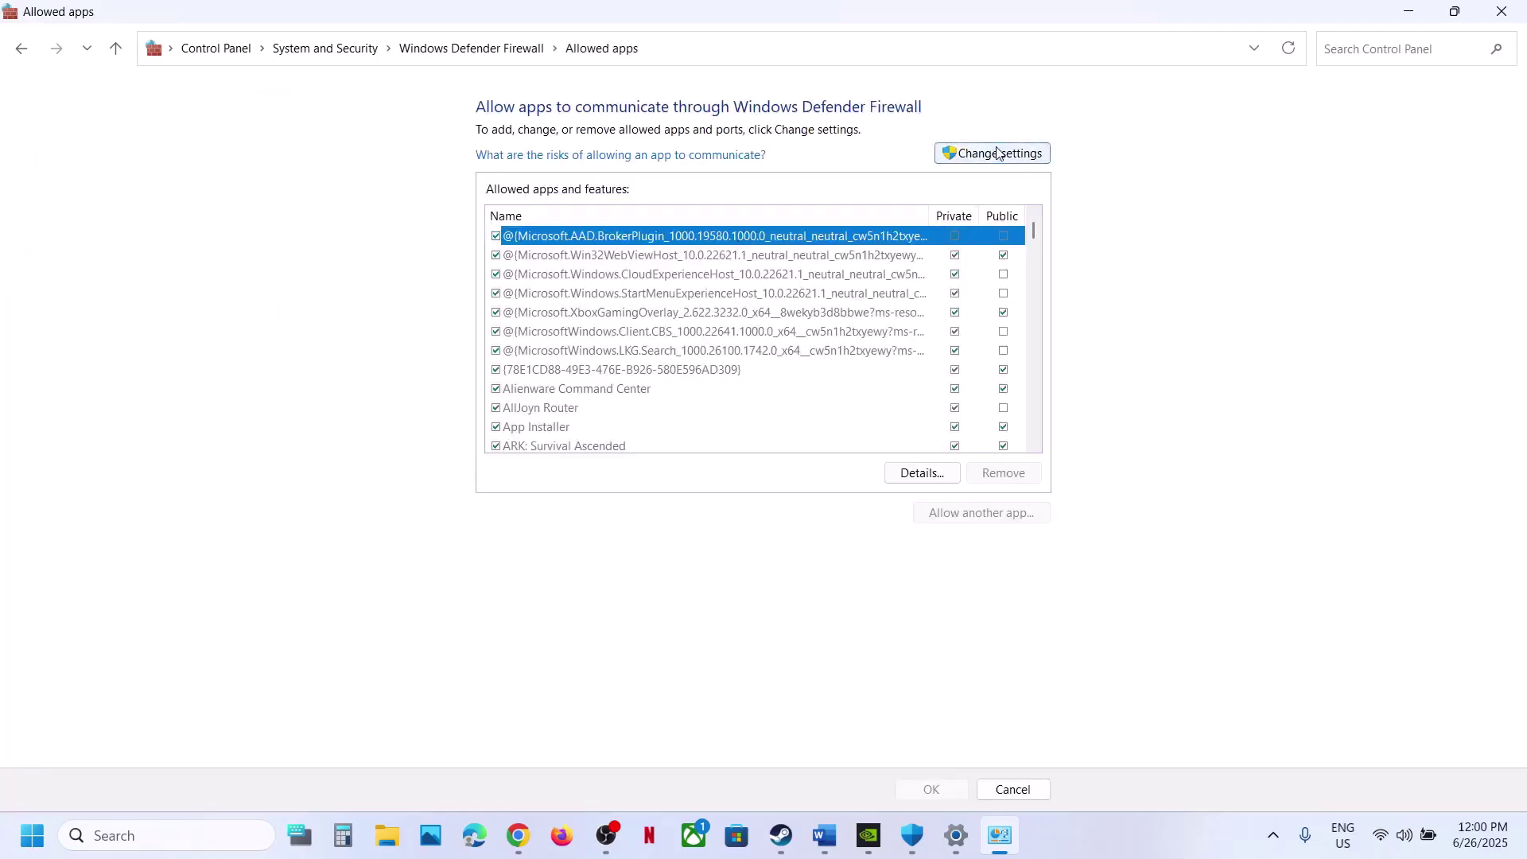
# Unlock the firewall list and, for another allowed app, browse to Steam\steamapps\common\DEATH STRANDING DIRECTORS CUT in Program Files (x86)
pyautogui.click(993, 152)
pyautogui.click(990, 511)
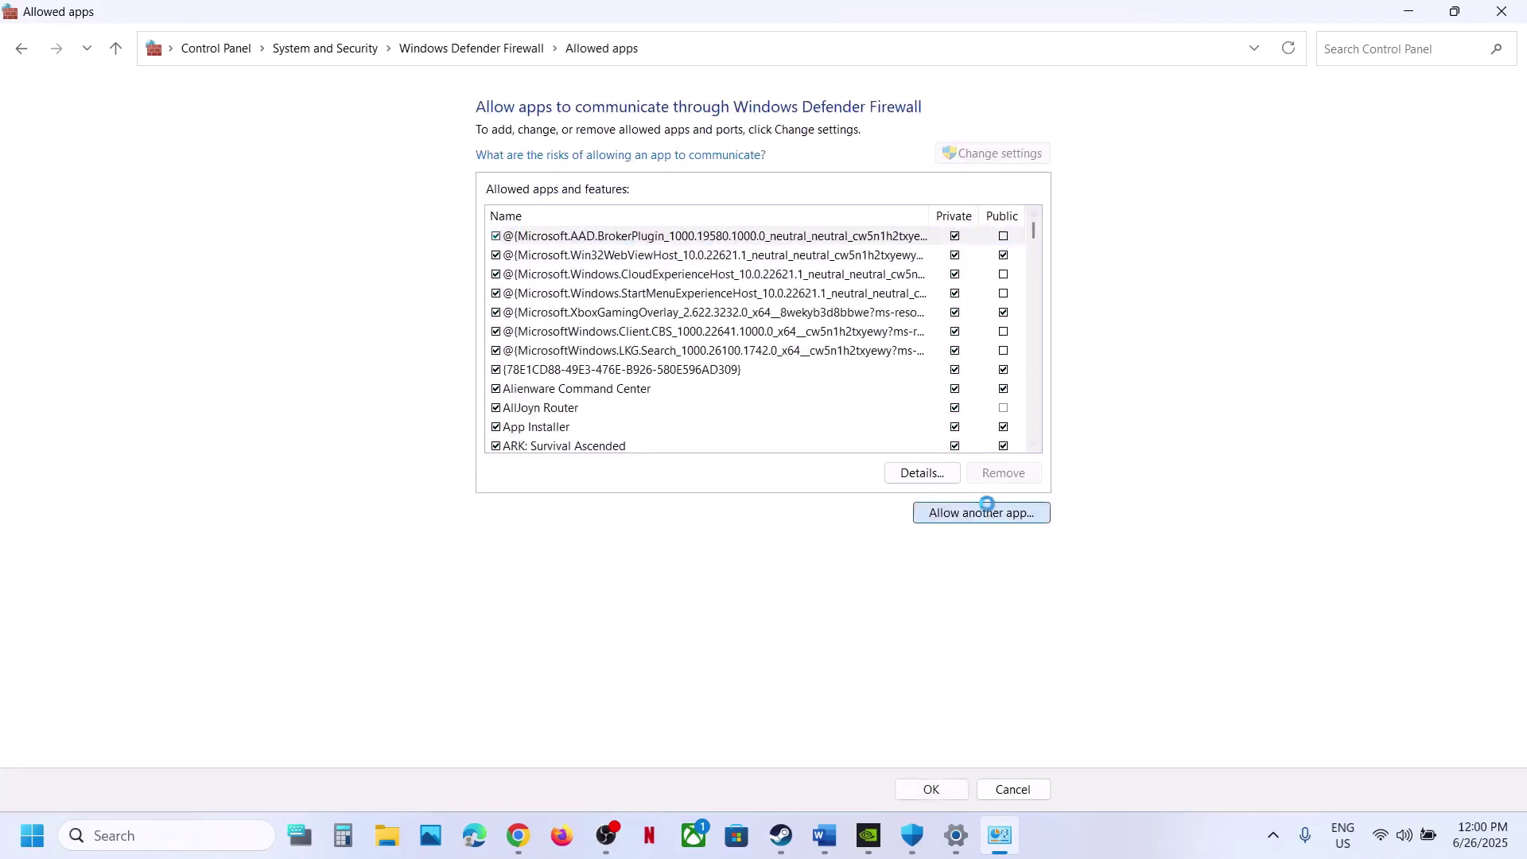
pyautogui.click(889, 507)
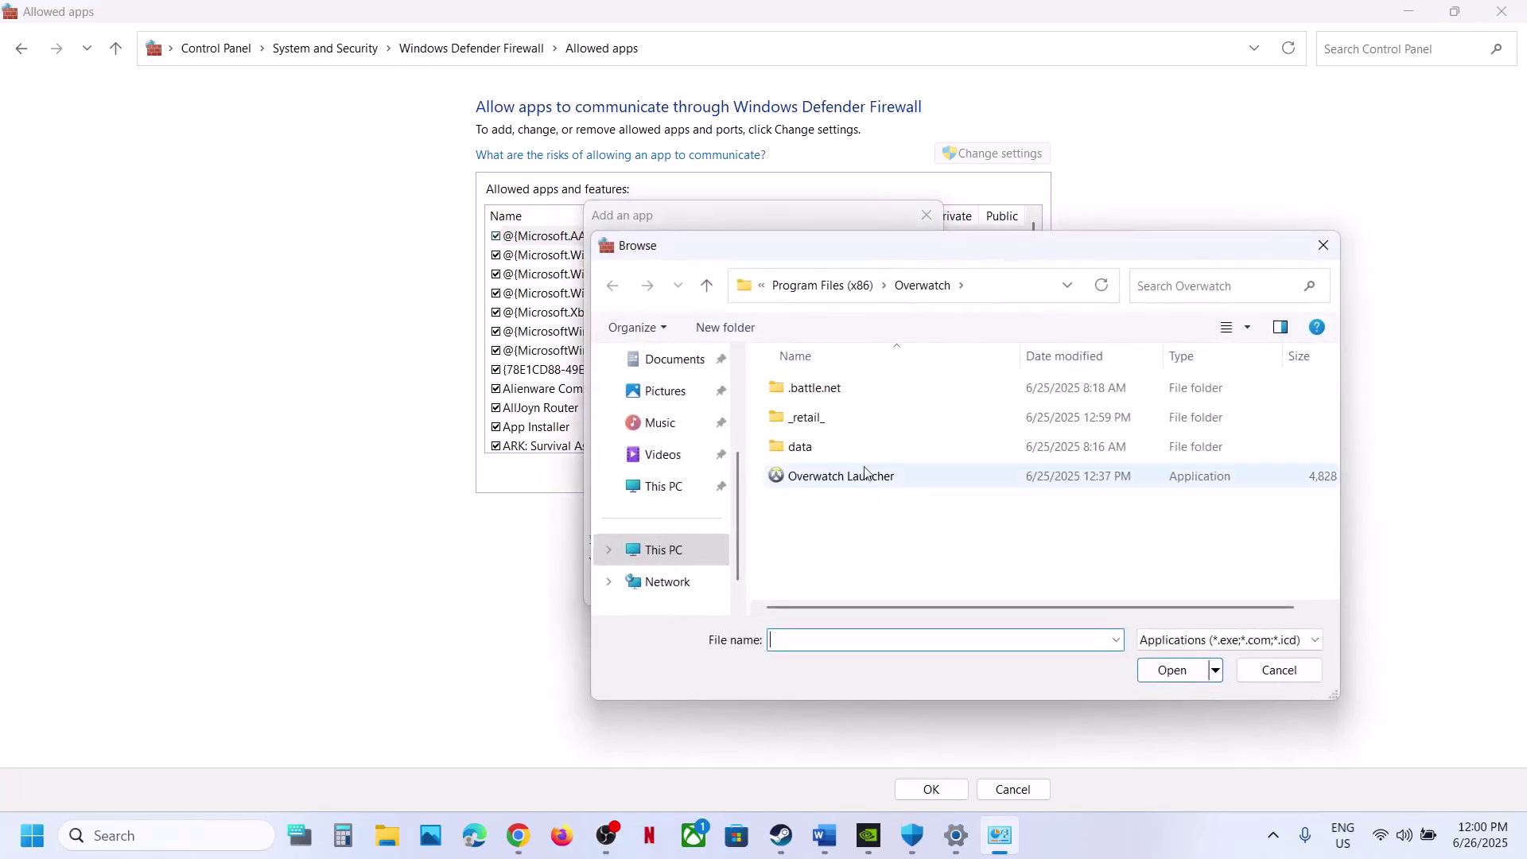
pyautogui.click(813, 291)
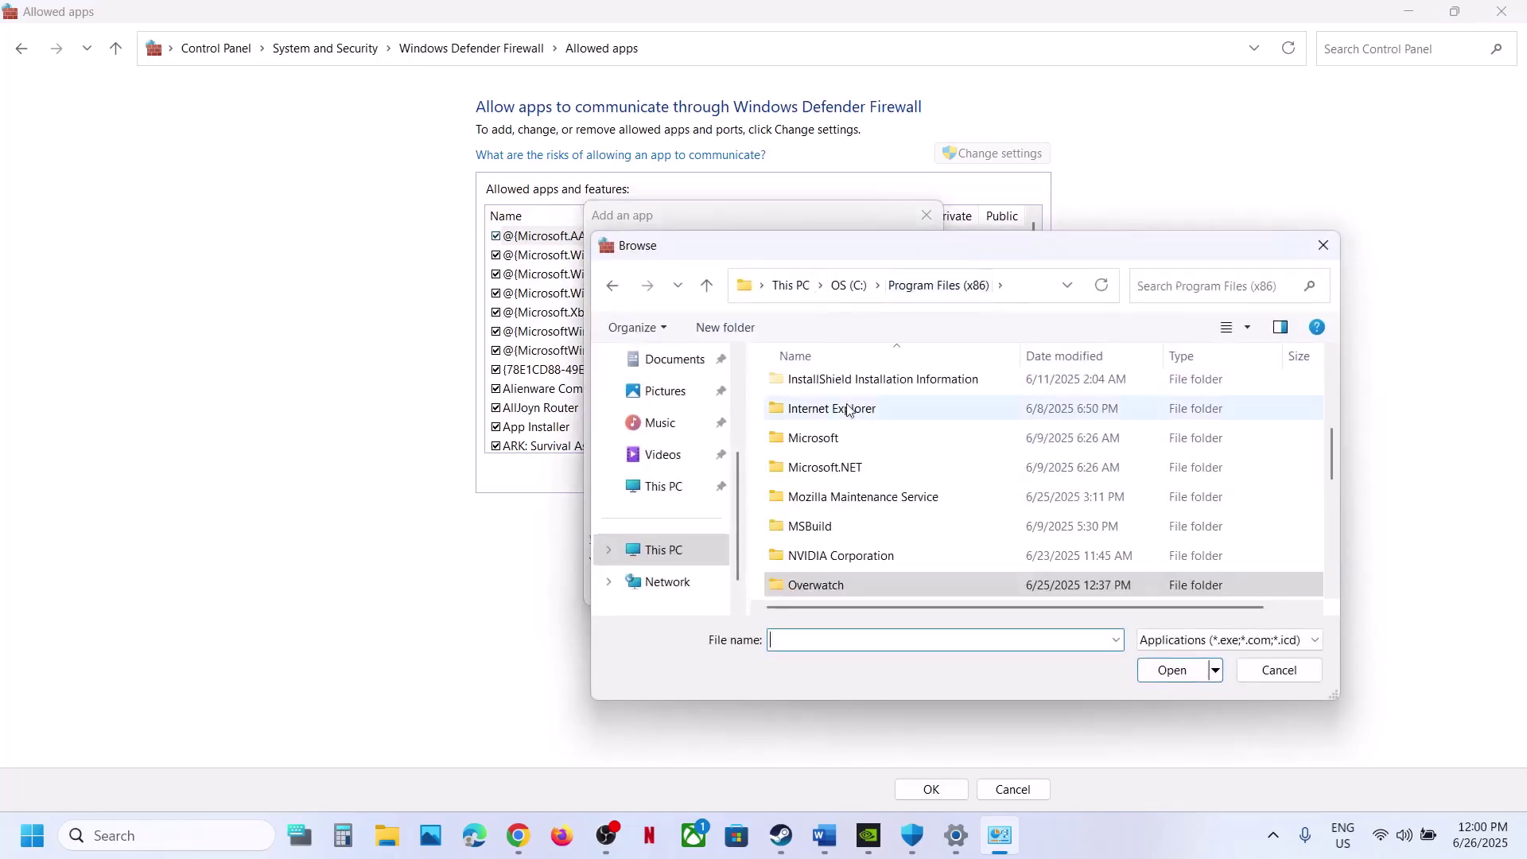
pyautogui.scroll(-2, 842, 437)
pyautogui.click(817, 578)
pyautogui.doubleClick(817, 578)
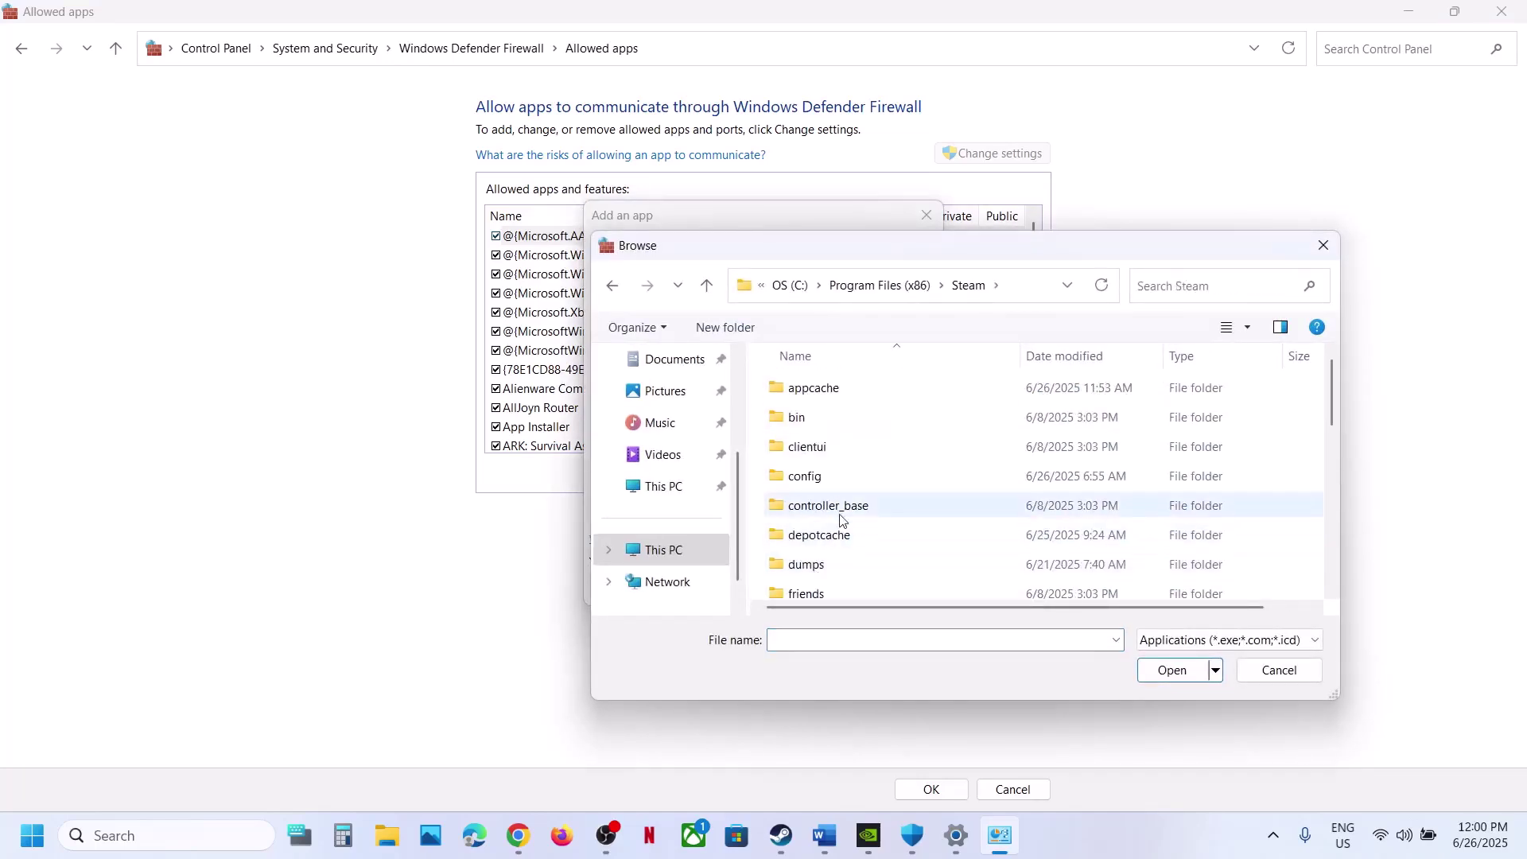
pyautogui.scroll(-2, 839, 517)
pyautogui.scroll(-1, 823, 565)
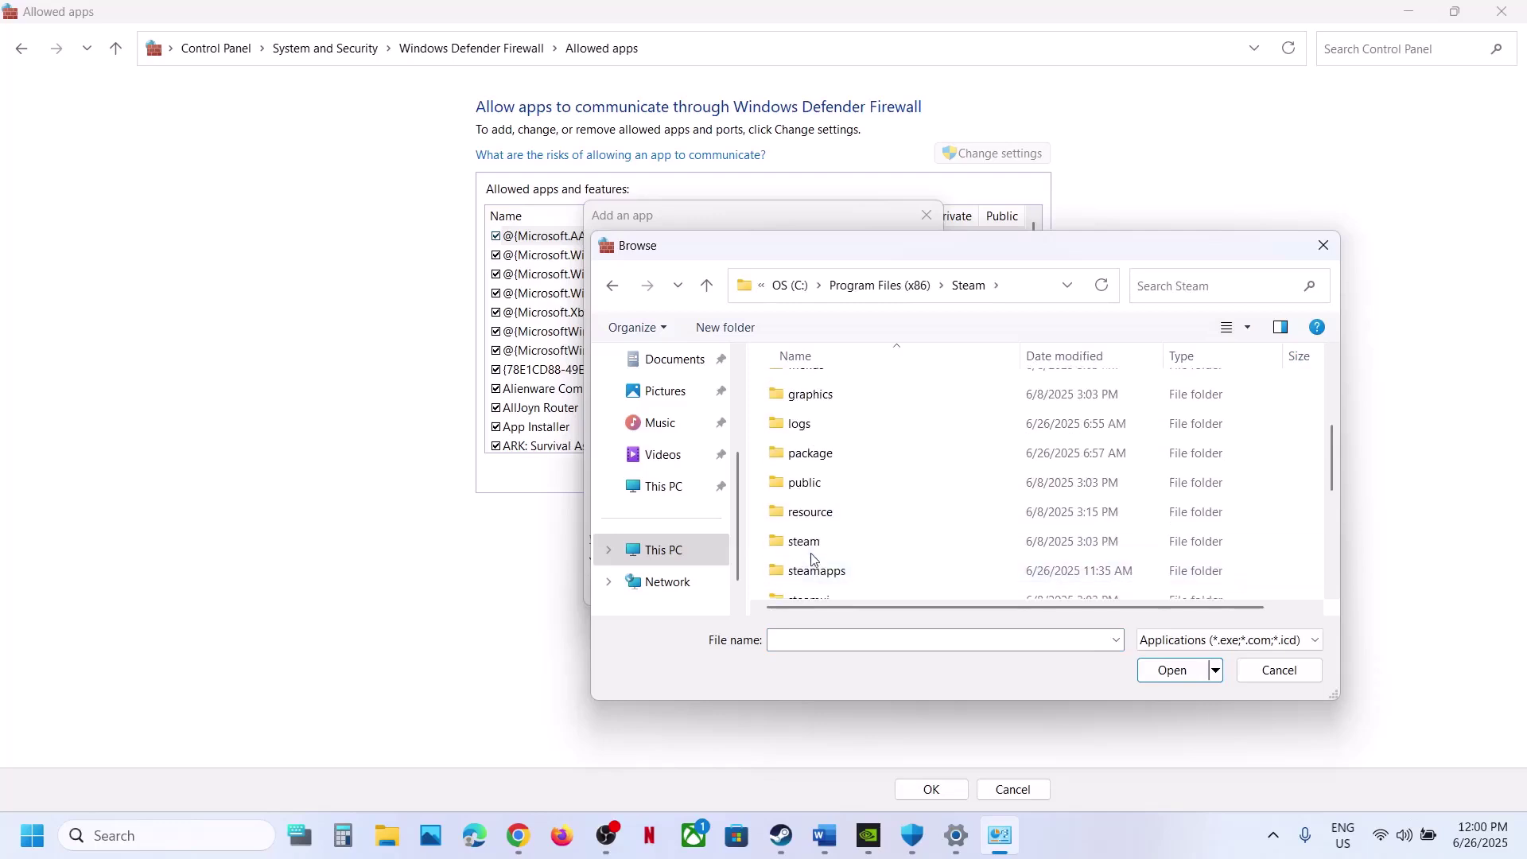
pyautogui.doubleClick(816, 576)
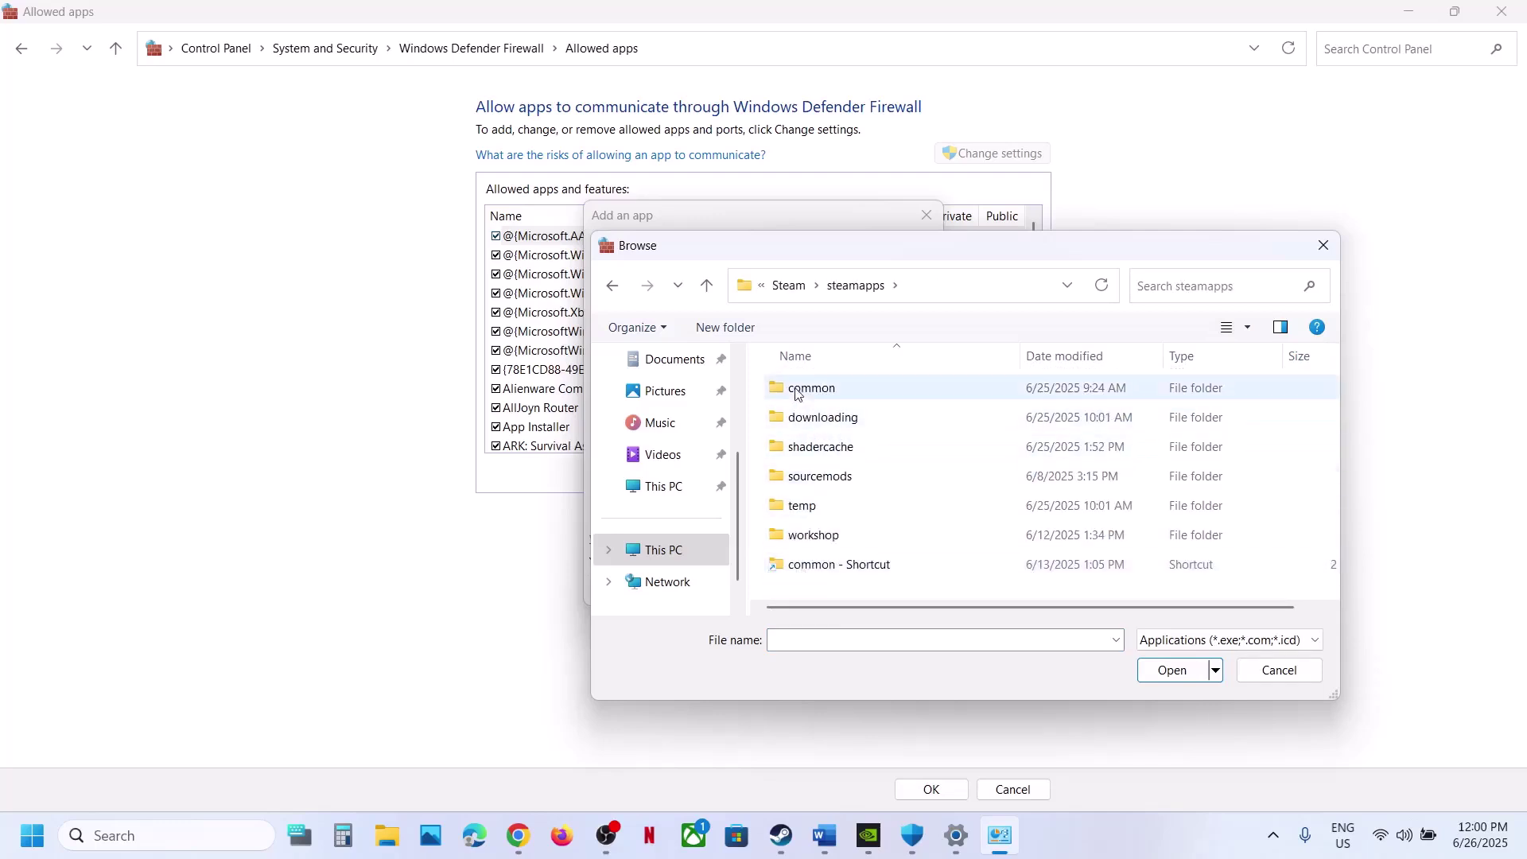
pyautogui.doubleClick(815, 389)
pyautogui.doubleClick(828, 504)
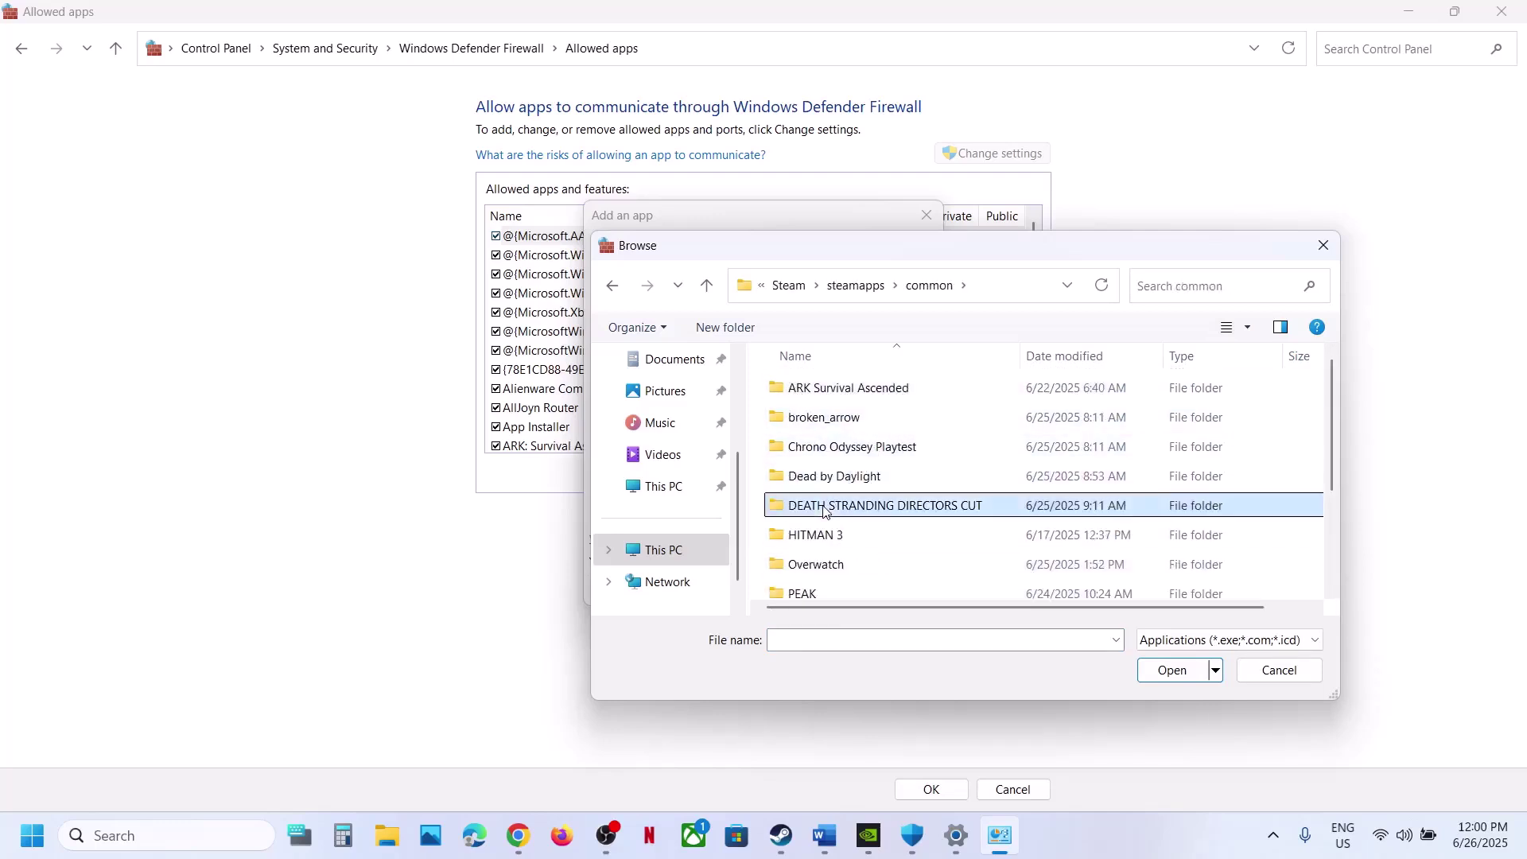
# Try to add the ds application to the firewall's allowed apps, and close the app-adding dialog
pyautogui.click(816, 549)
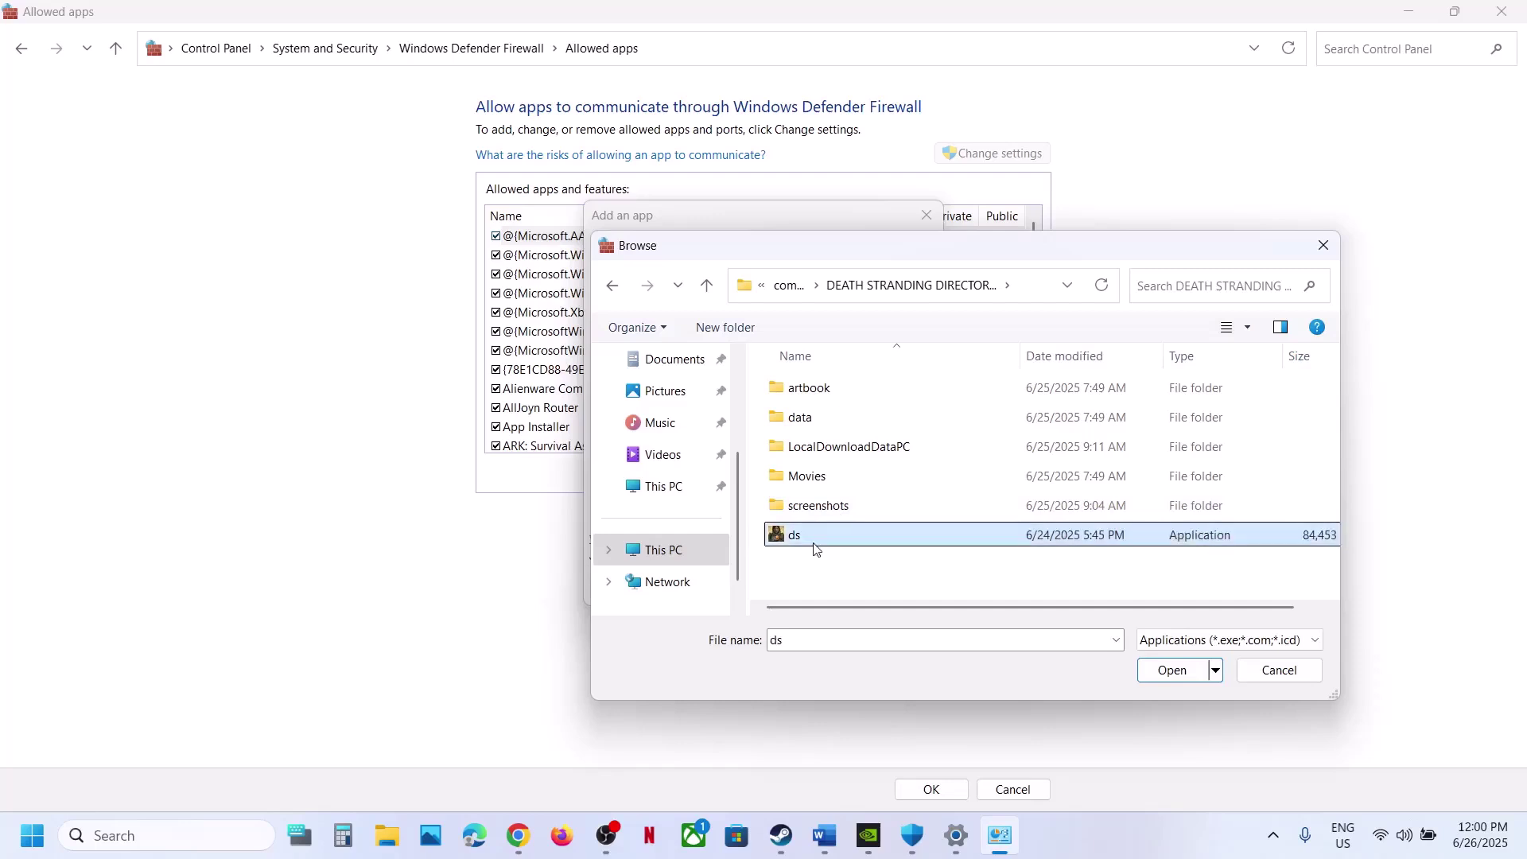
pyautogui.click(1155, 669)
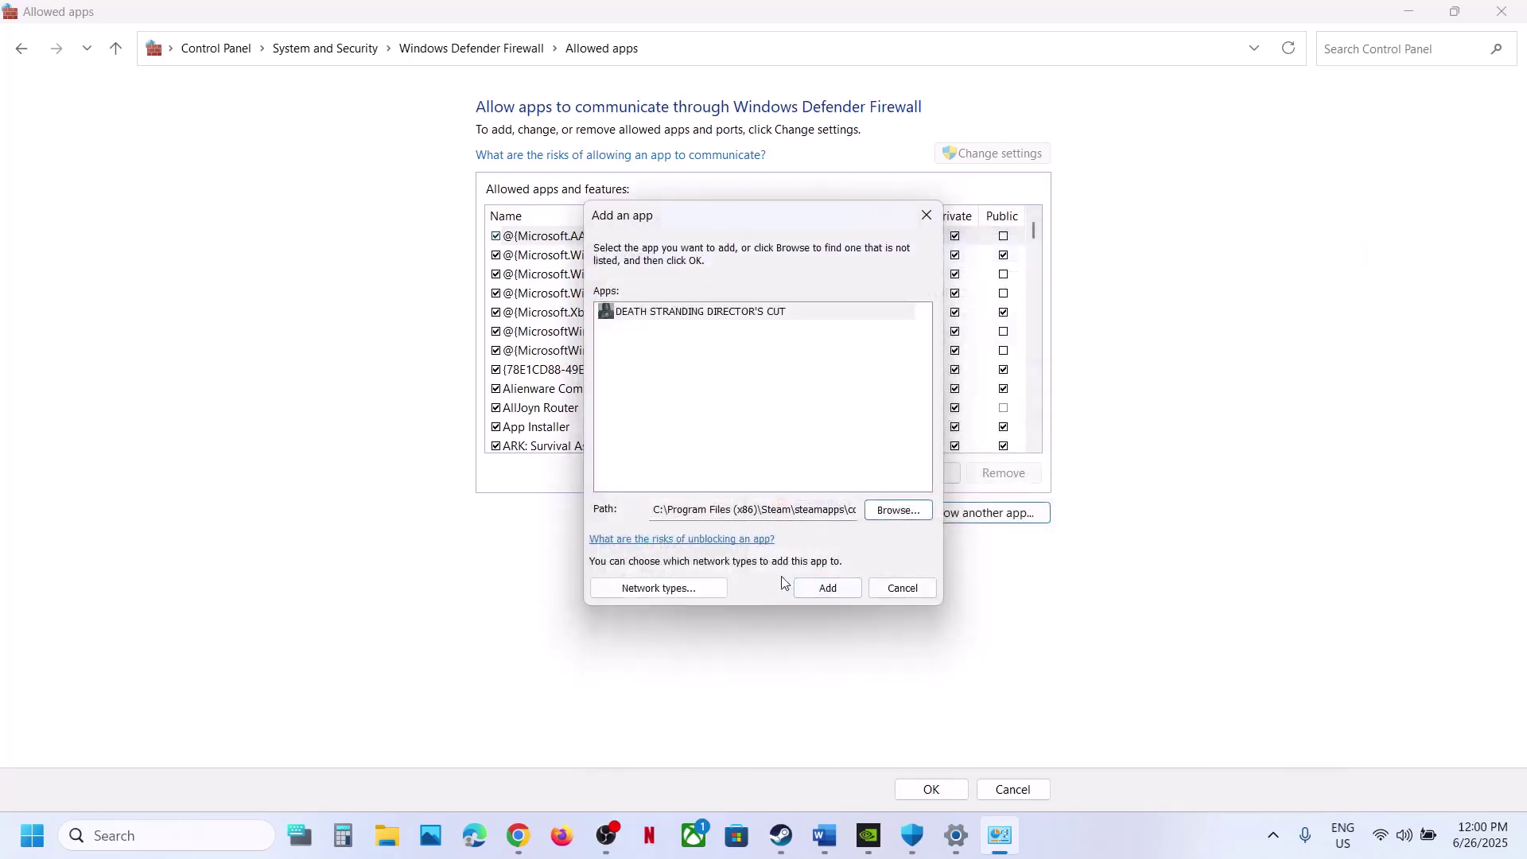
pyautogui.click(827, 588)
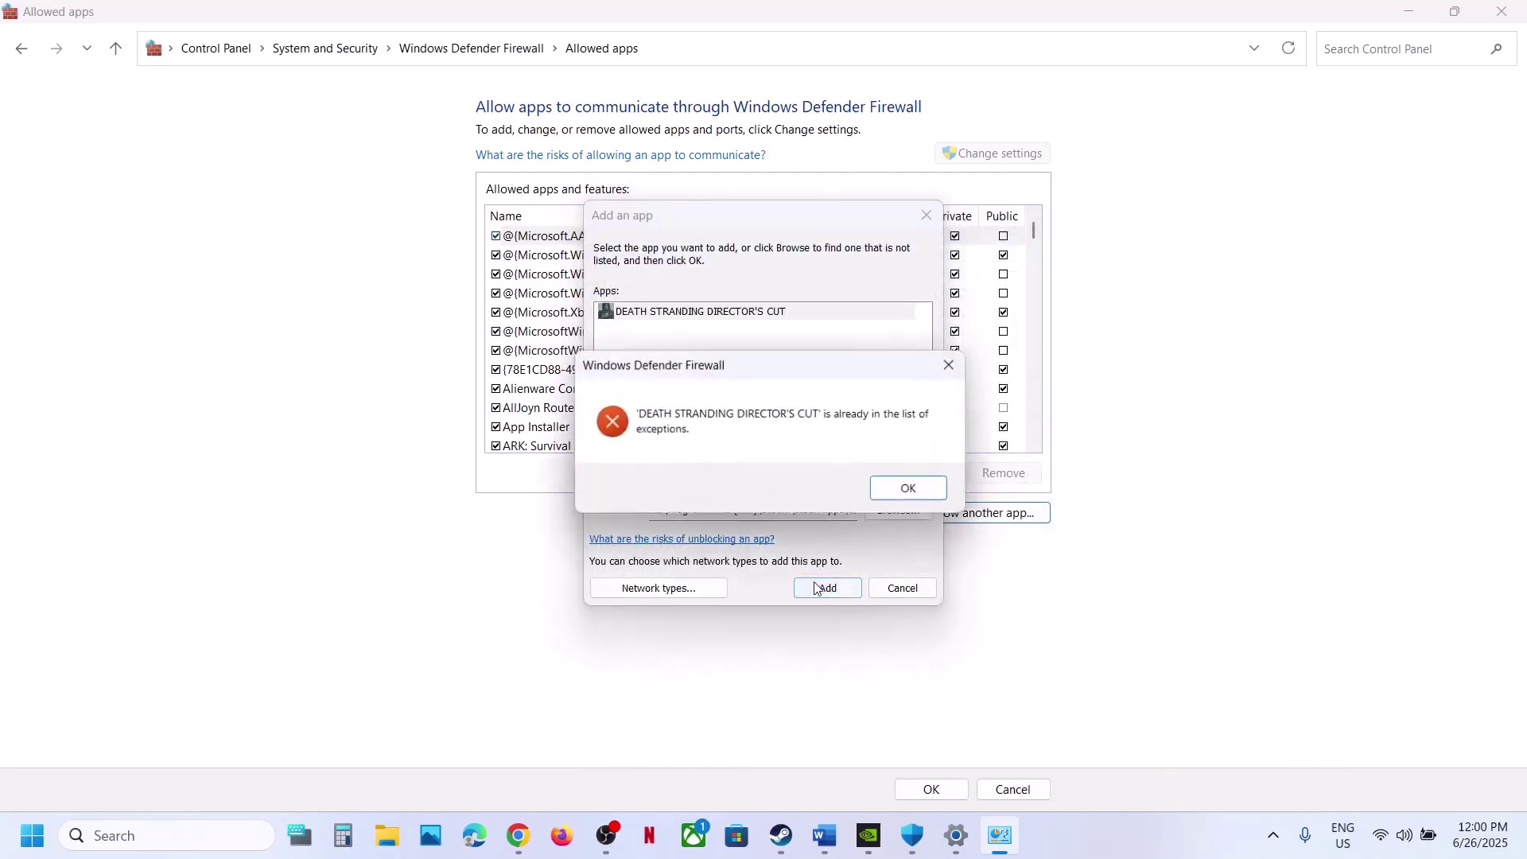
pyautogui.click(901, 489)
pyautogui.click(927, 215)
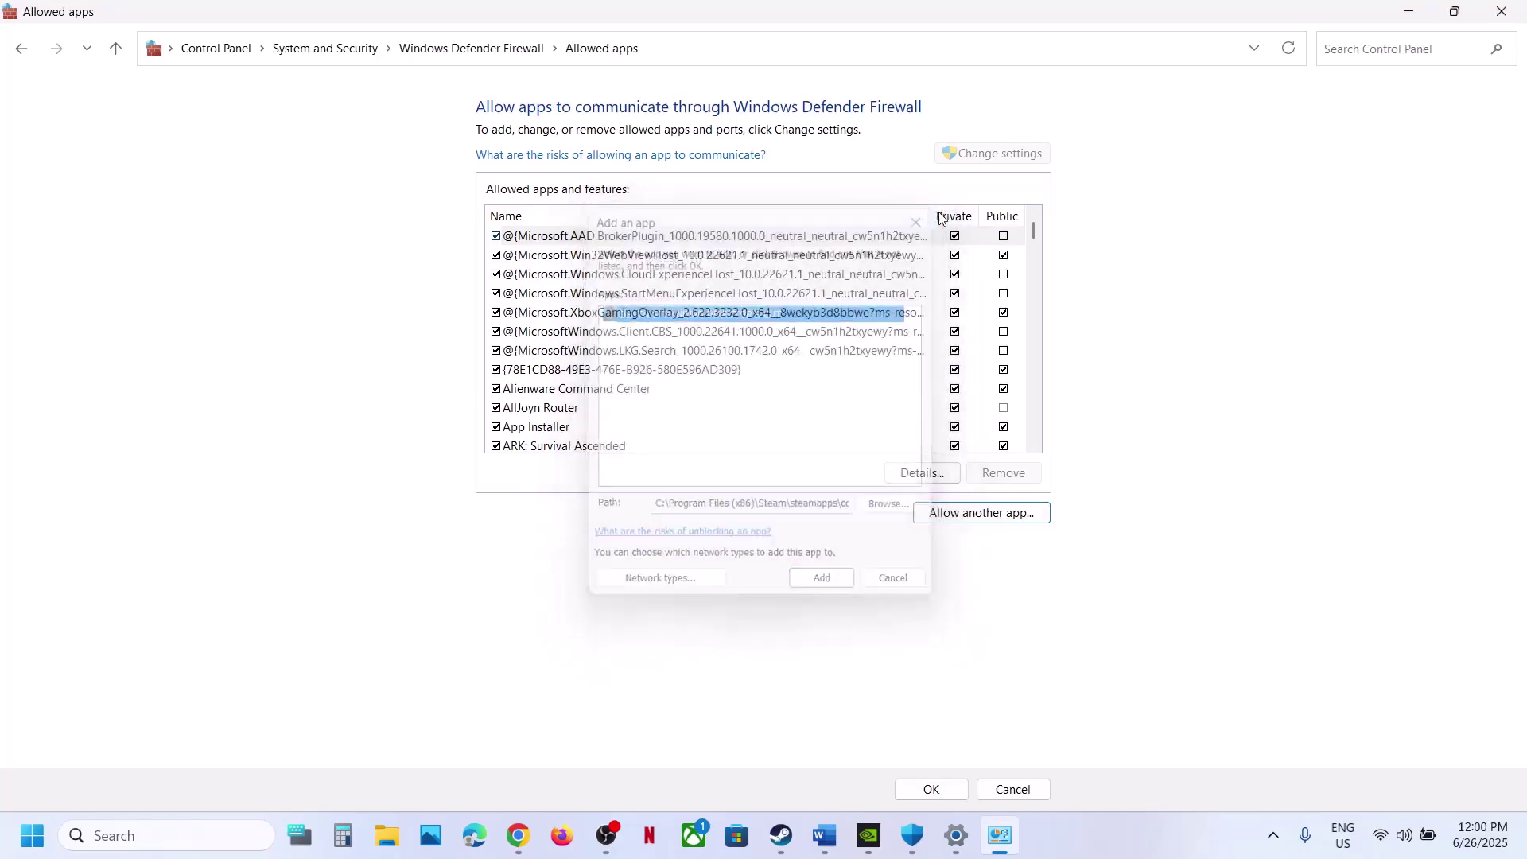
# Find the DEATH STRANDING DIRECTOR'S CUT entry in the firewall's allowed apps to check its private and public access
pyautogui.click(646, 389)
pyautogui.press('d')
pyautogui.press('Down')
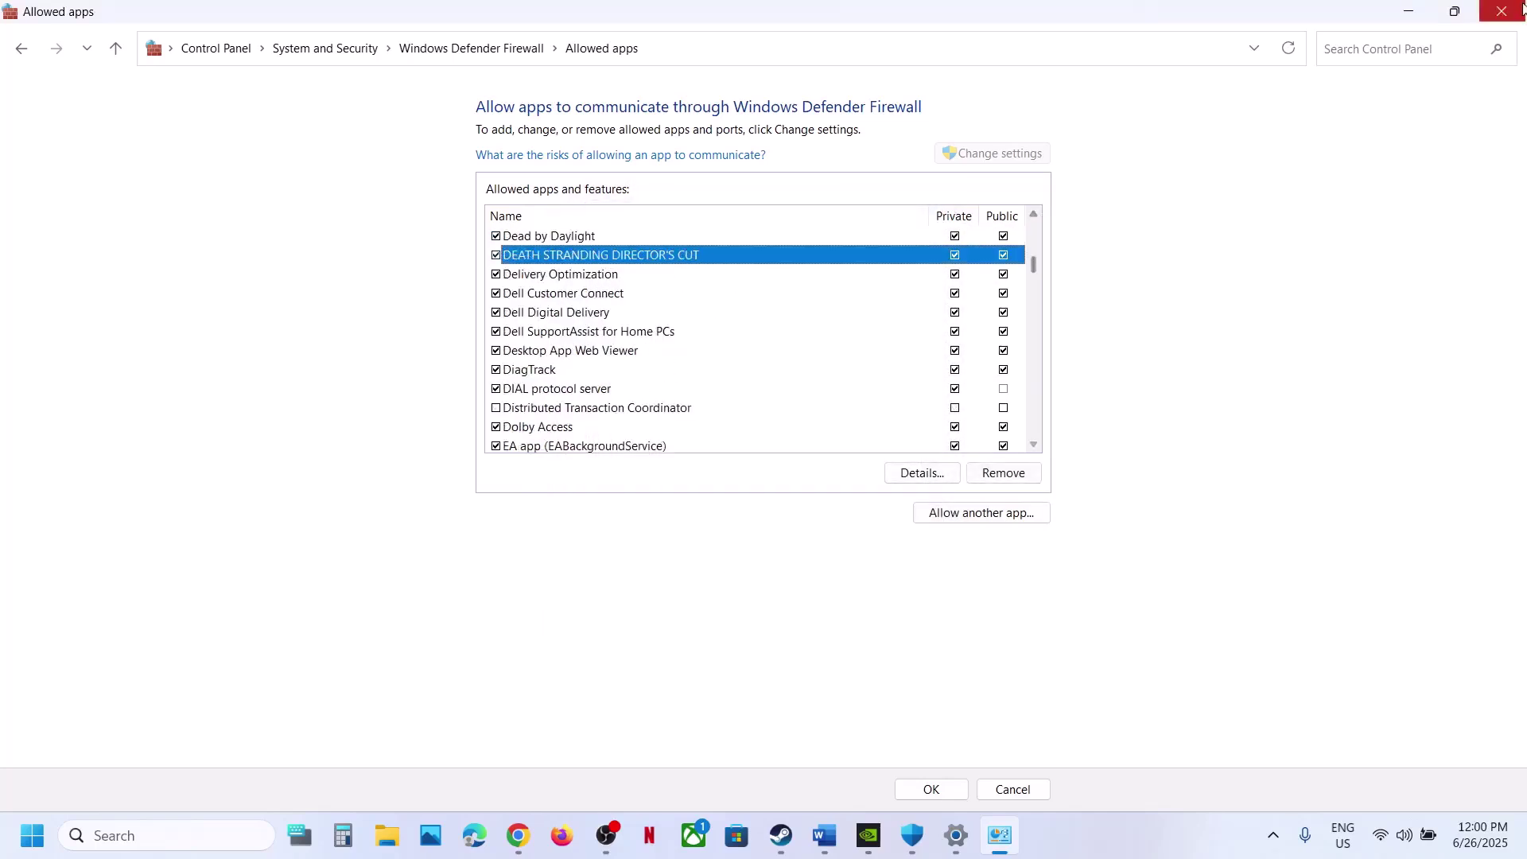
# Close the firewall, Windows Security and Settings windows, and read Step 11 in Word, selecting "Delete settings.cfg"
pyautogui.click(1500, 21)
pyautogui.click(1501, 22)
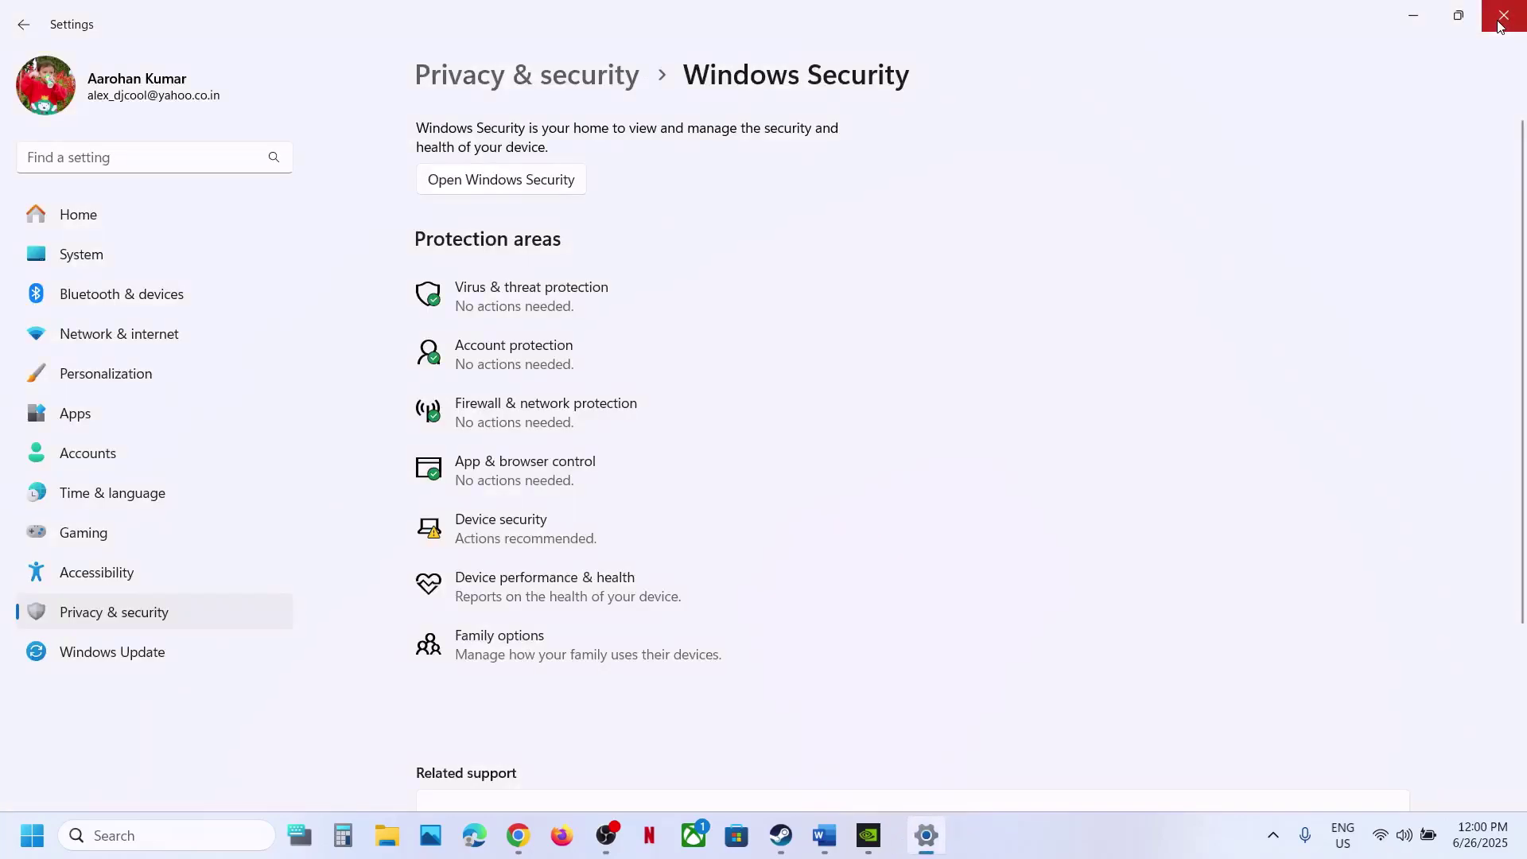
pyautogui.click(1502, 16)
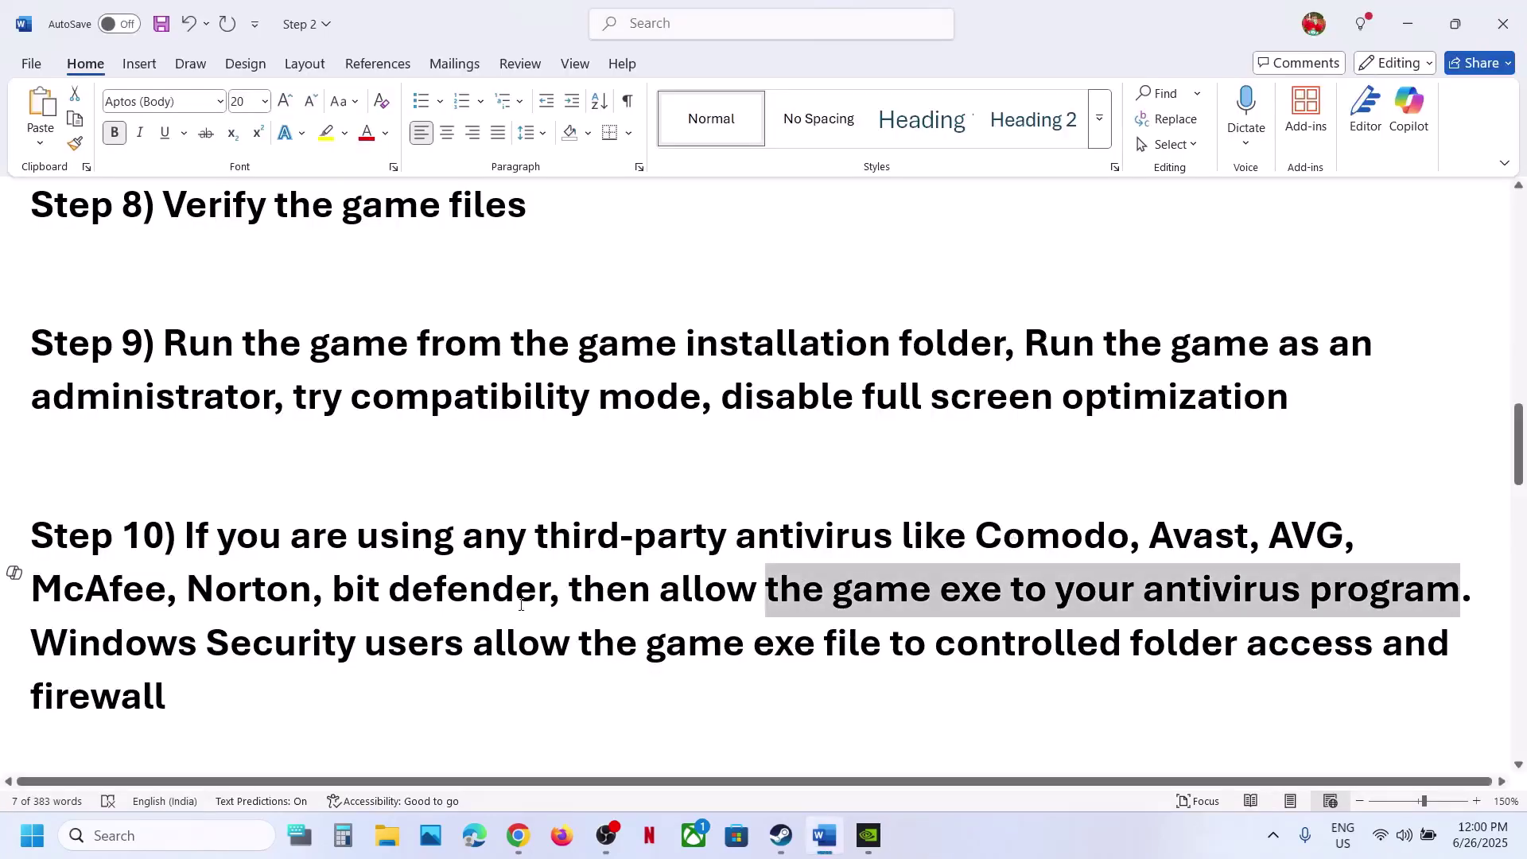
pyautogui.scroll(-3, 521, 604)
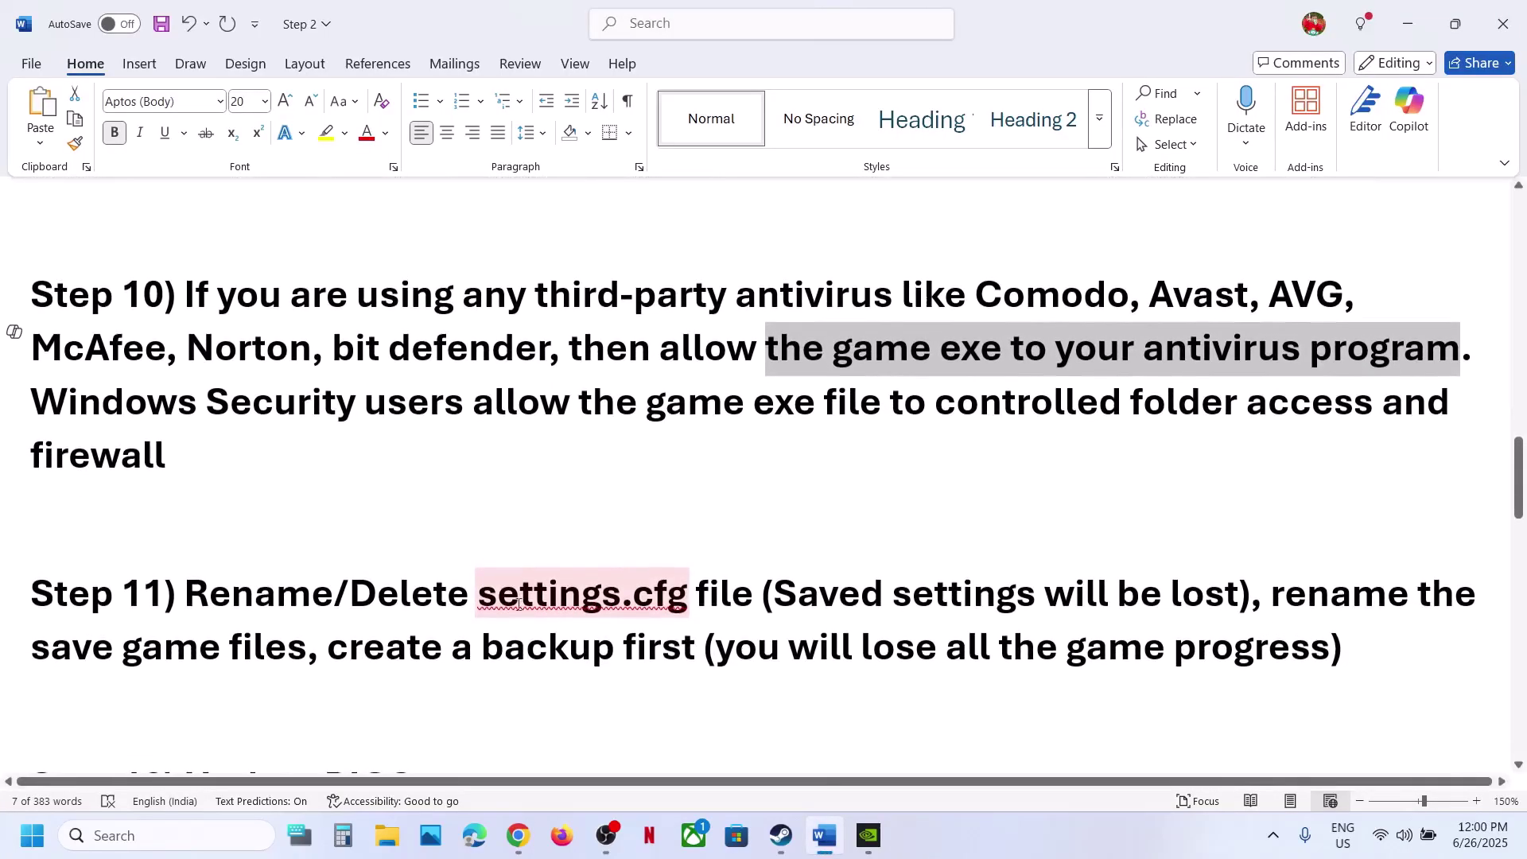
pyautogui.moveTo(352, 593); pyautogui.dragTo(689, 590)
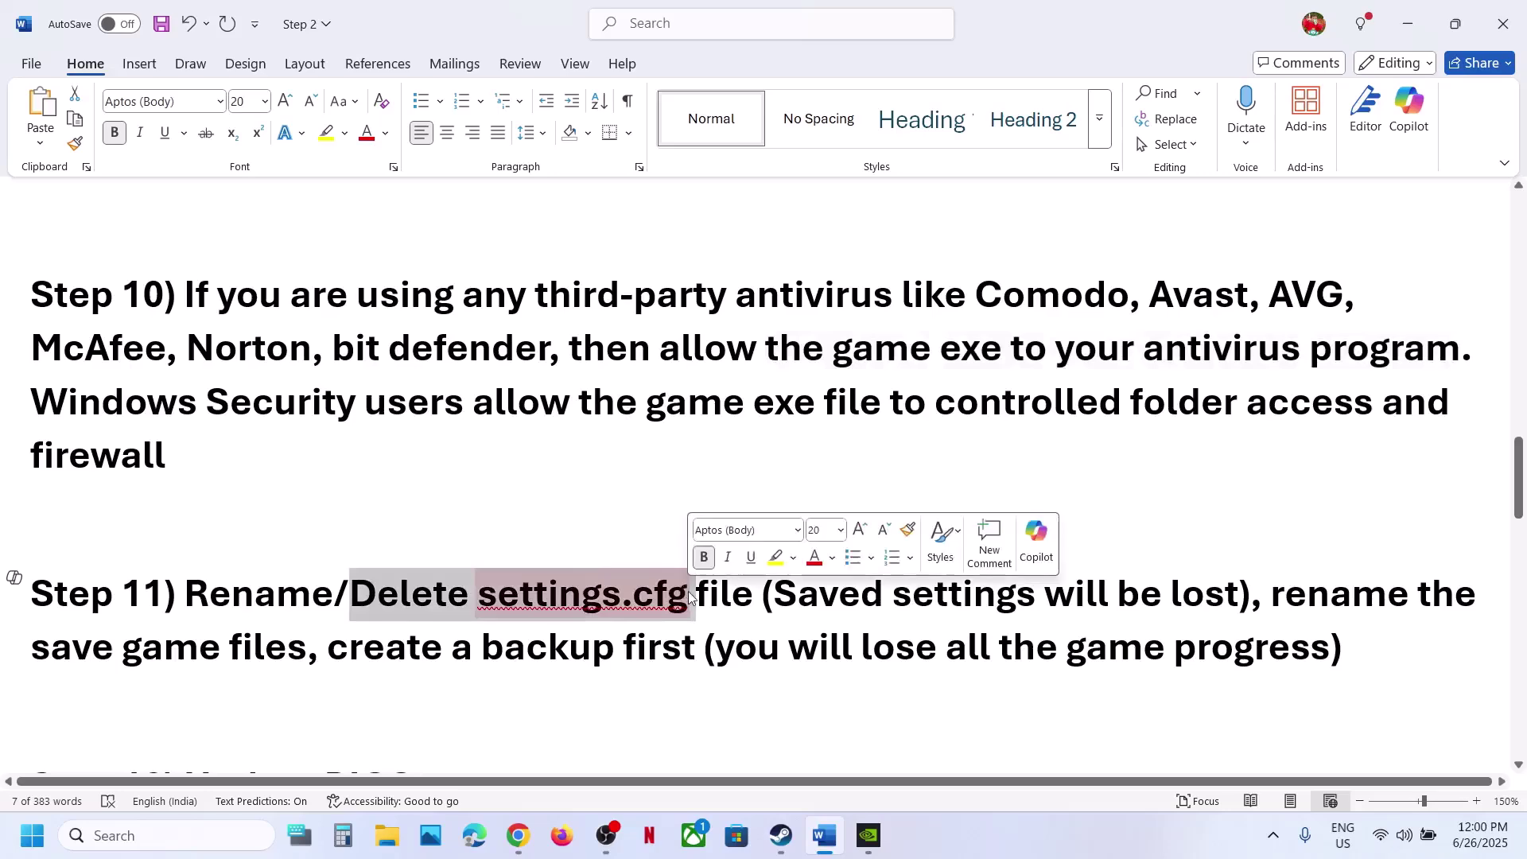
# Switch to Steam and open the local files folder of DEATH STRANDING DIRECTOR'S CUT
pyautogui.click(781, 831)
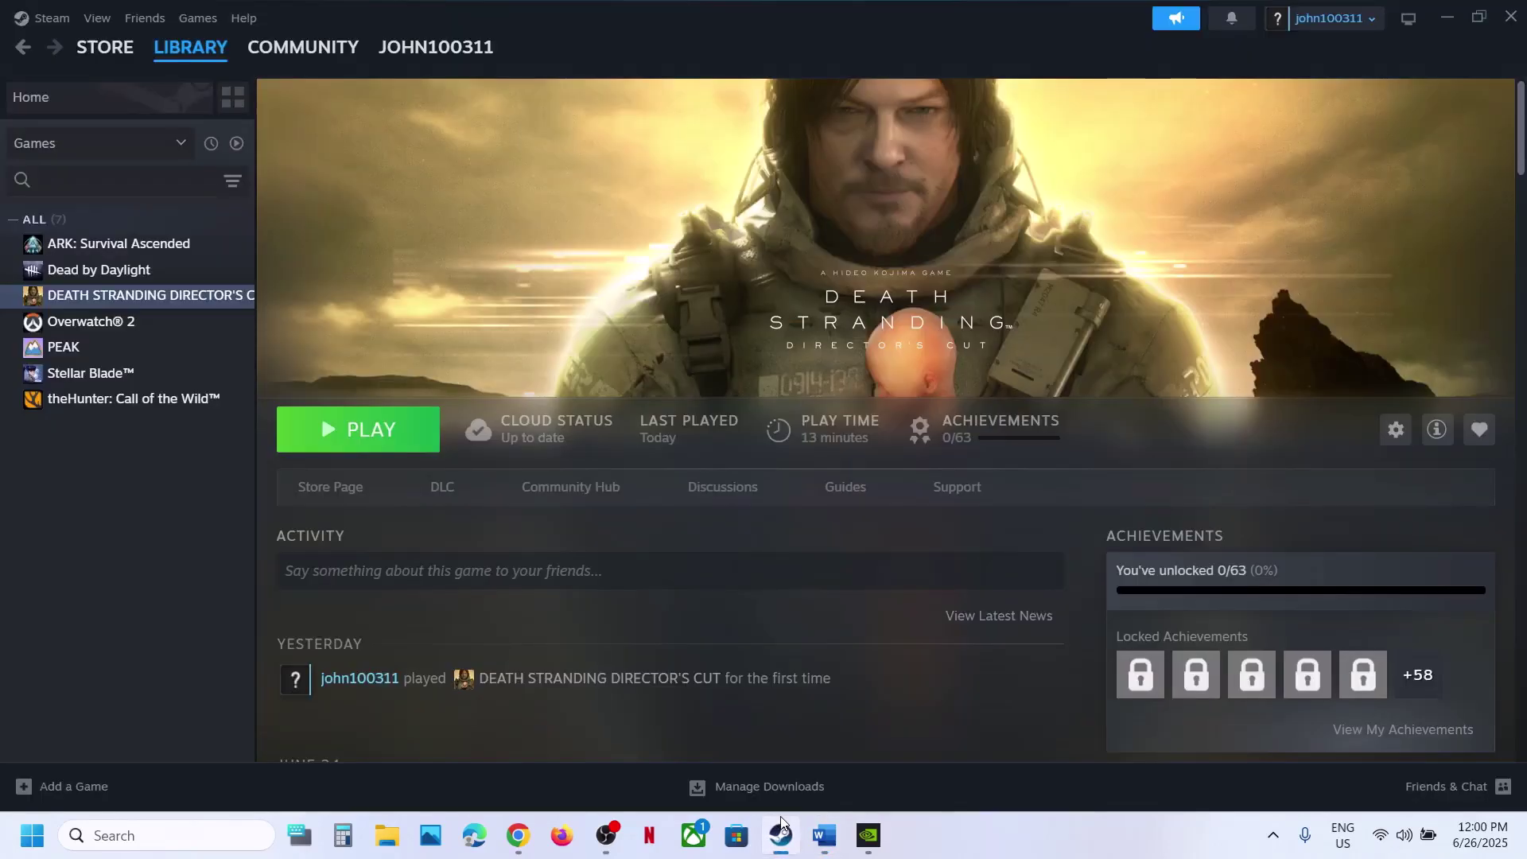
pyautogui.rightClick(189, 292)
pyautogui.moveTo(263, 425)
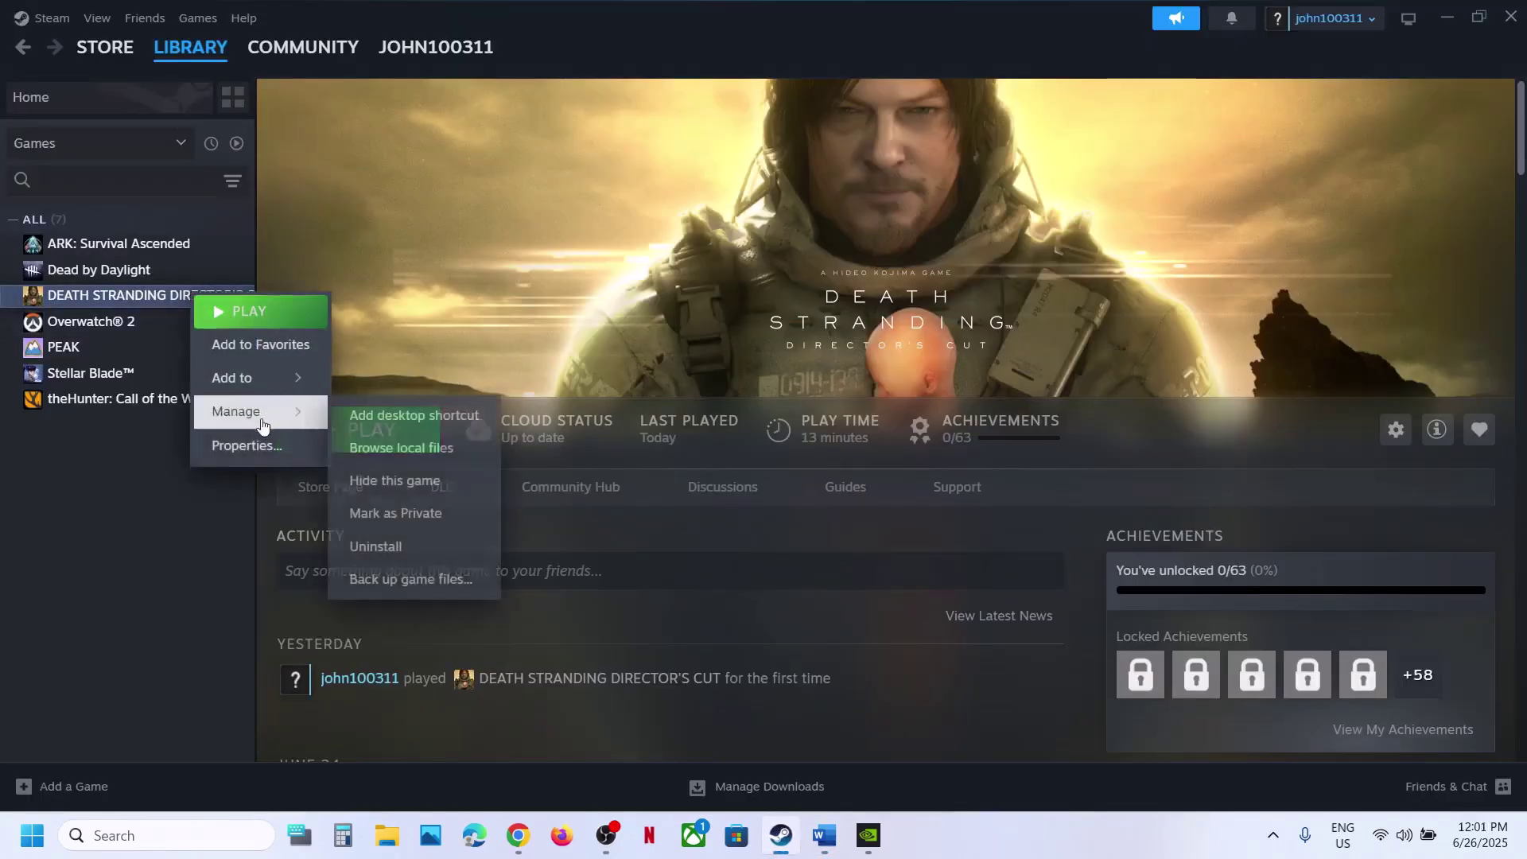
pyautogui.click(418, 446)
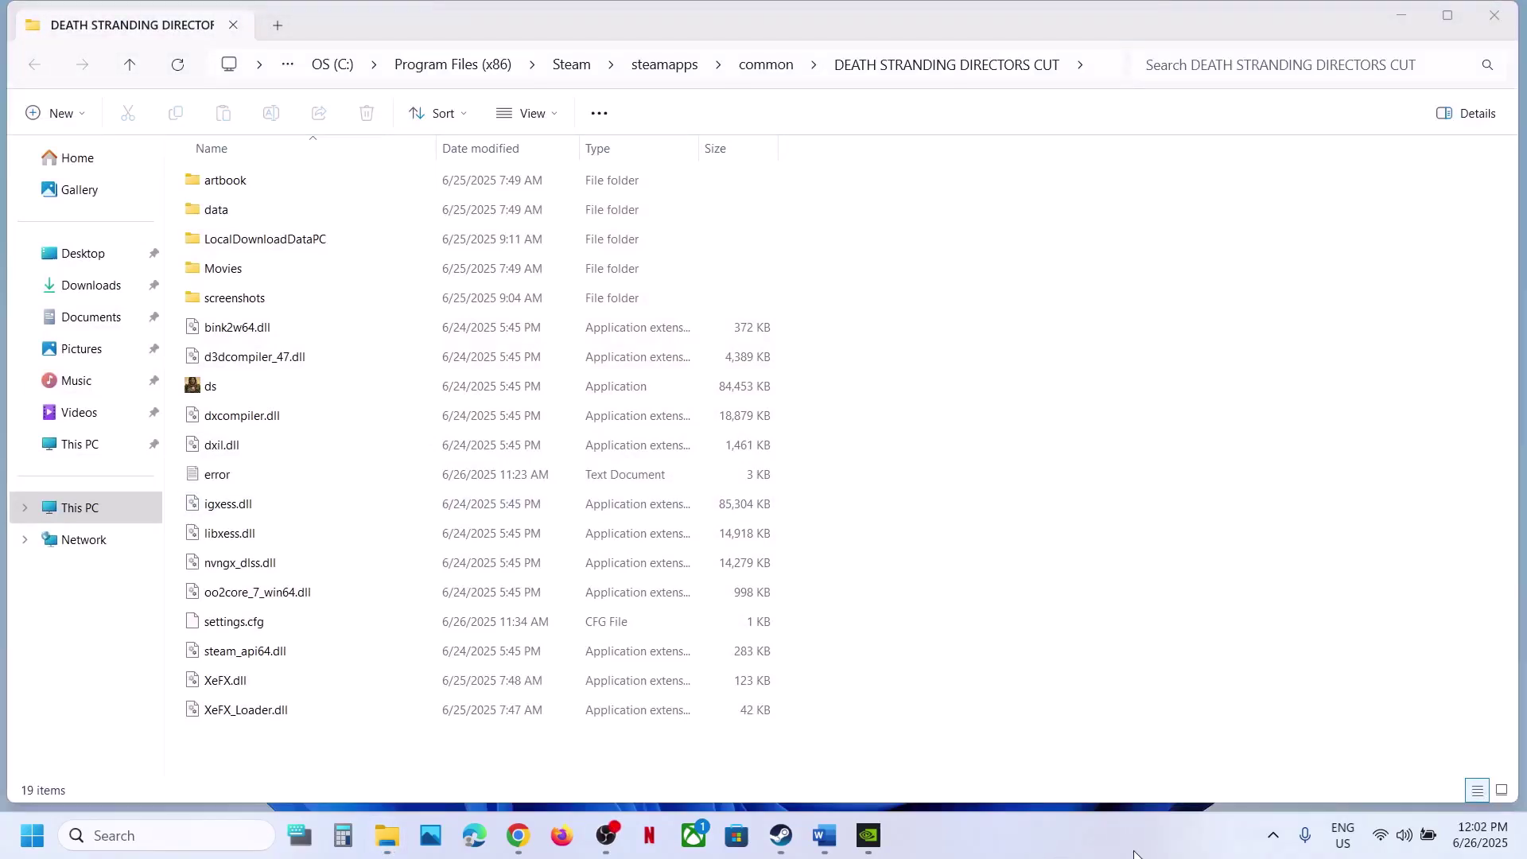
# Copy settings.cfg from the game folder to the desktop as a backup and place it in the middle of the desktop
pyautogui.click(239, 633)
pyautogui.rightClick(247, 632)
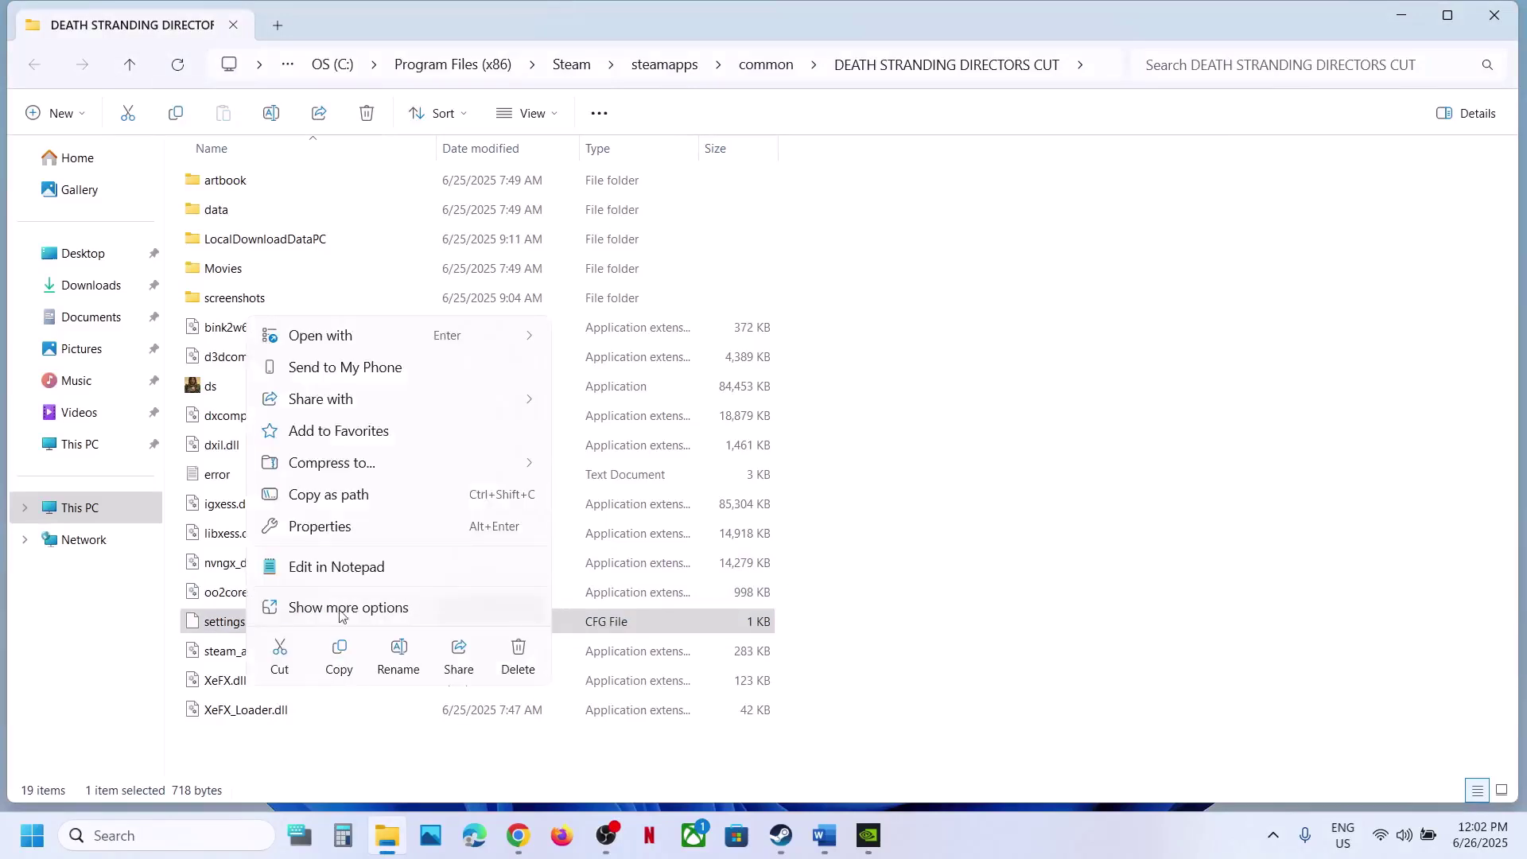
pyautogui.click(340, 656)
pyautogui.press('super+d')
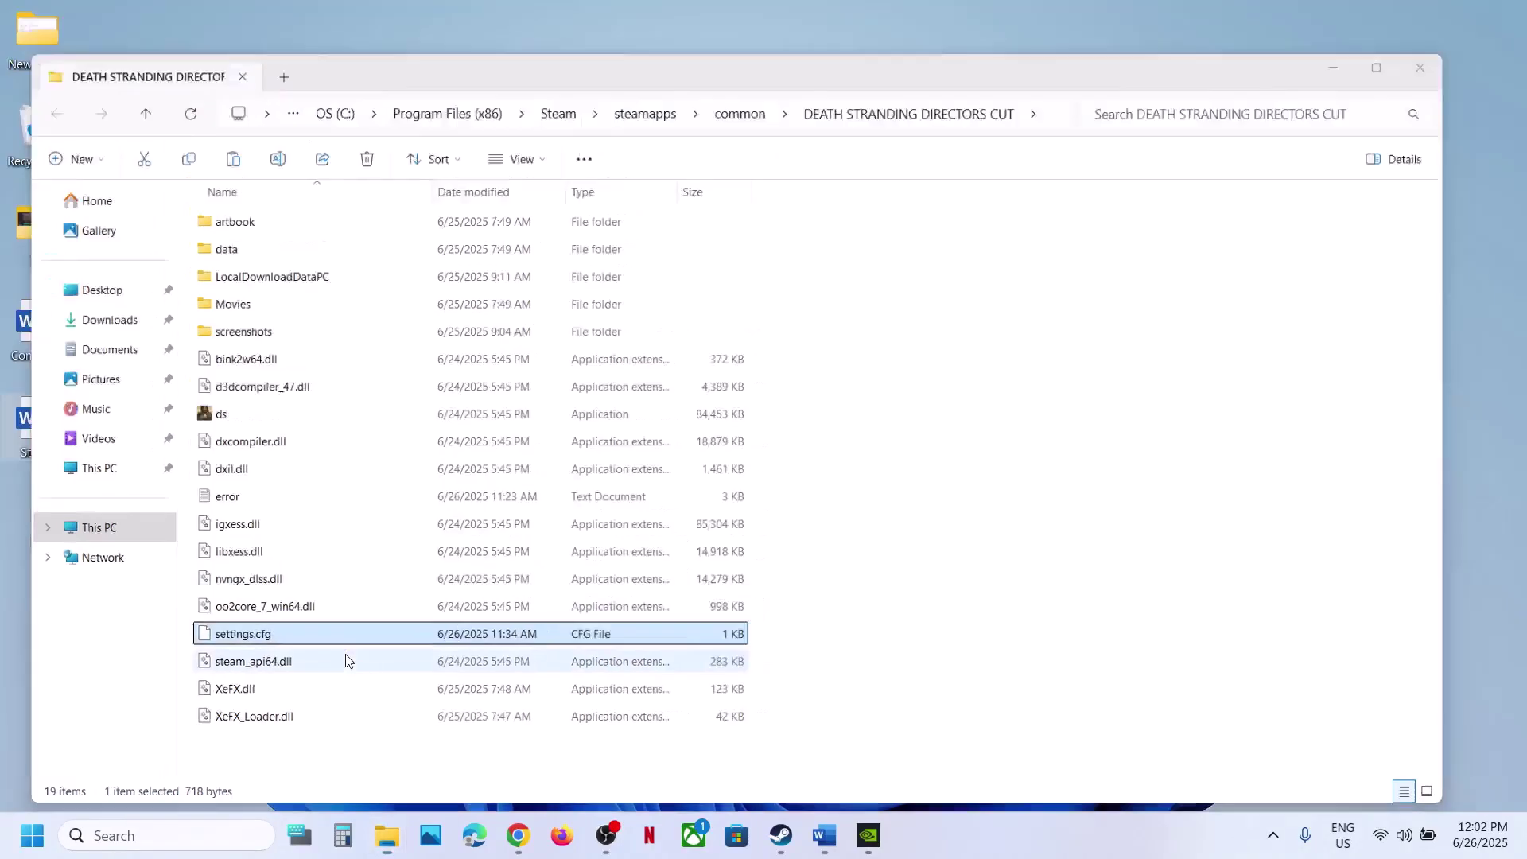
pyautogui.hotkey('ctrl', 'v')
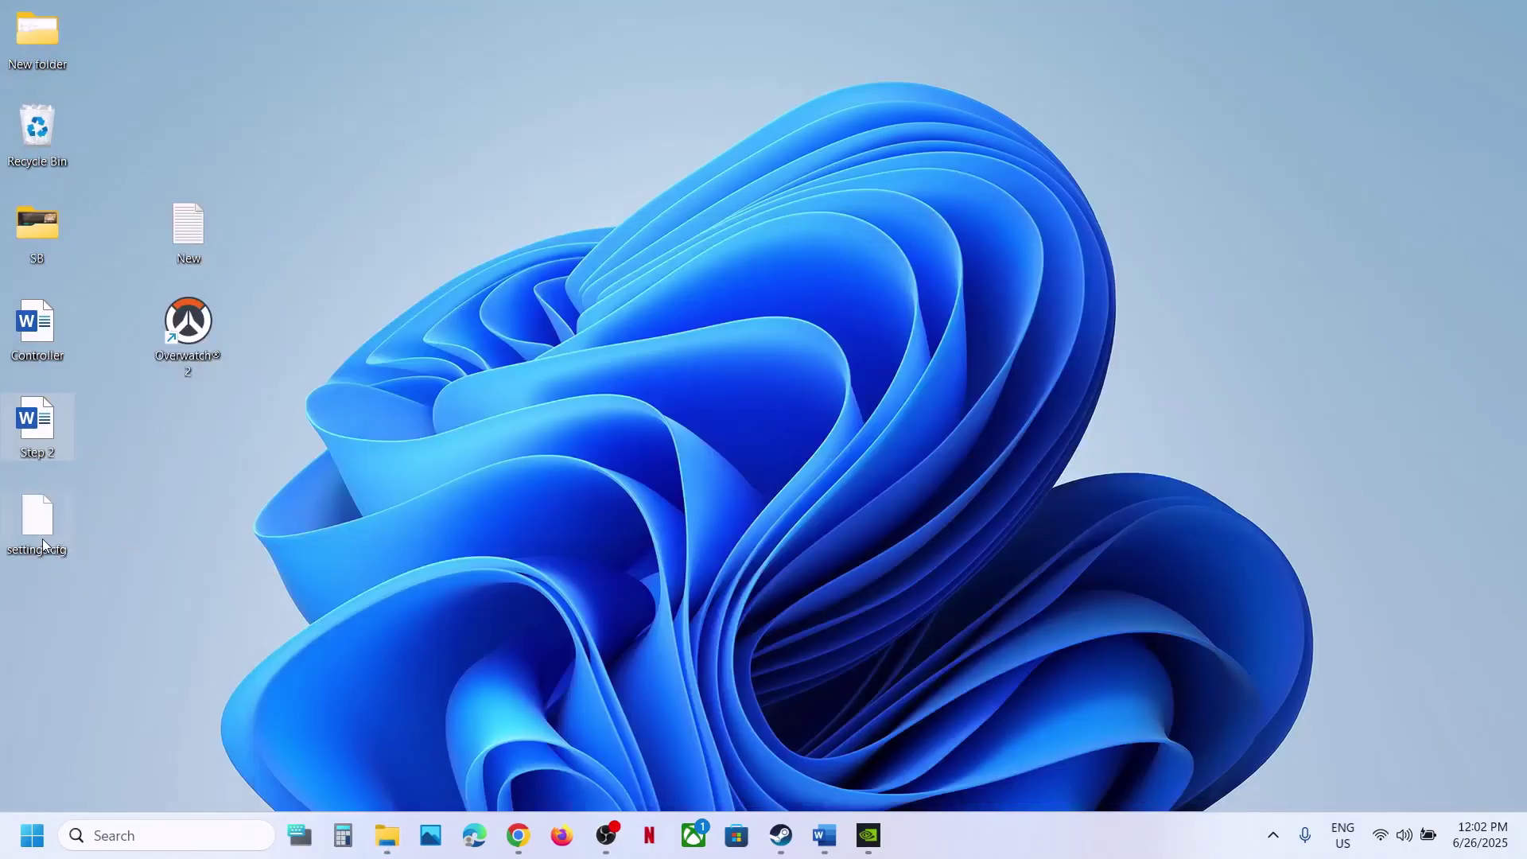
pyautogui.moveTo(41, 538); pyautogui.dragTo(712, 407)
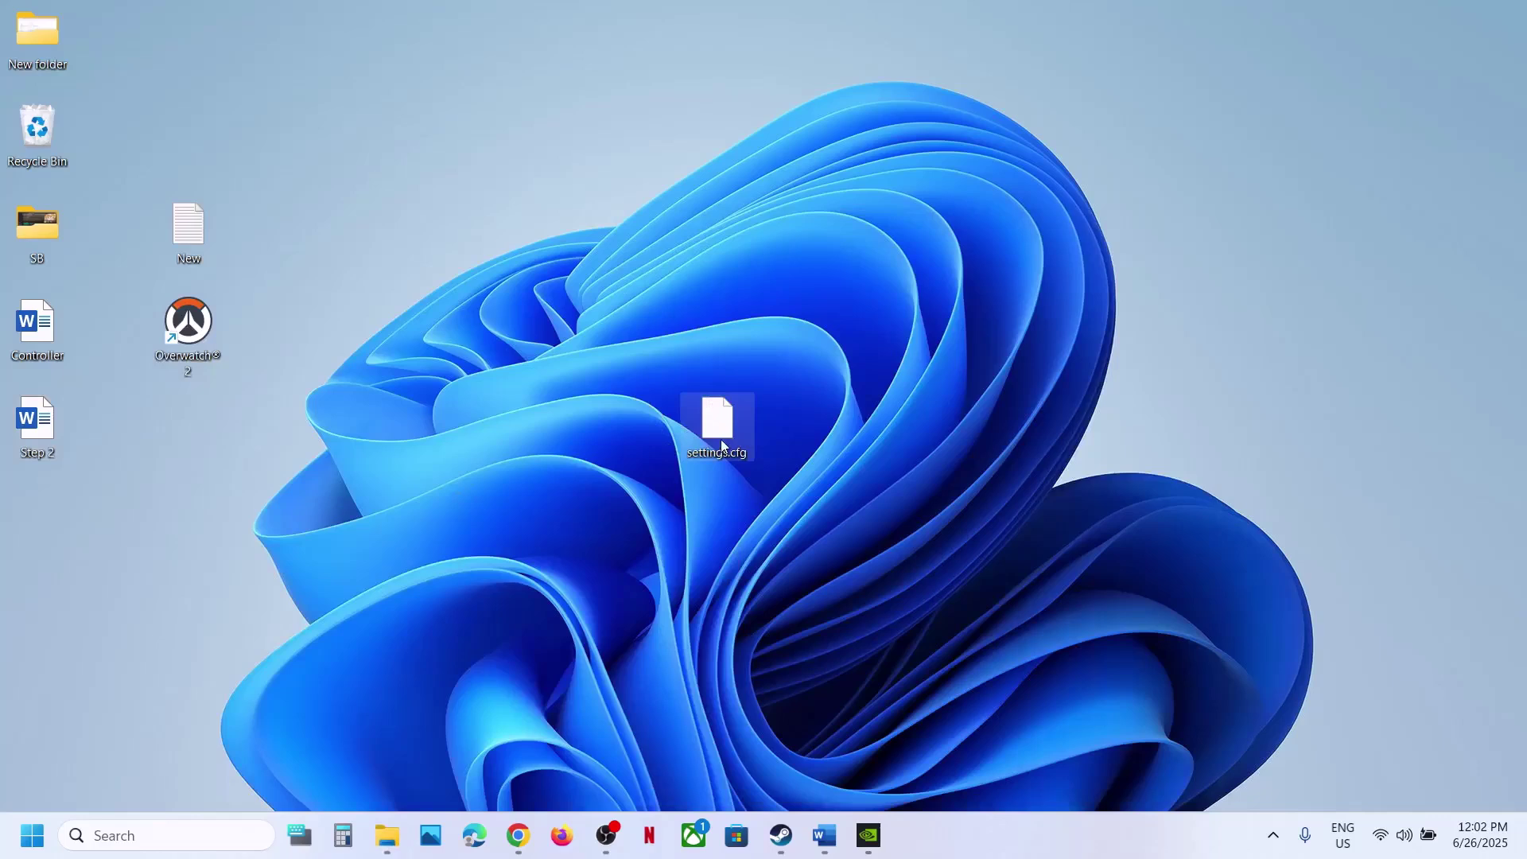
# Rename settings.cfg in the DEATH STRANDING DIRECTORS CUT folder as settings.cfg.old, accepting the extension change
pyautogui.click(393, 851)
pyautogui.rightClick(238, 632)
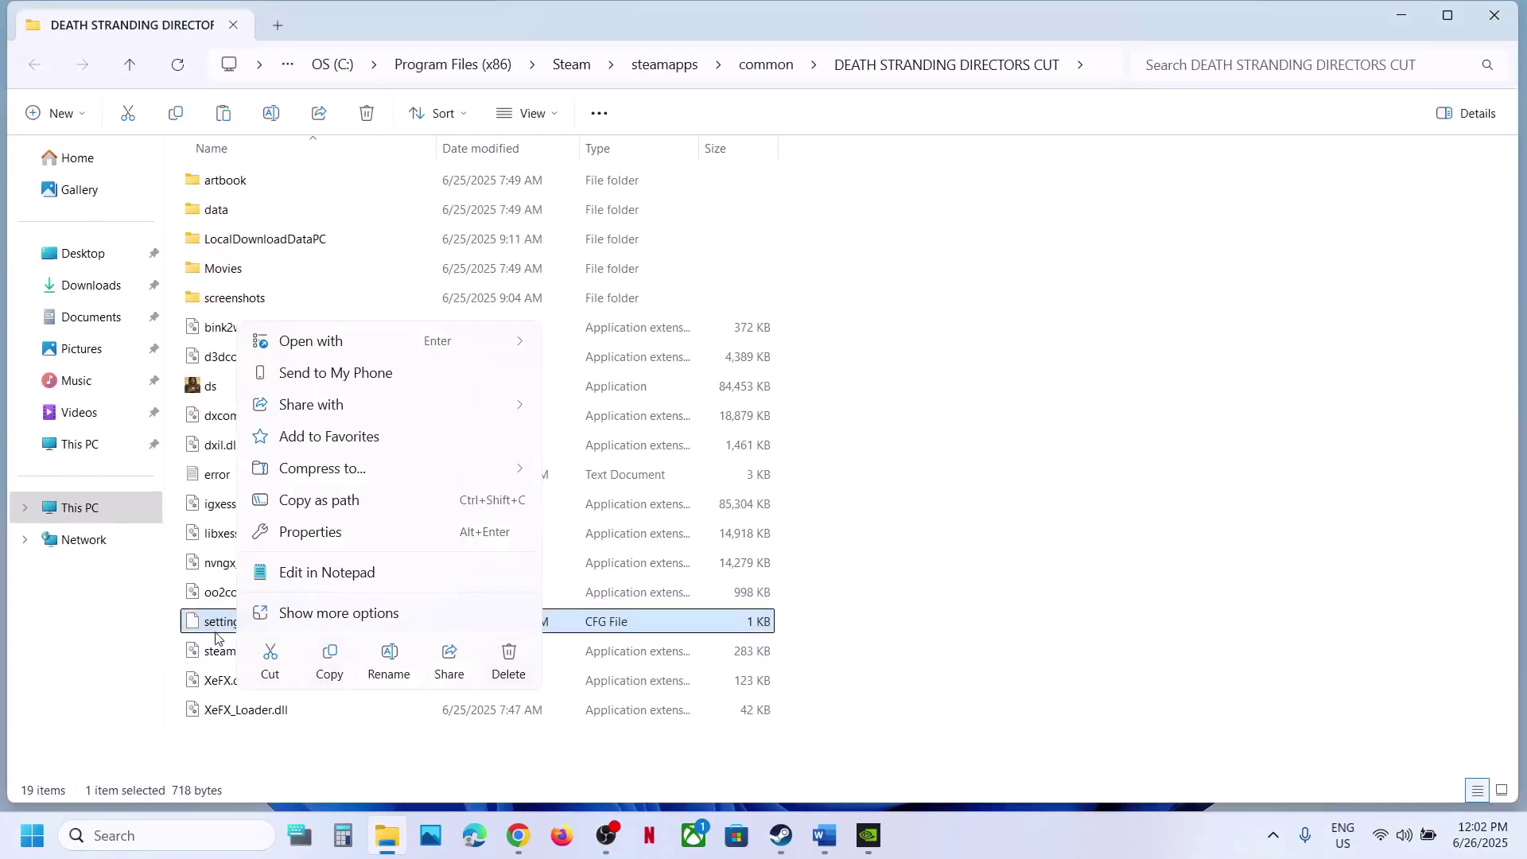
pyautogui.rightClick(210, 631)
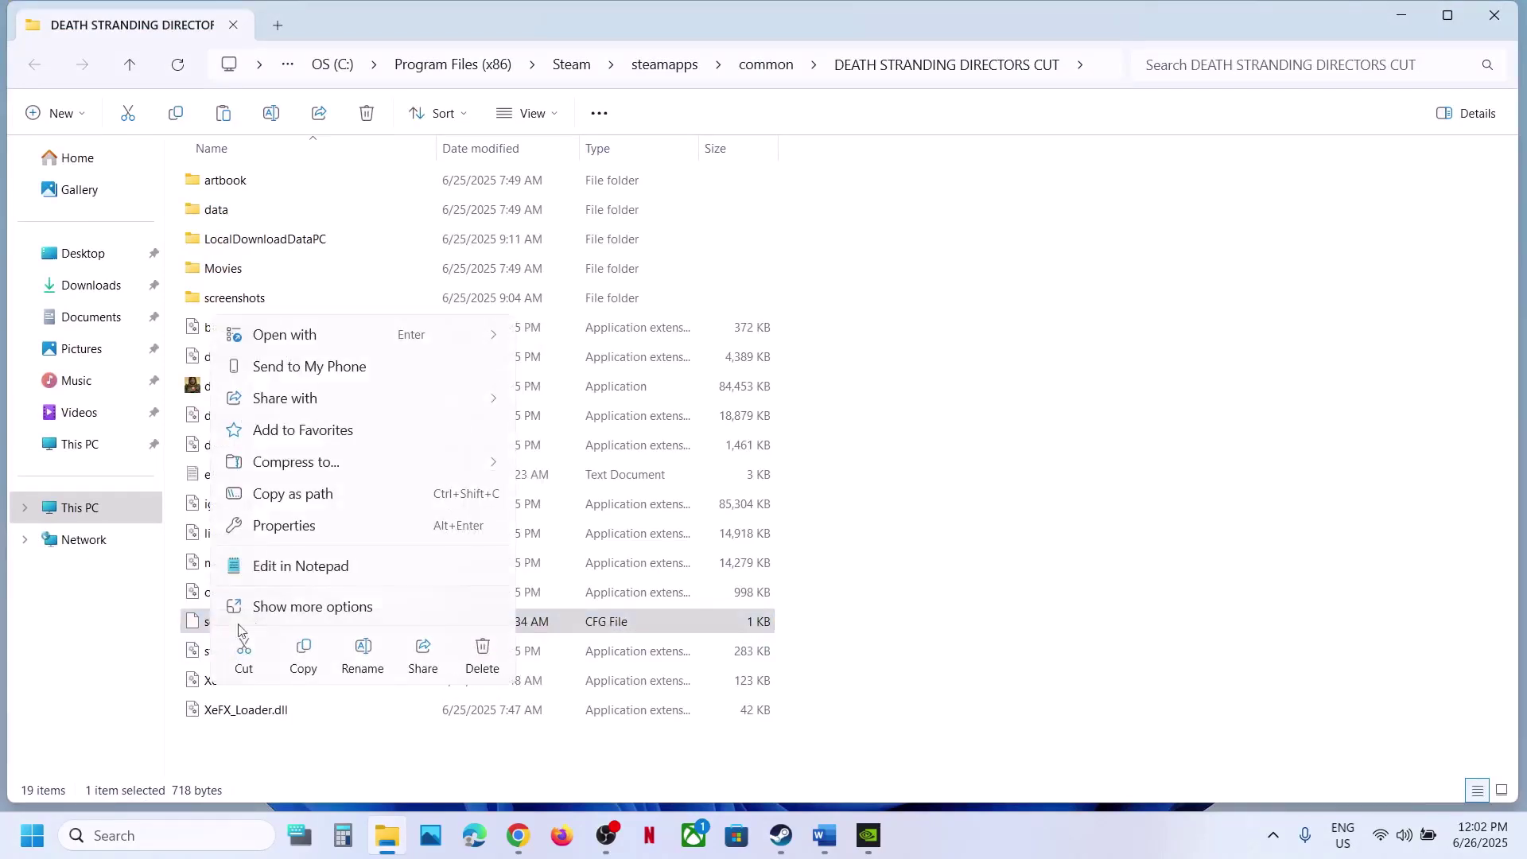
pyautogui.click(374, 662)
pyautogui.click(288, 625)
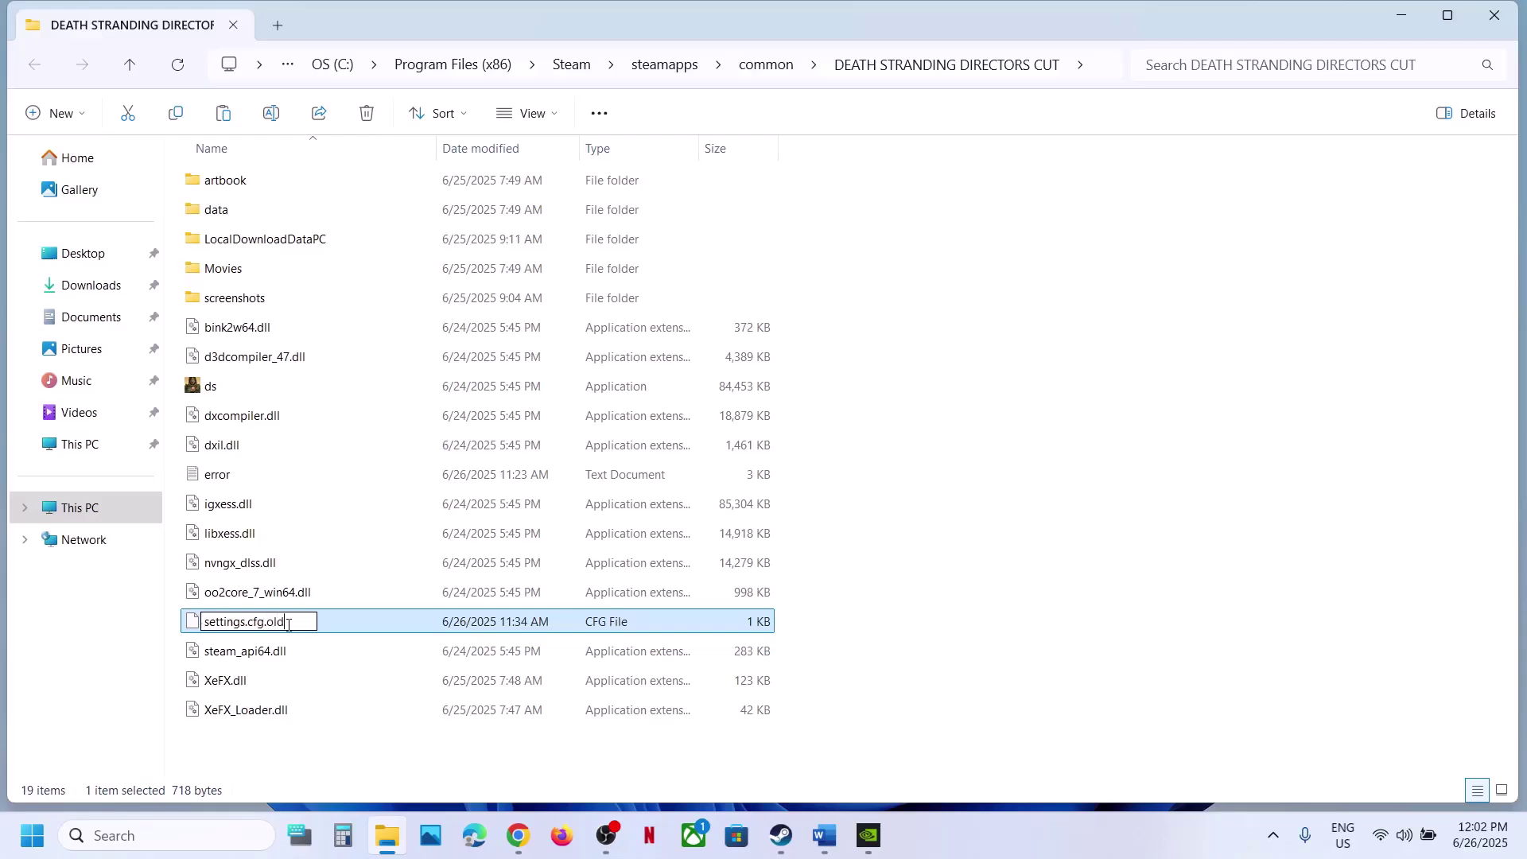
pyautogui.click(340, 766)
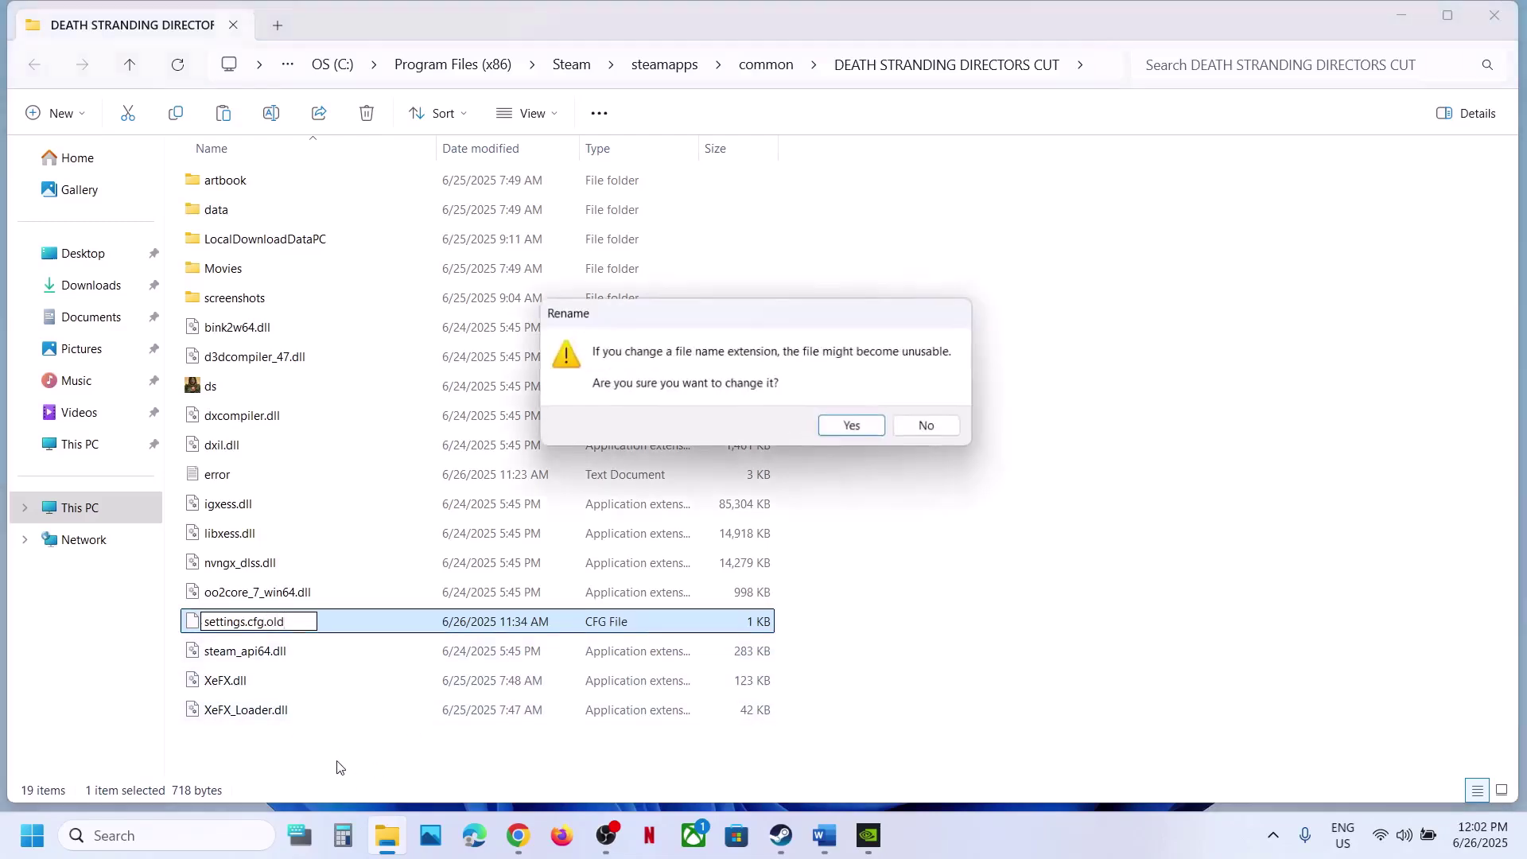
pyautogui.click(865, 431)
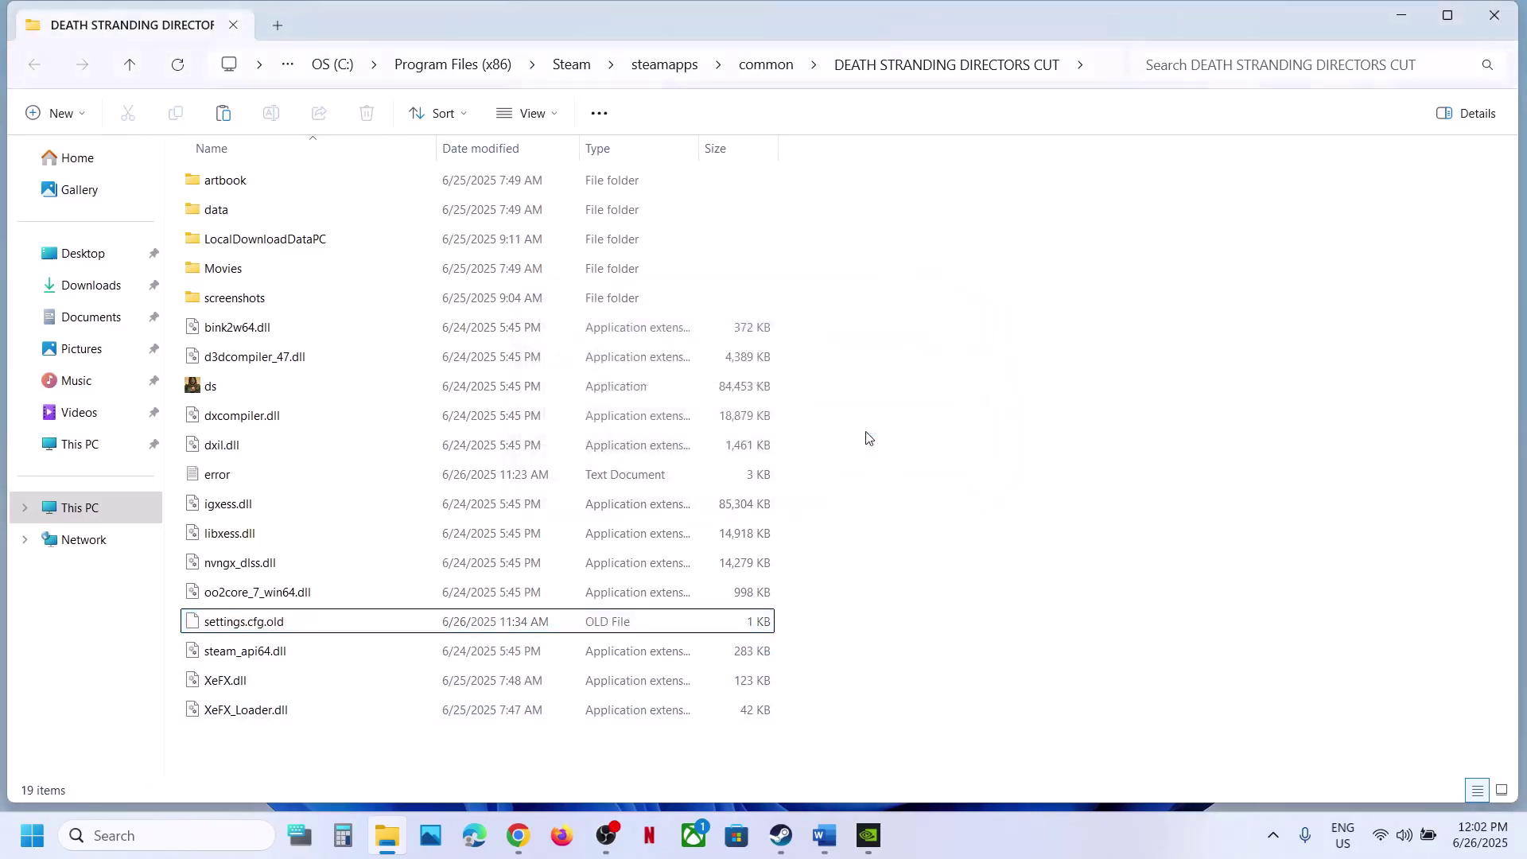
# Bring up Steam, switch to Word, and read Step 11's instructions on renaming the save game files, losing progress and creating a backup first
pyautogui.click(777, 838)
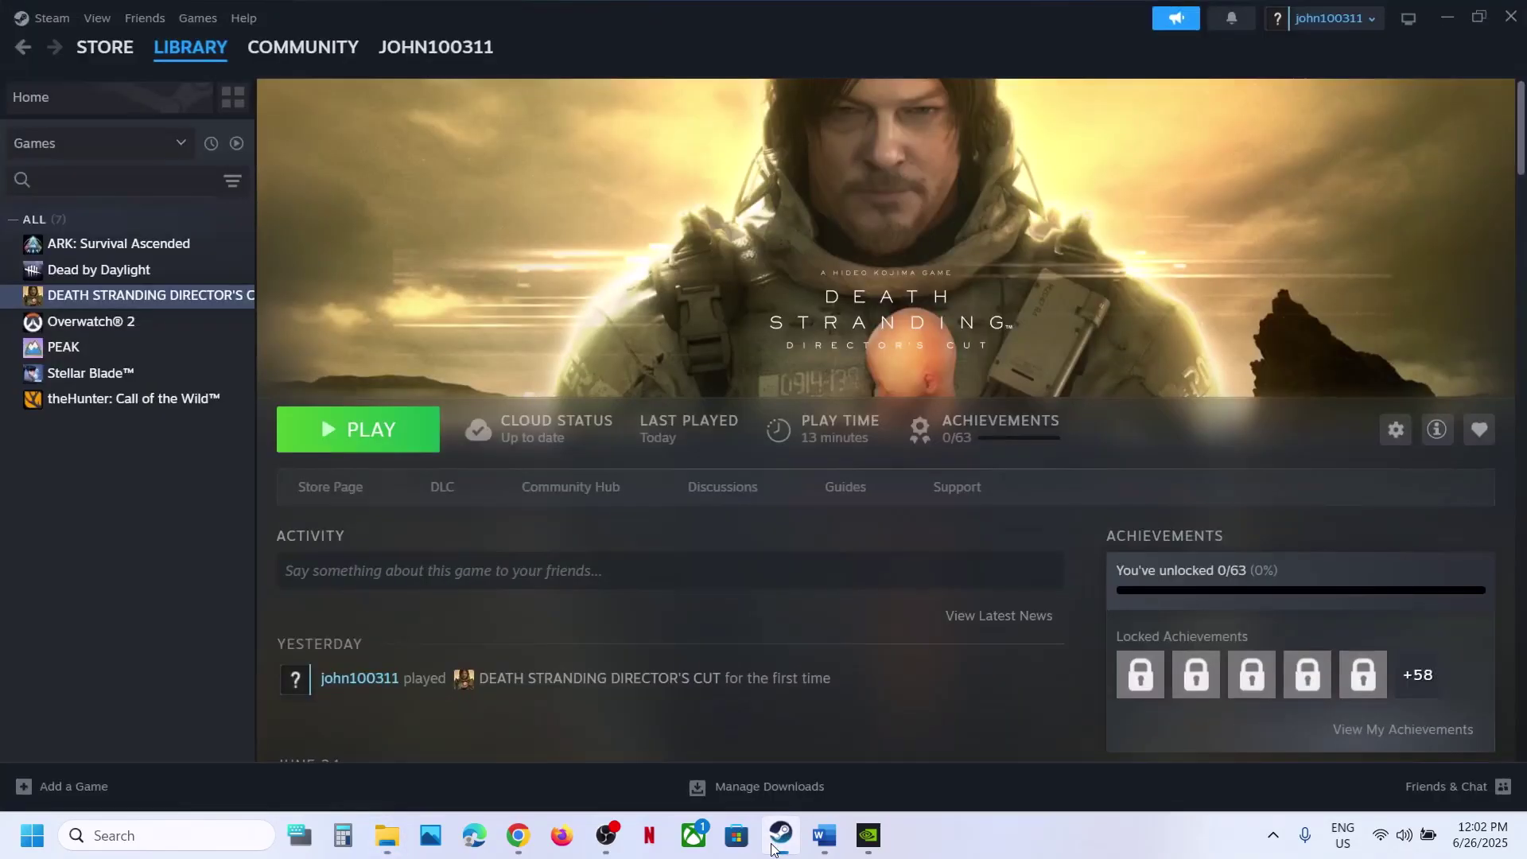
pyautogui.click(825, 841)
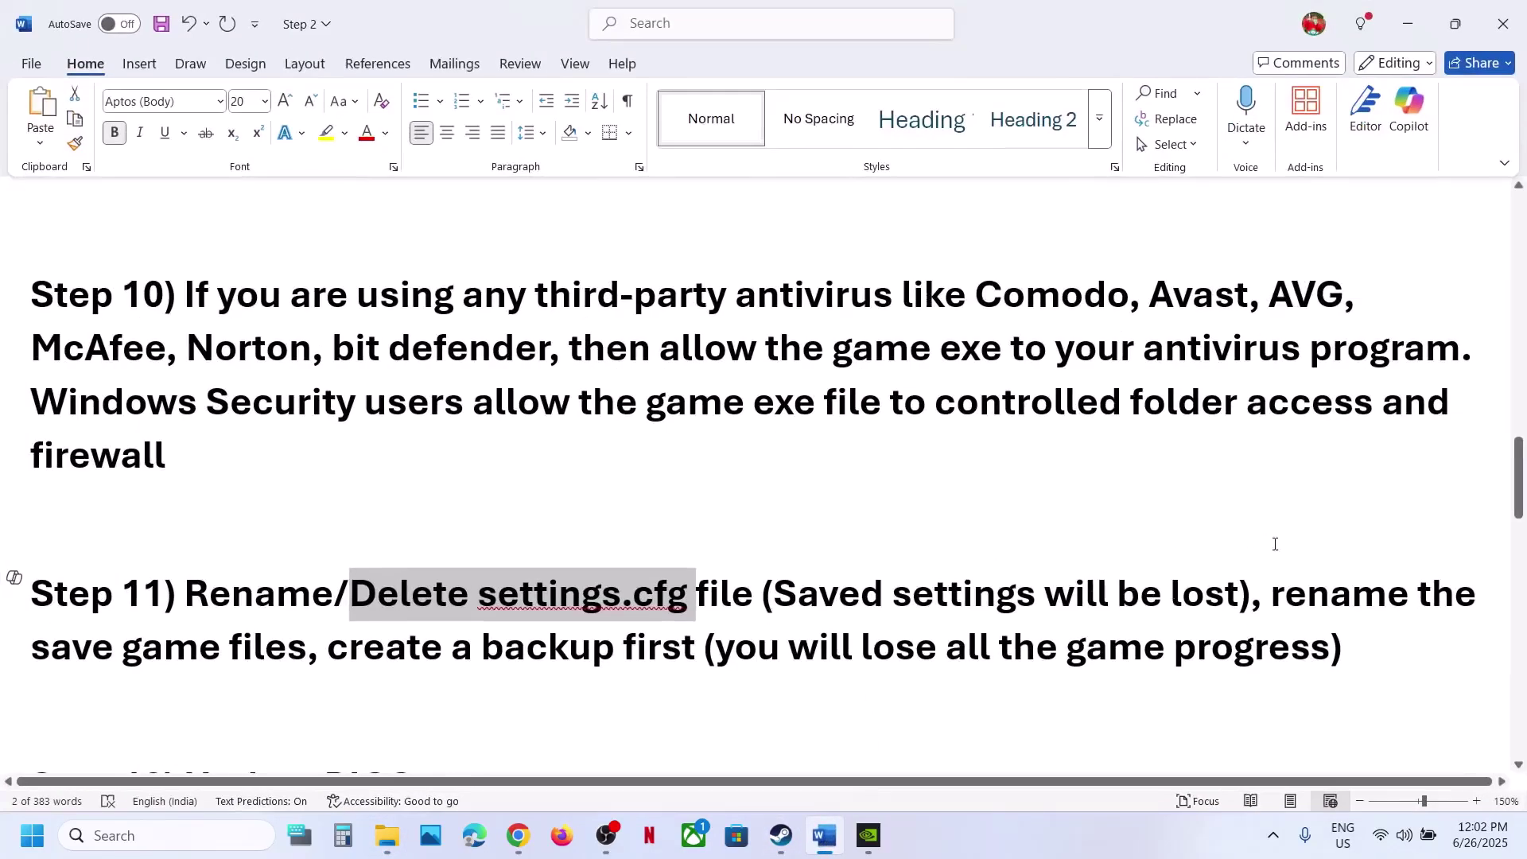
pyautogui.moveTo(1271, 584); pyautogui.dragTo(318, 654)
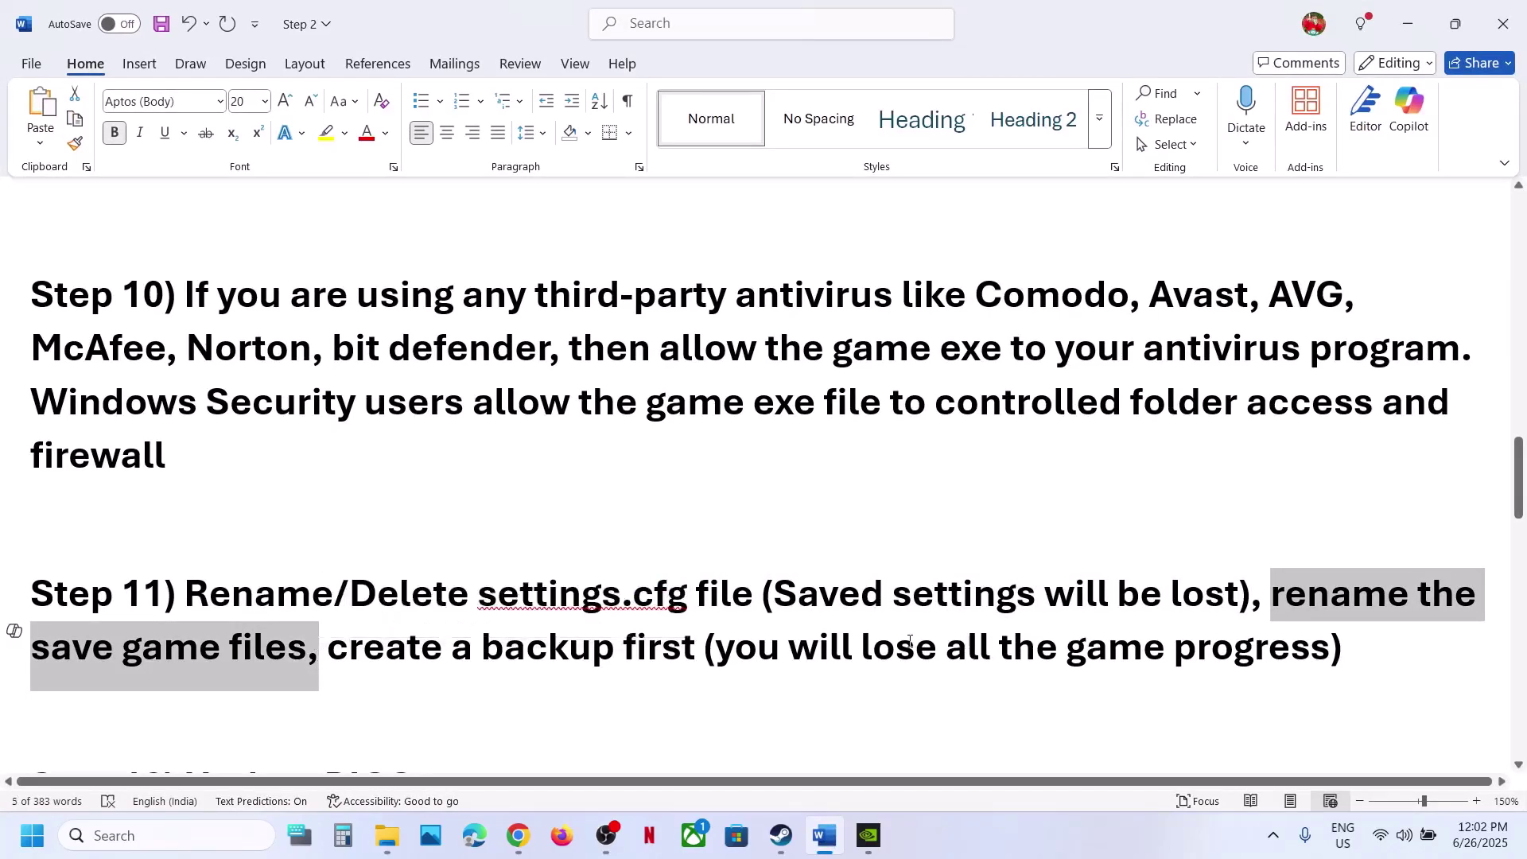
pyautogui.moveTo(728, 656); pyautogui.dragTo(1330, 660)
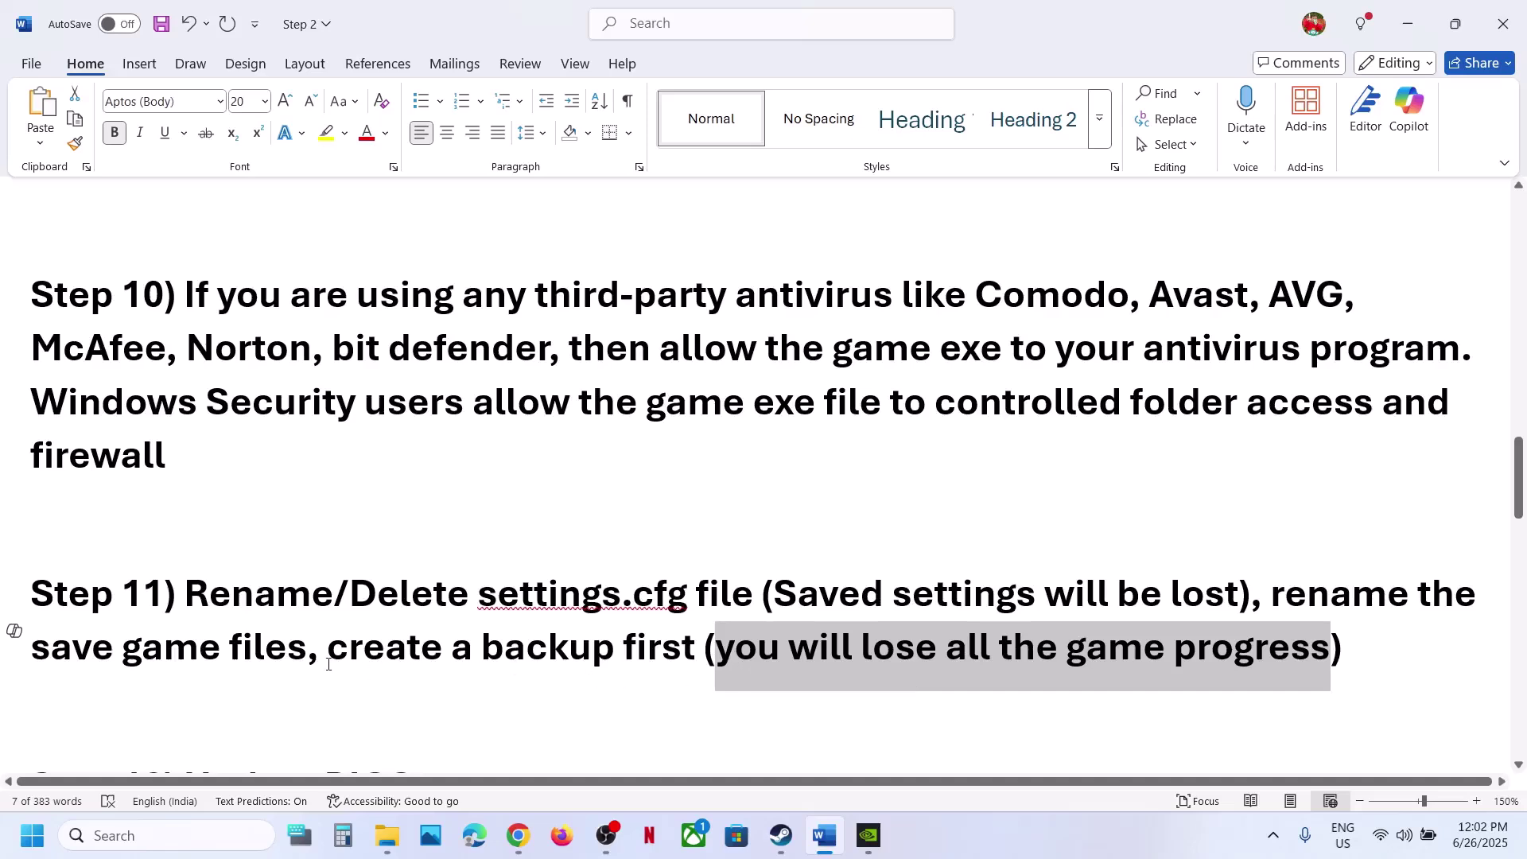
pyautogui.moveTo(328, 664); pyautogui.dragTo(690, 666)
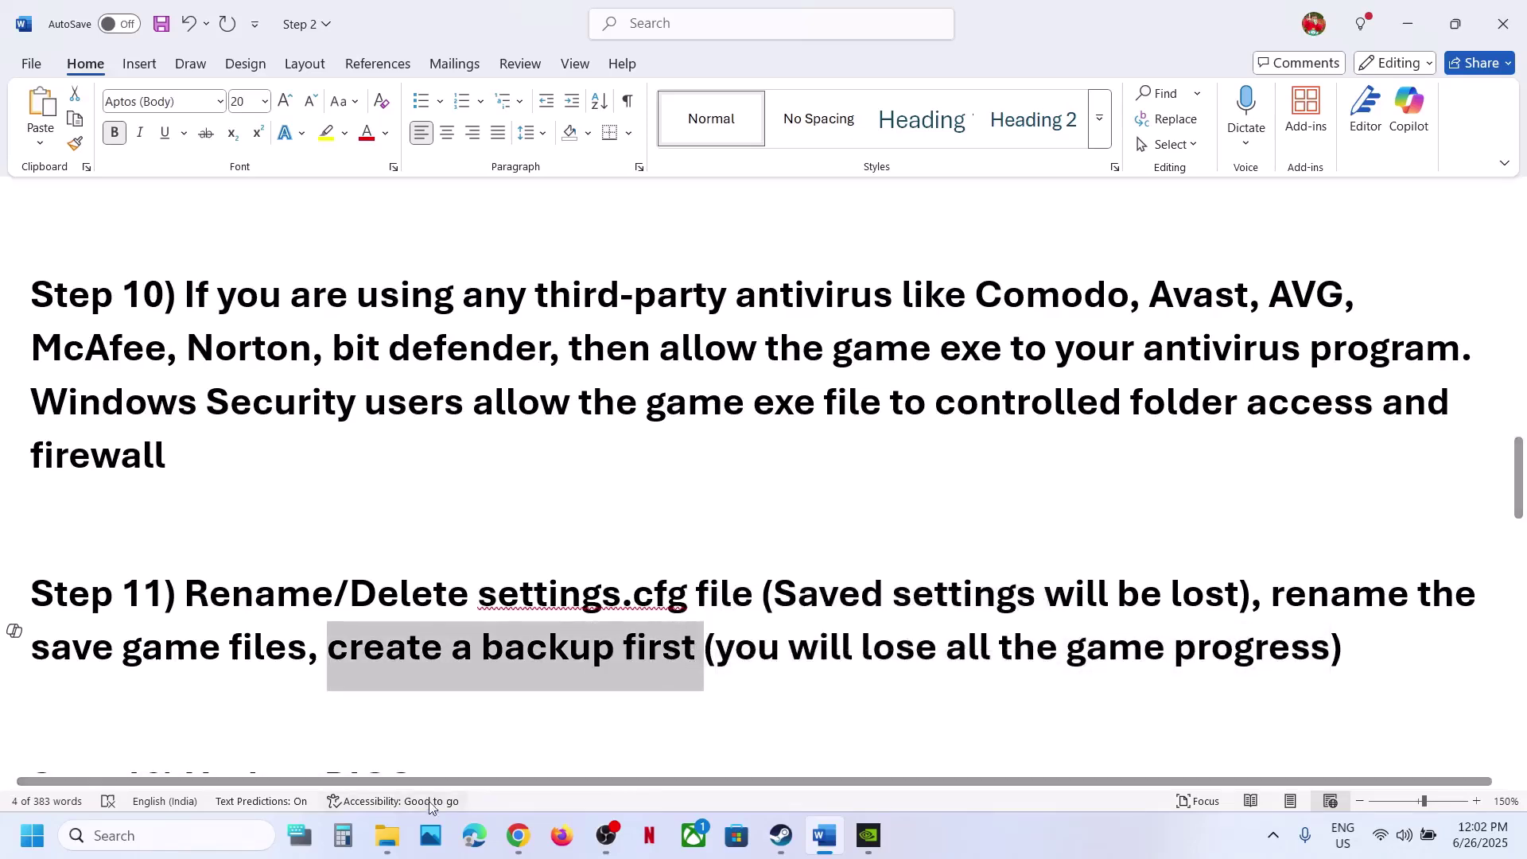
# Switch to File Explorer and open the user's profile folder under Users on the OS (C:) drive
pyautogui.click(388, 835)
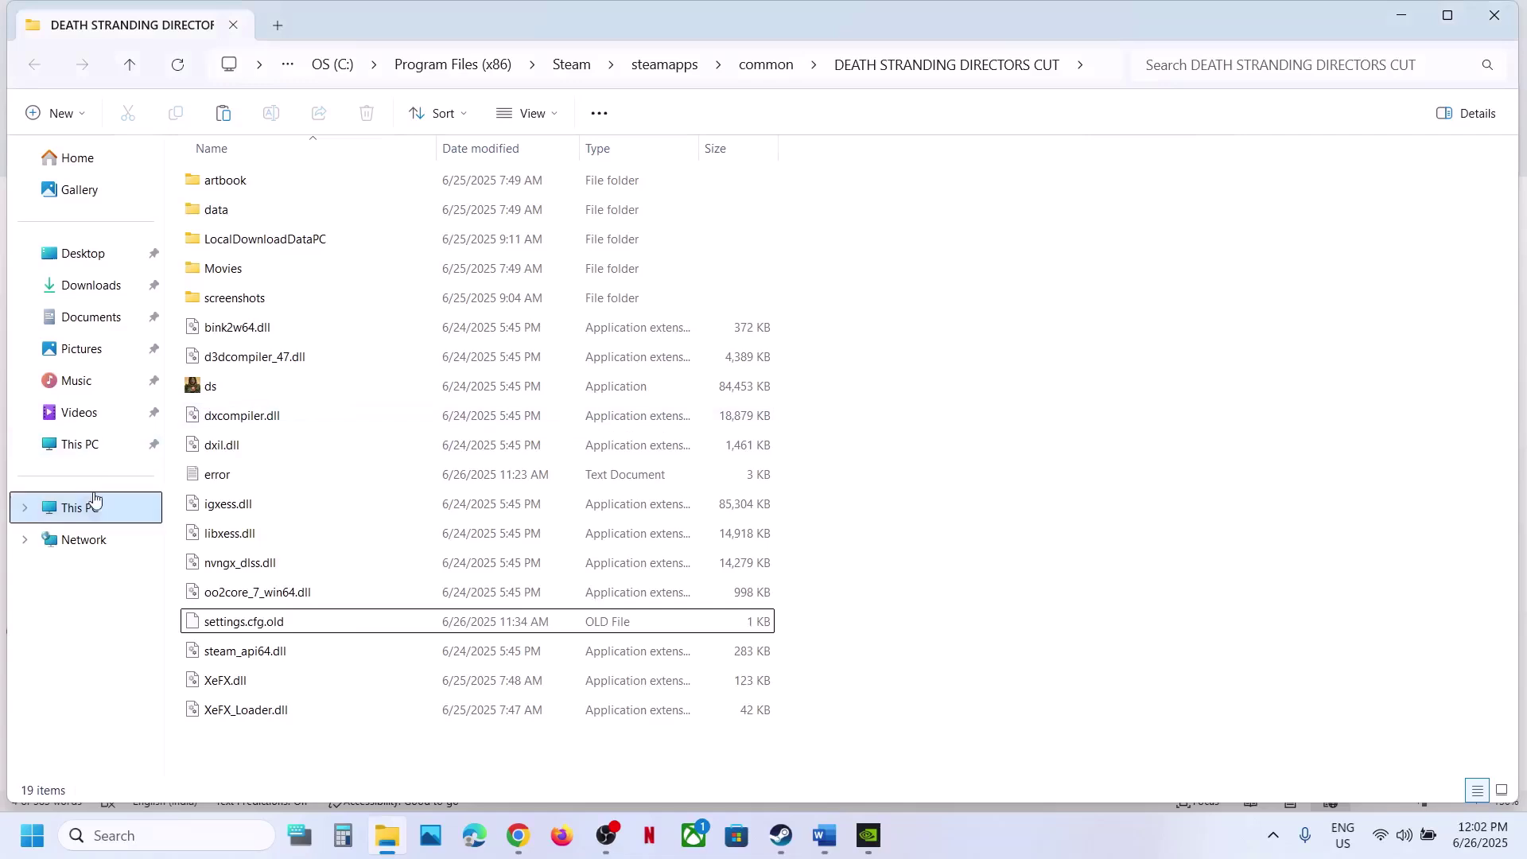
pyautogui.click(94, 499)
pyautogui.doubleClick(317, 180)
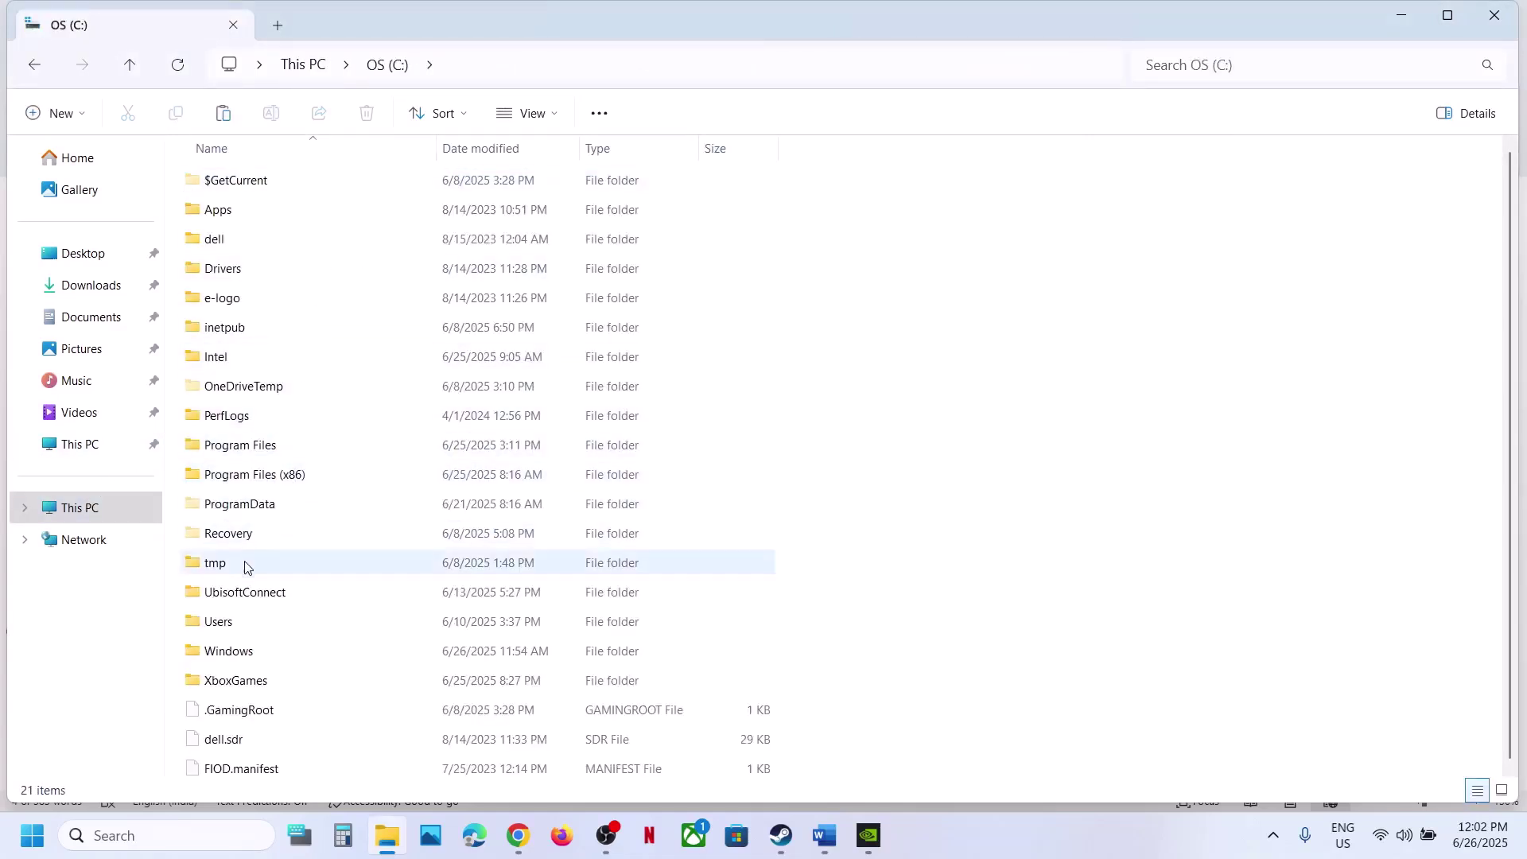
pyautogui.doubleClick(232, 620)
pyautogui.doubleClick(217, 191)
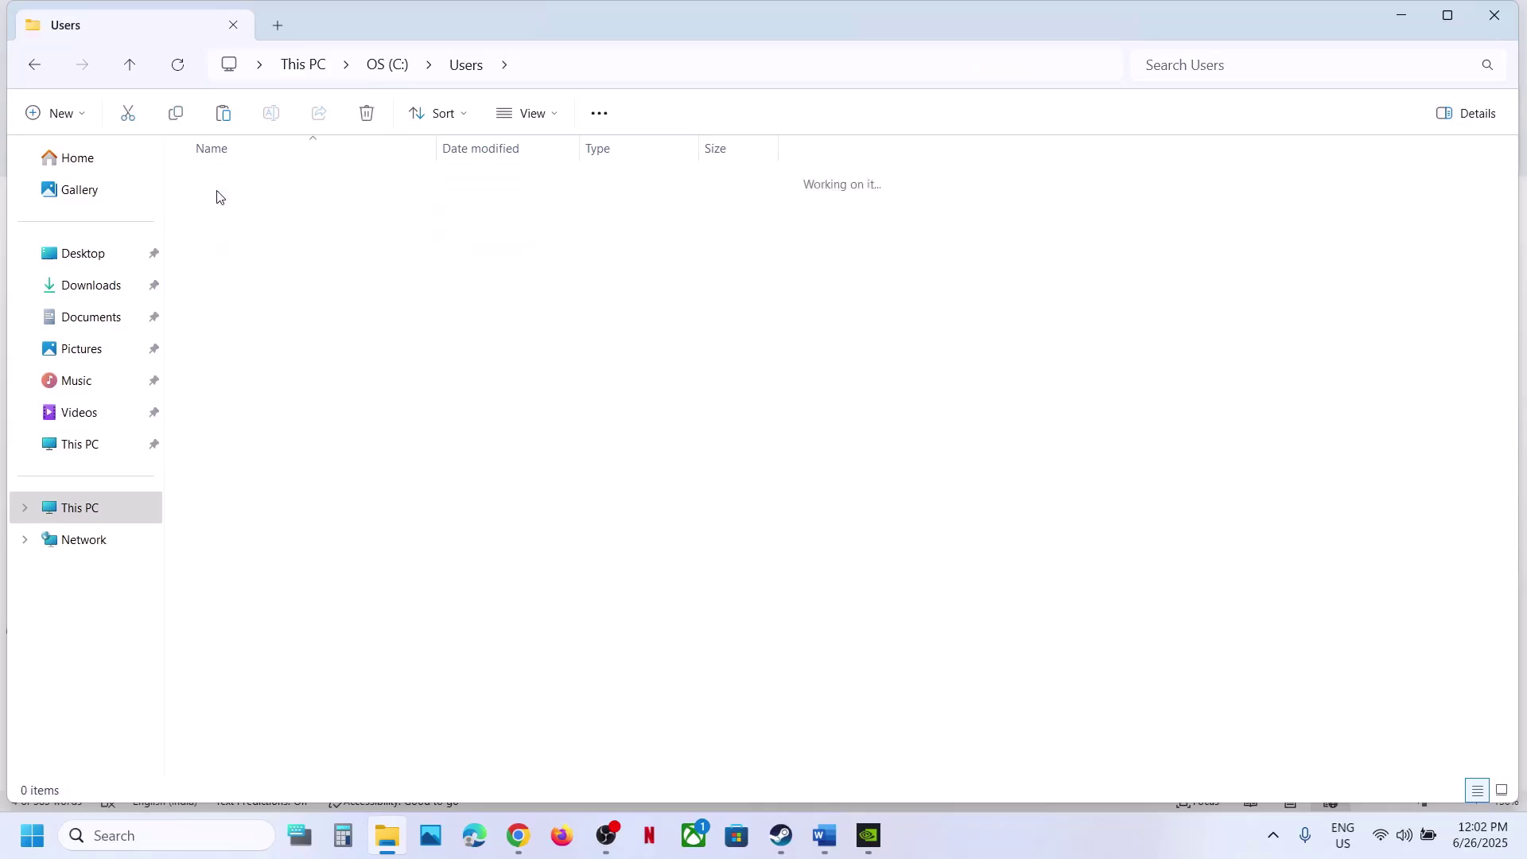
pyautogui.click(241, 246)
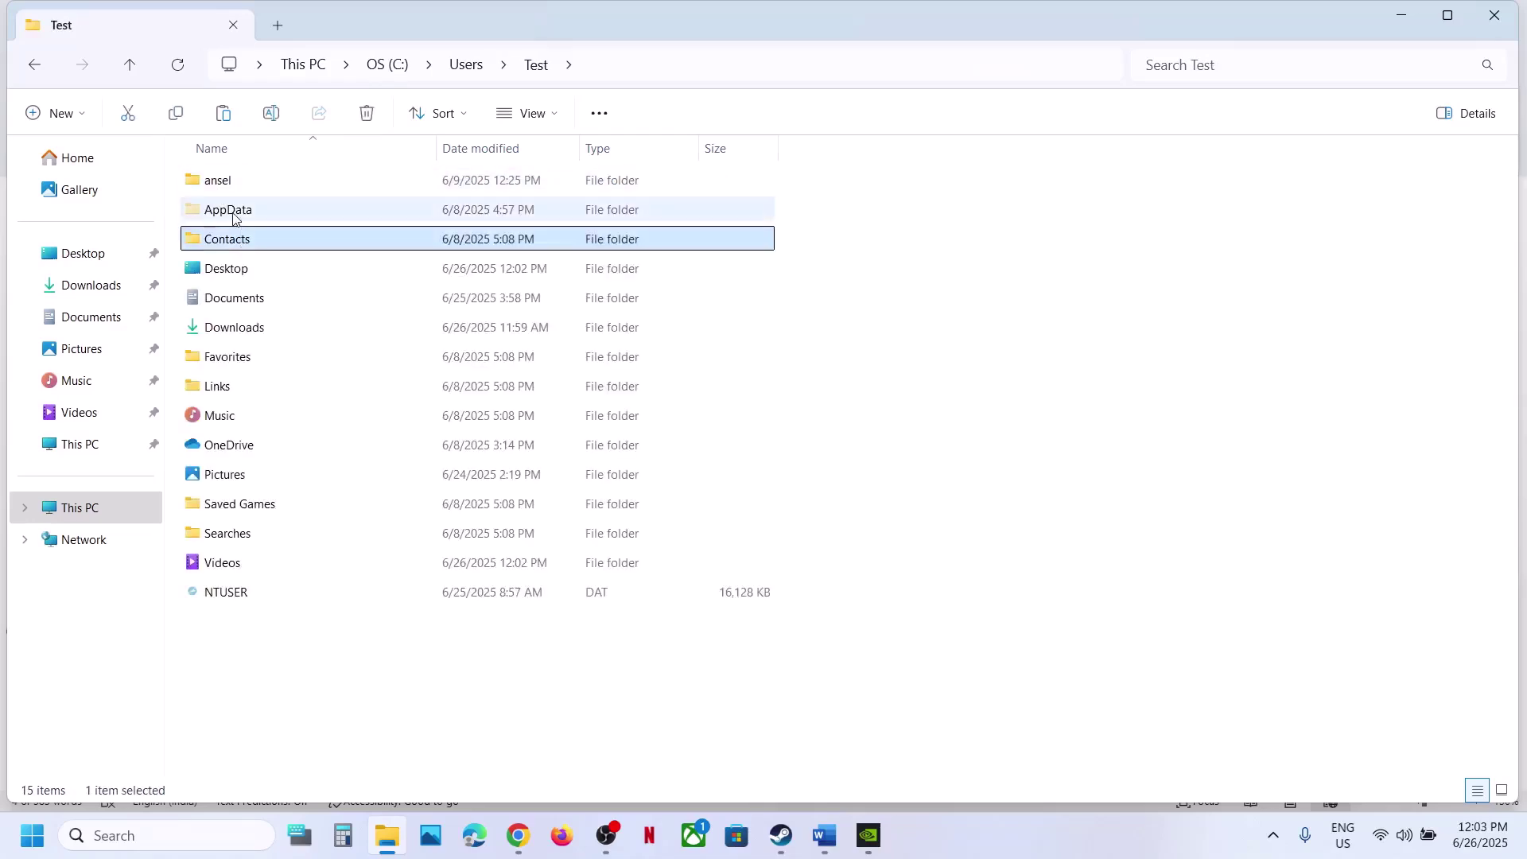
# Check the Hidden items display option, and open the KojimaProductions folder under AppData\Local
pyautogui.click(236, 212)
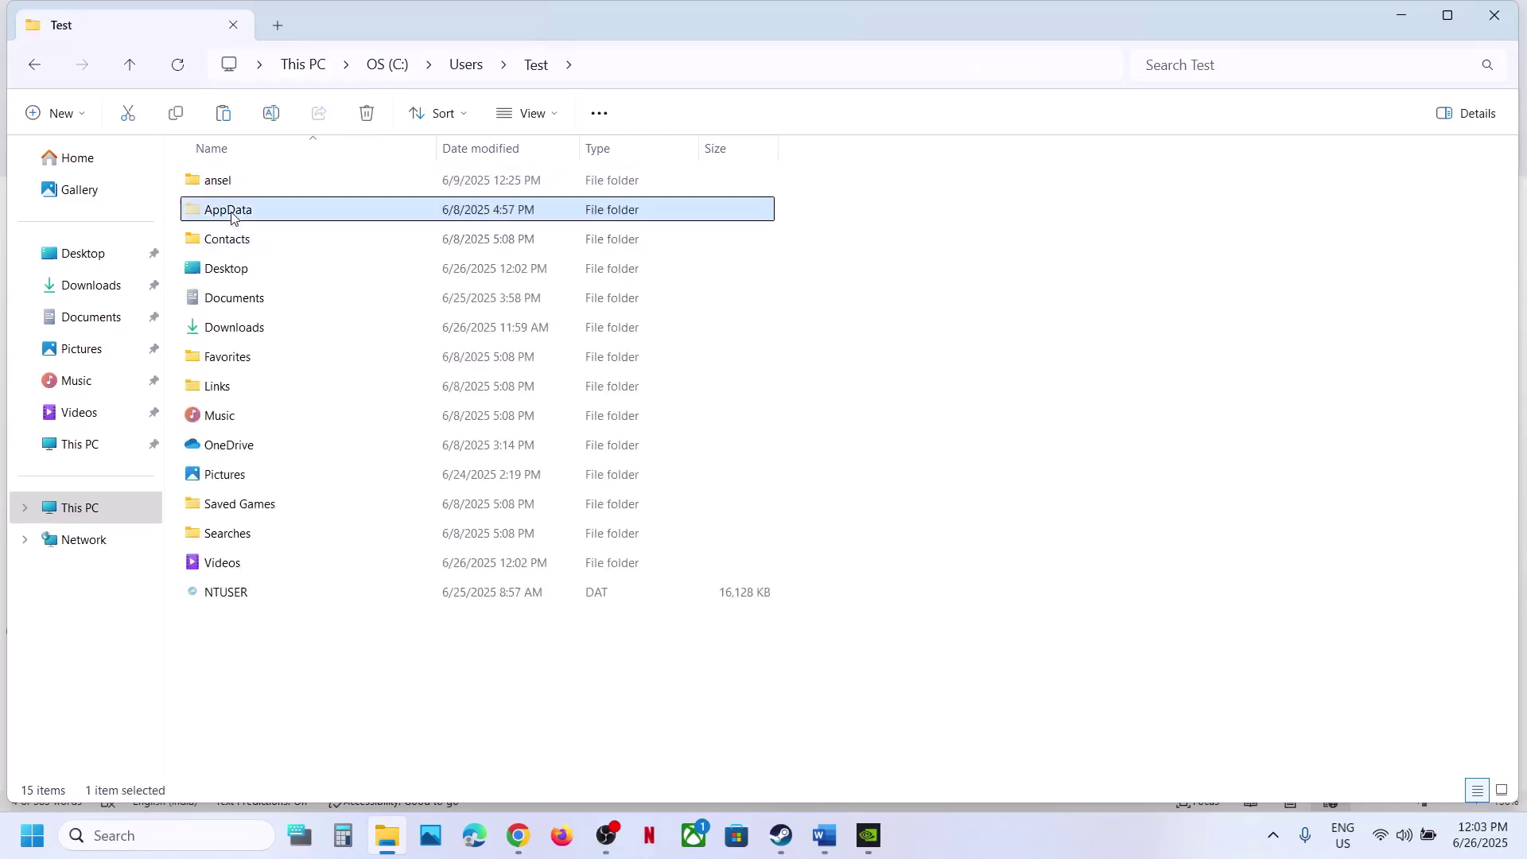
pyautogui.click(549, 113)
pyautogui.moveTo(541, 487)
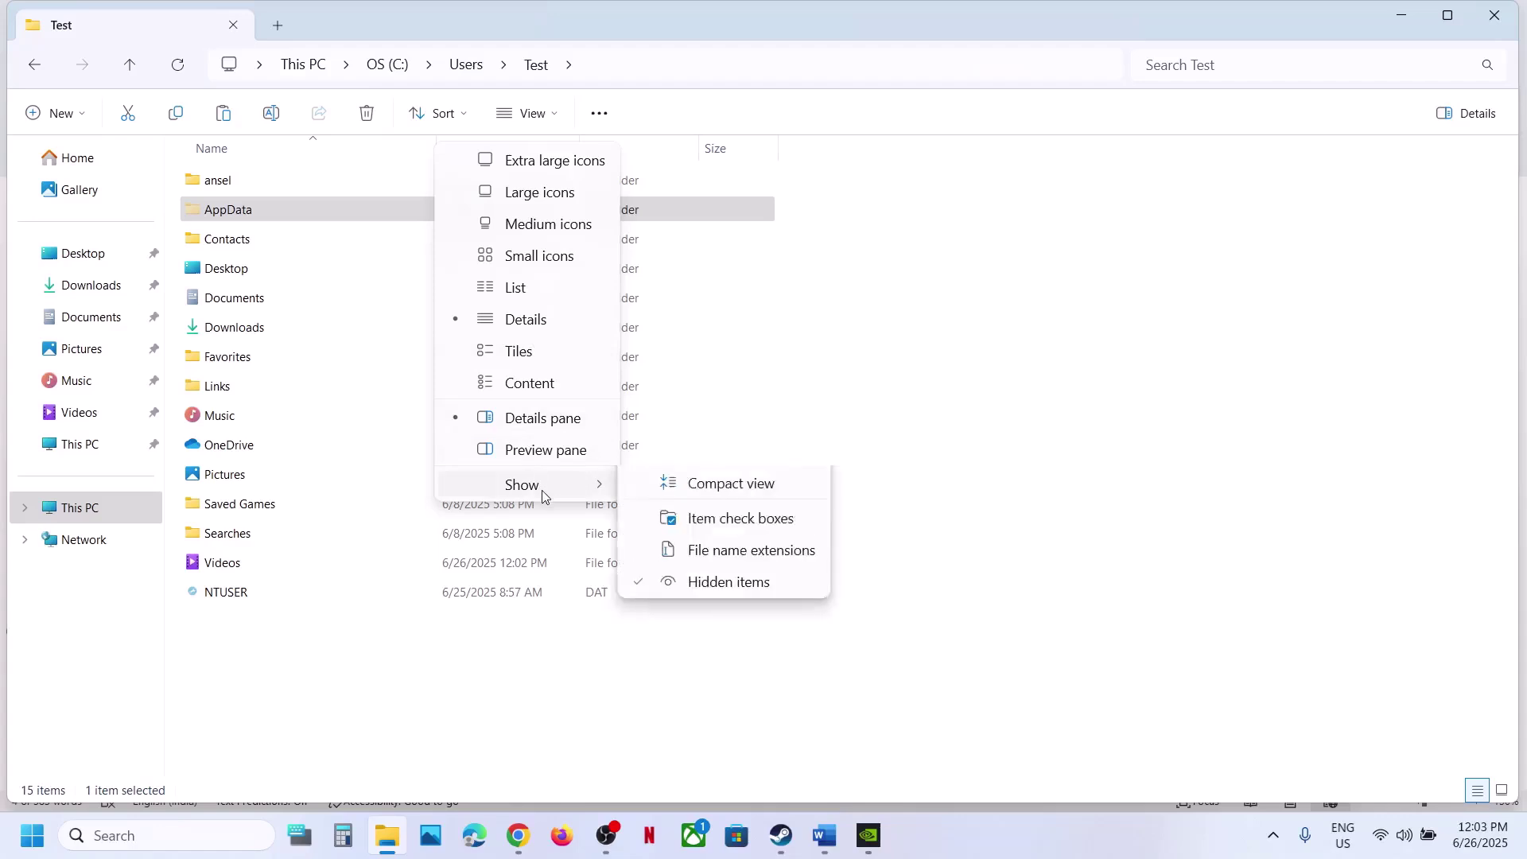
pyautogui.click(252, 212)
pyautogui.doubleClick(253, 211)
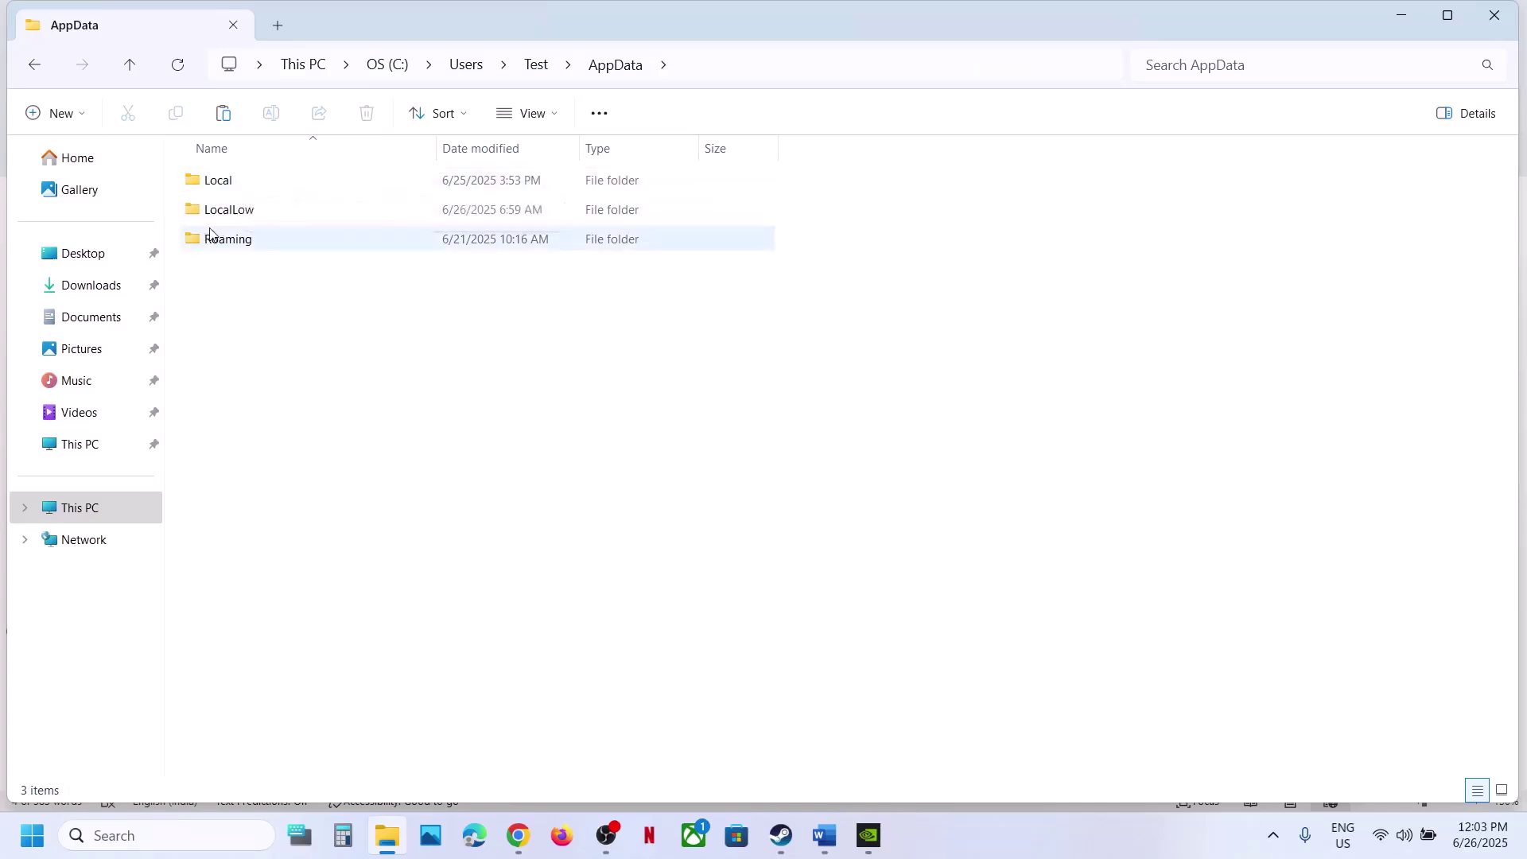
pyautogui.doubleClick(218, 180)
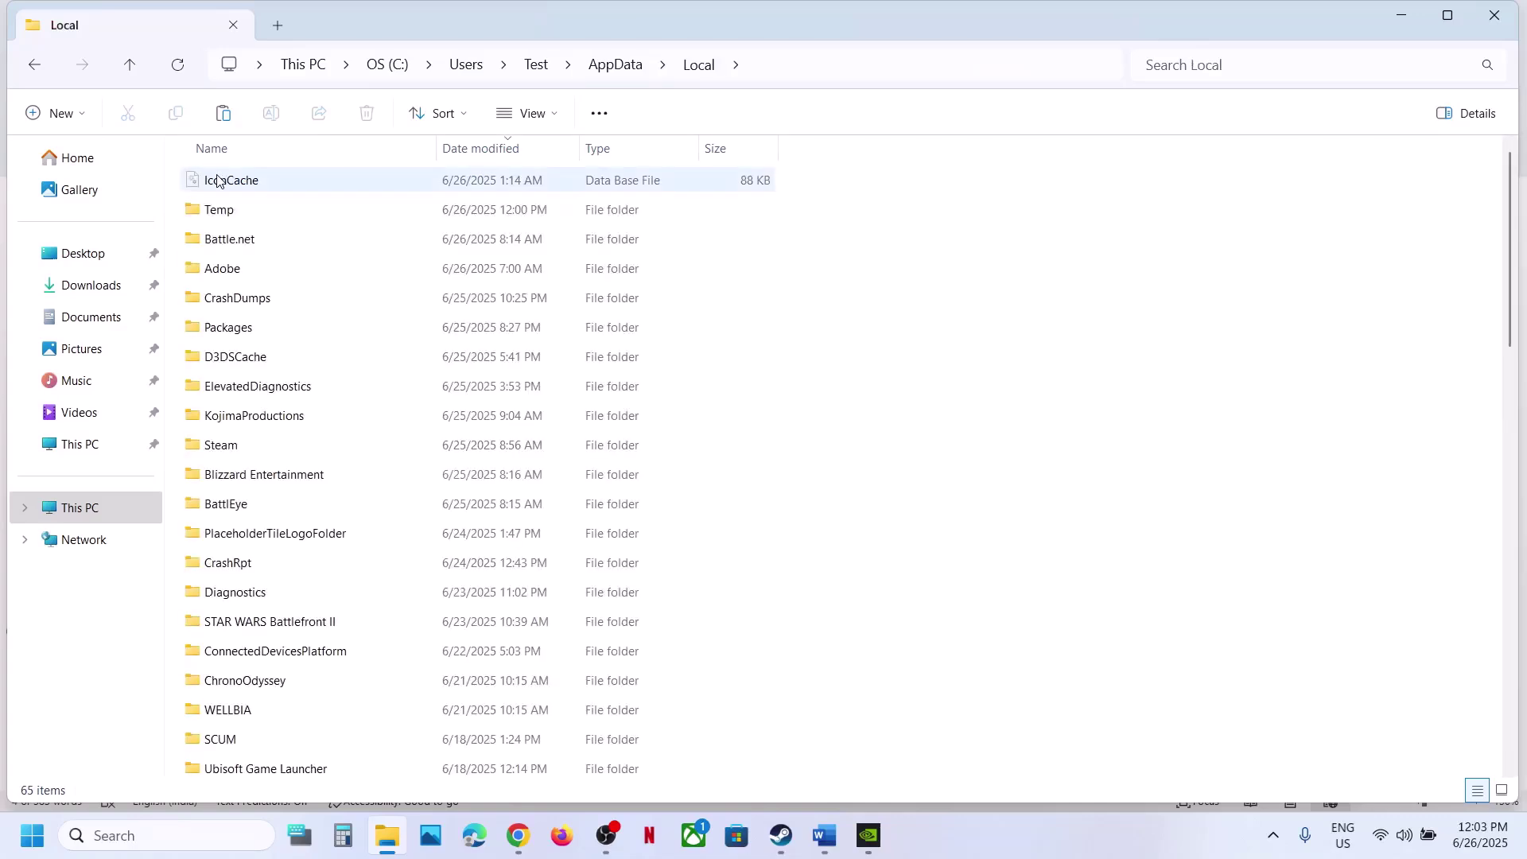
pyautogui.click(253, 424)
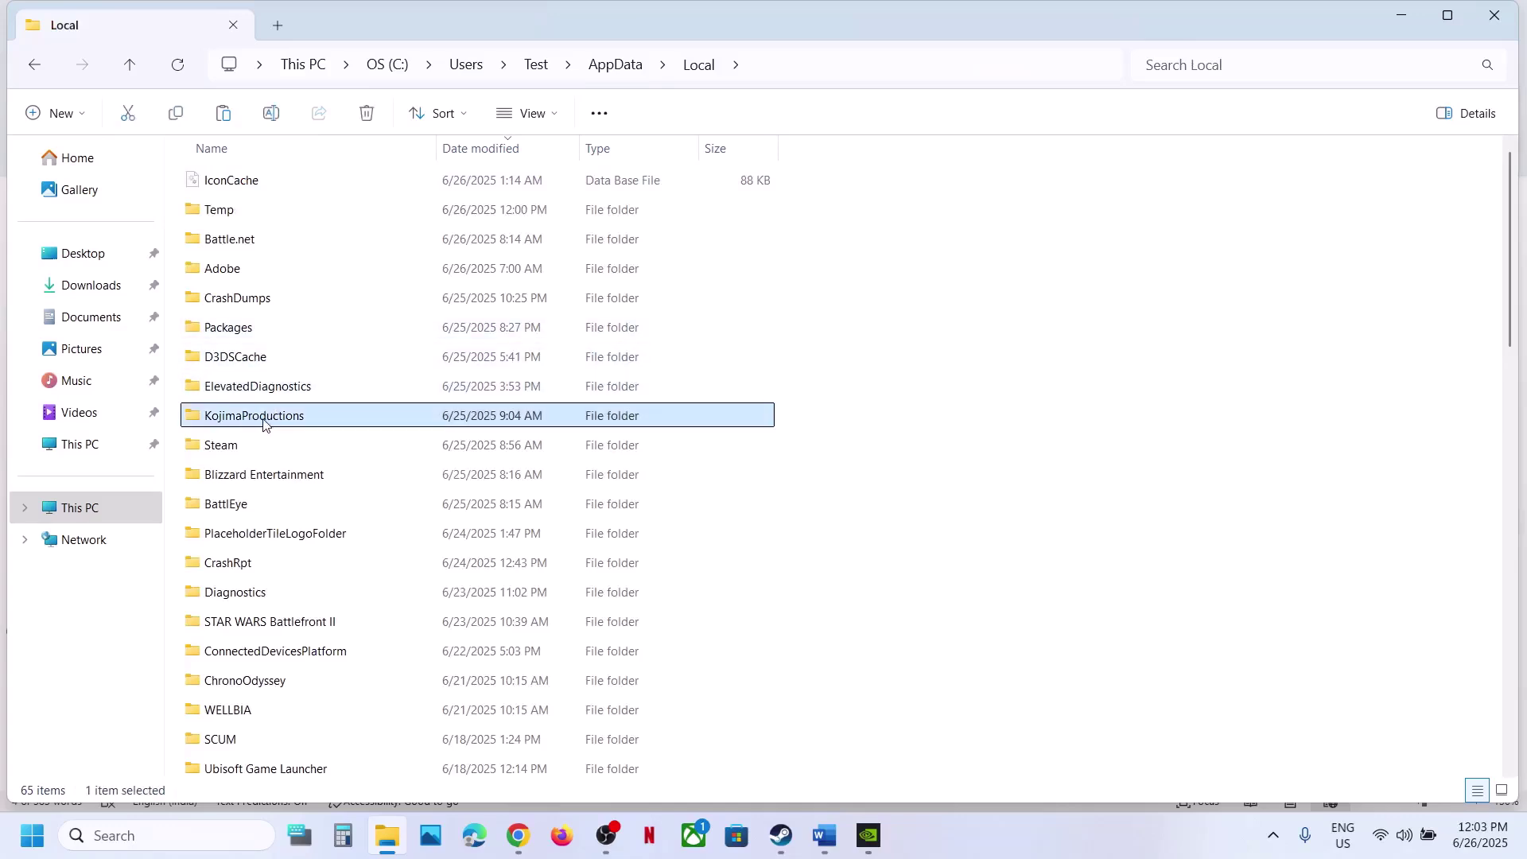
pyautogui.doubleClick(276, 424)
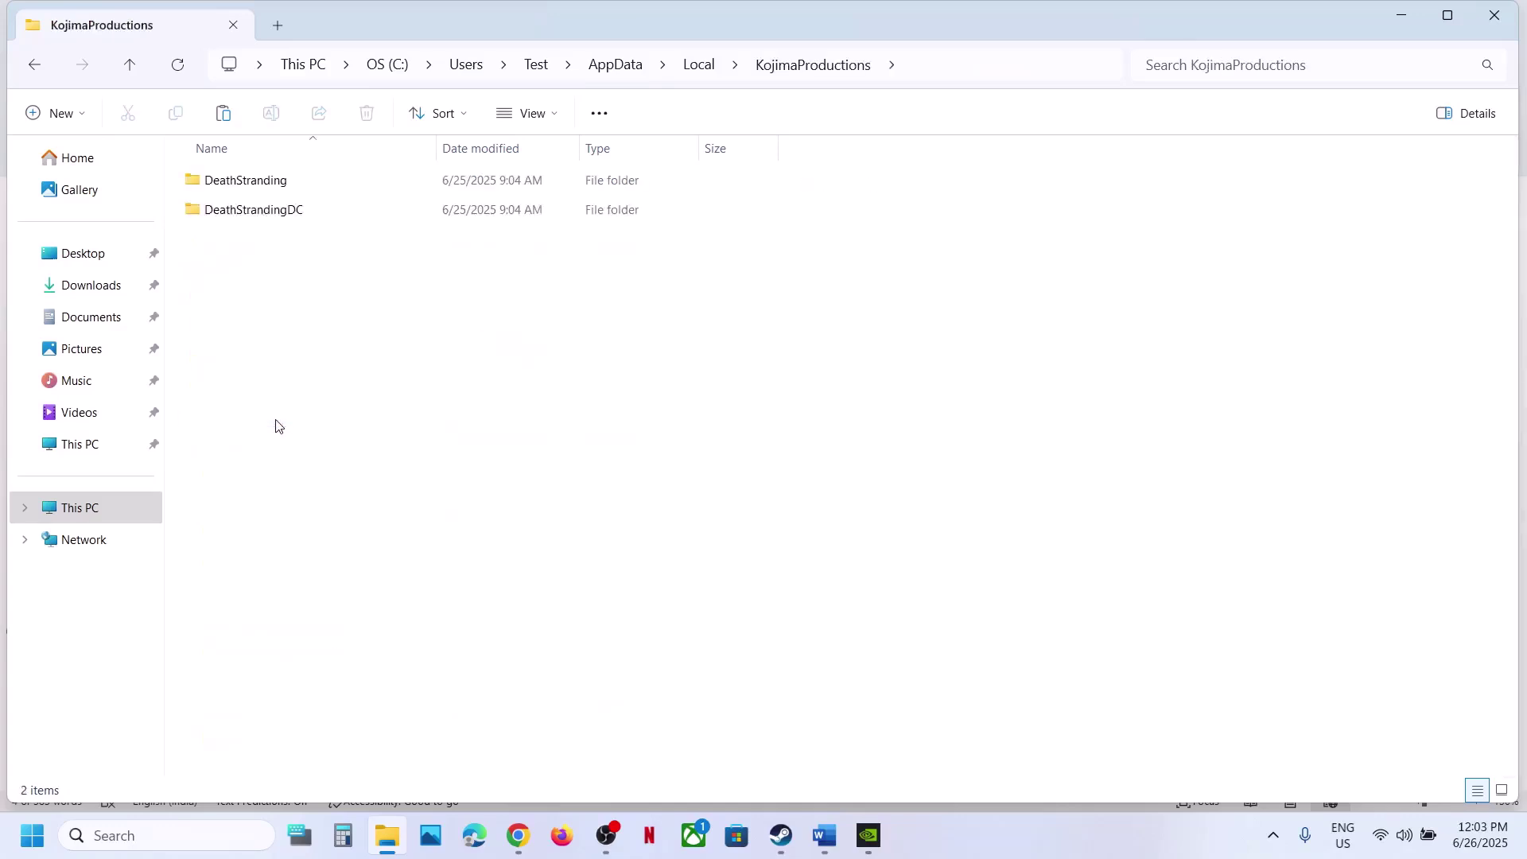
# Copy the DeathStrandingDC save folder to the desktop as a backup and place it beside settings.cfg
pyautogui.click(260, 223)
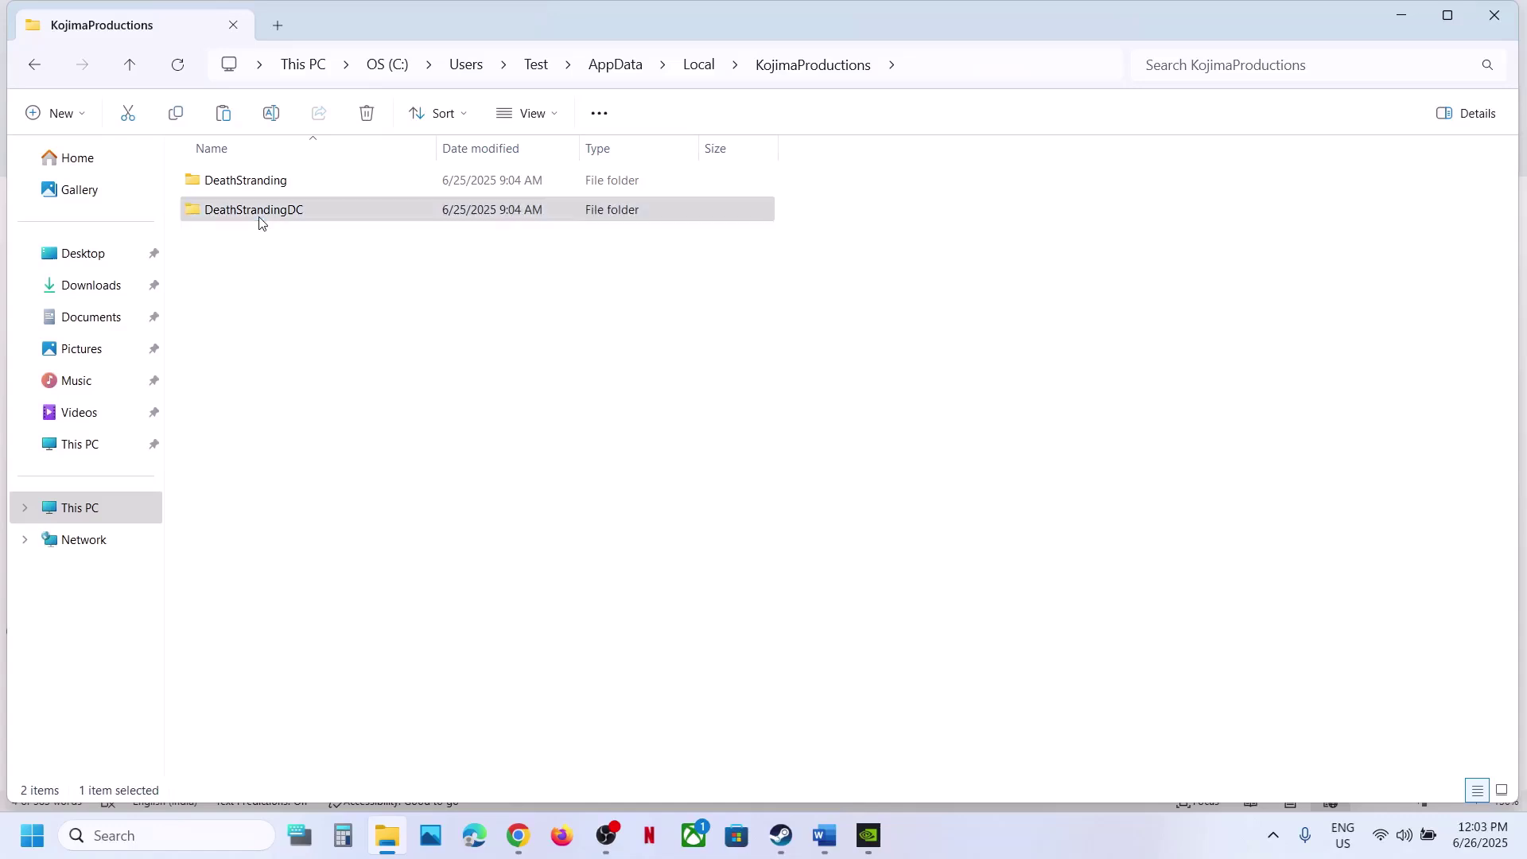
pyautogui.rightClick(260, 223)
pyautogui.click(367, 243)
pyautogui.press('super+Down')
pyautogui.press('super+Down')
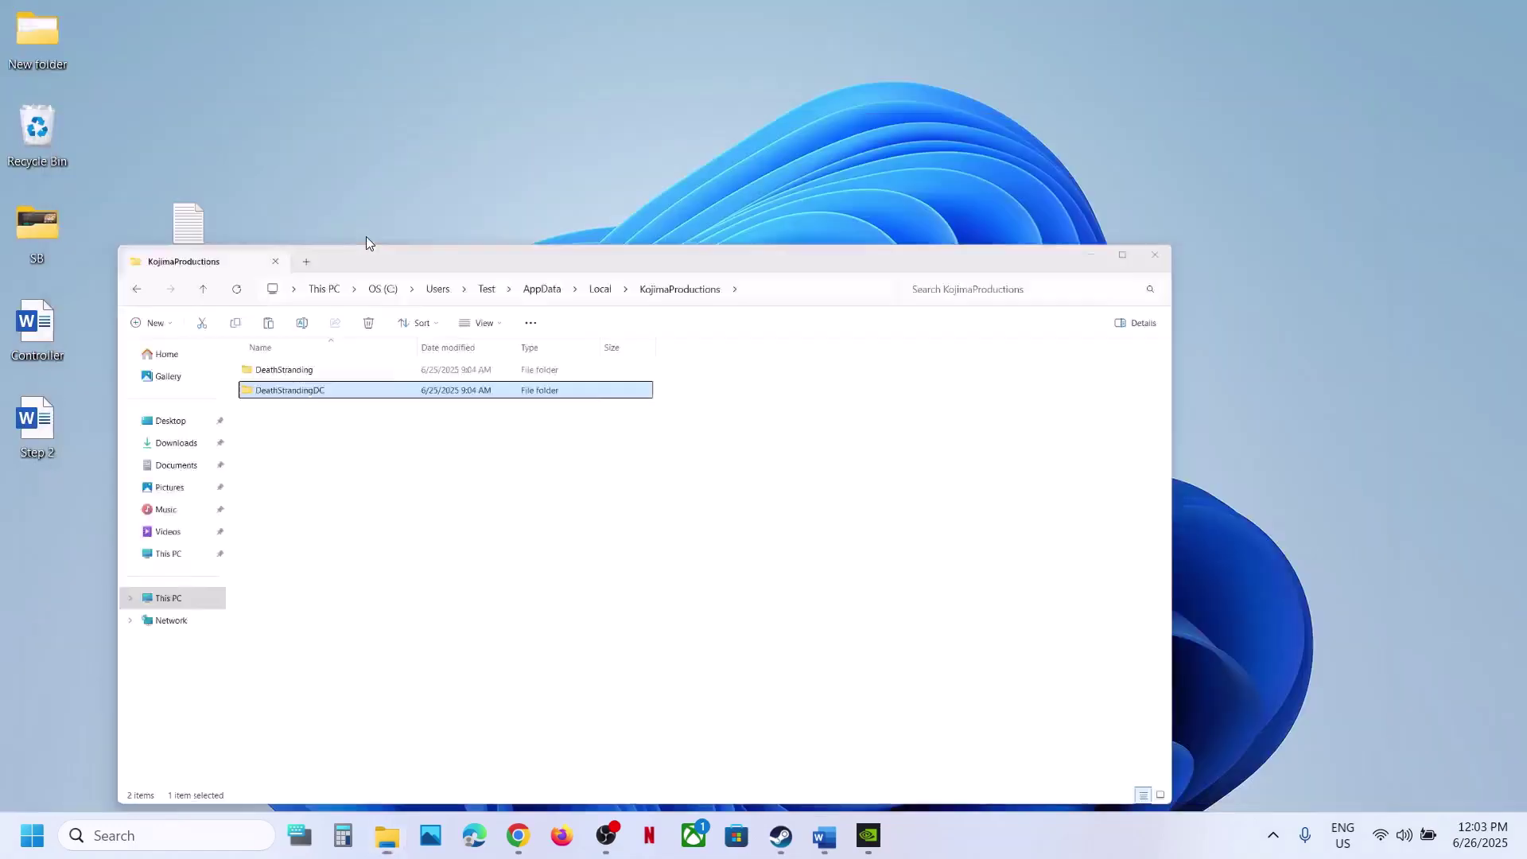
pyautogui.hotkey('ctrl', 'v')
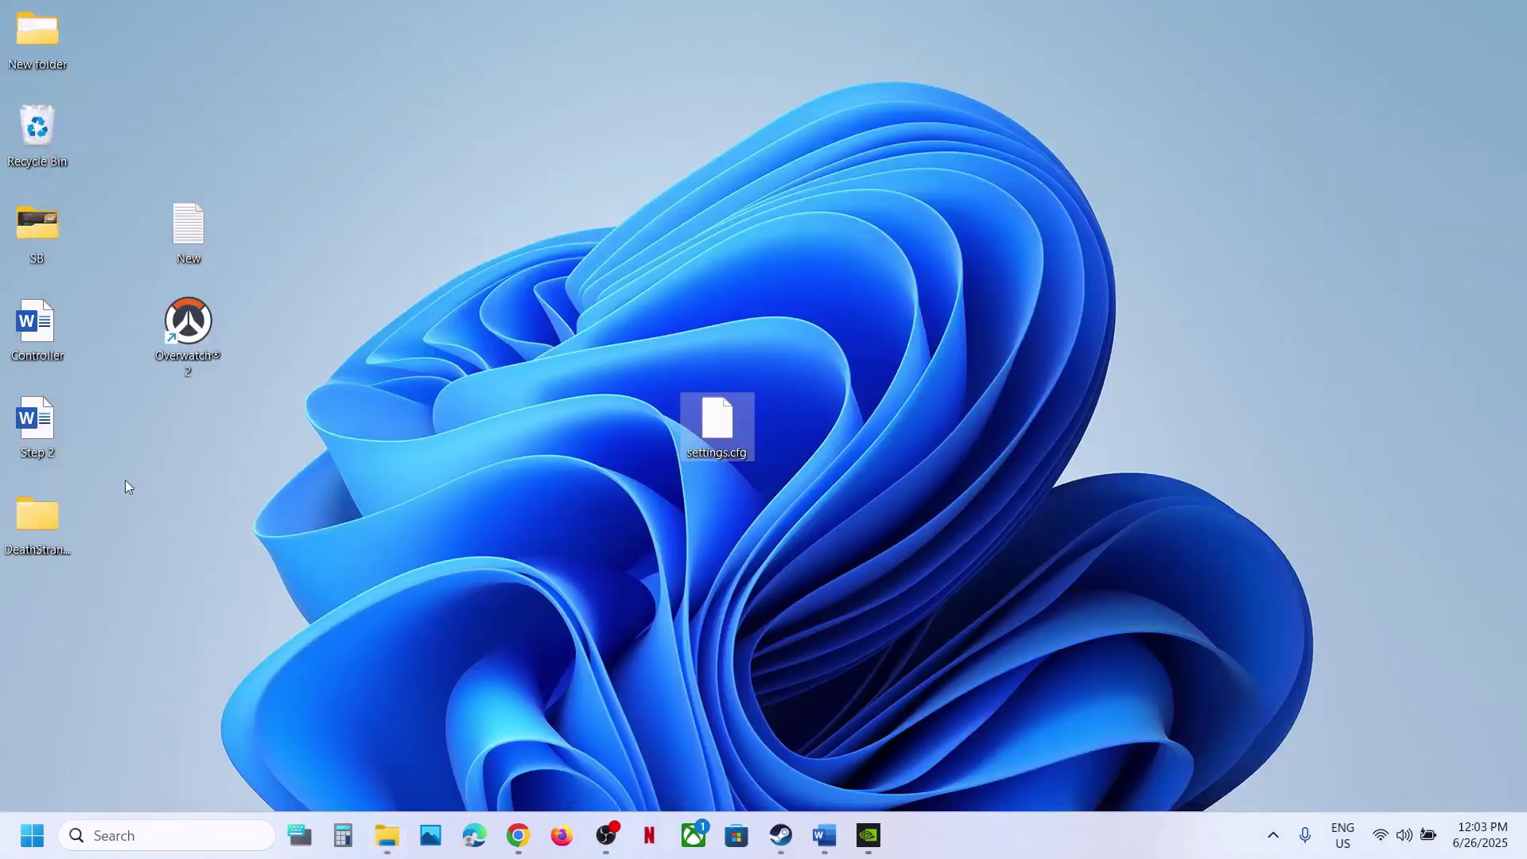
pyautogui.moveTo(37, 522); pyautogui.dragTo(523, 429)
pyautogui.moveTo(621, 402); pyautogui.dragTo(622, 402)
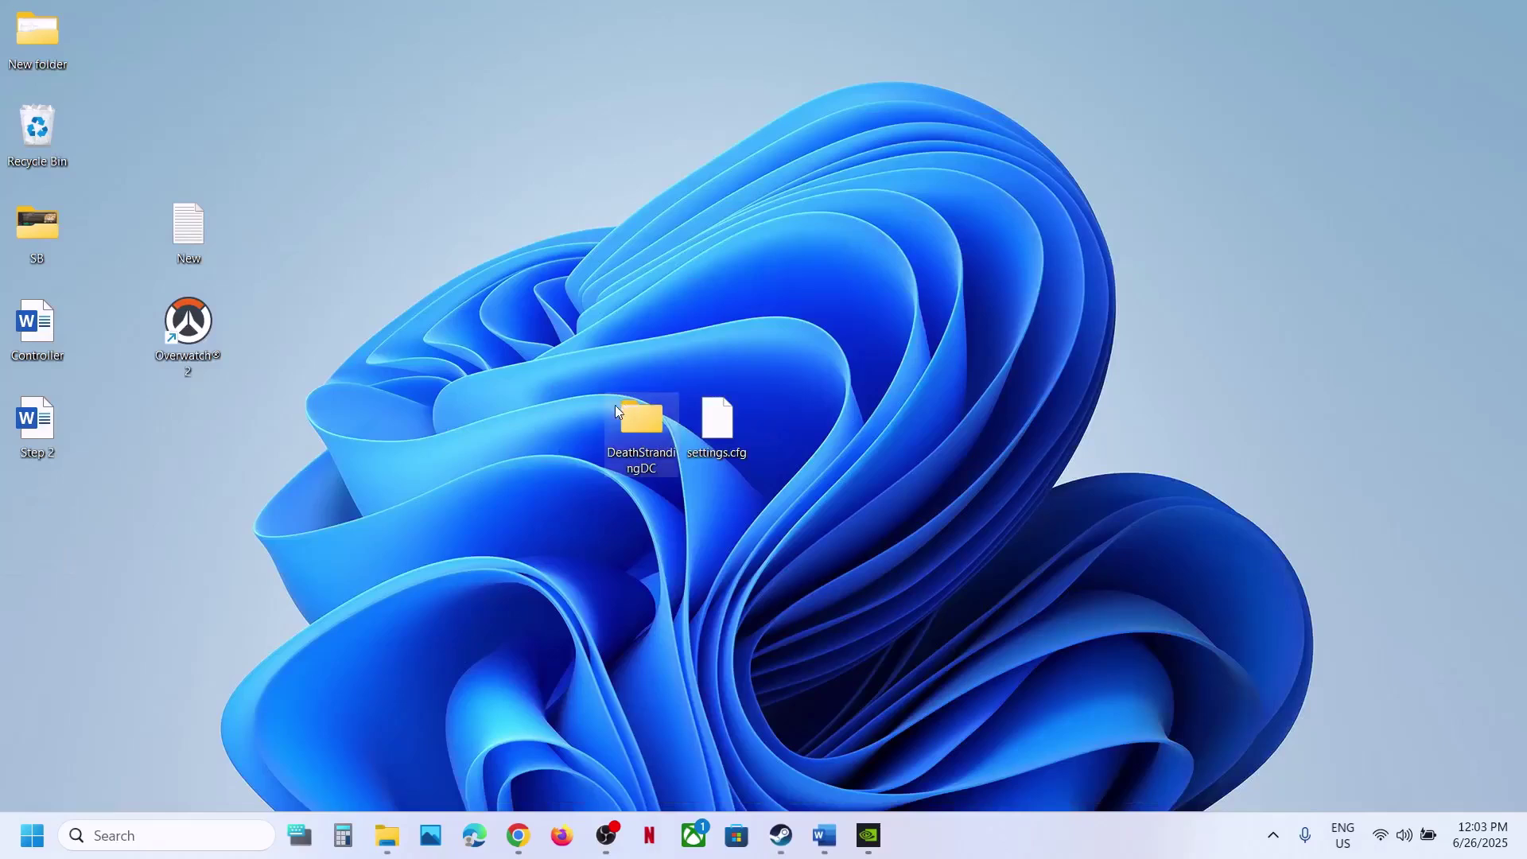
# Rename the DeathStrandingDC folder in KojimaProductions as DeathStrandingDC.old
pyautogui.hotkey('alt', 'Tab')
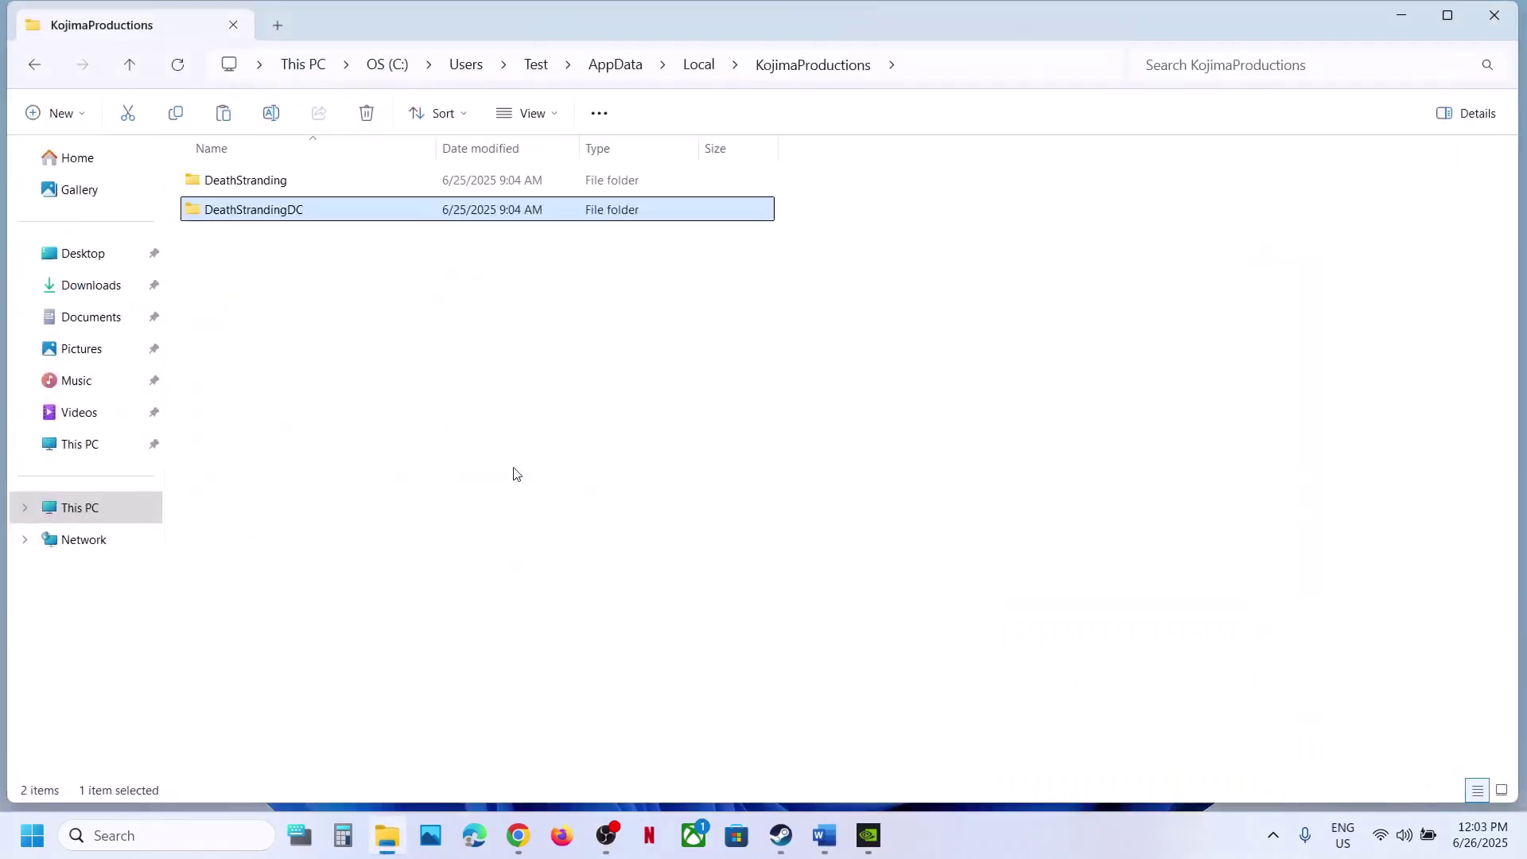
pyautogui.rightClick(303, 211)
pyautogui.click(501, 253)
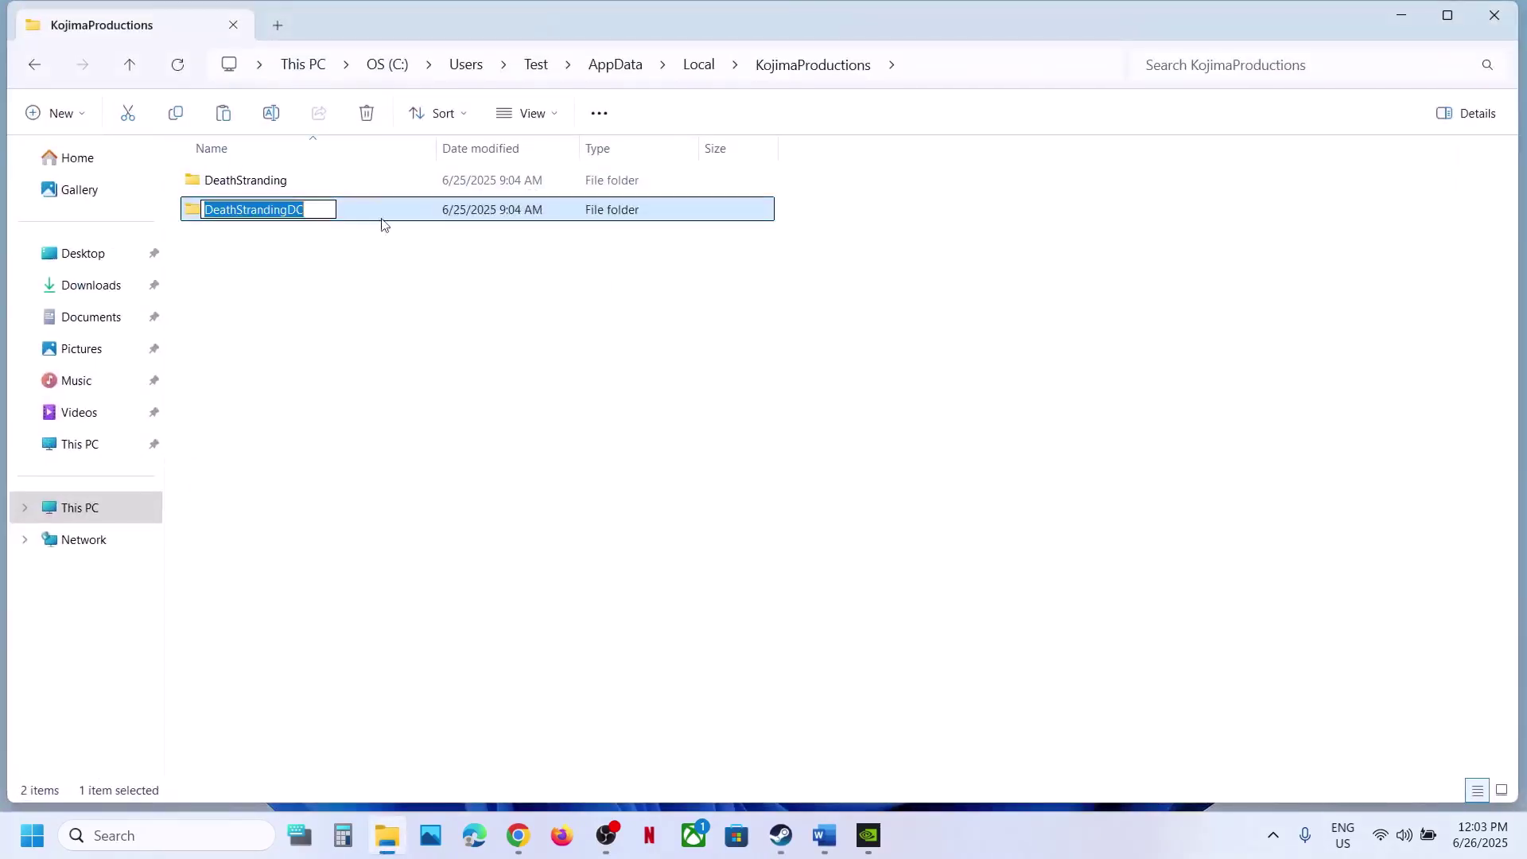
pyautogui.click(312, 208)
pyautogui.write('.old')
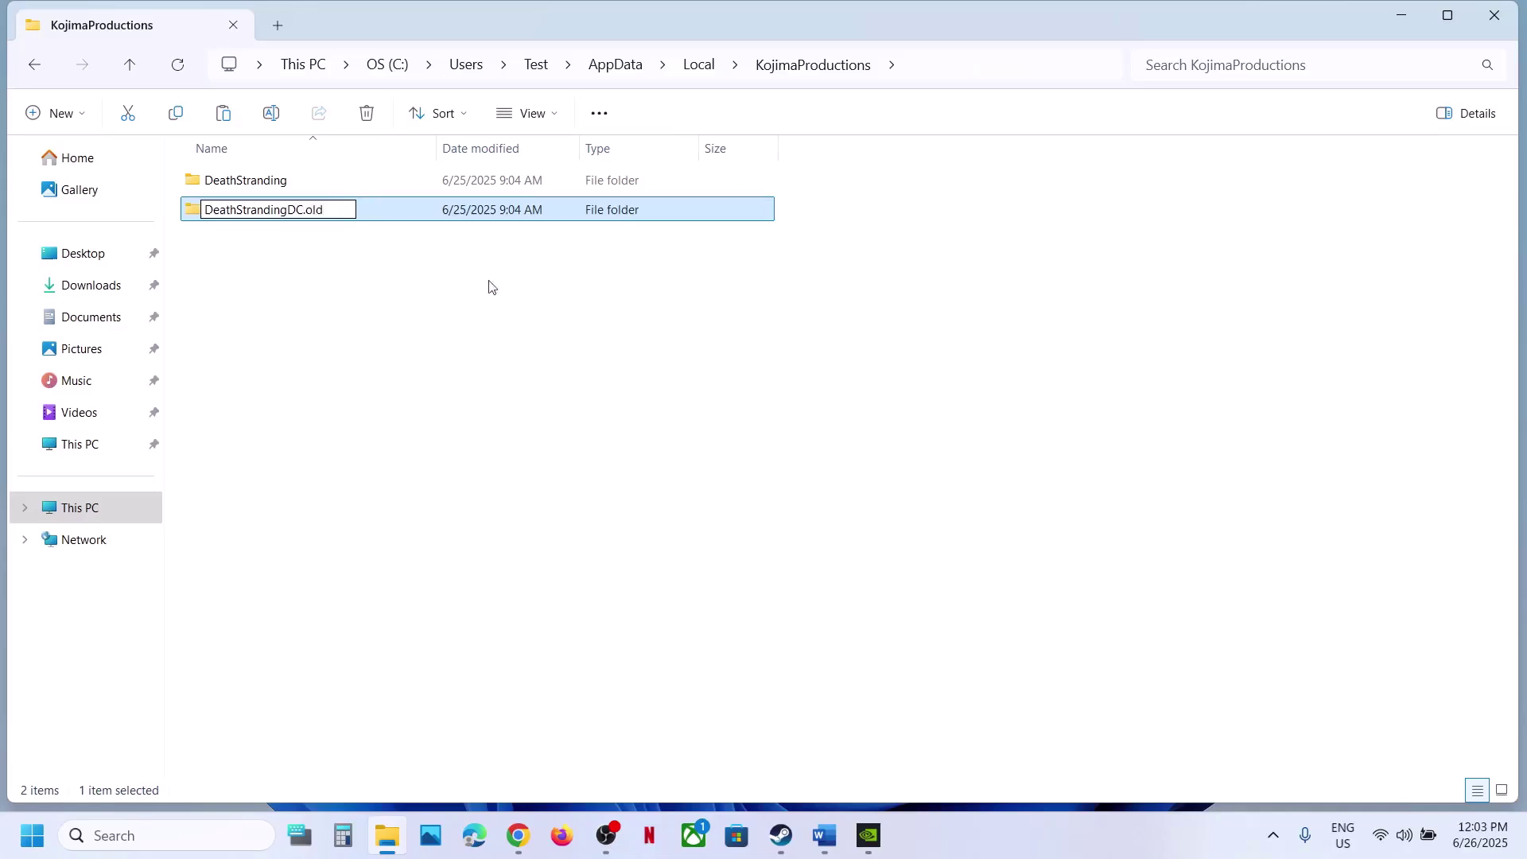
pyautogui.click(481, 367)
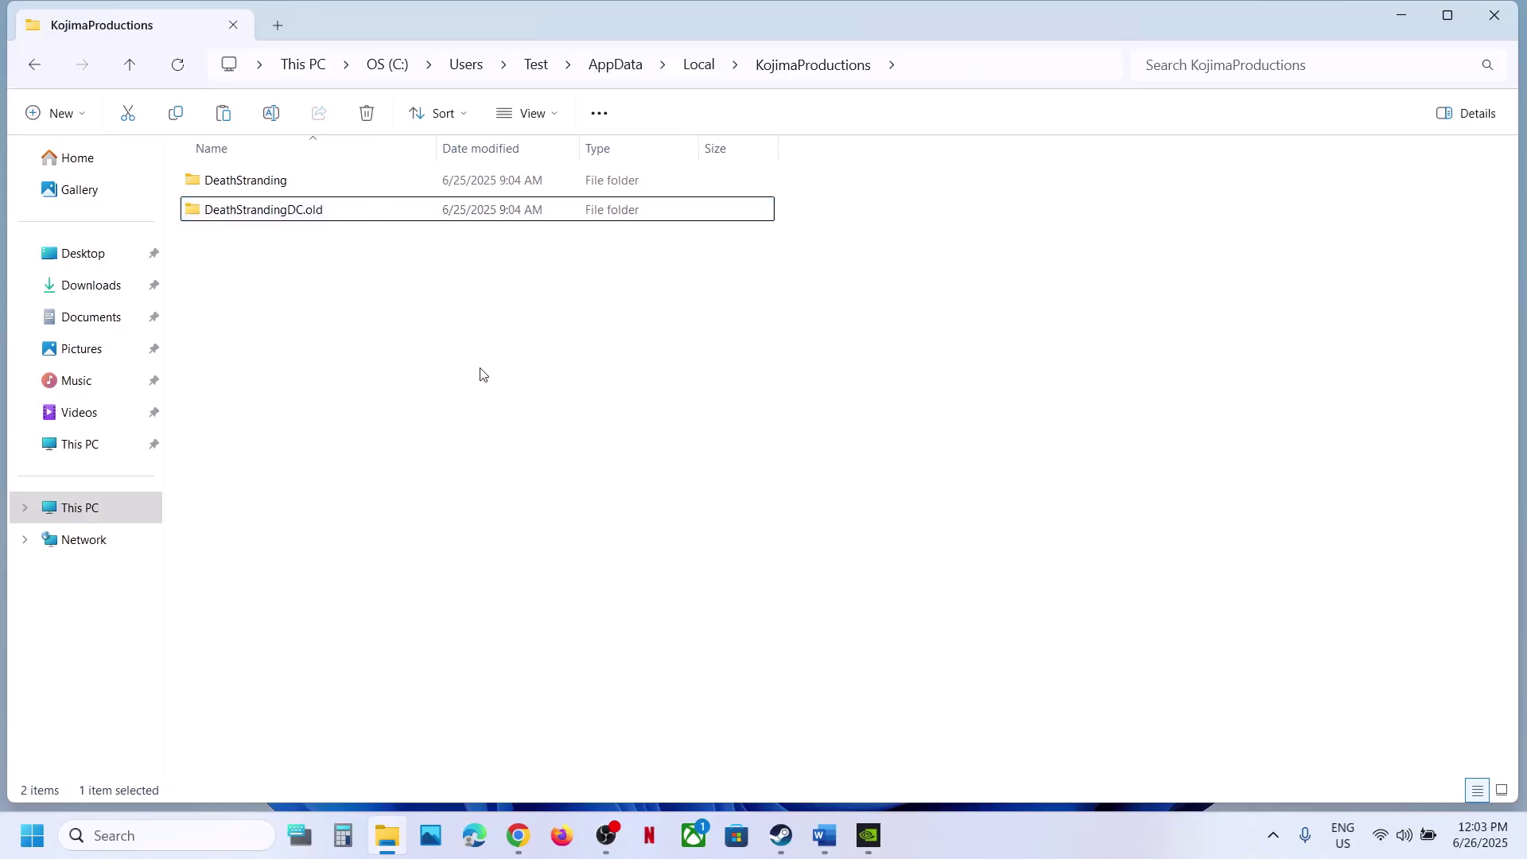
# Bring up the game's page in Steam, and return to Step 11 in the Word document
pyautogui.click(784, 822)
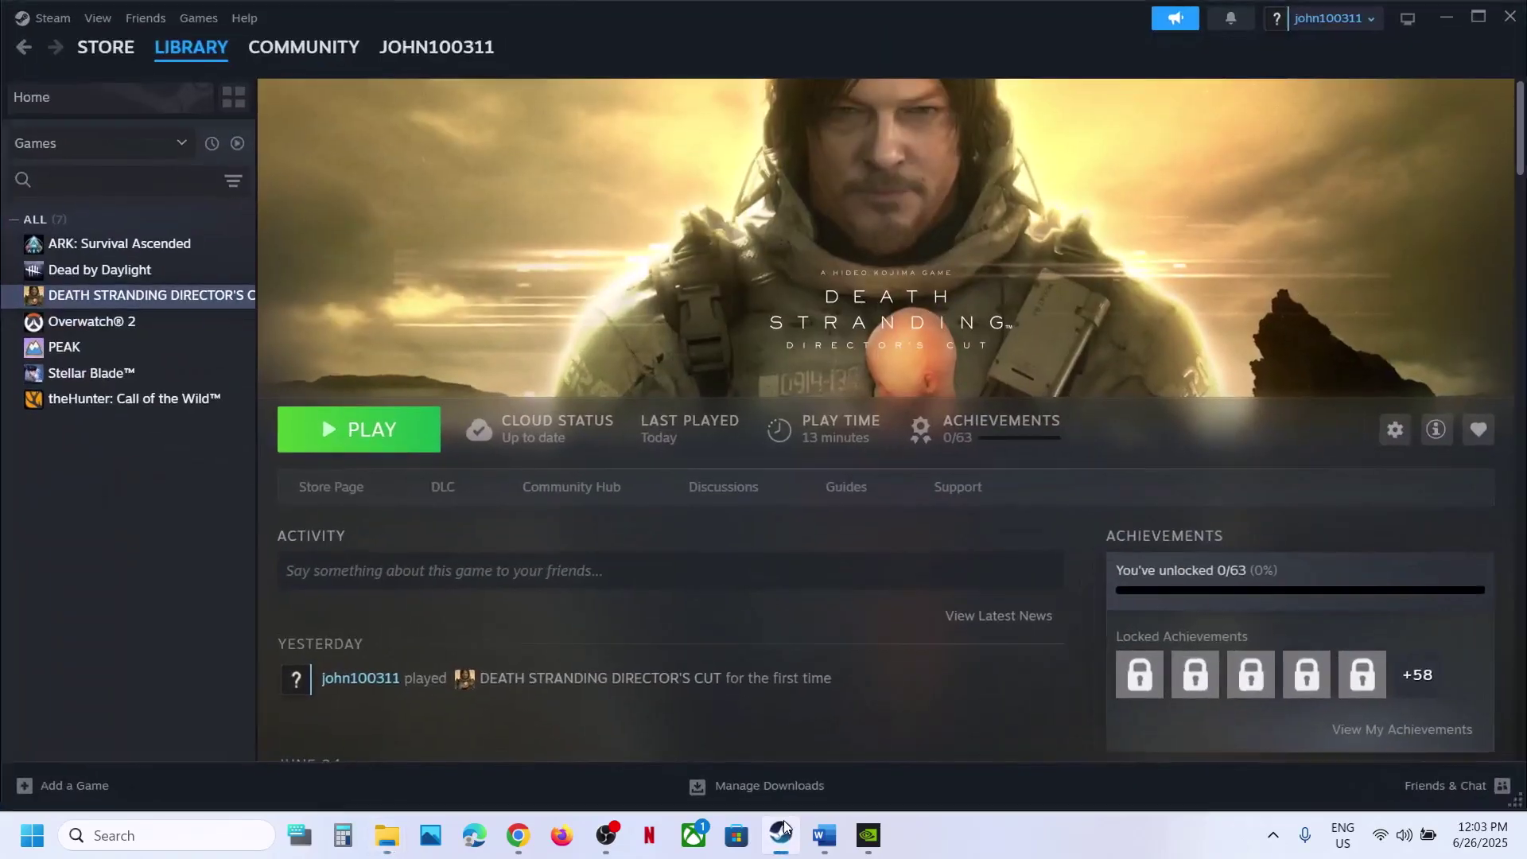
pyautogui.moveTo(834, 833)
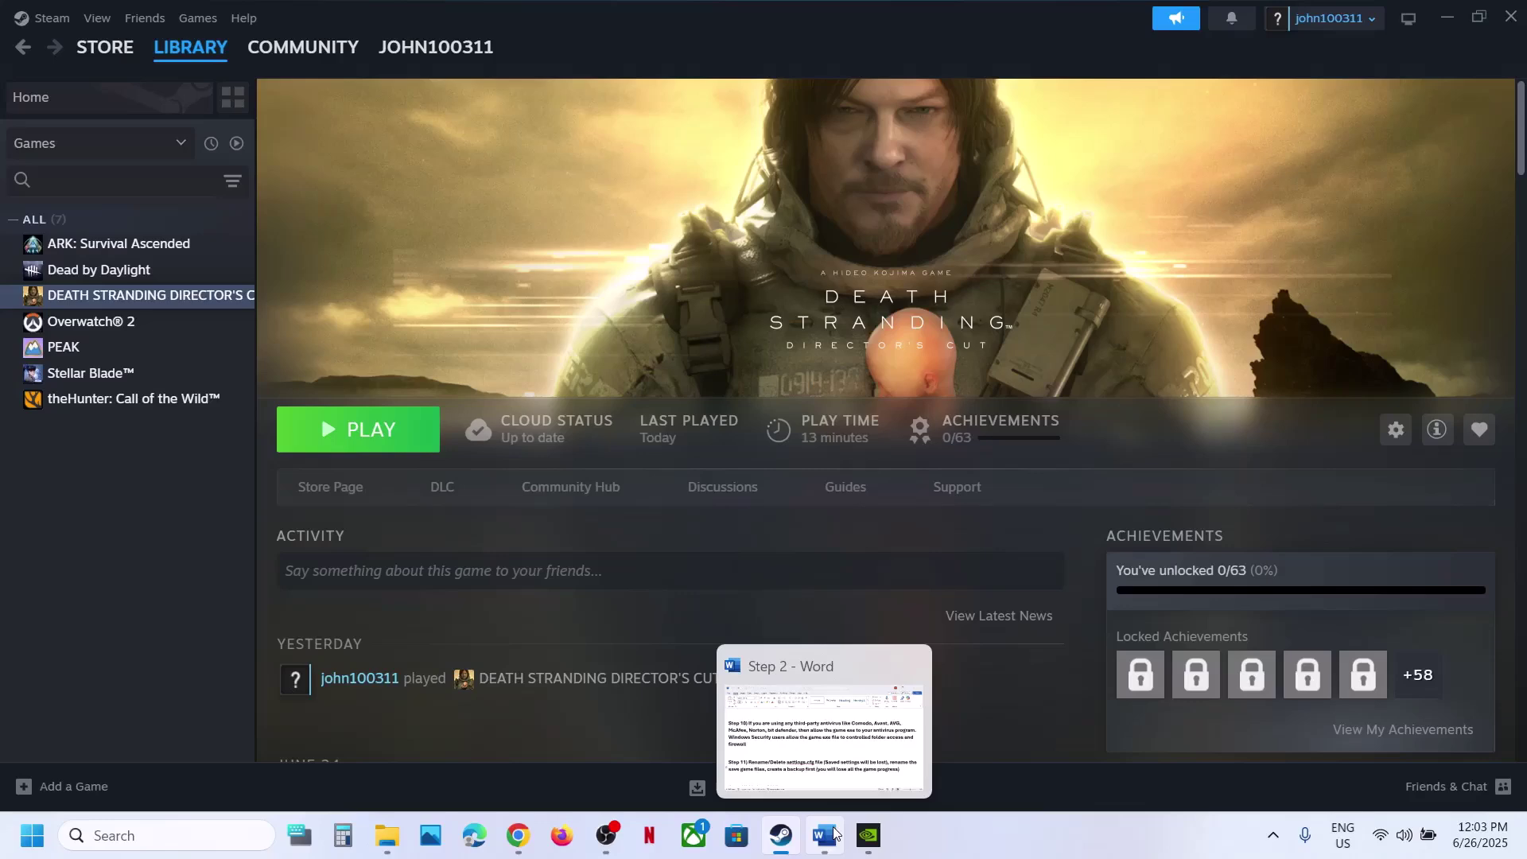
pyautogui.click(833, 833)
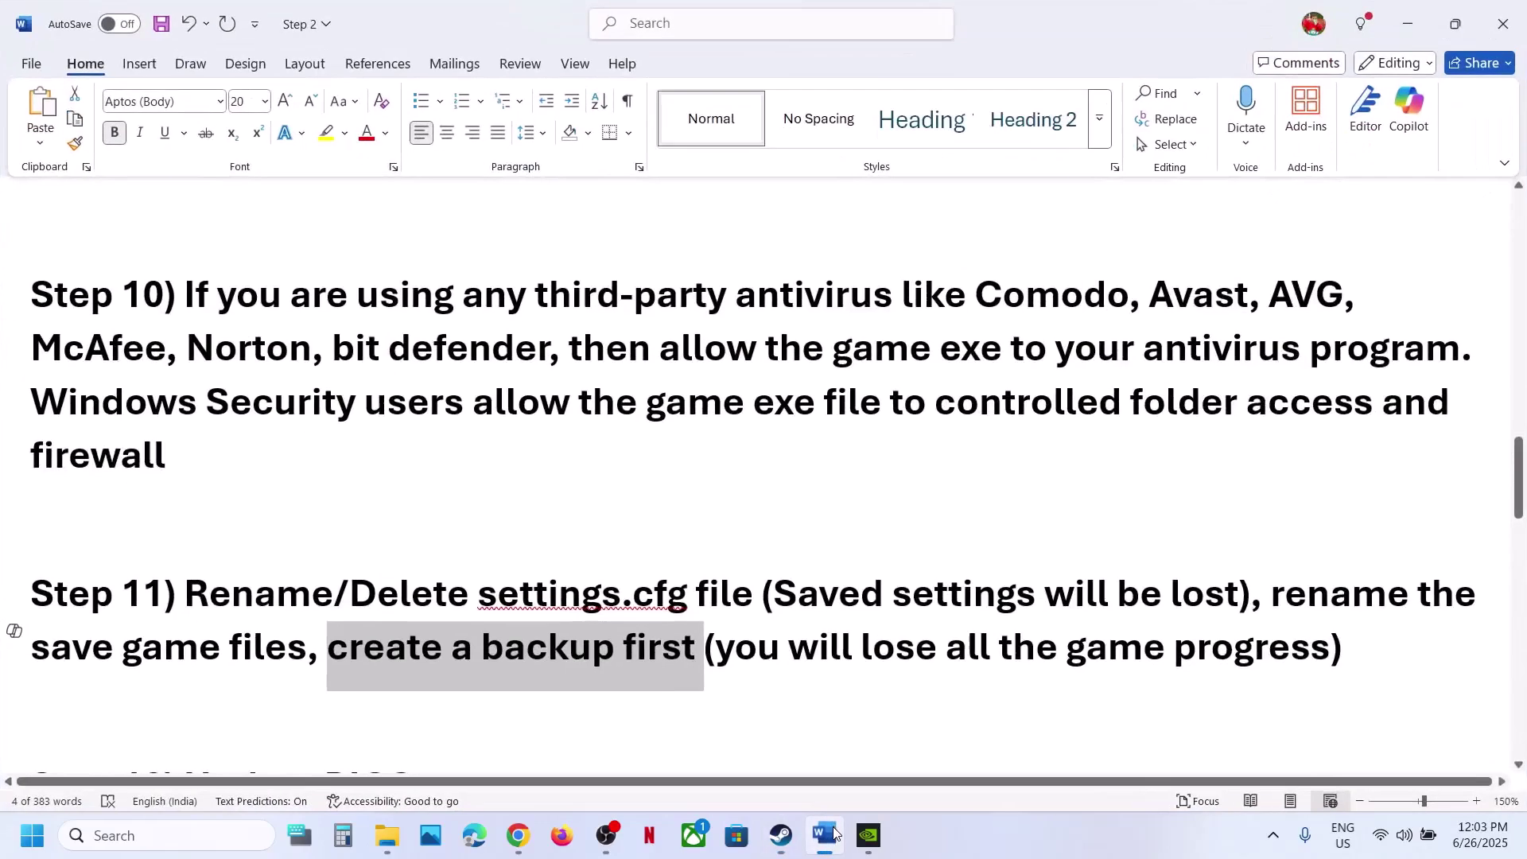
# Highlight the Update BIOS instruction in Step 12 of the Word document and check the quick settings for battery status
pyautogui.scroll(-2, 615, 652)
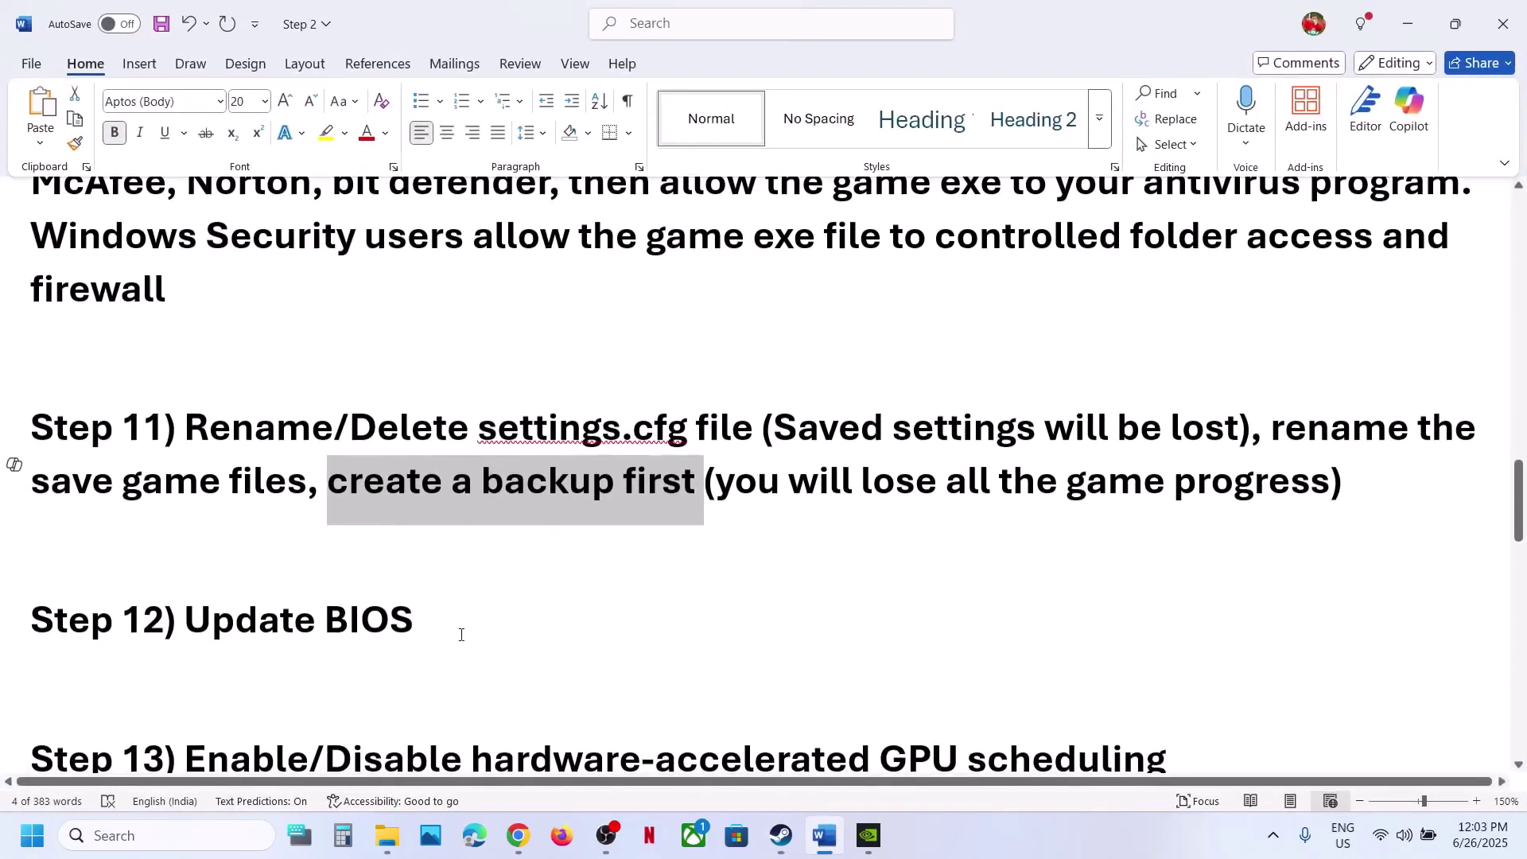
pyautogui.moveTo(205, 621); pyautogui.dragTo(518, 628)
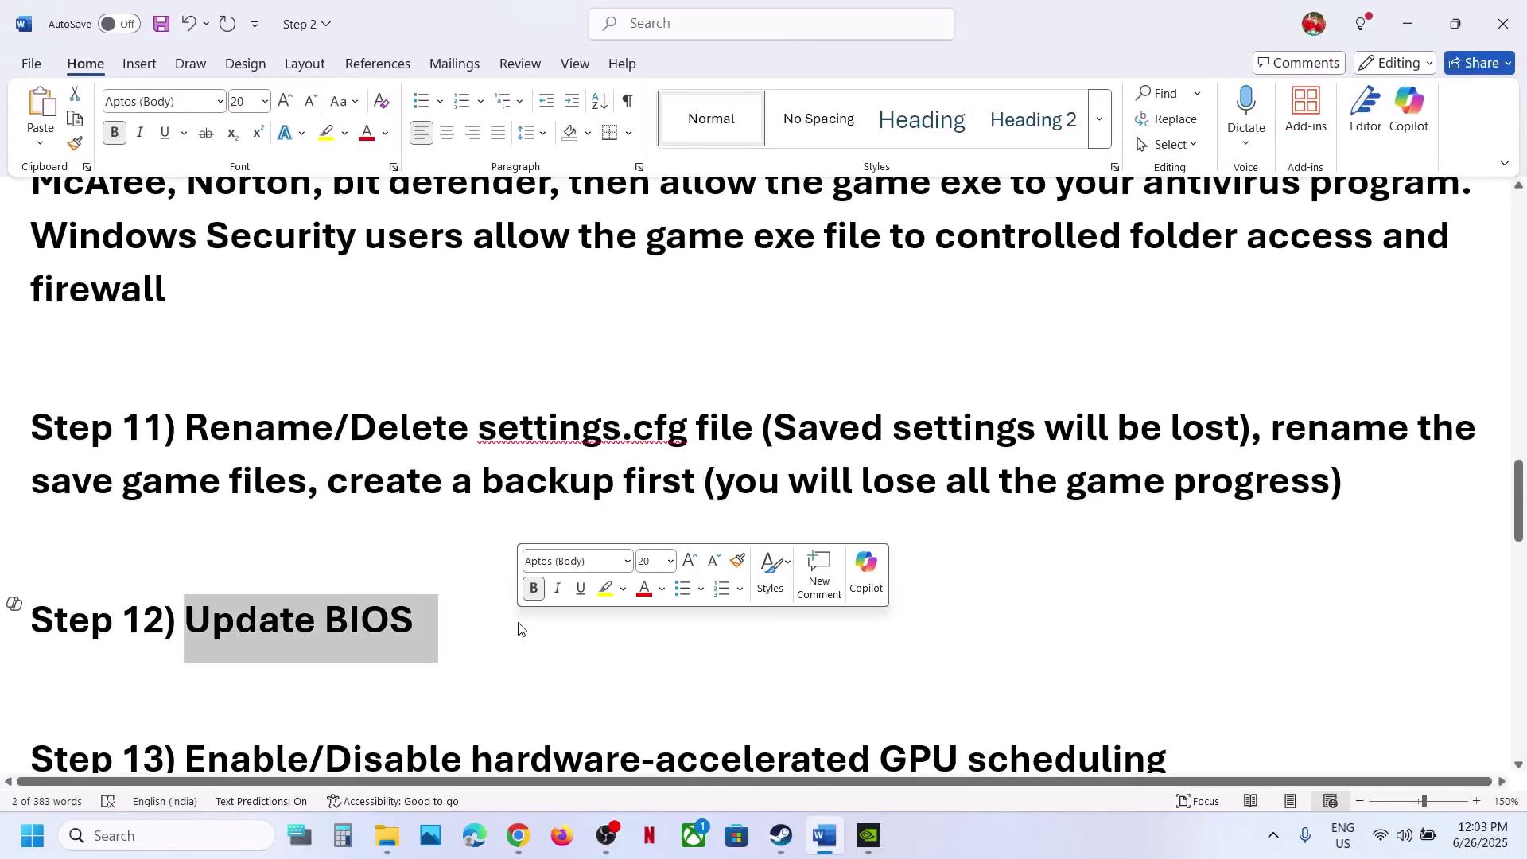
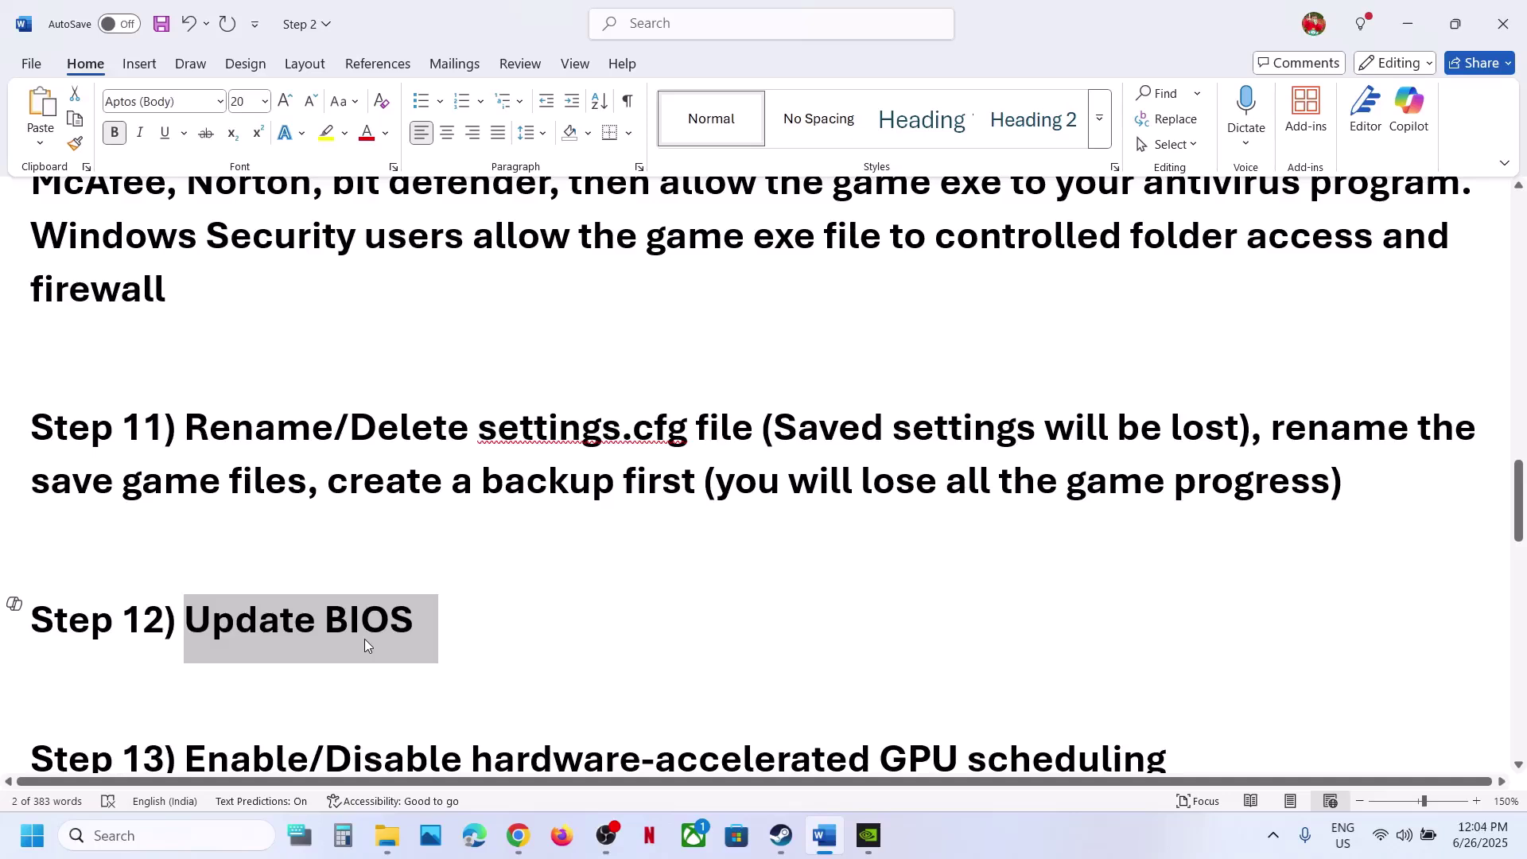
pyautogui.click(1405, 835)
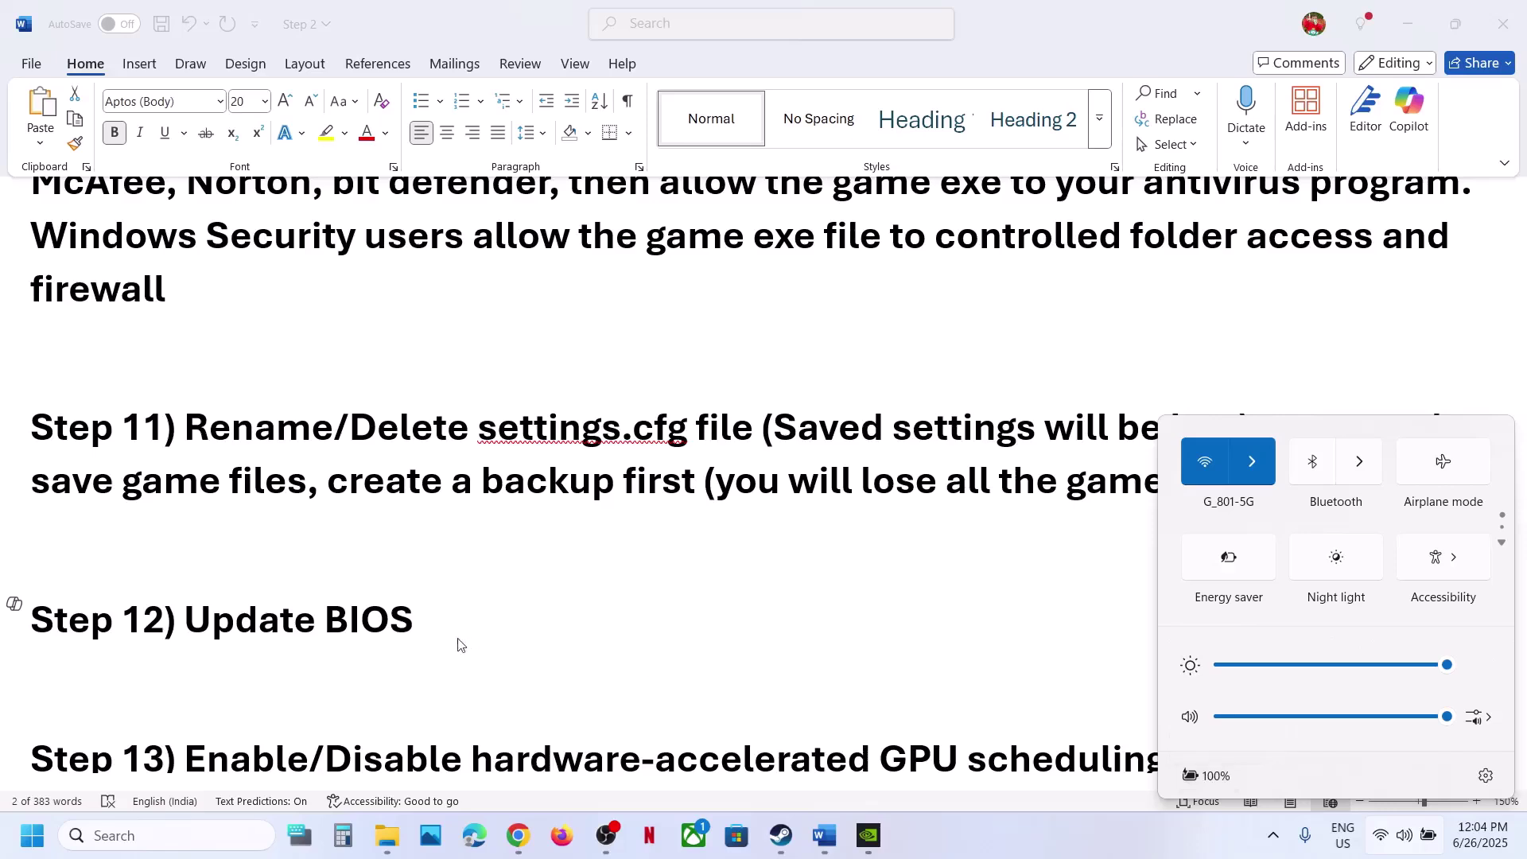
pyautogui.click(417, 632)
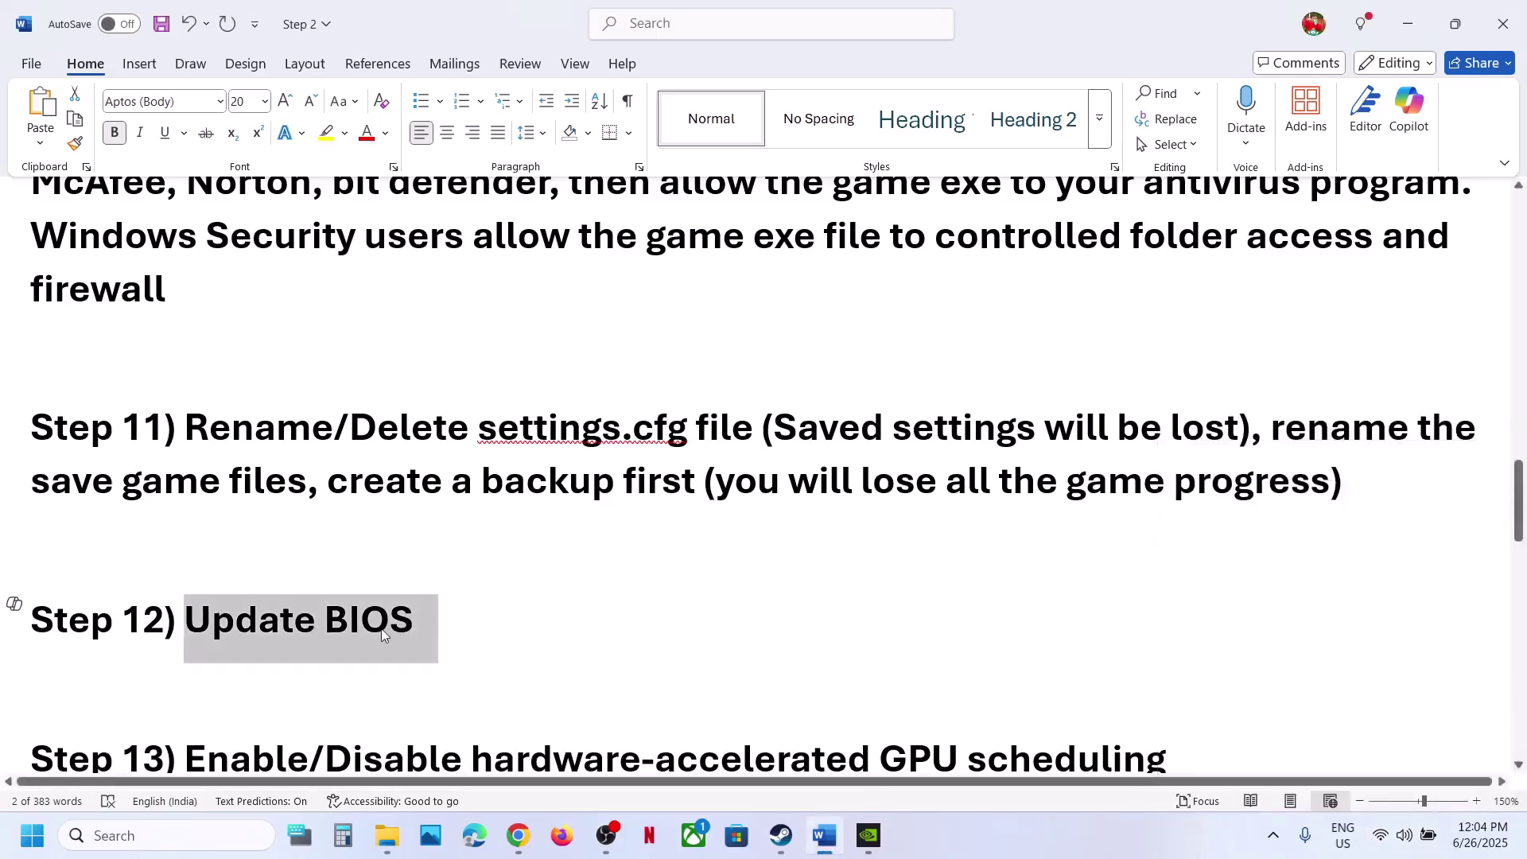
# Highlight the Step 13 instruction about enabling or disabling hardware-accelerated GPU scheduling
pyautogui.scroll(-2, 383, 633)
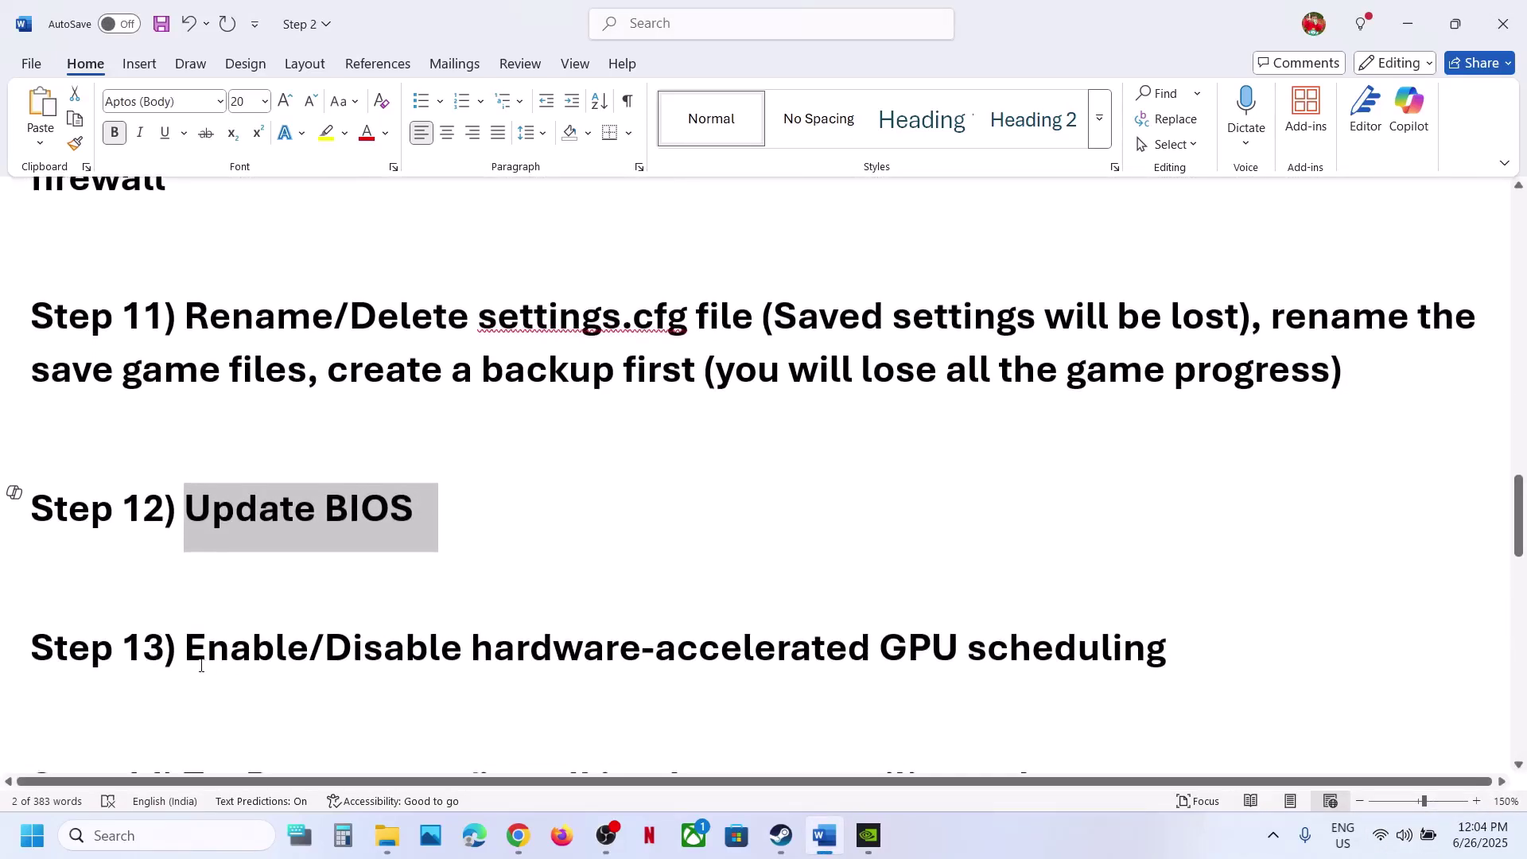
pyautogui.moveTo(200, 667); pyautogui.dragTo(989, 737)
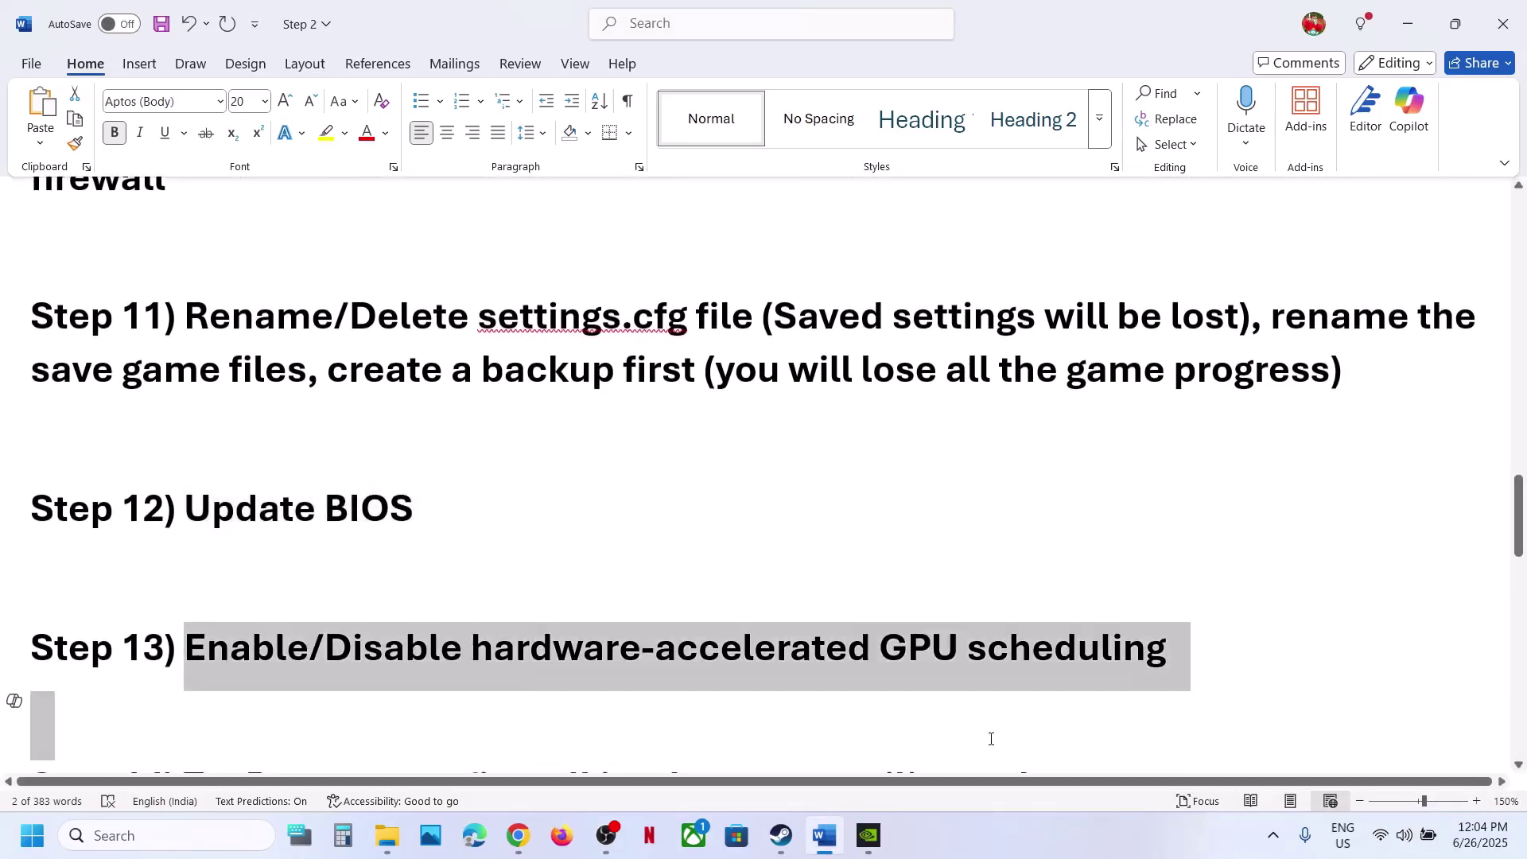
pyautogui.click(800, 648)
# Open the Graphics page of the display settings in Windows Settings
pyautogui.press('super+i')
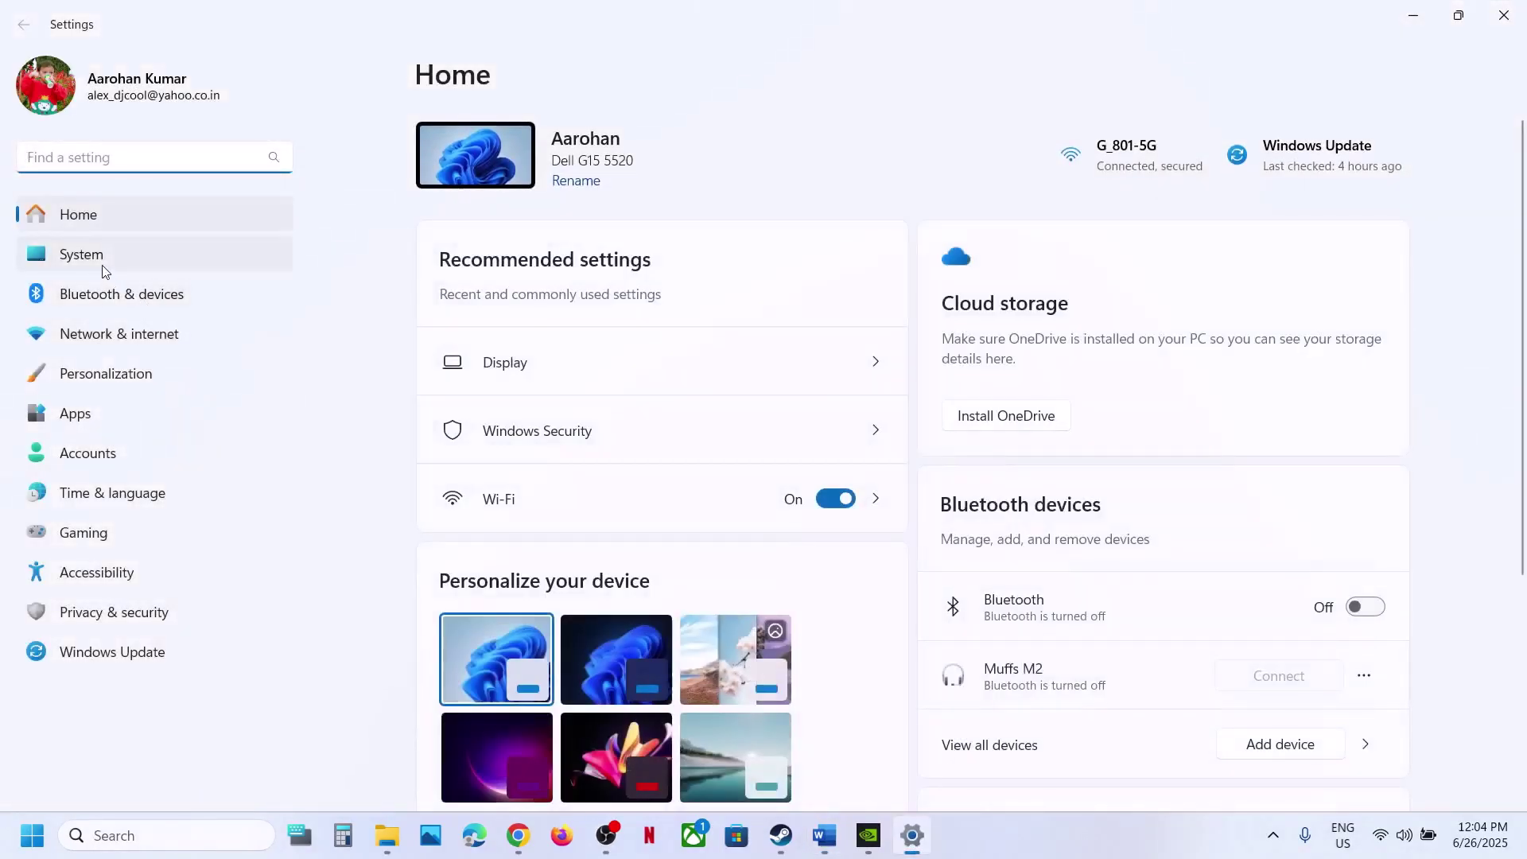
pyautogui.click(102, 266)
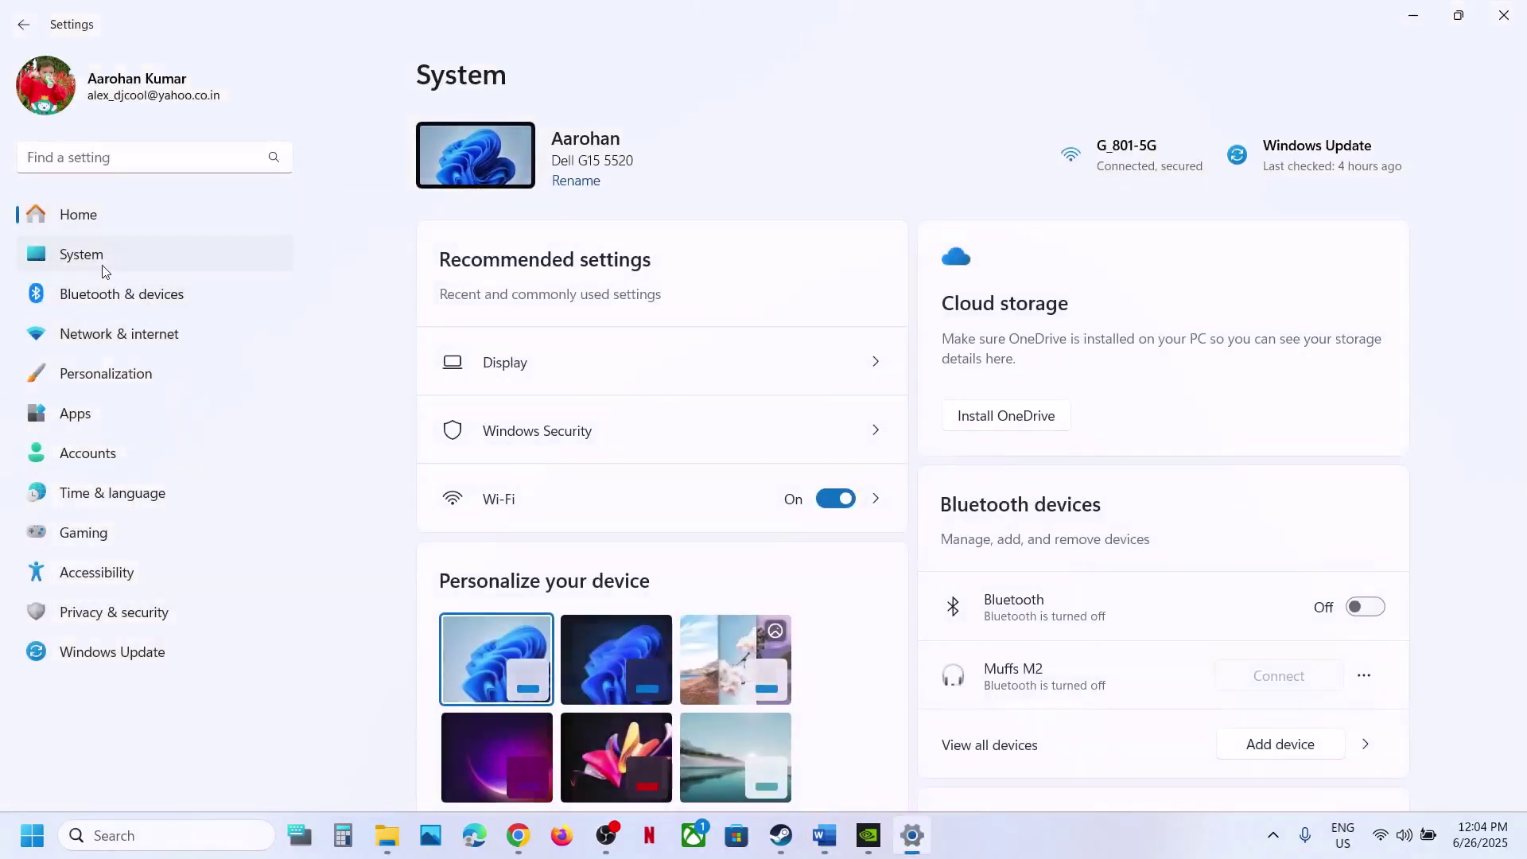
pyautogui.click(535, 256)
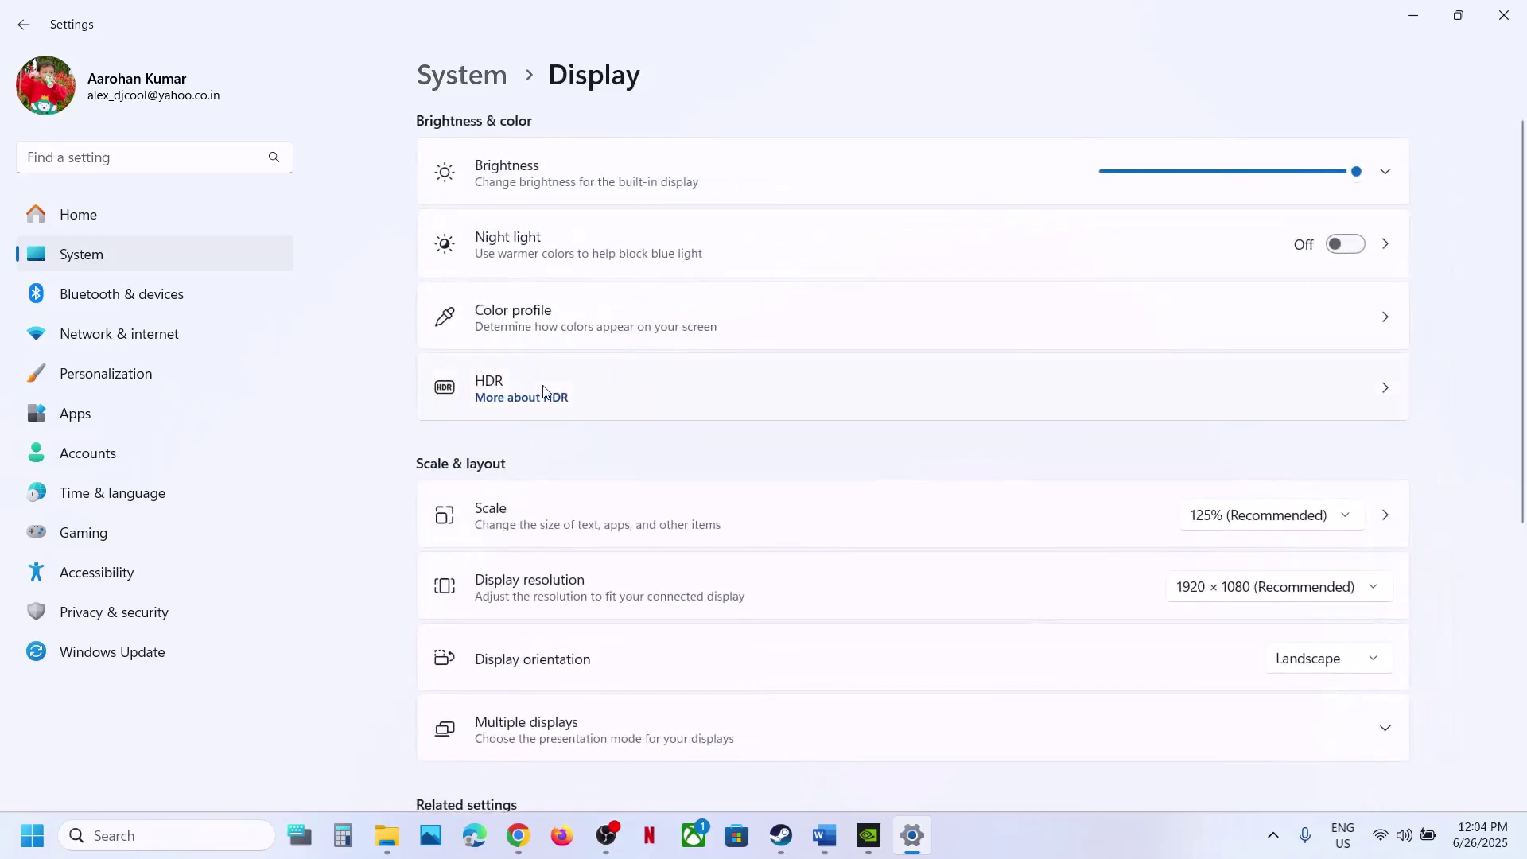
pyautogui.scroll(-5, 544, 391)
pyautogui.scroll(-2, 544, 392)
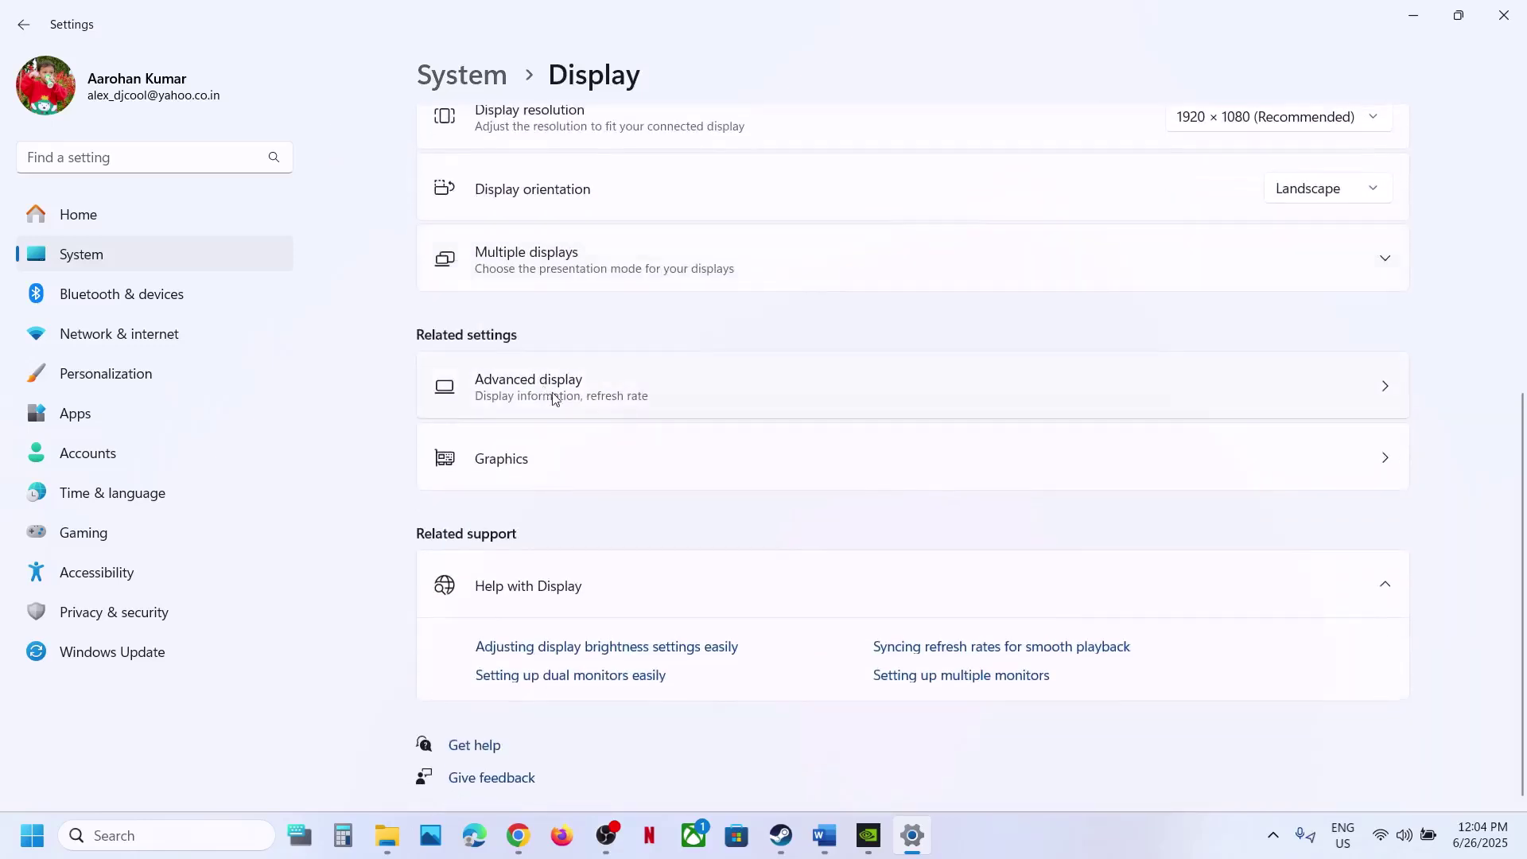
pyautogui.click(510, 474)
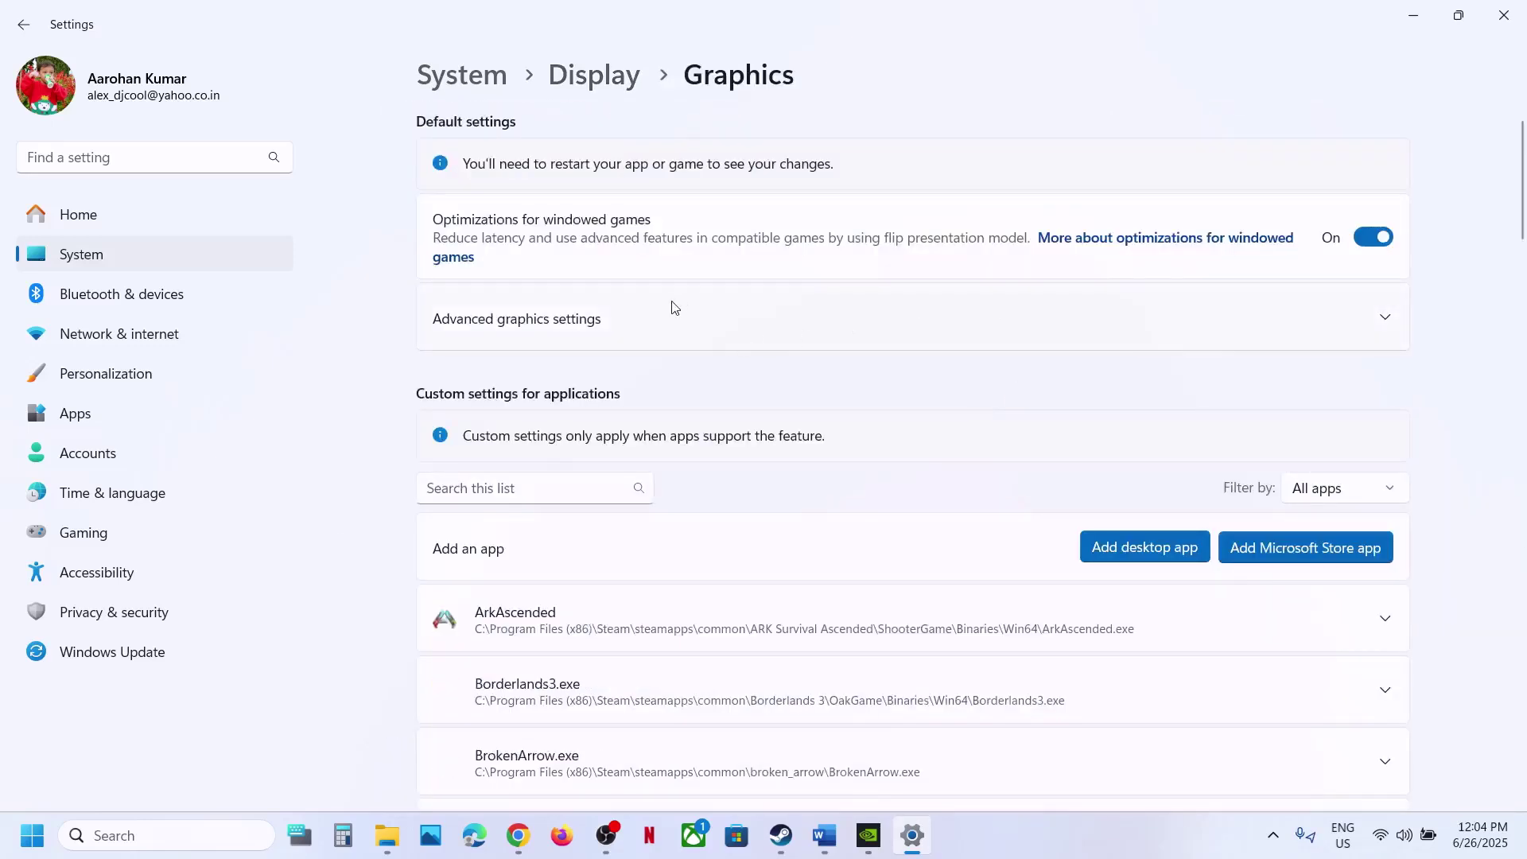
# Expand the advanced graphics settings, and switch hardware-accelerated GPU scheduling off and back on
pyautogui.click(1109, 330)
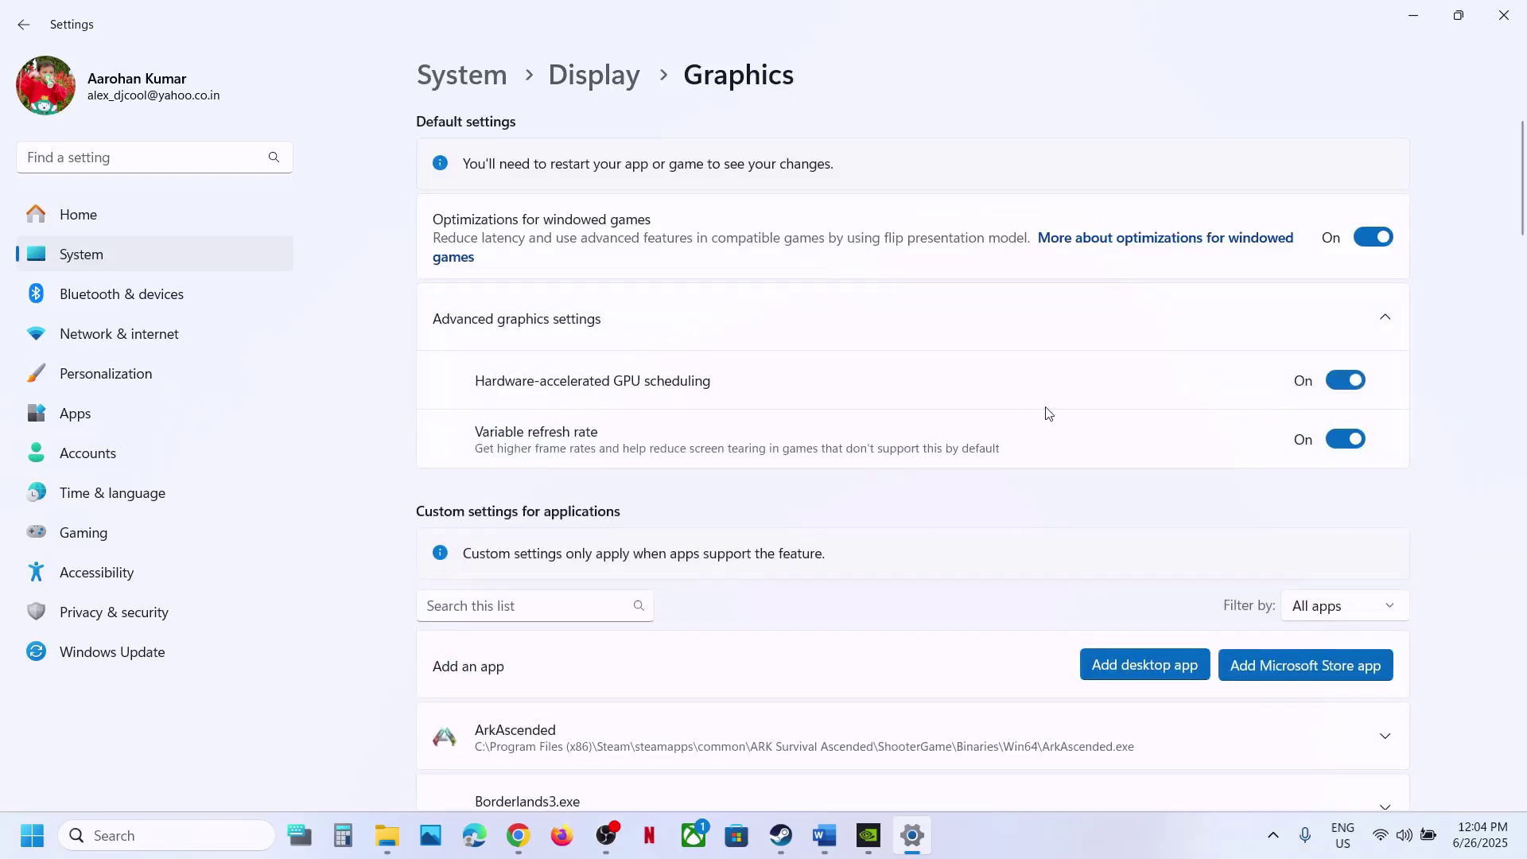
pyautogui.click(1334, 384)
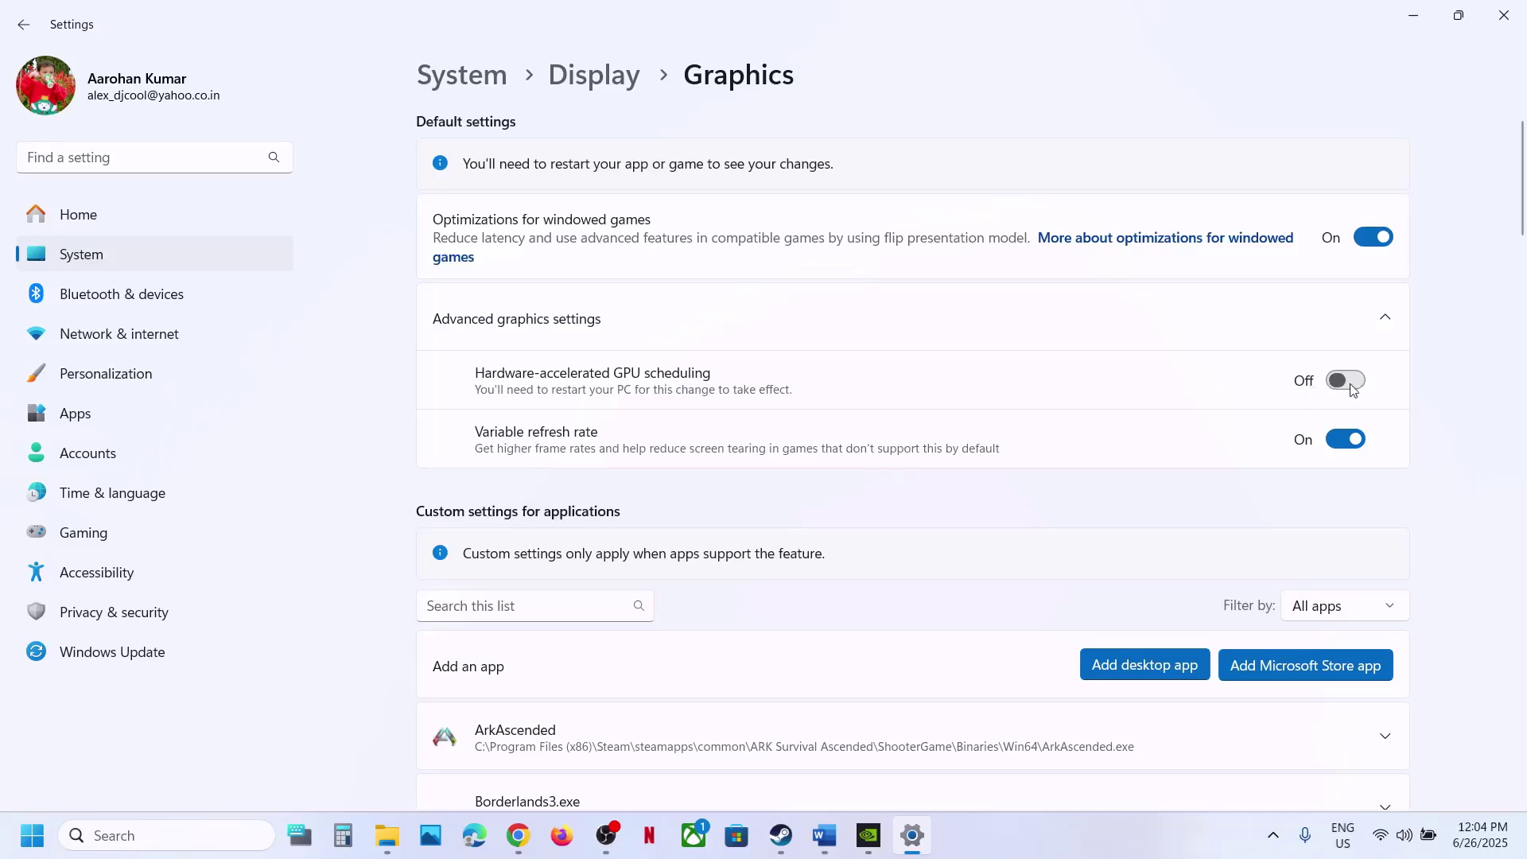
pyautogui.click(1351, 385)
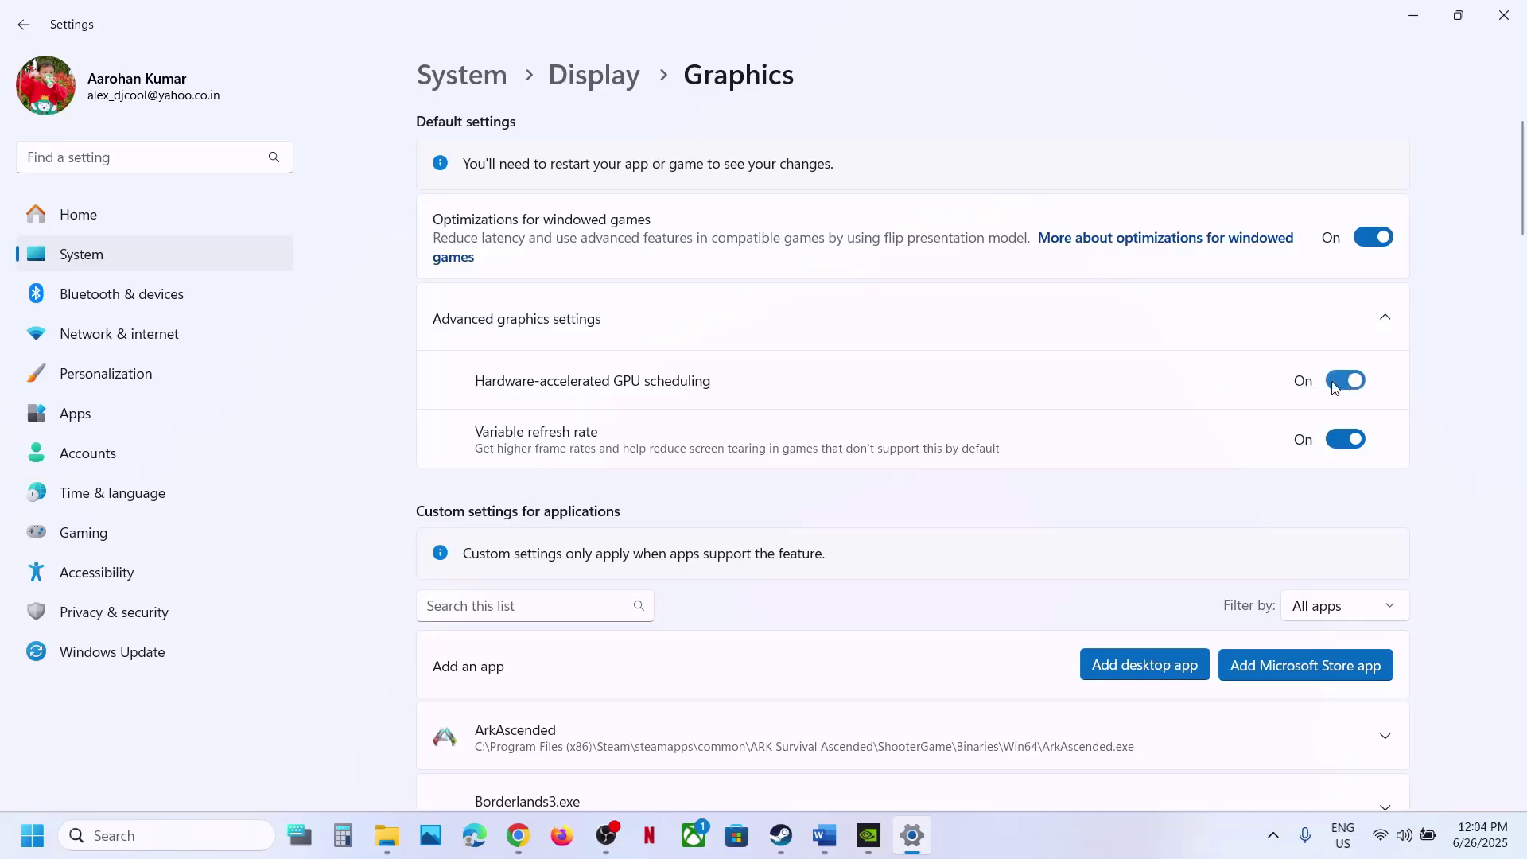
# Return to the Word document and read Step 14 about Power saver and the Intel extreme utility tool
pyautogui.click(825, 835)
pyautogui.scroll(-3, 625, 628)
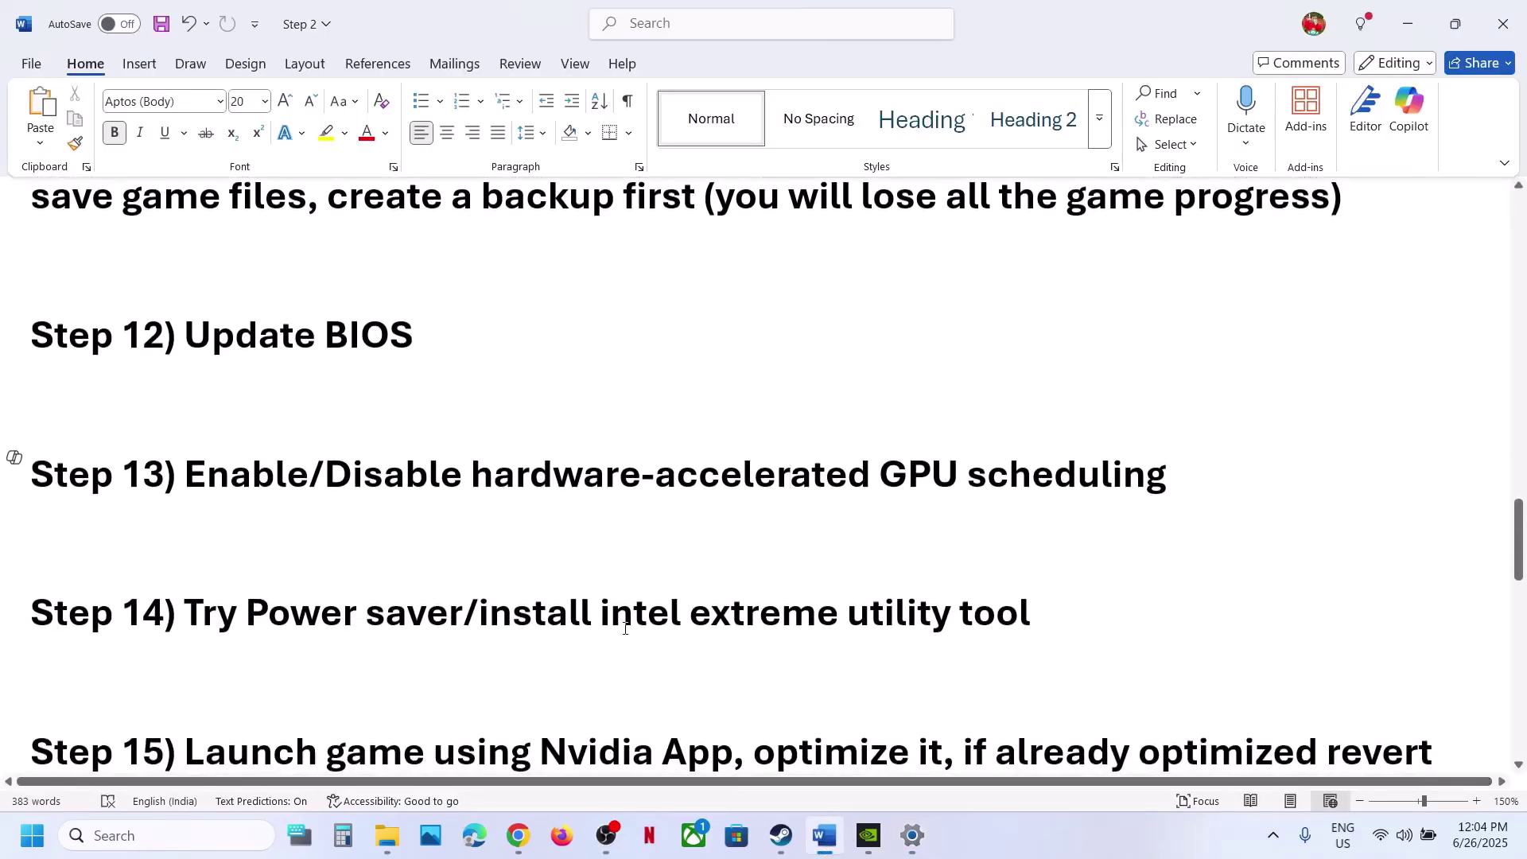
pyautogui.scroll(1, 624, 620)
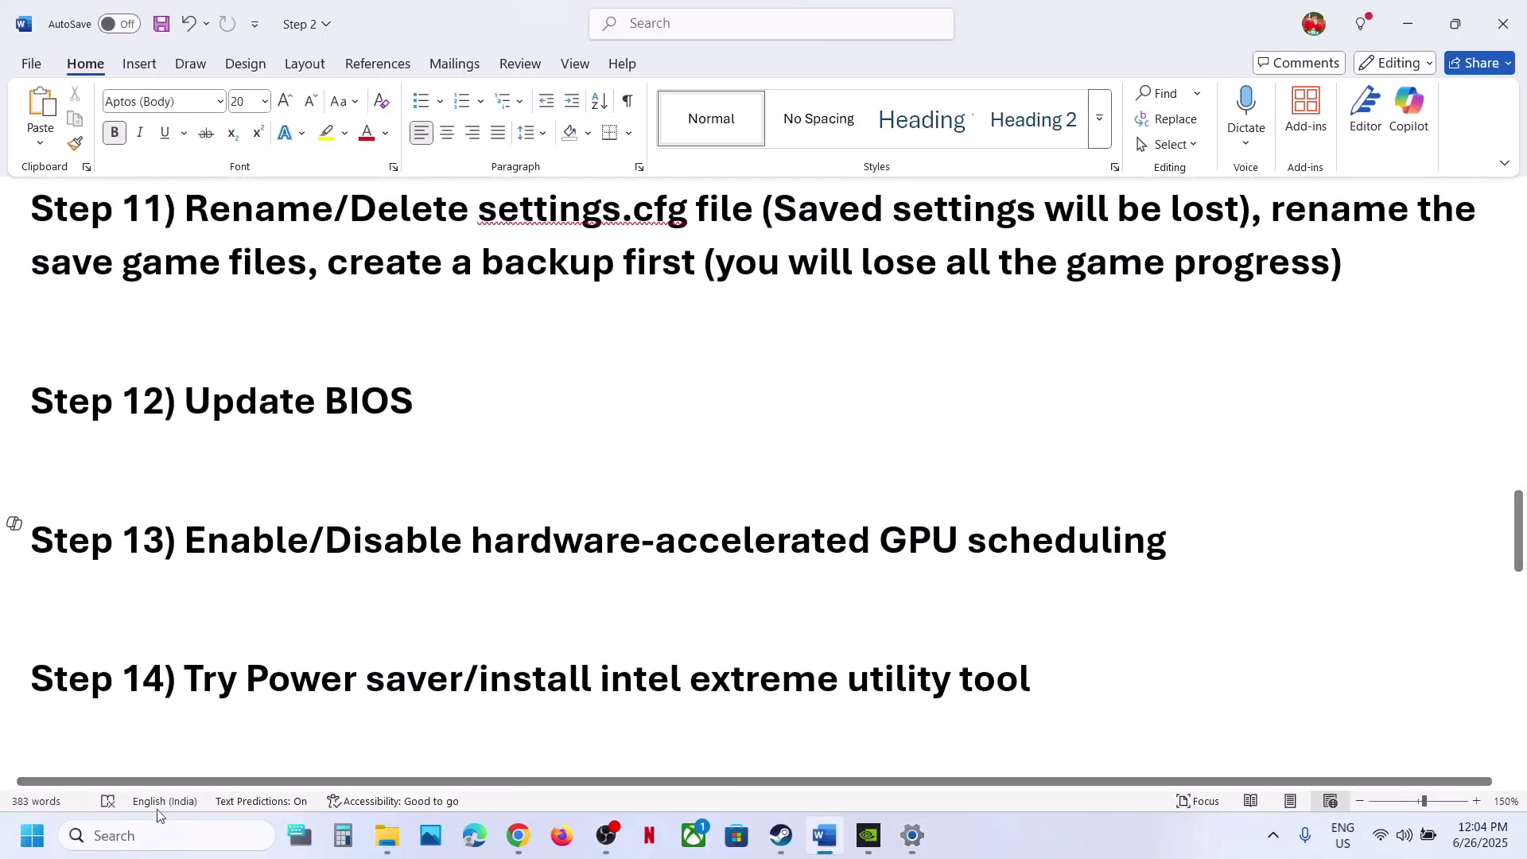
pyautogui.click(134, 847)
pyautogui.write('control panel')
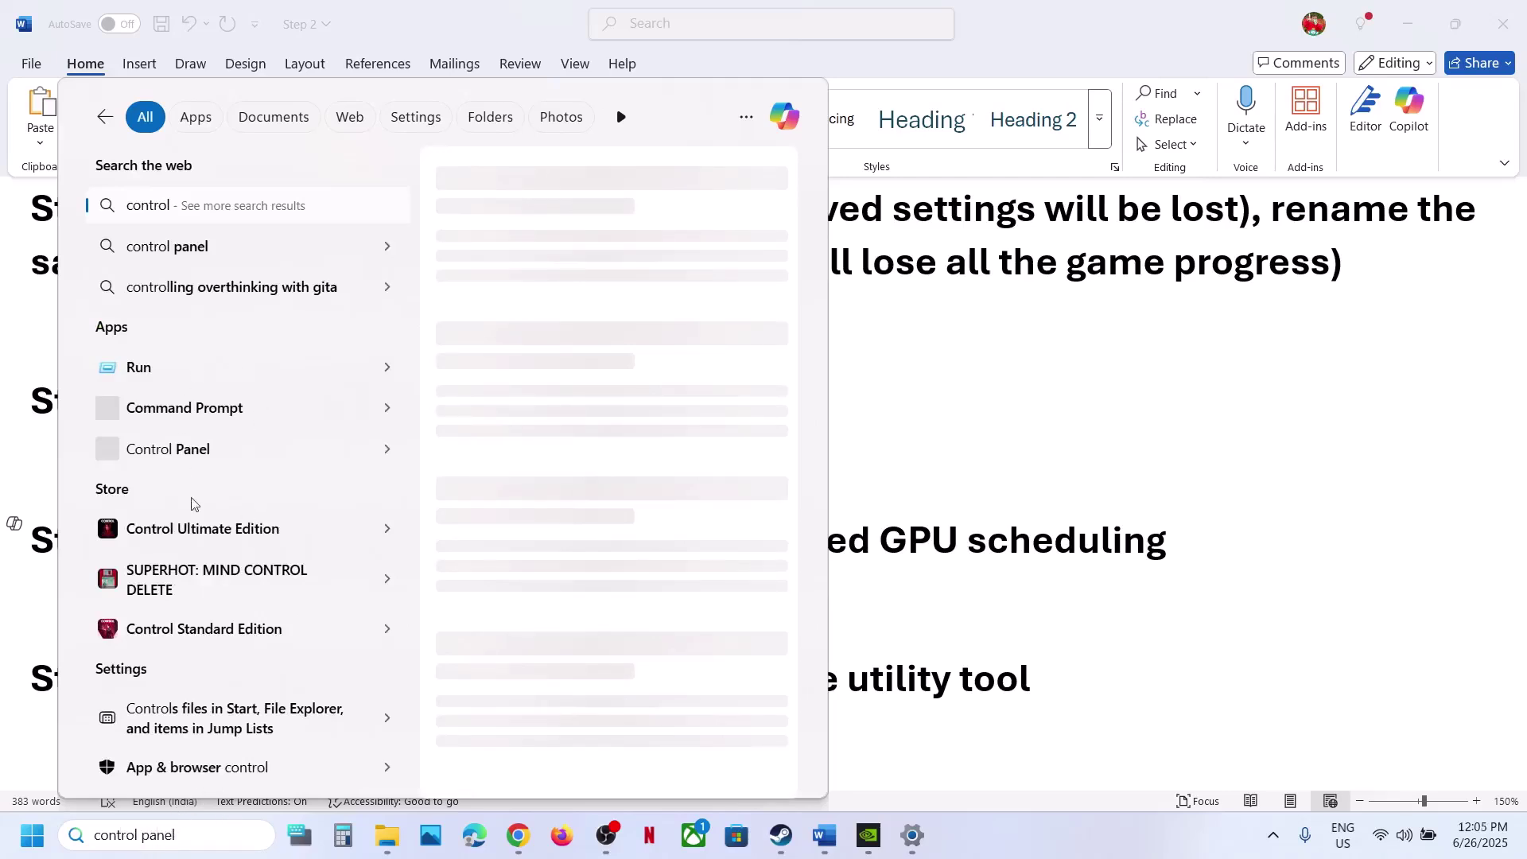
pyautogui.hotkey('ctrl', 'a')
pyautogui.press('BackSpace')
pyautogui.click(999, 822)
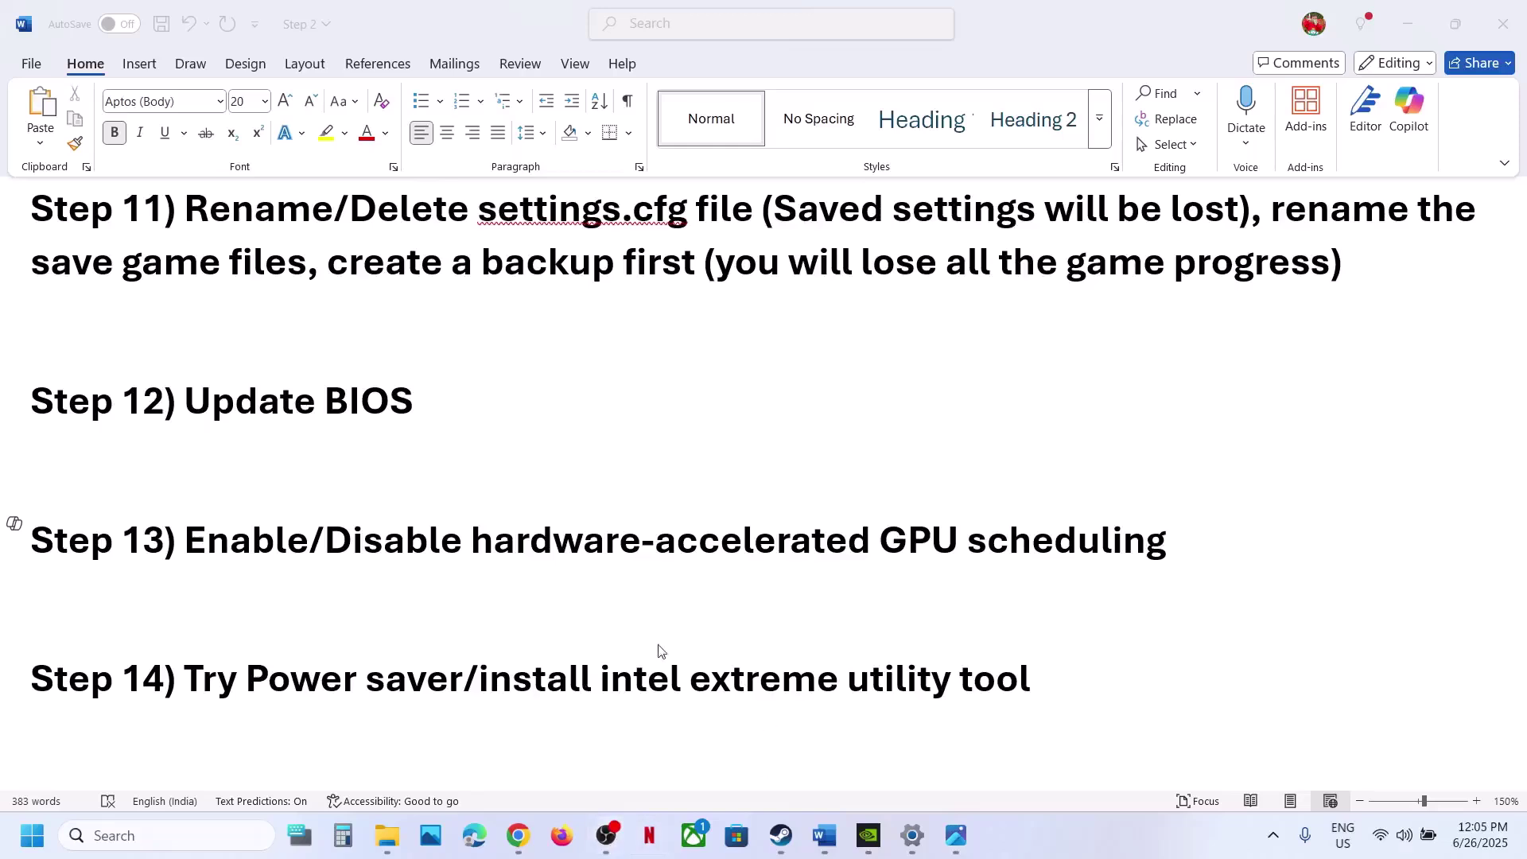
# Find and open Control Panel, and go to Power Options under Hardware and Sound
pyautogui.click(127, 834)
pyautogui.write('control')
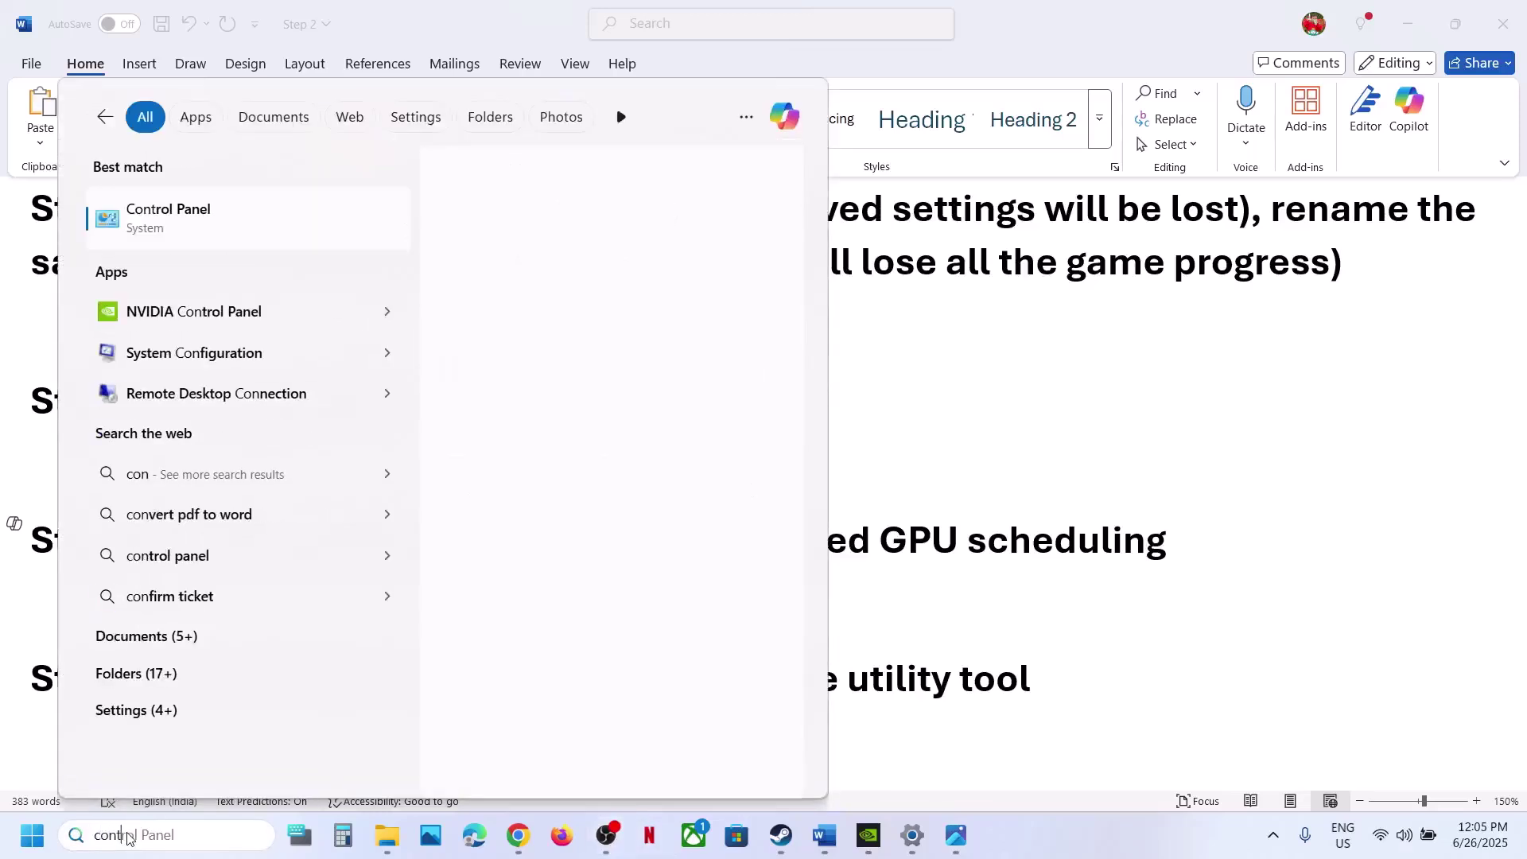
pyautogui.press('Return')
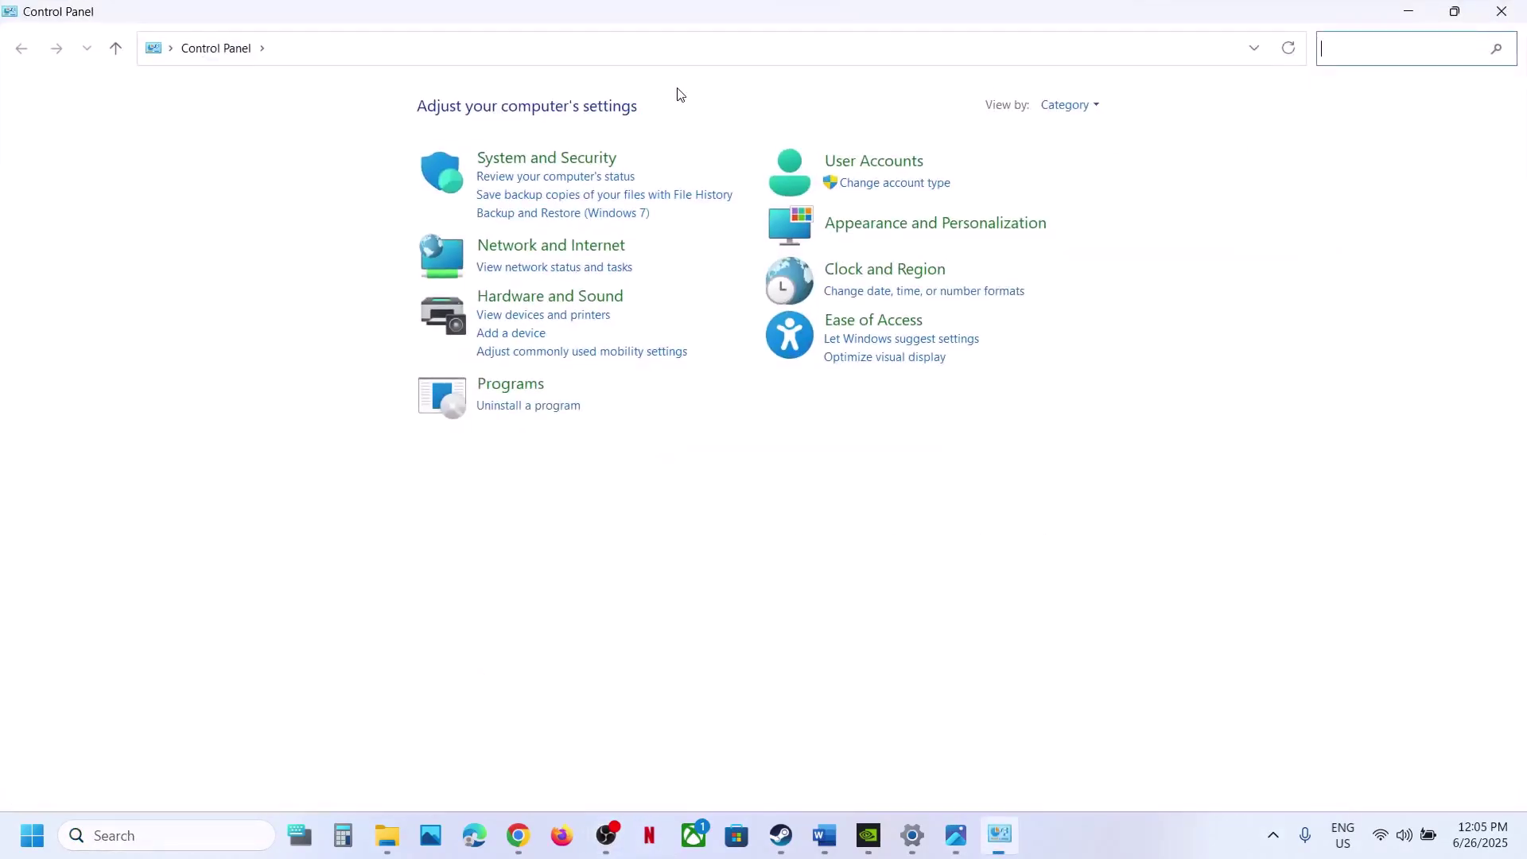
pyautogui.click(576, 298)
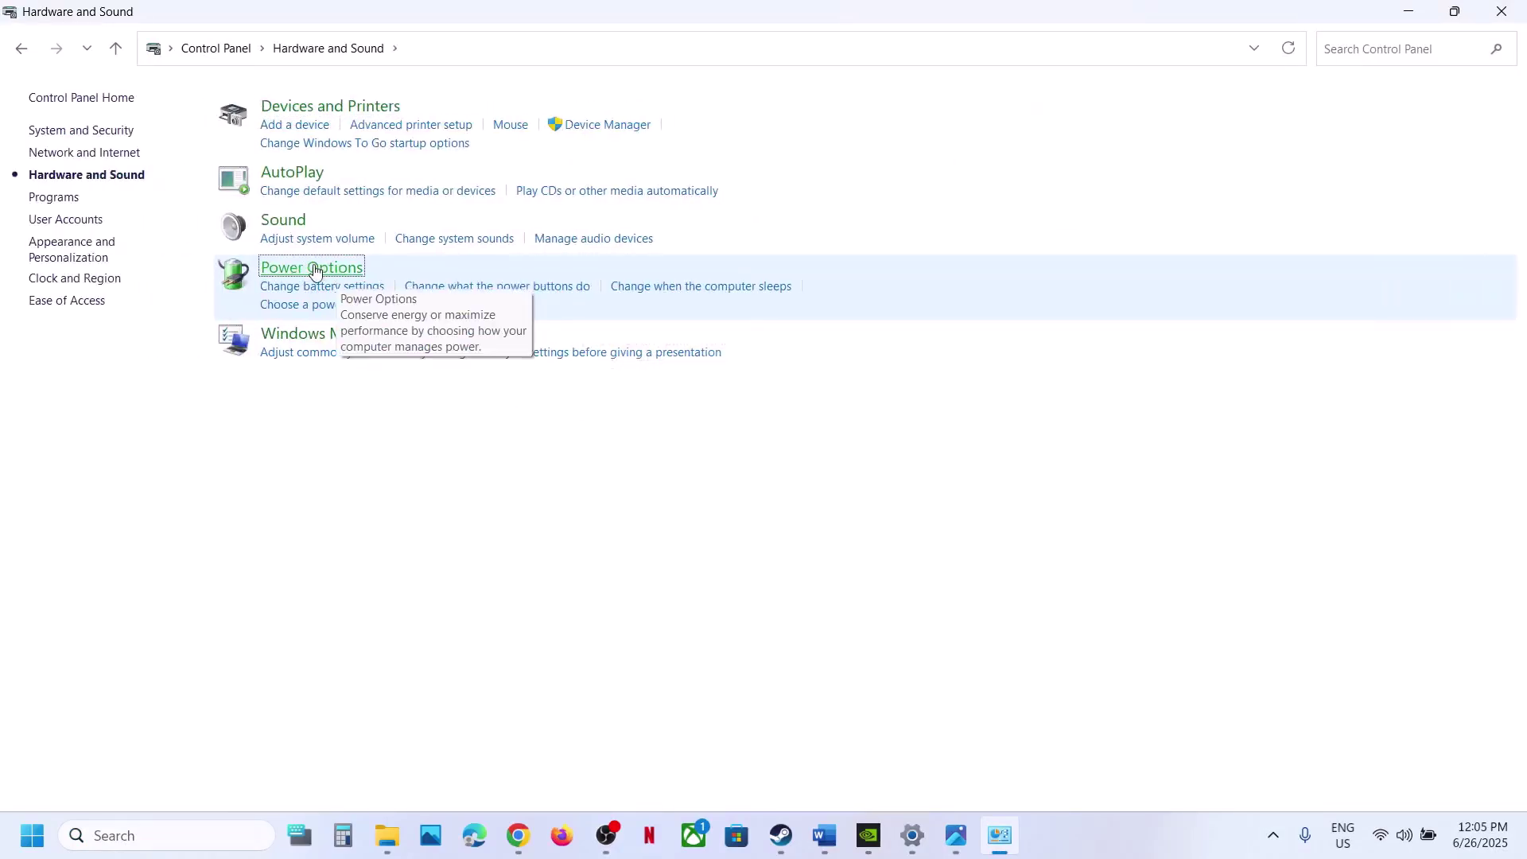
pyautogui.click(316, 267)
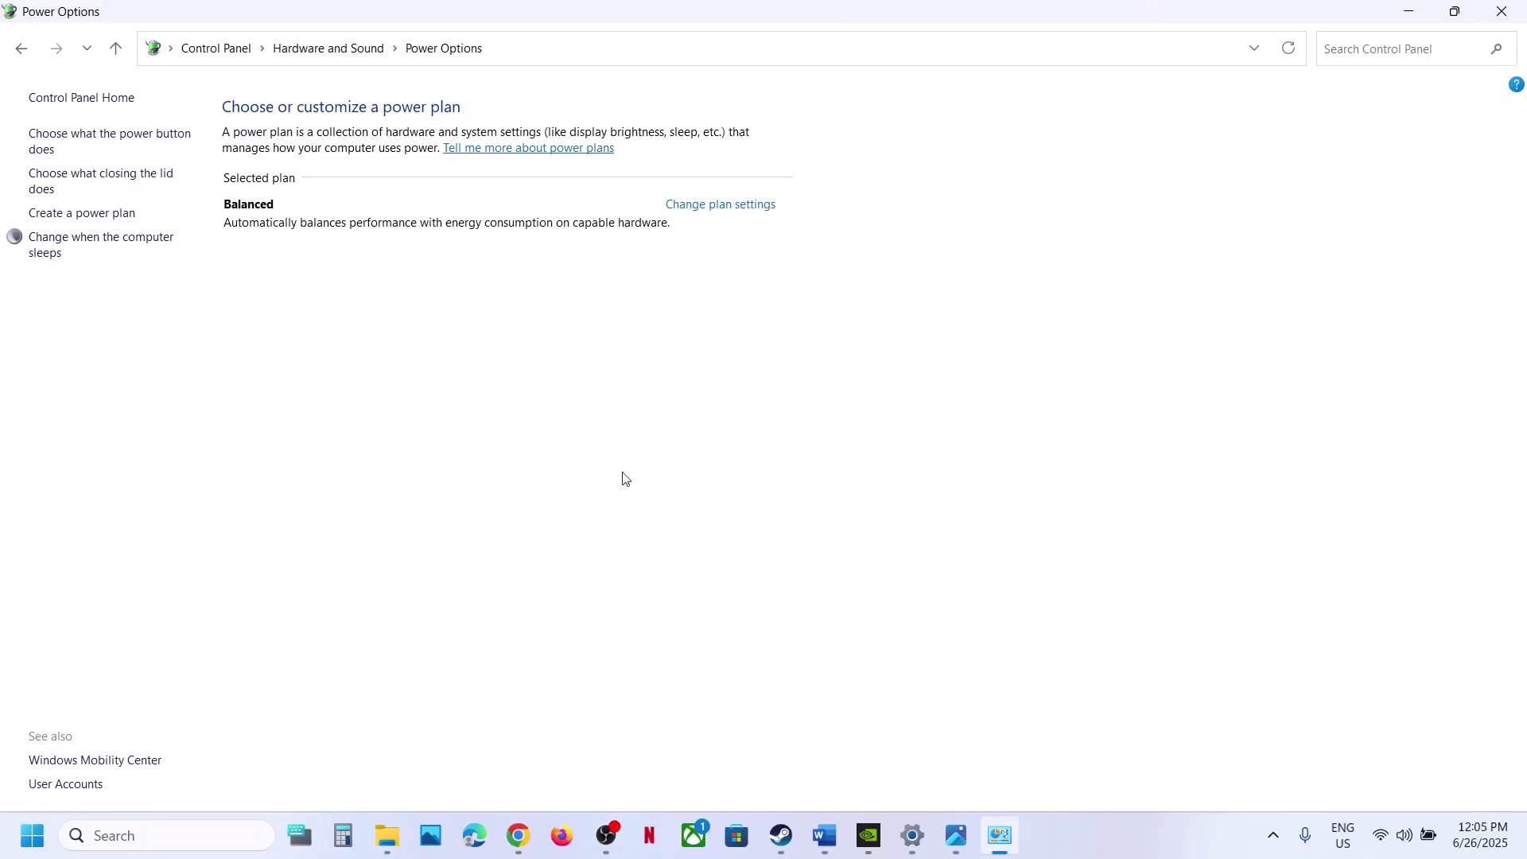
# View the Power Saver.jpg reference image and the next image showing the Performance Core Ratio in Intel Extreme Tuning Utility
pyautogui.click(958, 833)
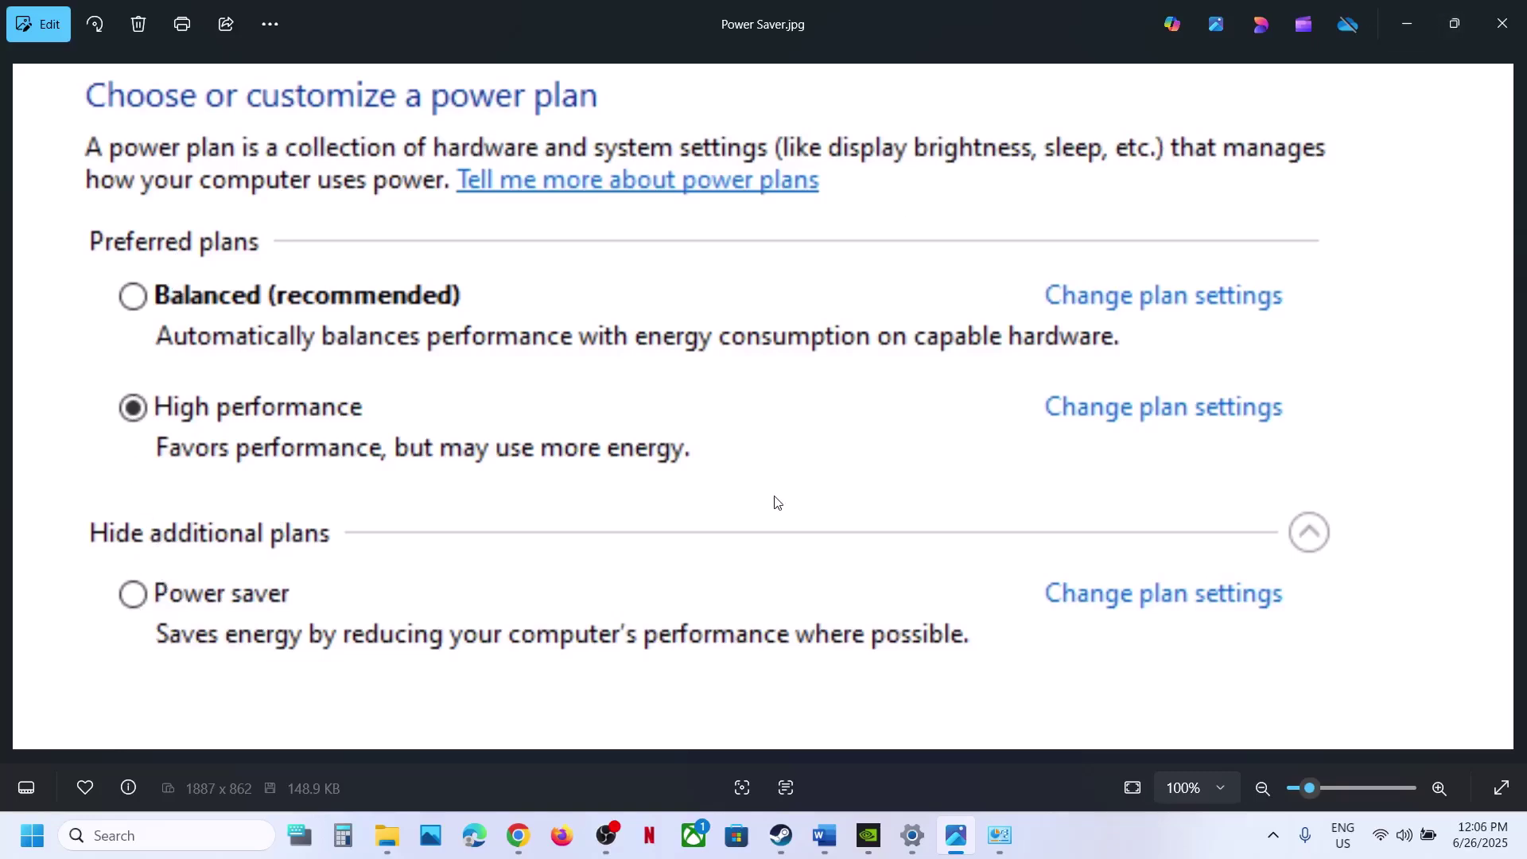
pyautogui.press('Right')
pyautogui.scroll(3, 733, 189)
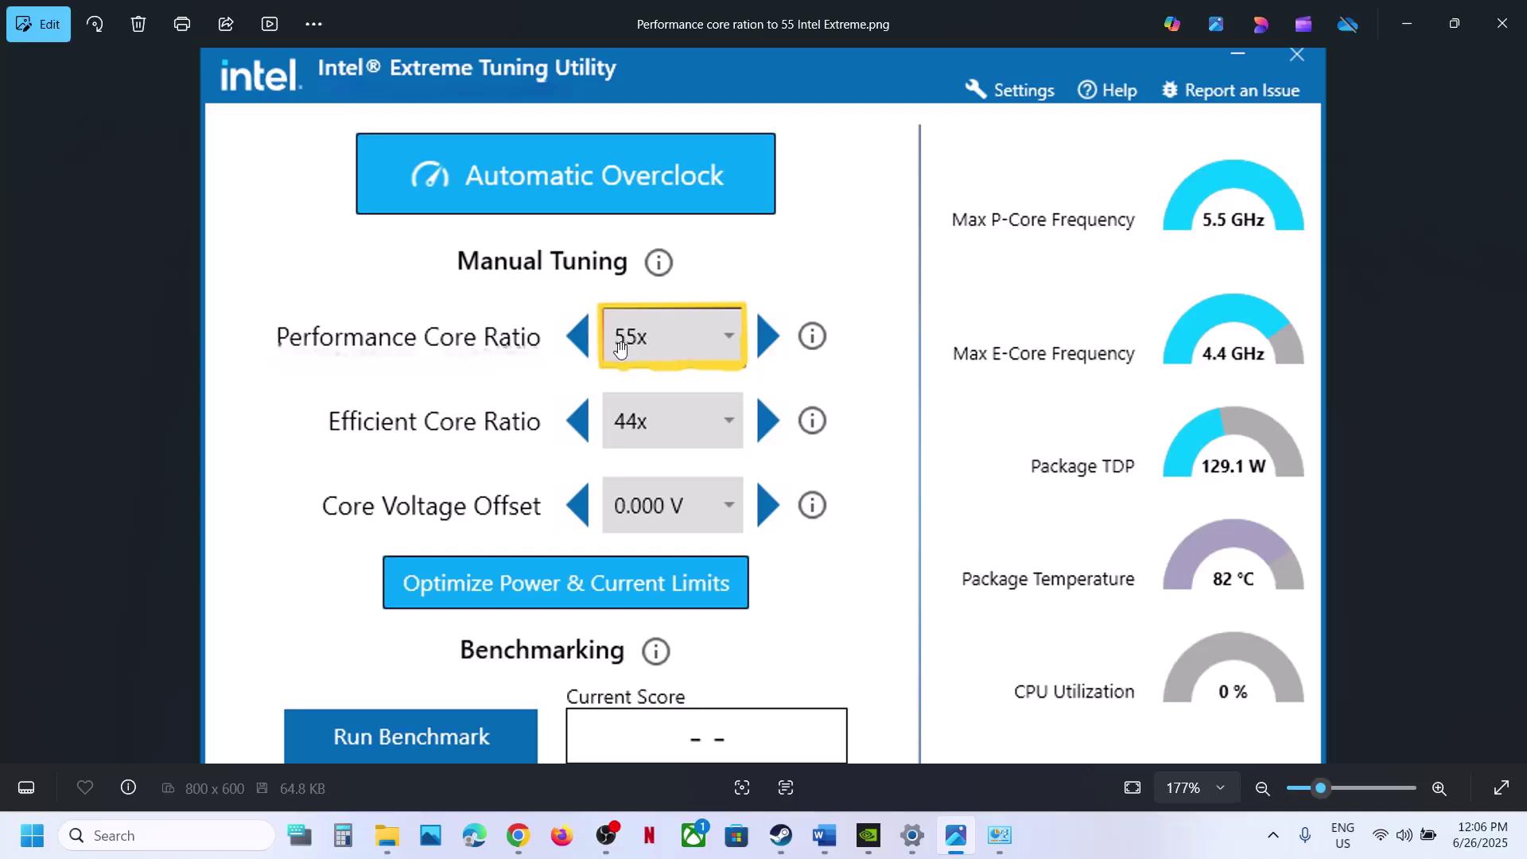
pyautogui.scroll(-2, 764, 493)
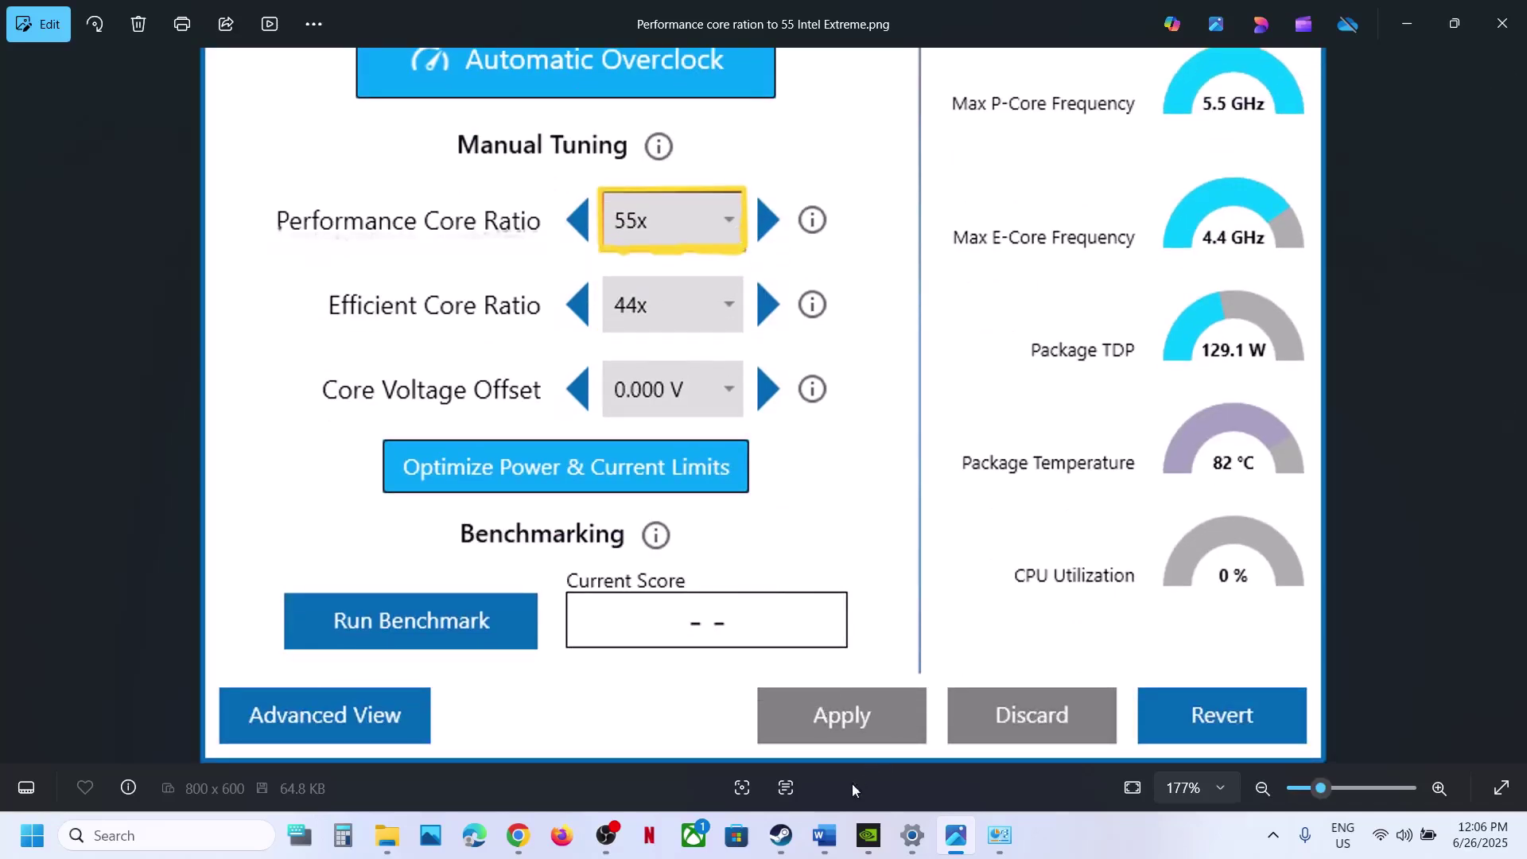
# Bring up the game's page in Steam, return to the Word document and highlight "game using Nvidia App" in Step 15
pyautogui.click(781, 835)
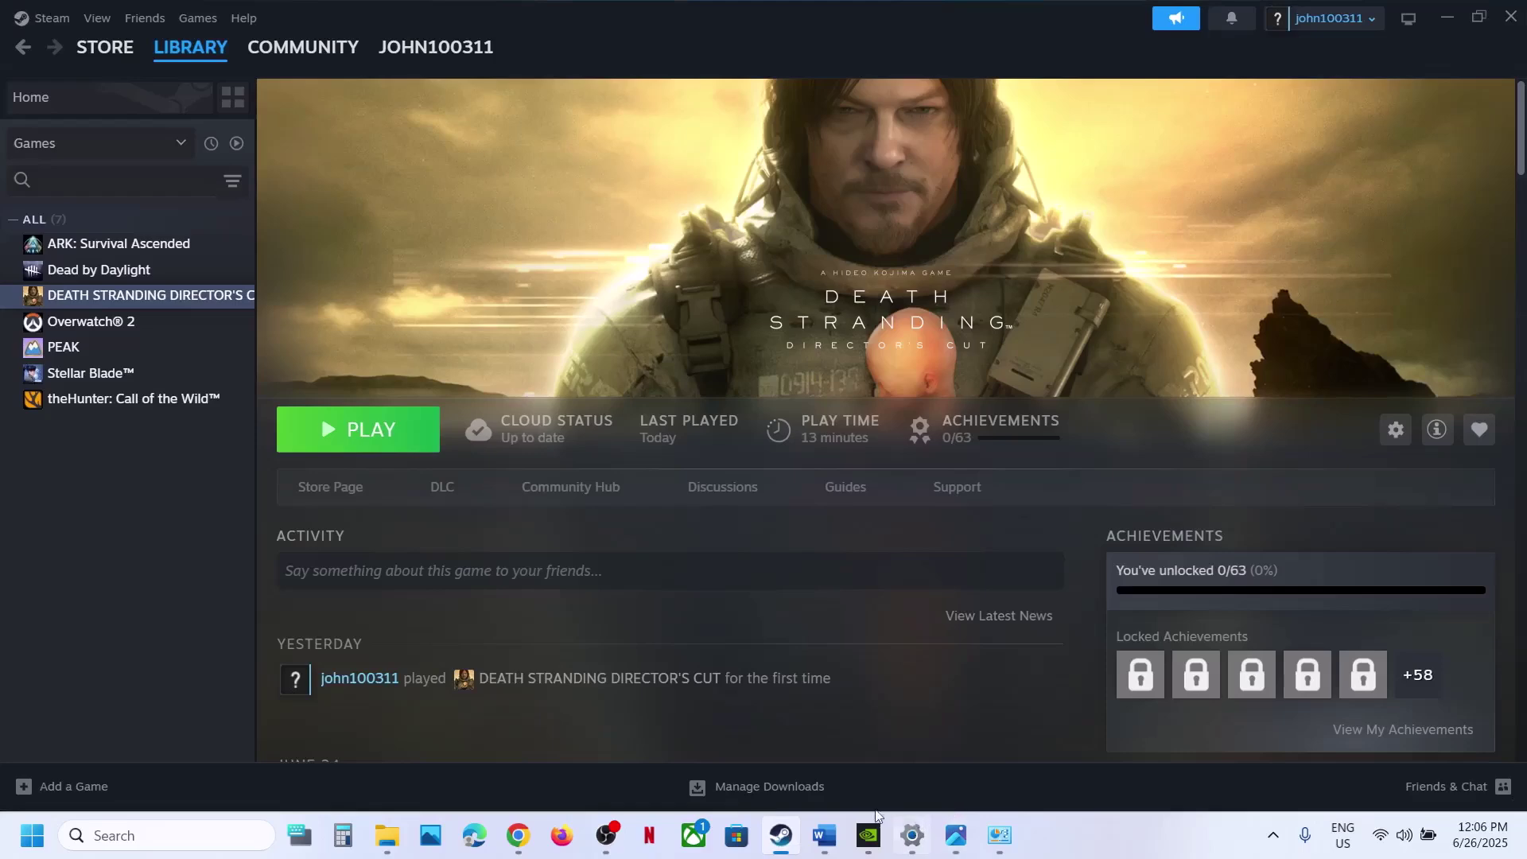
pyautogui.click(824, 835)
pyautogui.scroll(-3, 706, 544)
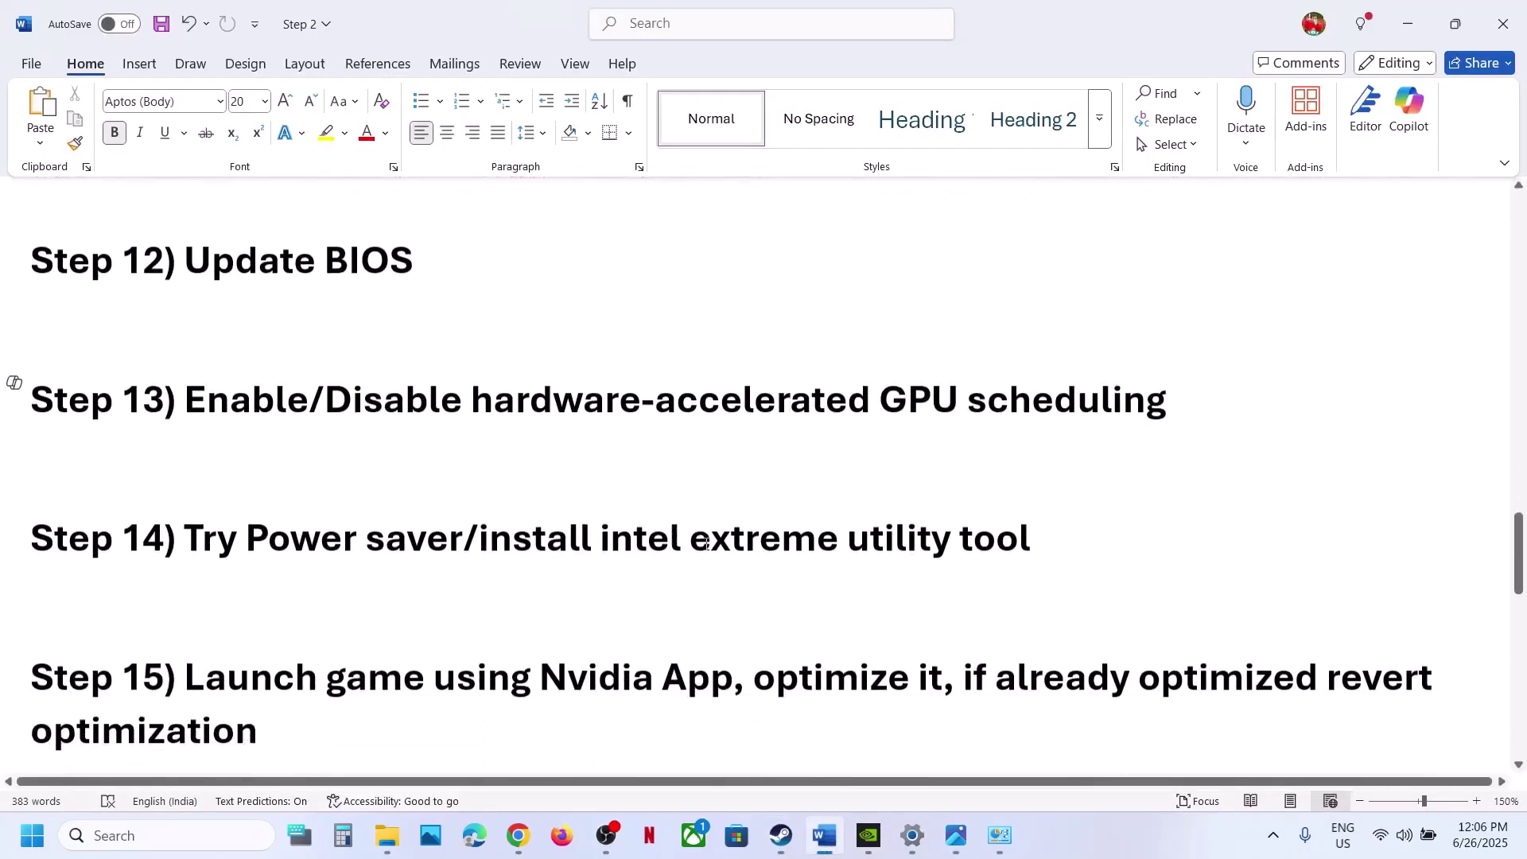
pyautogui.moveTo(365, 633); pyautogui.dragTo(732, 637)
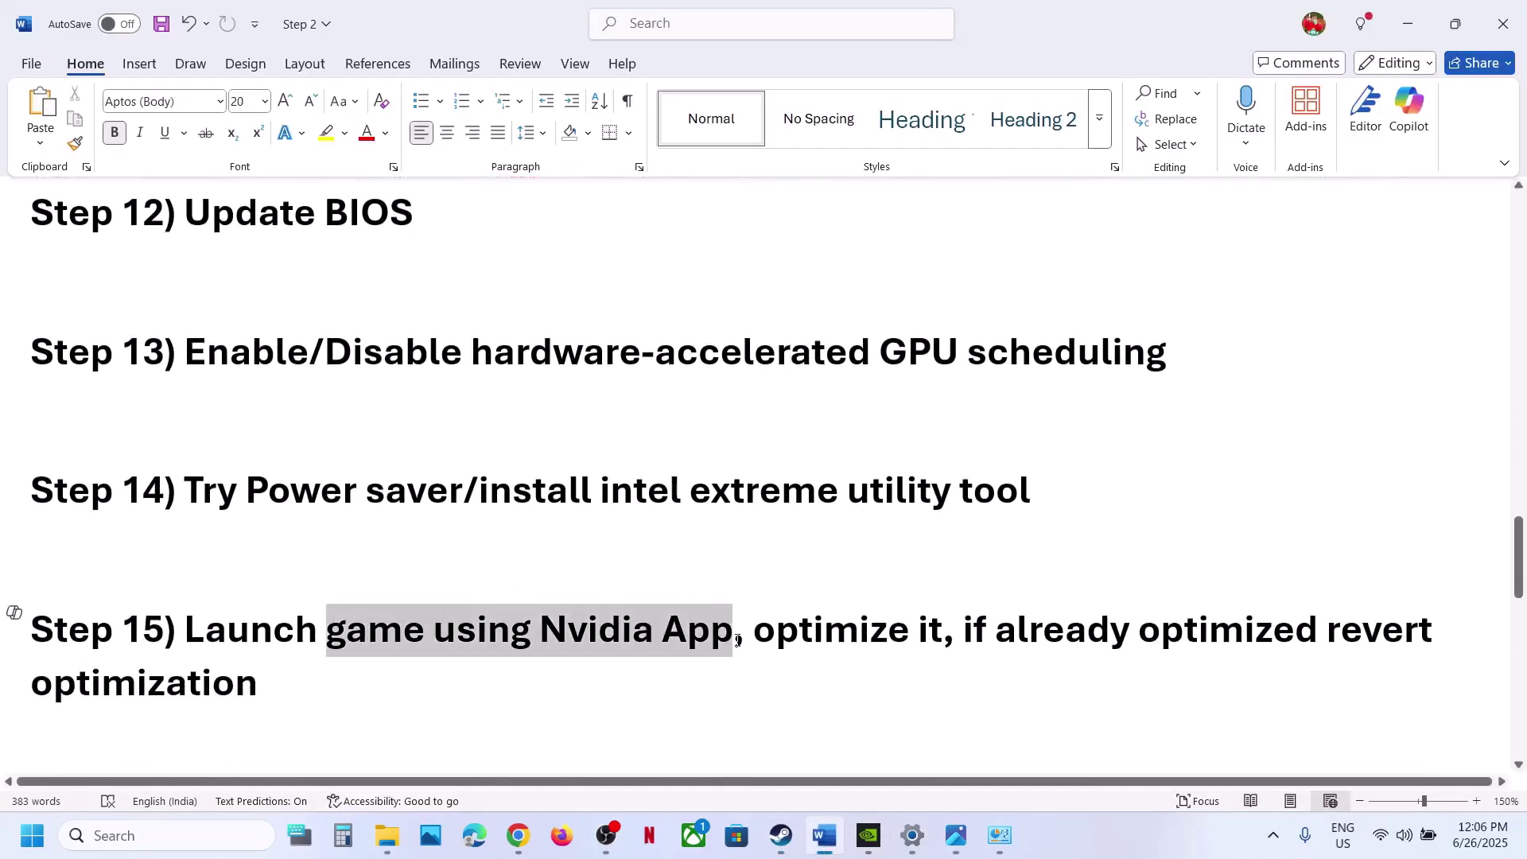
# Switch to the NVIDIA App and open the graphics settings for Death Stranding Director's Cut from its library
pyautogui.click(243, 832)
pyautogui.write('nvi')
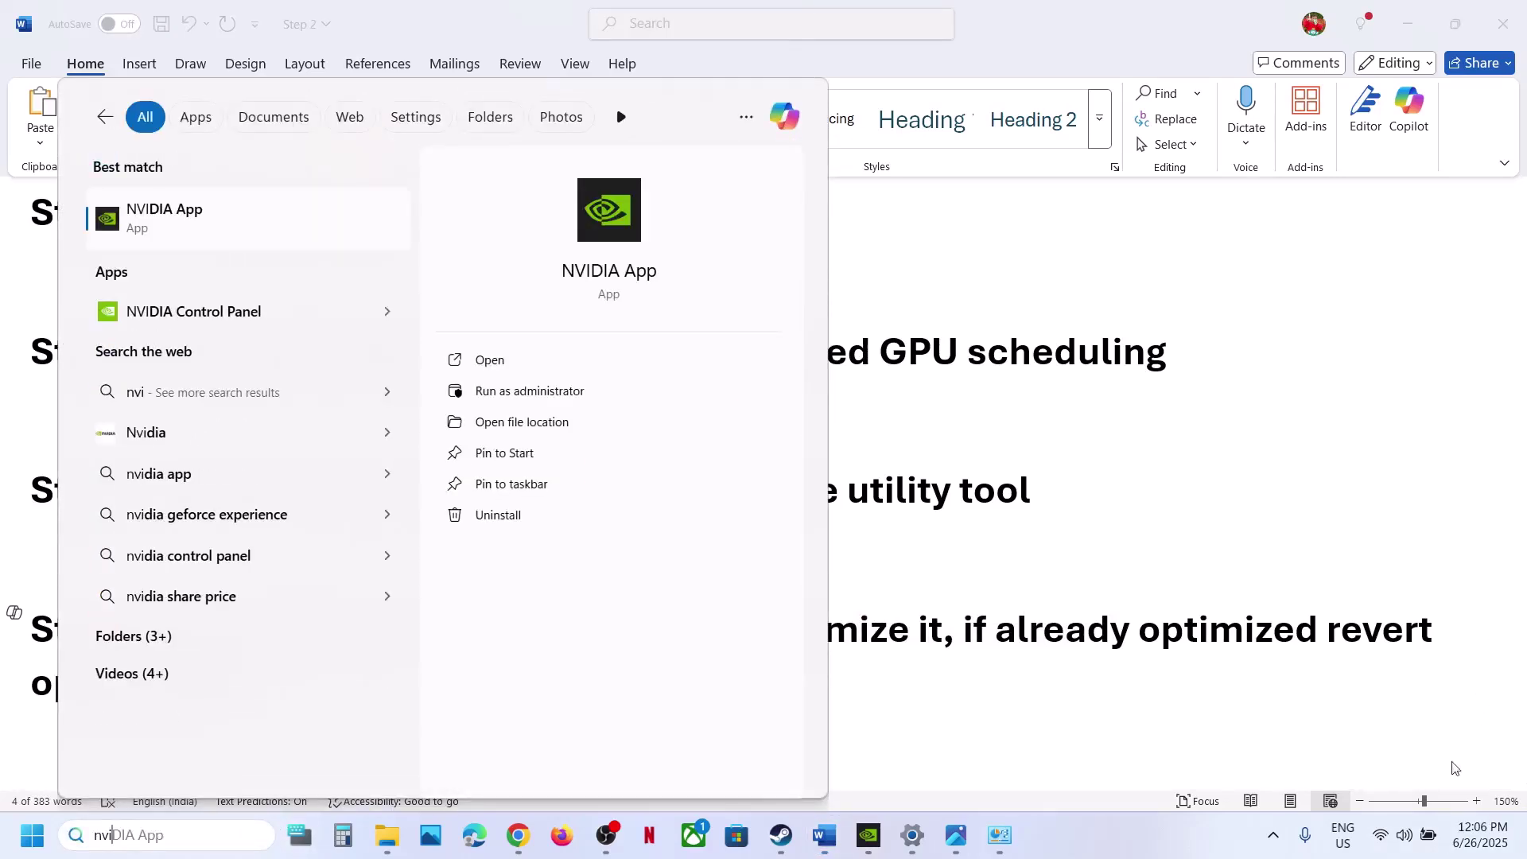
pyautogui.click(868, 835)
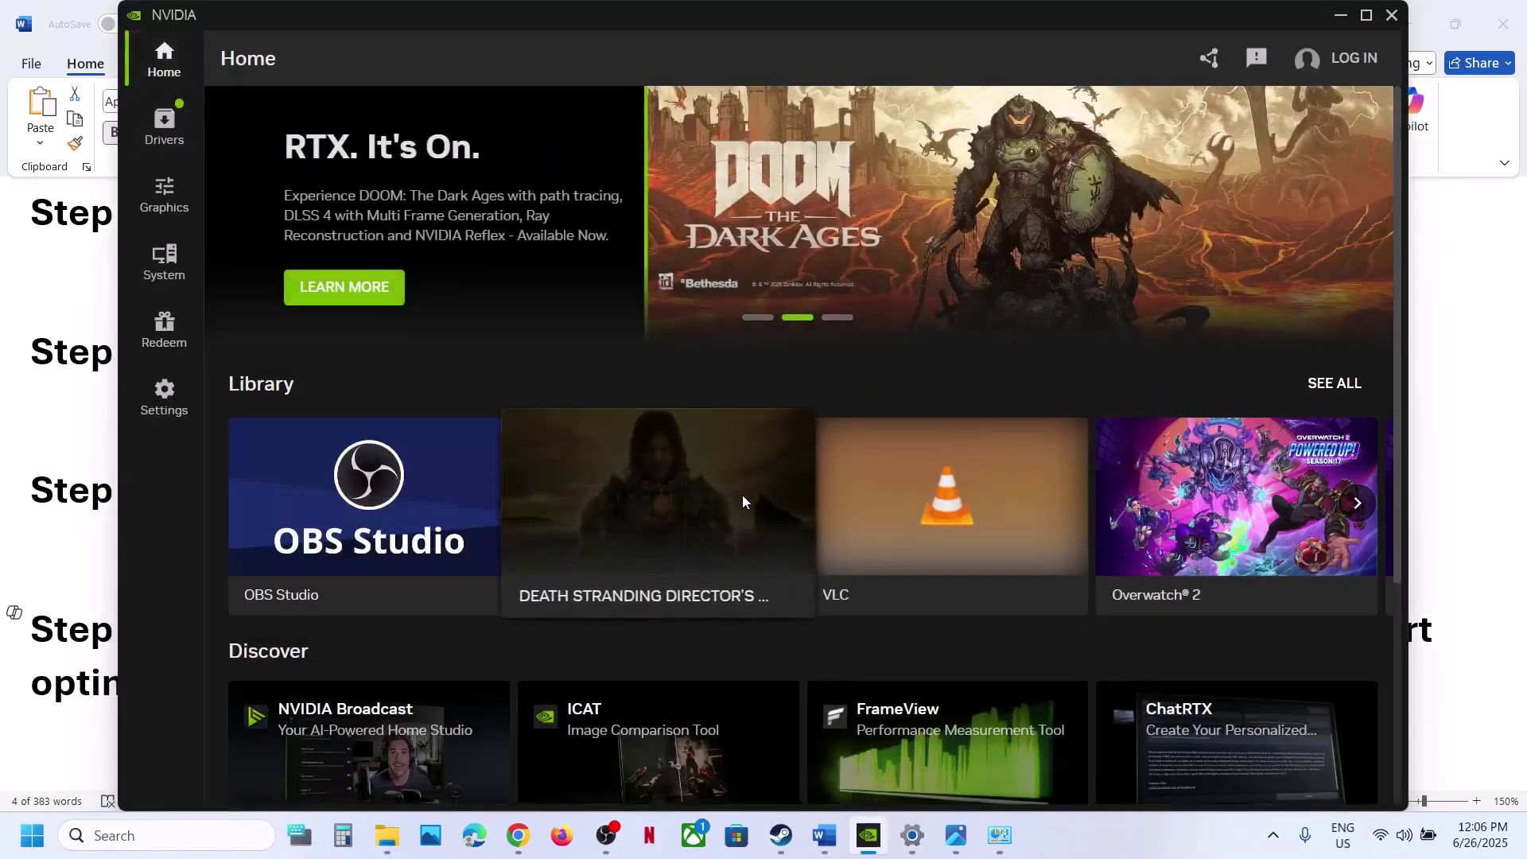
pyautogui.moveTo(660, 525)
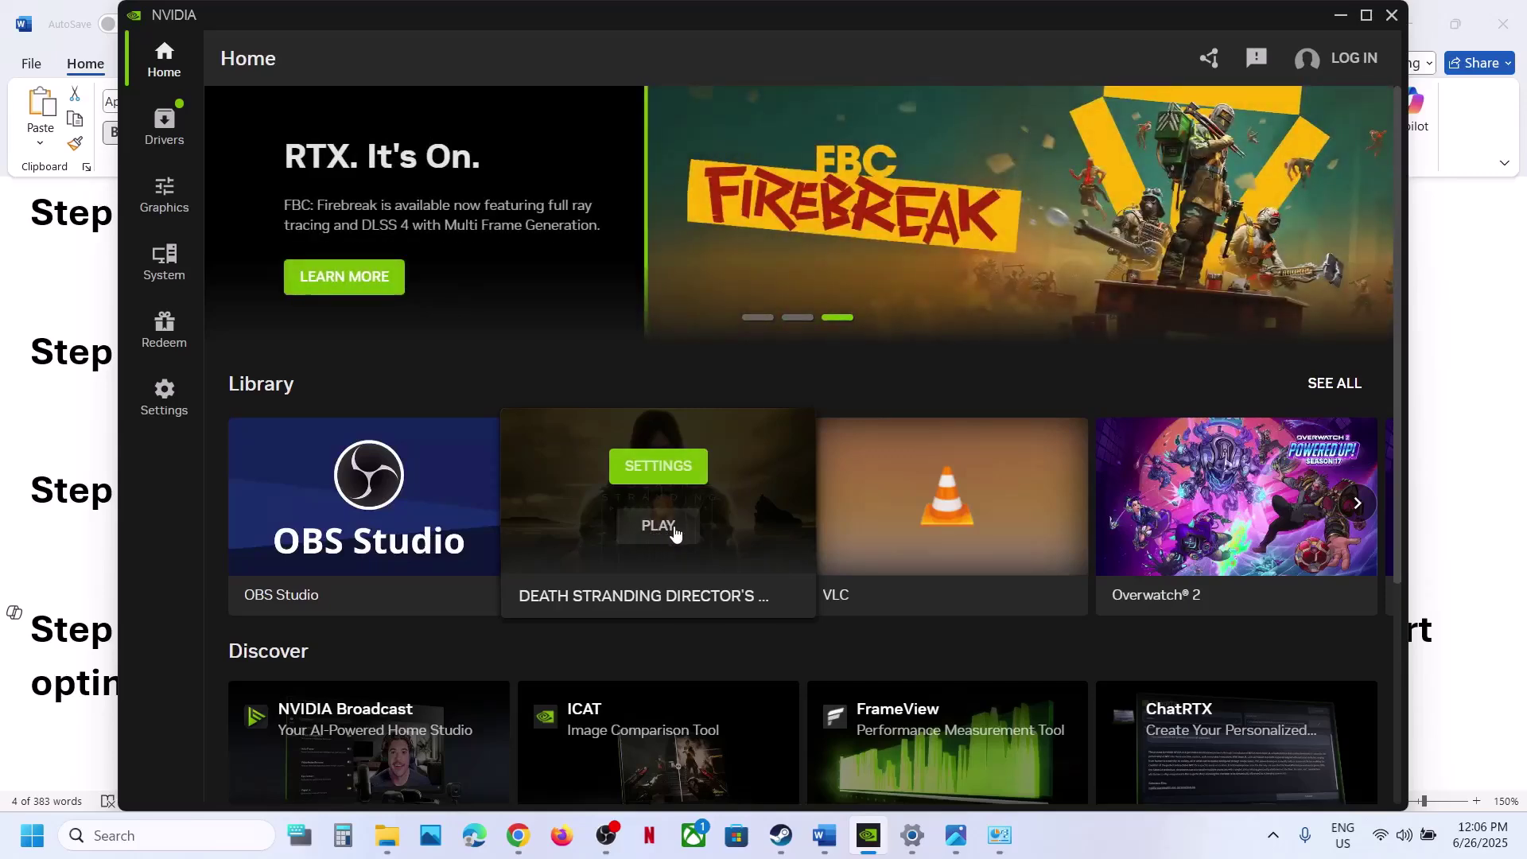
pyautogui.click(659, 465)
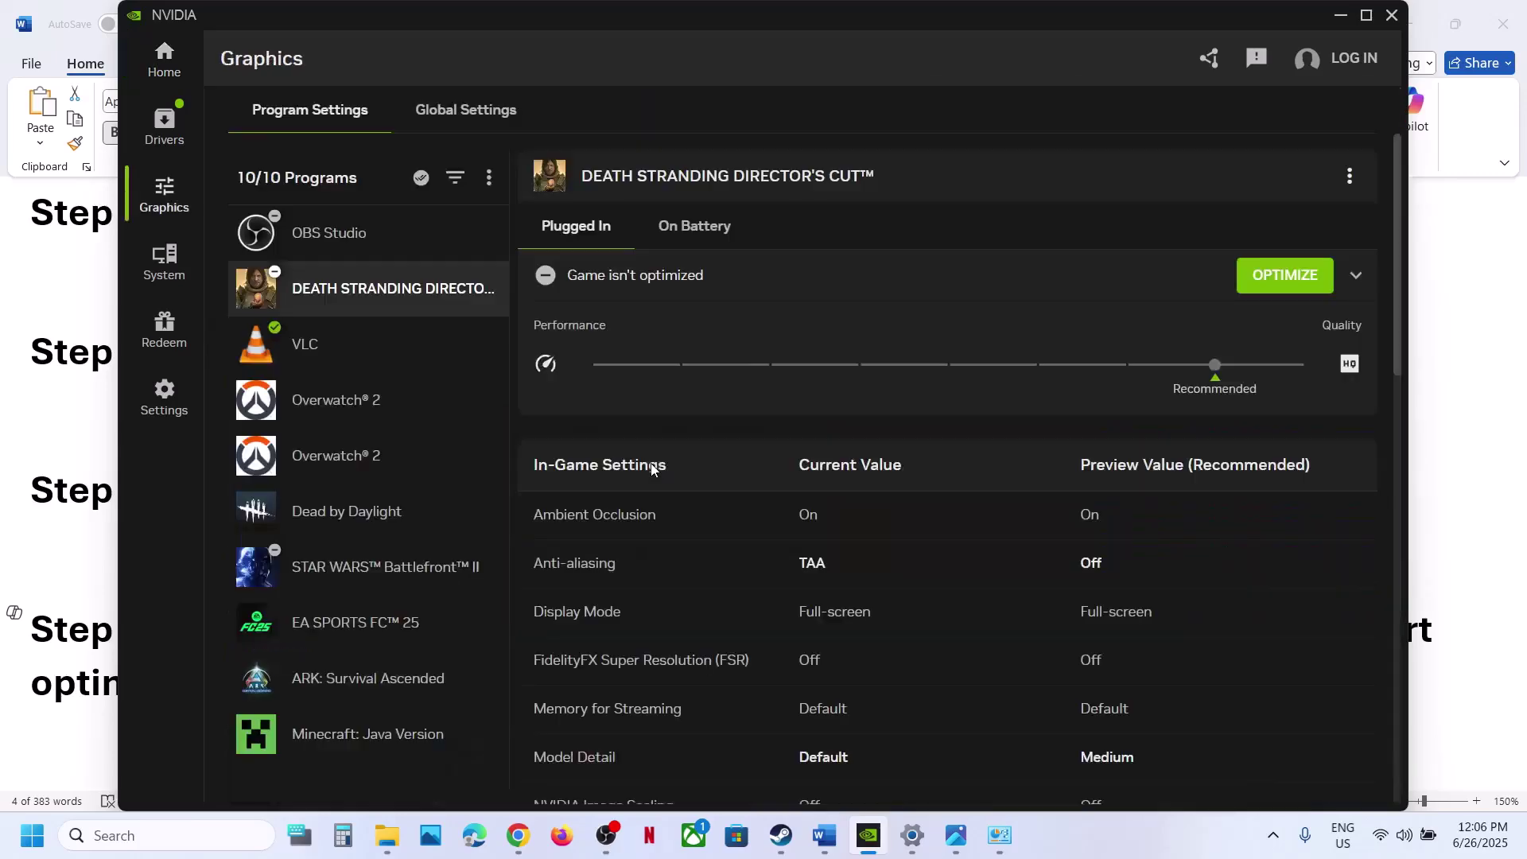
# Optimize Death Stranding Director's Cut with the recommended settings and show its additional options, including Play
pyautogui.click(1263, 288)
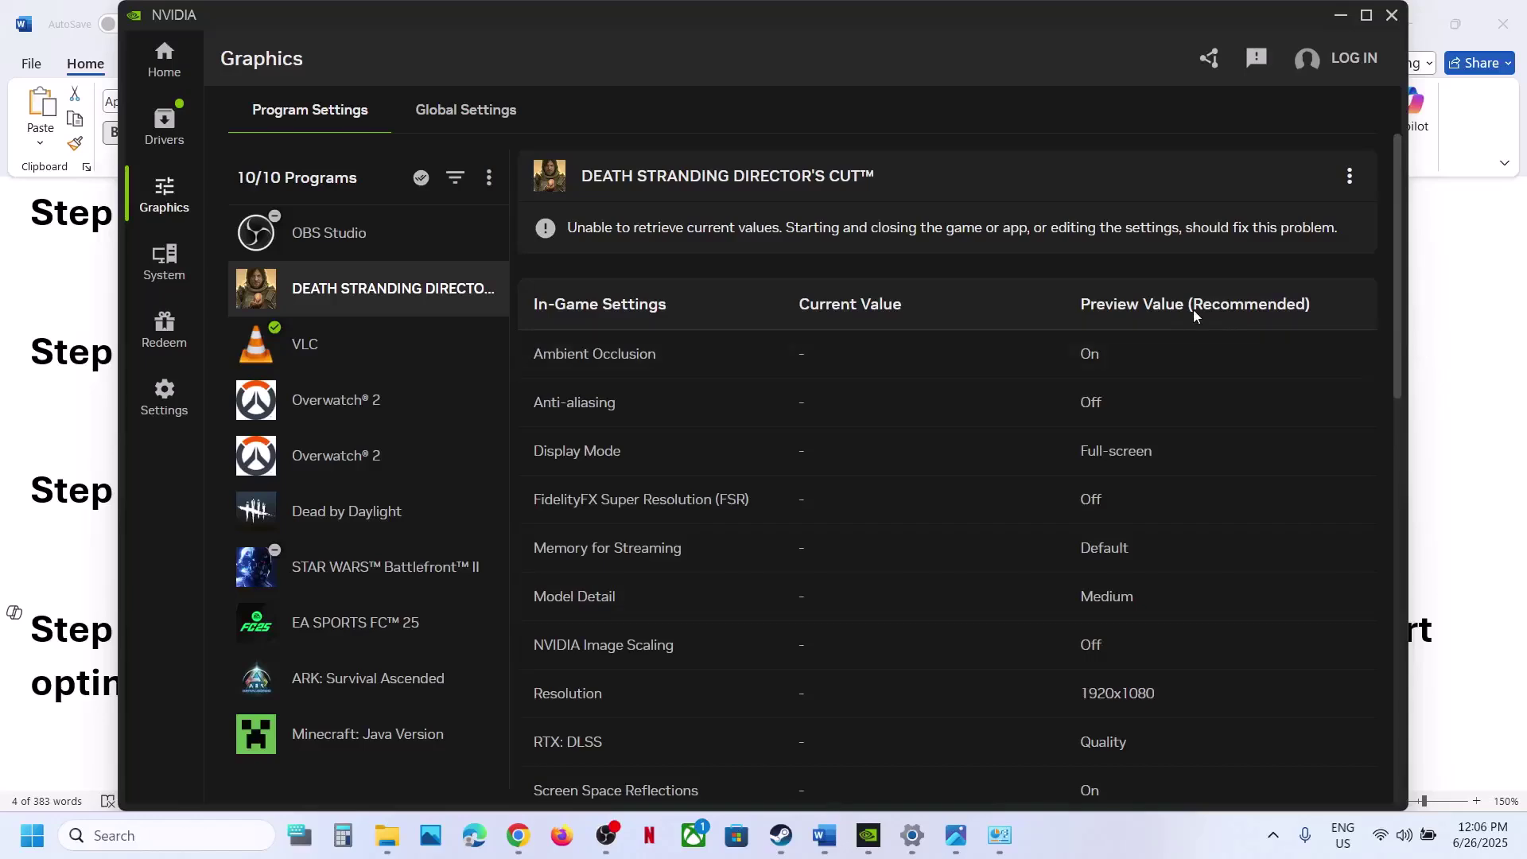
pyautogui.click(1349, 177)
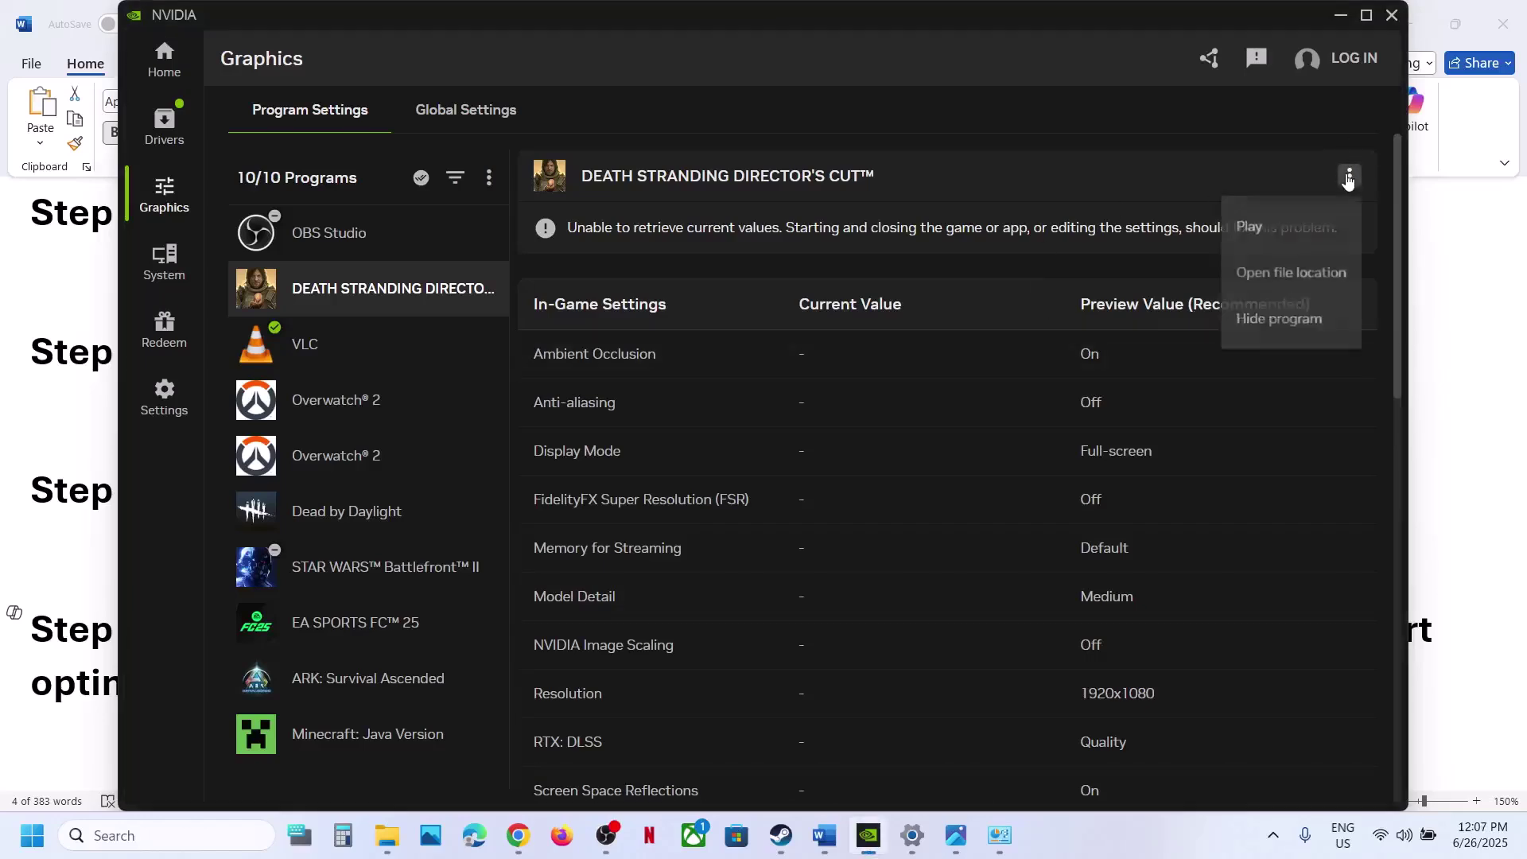
pyautogui.click(1087, 203)
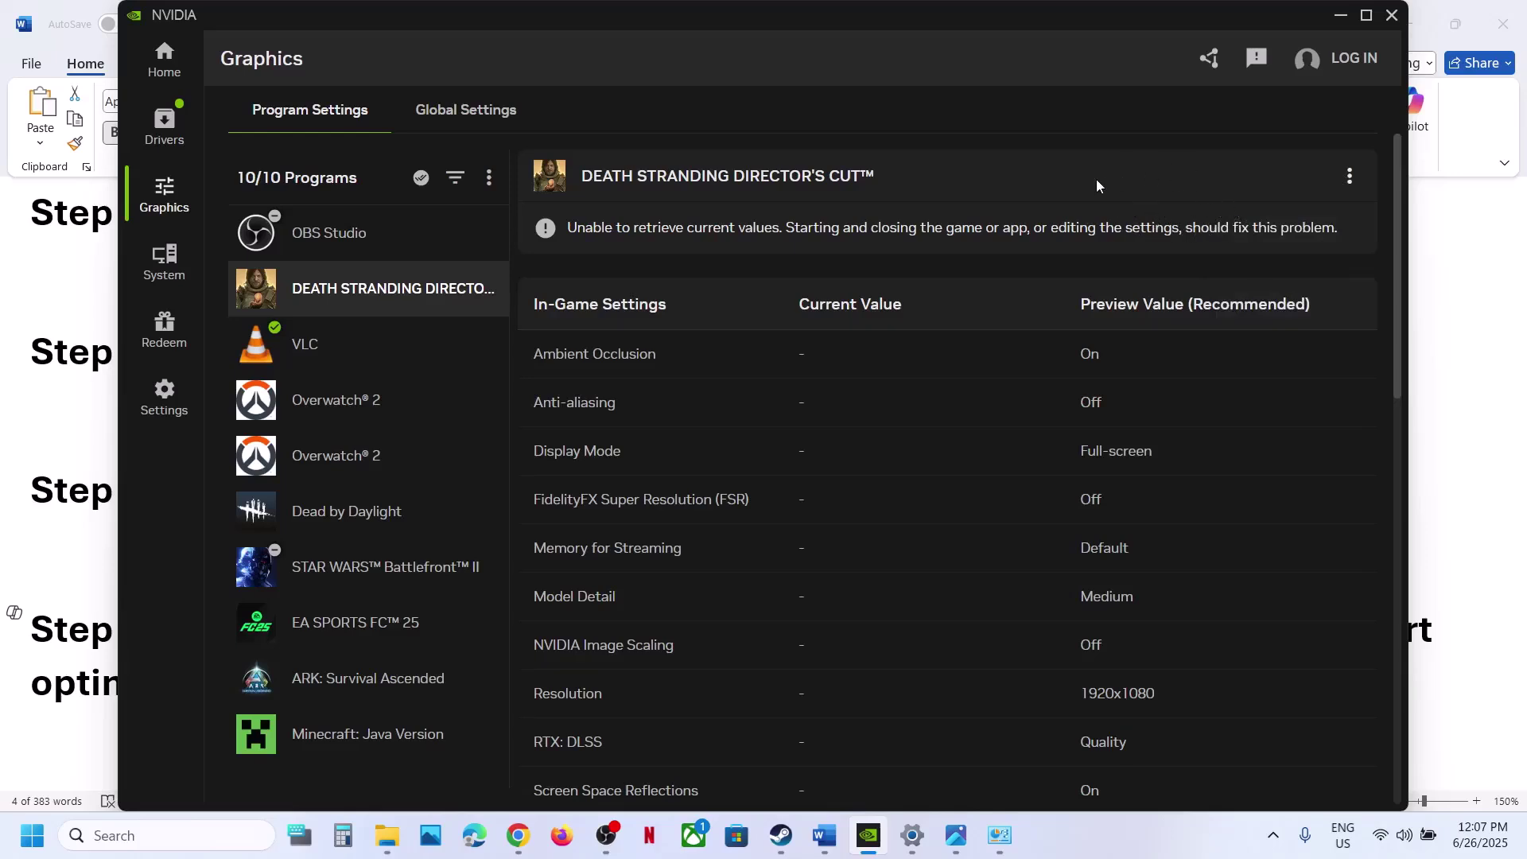
# Return to the Word document and highlight "if already optimized revert optimization" in Step 15 and "dx11/-dx12 in launch" in Step 16
pyautogui.click(35, 544)
pyautogui.scroll(-2, 434, 624)
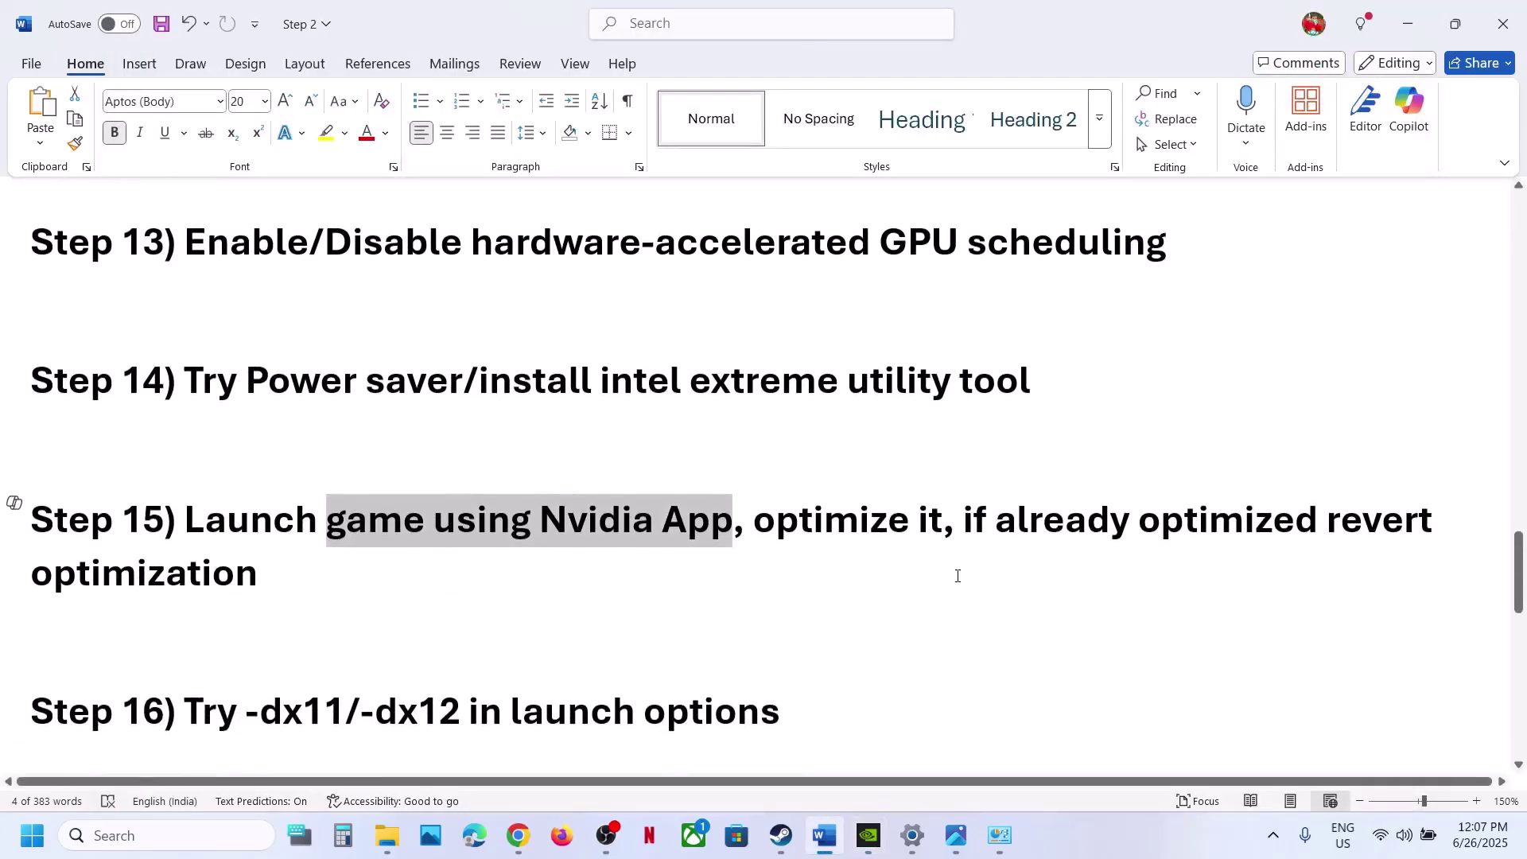
pyautogui.moveTo(965, 523); pyautogui.dragTo(374, 573)
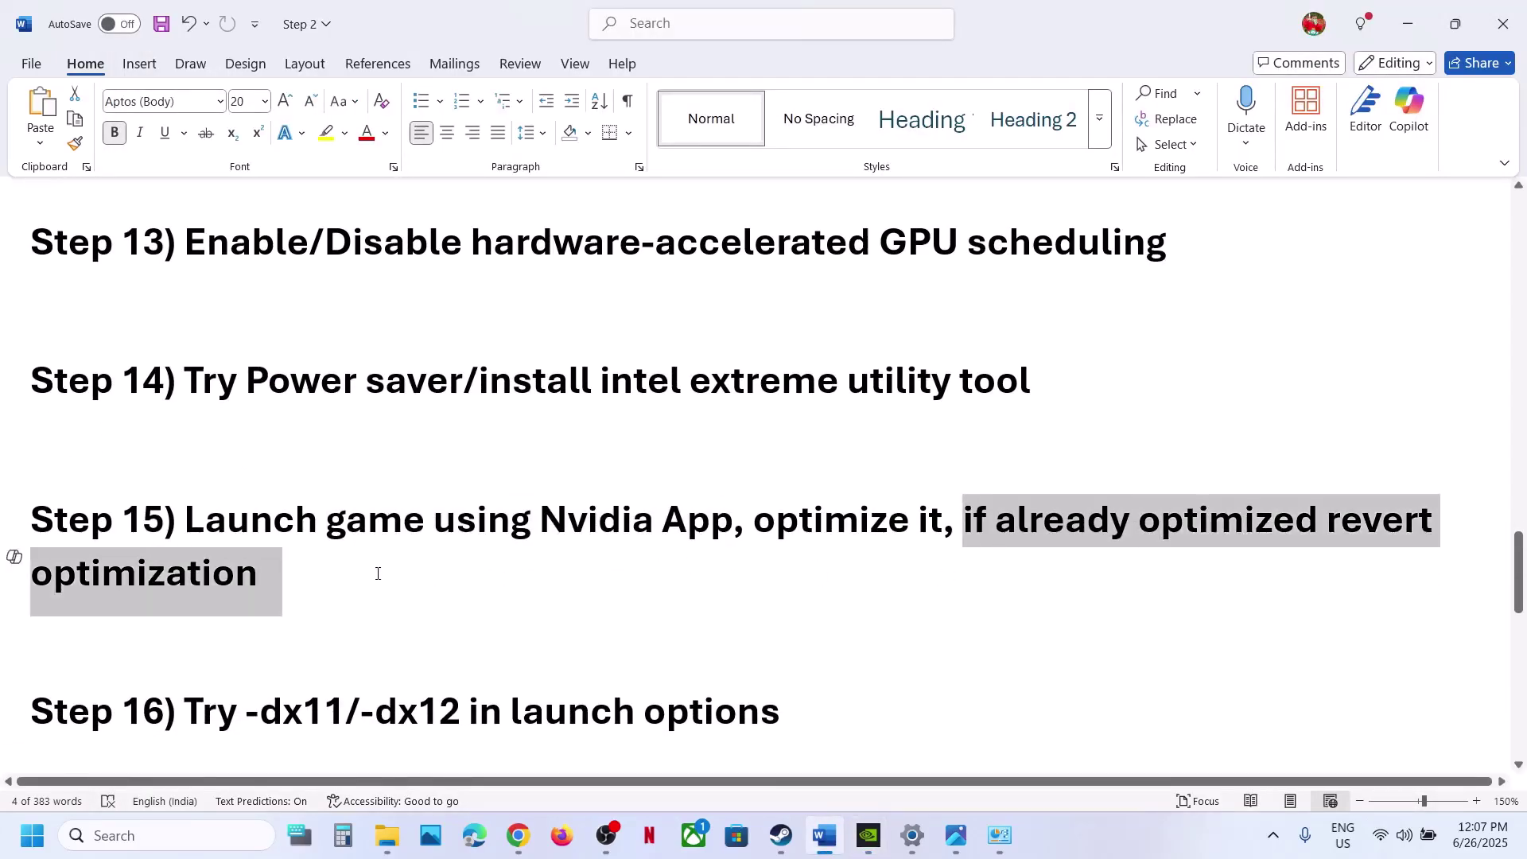
pyautogui.click(374, 581)
pyautogui.scroll(-2, 375, 572)
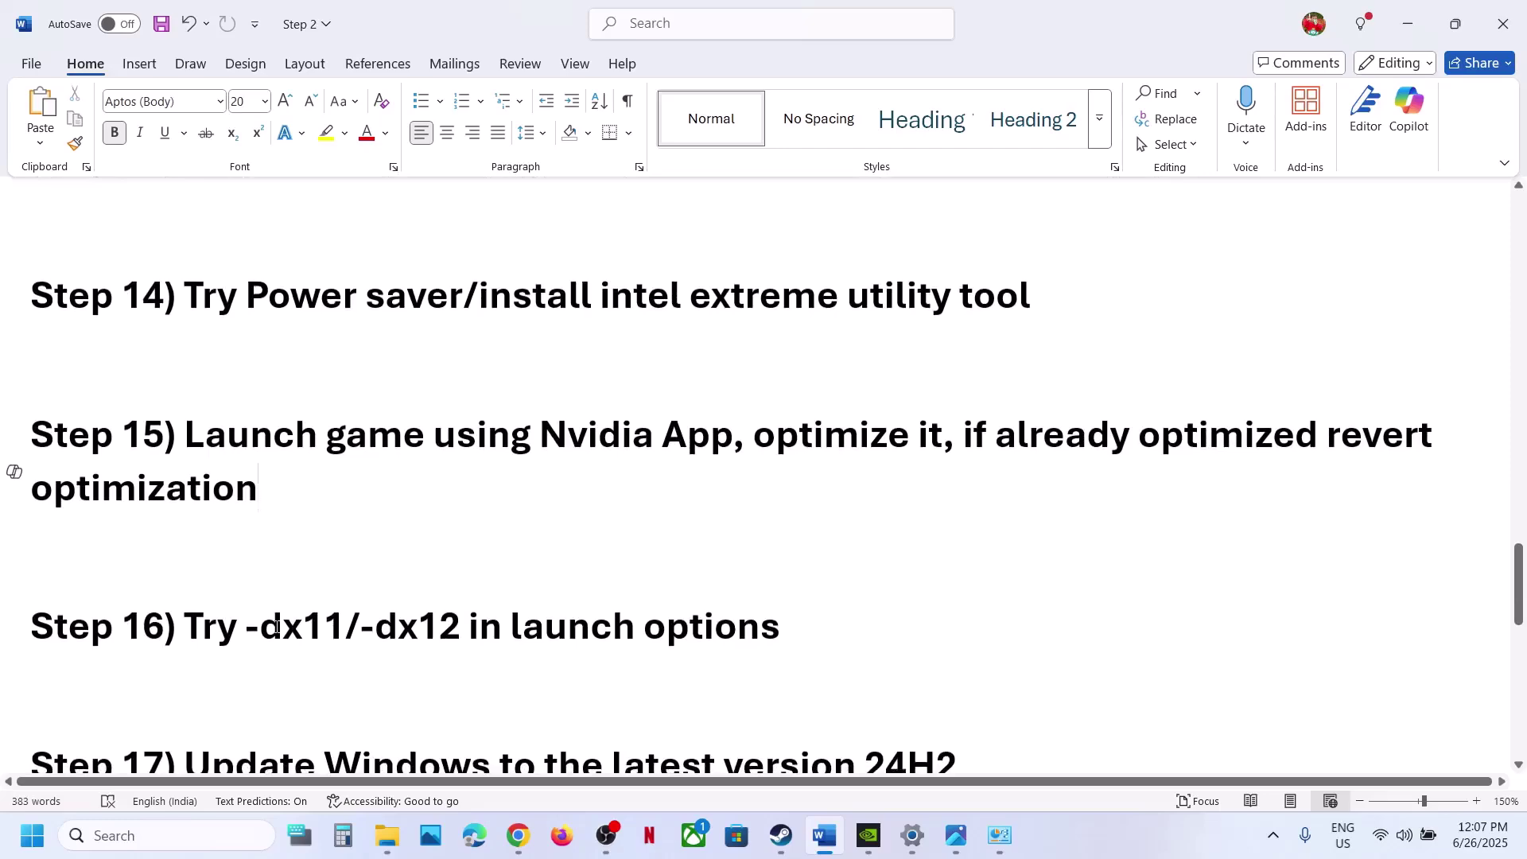
pyautogui.moveTo(259, 628); pyautogui.dragTo(642, 628)
# Switch to Steam, open the properties of Death Stranding Director's Cut and set its launch options to -dx11
pyautogui.click(780, 834)
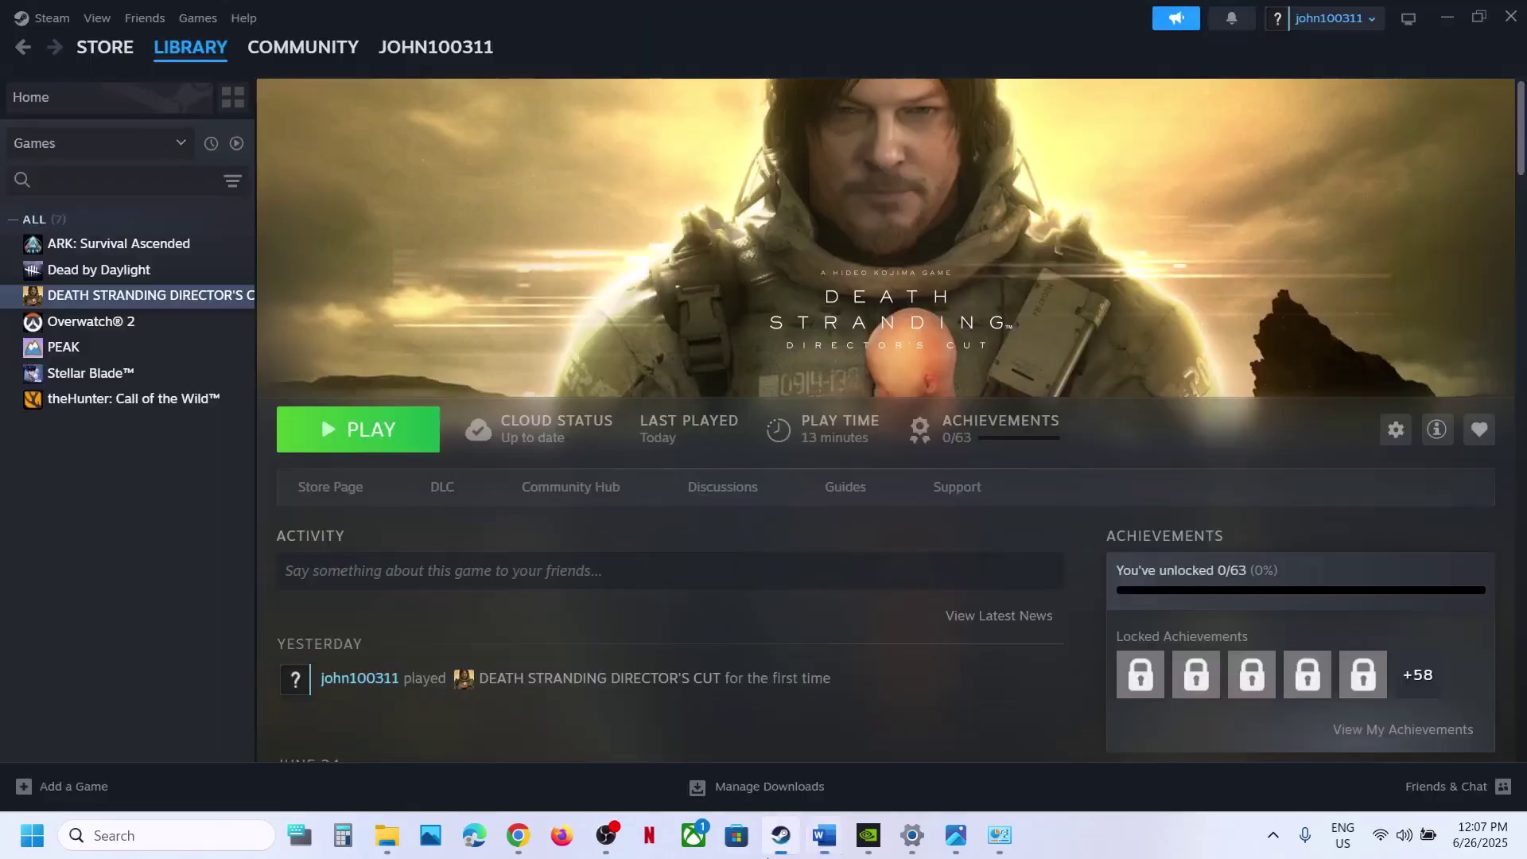
pyautogui.rightClick(112, 296)
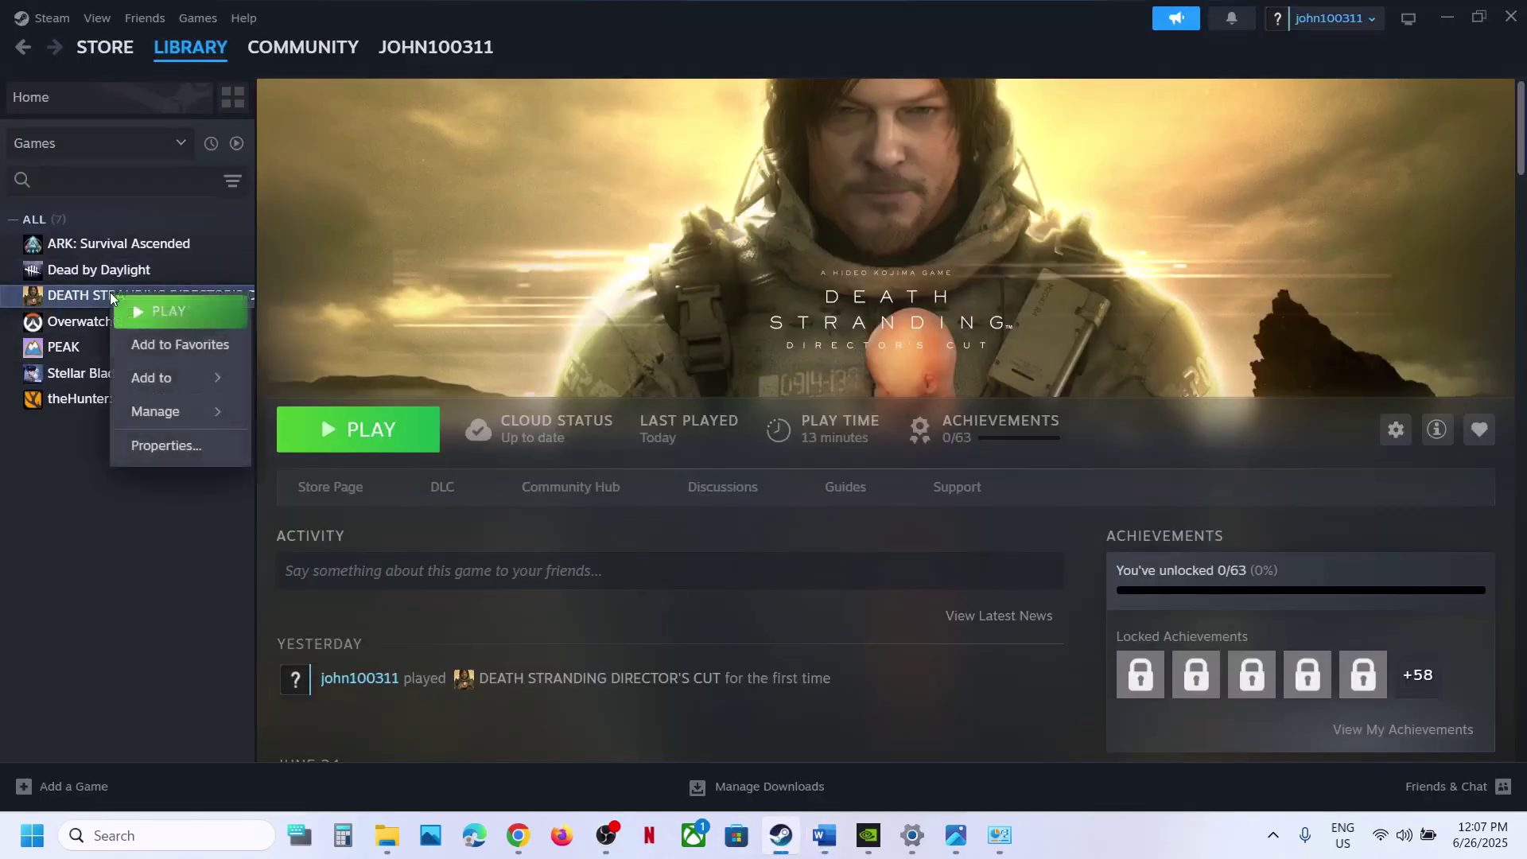
pyautogui.click(210, 447)
pyautogui.click(646, 520)
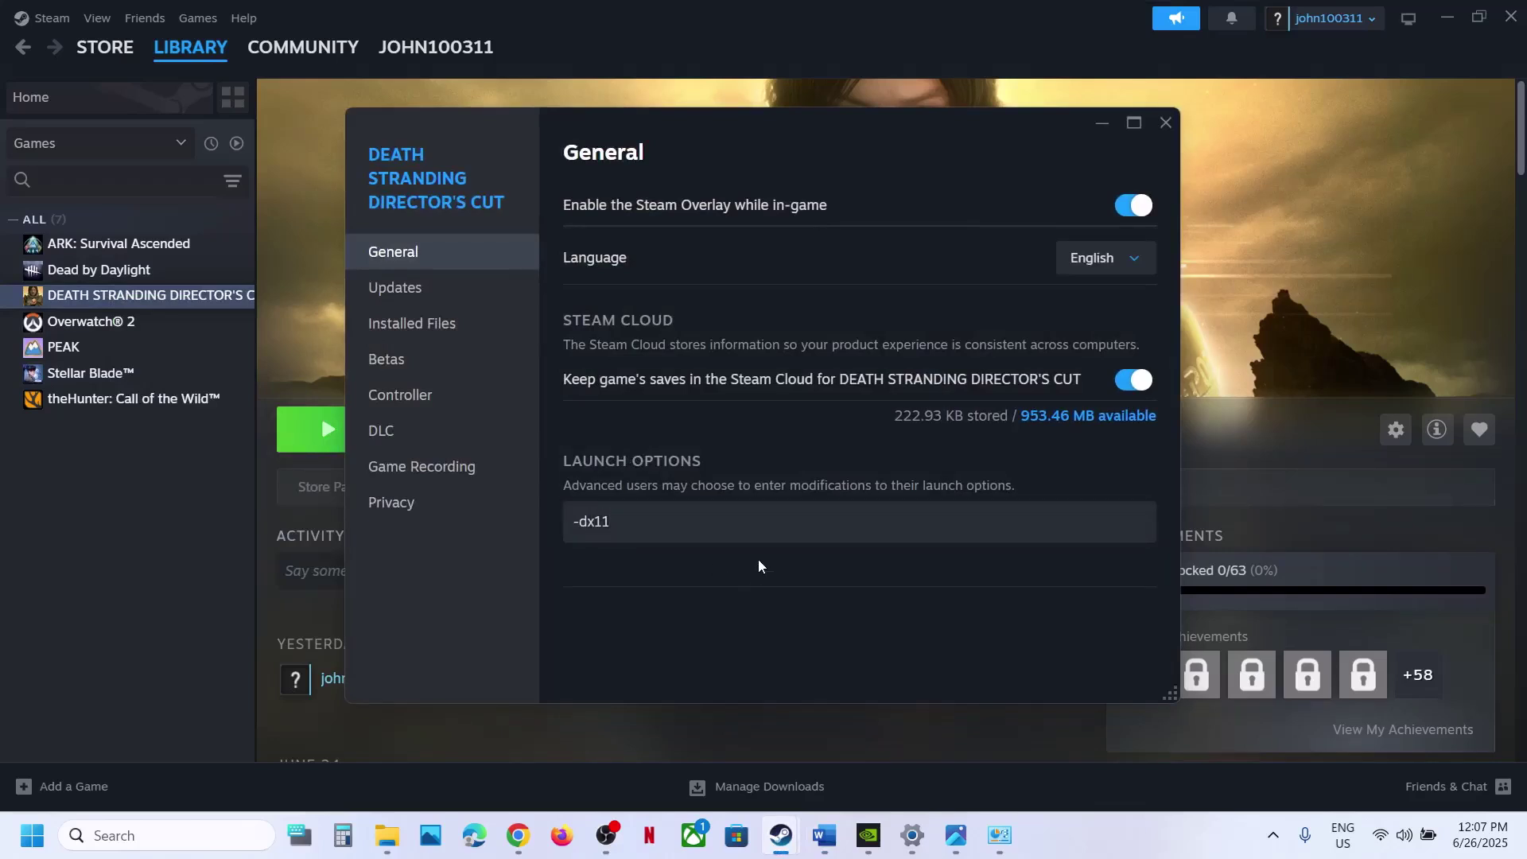
# Replace the launch option with -dx12, clear it again and close the game's properties
pyautogui.moveTo(678, 520); pyautogui.dragTo(573, 521)
pyautogui.press('BackSpace')
pyautogui.moveTo(658, 526); pyautogui.dragTo(573, 529)
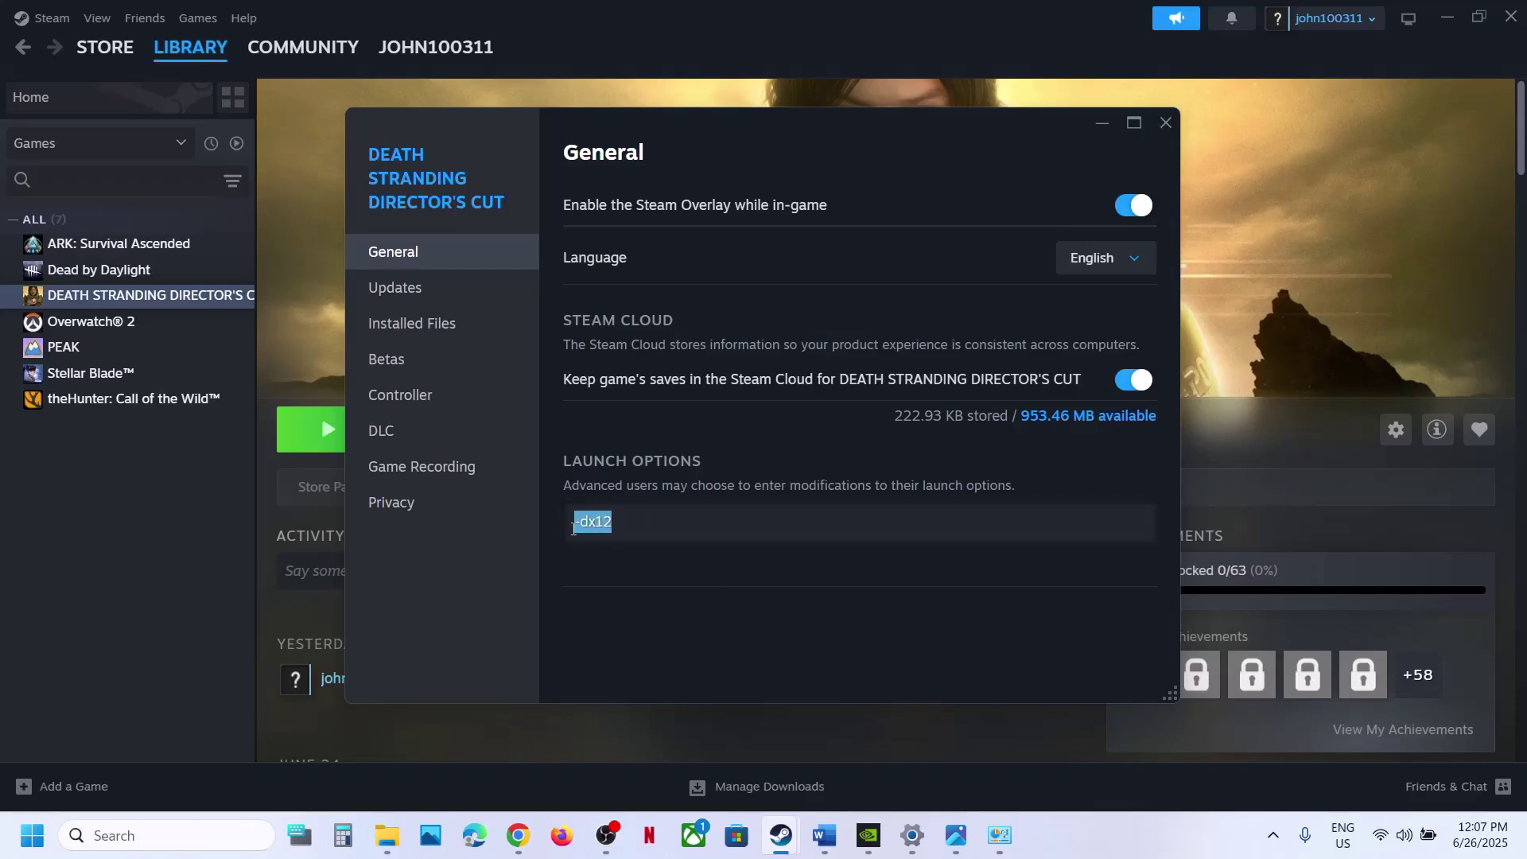
pyautogui.press('BackSpace')
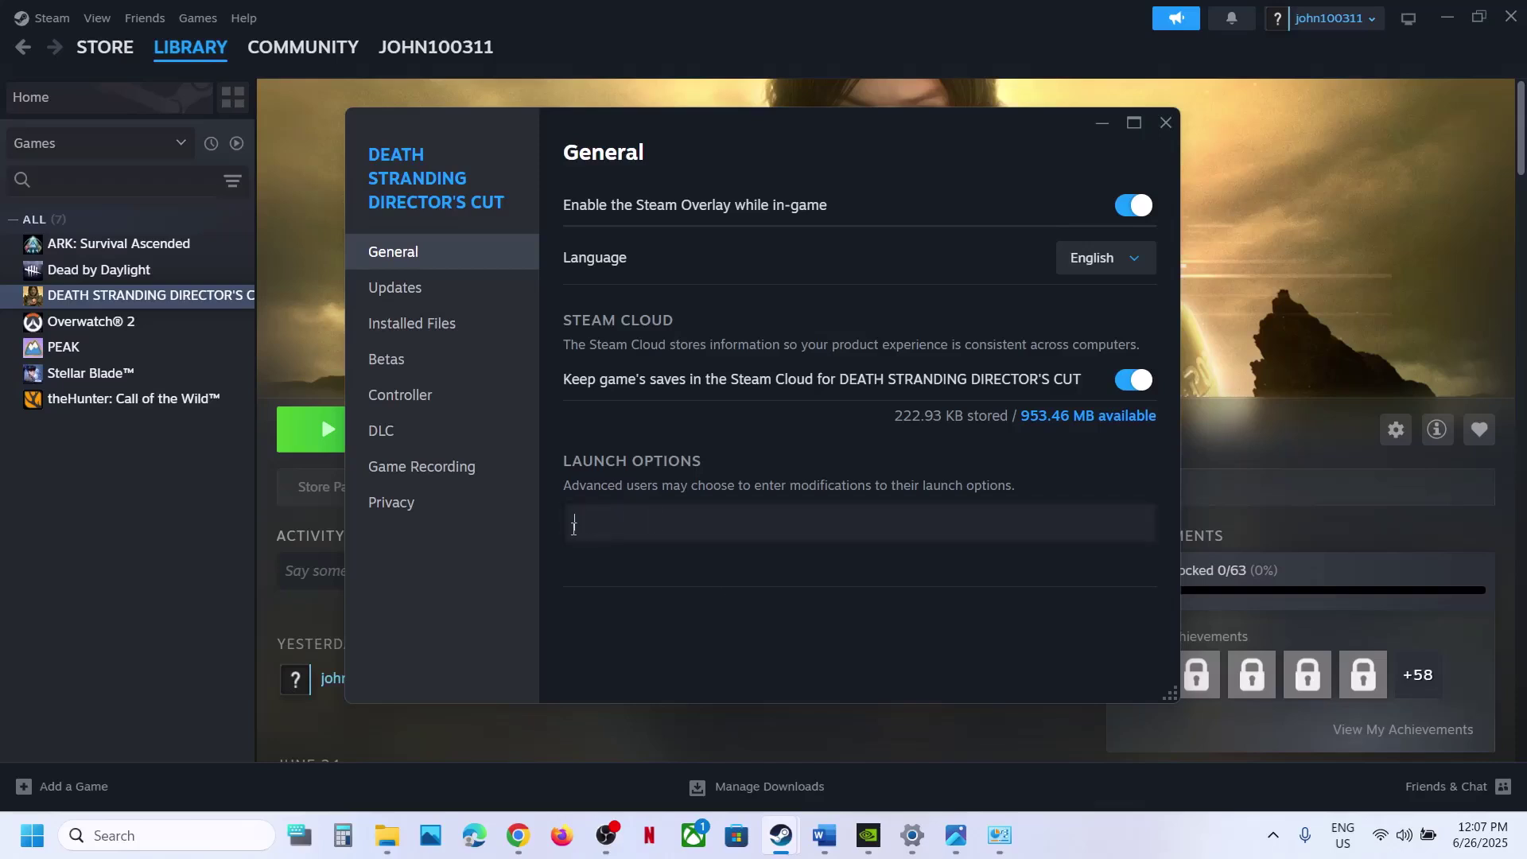
pyautogui.click(1166, 122)
# Go to Step 17 in the Word document, switch to Windows Settings and check for updates in Windows Update
pyautogui.click(827, 842)
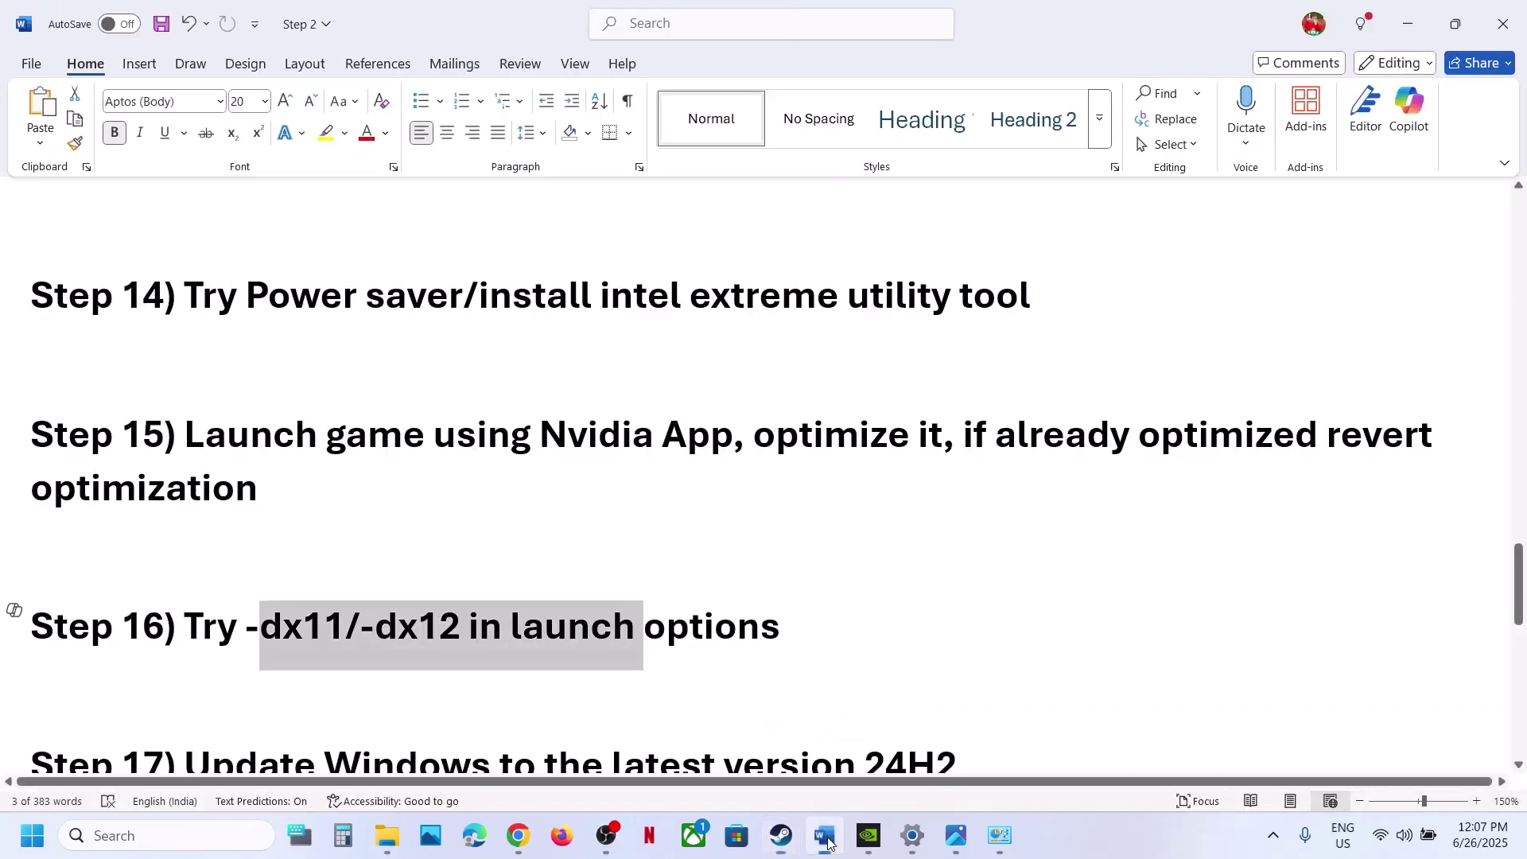
pyautogui.scroll(-2, 695, 549)
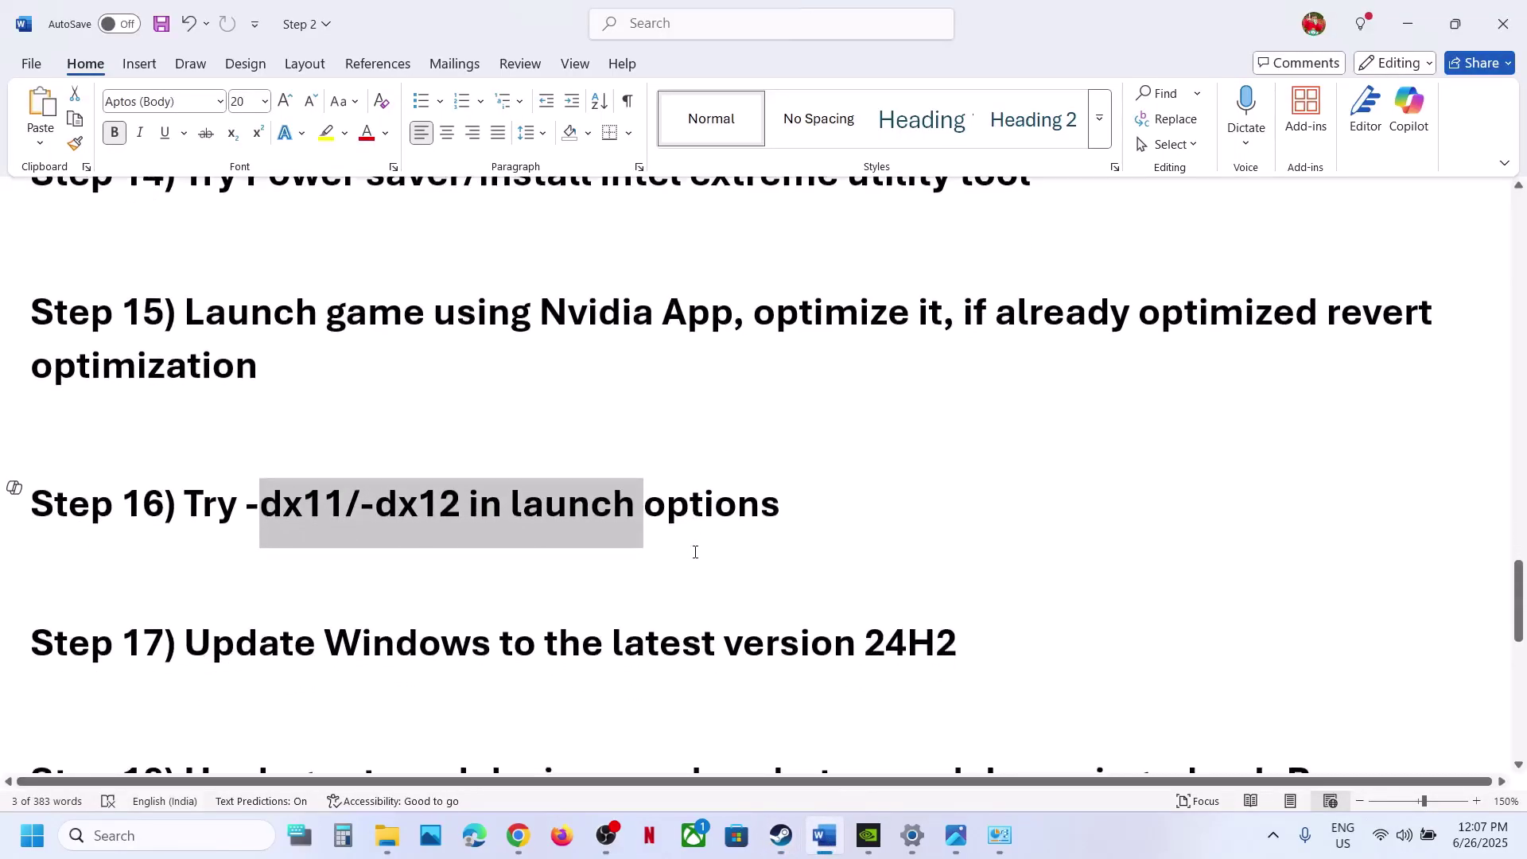
pyautogui.hotkey('alt', 'Tab')
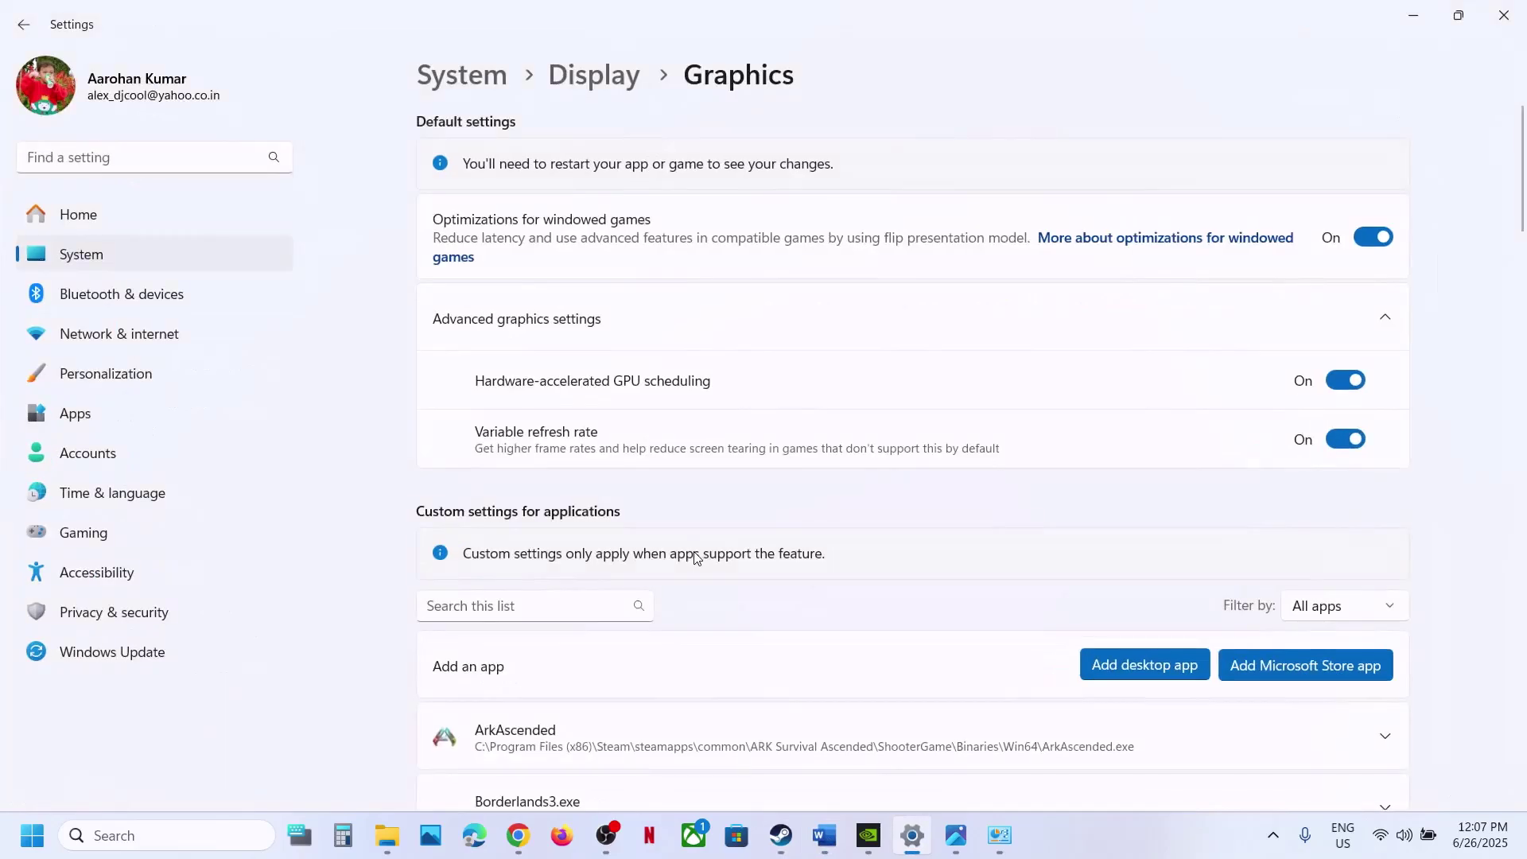
pyautogui.click(146, 655)
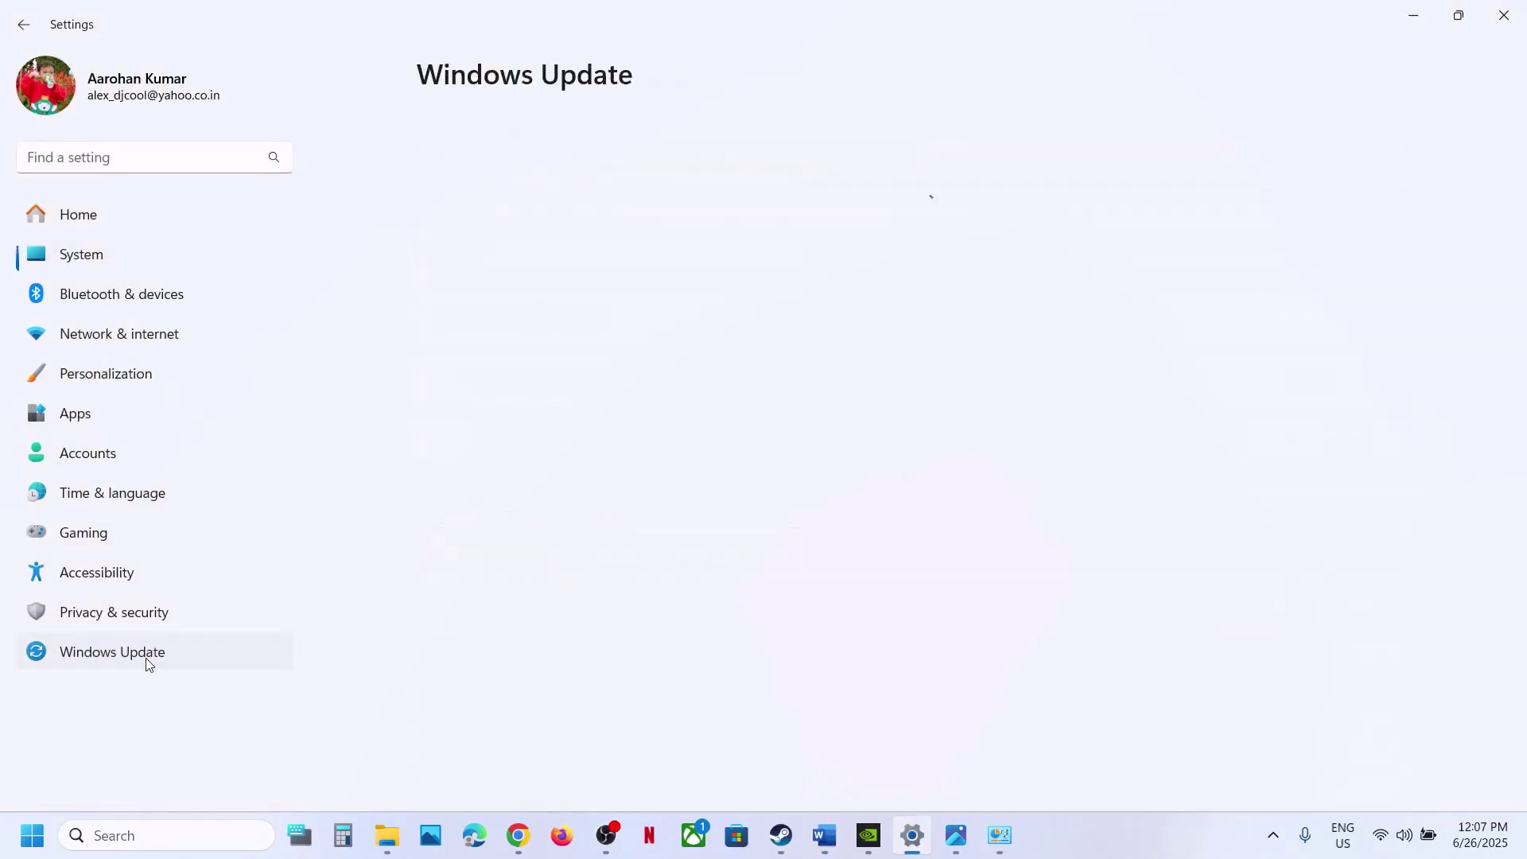
pyautogui.click(1339, 166)
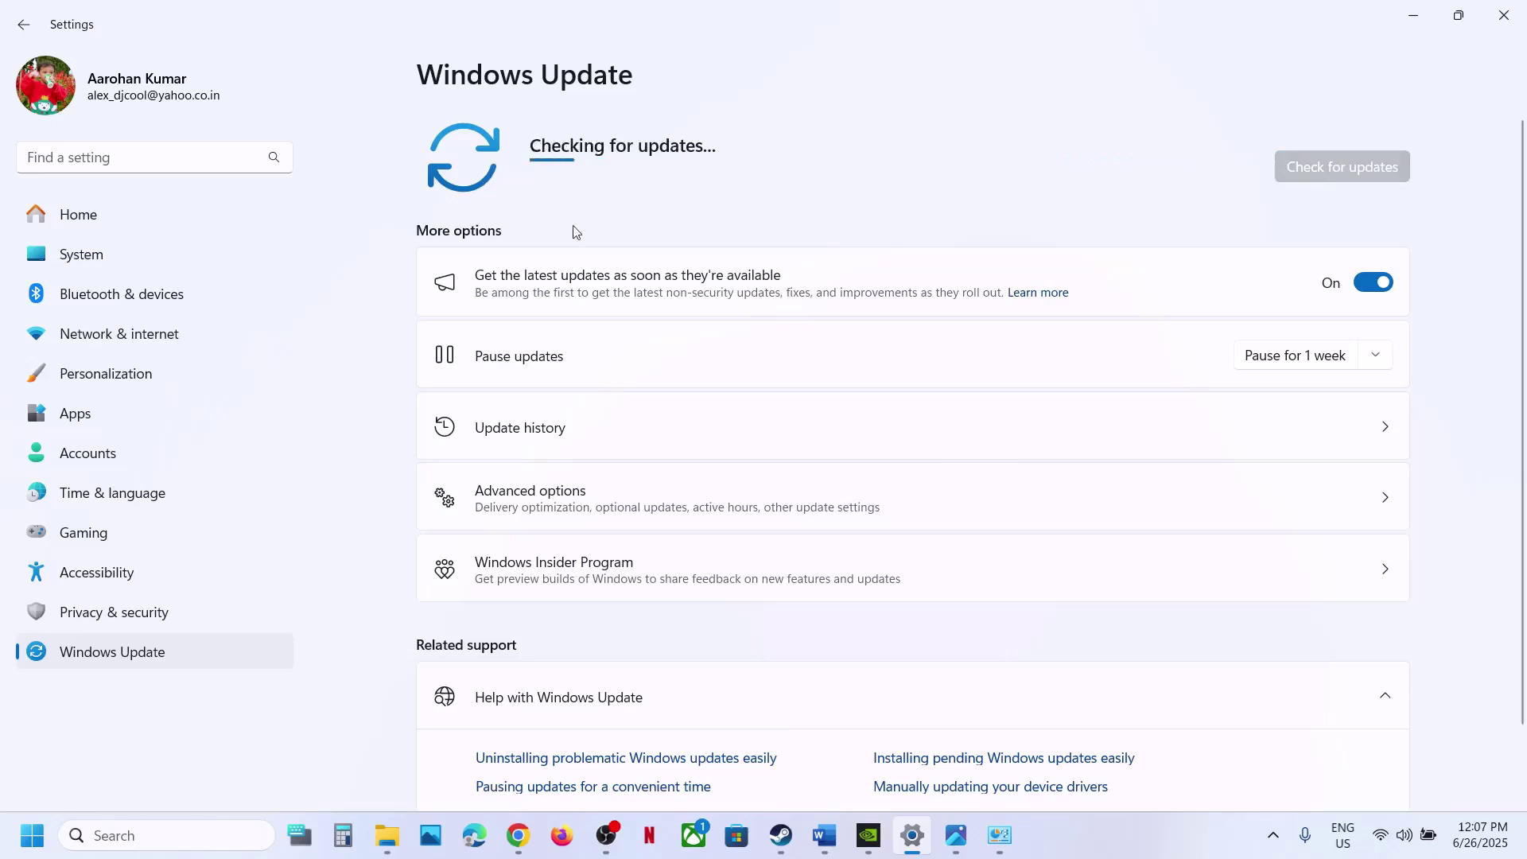
# Show the computer's Restart option among the power choices and bring up the game's page in Steam
pyautogui.press('super')
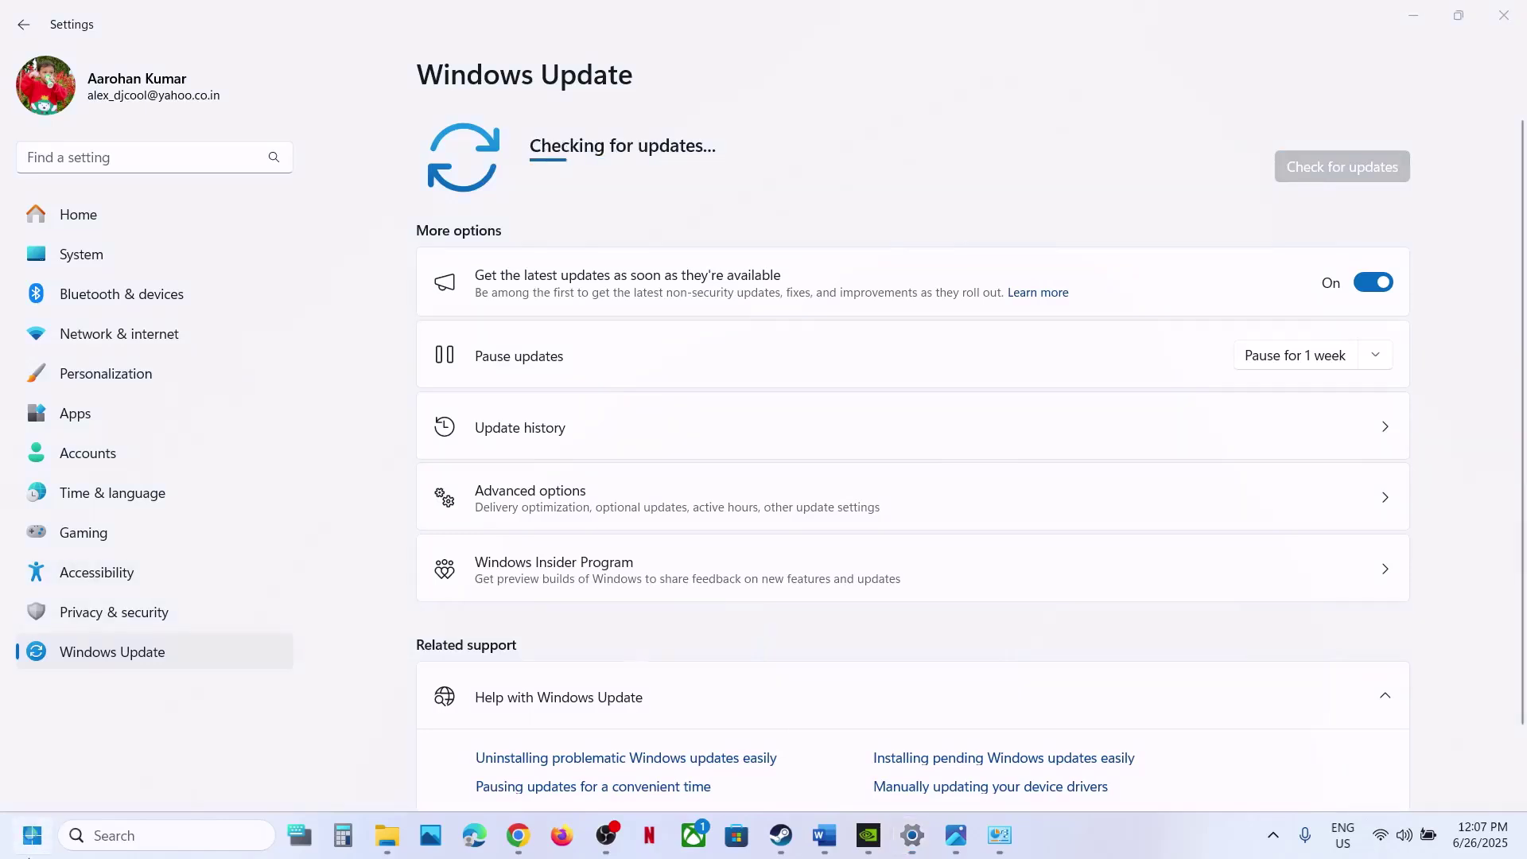
pyautogui.click(579, 764)
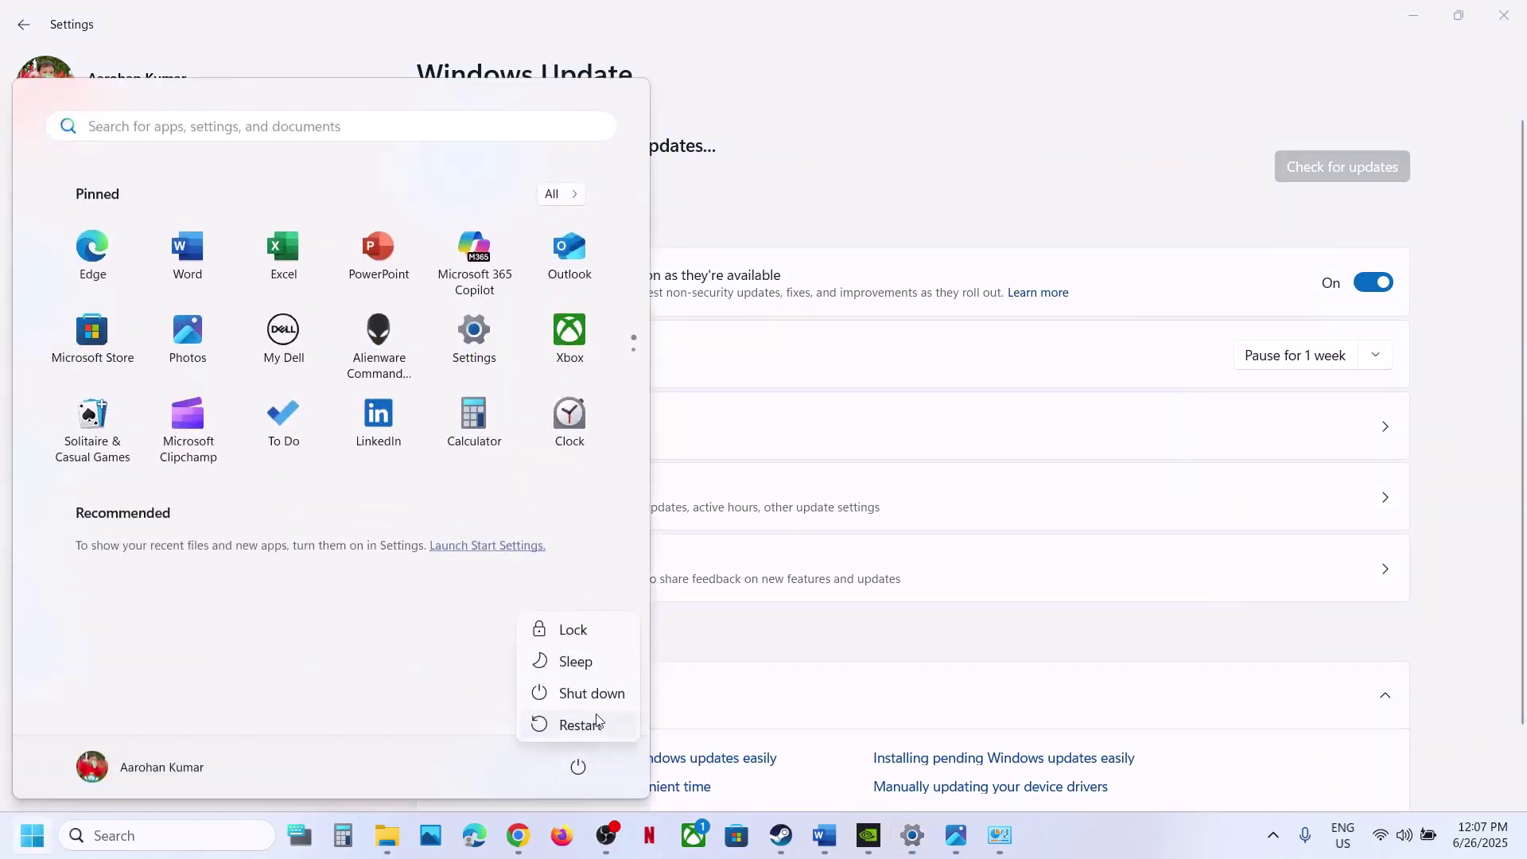
pyautogui.click(781, 833)
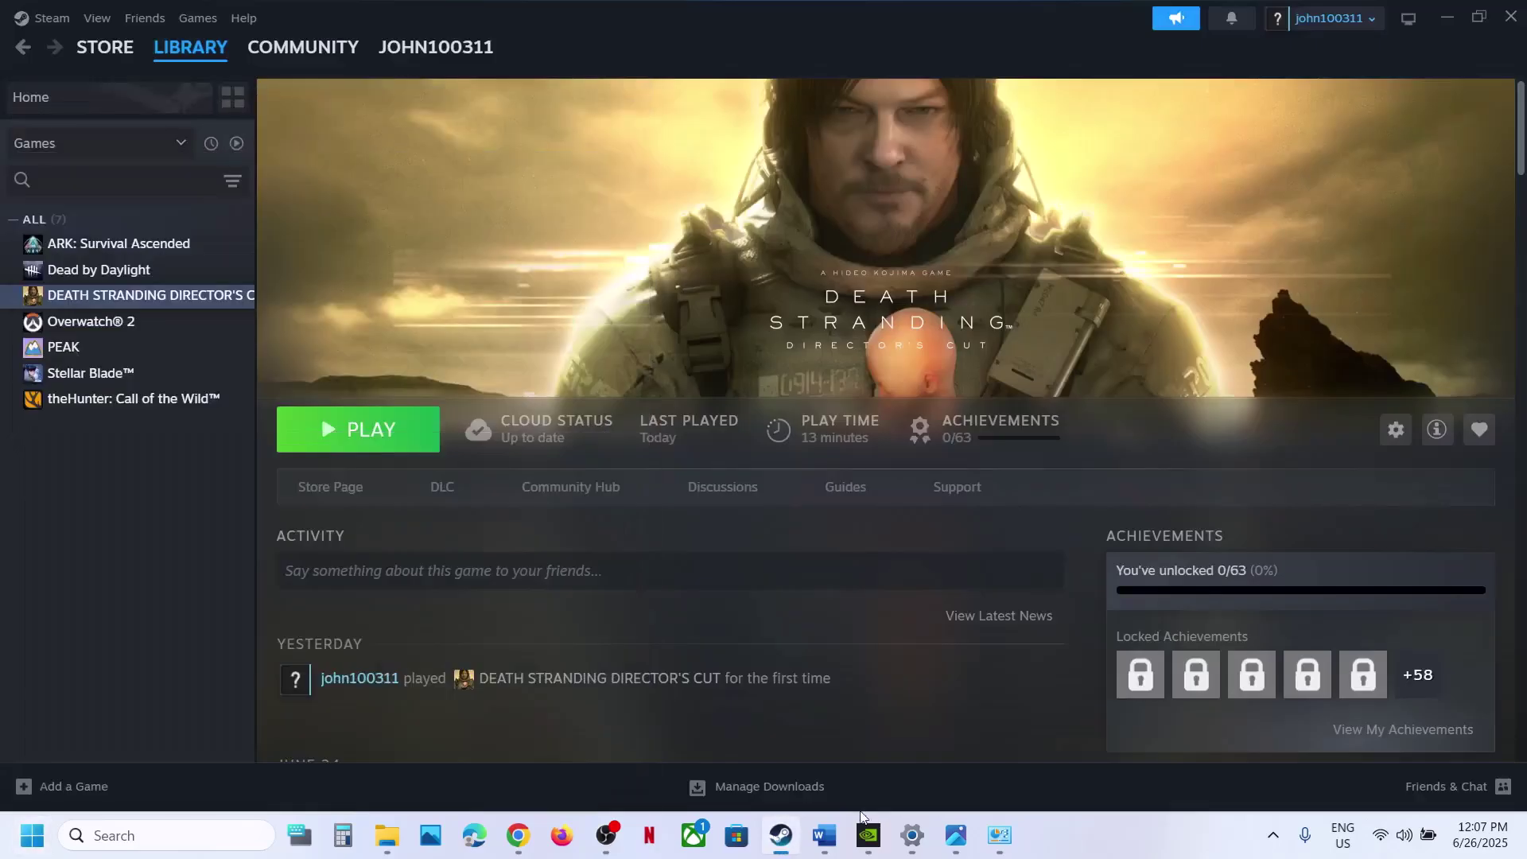
# Return to Step 18 in the Word document and highlight "disconnect additional joystick/controllers connected"
pyautogui.click(831, 817)
pyautogui.scroll(-5, 676, 621)
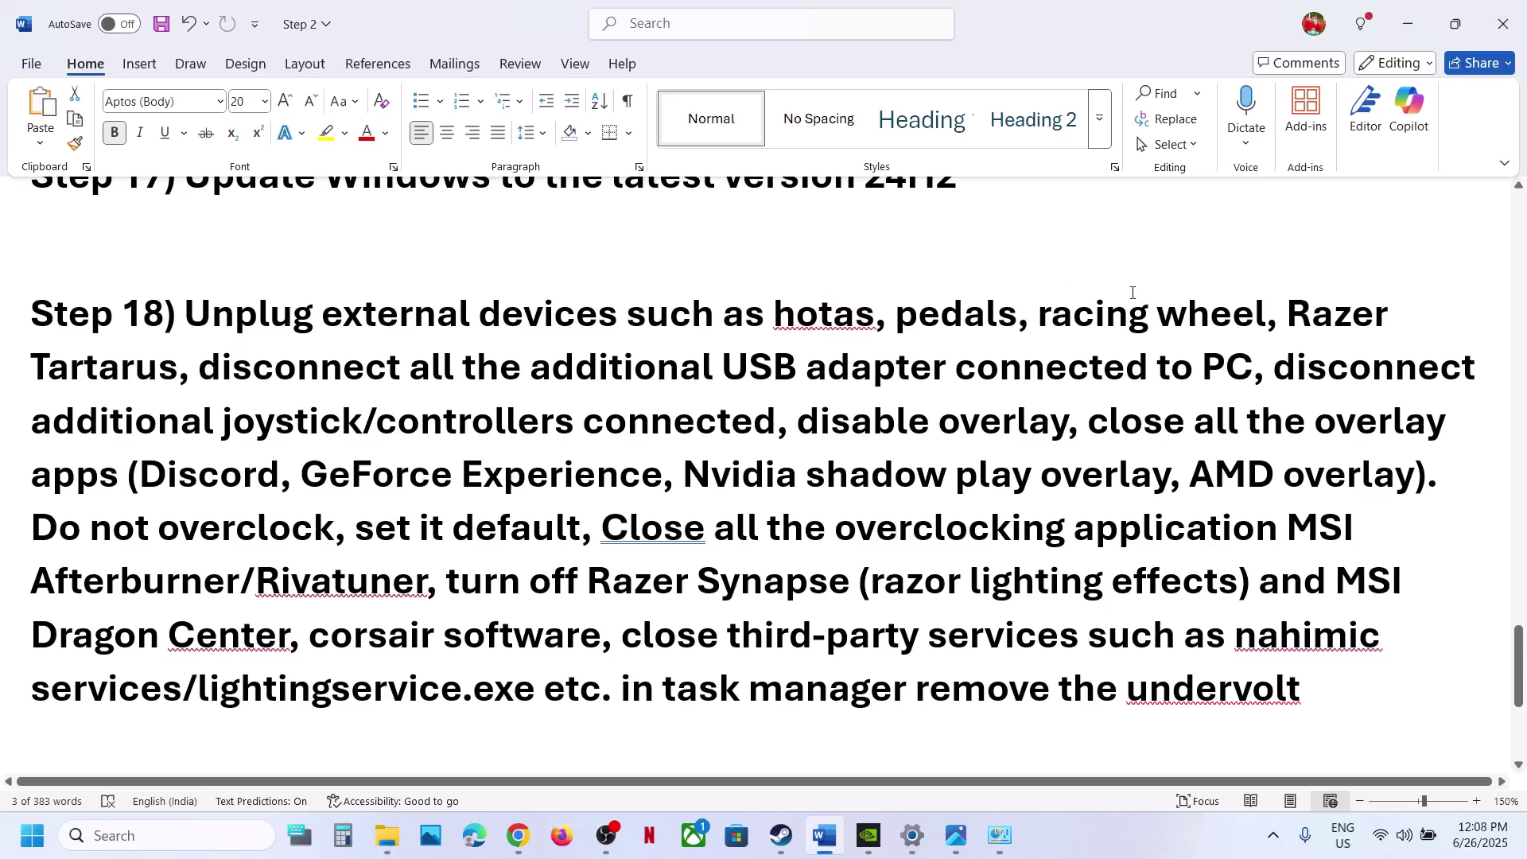
pyautogui.moveTo(724, 314); pyautogui.dragTo(755, 422)
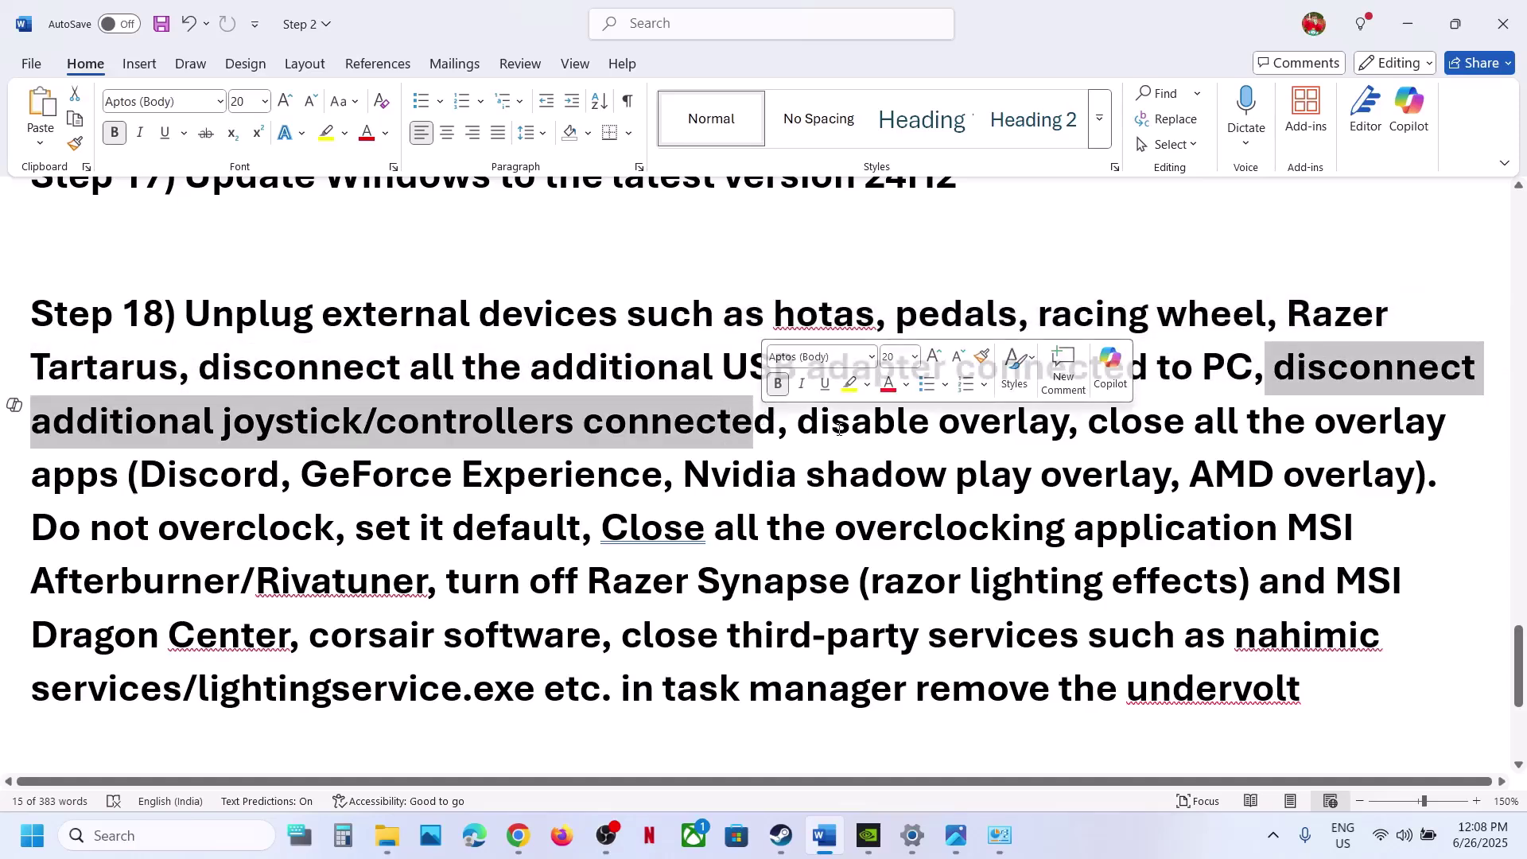
# In Steam, turn off the in-game Steam Overlay in the properties of Death Stranding Director's Cut and close them
pyautogui.click(776, 848)
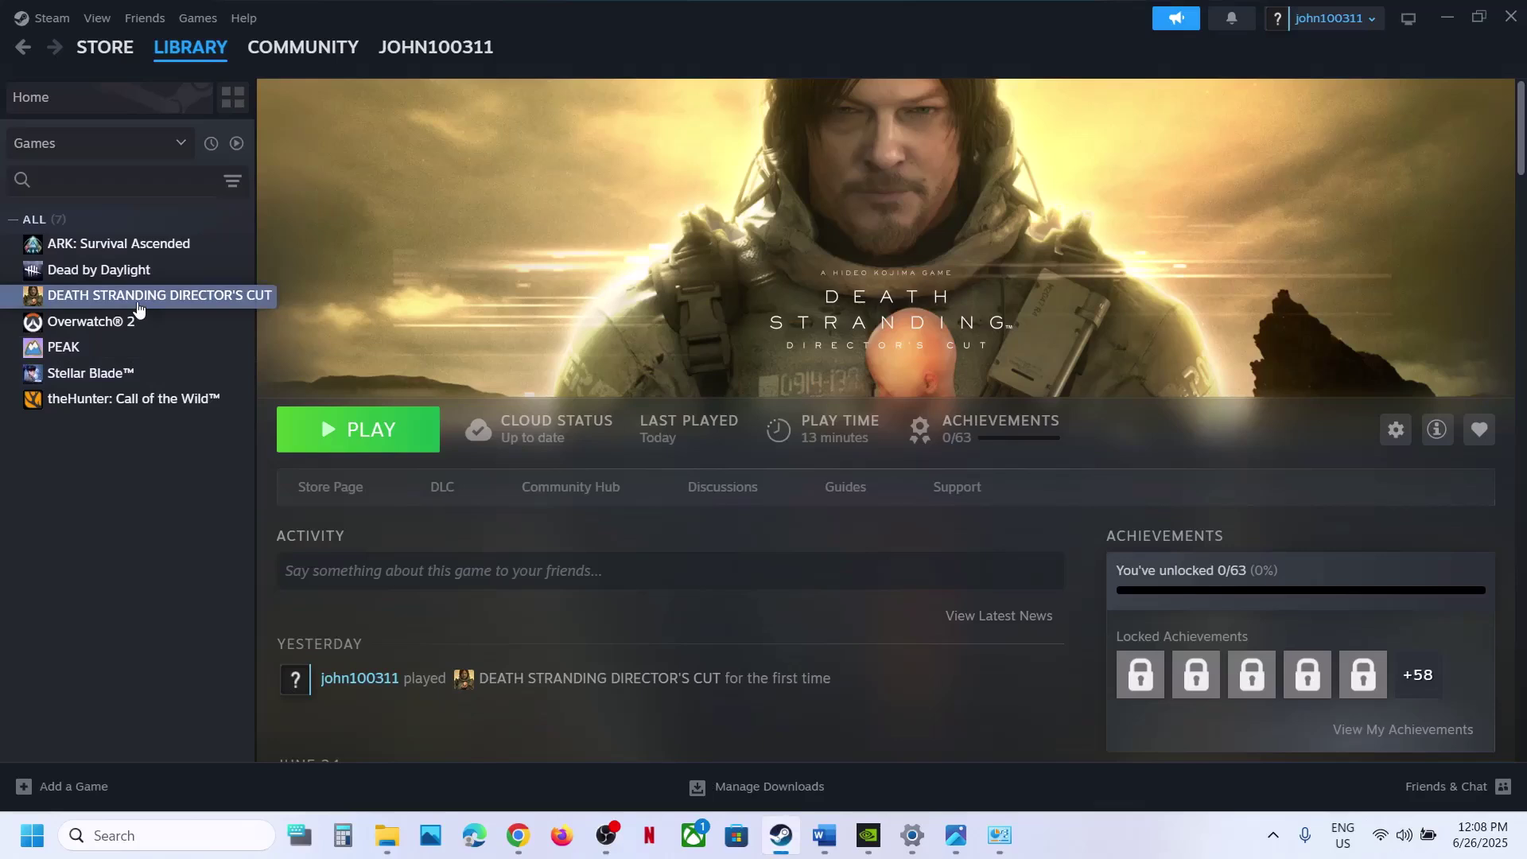
pyautogui.rightClick(139, 308)
pyautogui.click(205, 454)
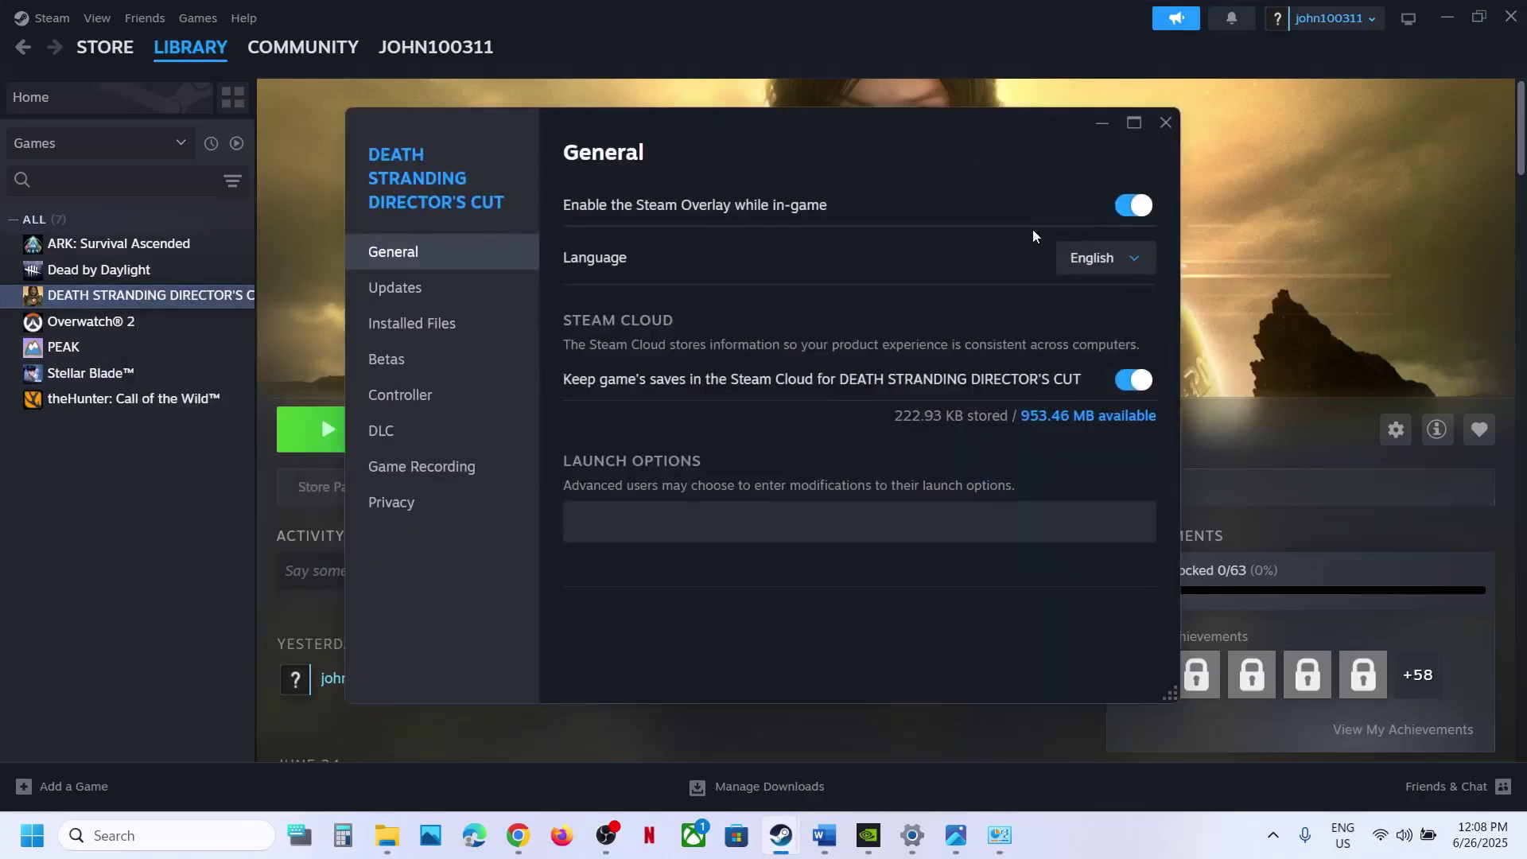
pyautogui.click(1142, 204)
pyautogui.click(1162, 116)
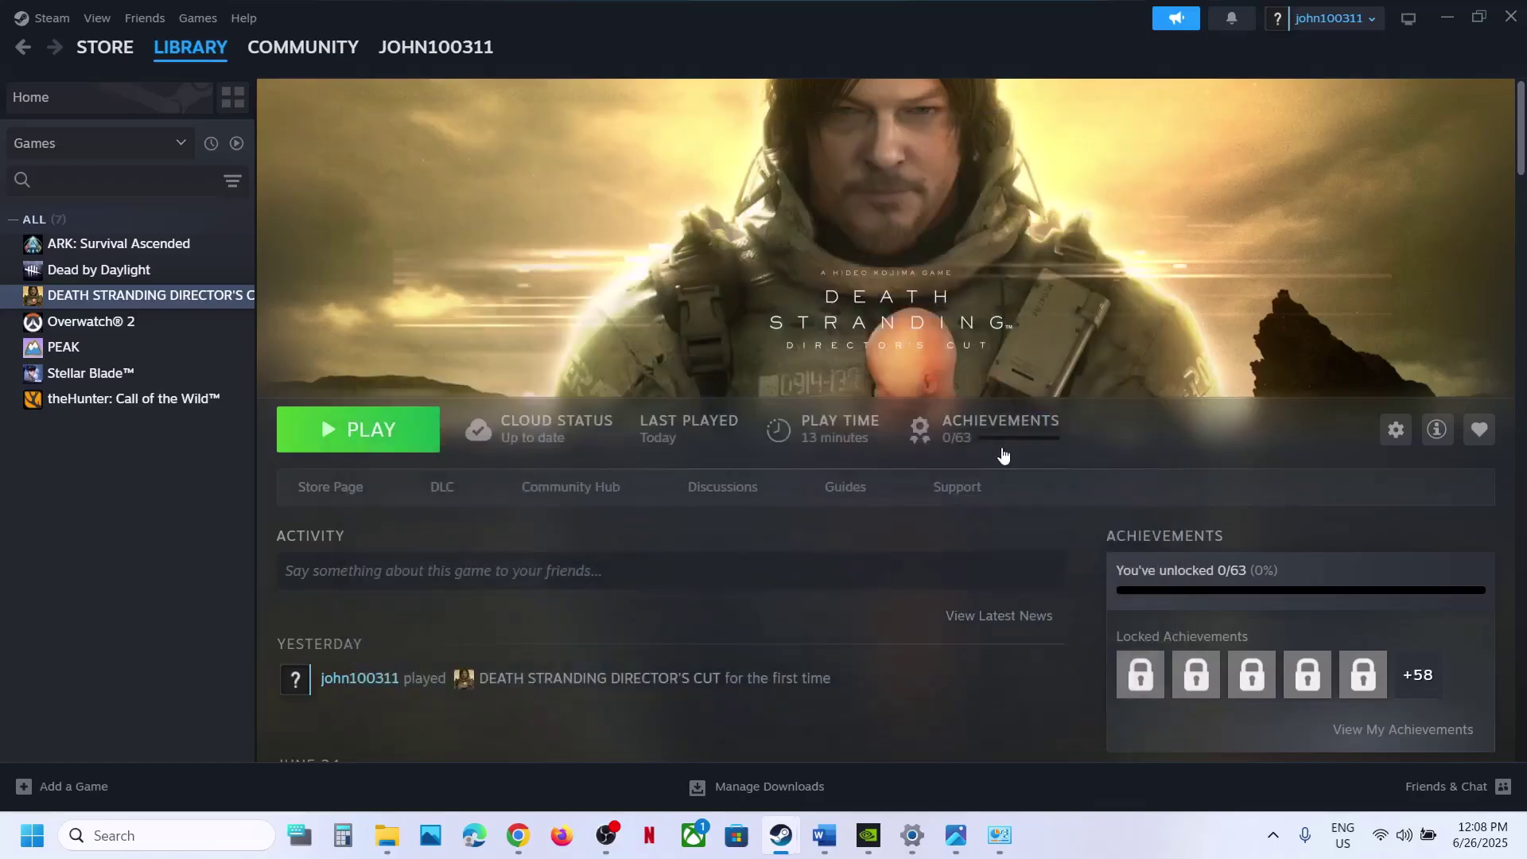
# Highlight "Discord" in Step 18 of the Word document, and check the NVIDIA overlay setting in the NVIDIA App before closing it
pyautogui.click(833, 842)
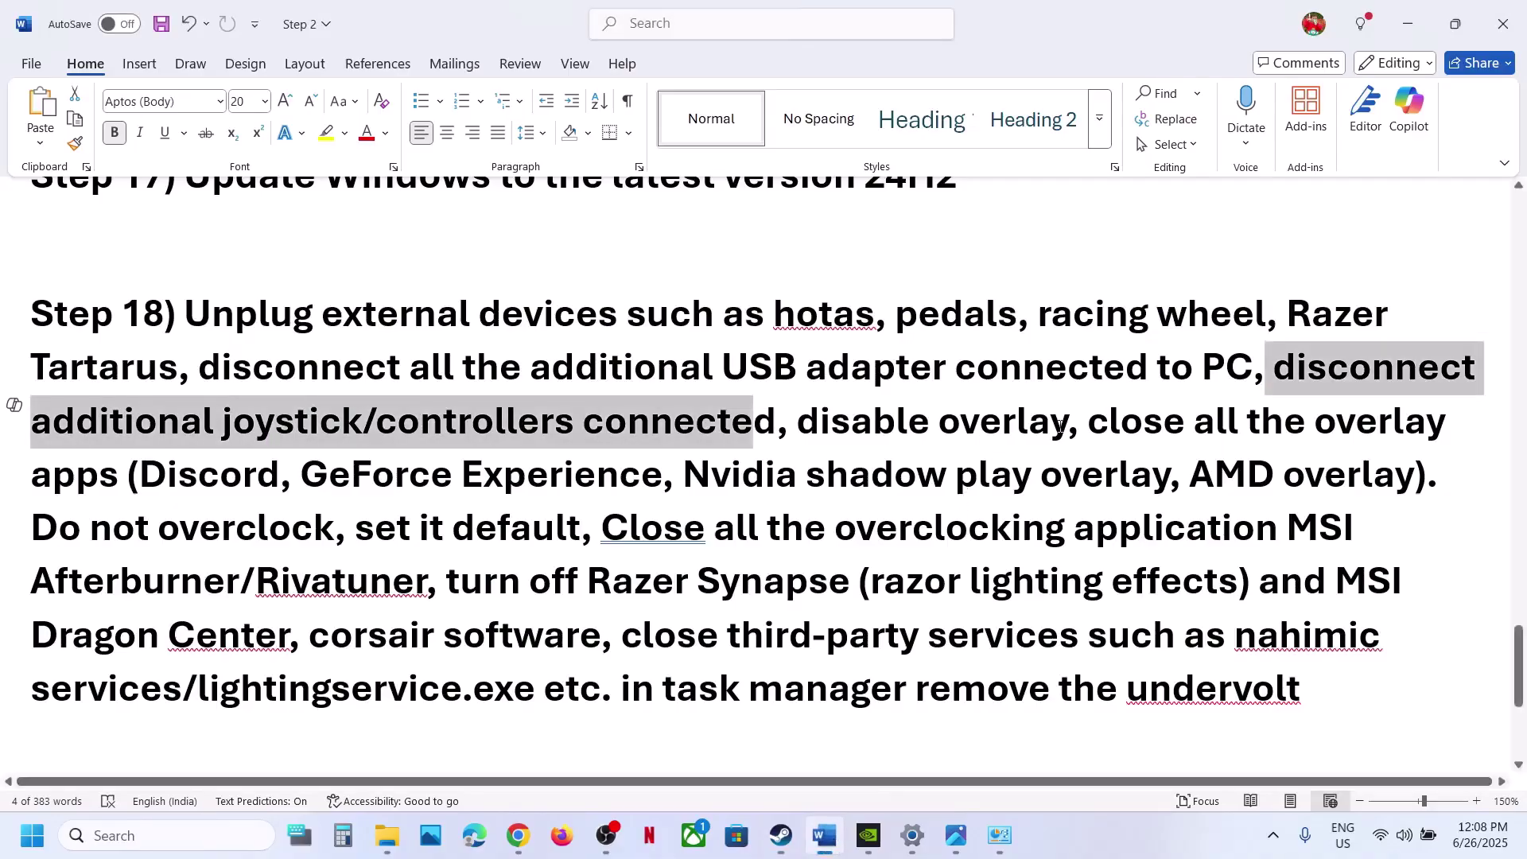
pyautogui.doubleClick(263, 484)
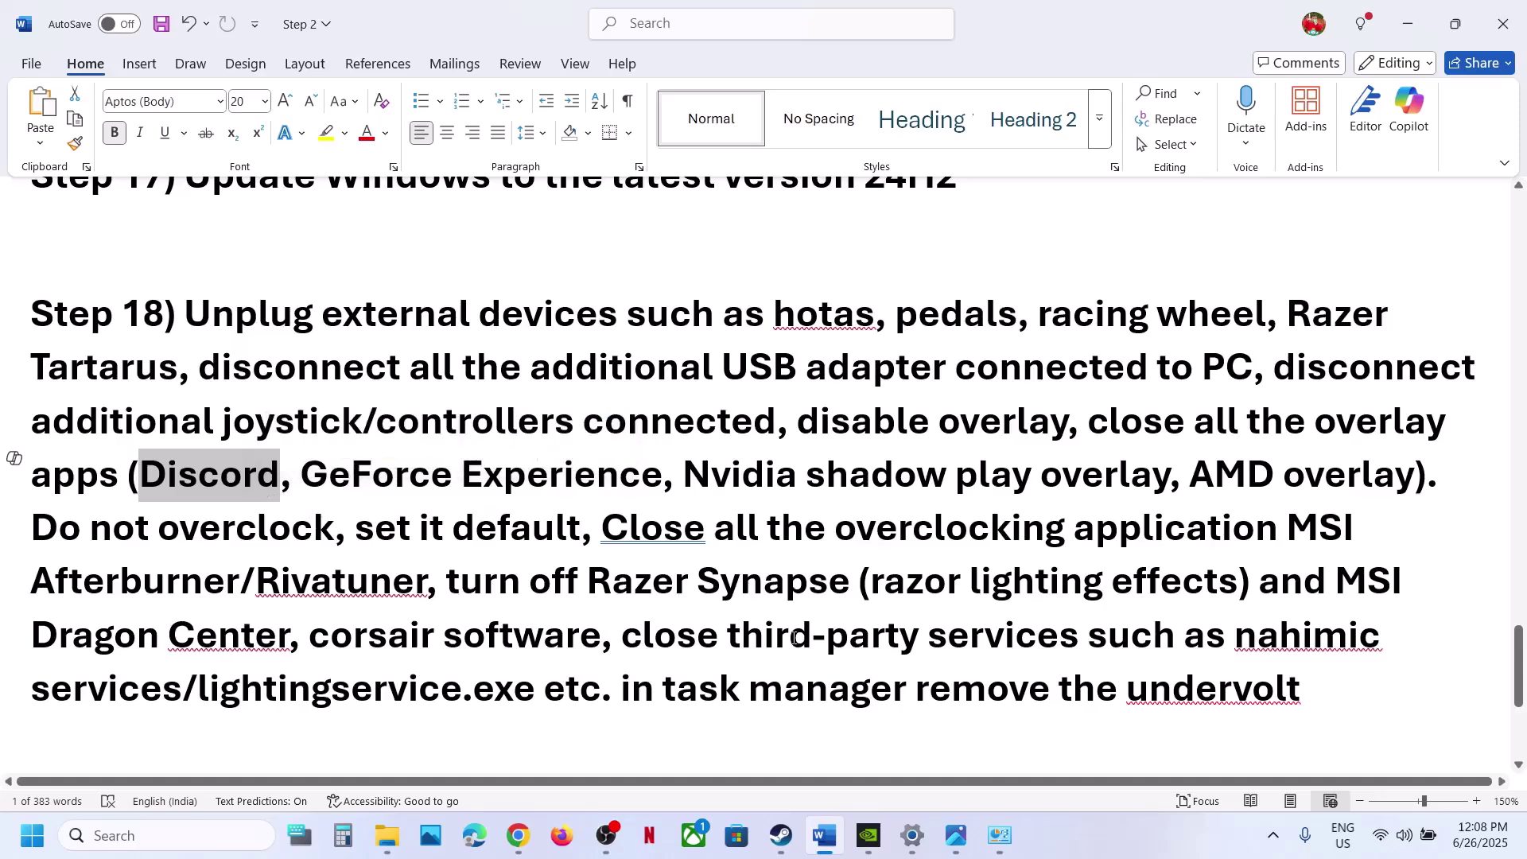
pyautogui.click(868, 835)
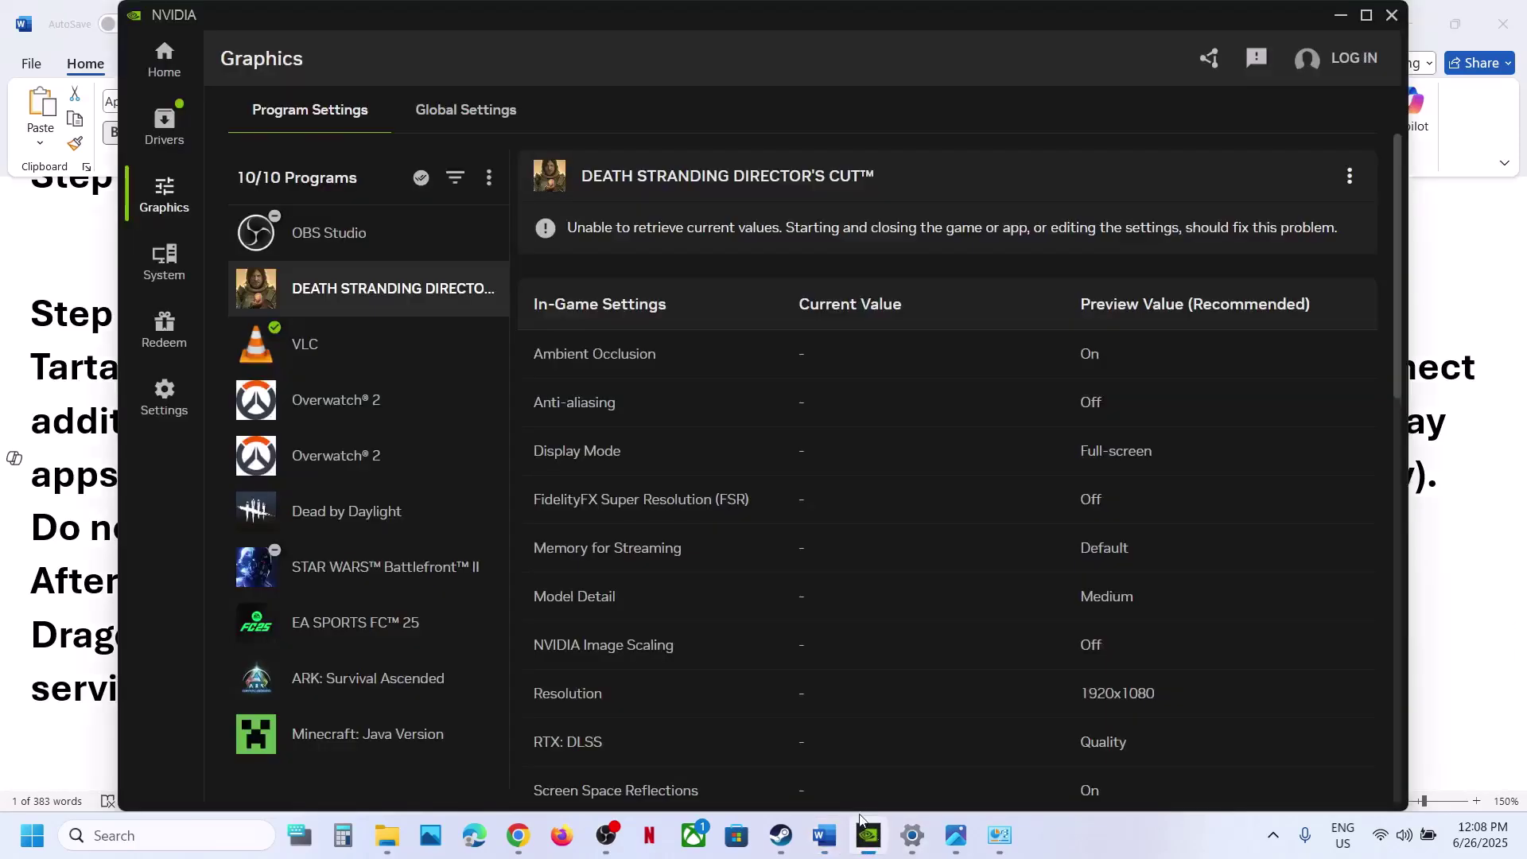
pyautogui.click(164, 398)
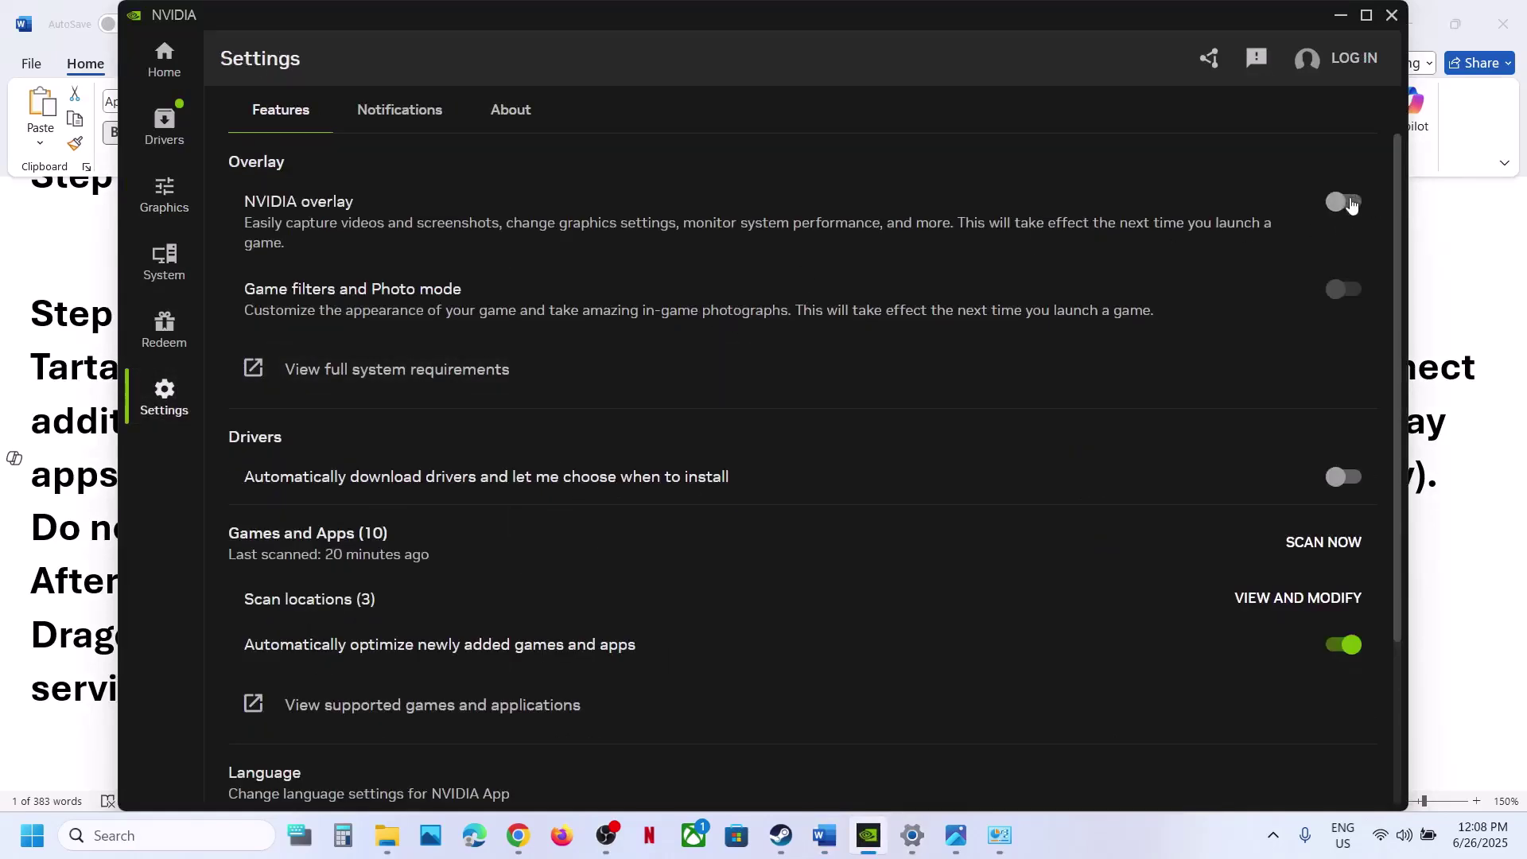
pyautogui.click(1391, 16)
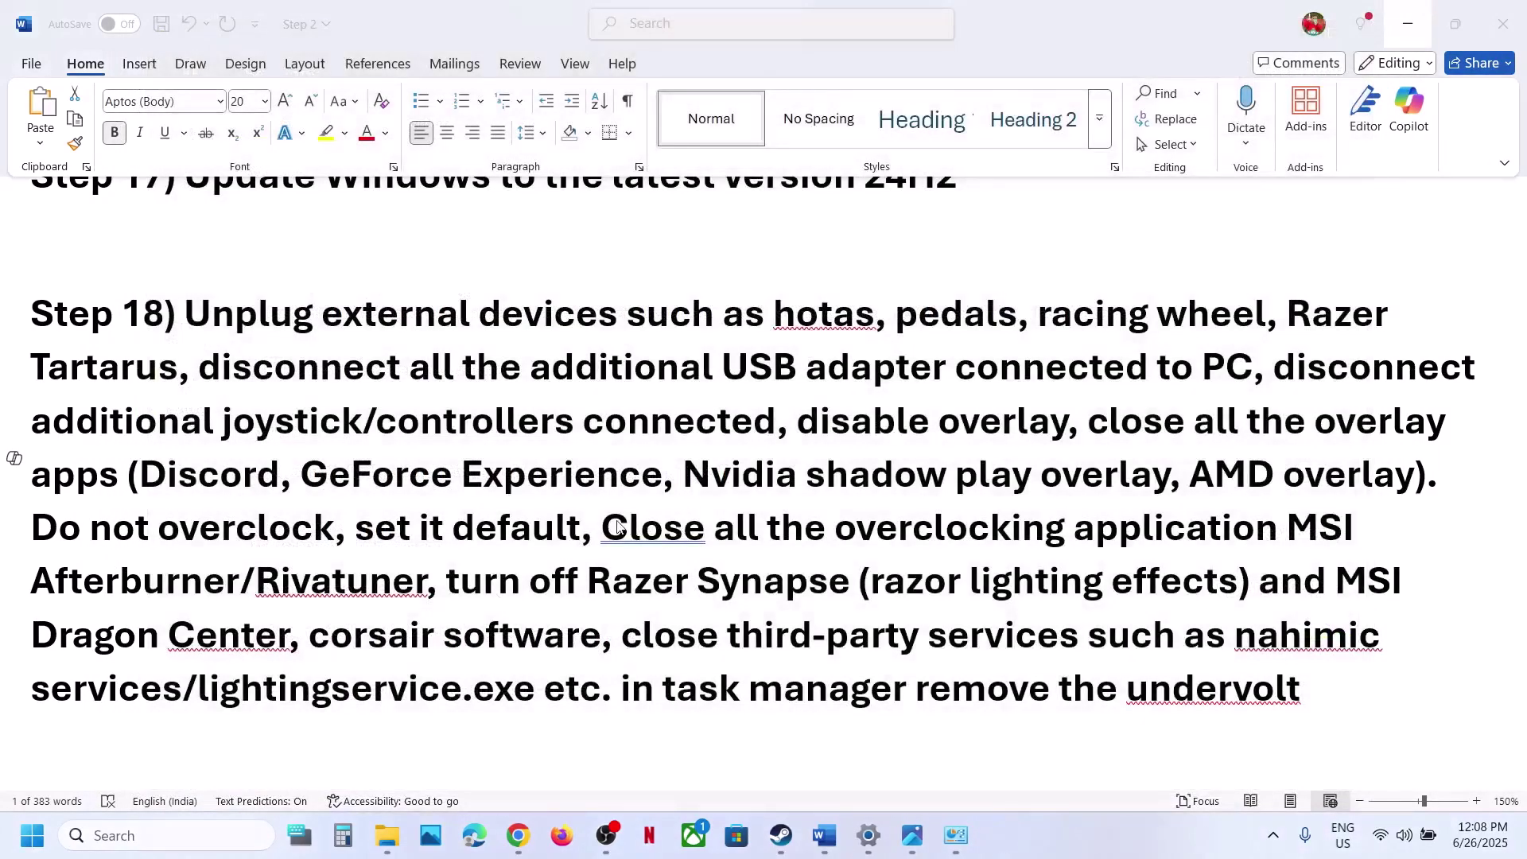
# Highlight the Step 18 passages on overlay apps, overclocking applications, and turning off Razer Synapse, MSI Dragon Center, corsair software and third-party services
pyautogui.moveTo(620, 527); pyautogui.dragTo(1134, 531)
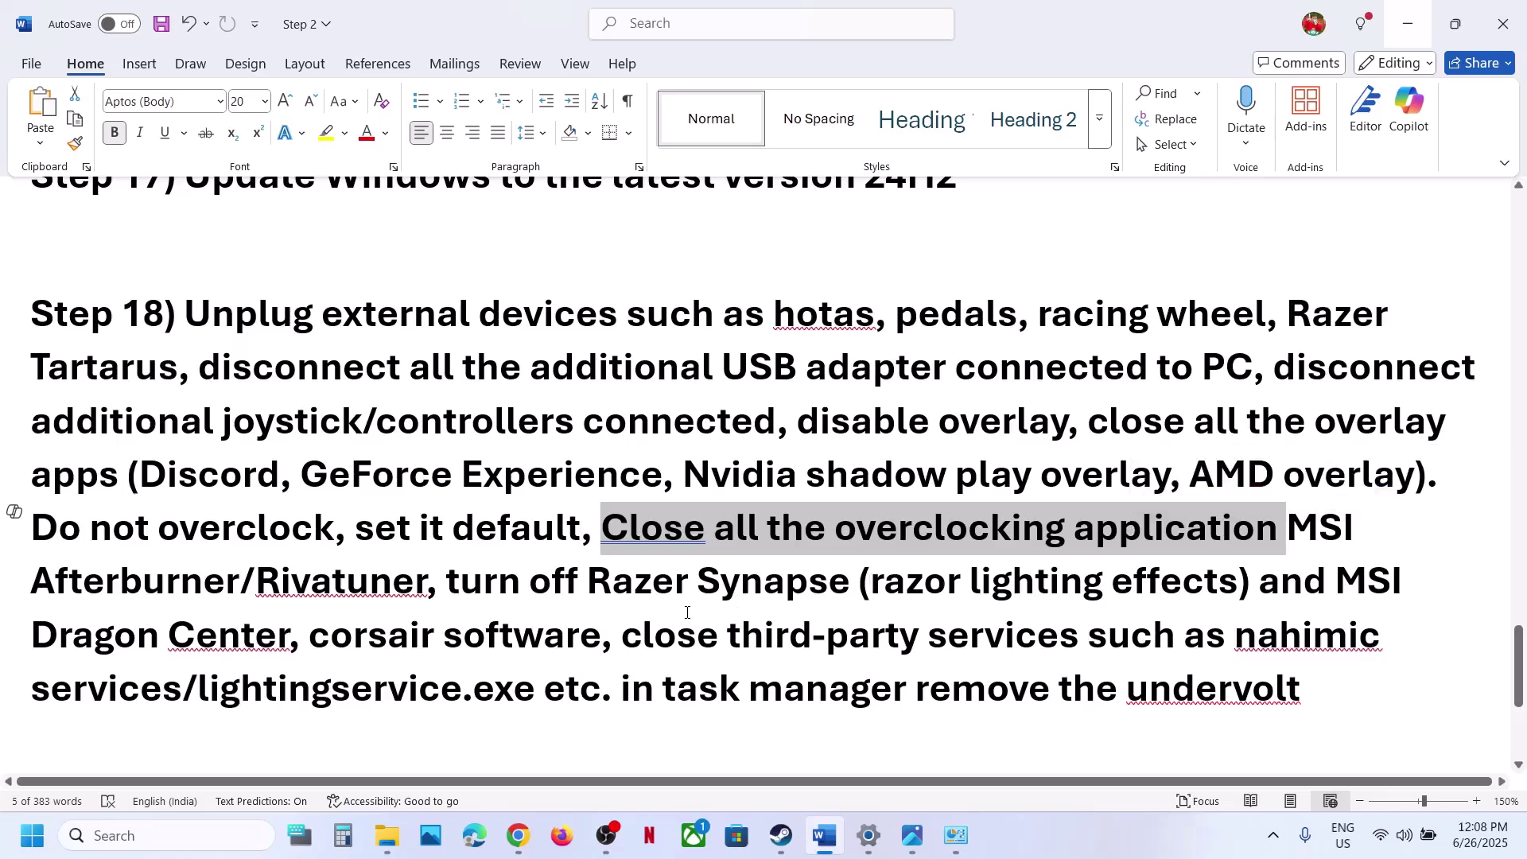
pyautogui.click(501, 512)
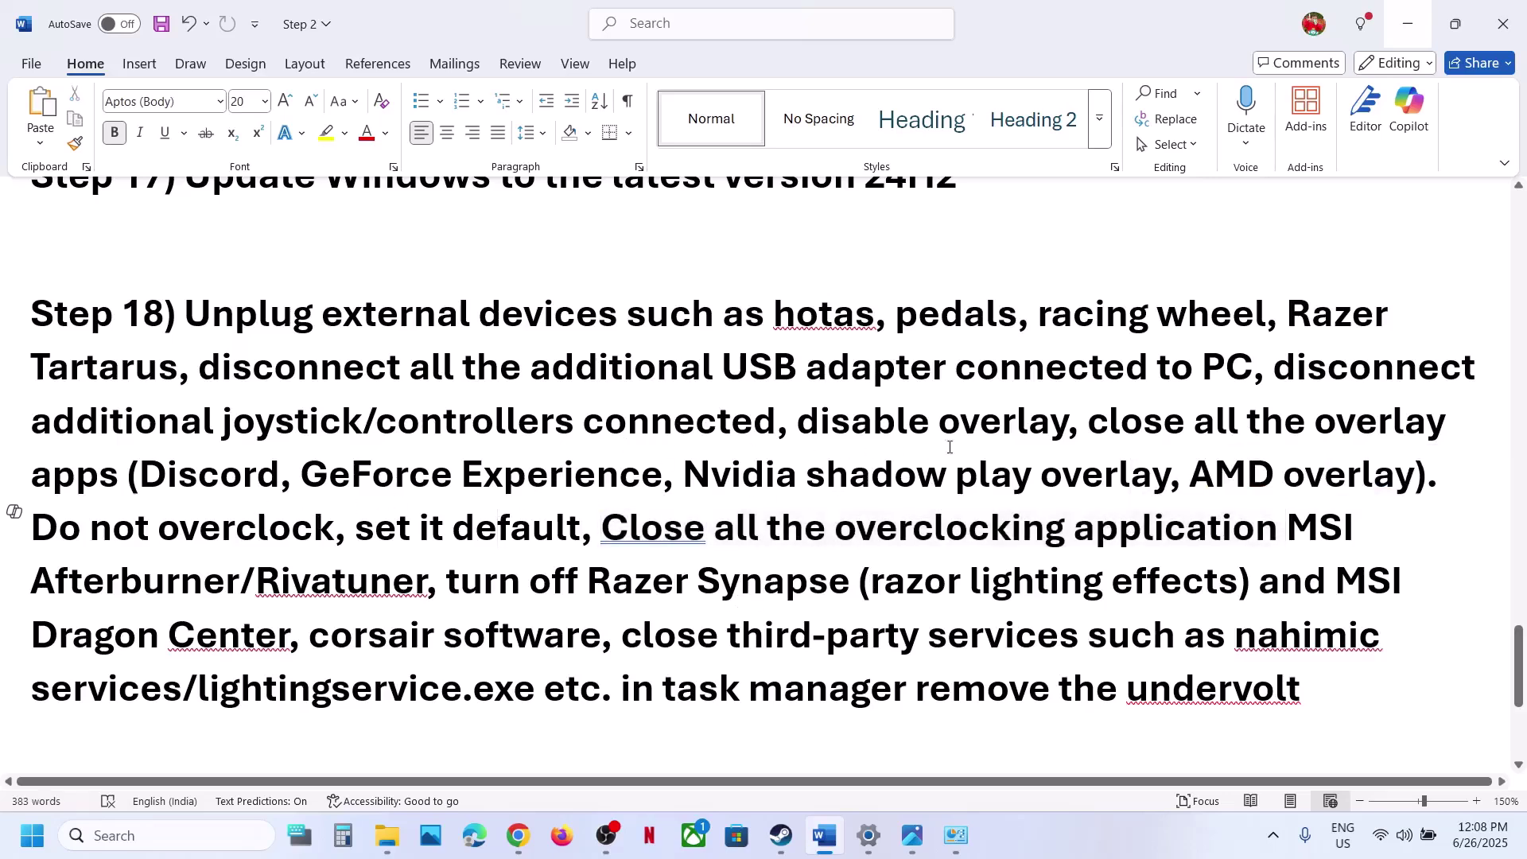
pyautogui.moveTo(970, 443); pyautogui.dragTo(1277, 477)
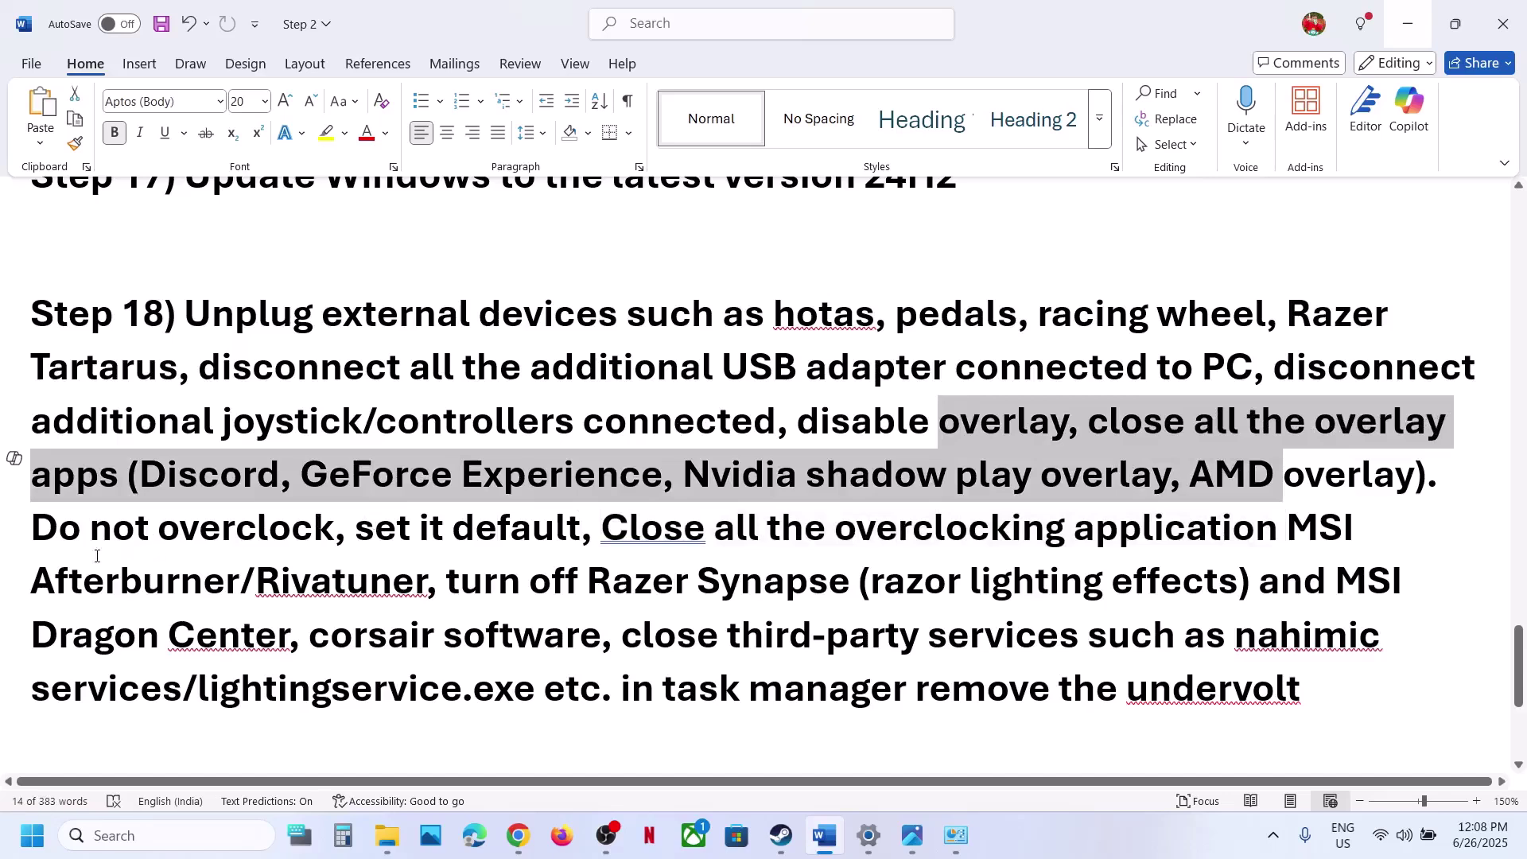
pyautogui.moveTo(50, 533); pyautogui.dragTo(384, 598)
pyautogui.click(384, 598)
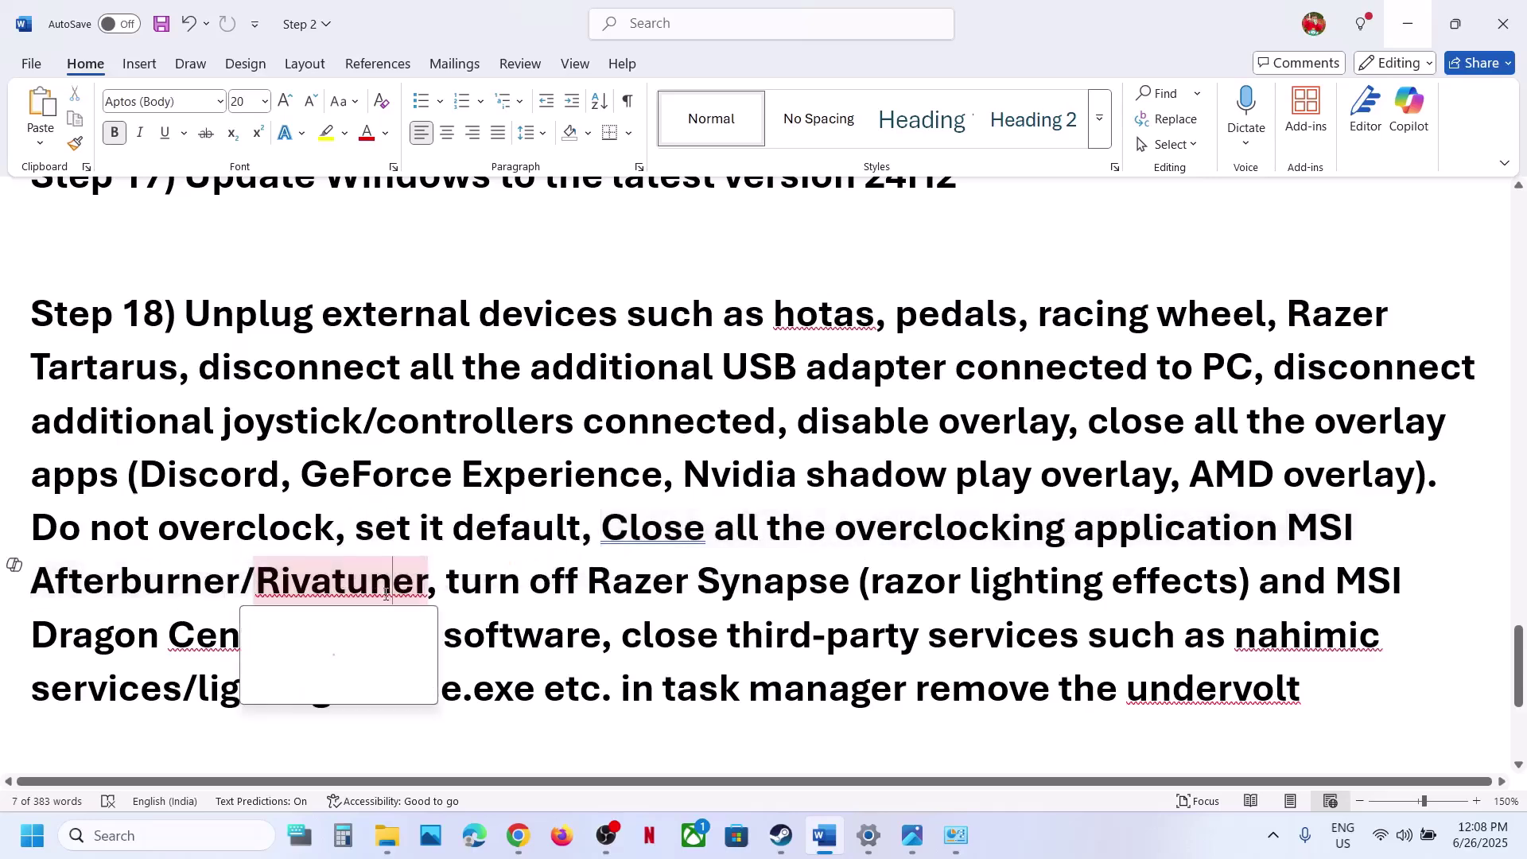
pyautogui.moveTo(835, 531); pyautogui.dragTo(1119, 531)
pyautogui.doubleClick(652, 527)
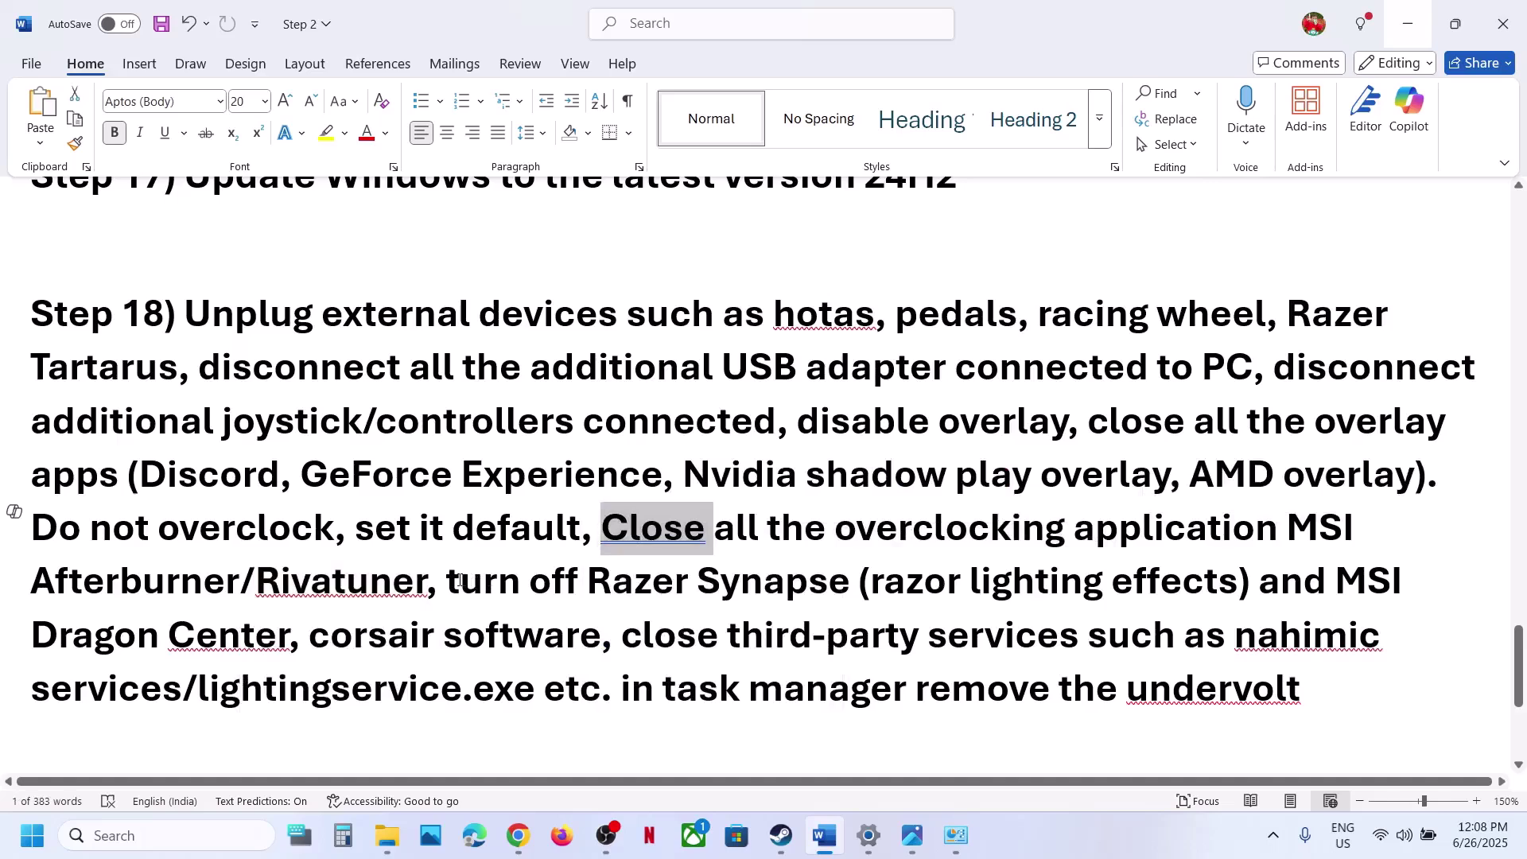
pyautogui.moveTo(459, 580); pyautogui.dragTo(603, 686)
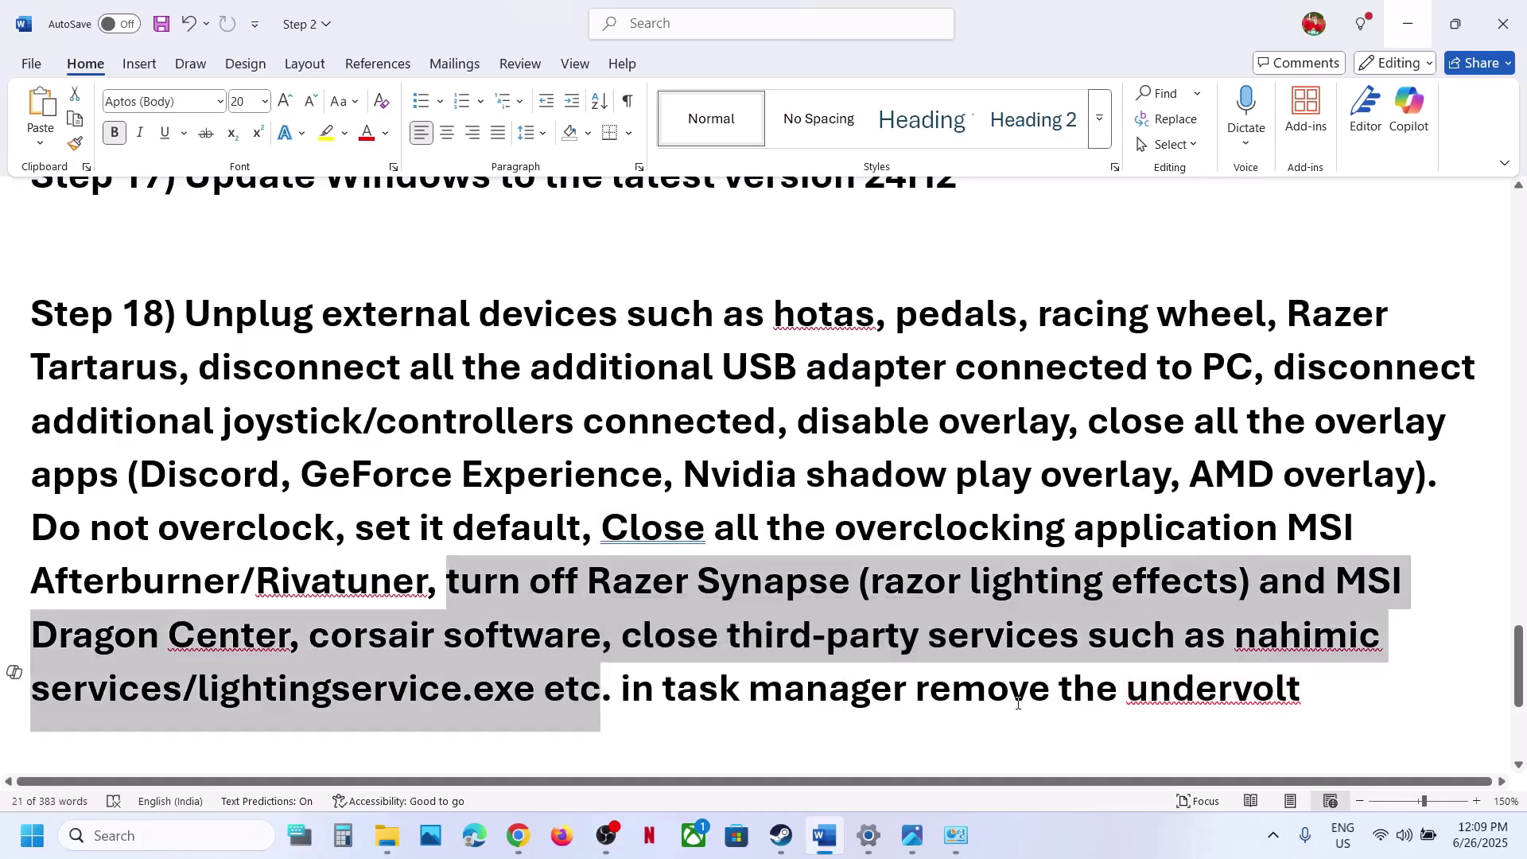
# Highlight the undervolt instruction at the end of Step 18 and "Increase Virtual Memory" in Step 19 of the Word document
pyautogui.moveTo(1018, 703); pyautogui.dragTo(1300, 688)
pyautogui.click(791, 635)
pyautogui.scroll(-2, 798, 634)
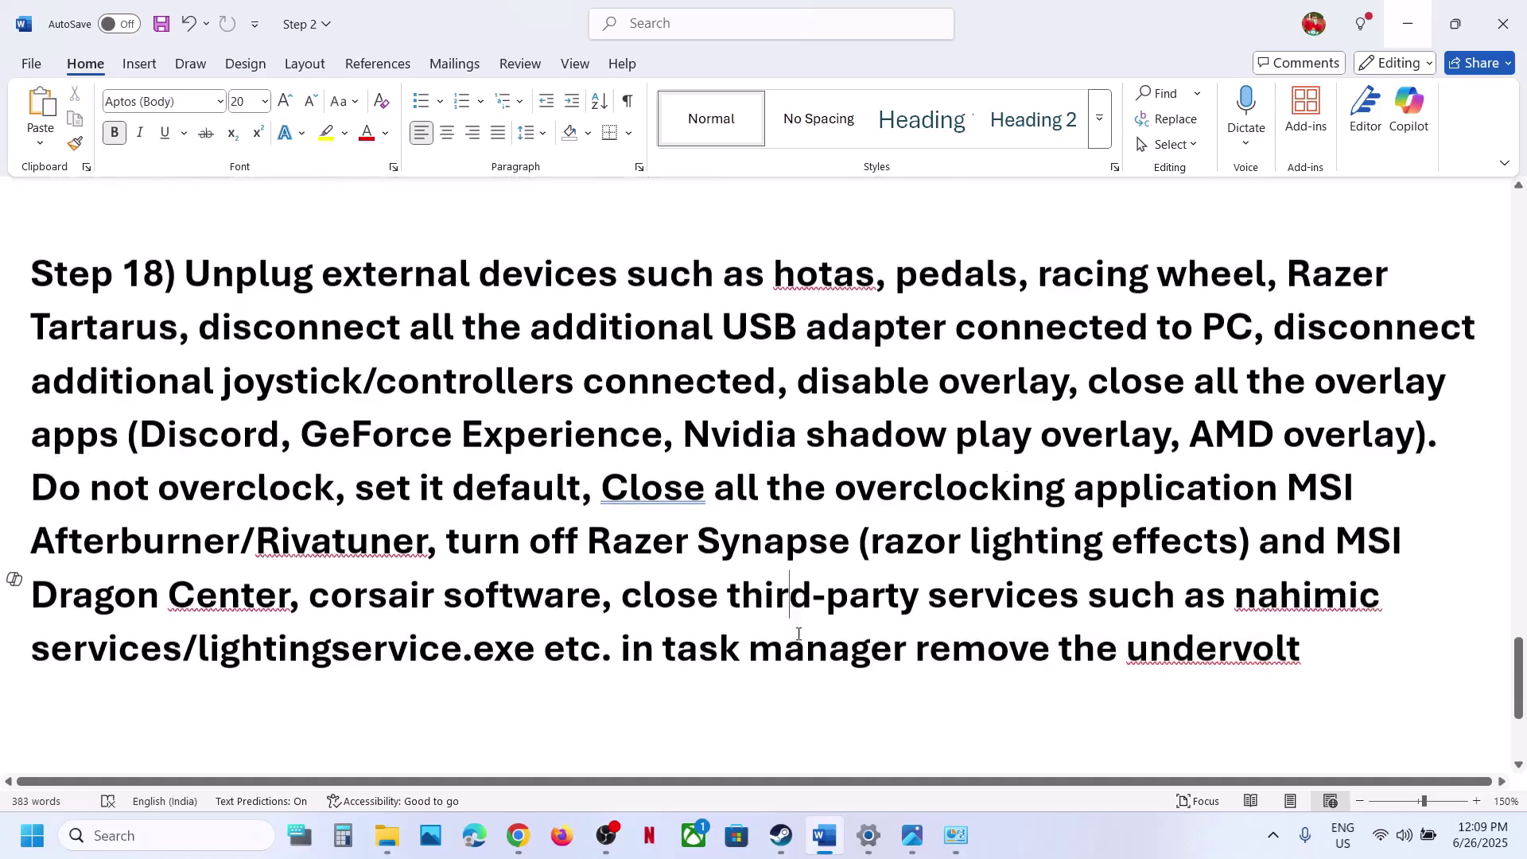
pyautogui.scroll(-2, 799, 634)
pyautogui.scroll(1, 798, 633)
pyautogui.click(319, 665)
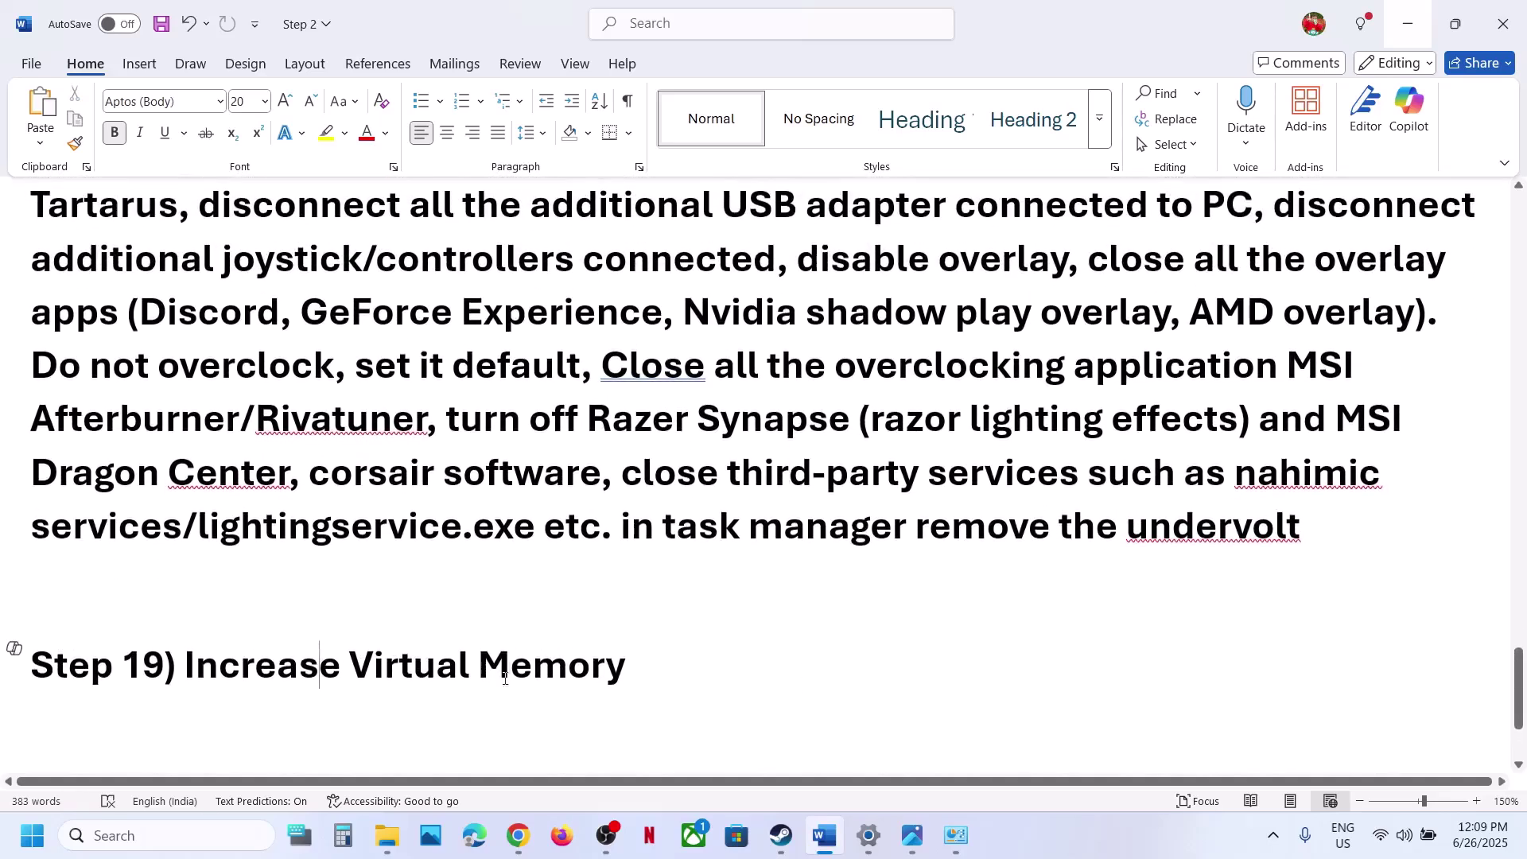
pyautogui.moveTo(504, 678); pyautogui.dragTo(183, 668)
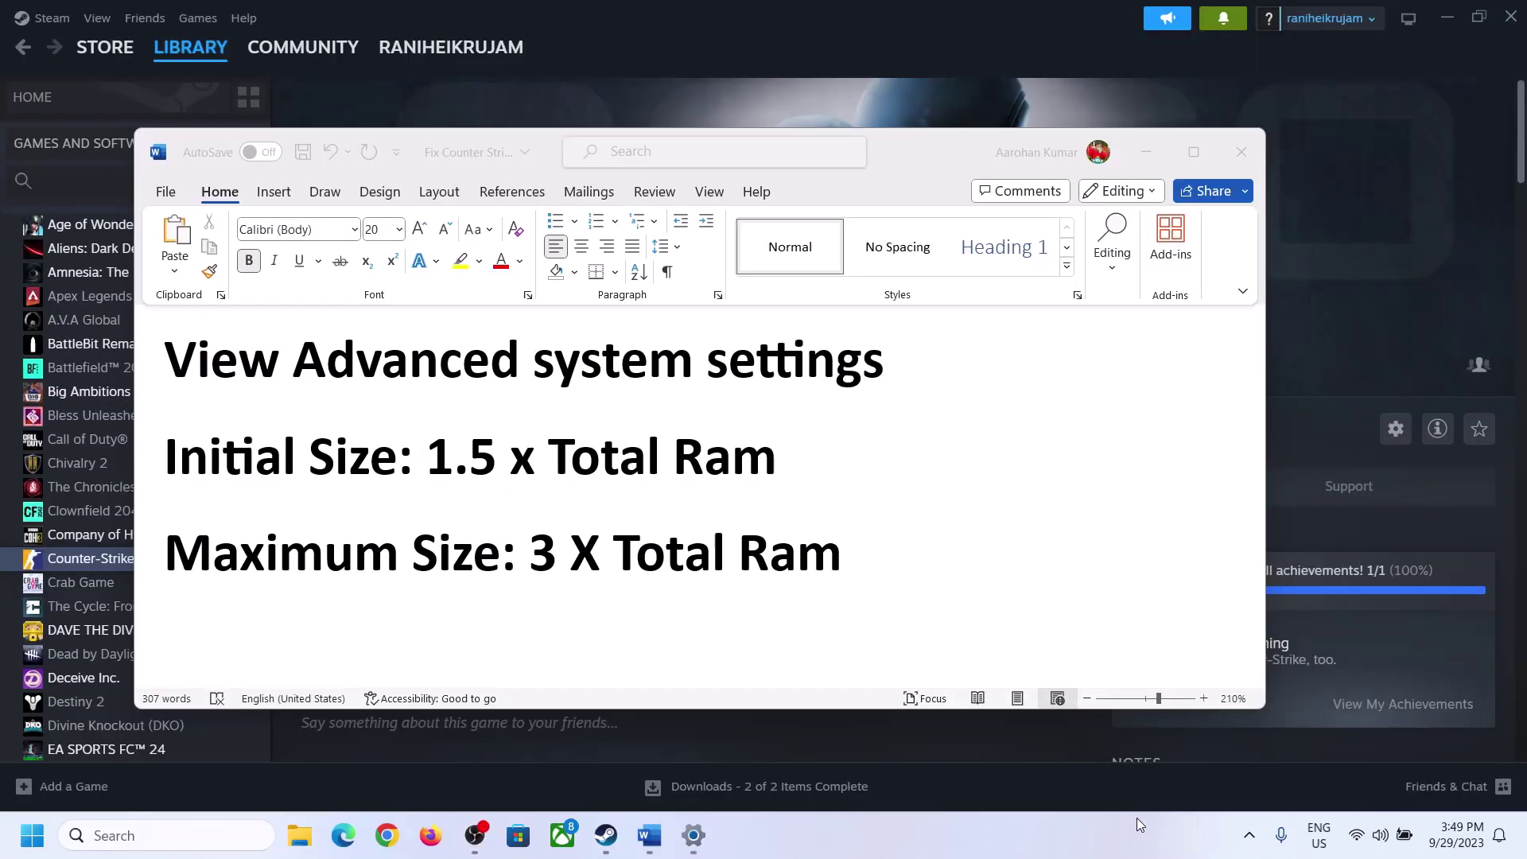
# Copy "View Advanced system settings" from the Word document, find it with Windows search, and open System Properties over the document
pyautogui.click(217, 367)
pyautogui.moveTo(216, 367); pyautogui.dragTo(827, 391)
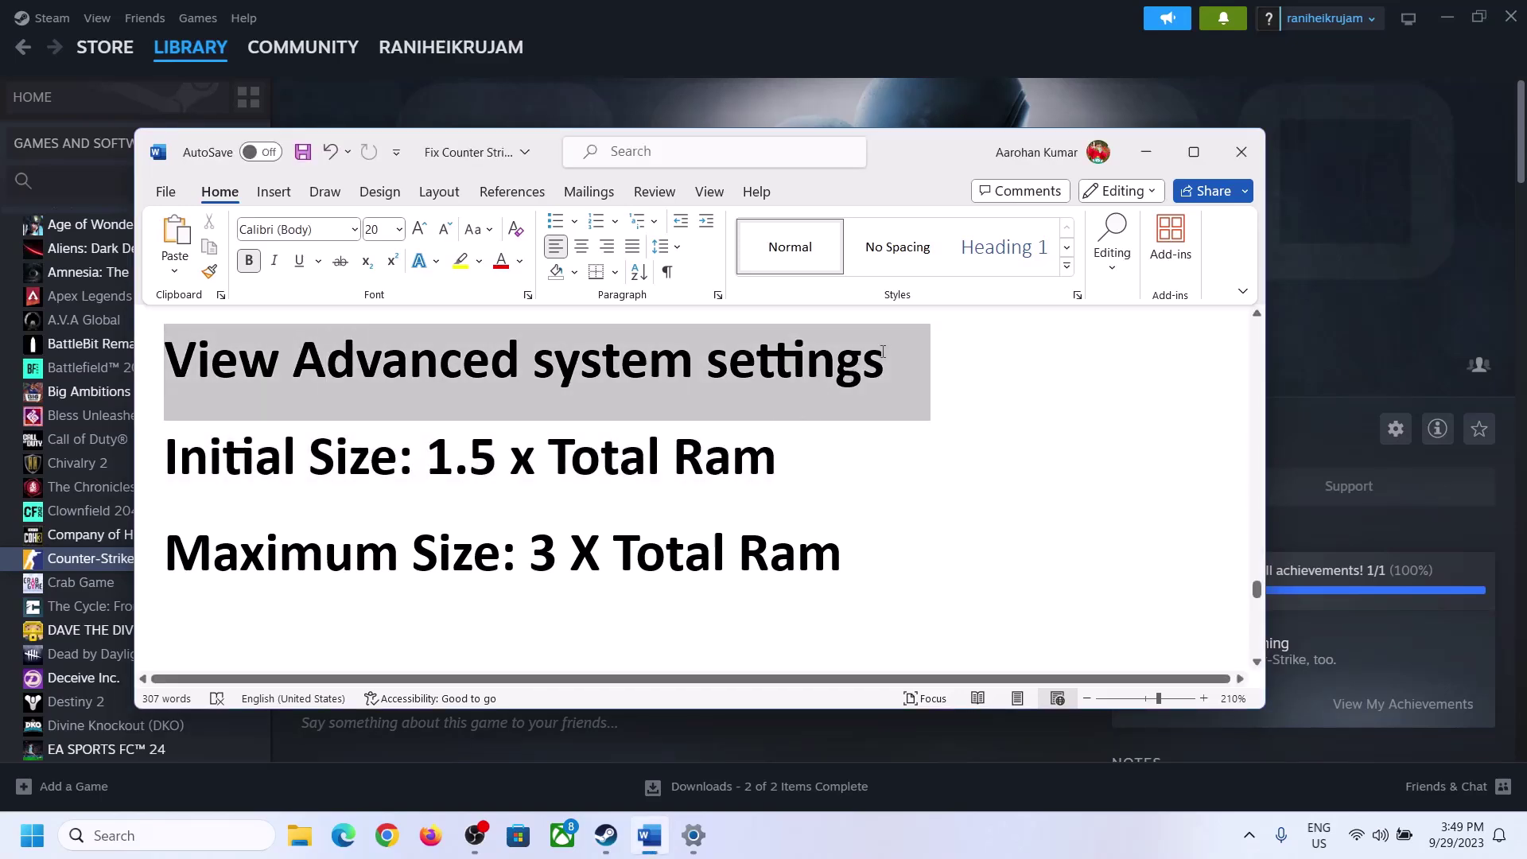
pyautogui.hotkey('ctrl', 'c')
pyautogui.click(170, 833)
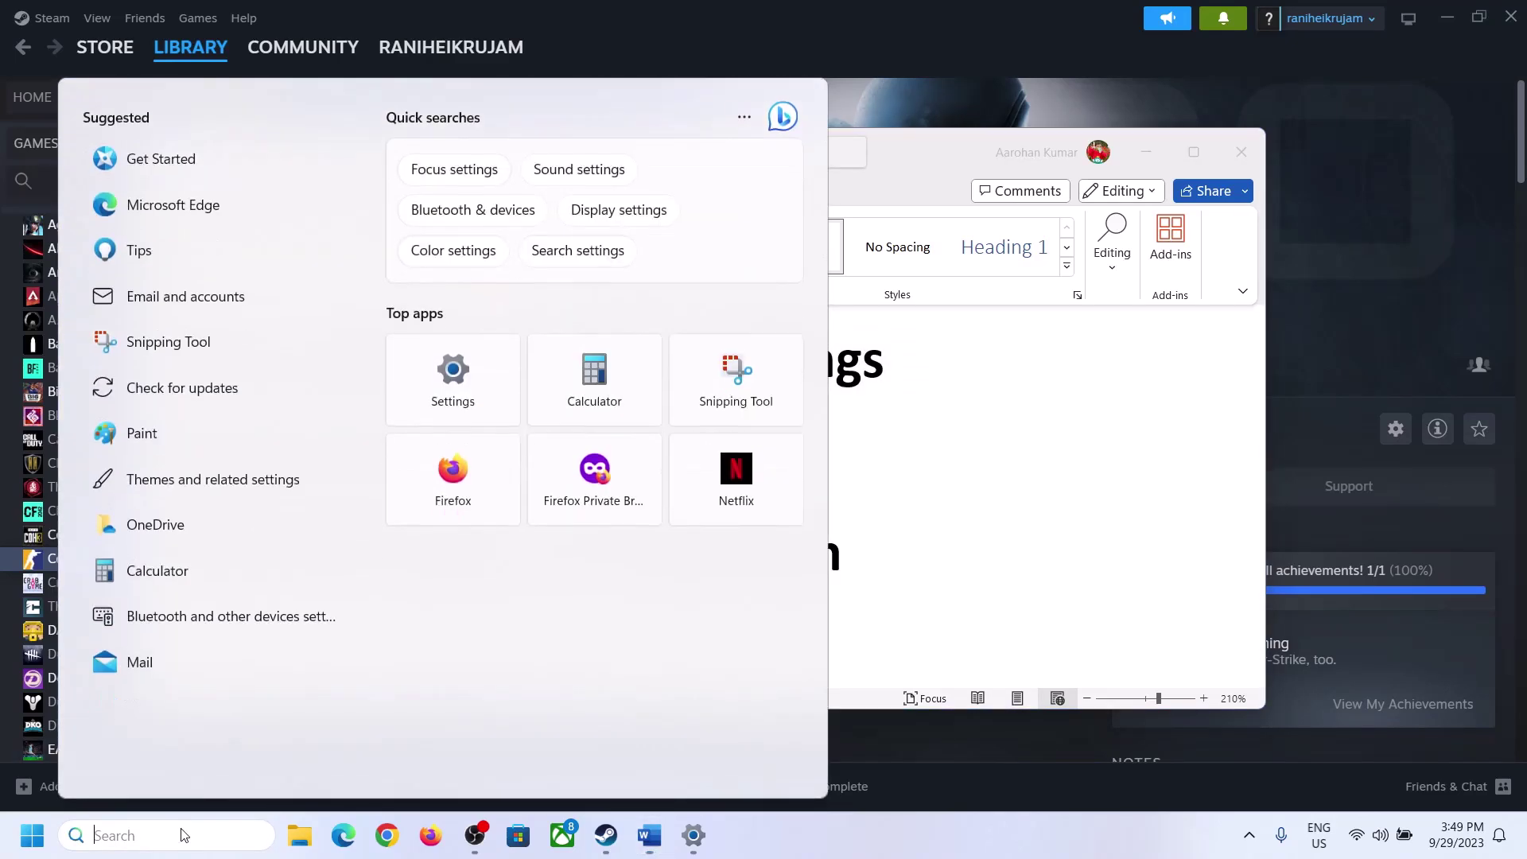
pyautogui.hotkey('ctrl', 'v')
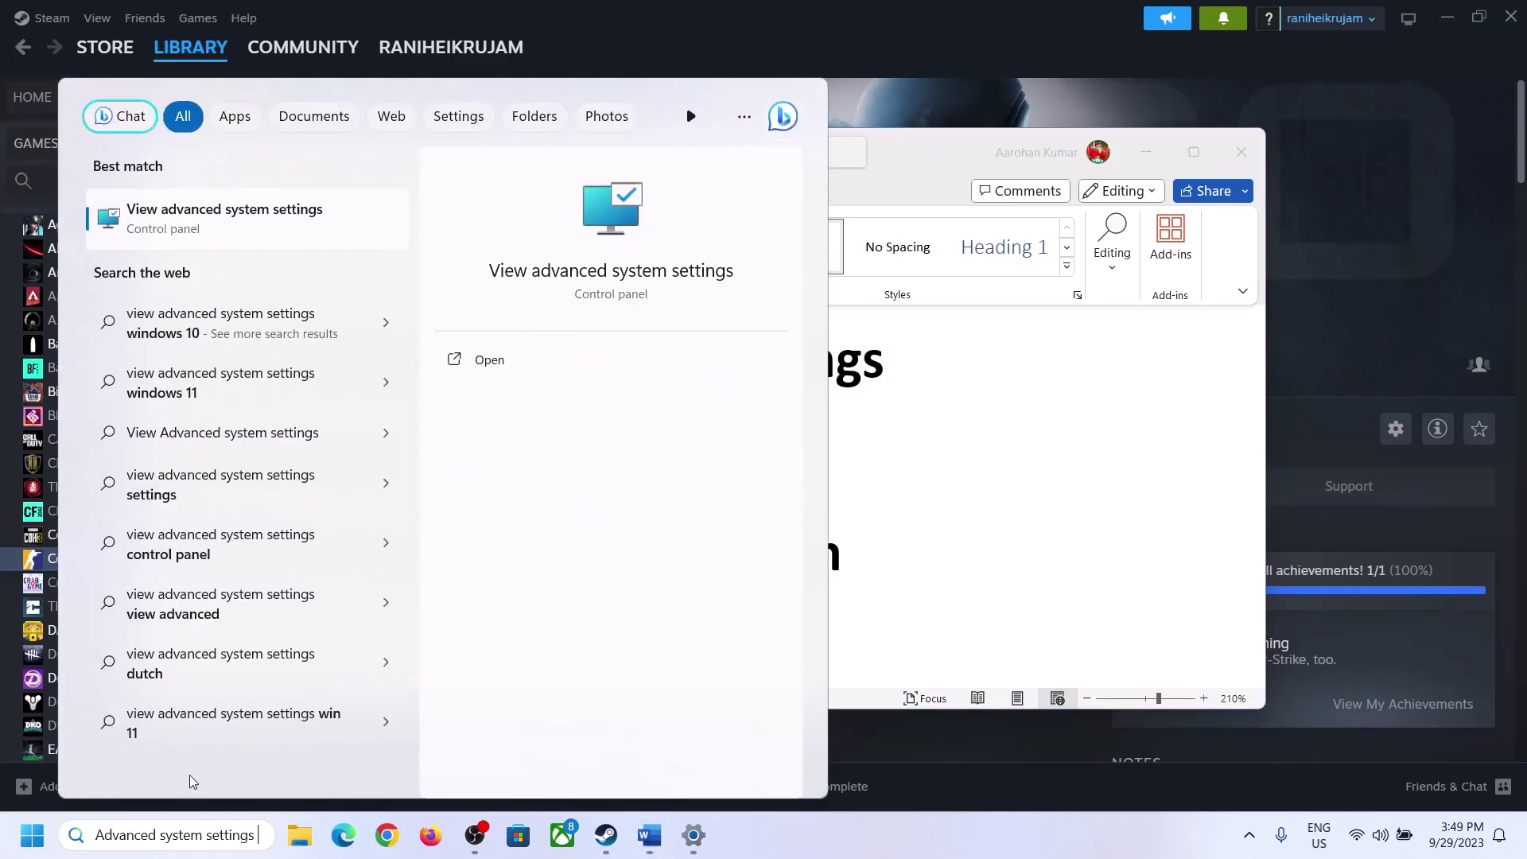
pyautogui.click(212, 231)
pyautogui.moveTo(317, 150); pyautogui.dragTo(680, 270)
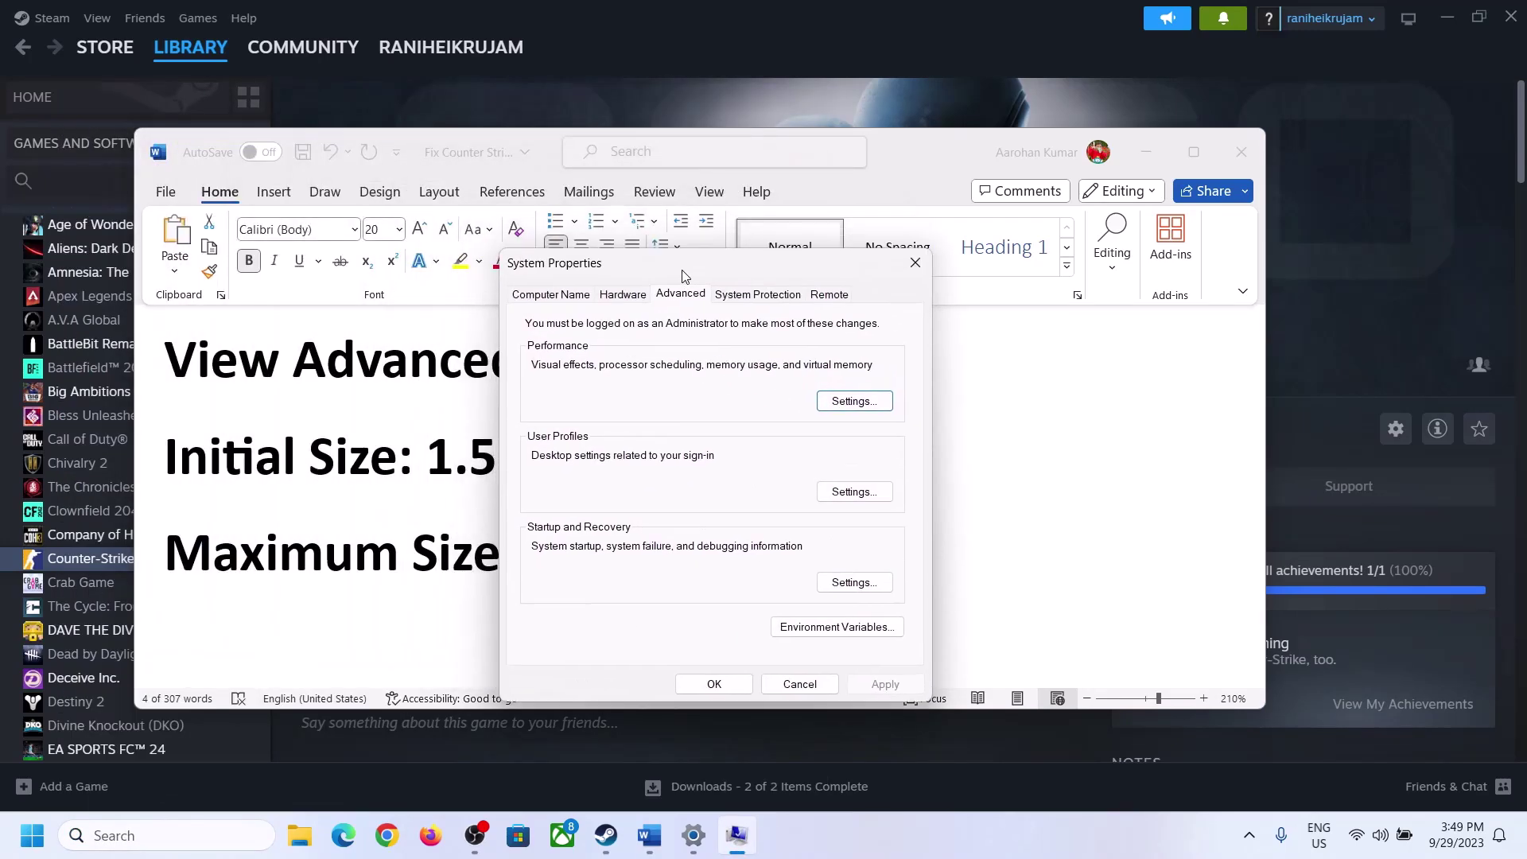
# In the Virtual Memory settings, turn off automatic paging file management for all drives and choose a custom size for drive C
pyautogui.click(854, 401)
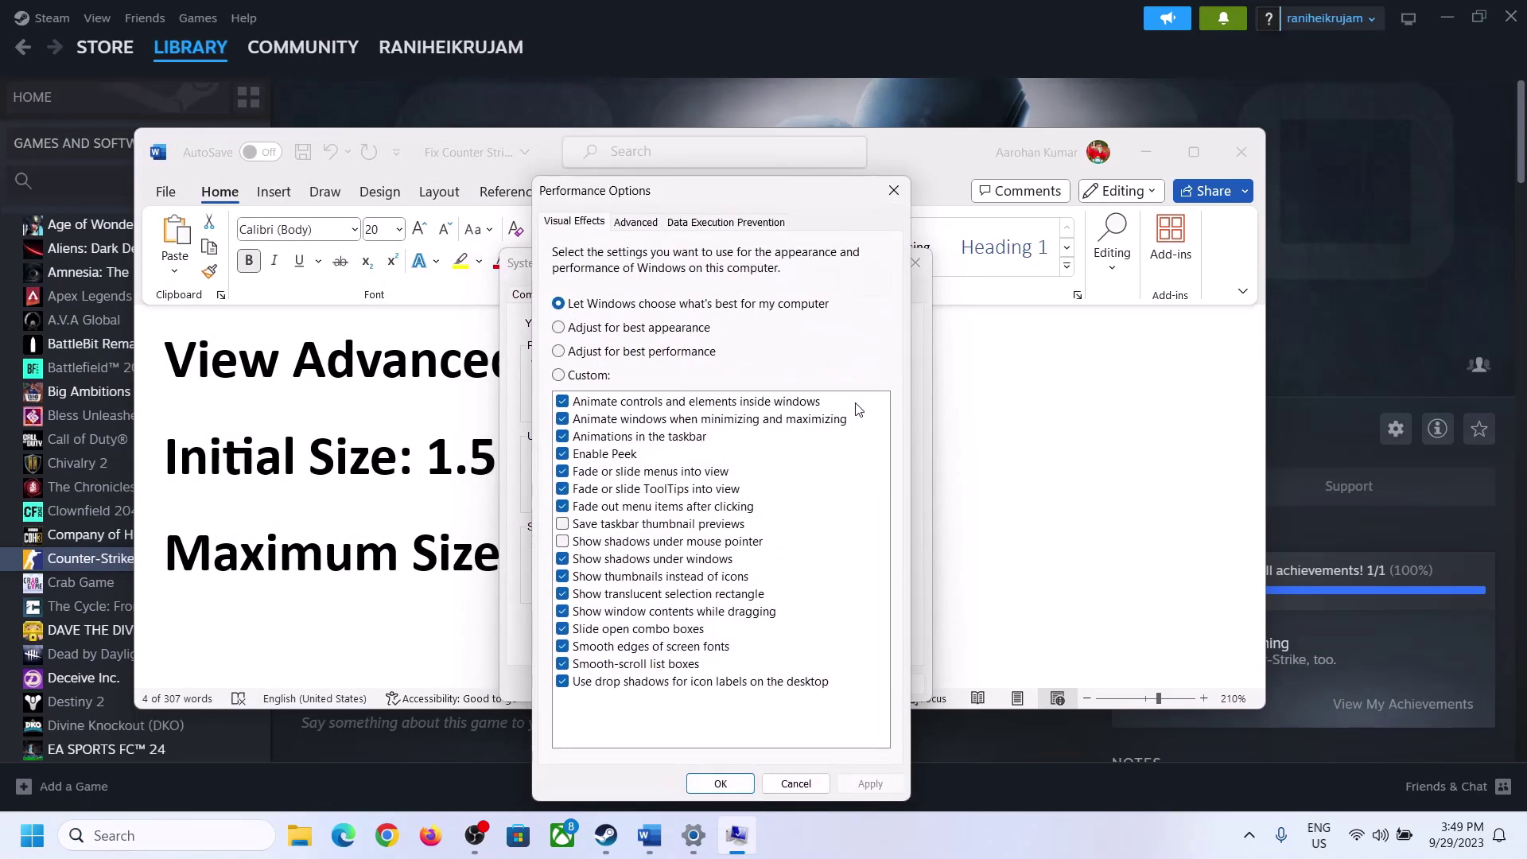
pyautogui.click(640, 224)
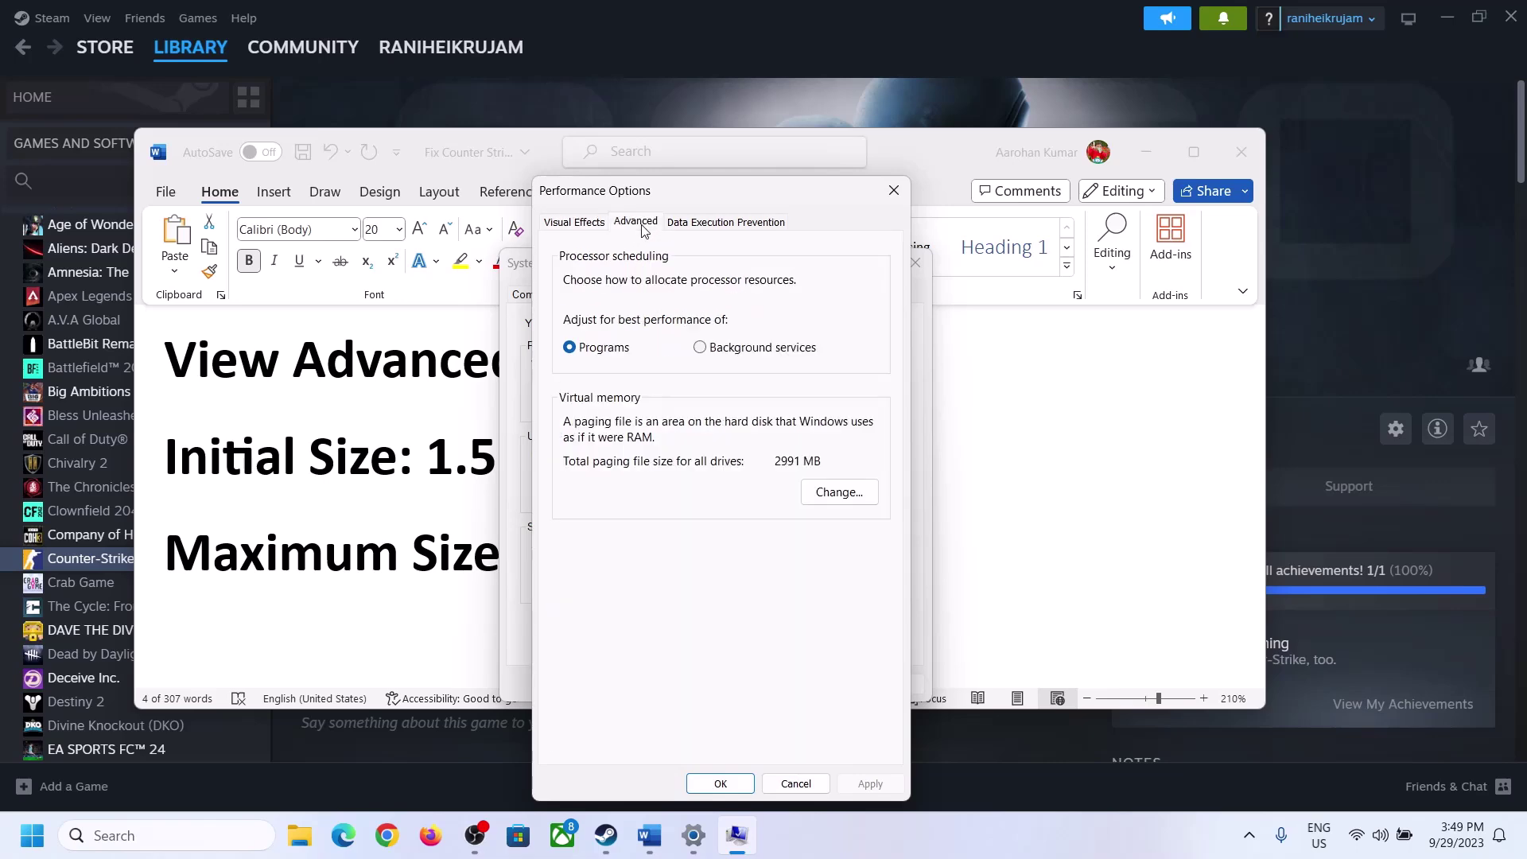
pyautogui.click(845, 491)
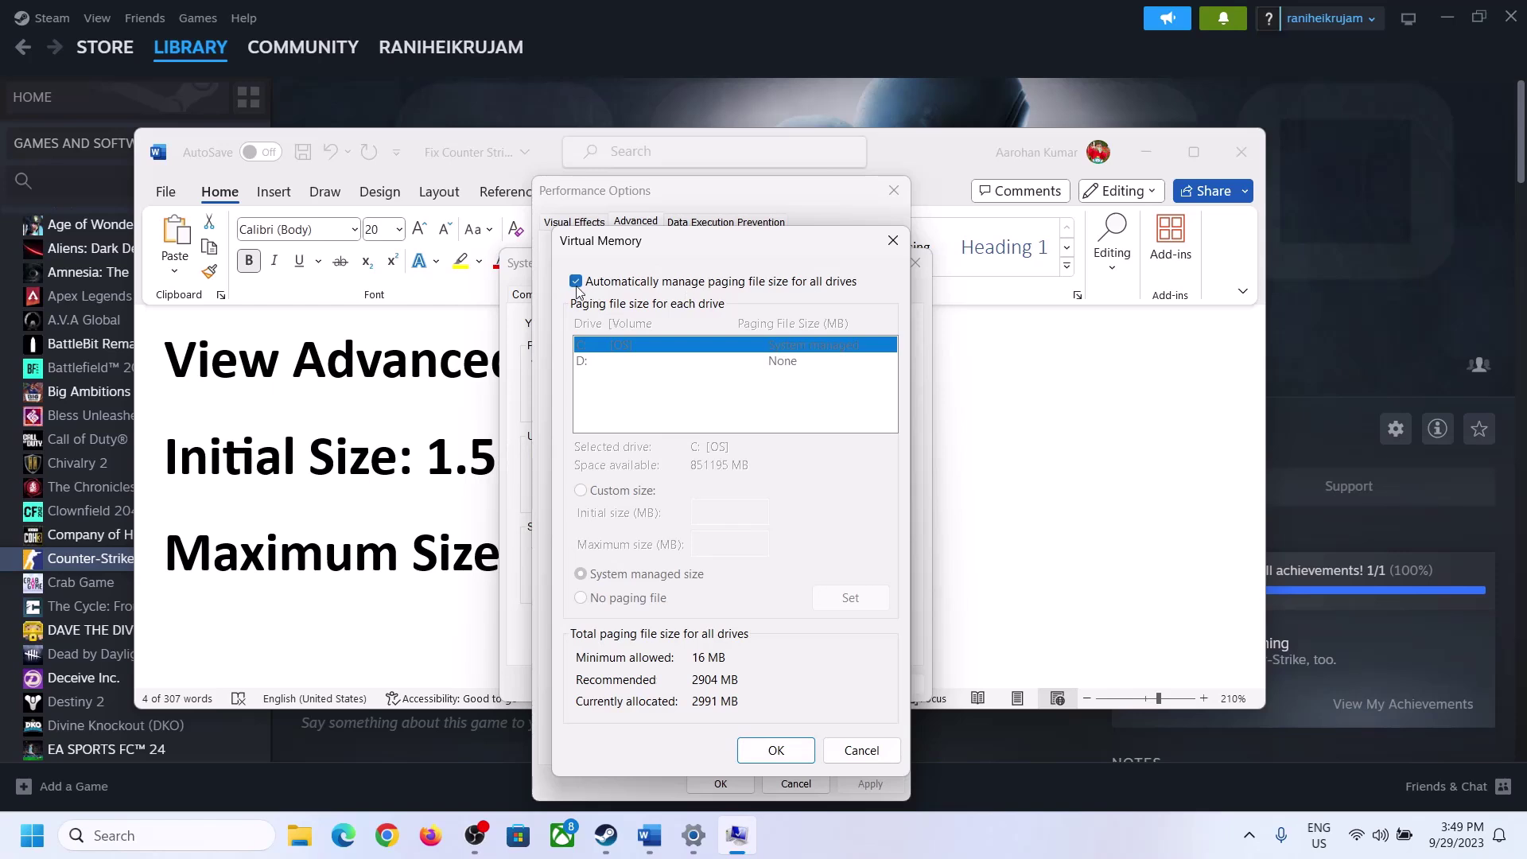
pyautogui.click(576, 283)
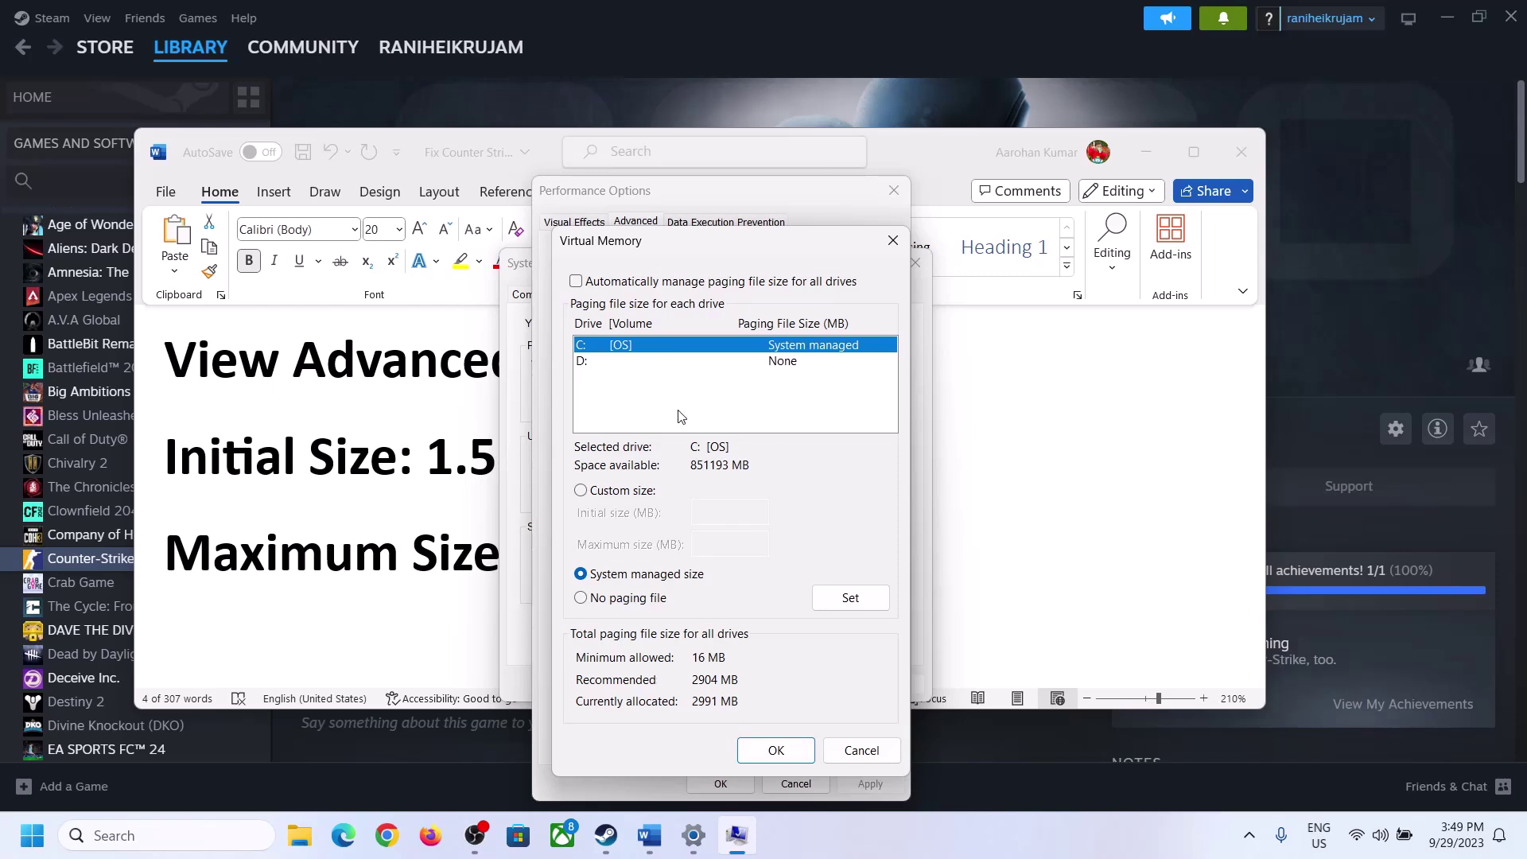
pyautogui.click(582, 492)
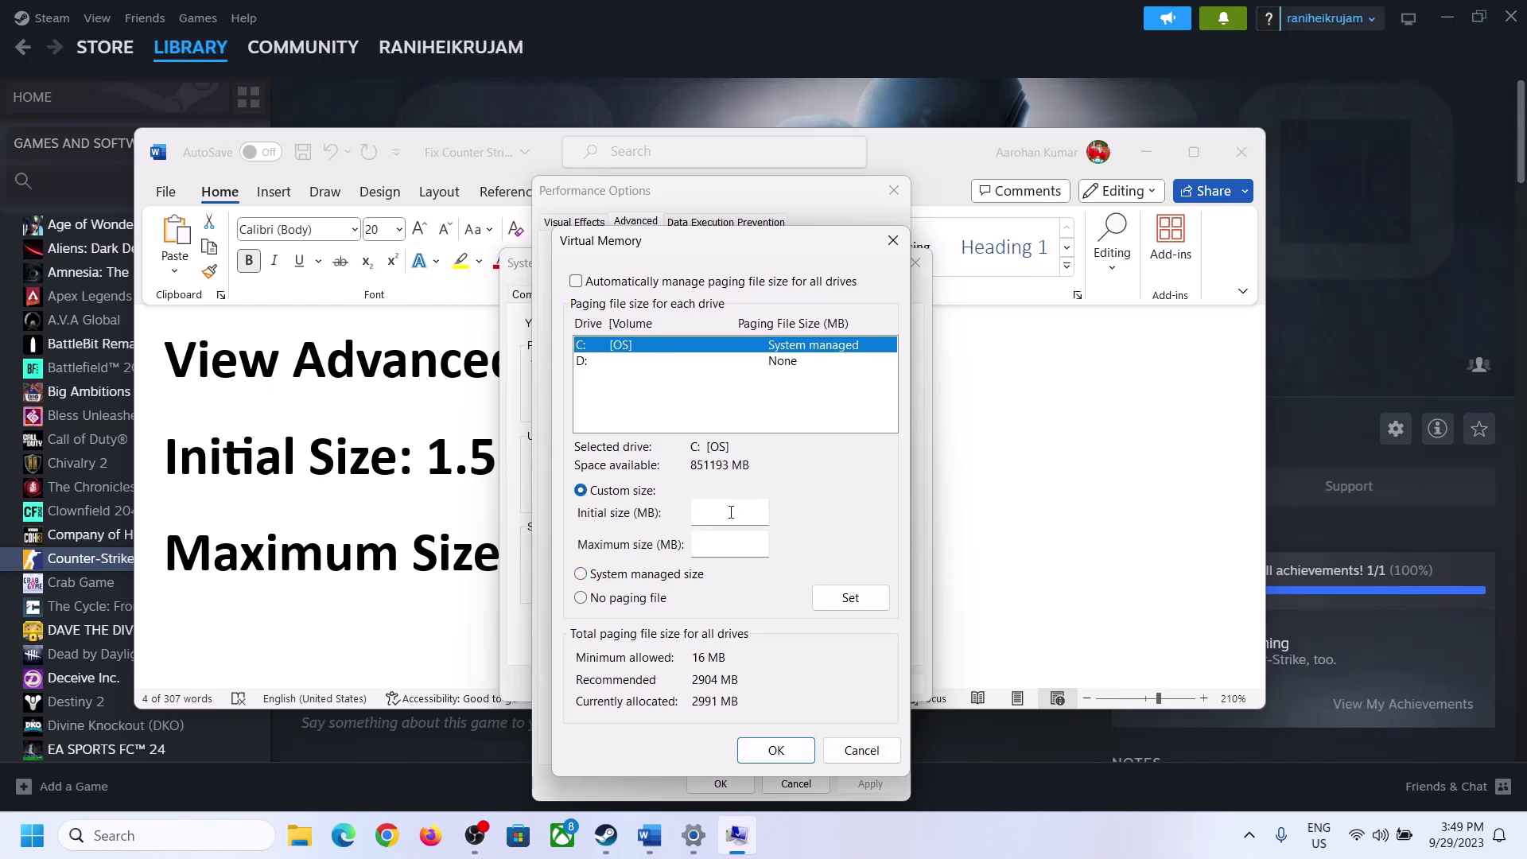
# Highlight the initial size formula "1.5 x Total Ram" in Word, and highlight the installed RAM amount on the Windows Settings About page
pyautogui.click(458, 474)
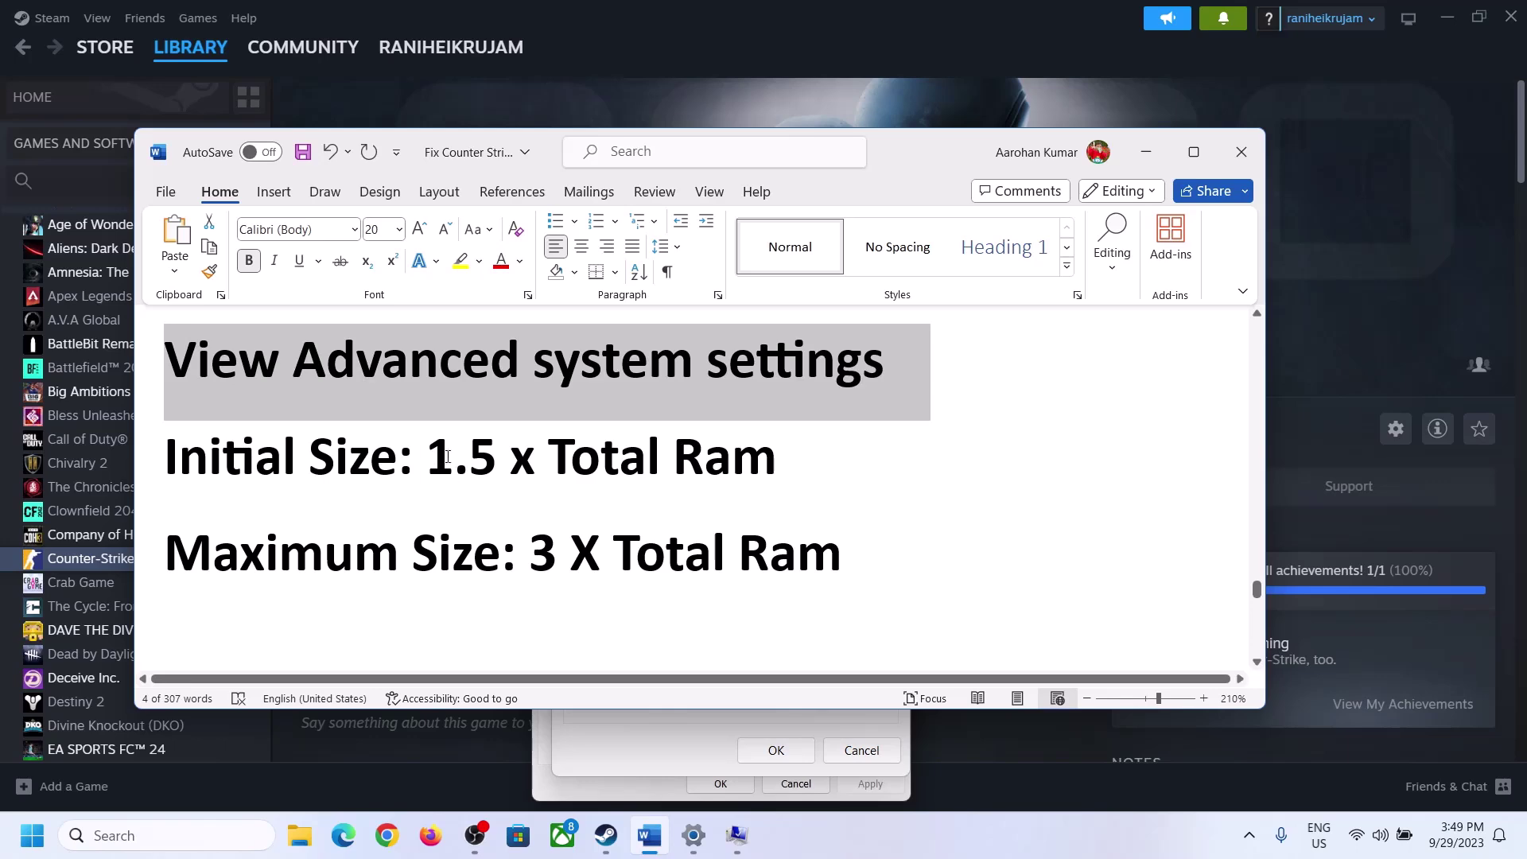
pyautogui.moveTo(447, 457); pyautogui.dragTo(704, 469)
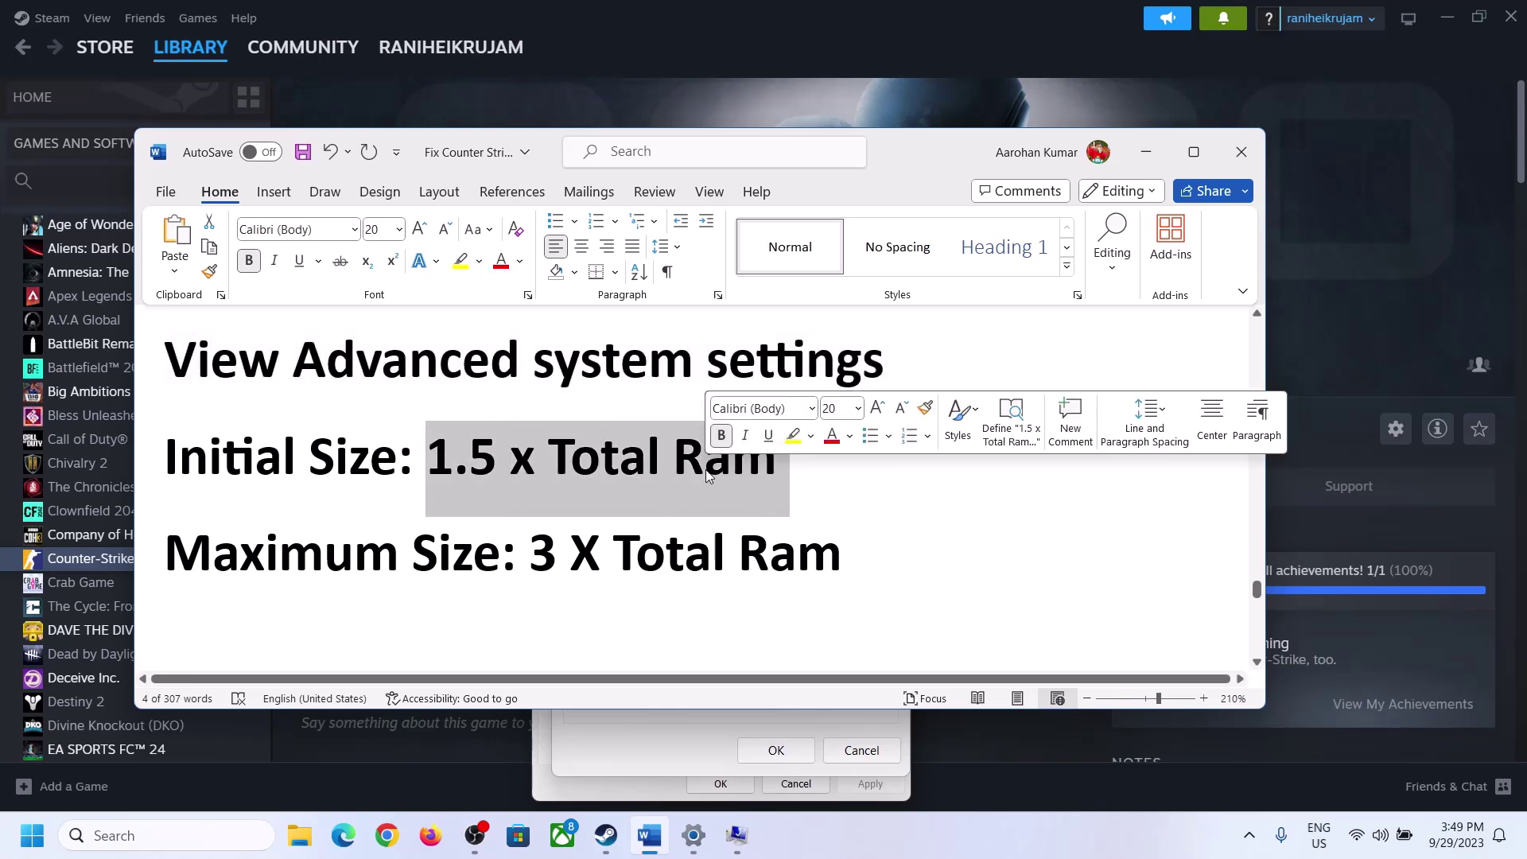
pyautogui.click(694, 835)
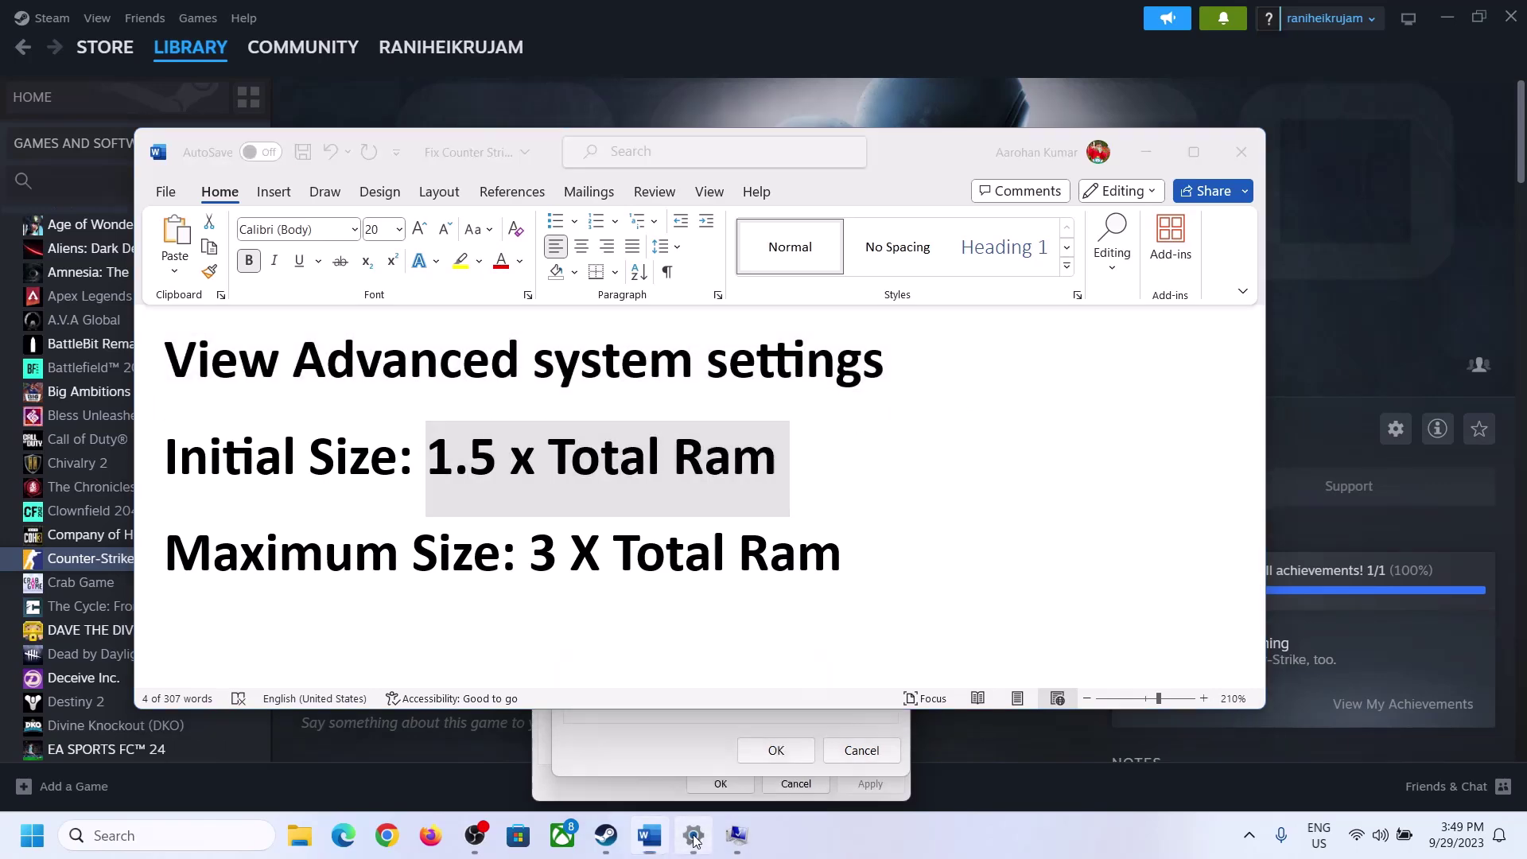
pyautogui.click(71, 256)
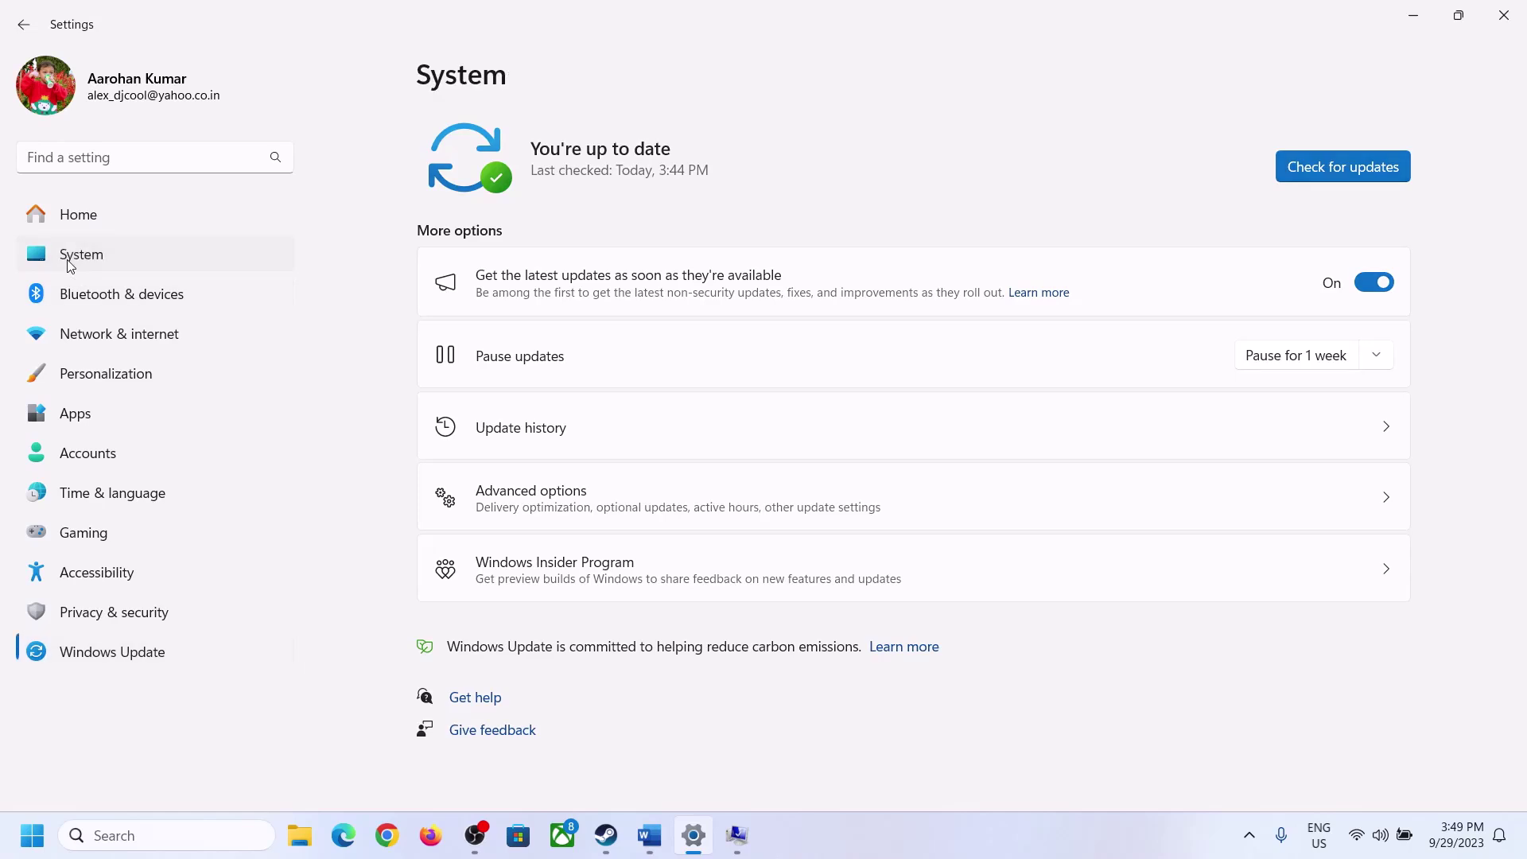
pyautogui.scroll(-10, 555, 631)
pyautogui.click(502, 756)
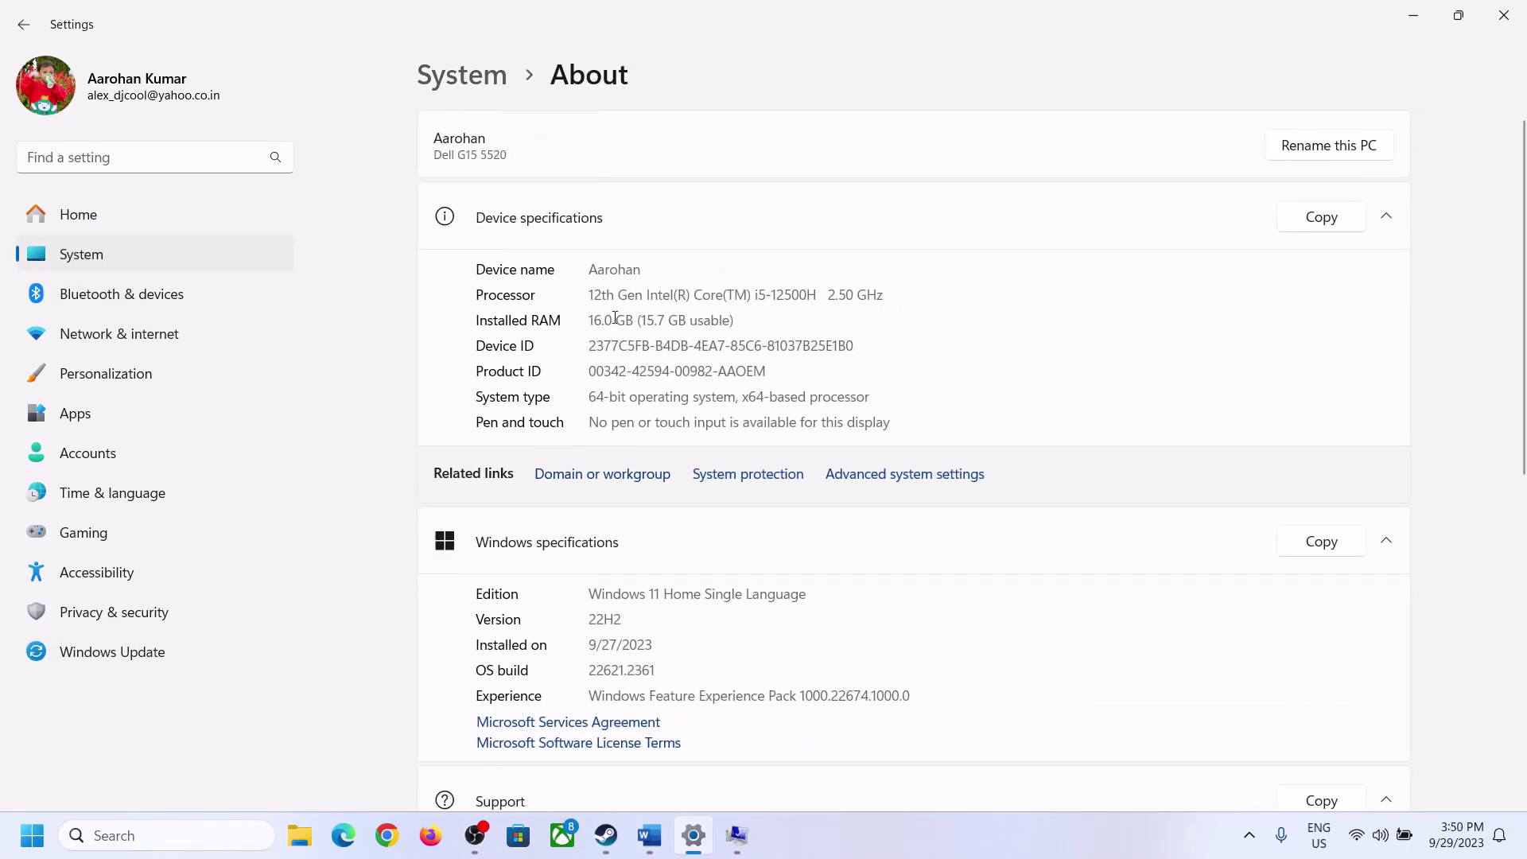
pyautogui.moveTo(601, 319); pyautogui.dragTo(581, 319)
pyautogui.click(614, 322)
pyautogui.moveTo(602, 318); pyautogui.dragTo(586, 318)
# Bring back the Virtual Memory settings, launch Calculator with the Run command calc, and place it beside them
pyautogui.click(730, 837)
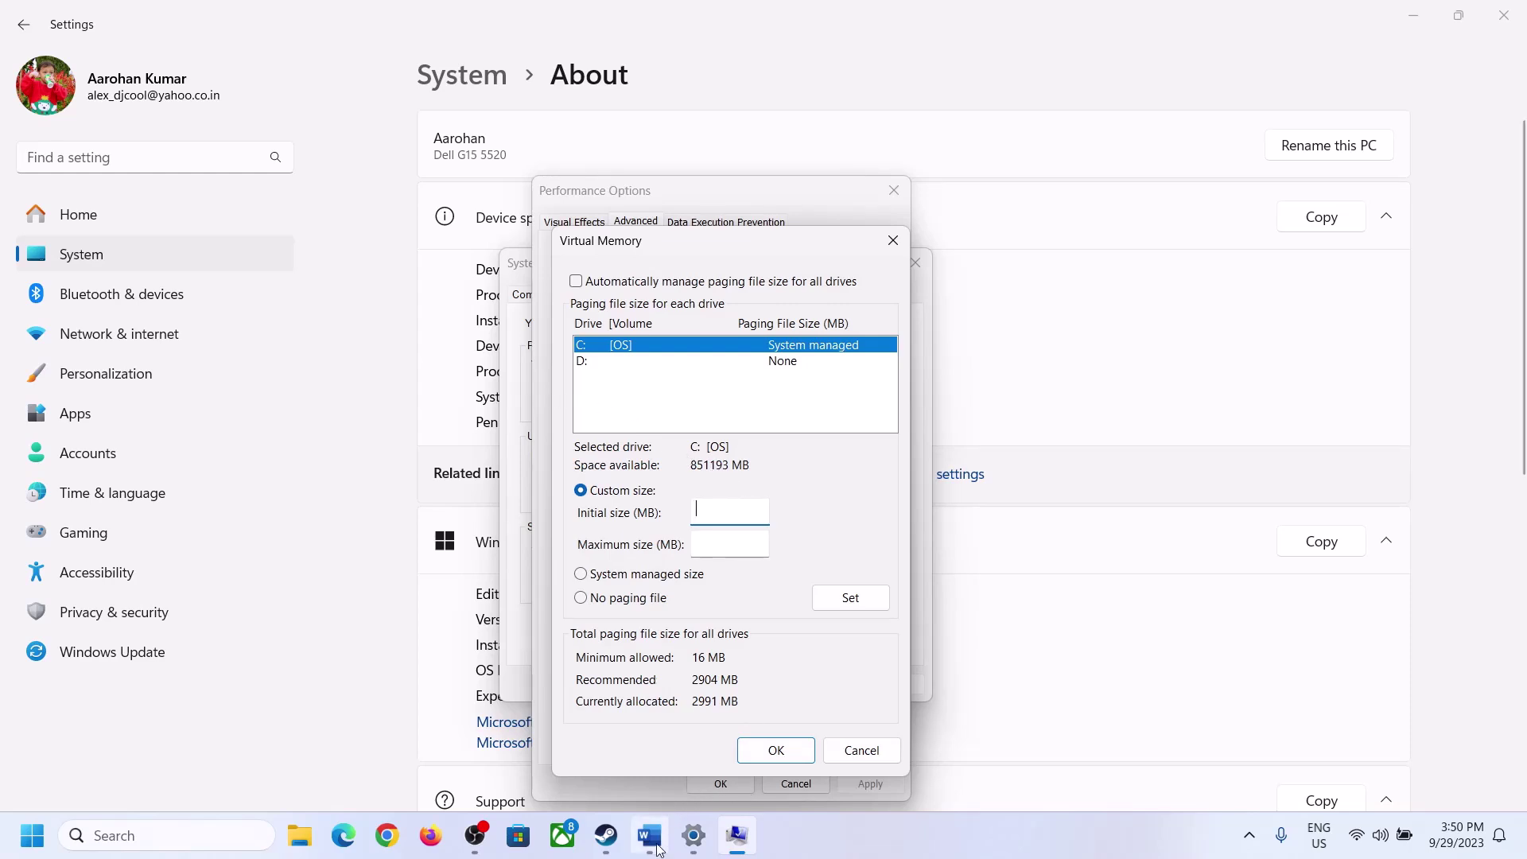
pyautogui.moveTo(693, 835)
pyautogui.press('super+r')
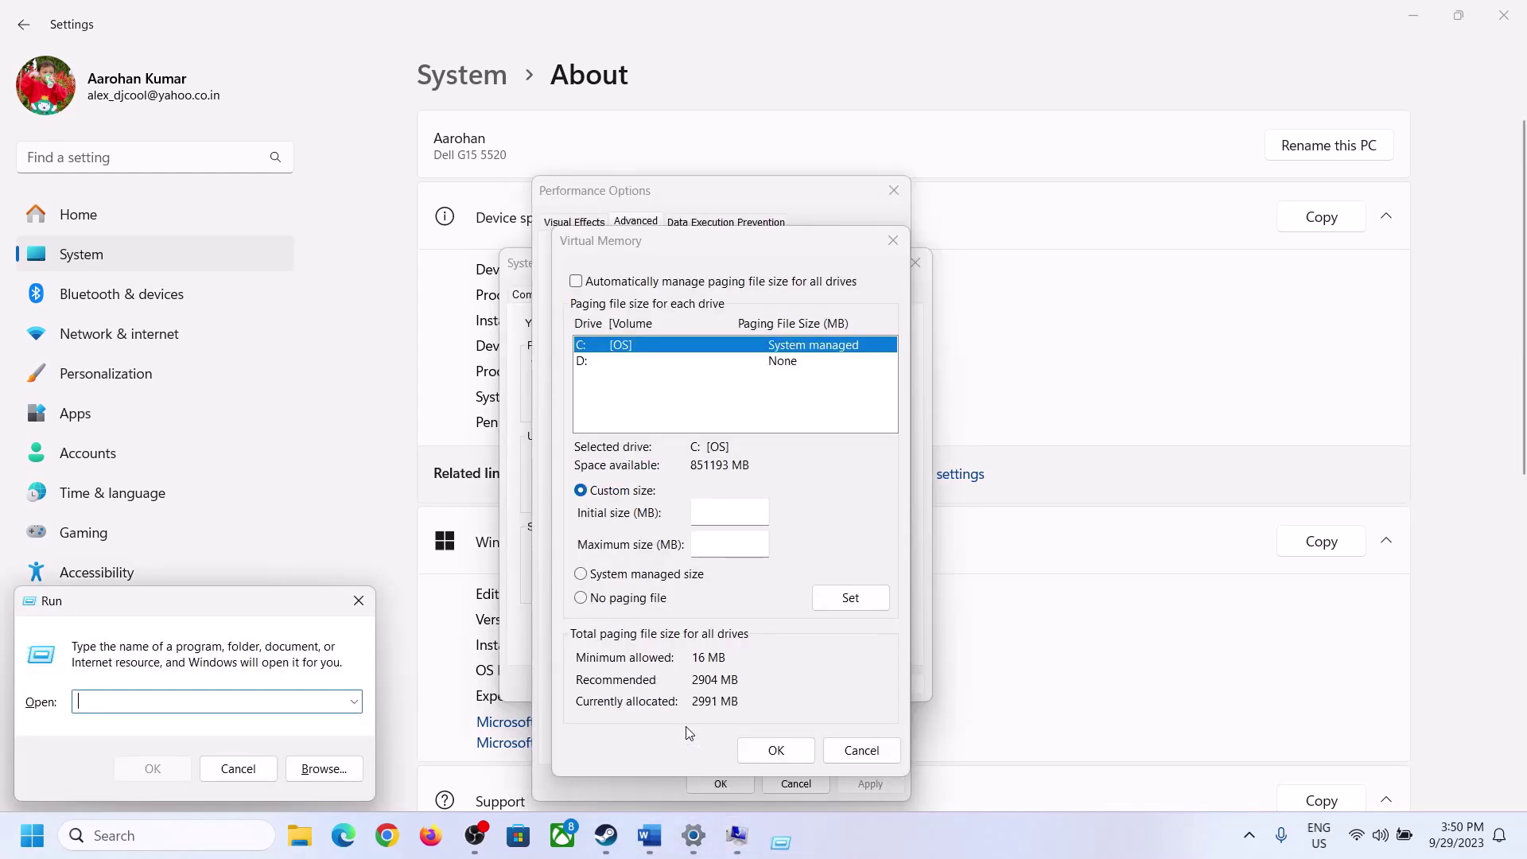
pyautogui.write('calc')
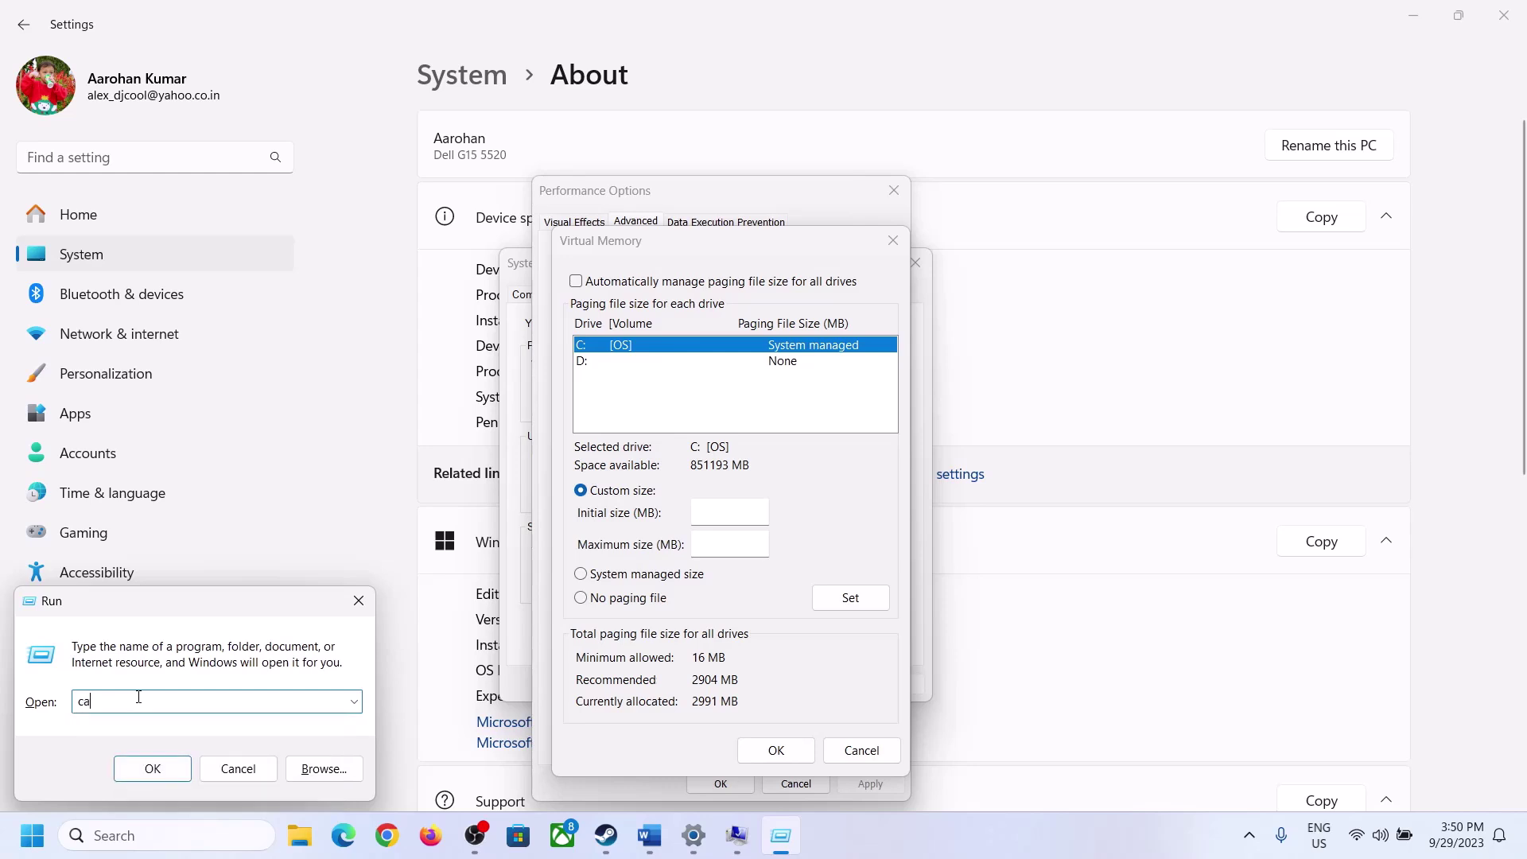
pyautogui.click(151, 770)
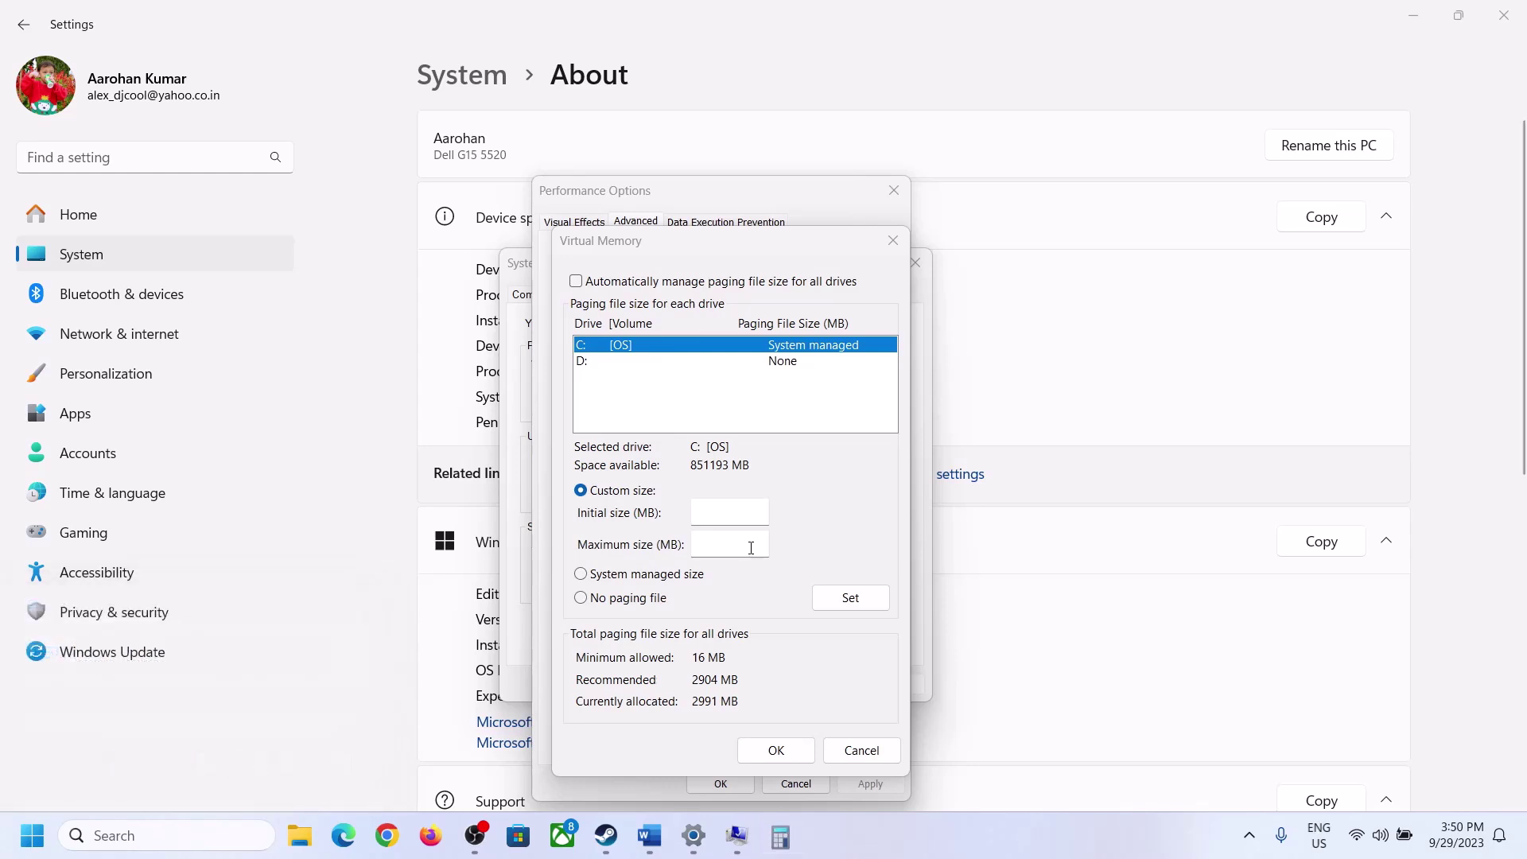
pyautogui.moveTo(205, 34); pyautogui.dragTo(1112, 254)
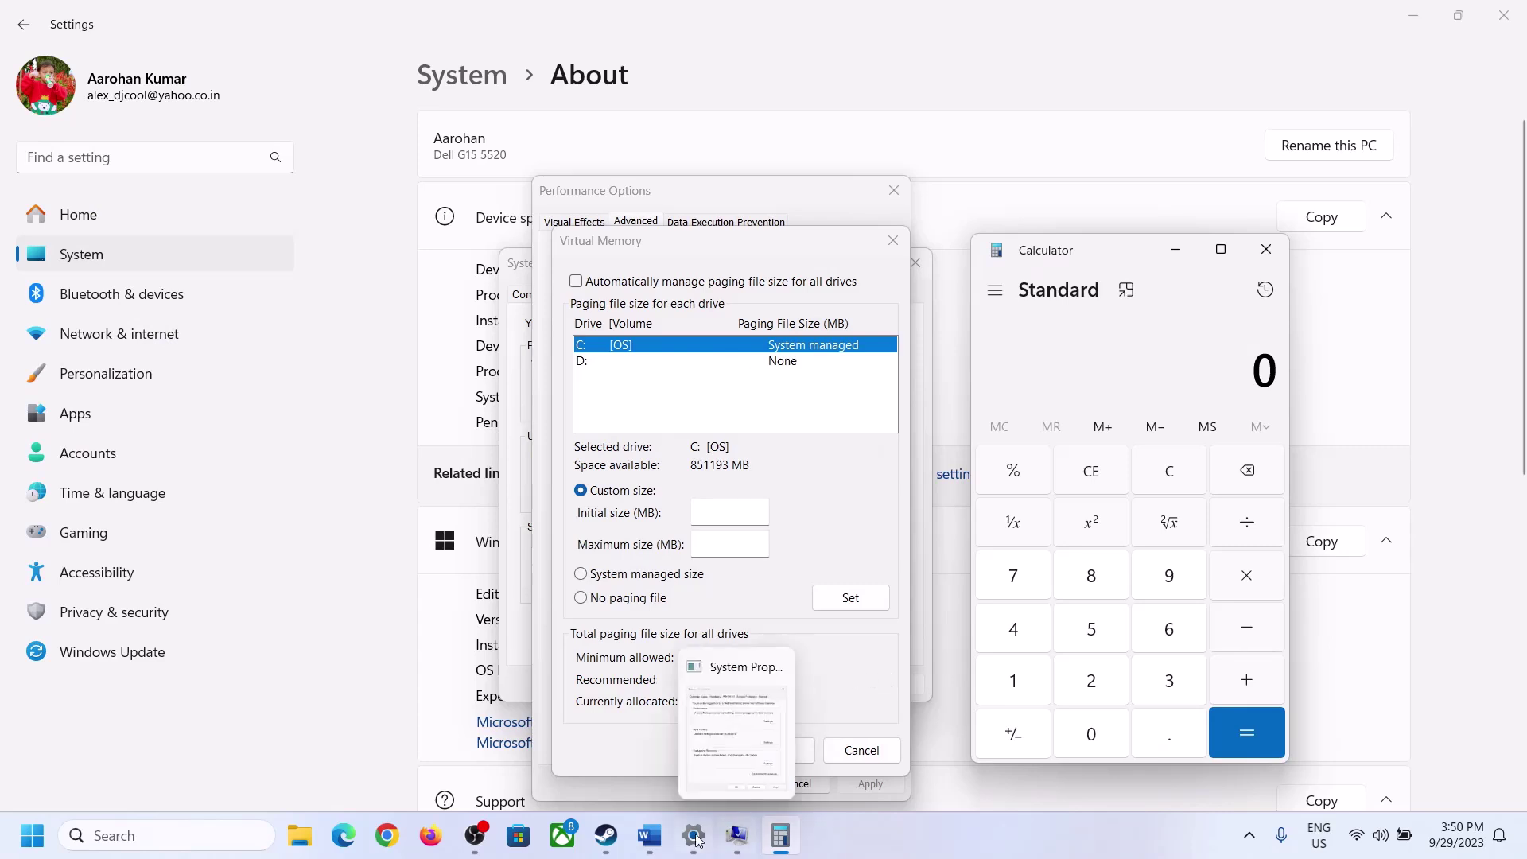
# Recheck the initial size formula in Word and multiply 16 by 1024 in Calculator to convert the RAM to megabytes
pyautogui.click(650, 835)
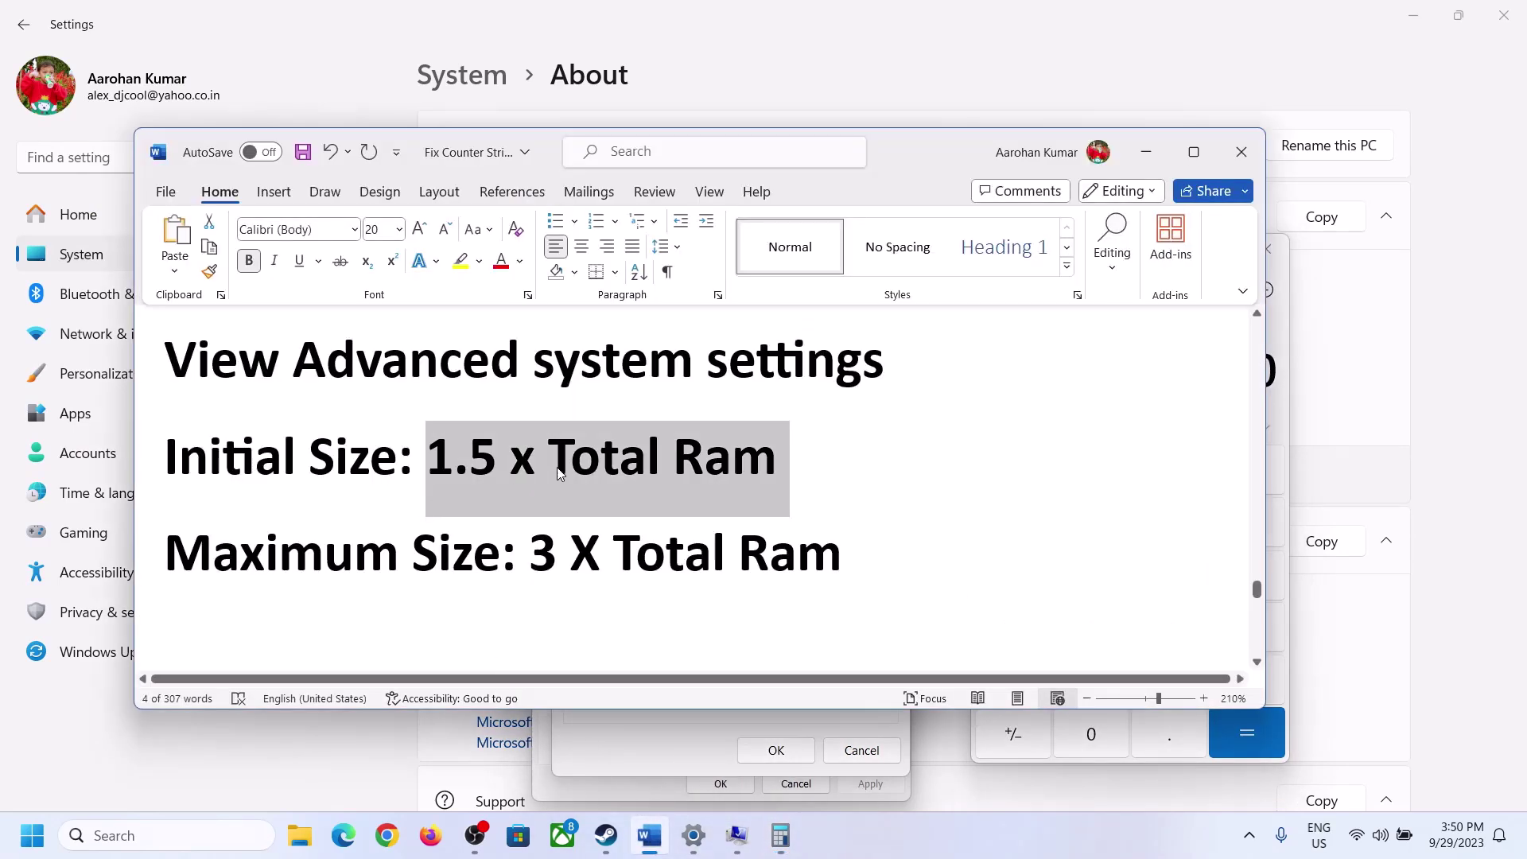
pyautogui.click(780, 835)
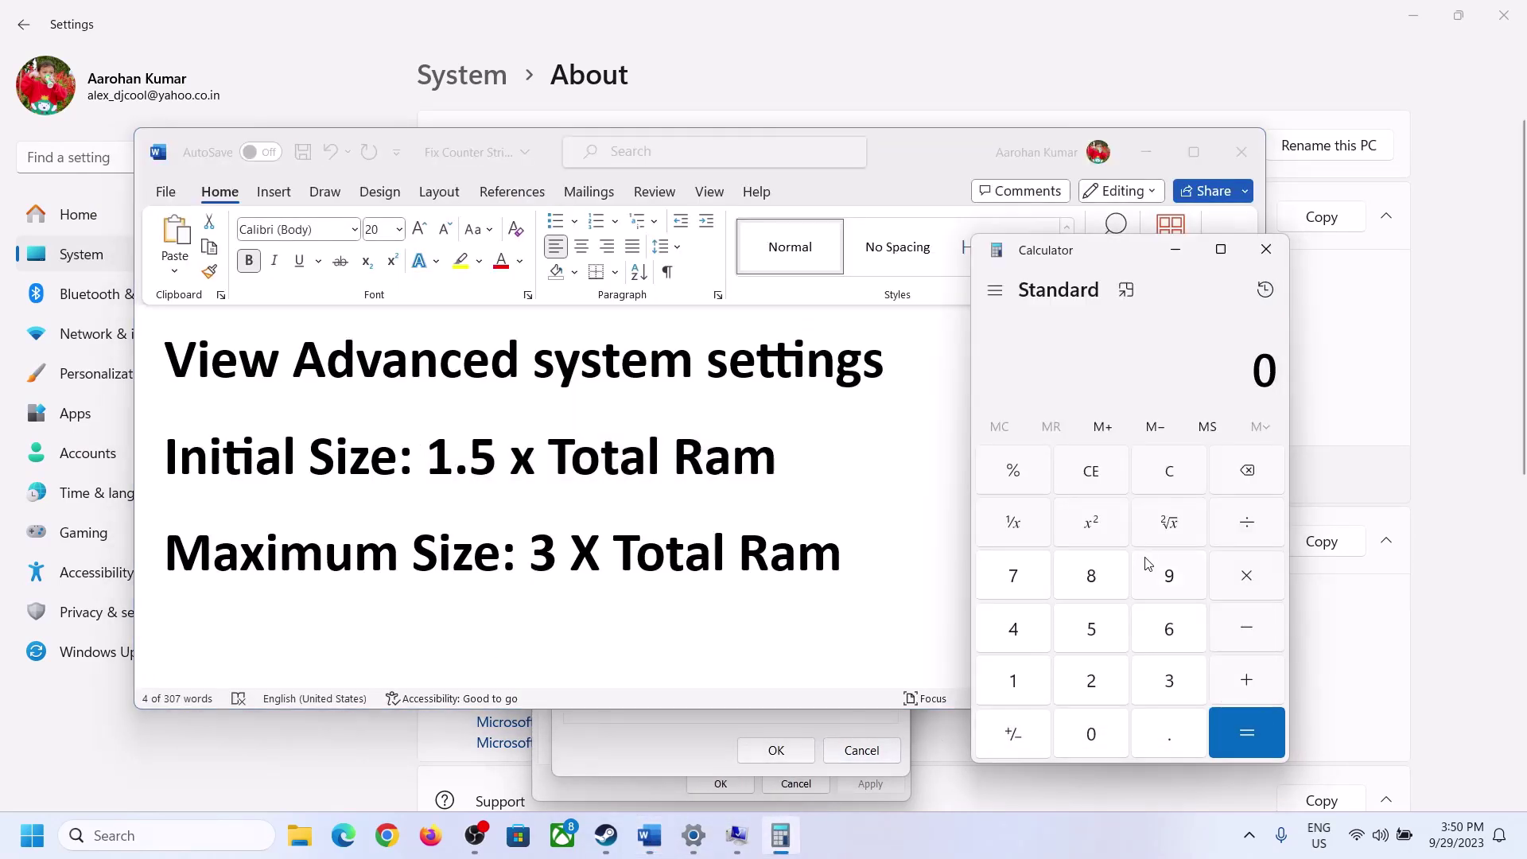
pyautogui.click(1013, 681)
pyautogui.click(1162, 632)
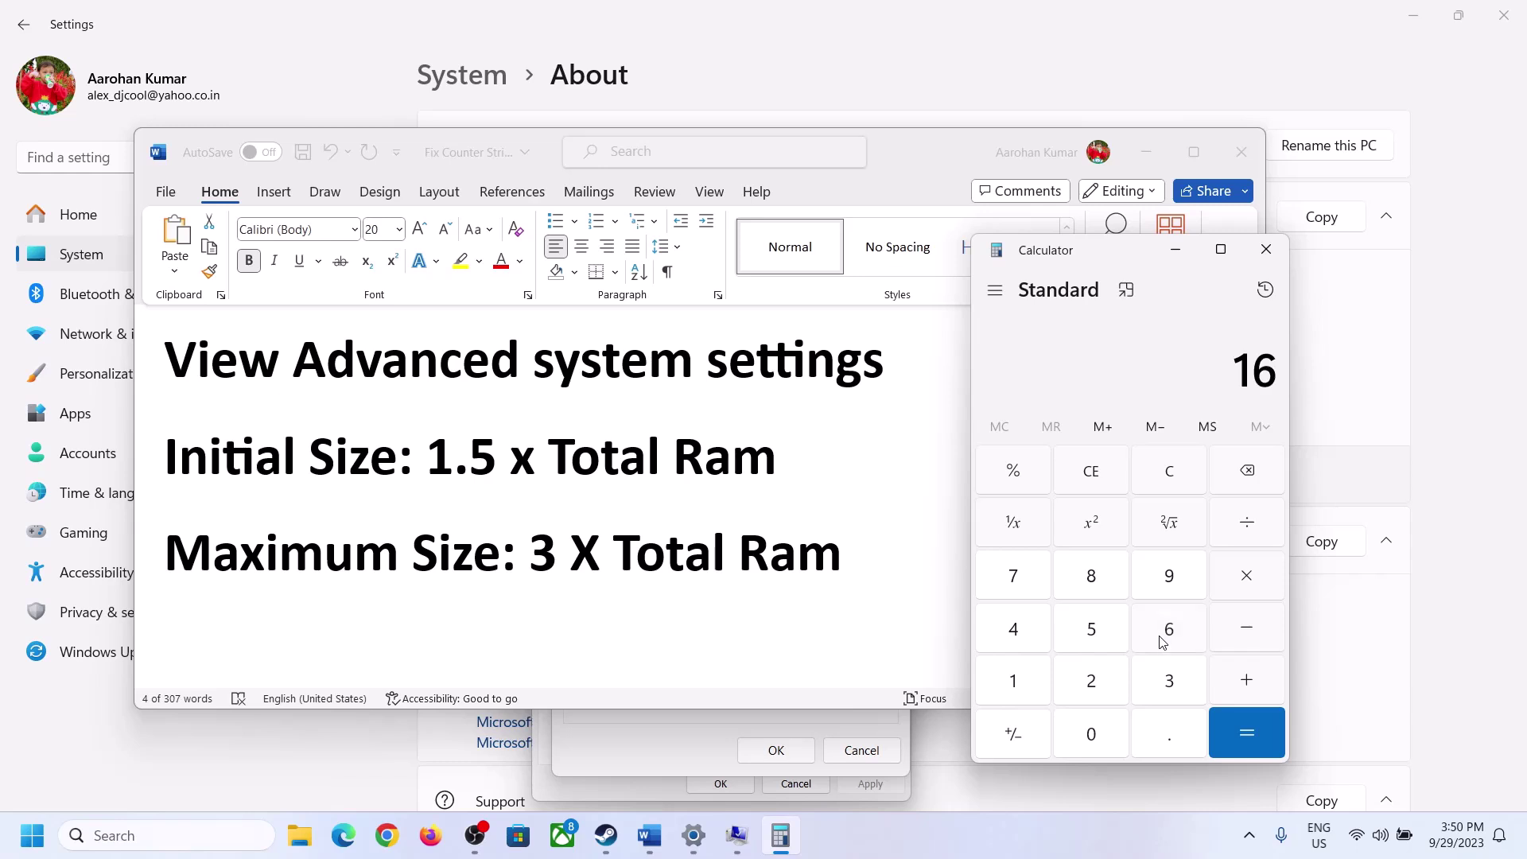
pyautogui.click(1172, 486)
pyautogui.click(1024, 682)
pyautogui.click(1143, 640)
pyautogui.click(1246, 587)
pyautogui.click(1034, 698)
pyautogui.click(1094, 745)
pyautogui.click(1091, 682)
pyautogui.click(1023, 637)
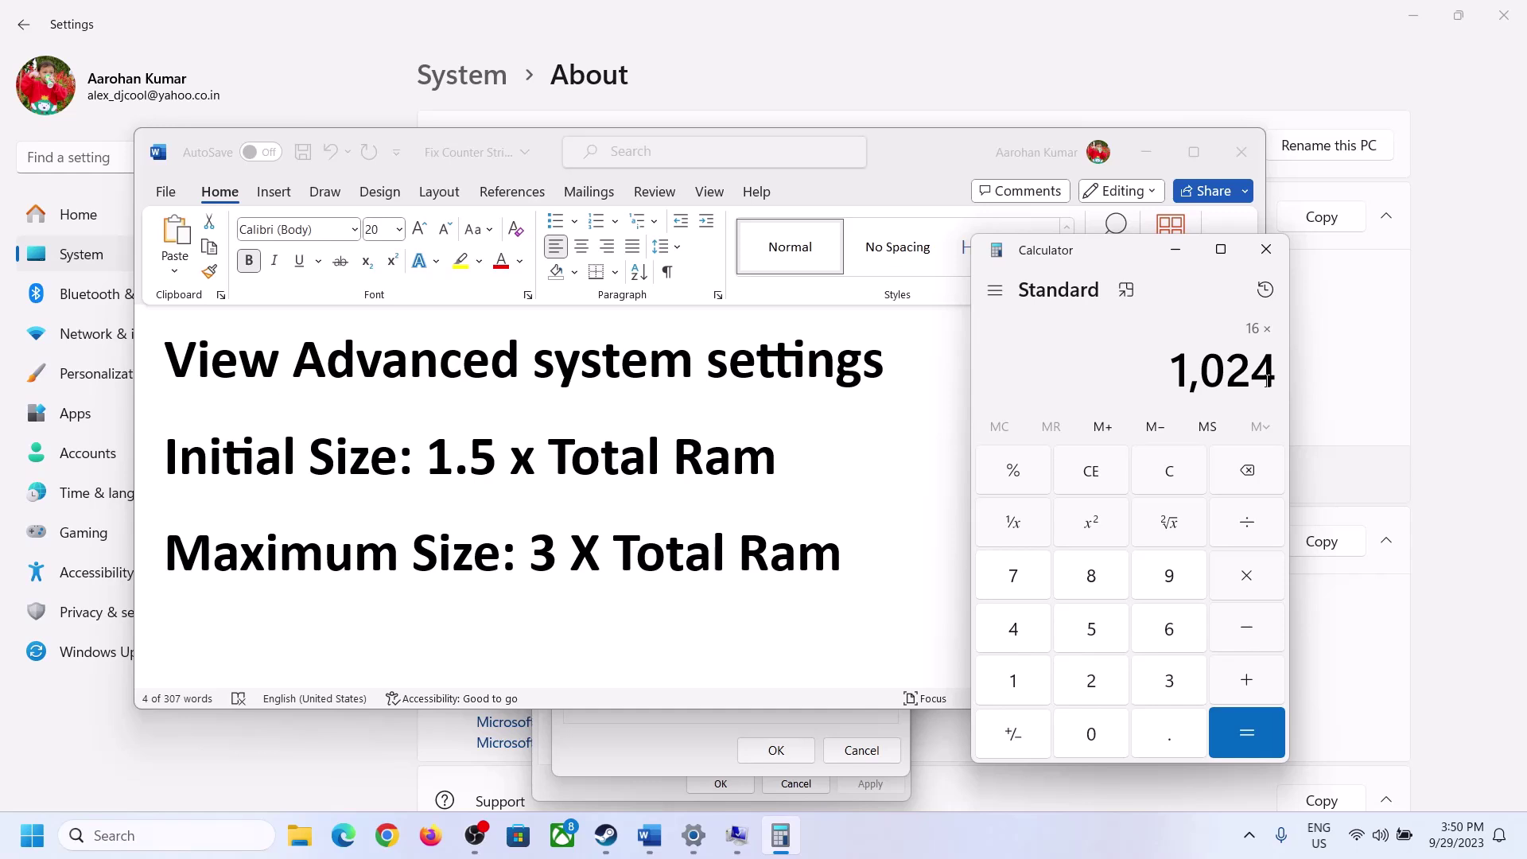
pyautogui.click(1245, 733)
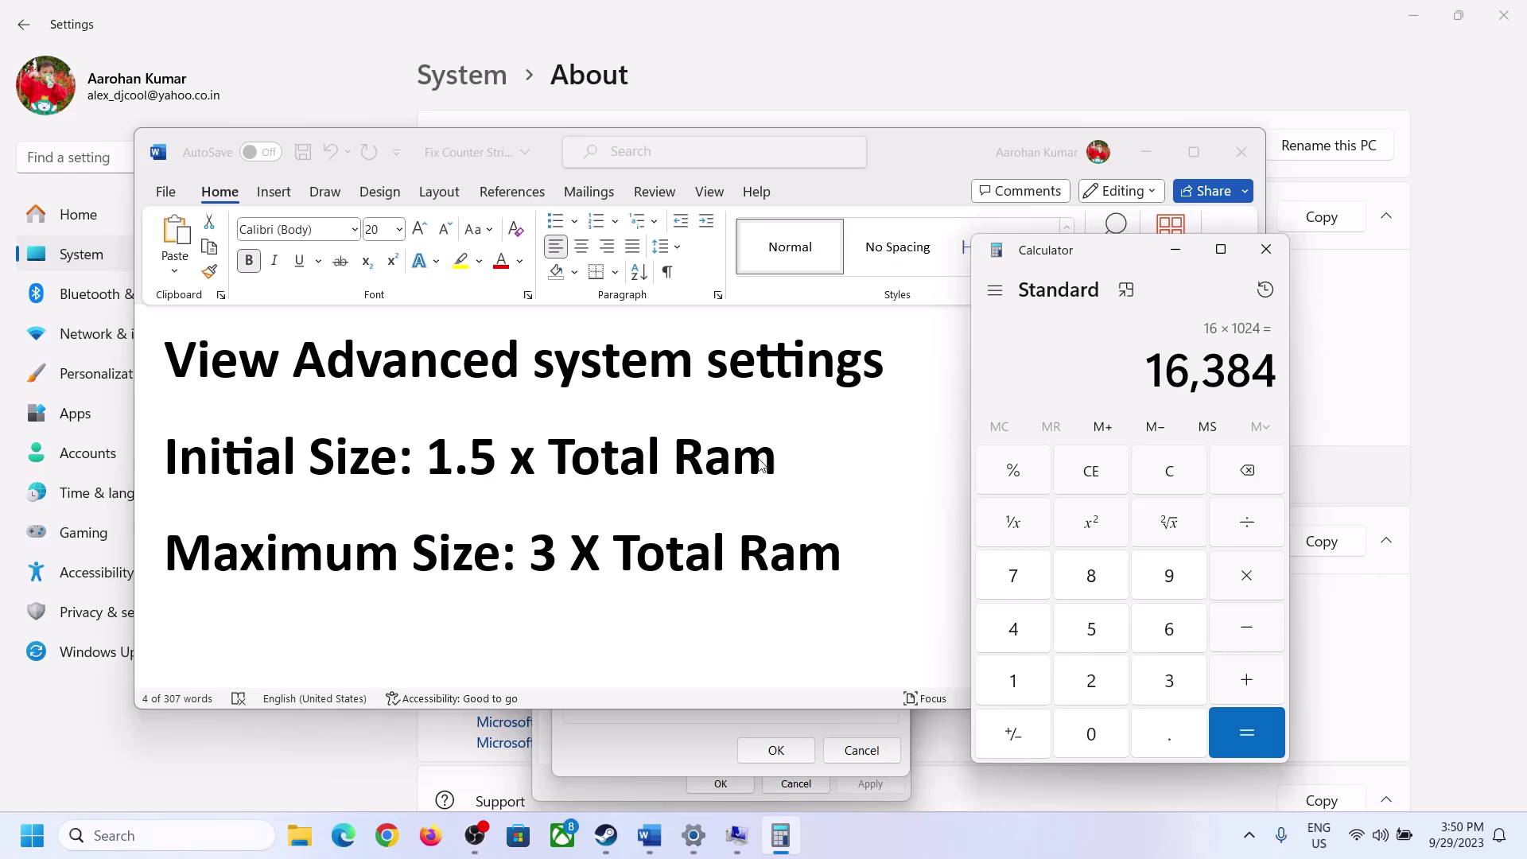
# Multiply the converted RAM value by 1.5 in Calculator to get the initial paging file size
pyautogui.click(1252, 584)
pyautogui.click(1034, 687)
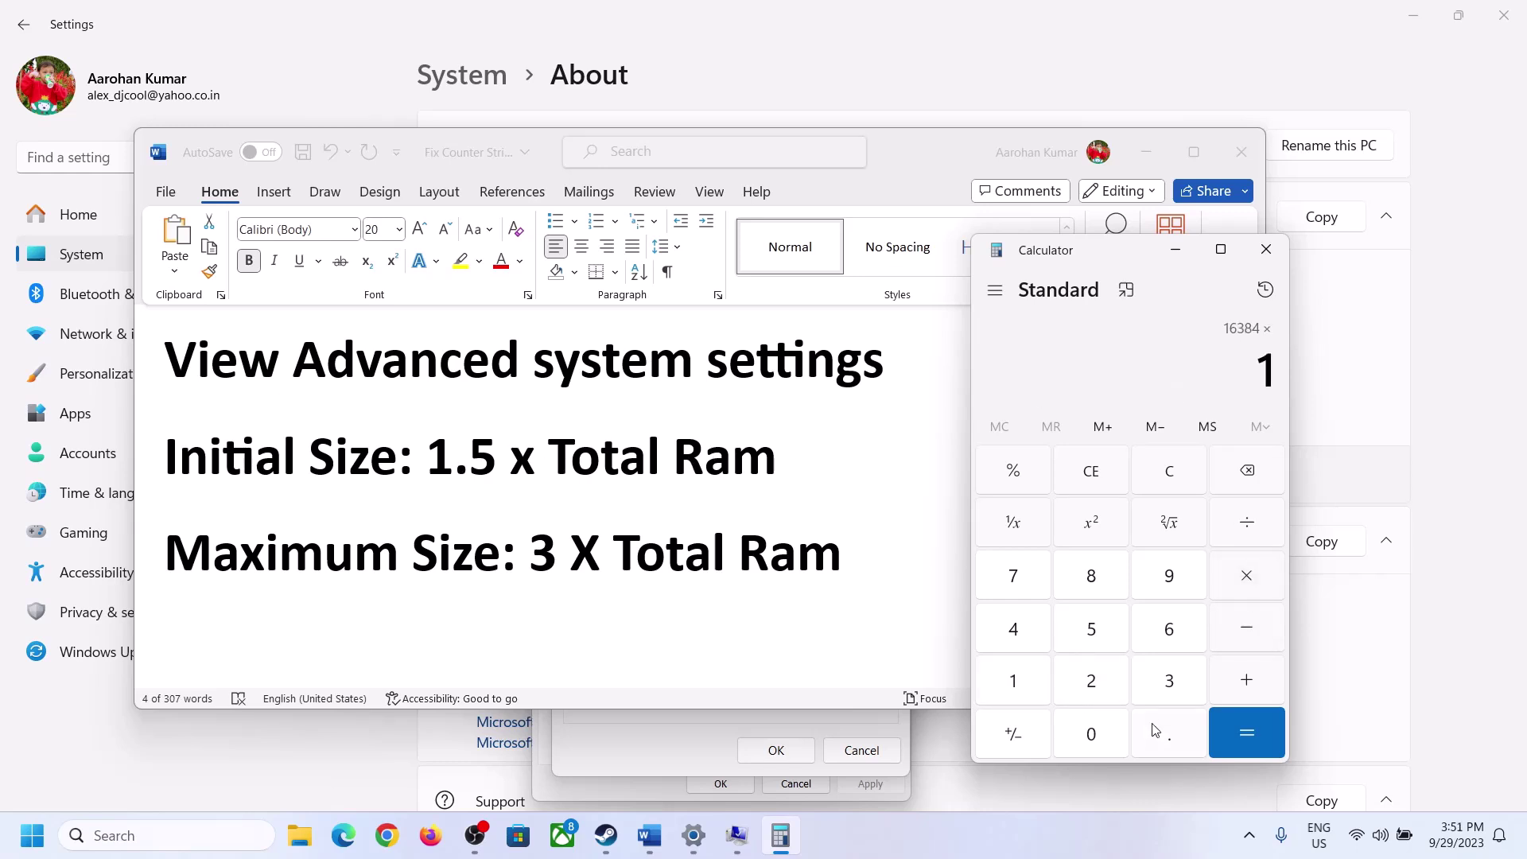
pyautogui.click(1165, 733)
pyautogui.click(1091, 633)
pyautogui.click(1241, 728)
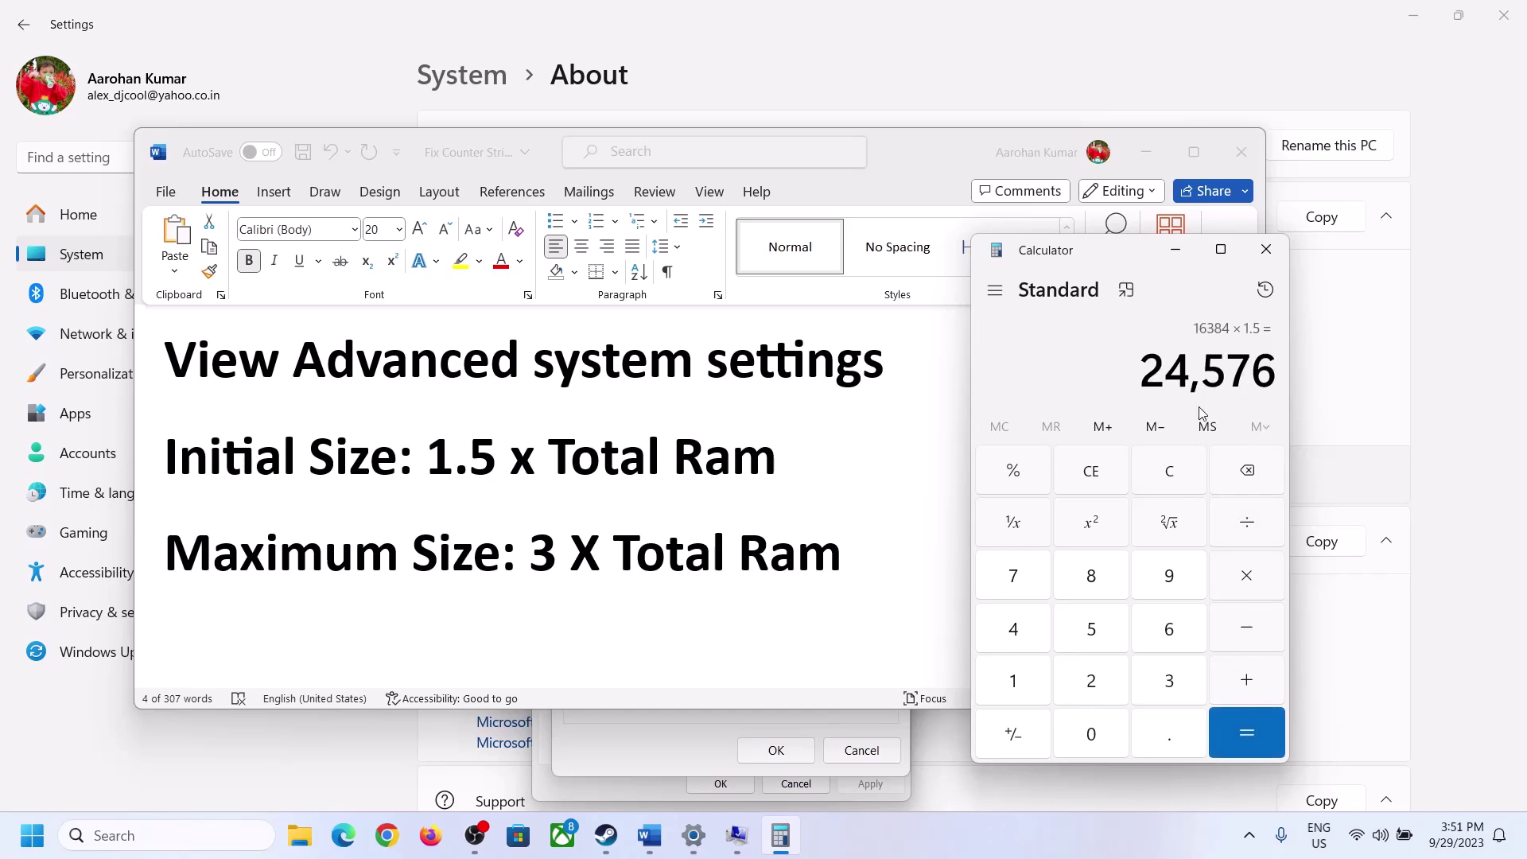
# Set the custom initial size of drive C's paging file to 24576 MB in the Virtual Memory settings
pyautogui.click(706, 715)
pyautogui.click(722, 516)
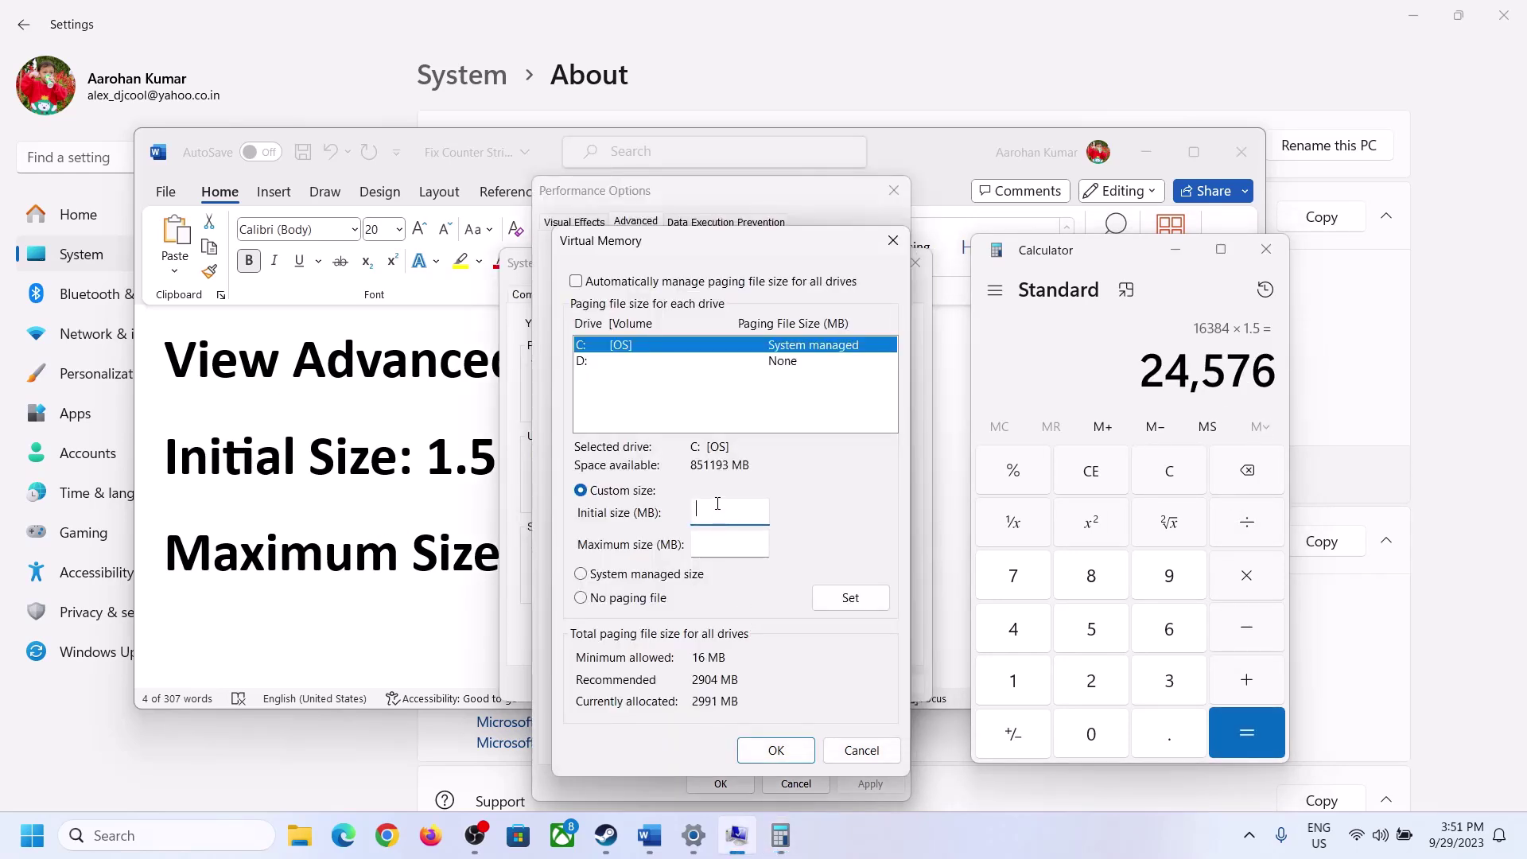
pyautogui.write('24576')
pyautogui.click(764, 542)
# Check the maximum size formula in the Word notes and clear the previous result in Calculator
pyautogui.click(439, 563)
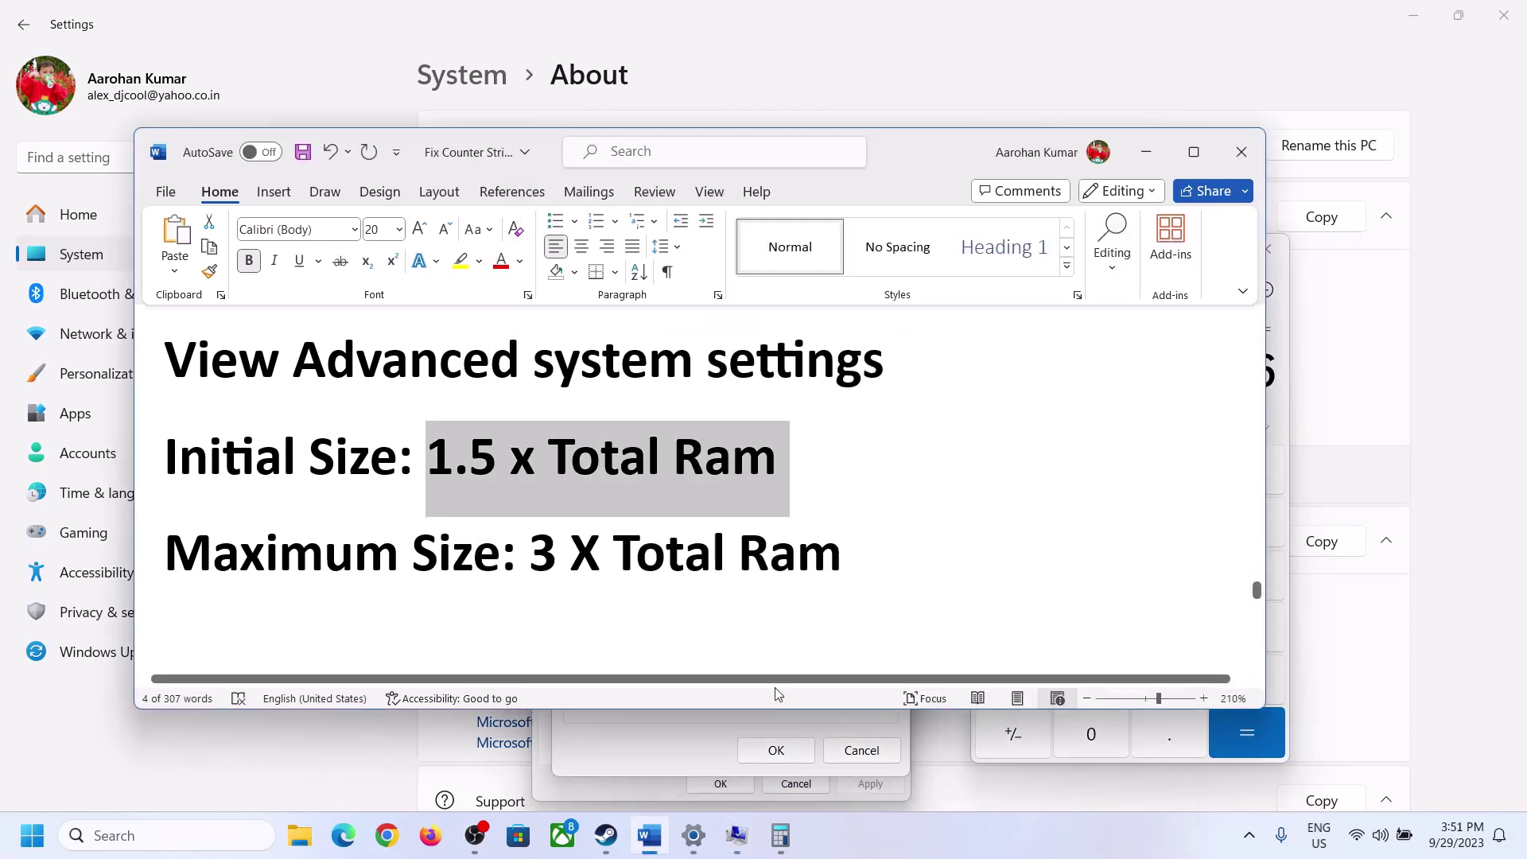
pyautogui.click(1279, 412)
pyautogui.click(1182, 471)
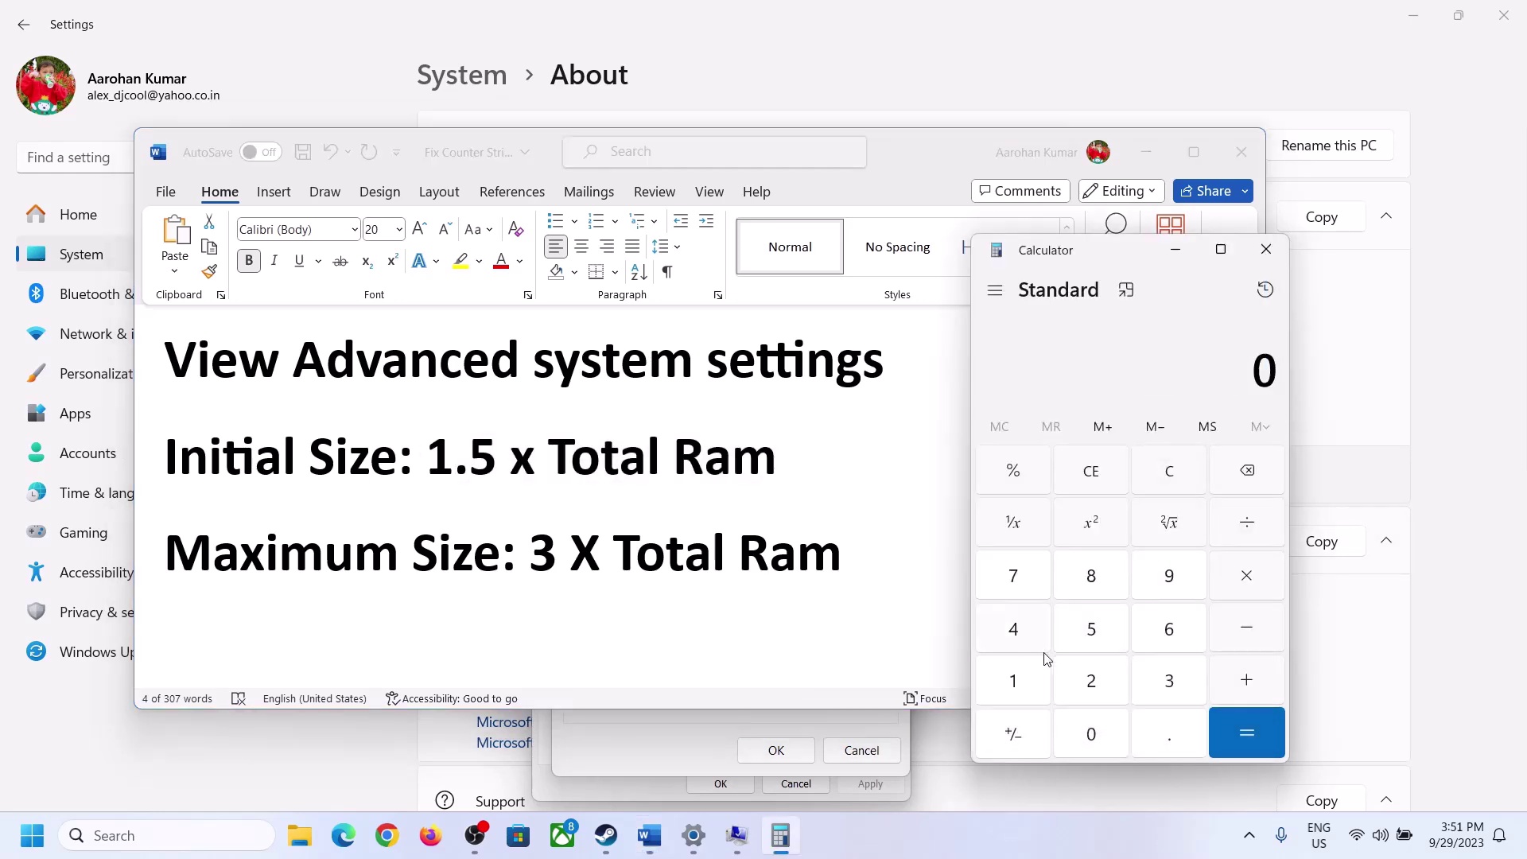
# Recheck the installed RAM in Settings and multiply 16 by 1024 in Calculator to convert it to megabytes
pyautogui.click(699, 835)
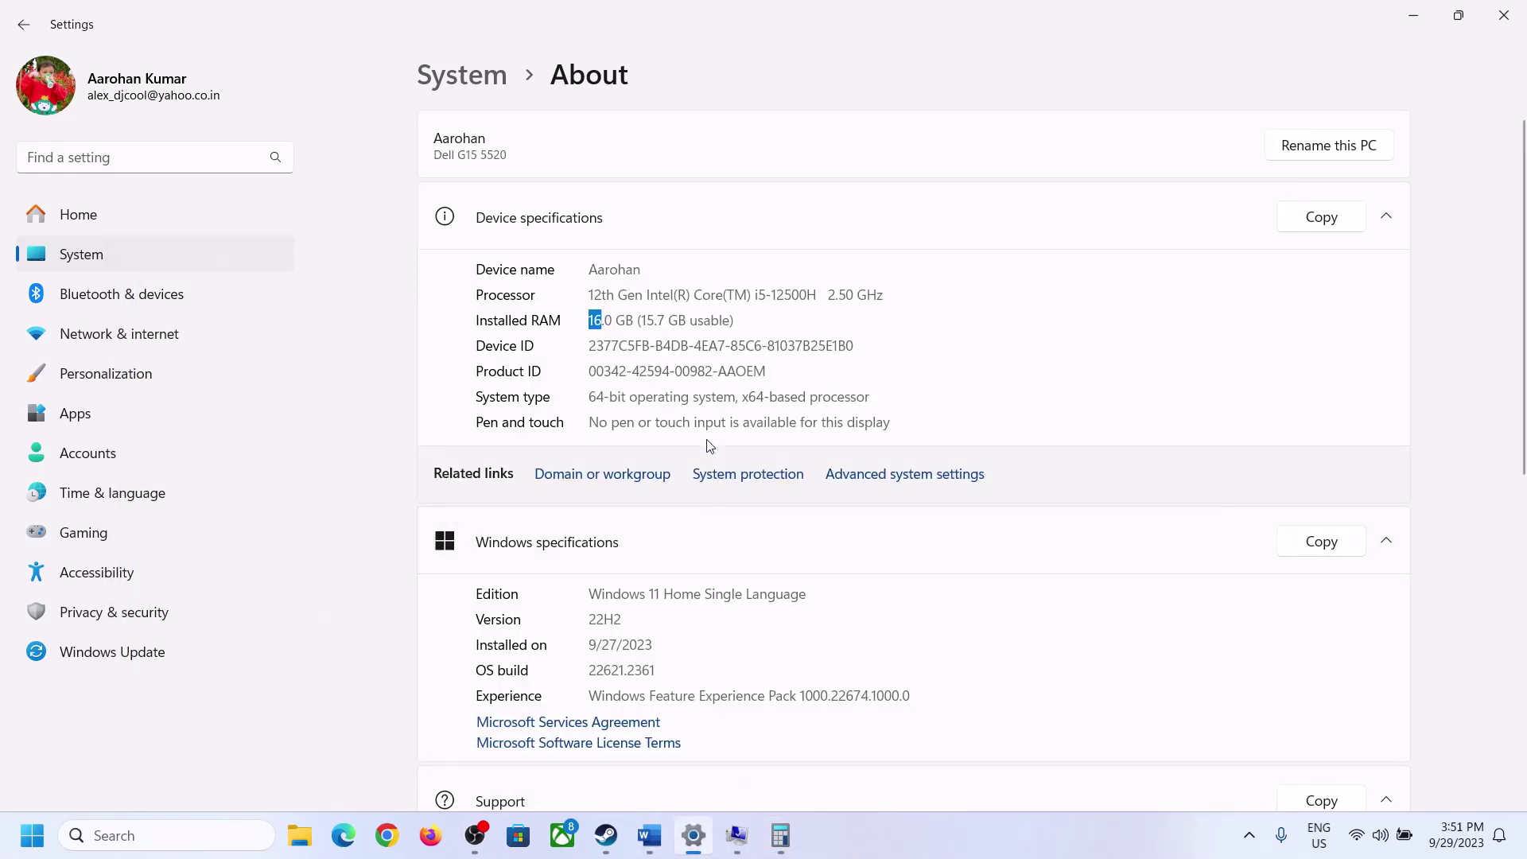
pyautogui.click(784, 833)
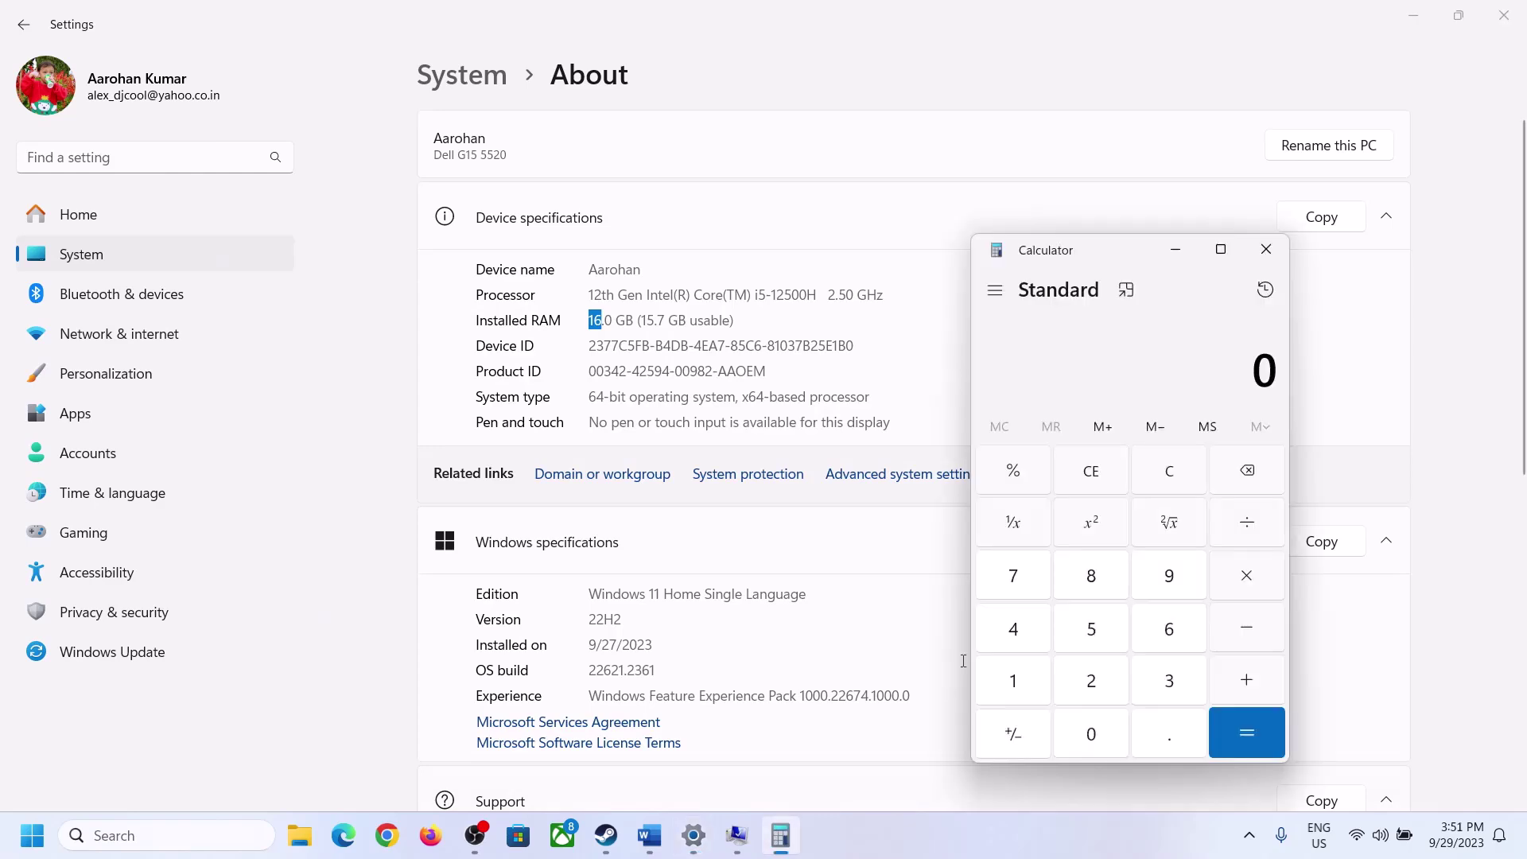
pyautogui.click(1030, 674)
pyautogui.click(1163, 629)
pyautogui.click(1241, 576)
pyautogui.click(1021, 675)
pyautogui.click(1080, 728)
pyautogui.click(1091, 683)
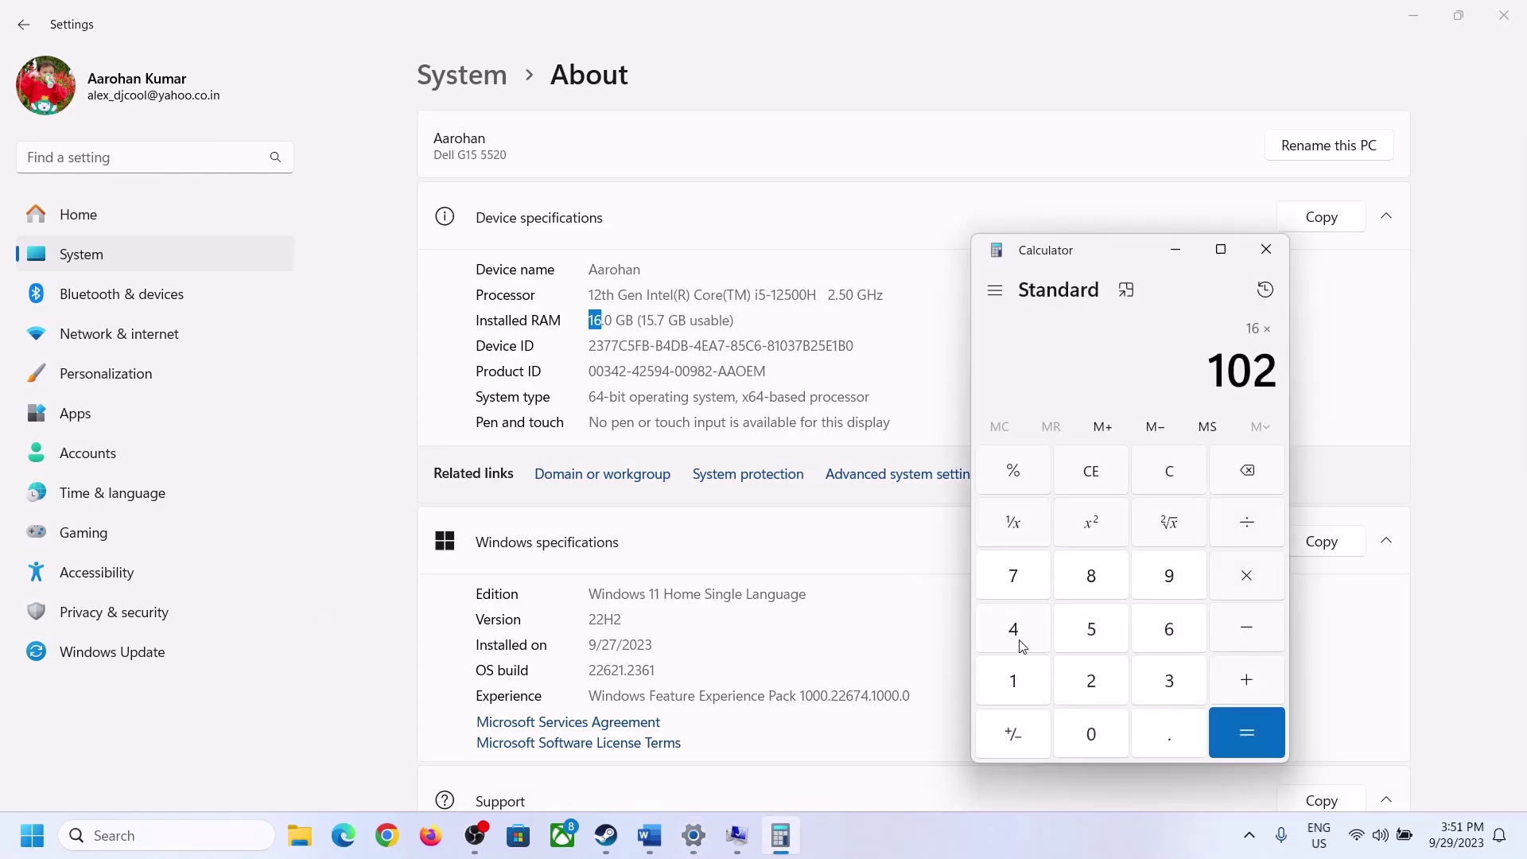
pyautogui.click(1017, 632)
pyautogui.click(1234, 741)
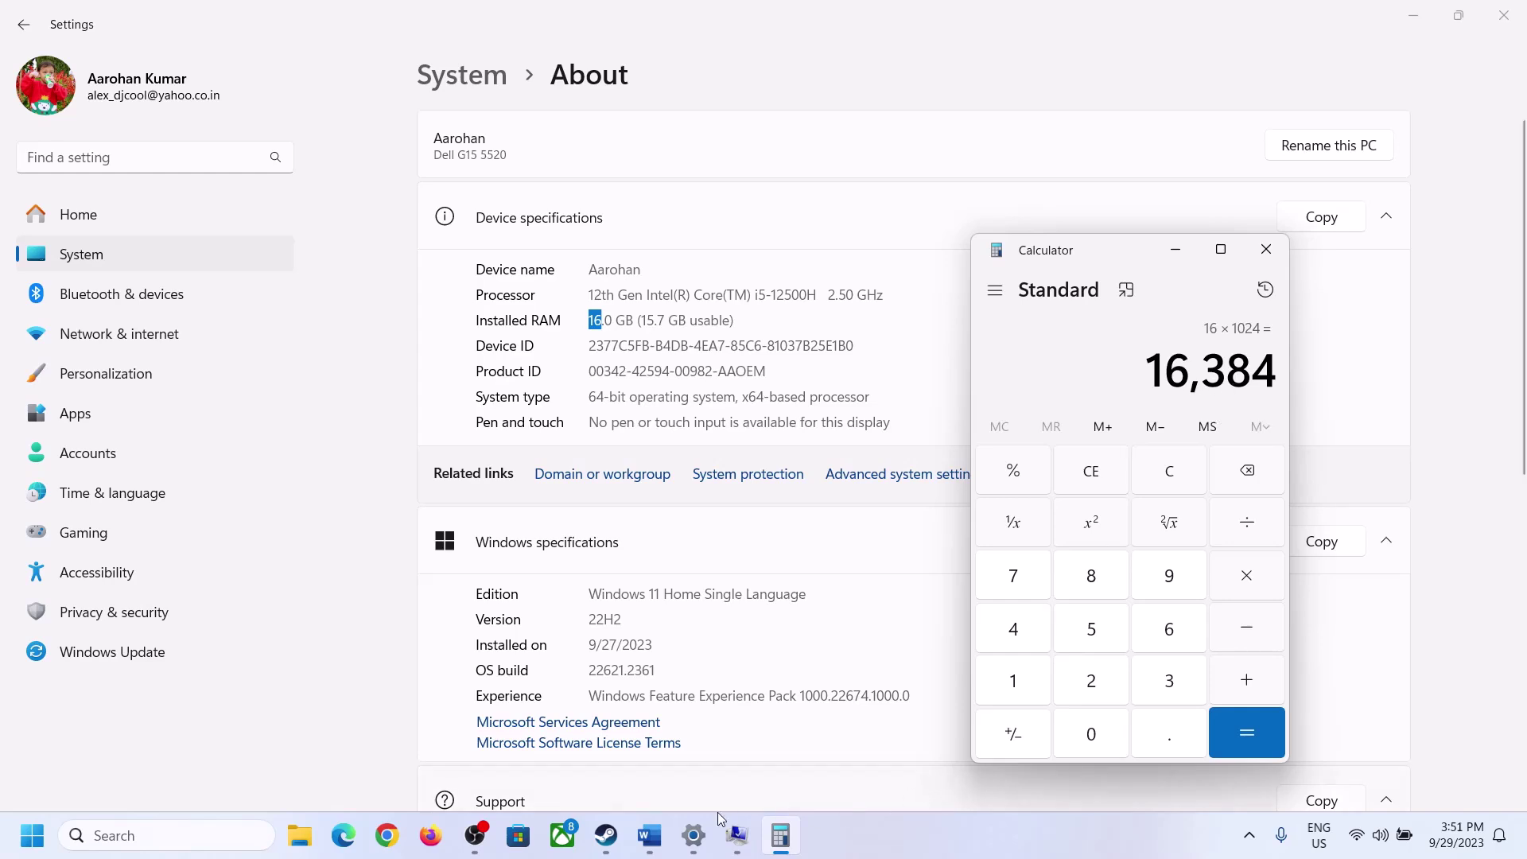
# Recheck the Word formula and multiply the converted RAM value by 3 in Calculator to get the maximum paging file size
pyautogui.click(649, 835)
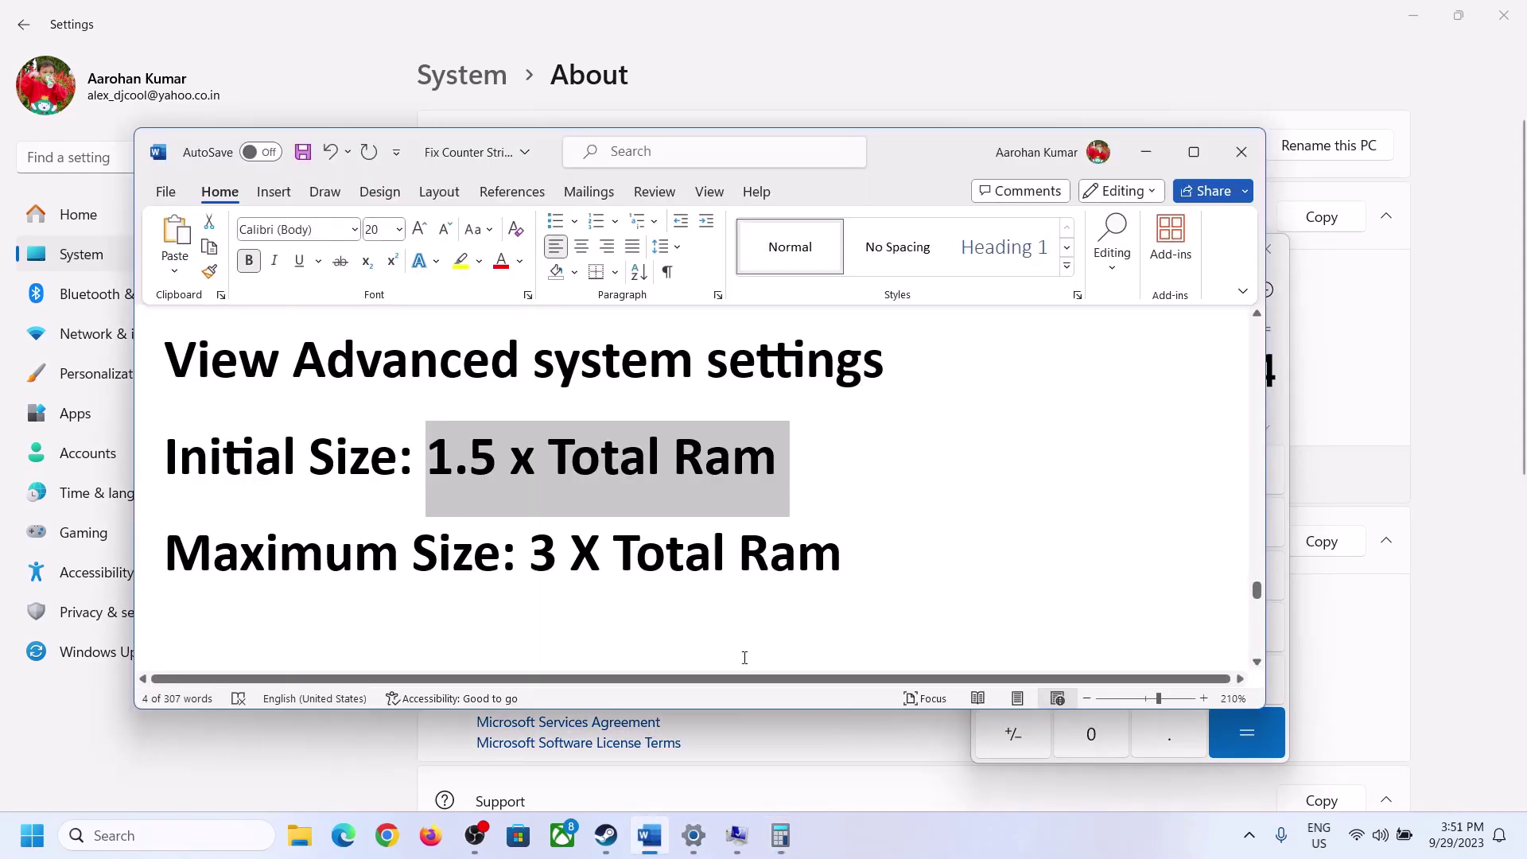
pyautogui.click(780, 835)
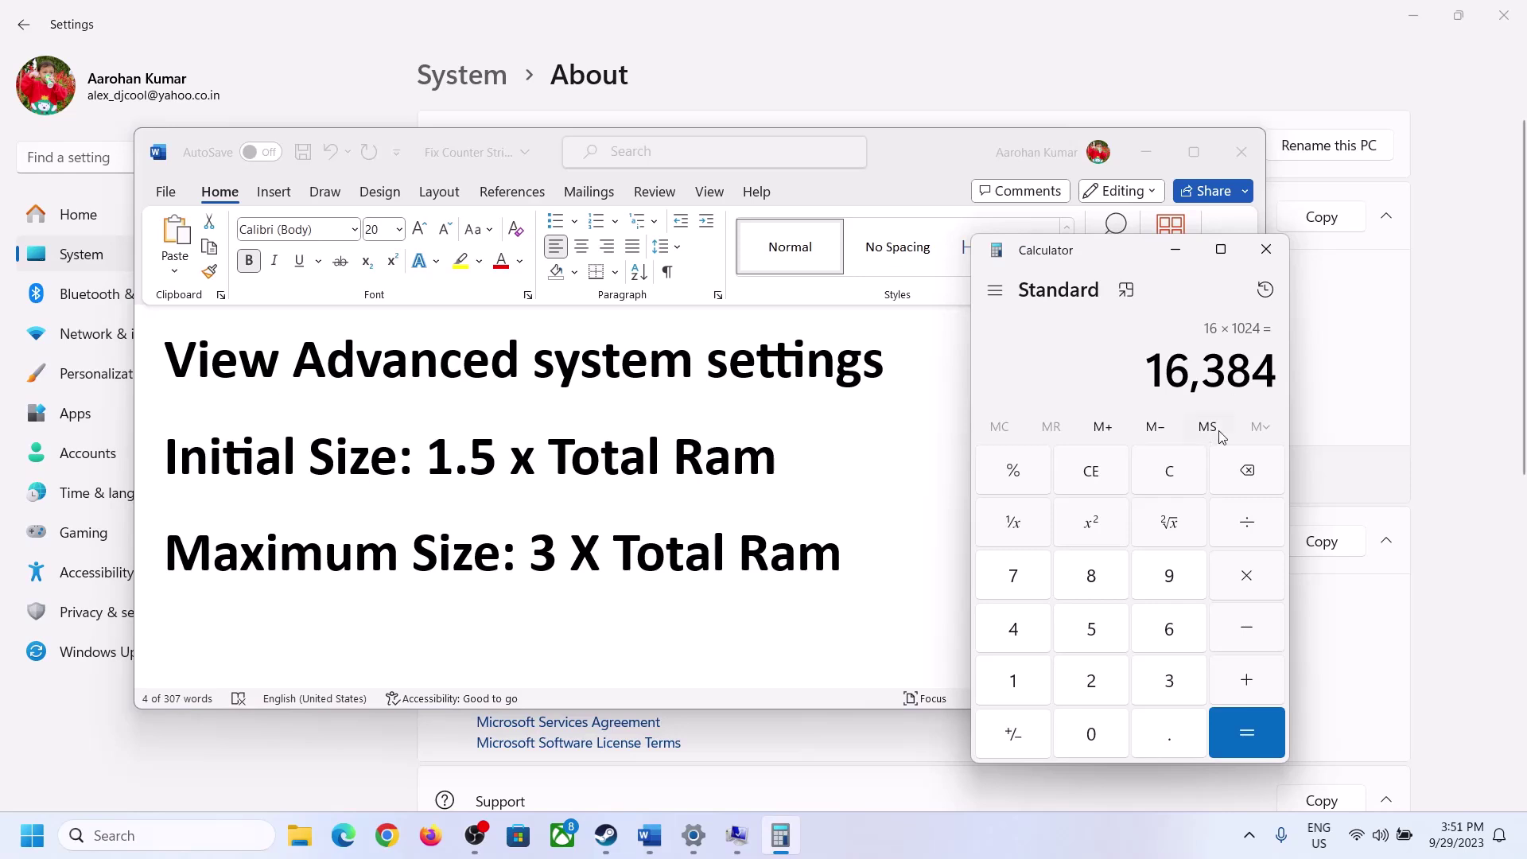
pyautogui.click(1246, 580)
pyautogui.click(1146, 686)
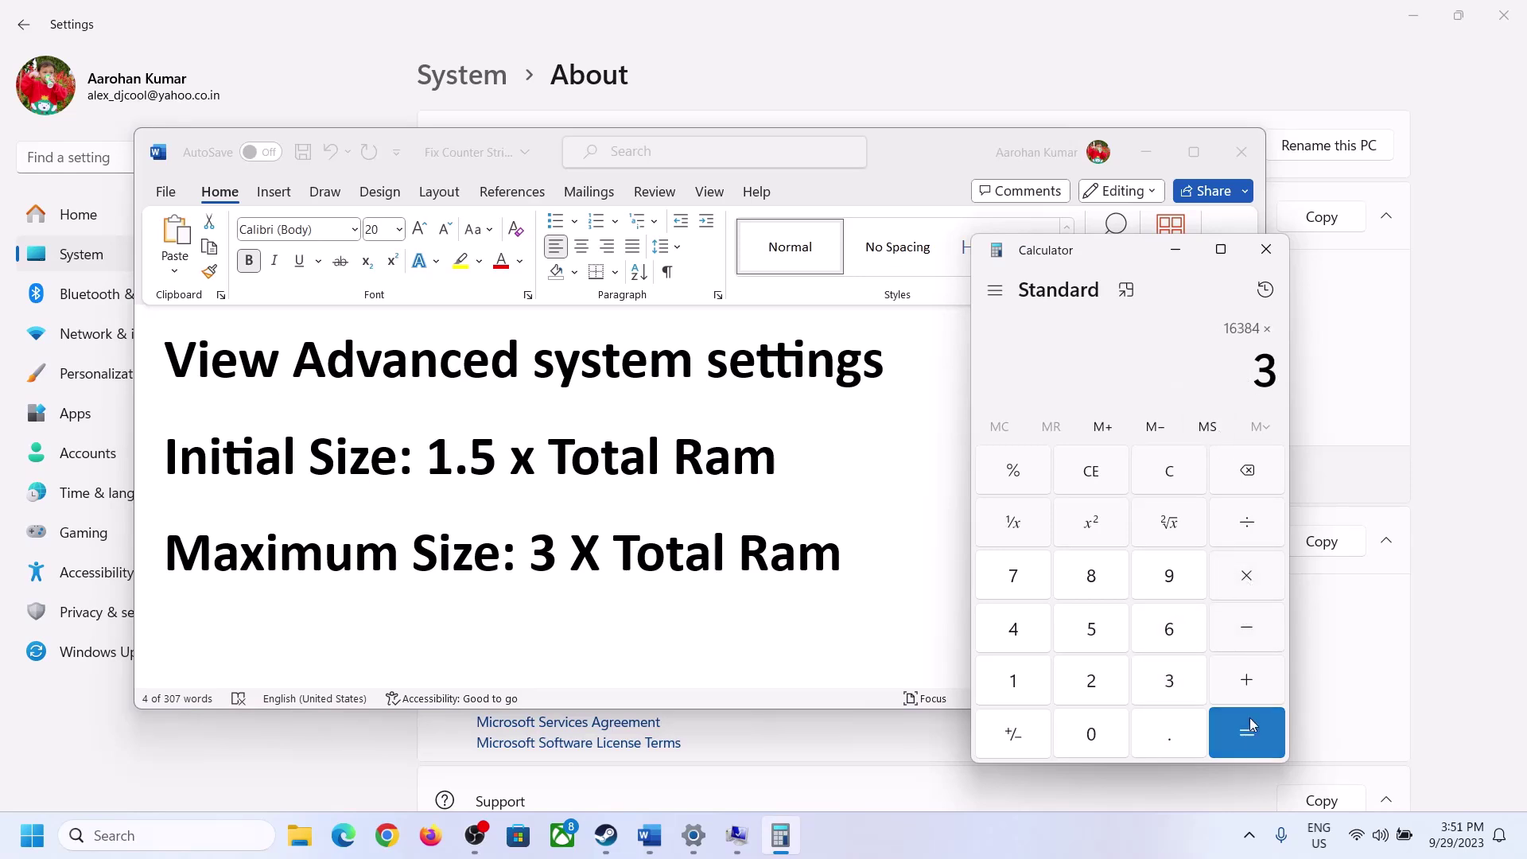
pyautogui.click(1249, 727)
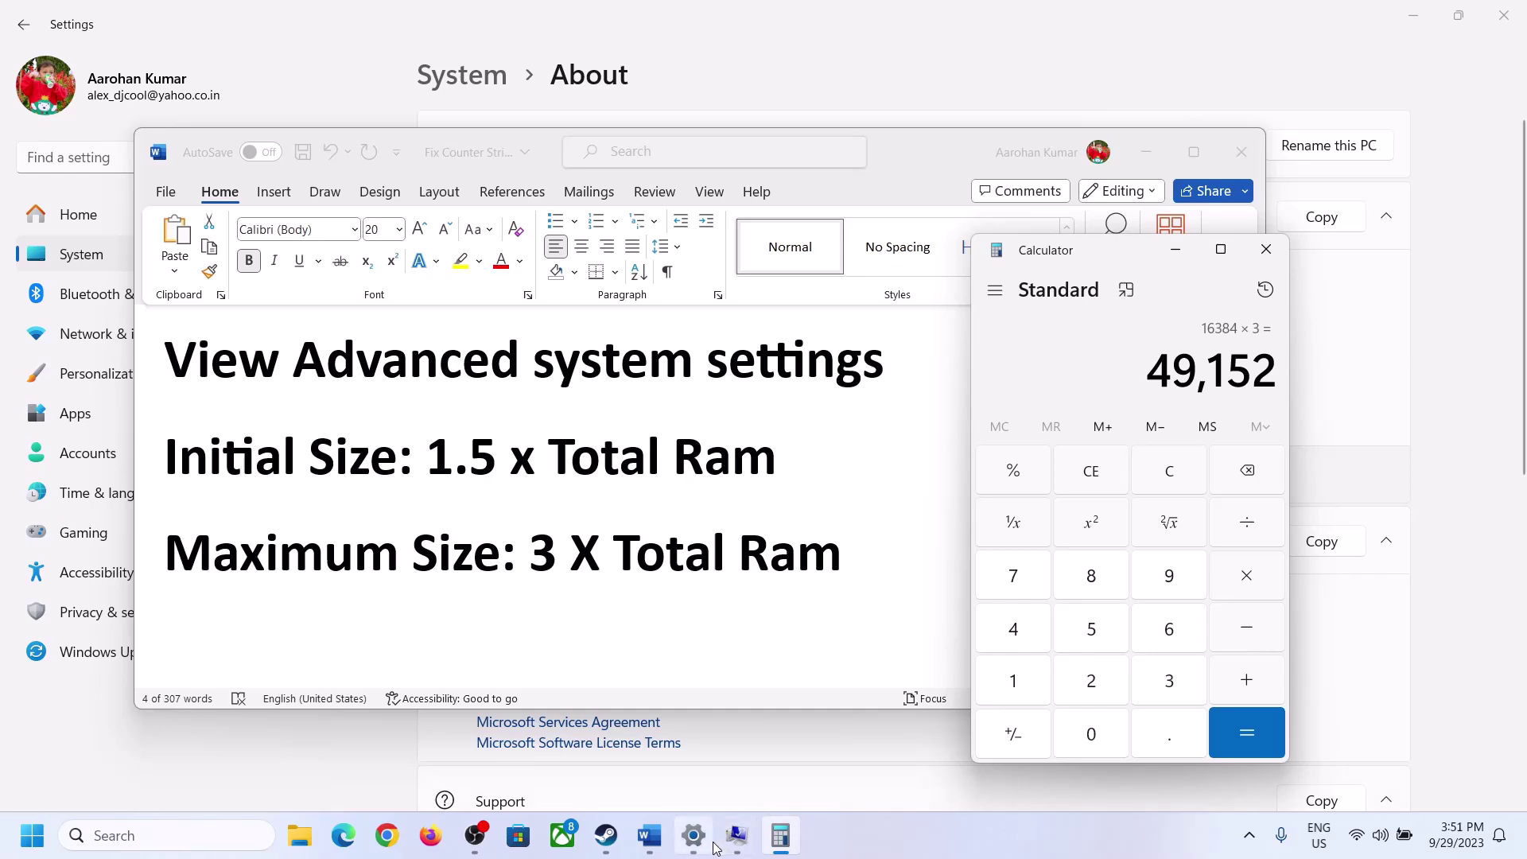
# Set the custom maximum size of drive C's paging file to 49152 MB in the Virtual Memory settings
pyautogui.click(737, 834)
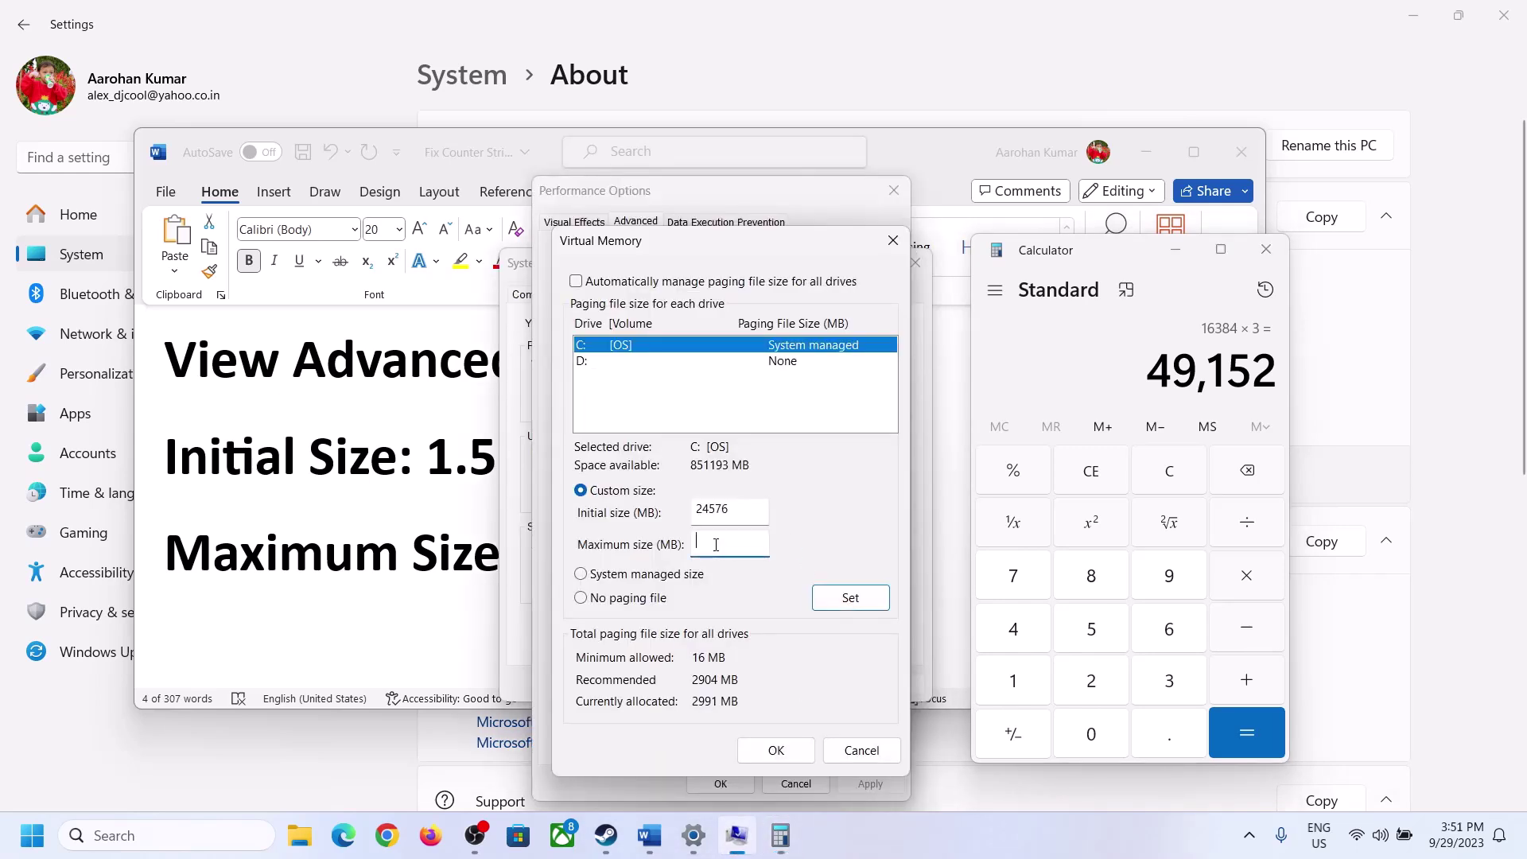
pyautogui.write('4915')
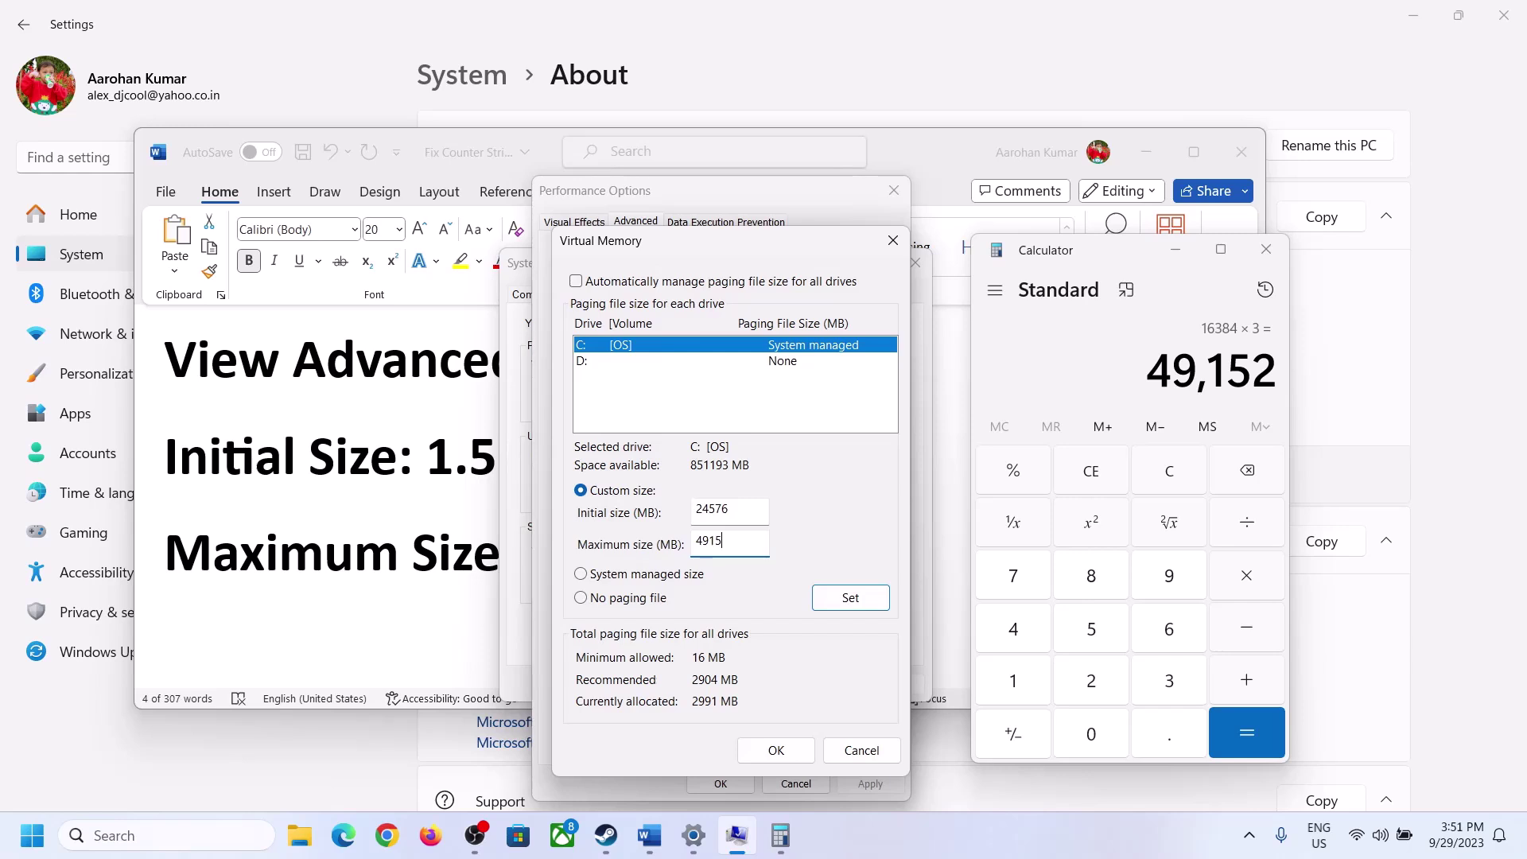
pyautogui.write('2')
pyautogui.click(849, 600)
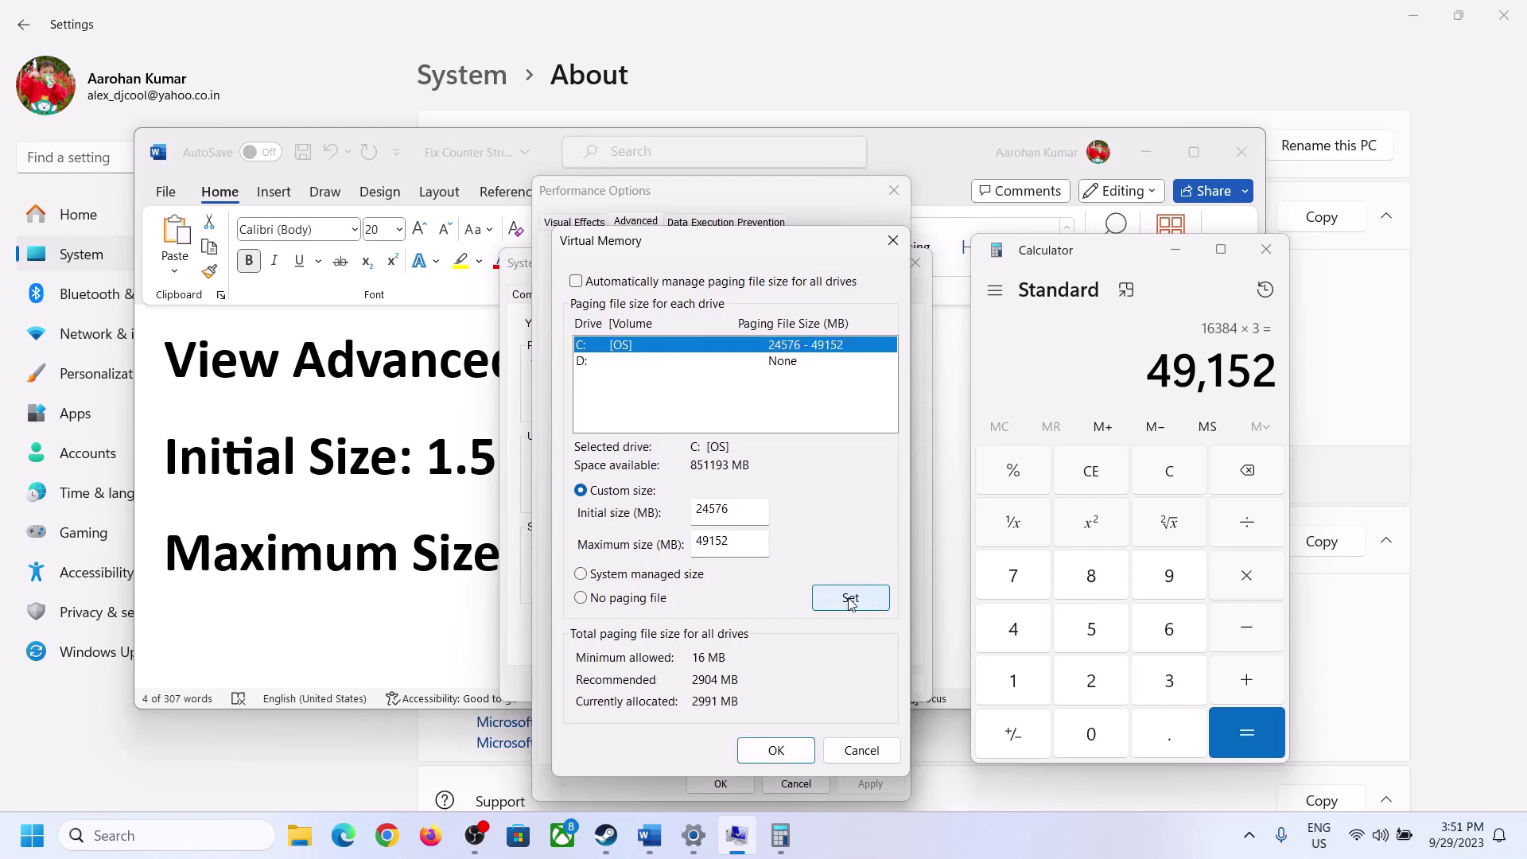
# Confirm the Virtual Memory, Performance Options and System Properties dialogs, and dismiss the restart prompt without restarting
pyautogui.click(784, 752)
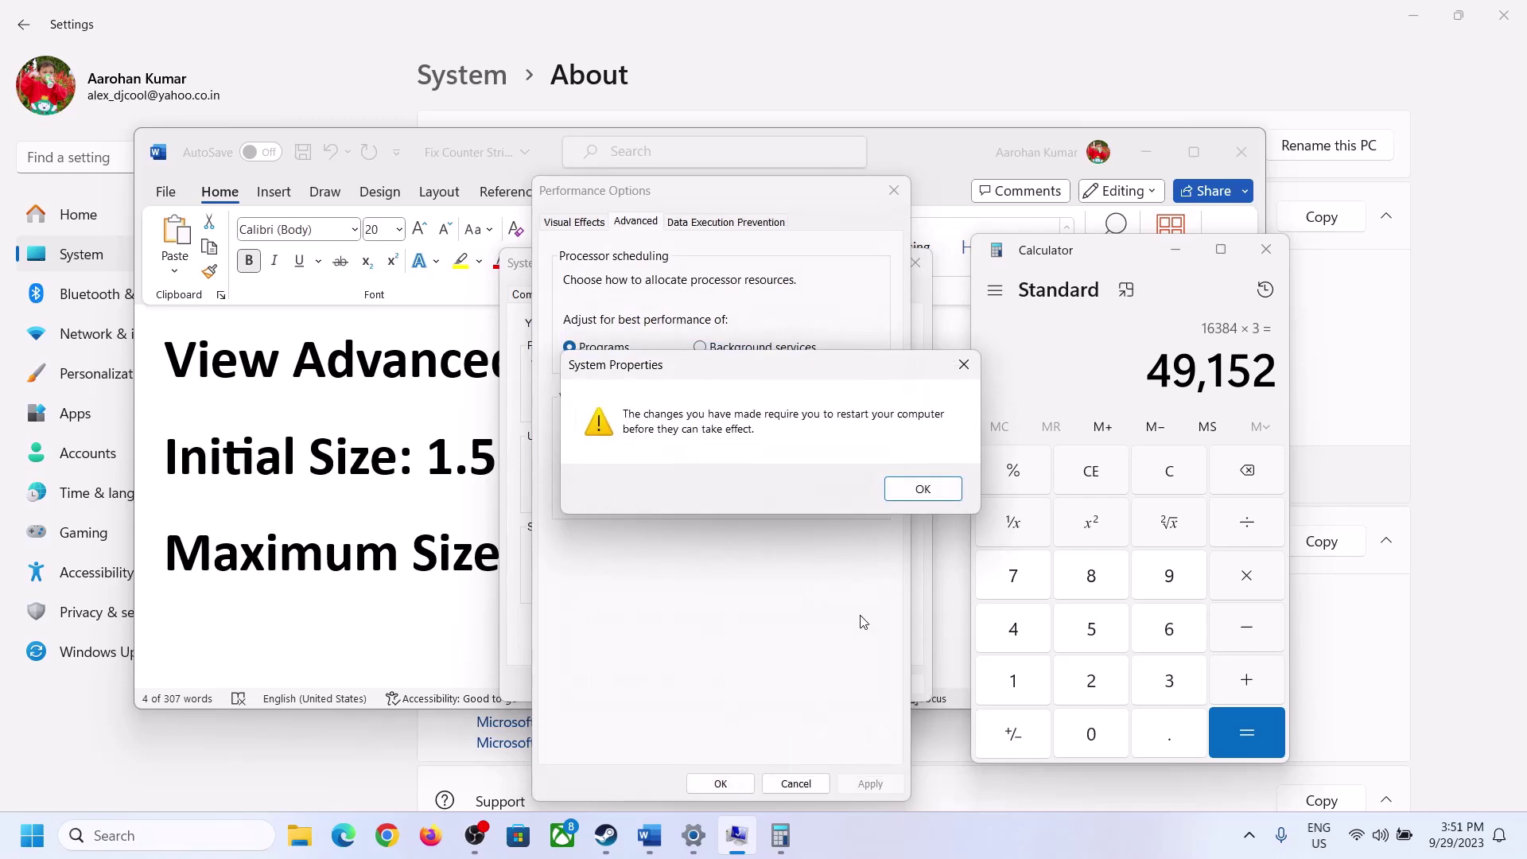
pyautogui.click(942, 488)
pyautogui.click(853, 786)
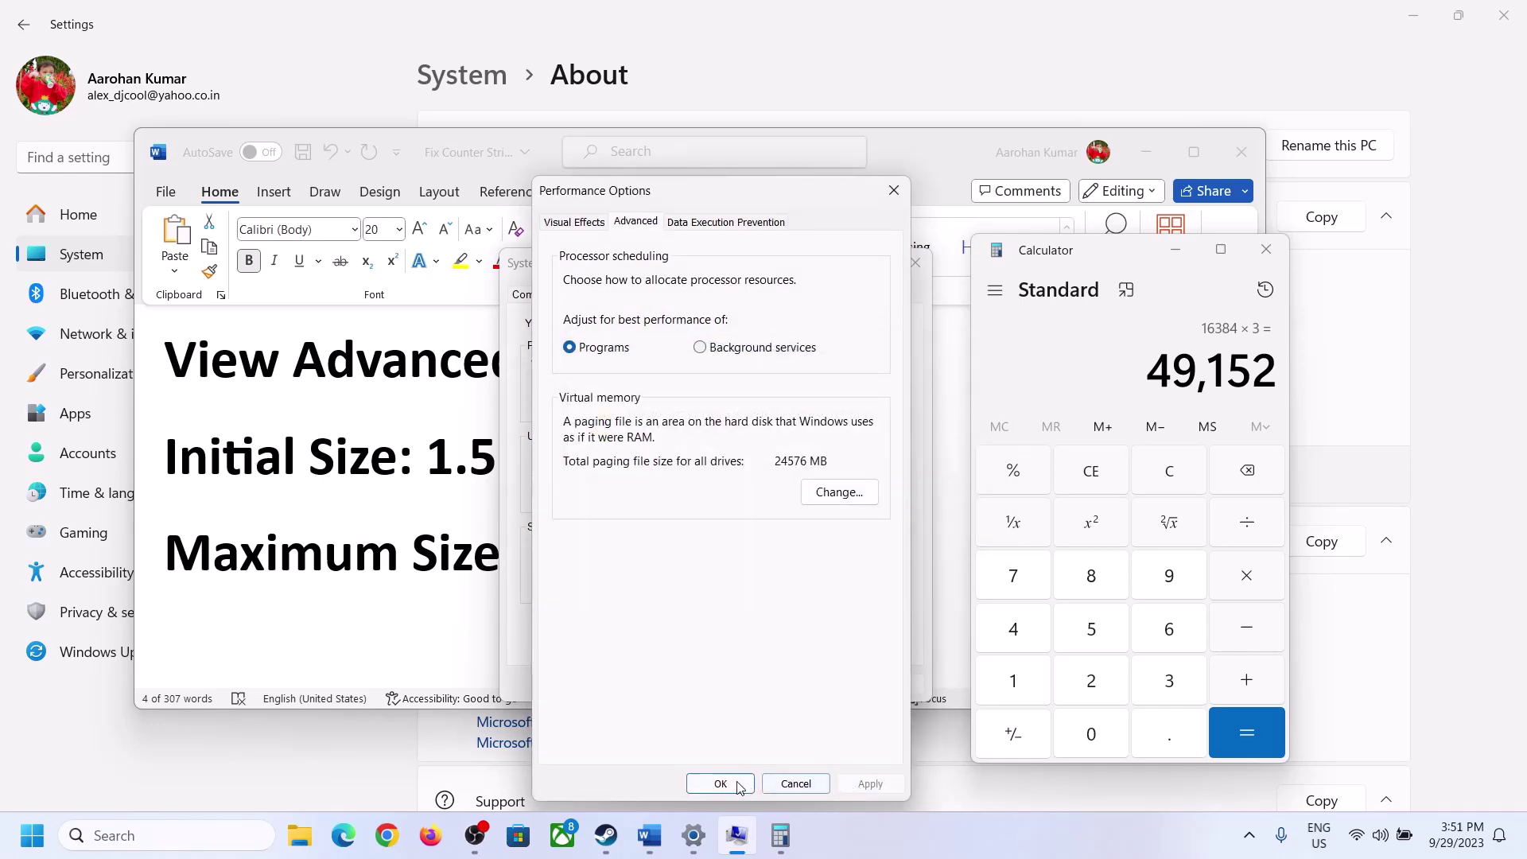
pyautogui.click(738, 784)
pyautogui.click(723, 682)
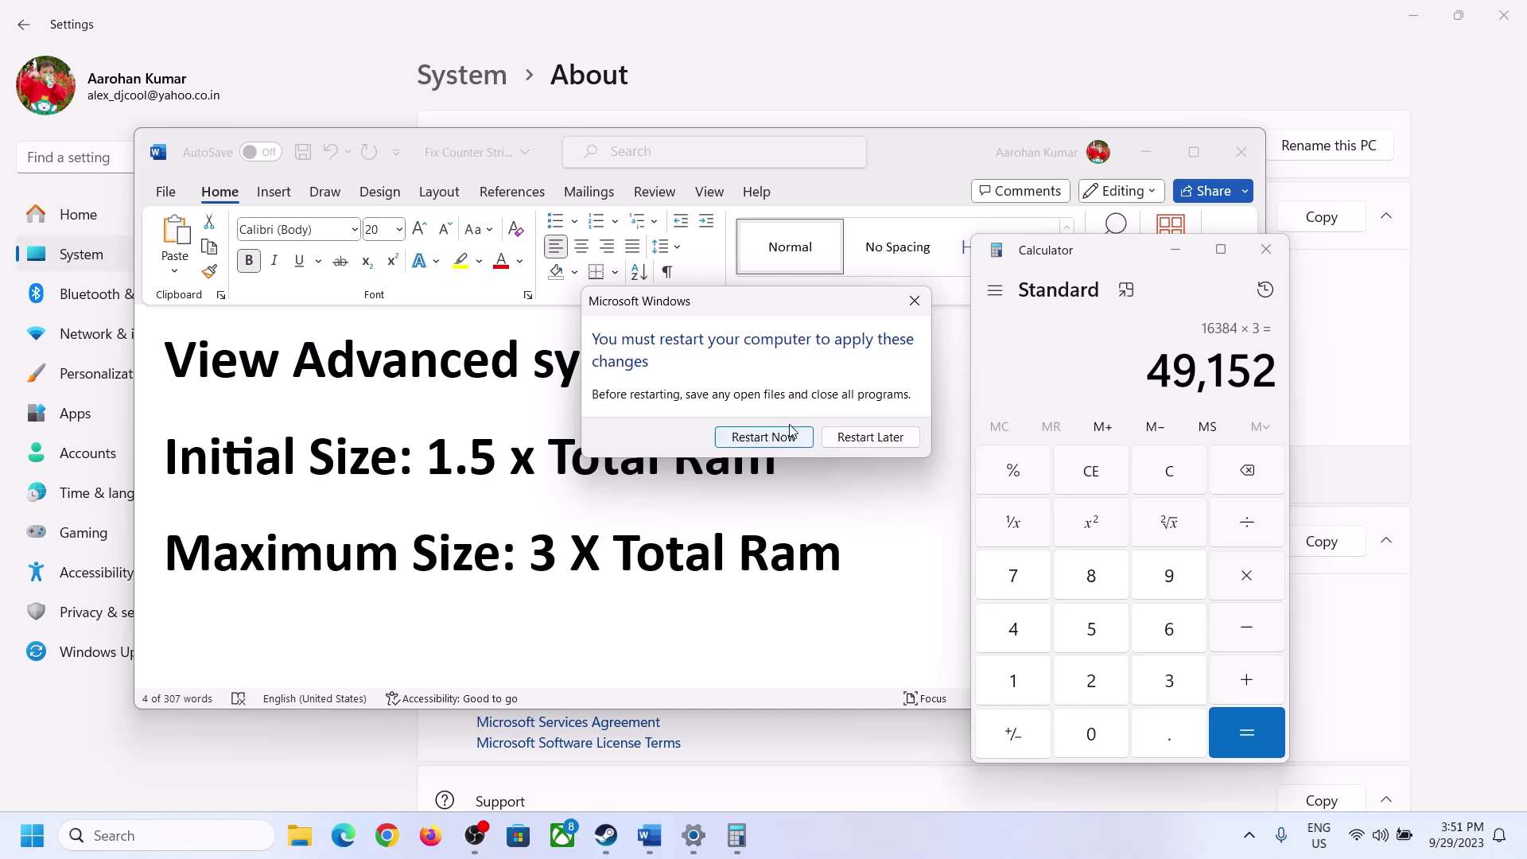
pyautogui.click(912, 299)
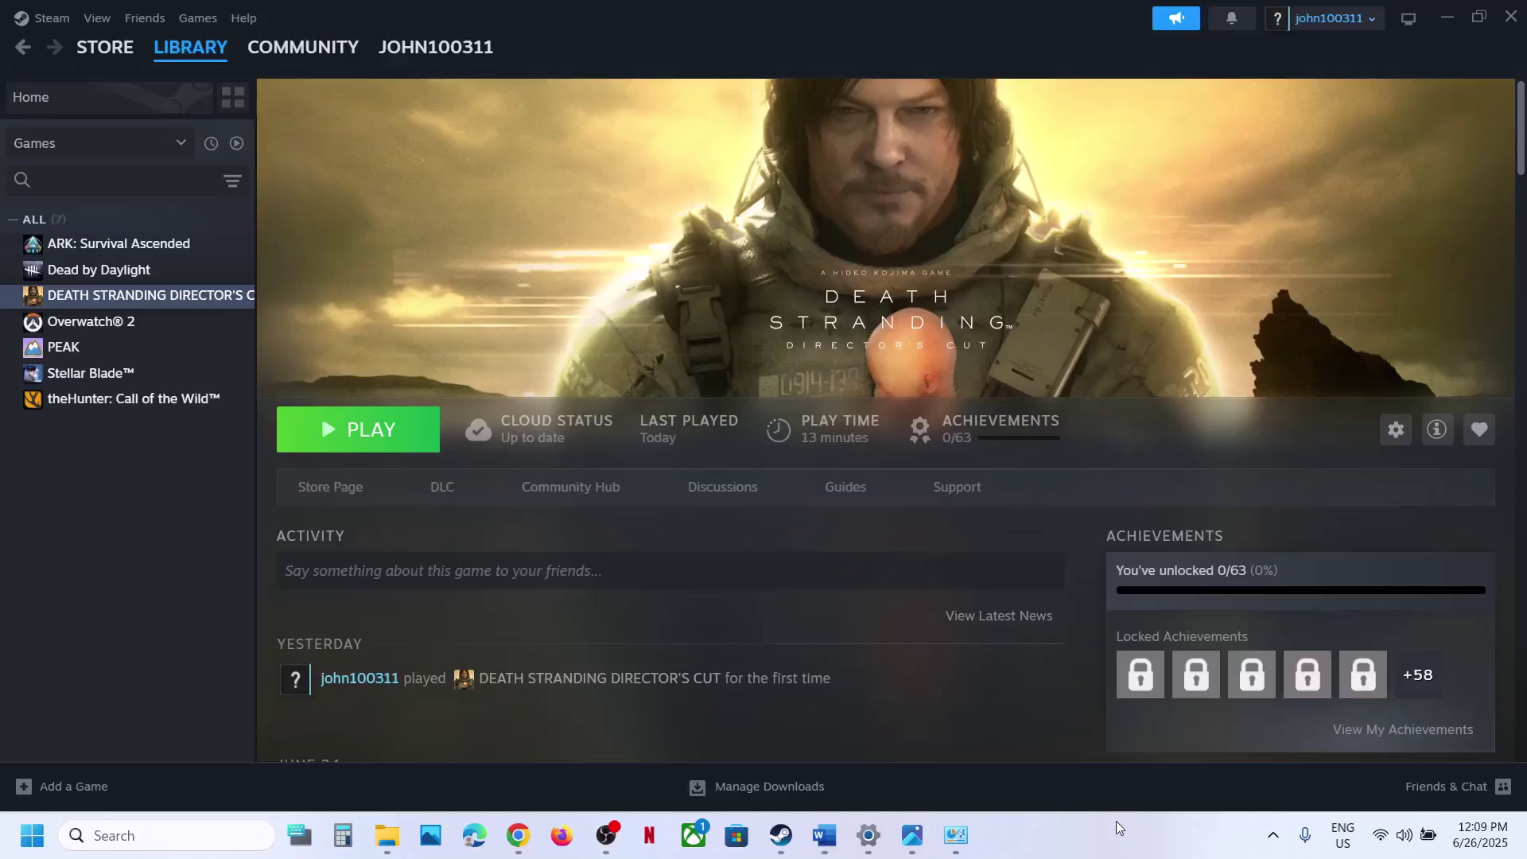
# Switch to the Word troubleshooting document and read Step 20 about uninstalling and reinstalling the game
pyautogui.click(824, 833)
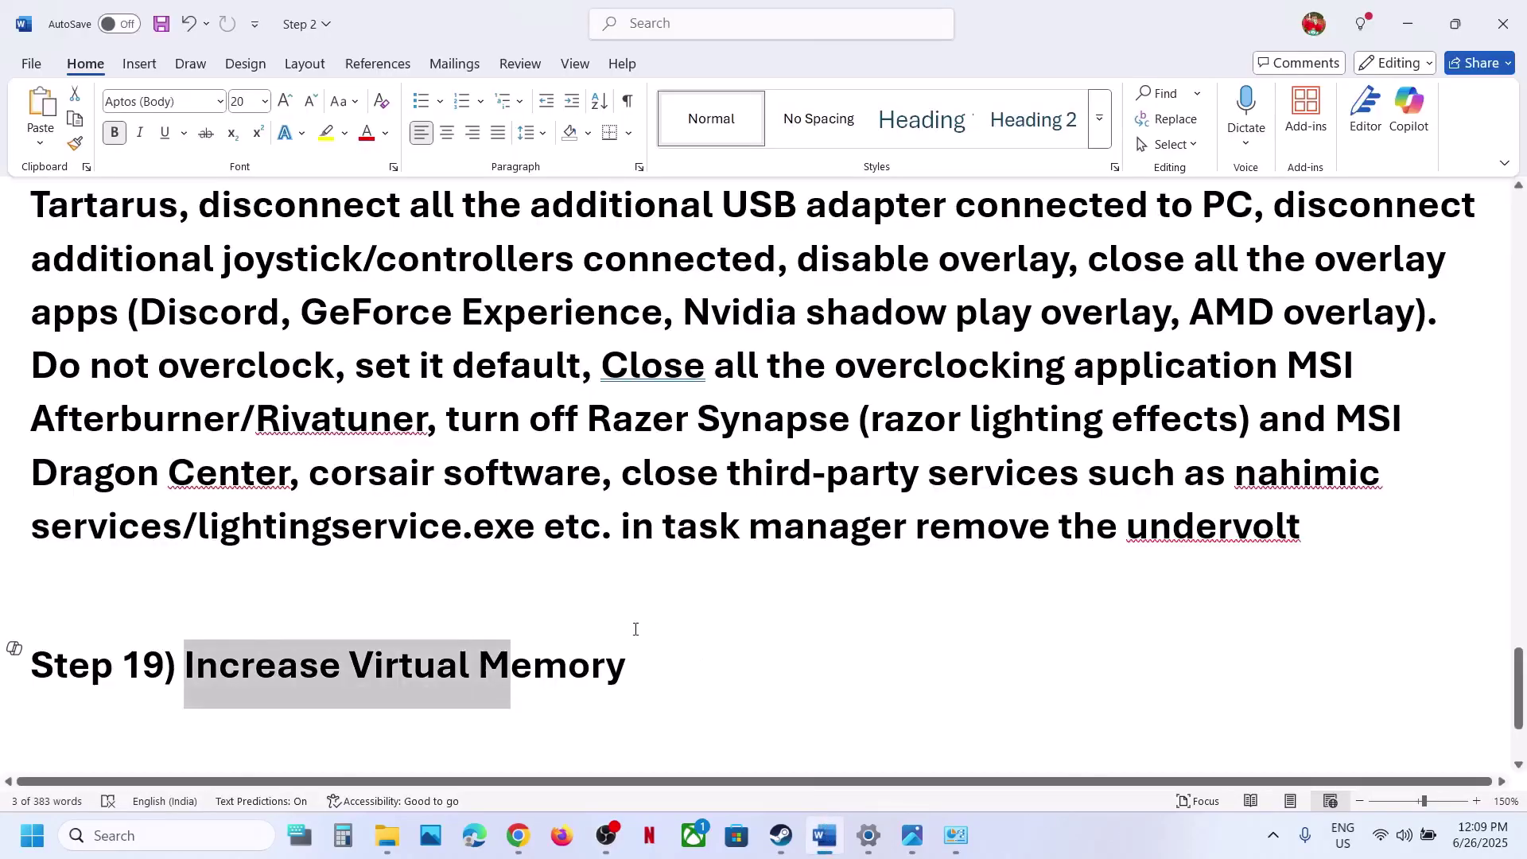
pyautogui.scroll(-2, 635, 629)
pyautogui.moveTo(243, 613); pyautogui.dragTo(1052, 716)
pyautogui.click(1052, 716)
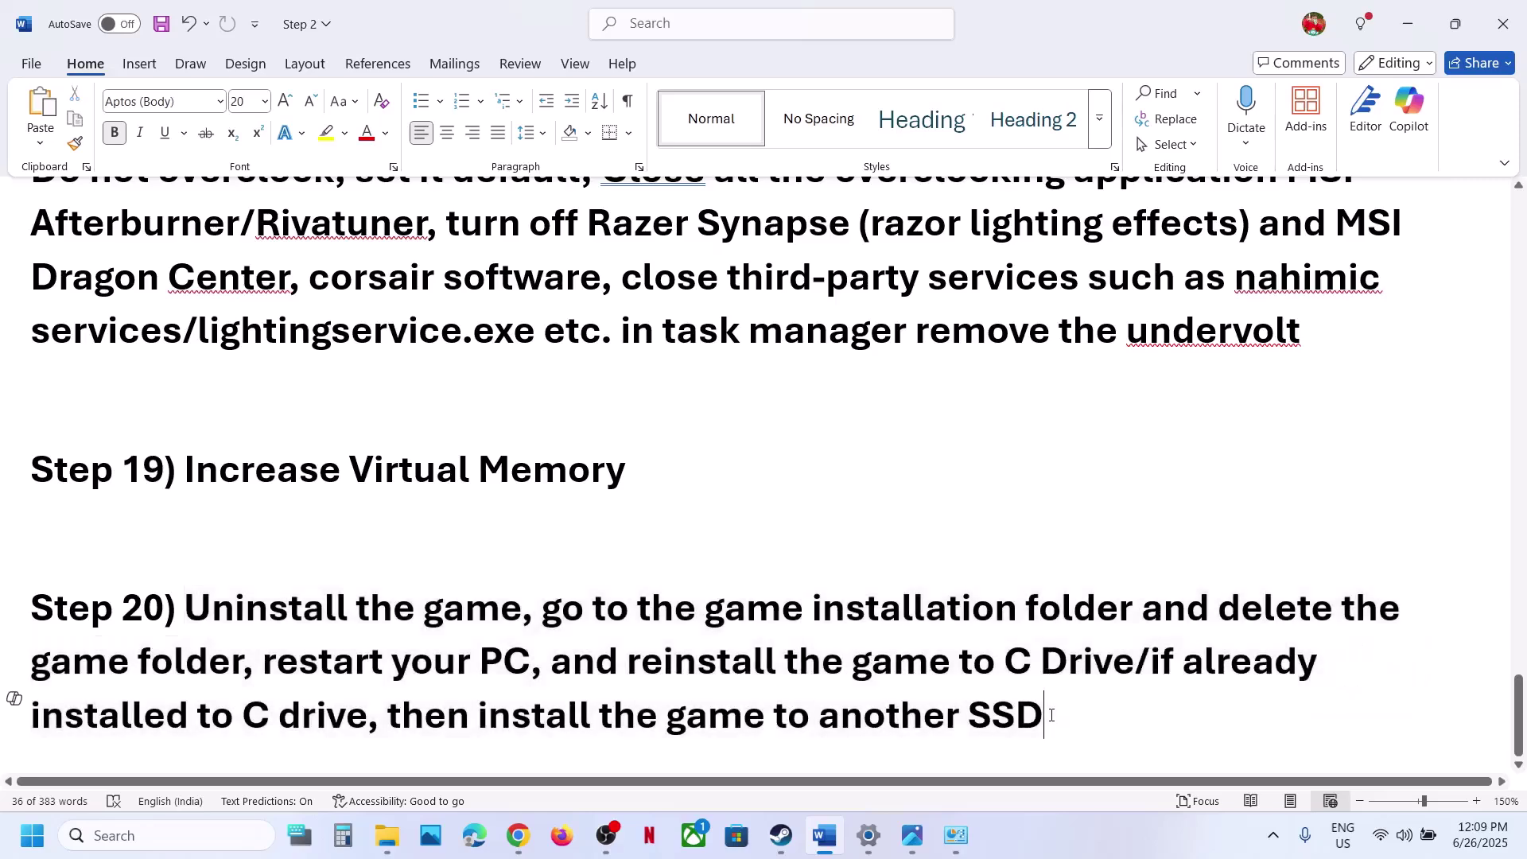
# Switch to Steam and show the management options for Death Stranding Director's Cut, where the game can be uninstalled
pyautogui.click(786, 835)
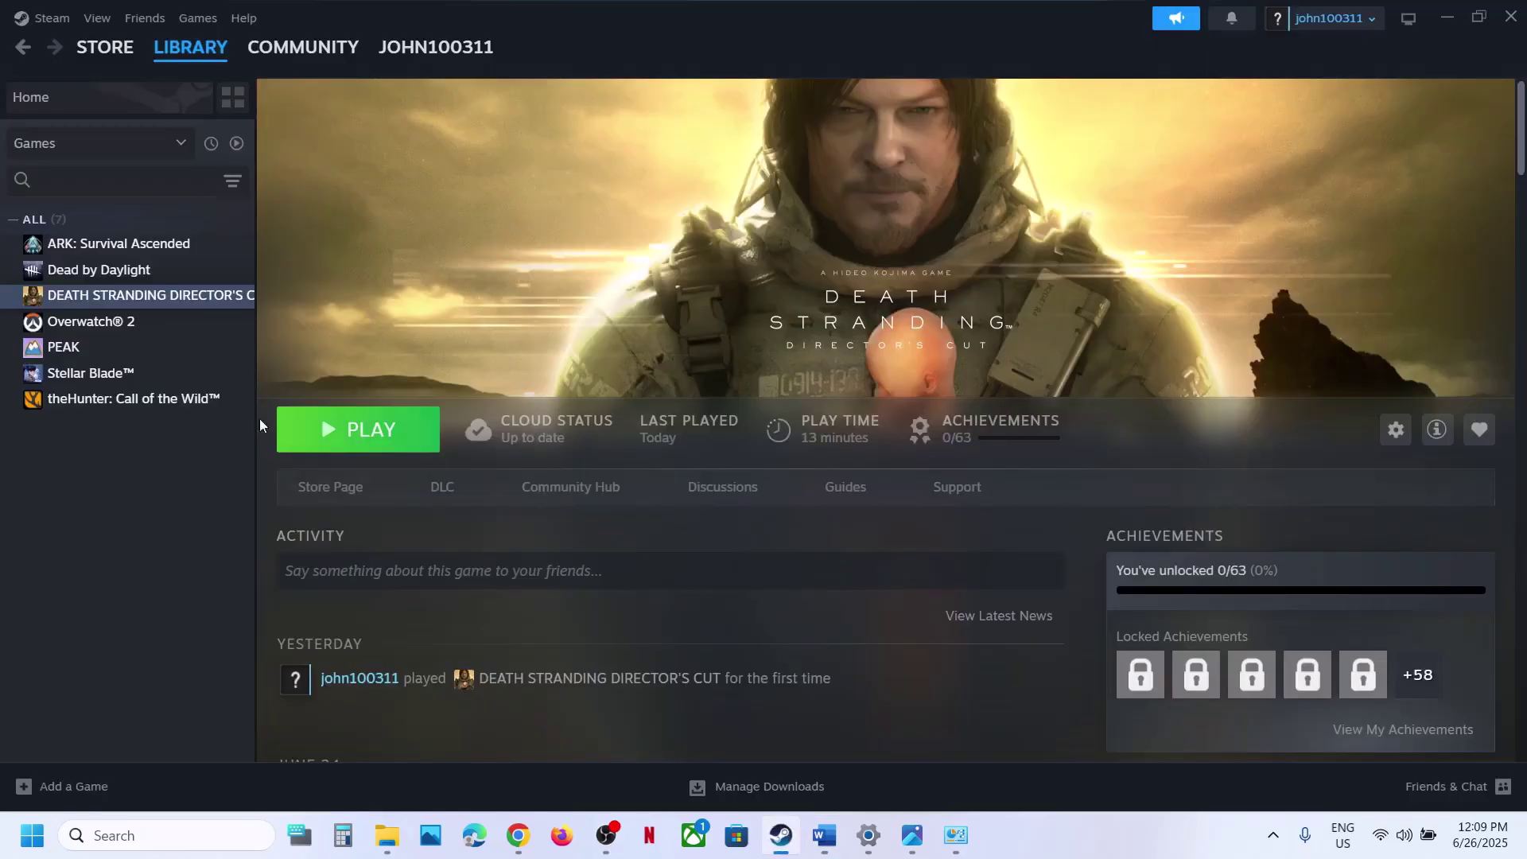
pyautogui.rightClick(192, 298)
pyautogui.moveTo(256, 422)
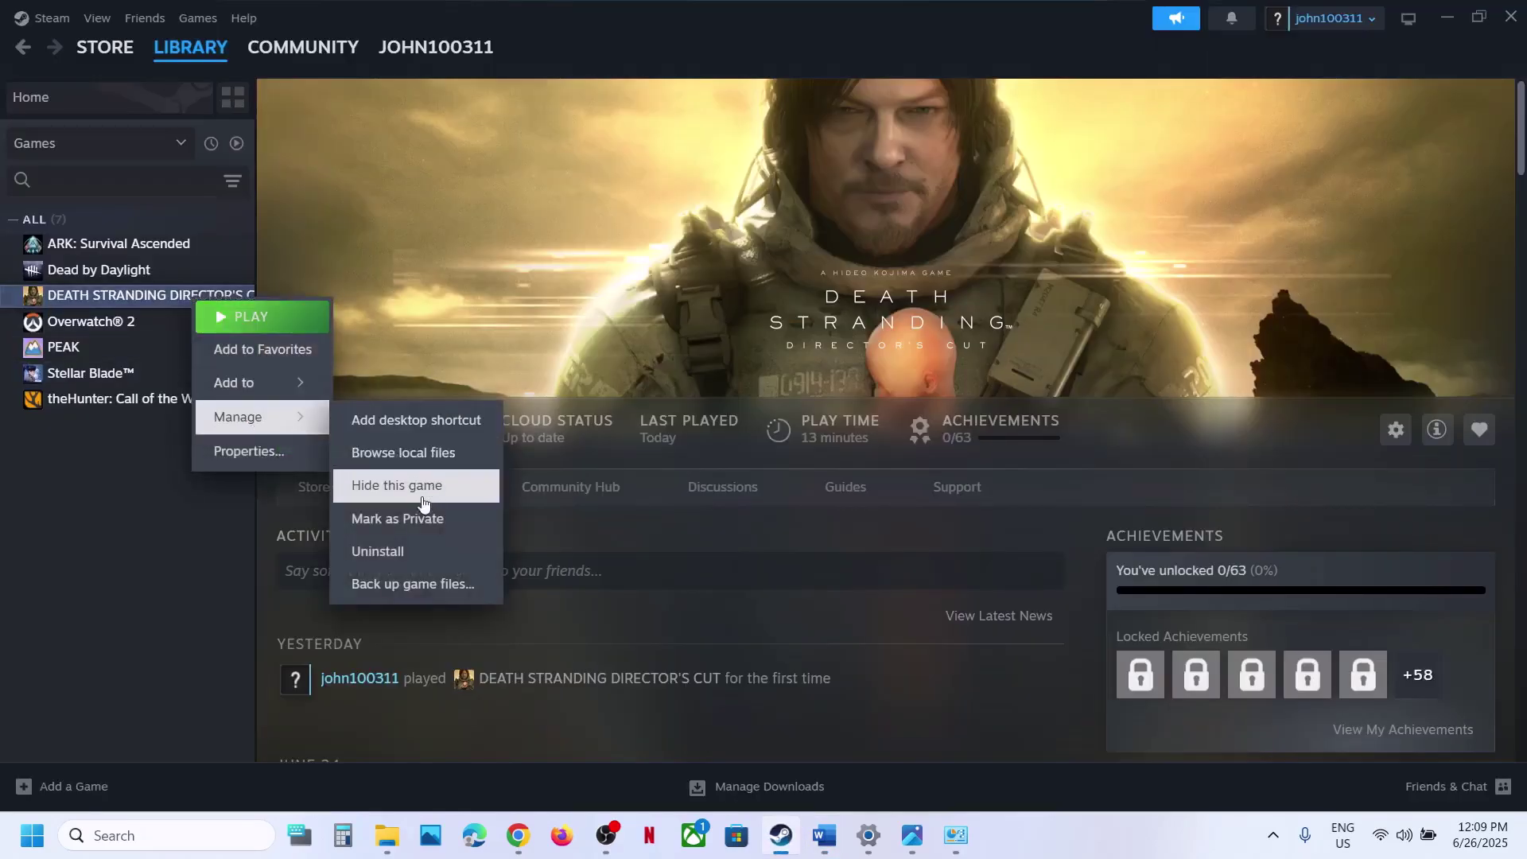
# Highlight Step 20's advice in Word on reinstalling to the C drive or another SSD, and return to Steam
pyautogui.click(824, 835)
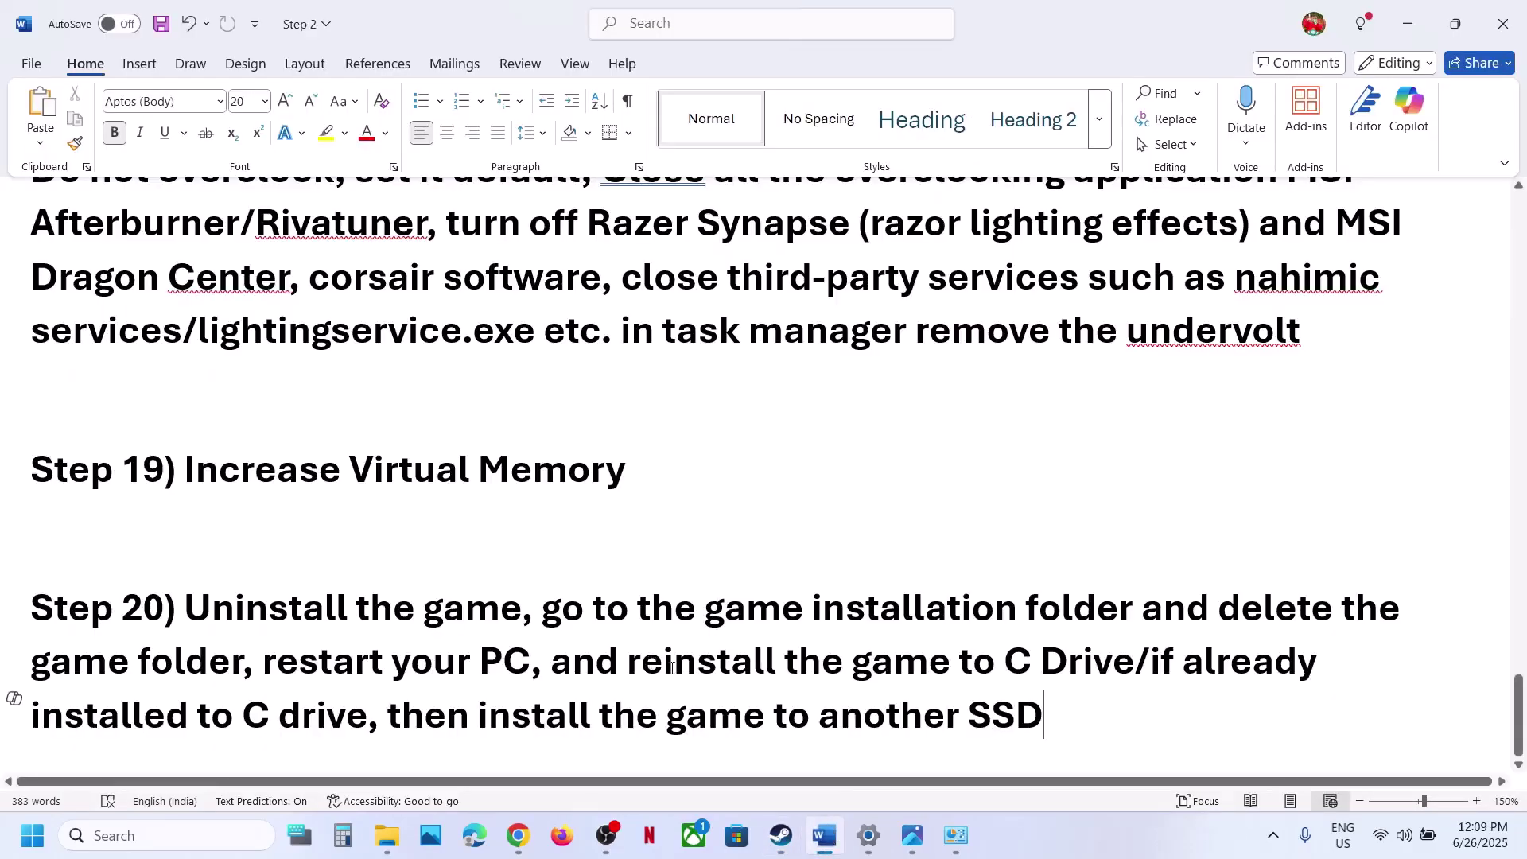
pyautogui.moveTo(651, 662); pyautogui.dragTo(1112, 670)
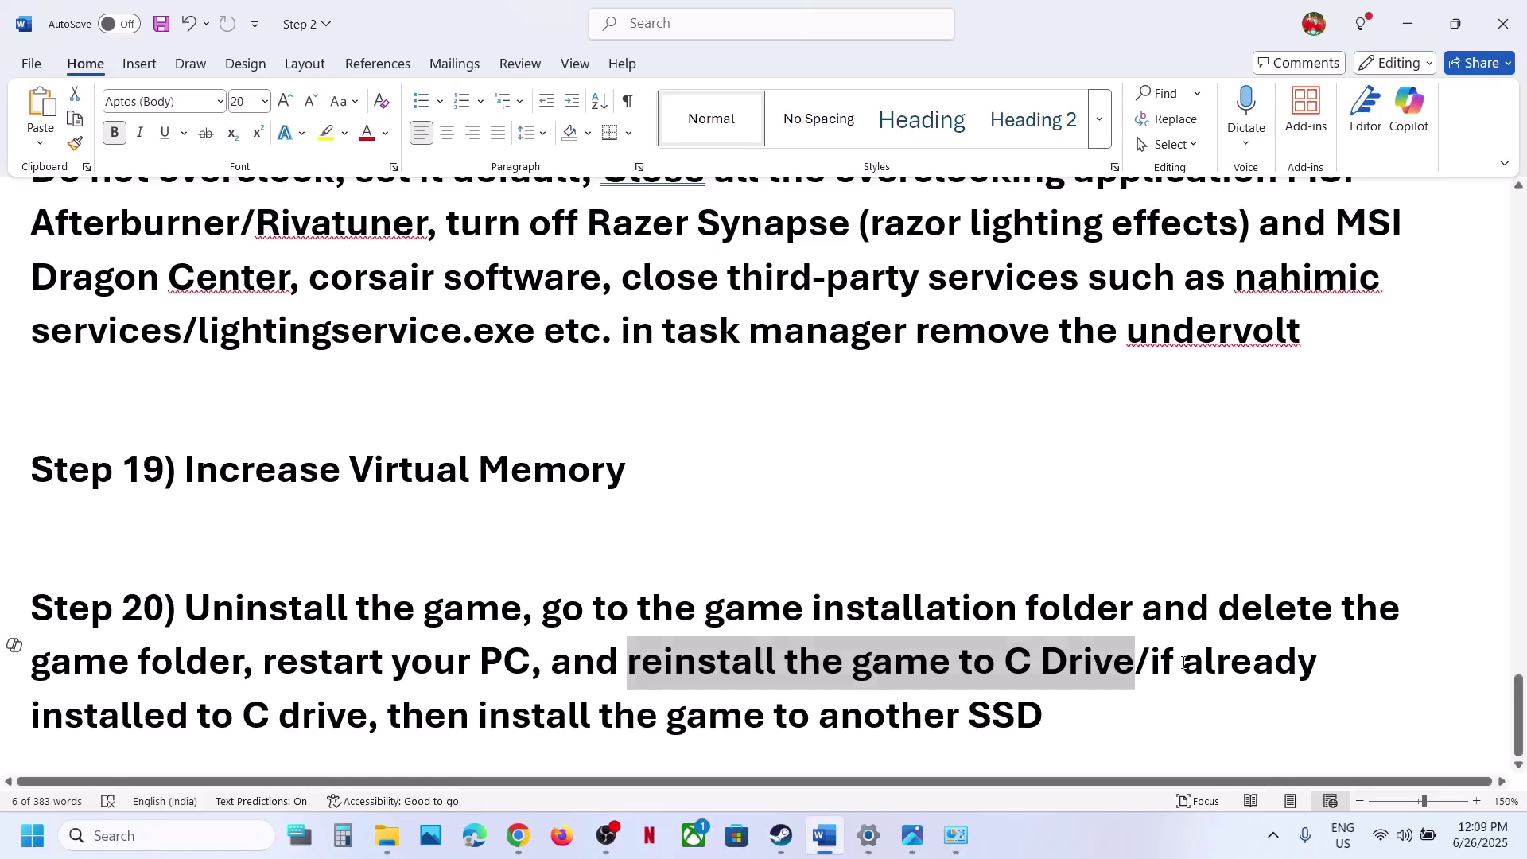
pyautogui.moveTo(1185, 662); pyautogui.dragTo(1059, 721)
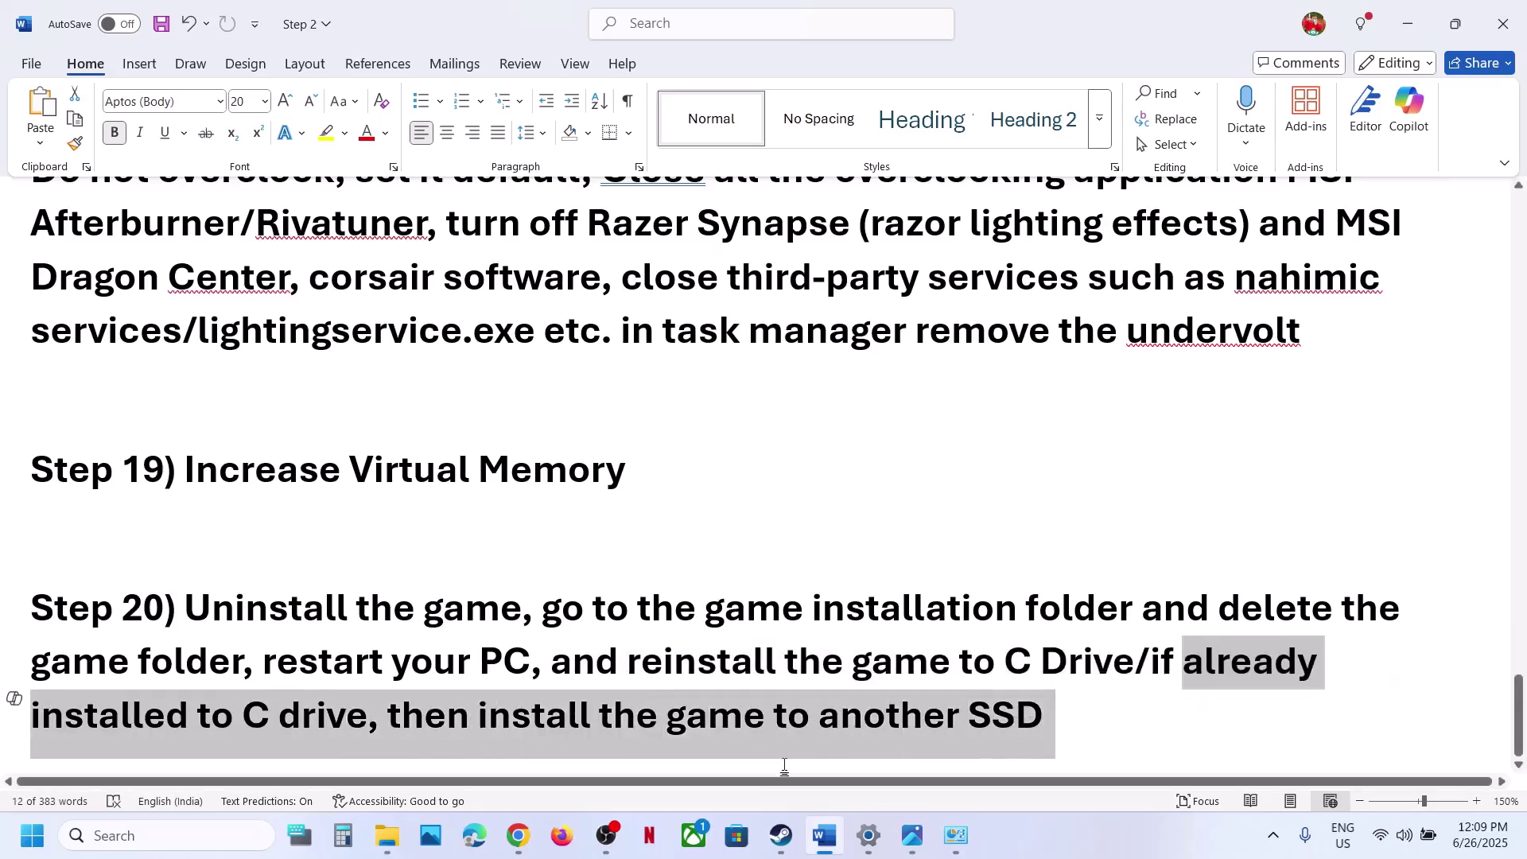
pyautogui.click(780, 835)
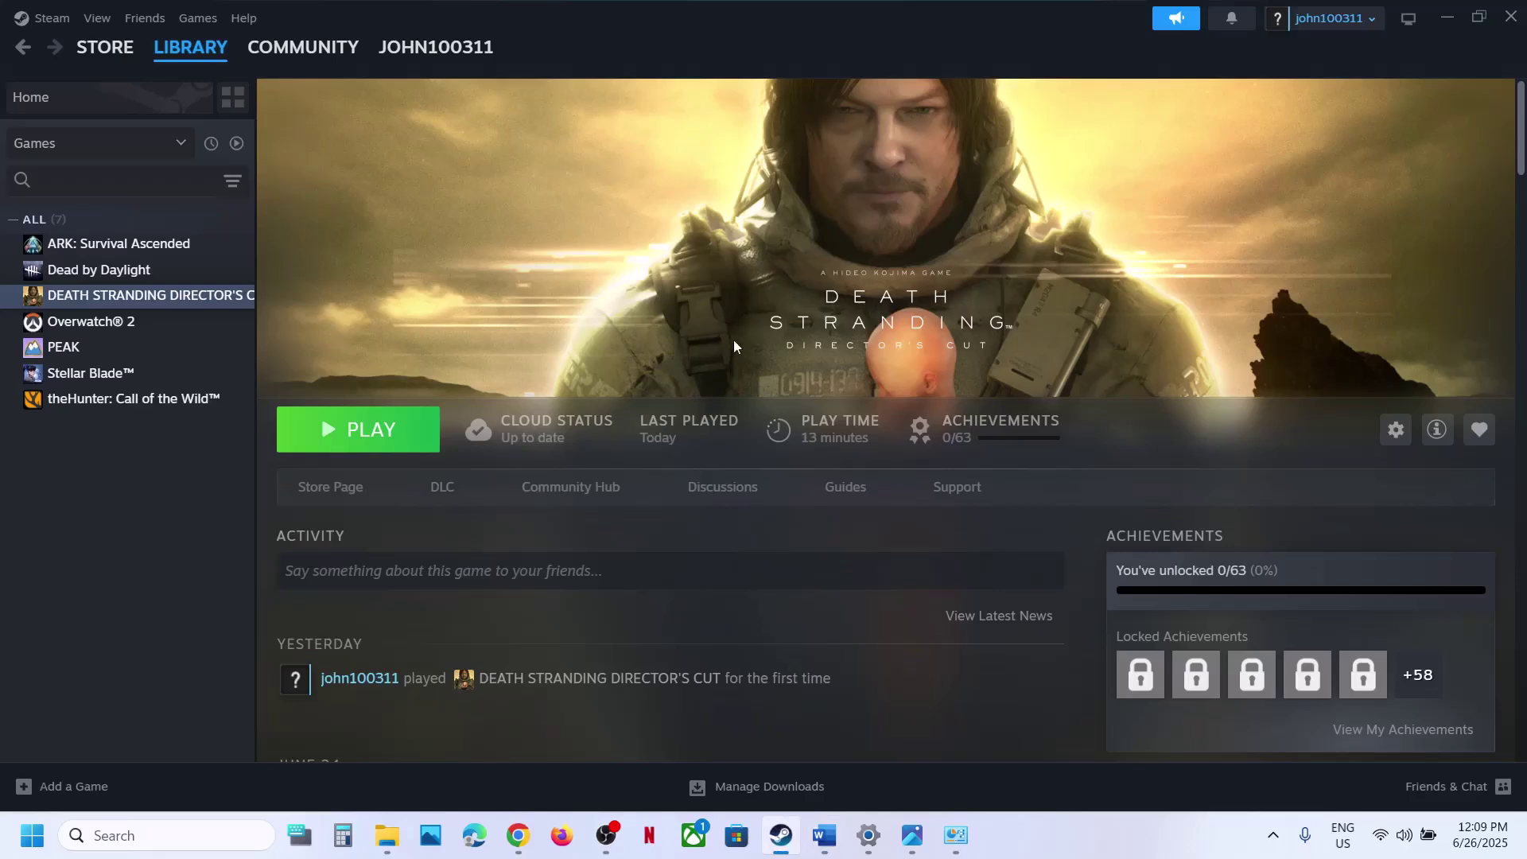